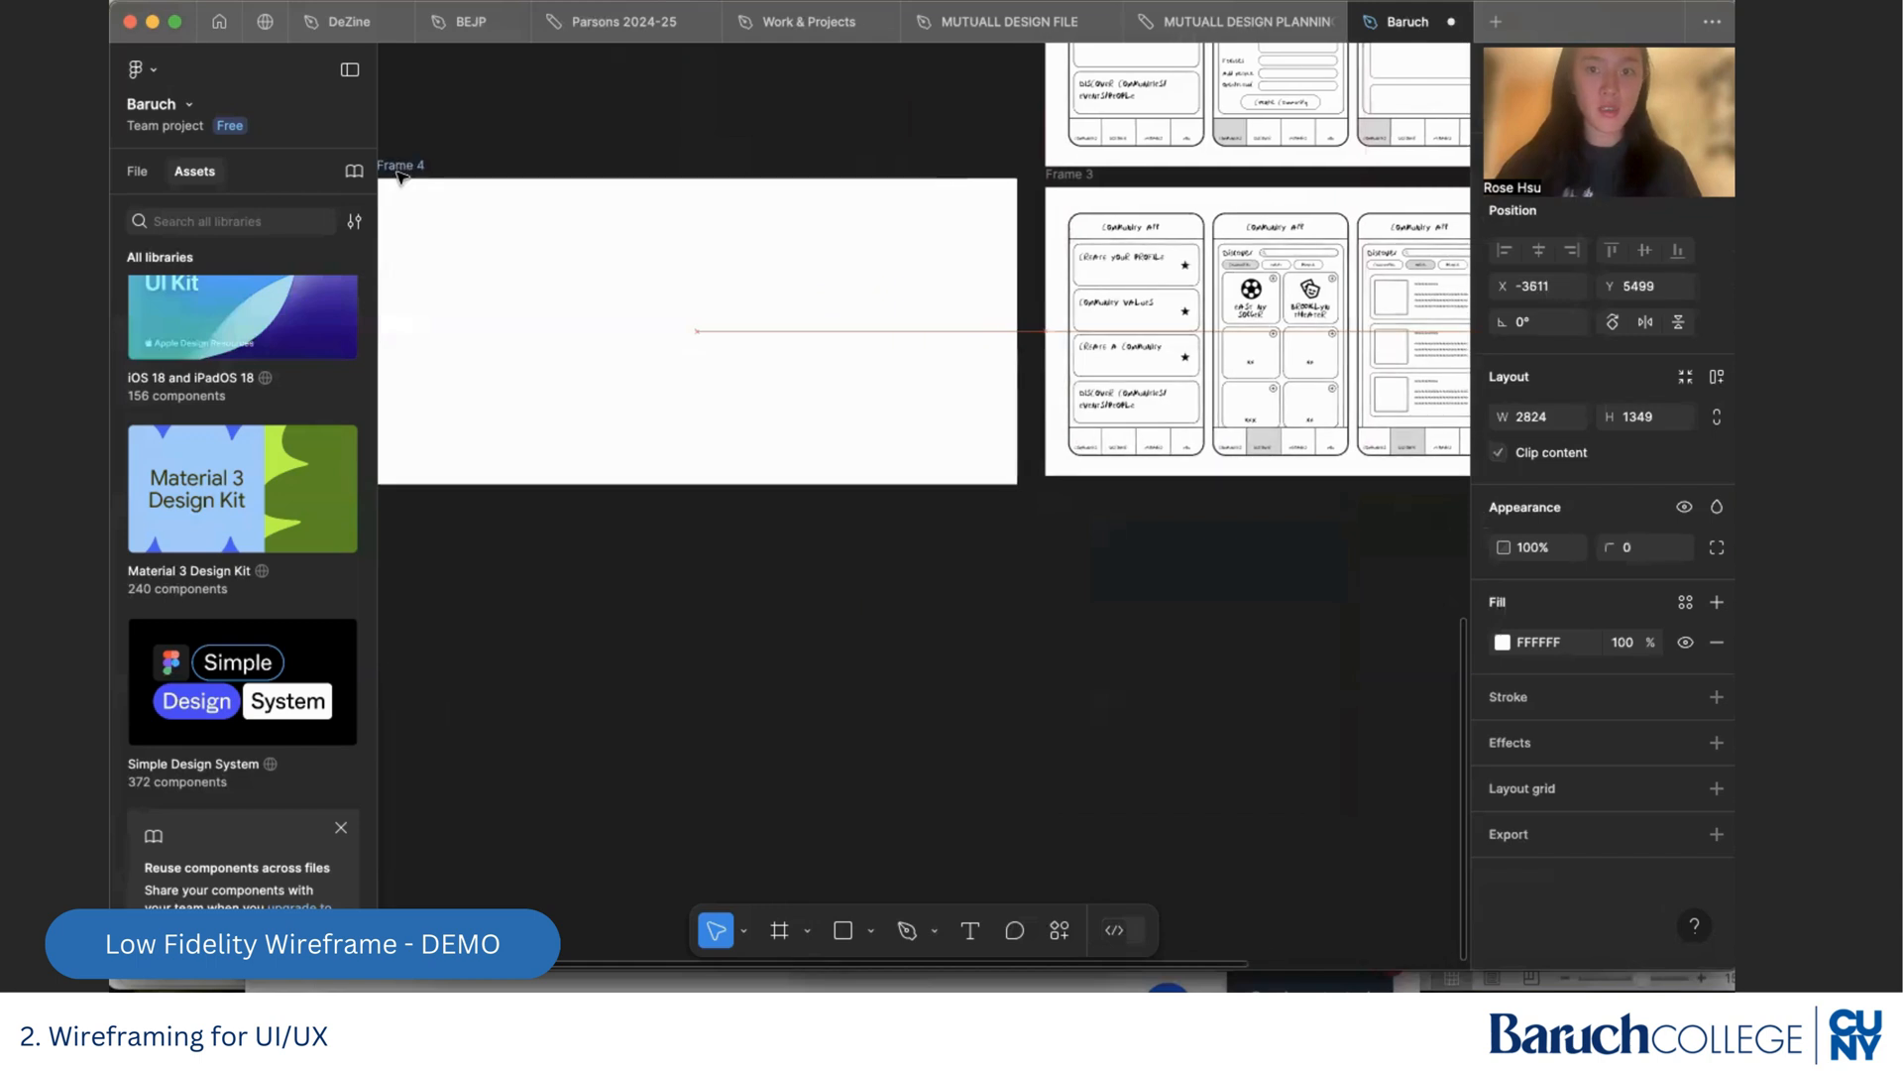
Resize the blank Frame 4 to 2824 × 1272 and move it directly below Frame 3
{"action": "left_click_drag", "start_coordinate": [592, 493], "coordinate": [591, 481]}
{"action": "scroll", "coordinate": [622, 601], "scroll_direction": "down", "scroll_amount": 2}
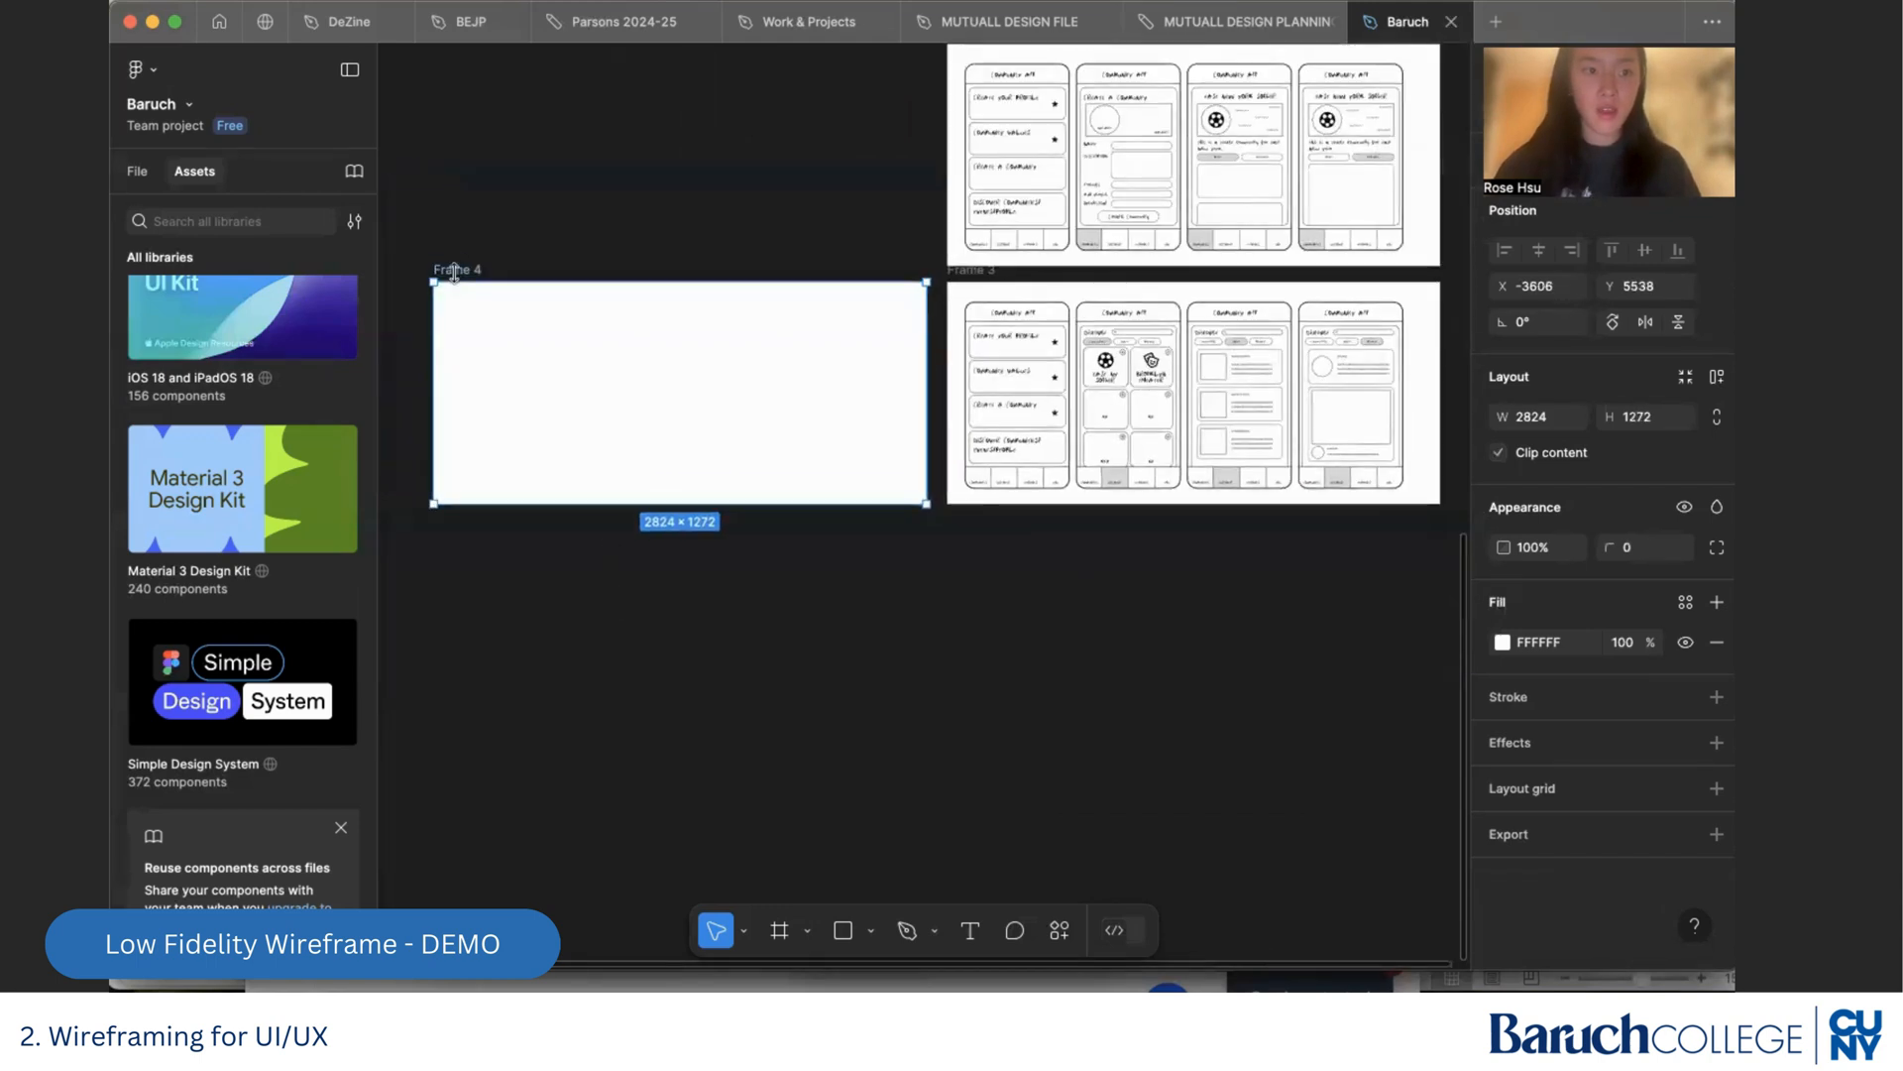
{"action": "left_click_drag", "start_coordinate": [454, 269], "coordinate": [969, 518]}
{"action": "scroll", "coordinate": [969, 518], "scroll_direction": "right", "scroll_amount": 1}
{"action": "scroll", "coordinate": [970, 517], "scroll_direction": "up", "scroll_amount": 5}
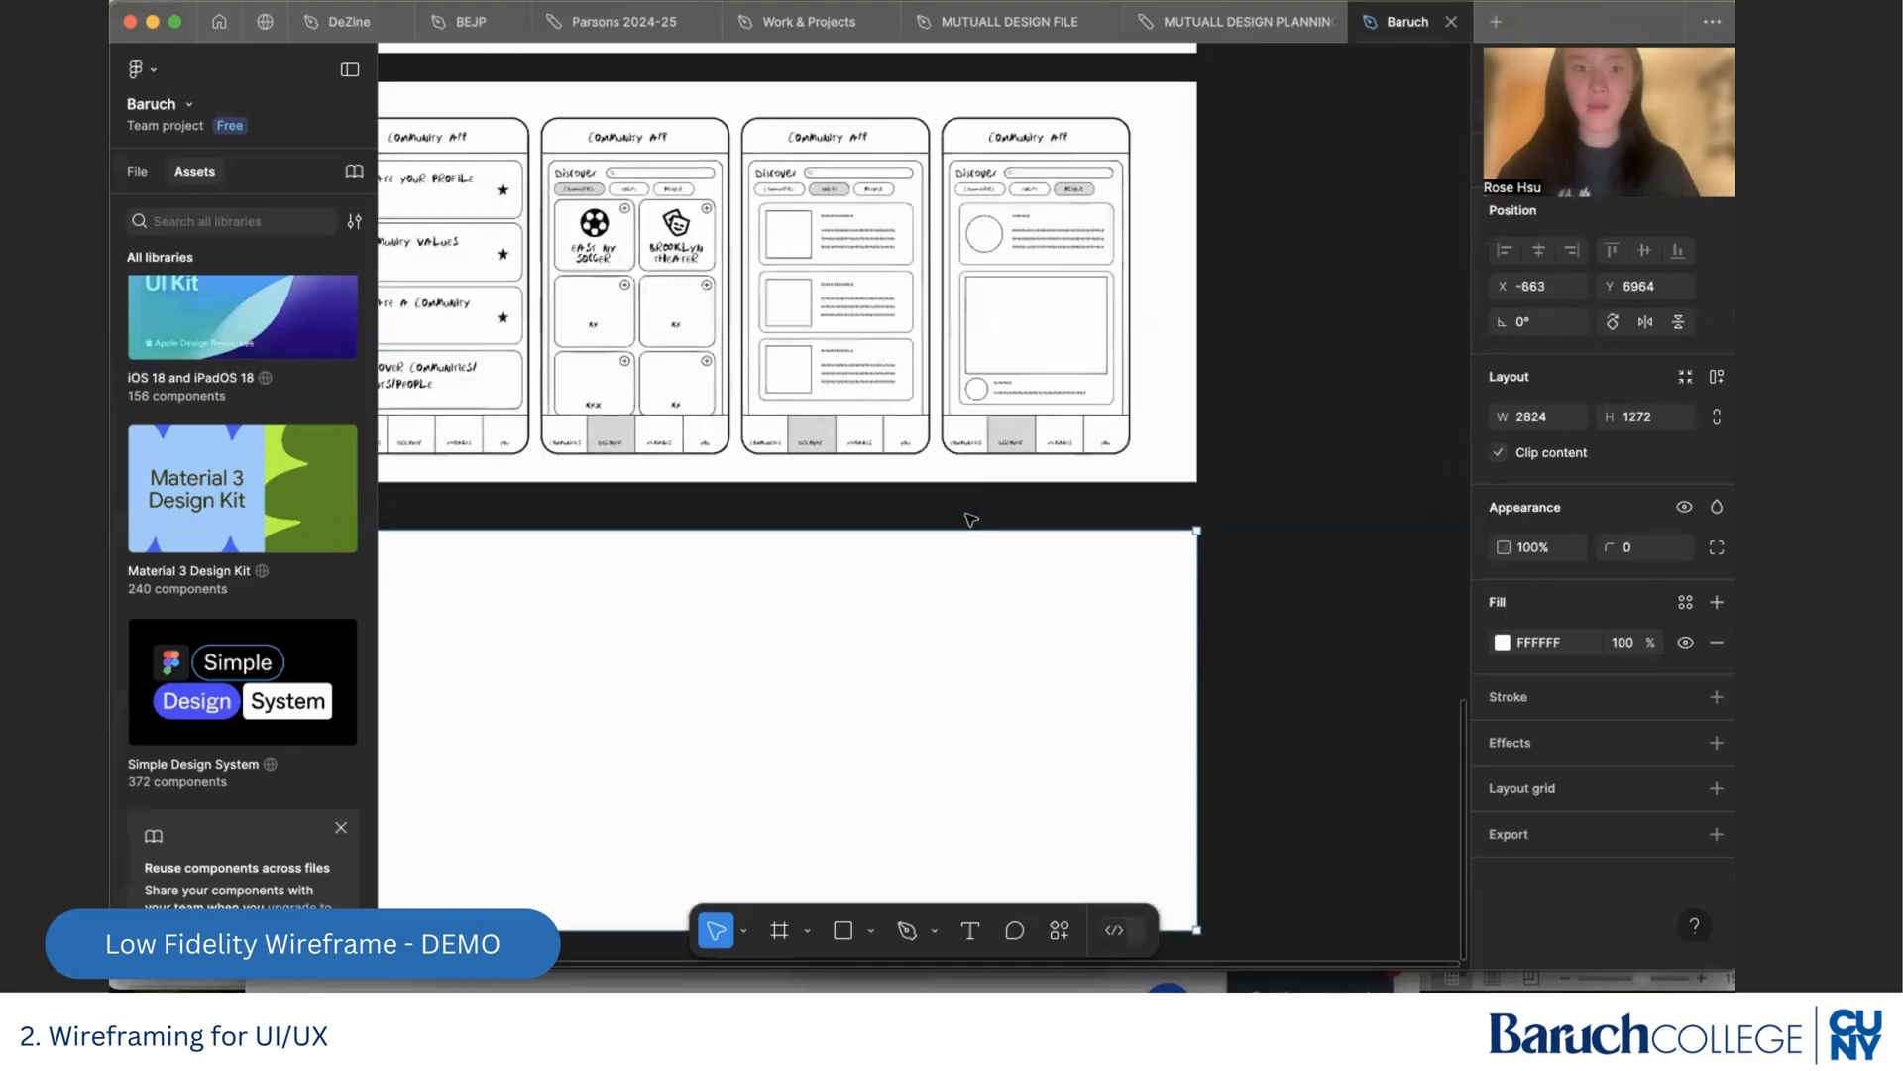
{"action": "scroll", "coordinate": [970, 518], "scroll_direction": "up", "scroll_amount": 2}
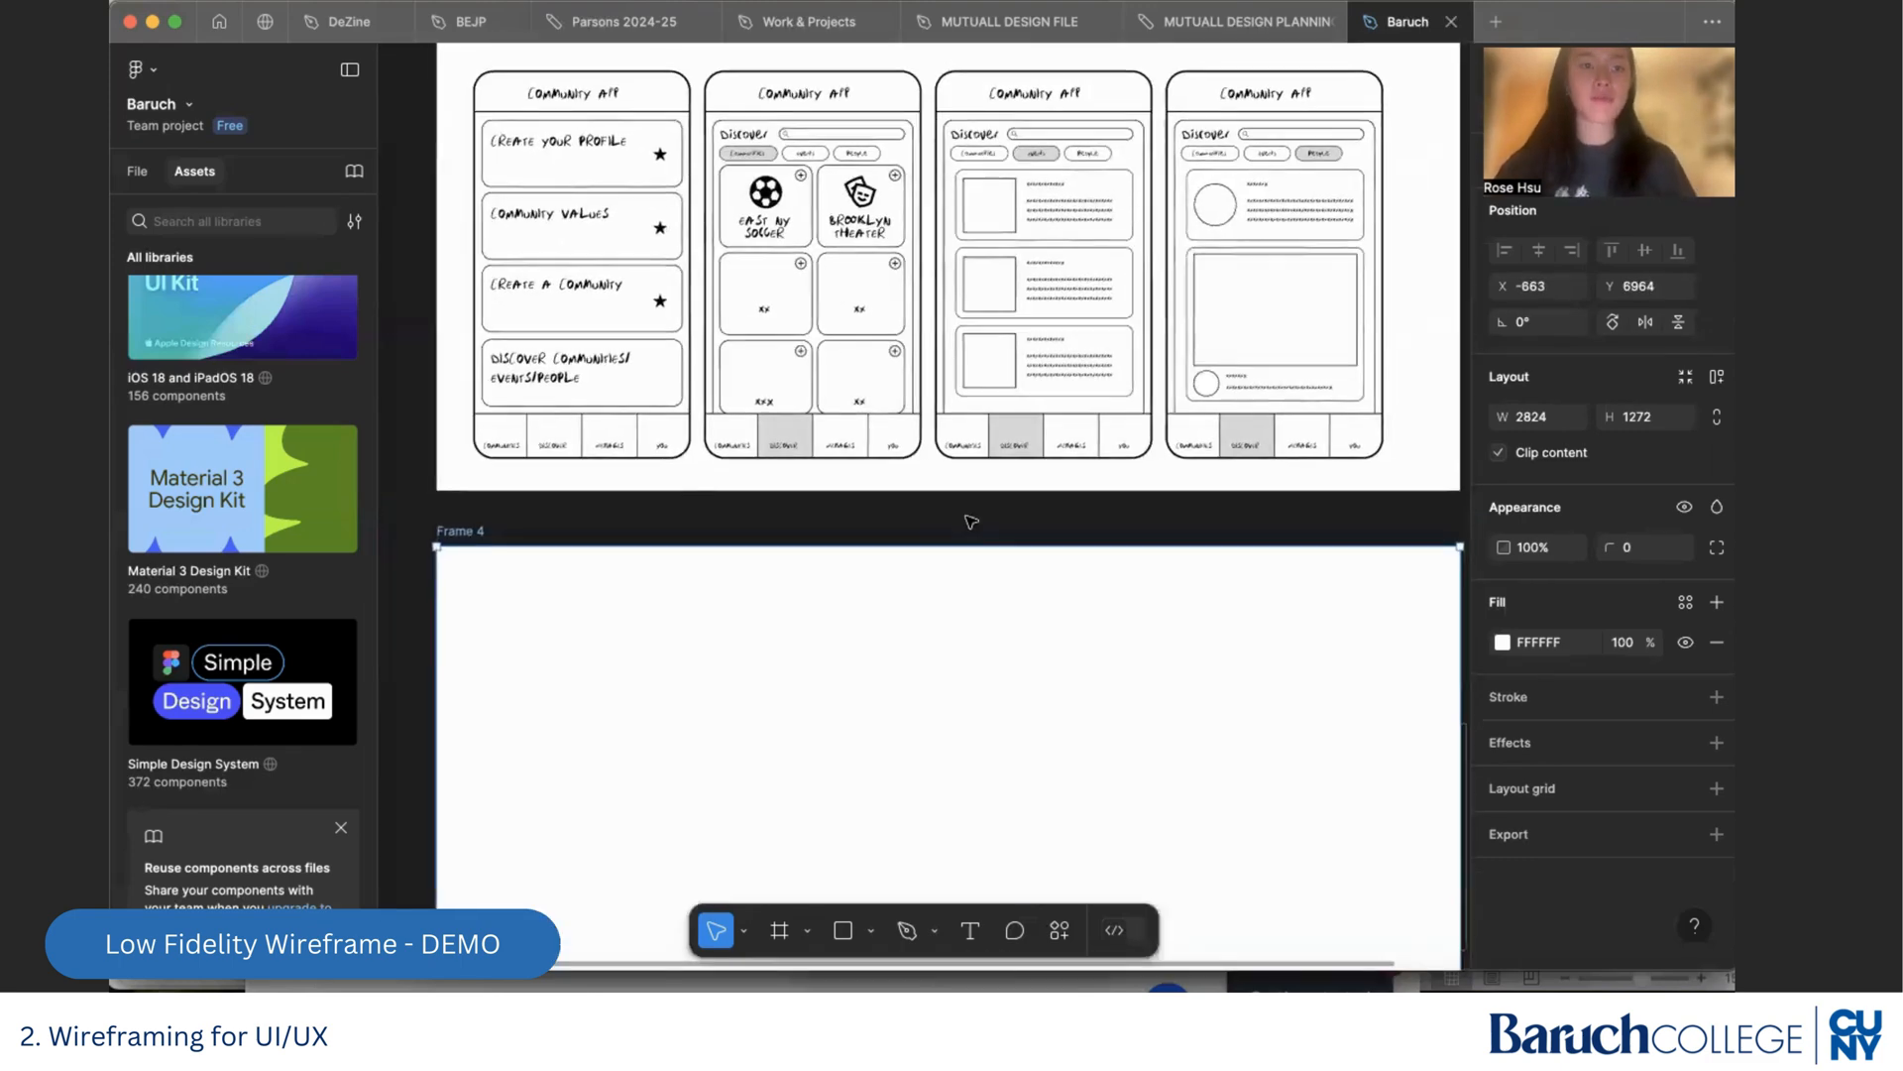
{"action": "scroll", "coordinate": [930, 486], "scroll_direction": "up", "scroll_amount": 3}
{"action": "scroll", "coordinate": [930, 486], "scroll_direction": "down", "scroll_amount": 5}
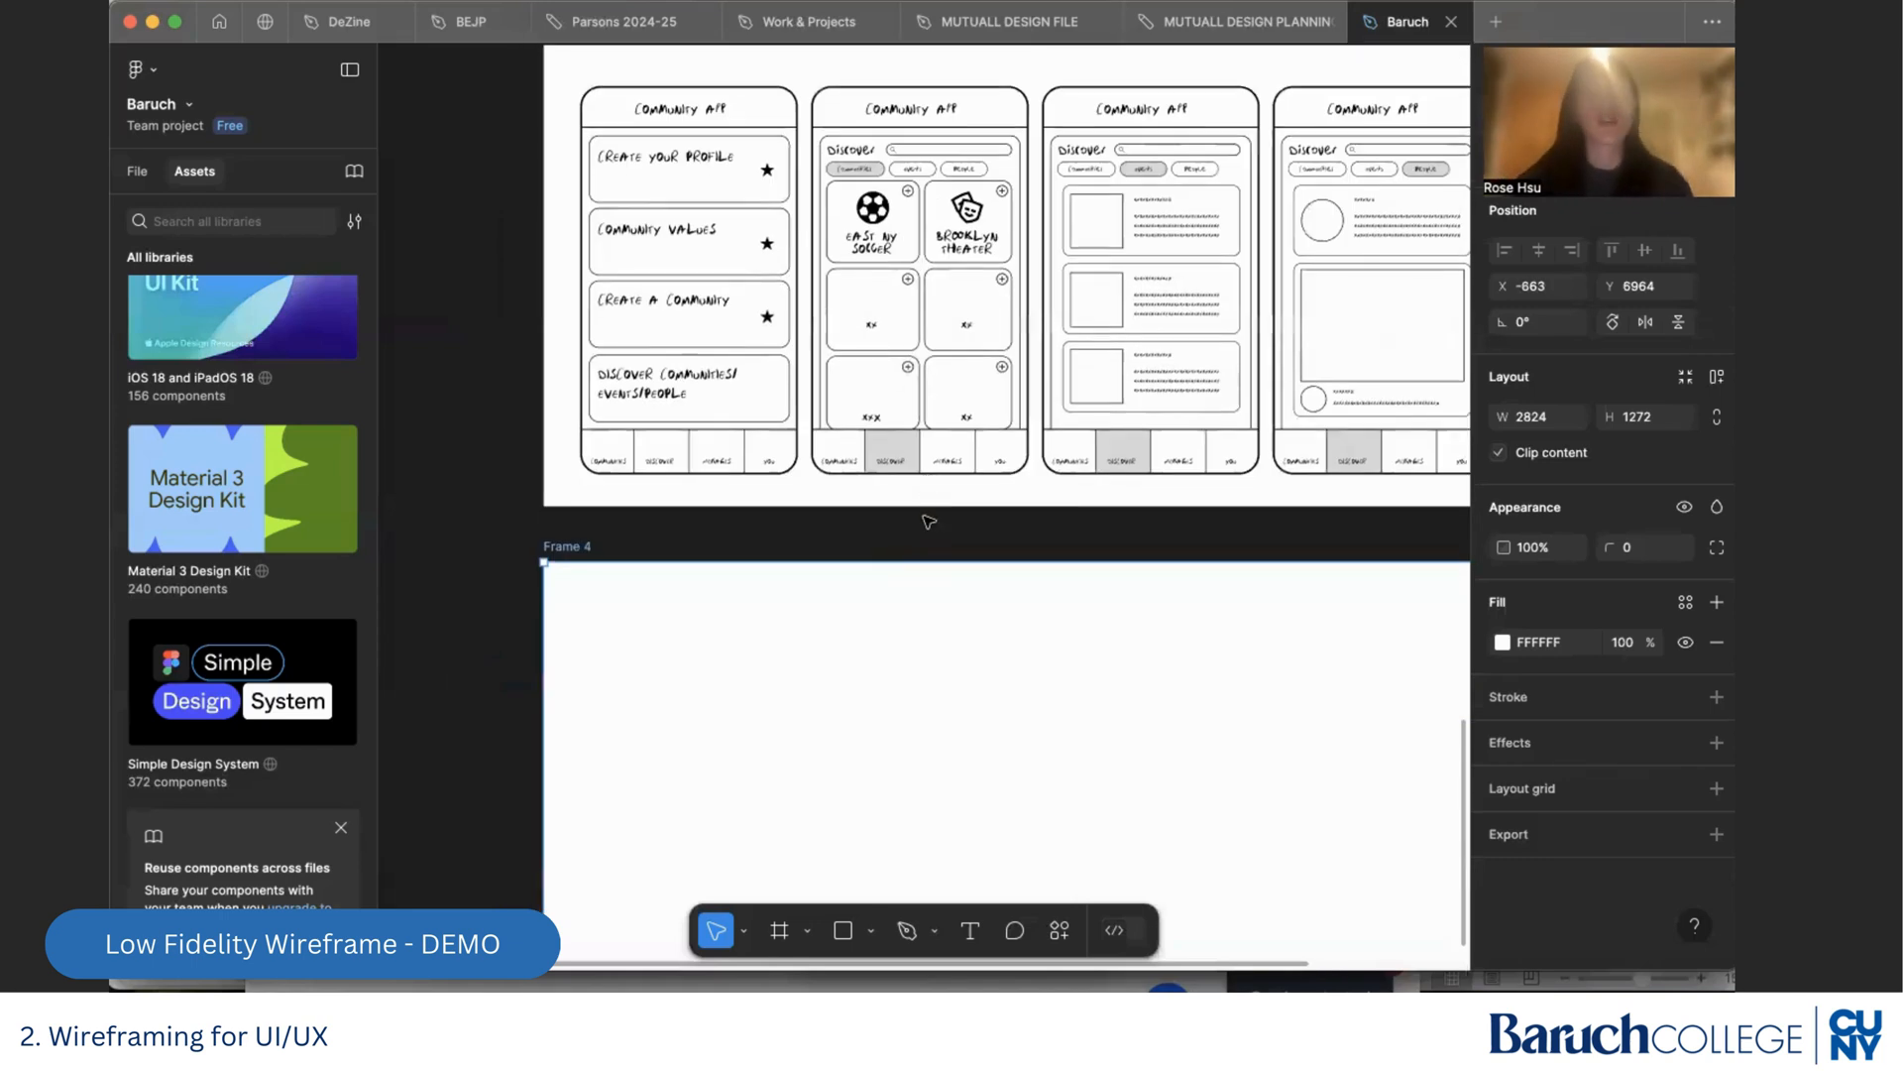
{"action": "scroll", "coordinate": [892, 558], "scroll_direction": "up", "scroll_amount": 3}
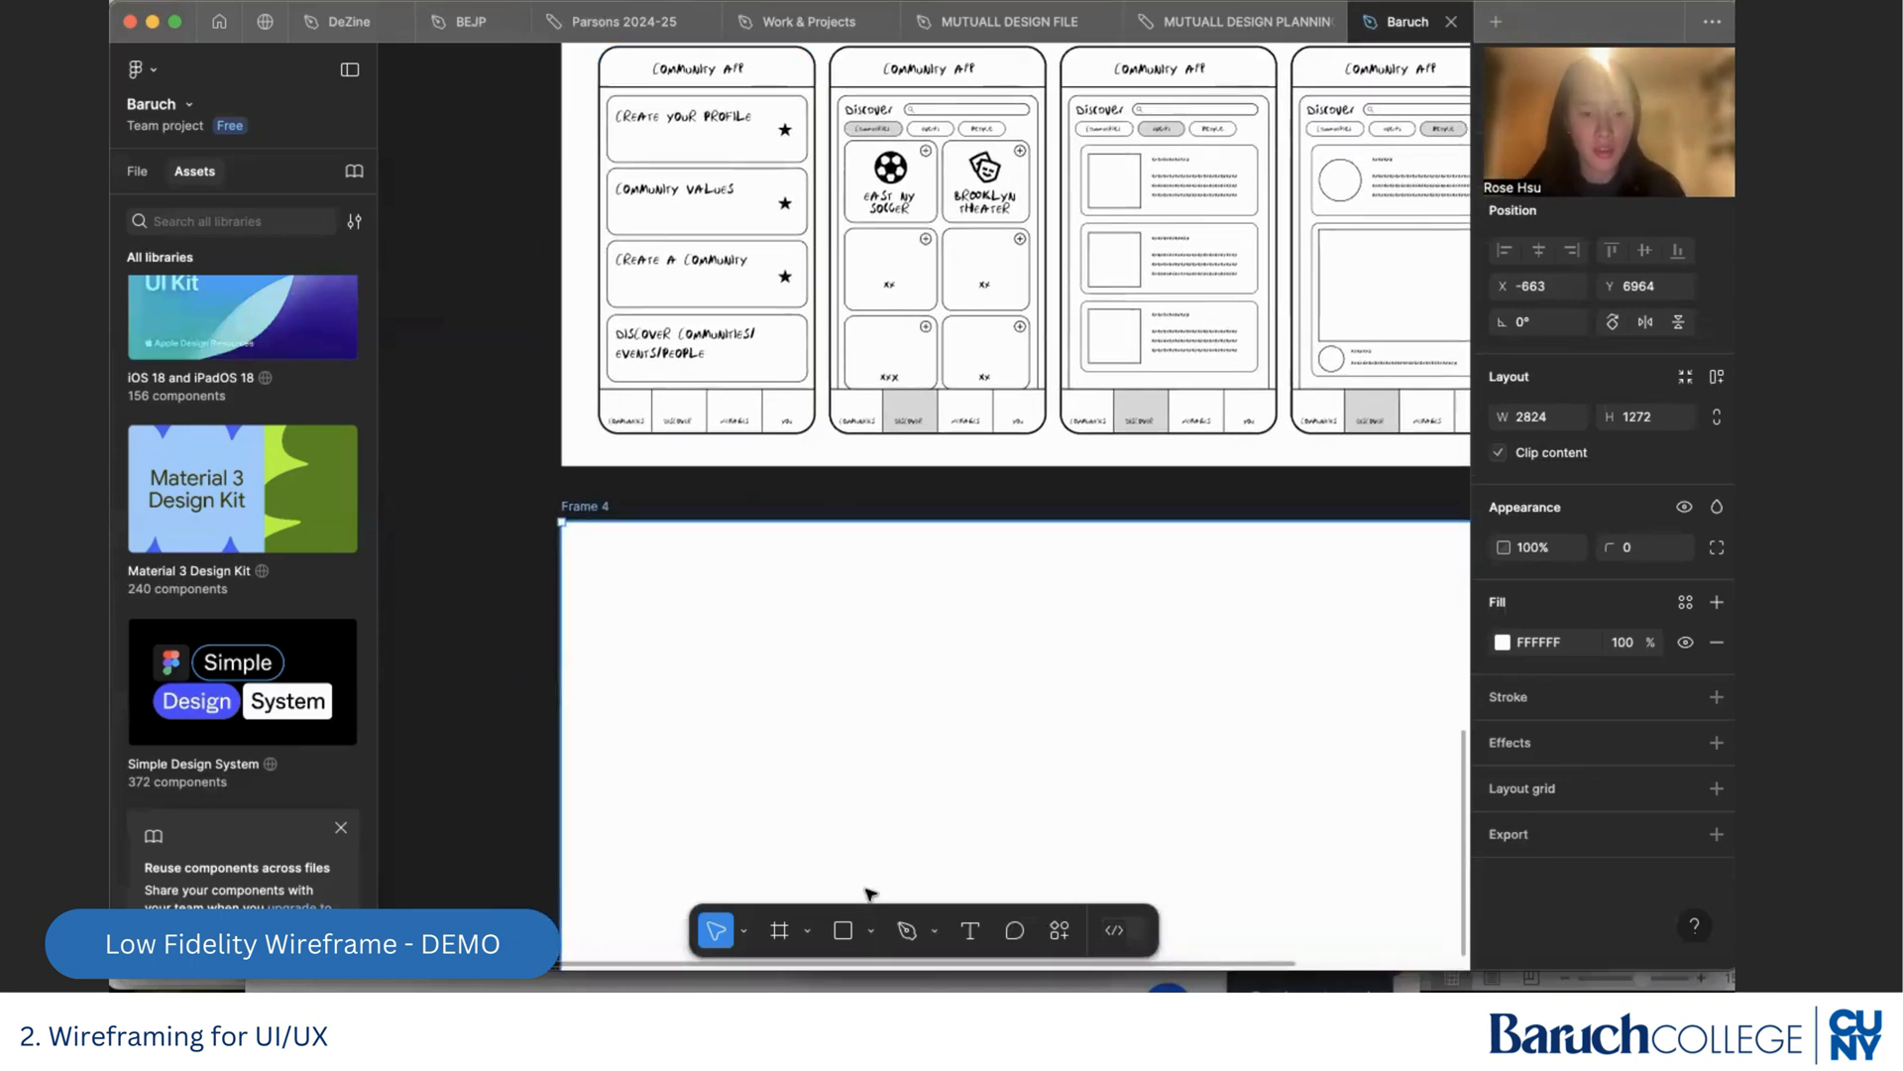
Draw a rectangle of about 628 × 1111 near the left edge of Frame 4 as a phone screen outline
{"action": "left_click", "coordinate": [845, 932]}
{"action": "scroll", "coordinate": [860, 763], "scroll_direction": "down", "scroll_amount": 2}
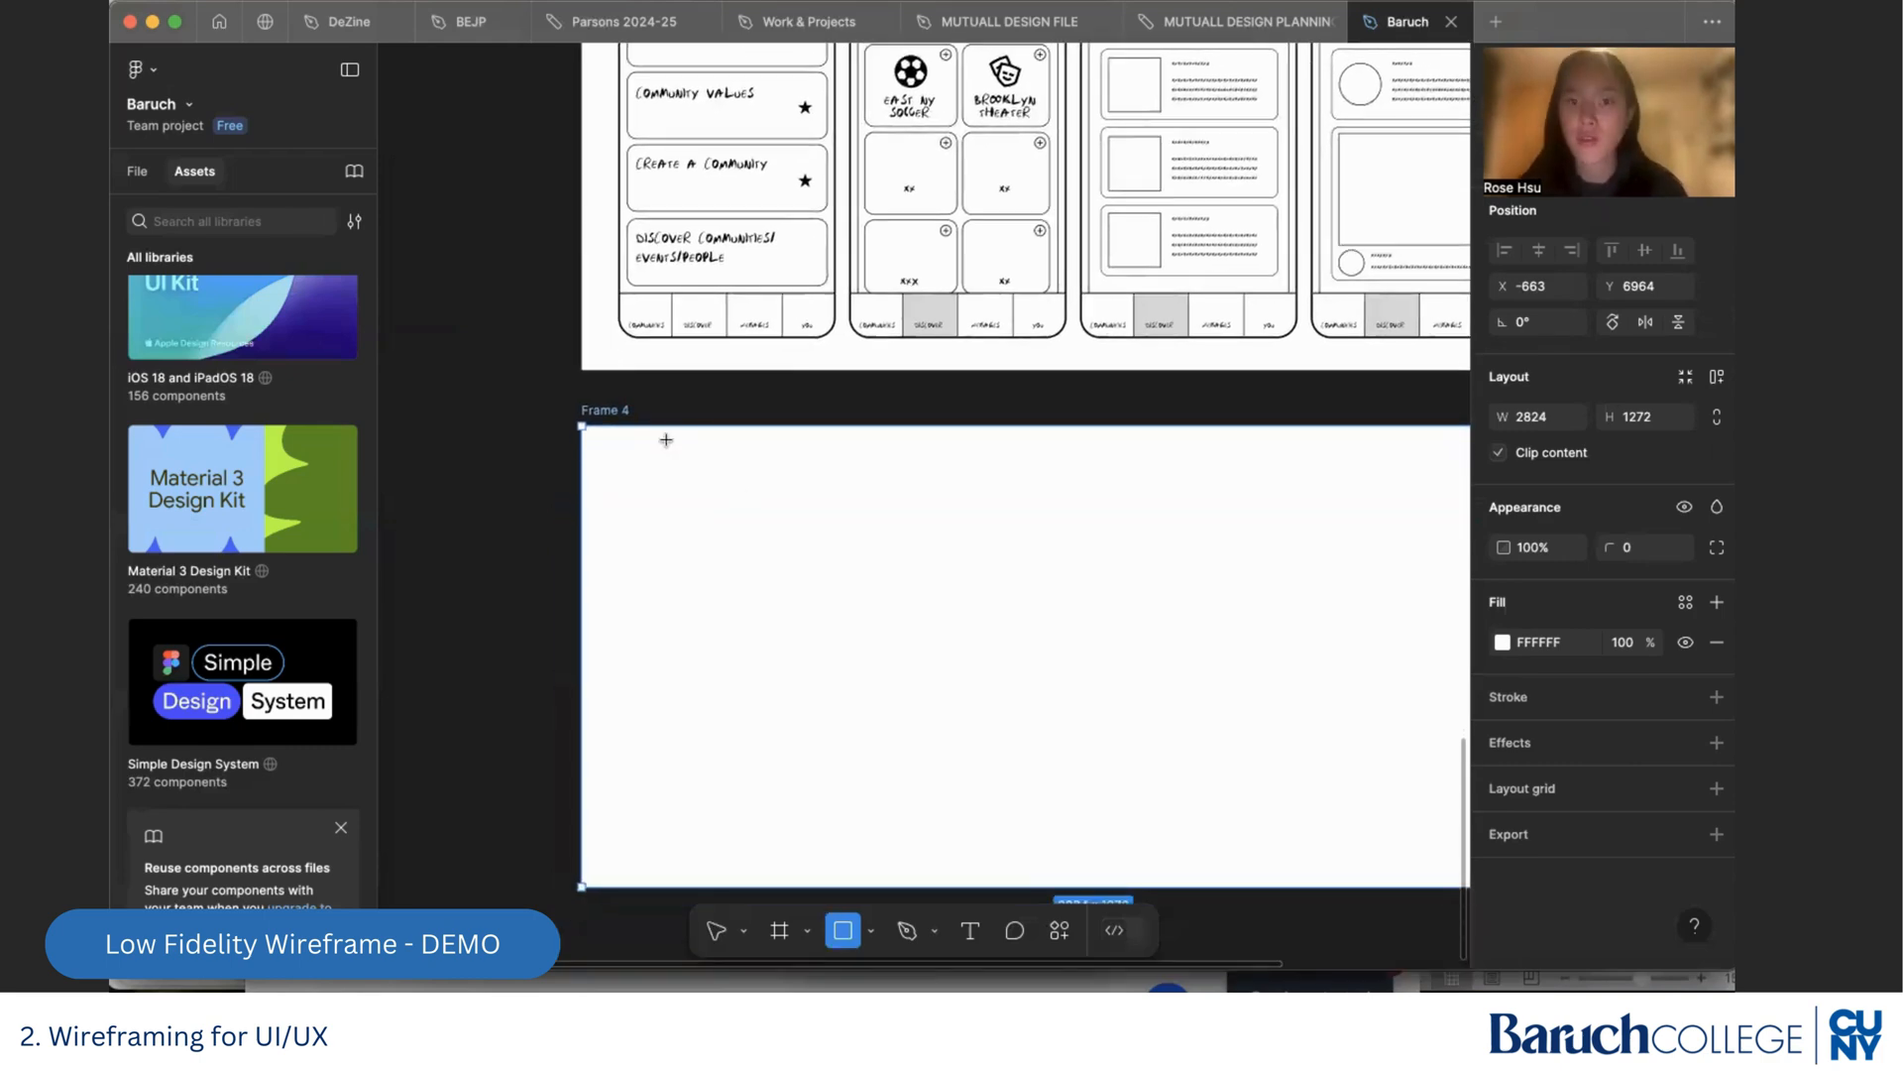
{"action": "mouse_move", "coordinate": [620, 455]}
{"action": "left_mouse_down"}
{"action": "mouse_move", "coordinate": [884, 850]}
{"action": "mouse_move", "coordinate": [851, 868]}
{"action": "mouse_move", "coordinate": [846, 850]}
{"action": "left_mouse_up"}
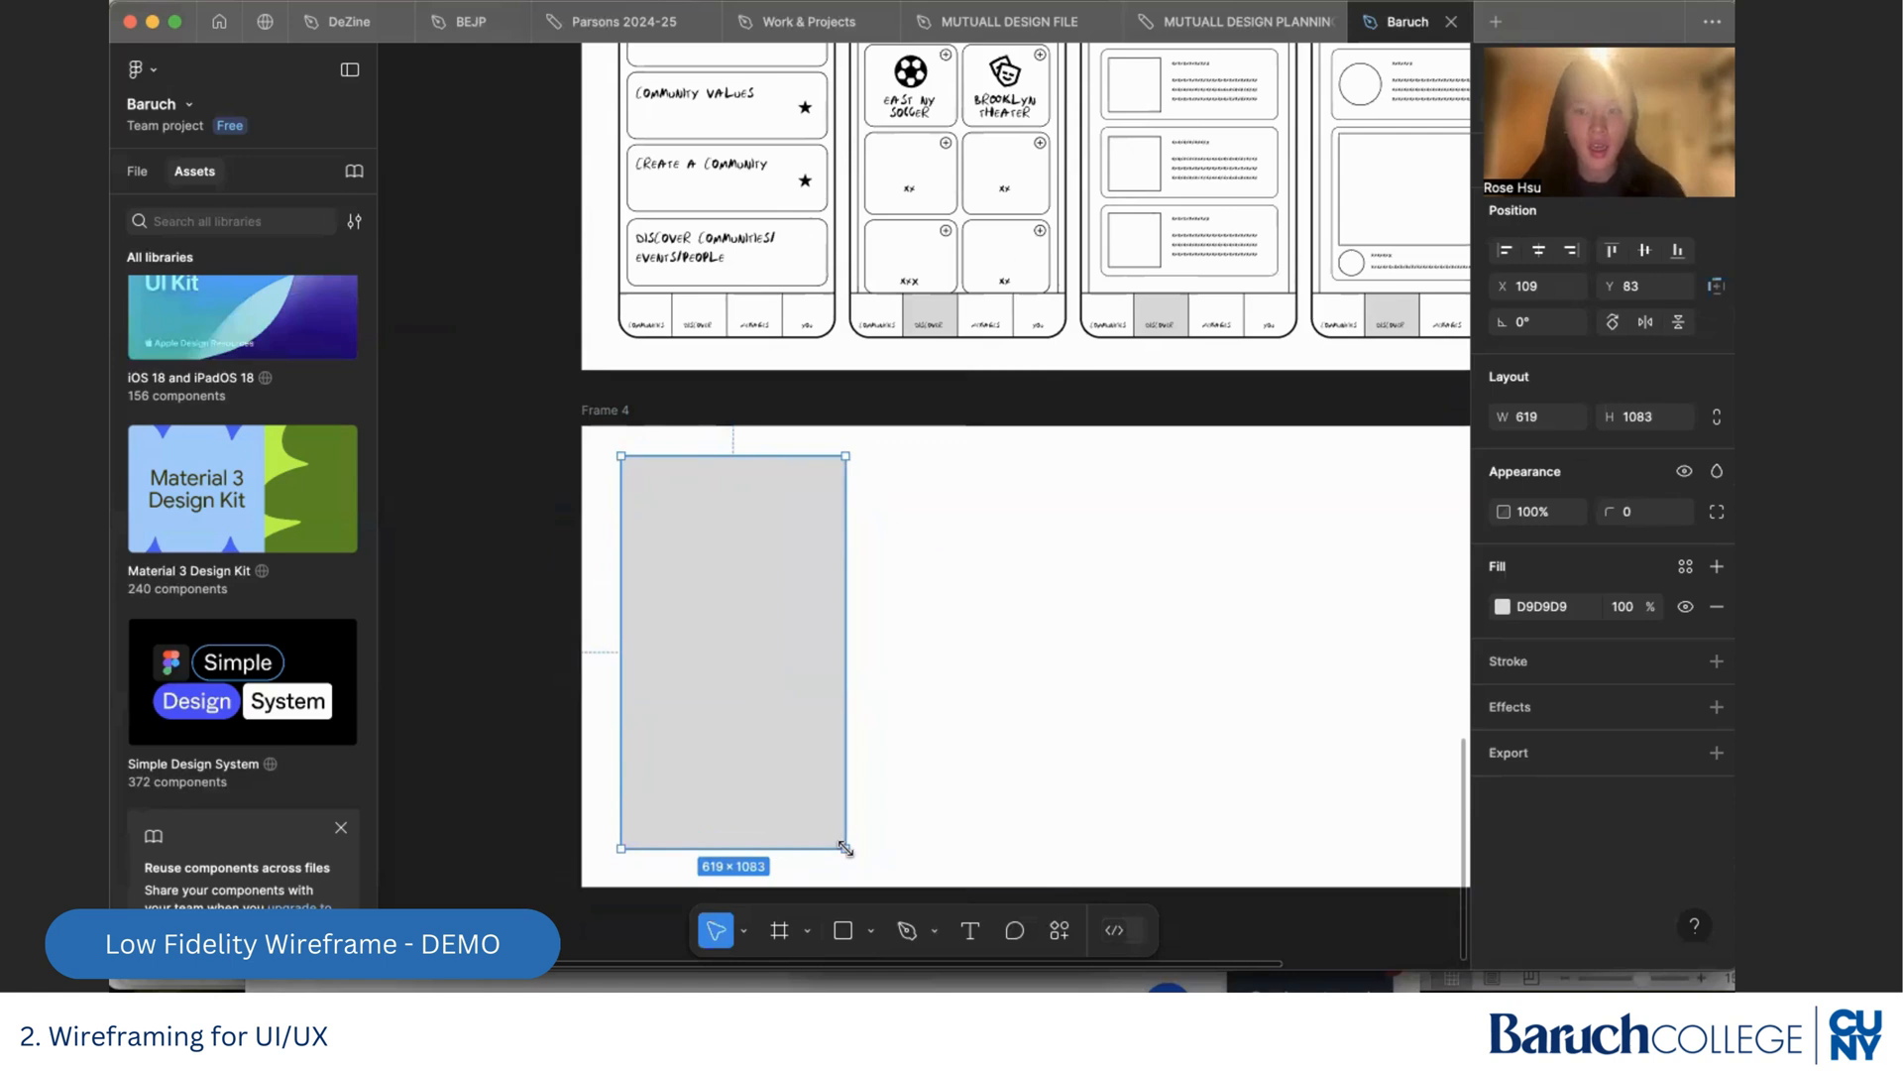
Remove the rectangle's fill and give it a black inside stroke with a weight of 3
{"action": "left_click", "coordinate": [1718, 606]}
{"action": "left_click", "coordinate": [1719, 613]}
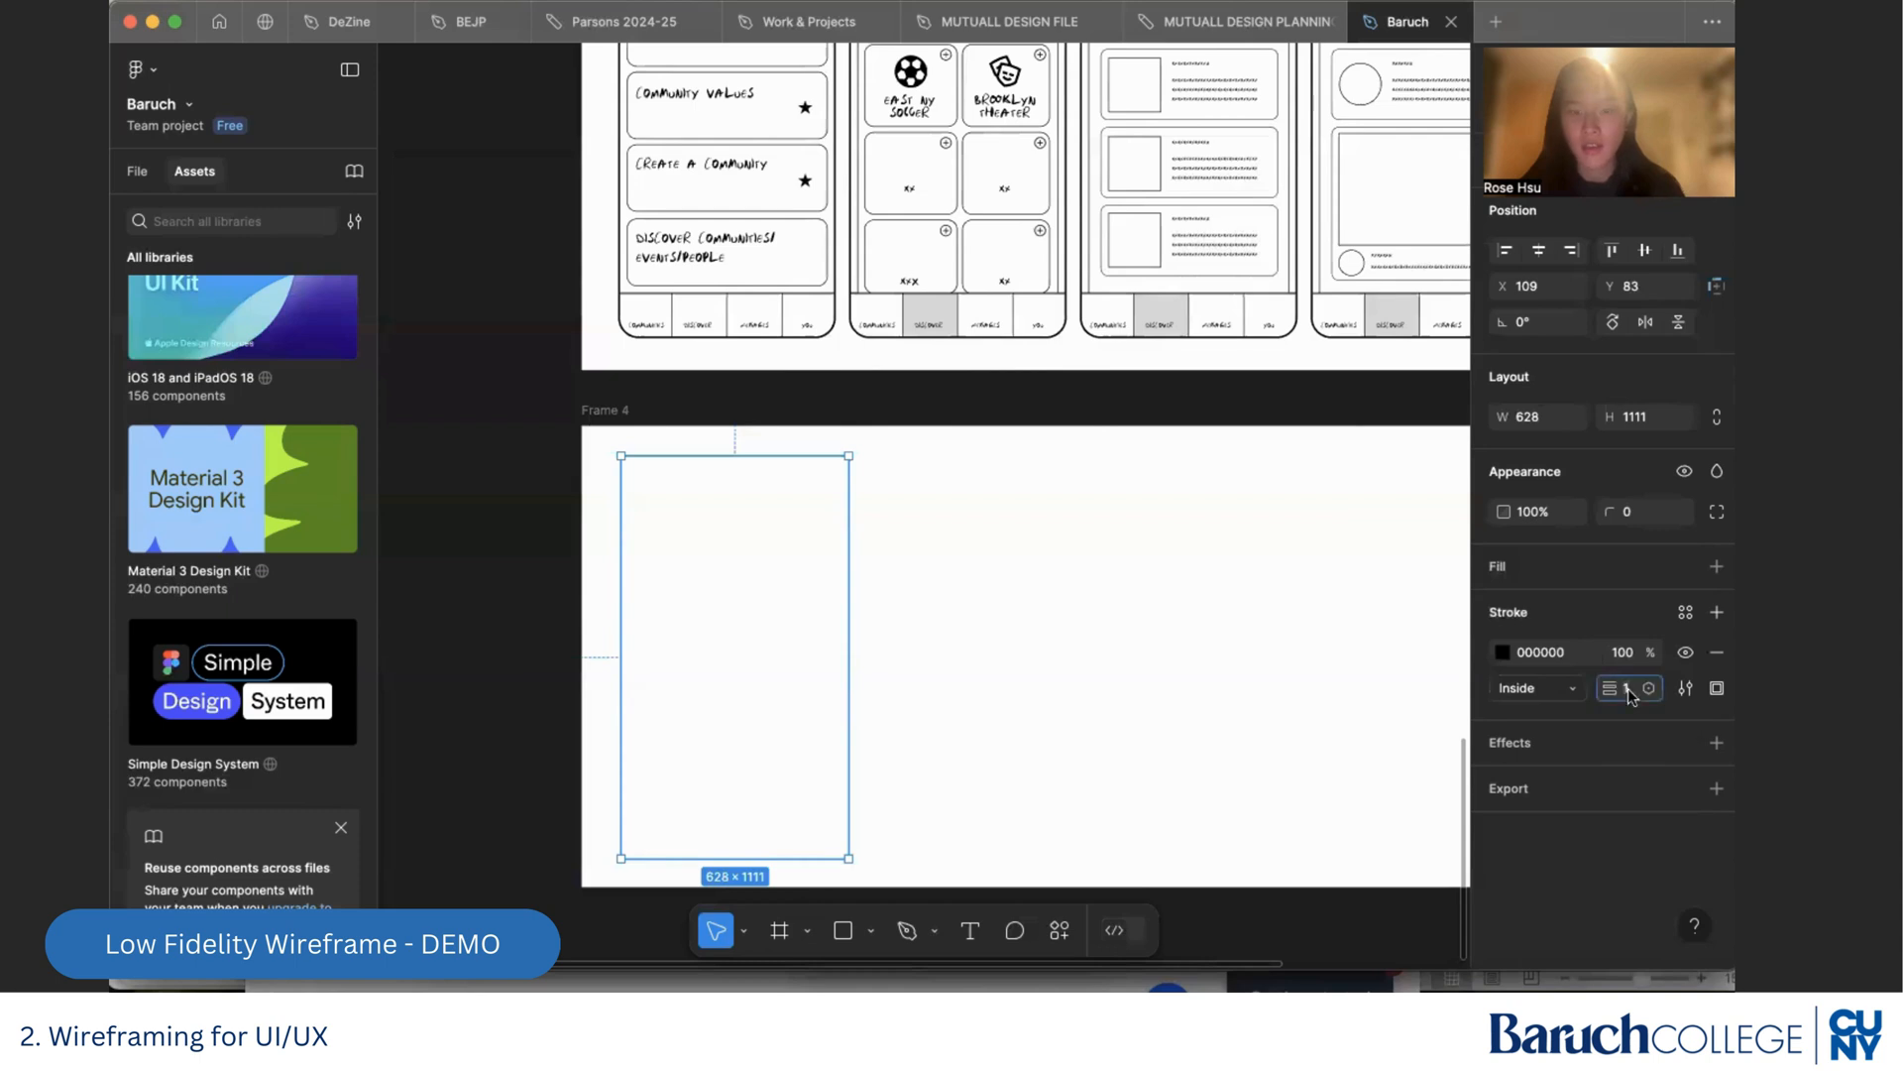
{"action": "key", "text": "Return"}
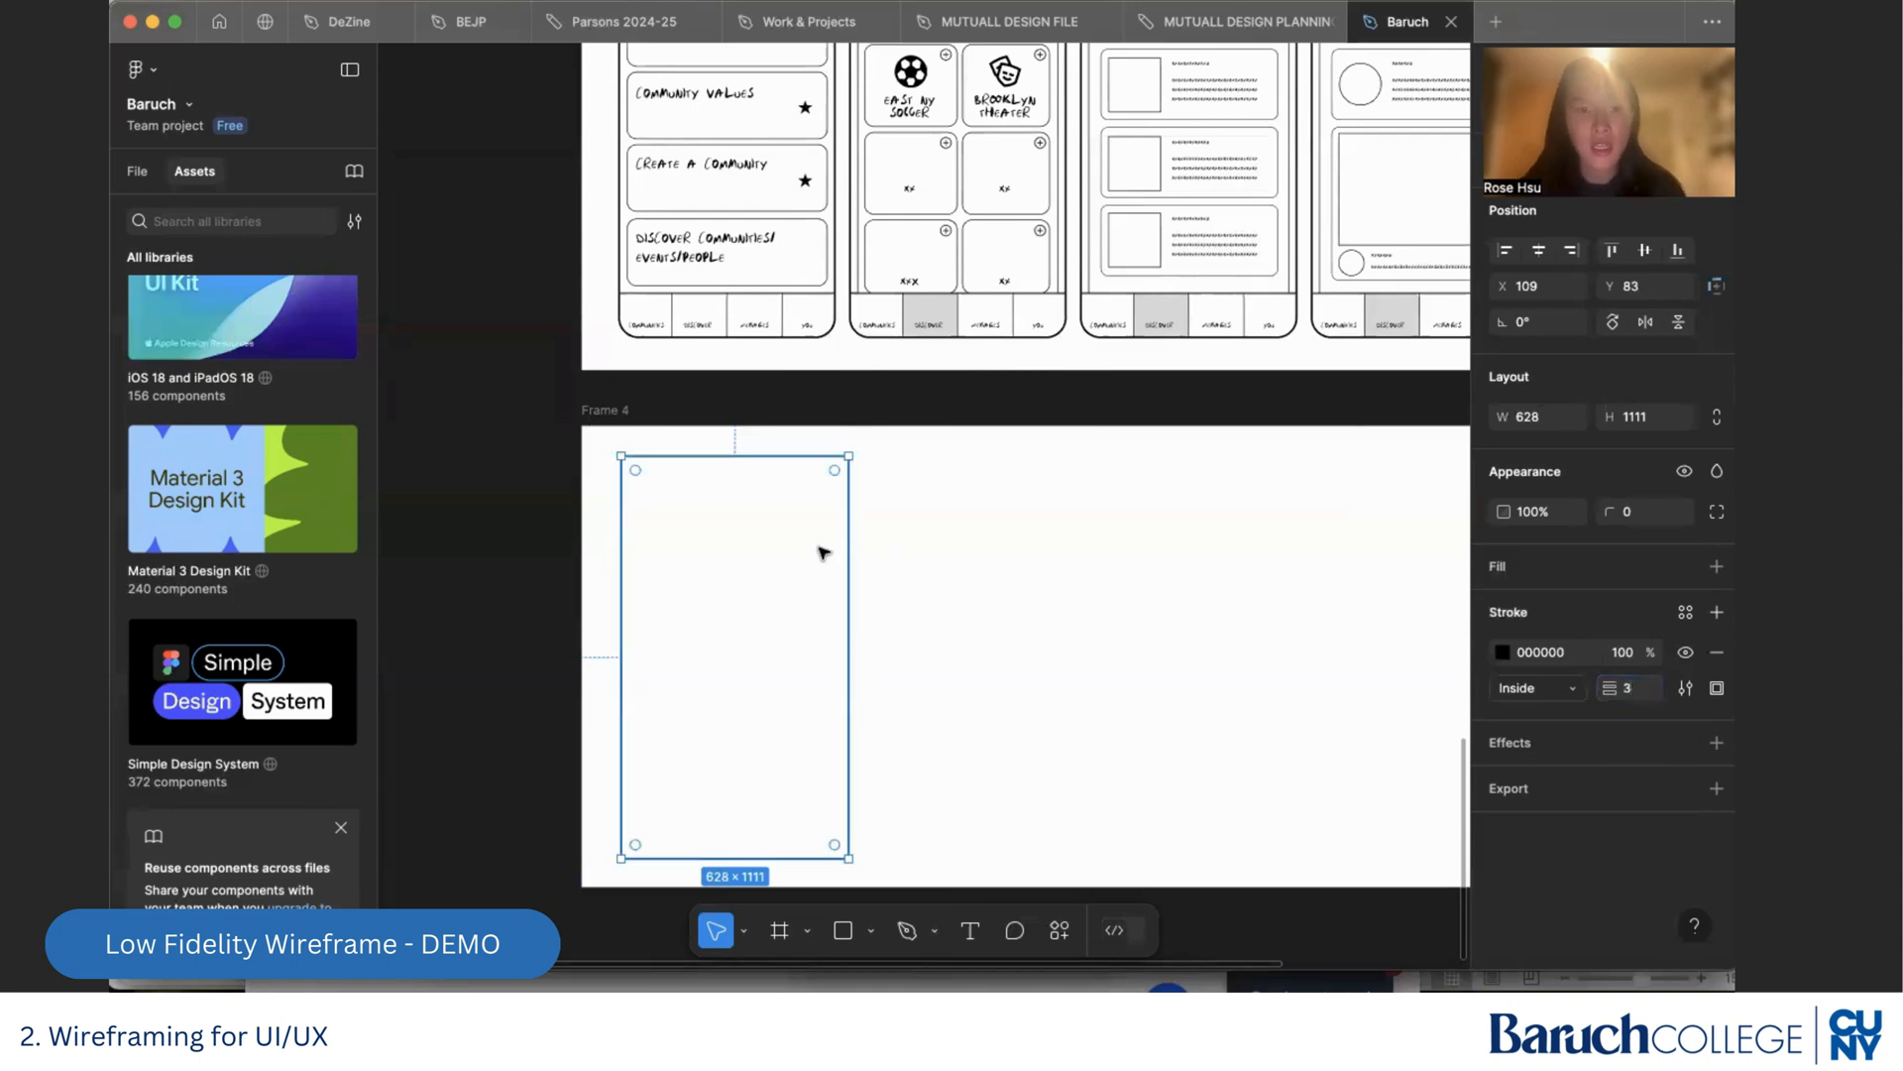
Round the rectangle's corners to a radius of about 61
{"action": "scroll", "coordinate": [815, 541], "scroll_direction": "up", "scroll_amount": 3}
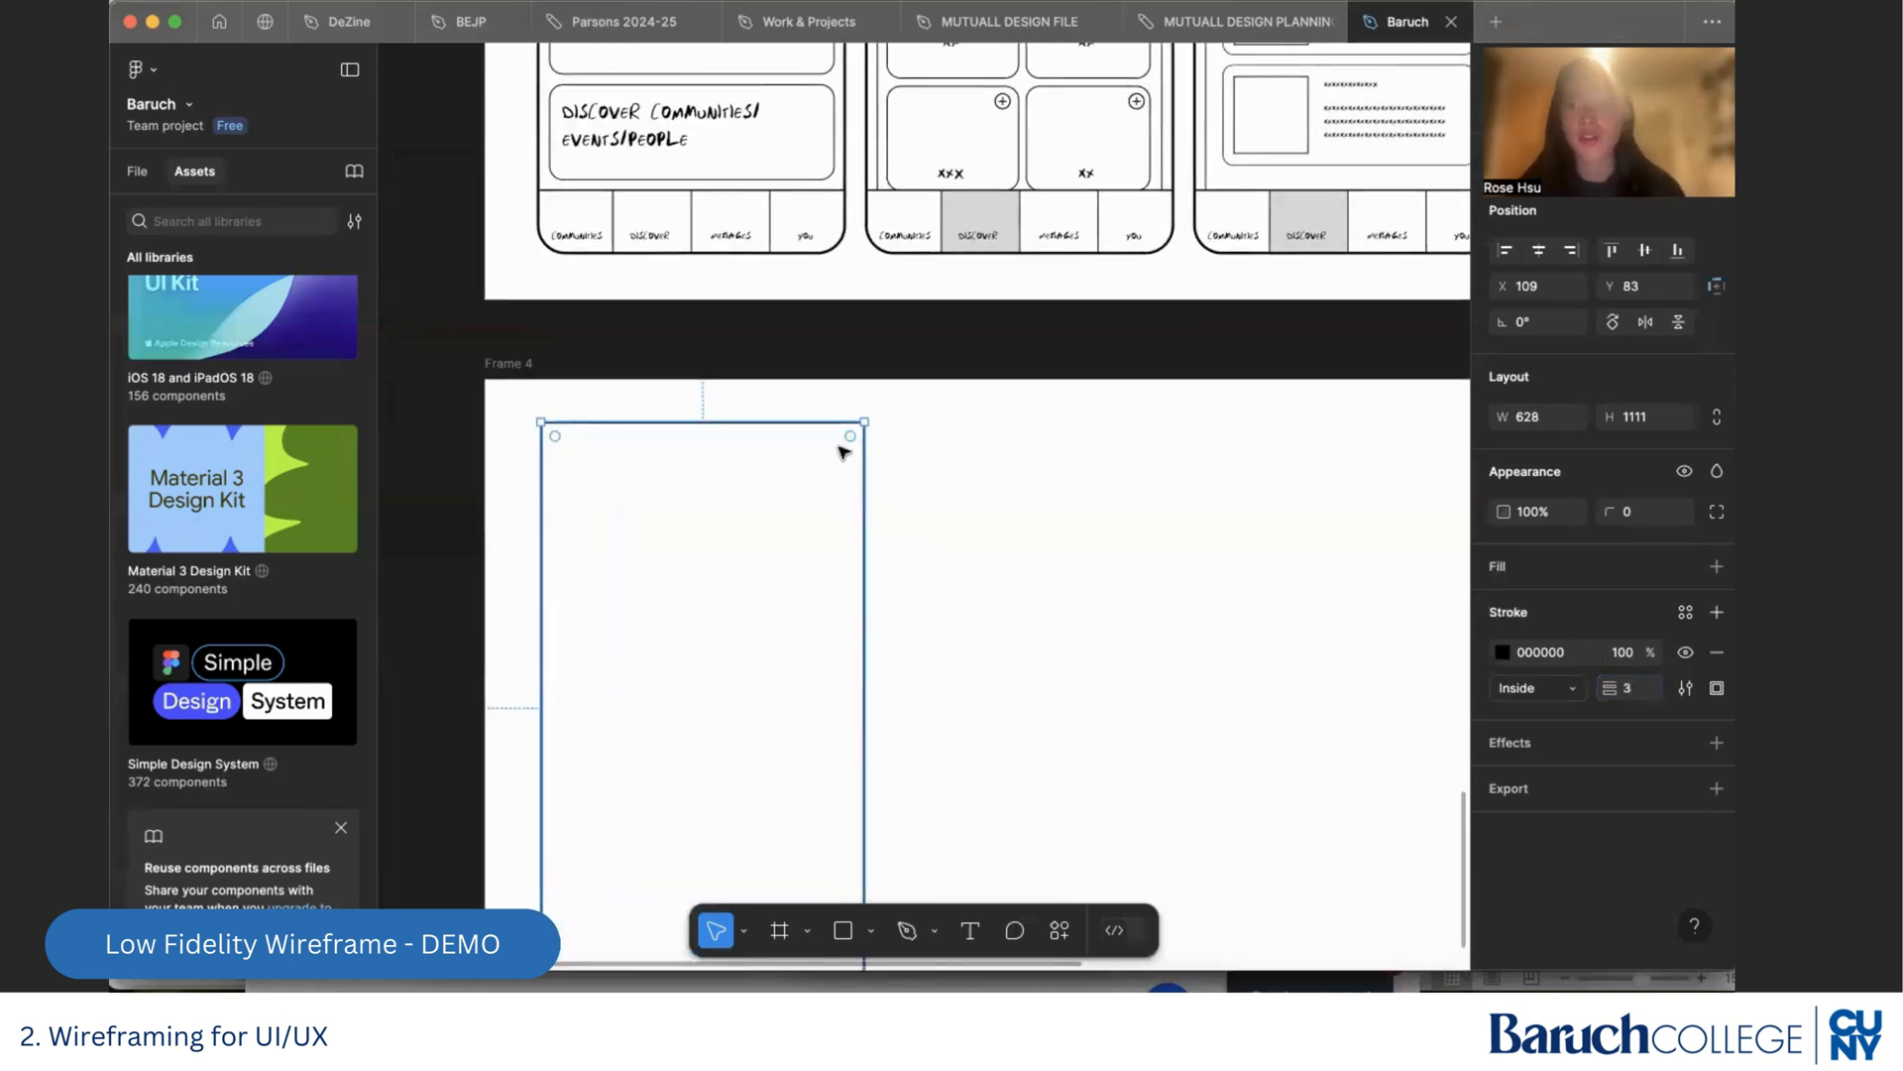
{"action": "left_click", "coordinate": [1631, 512]}
{"action": "type", "text": "17"}
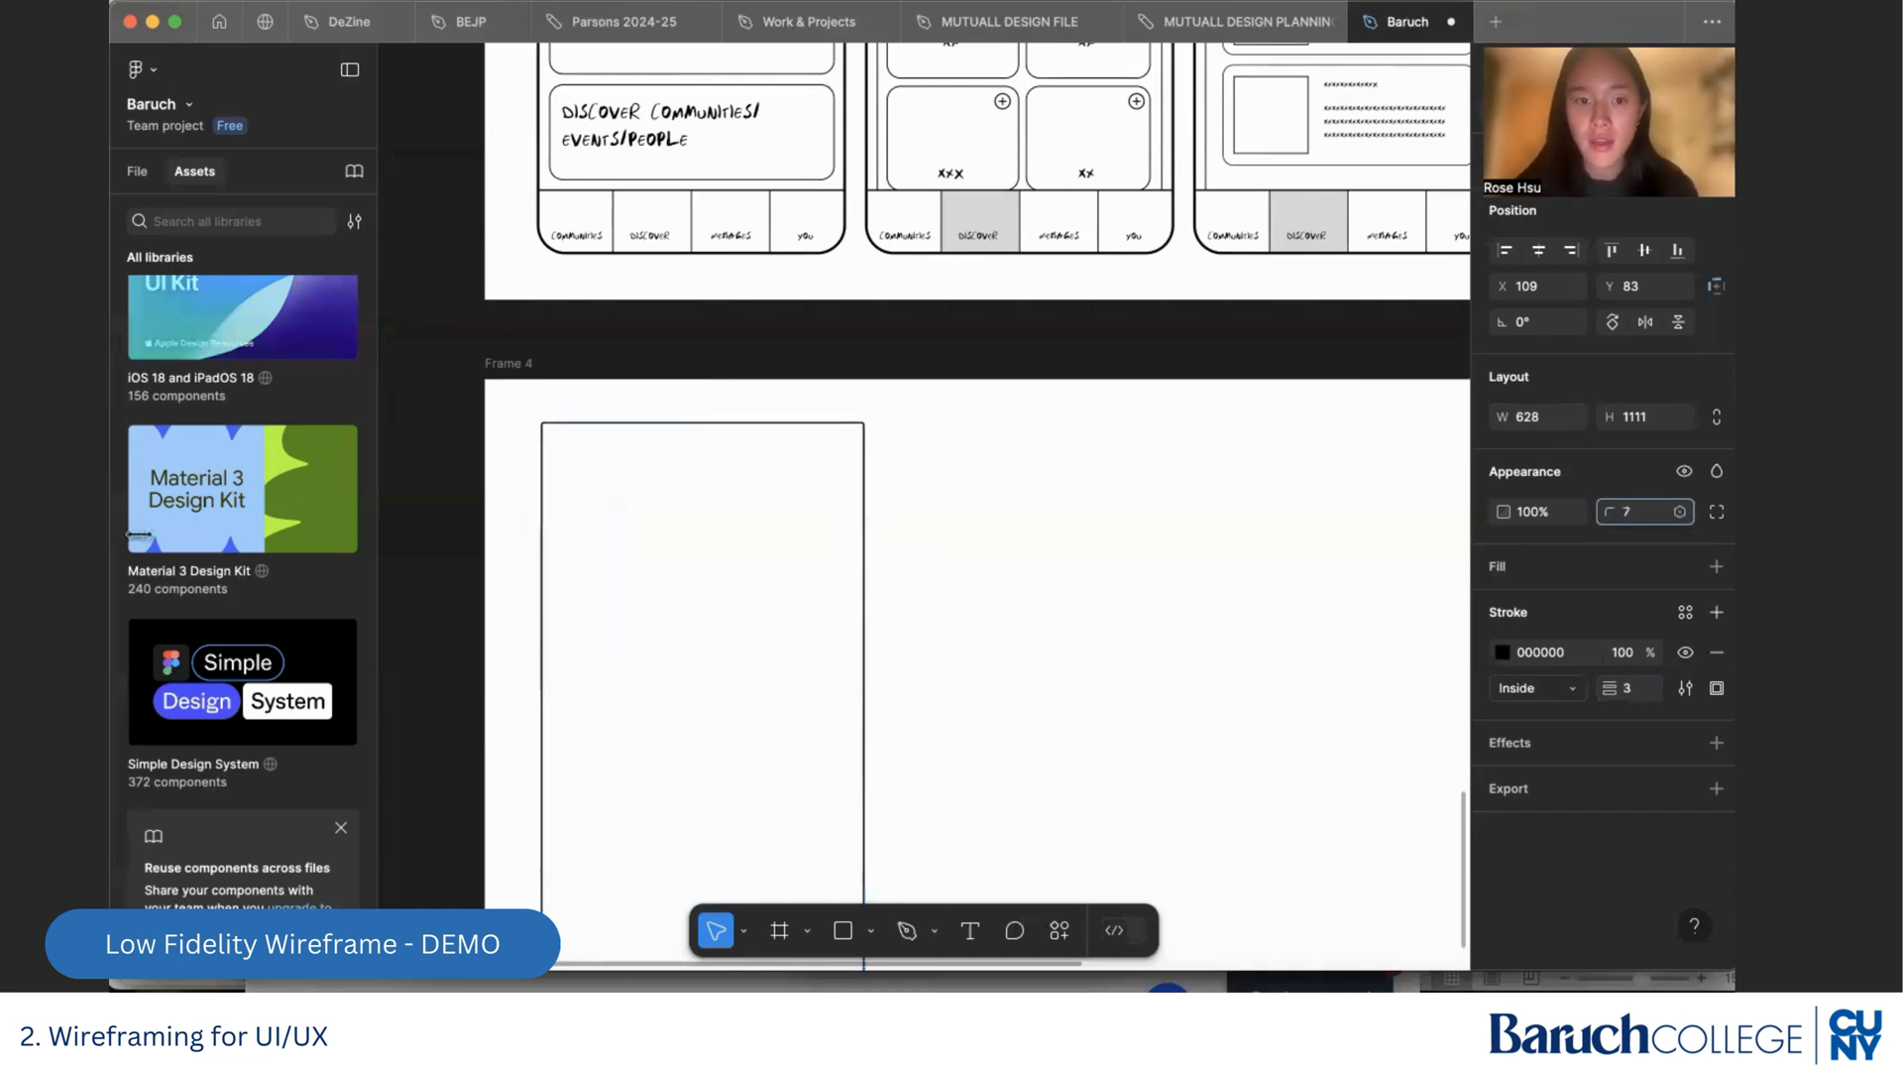
{"action": "left_click_drag", "start_coordinate": [366, 535], "coordinate": [979, 727]}
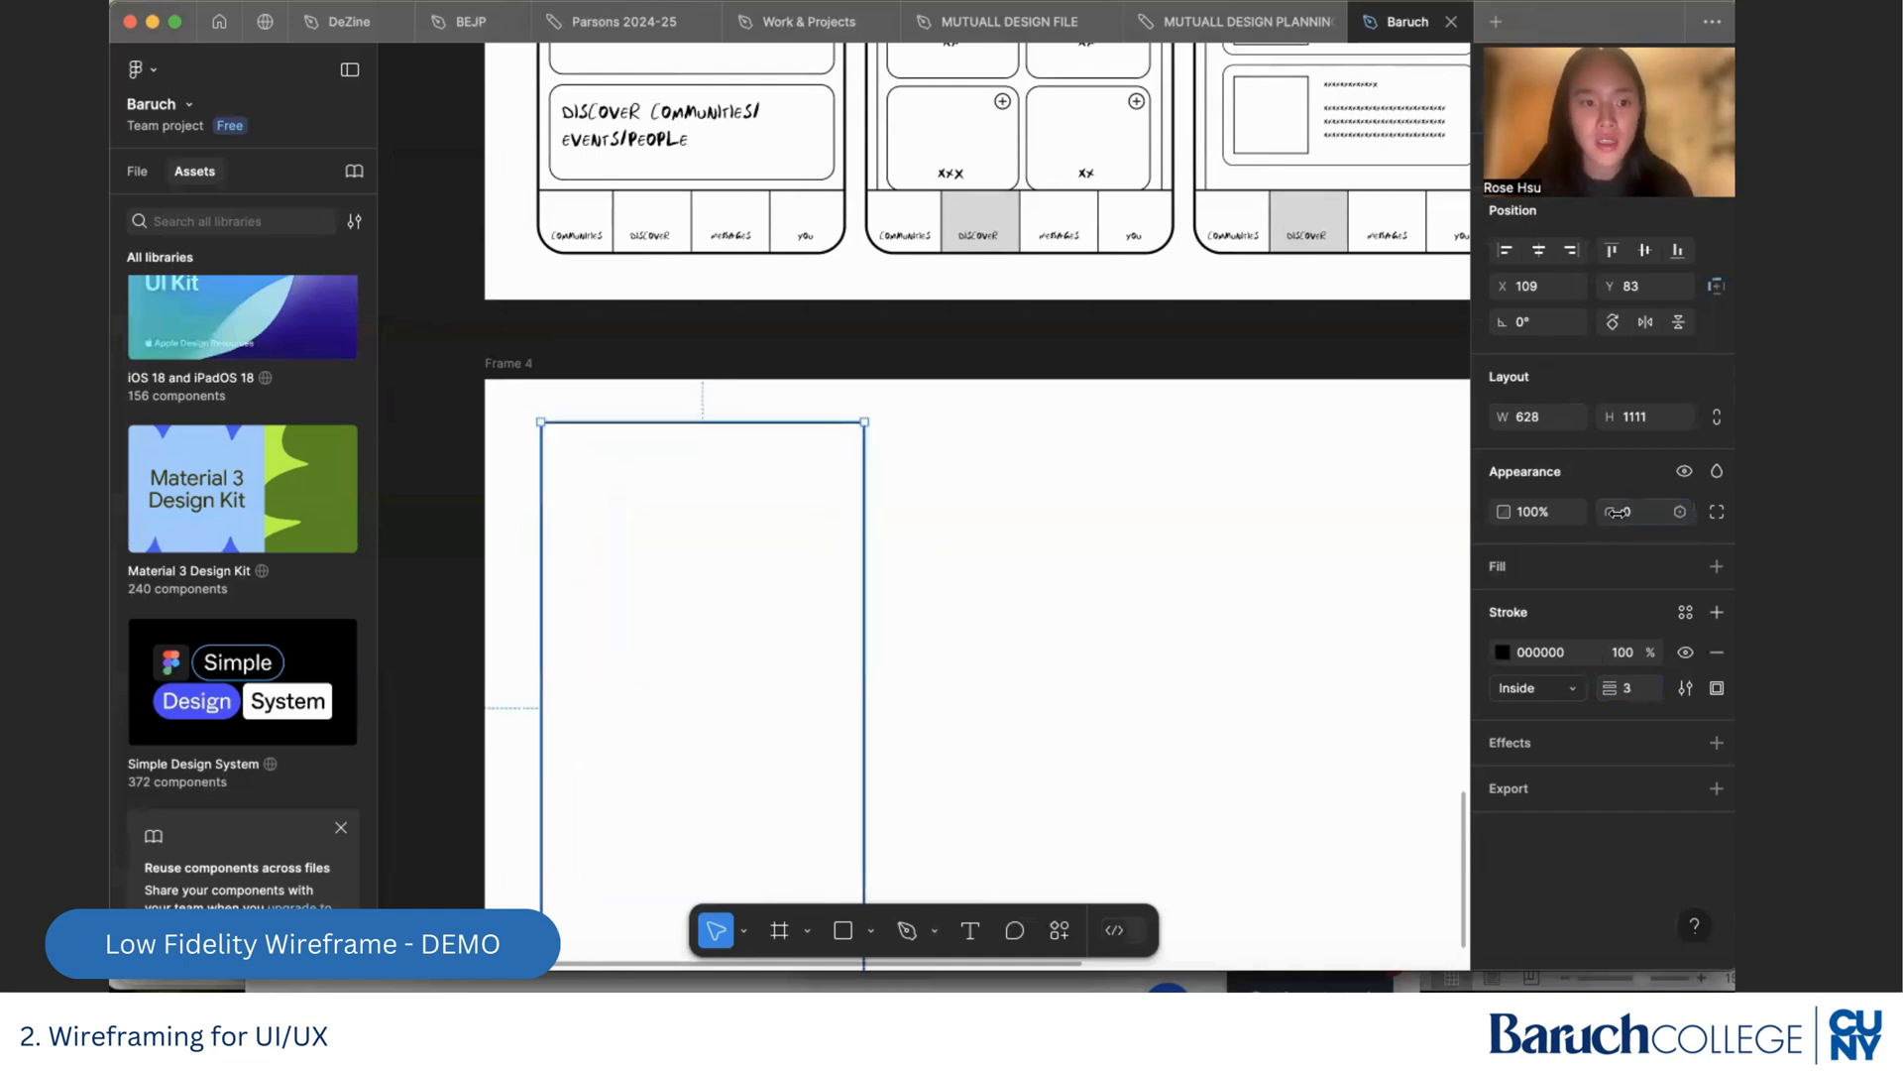
{"action": "left_click", "coordinate": [787, 493]}
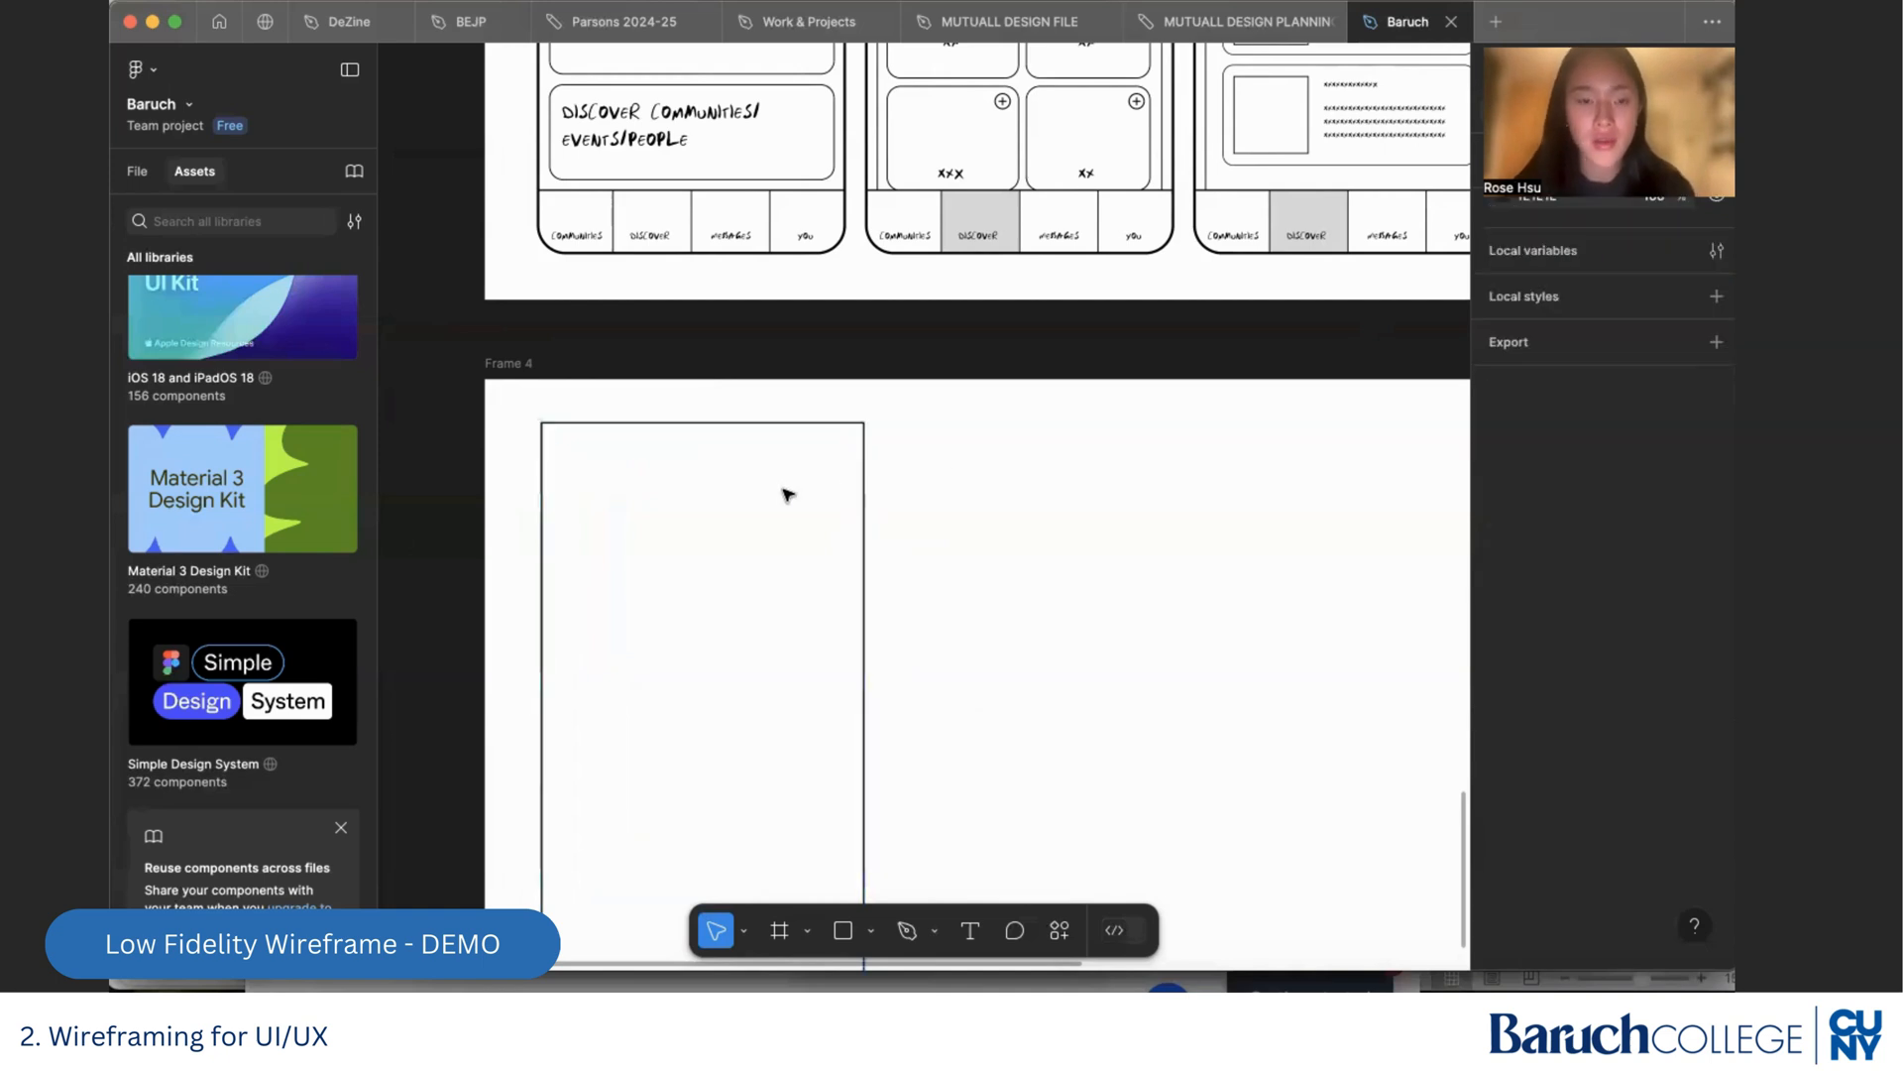
{"action": "left_click", "coordinate": [807, 423]}
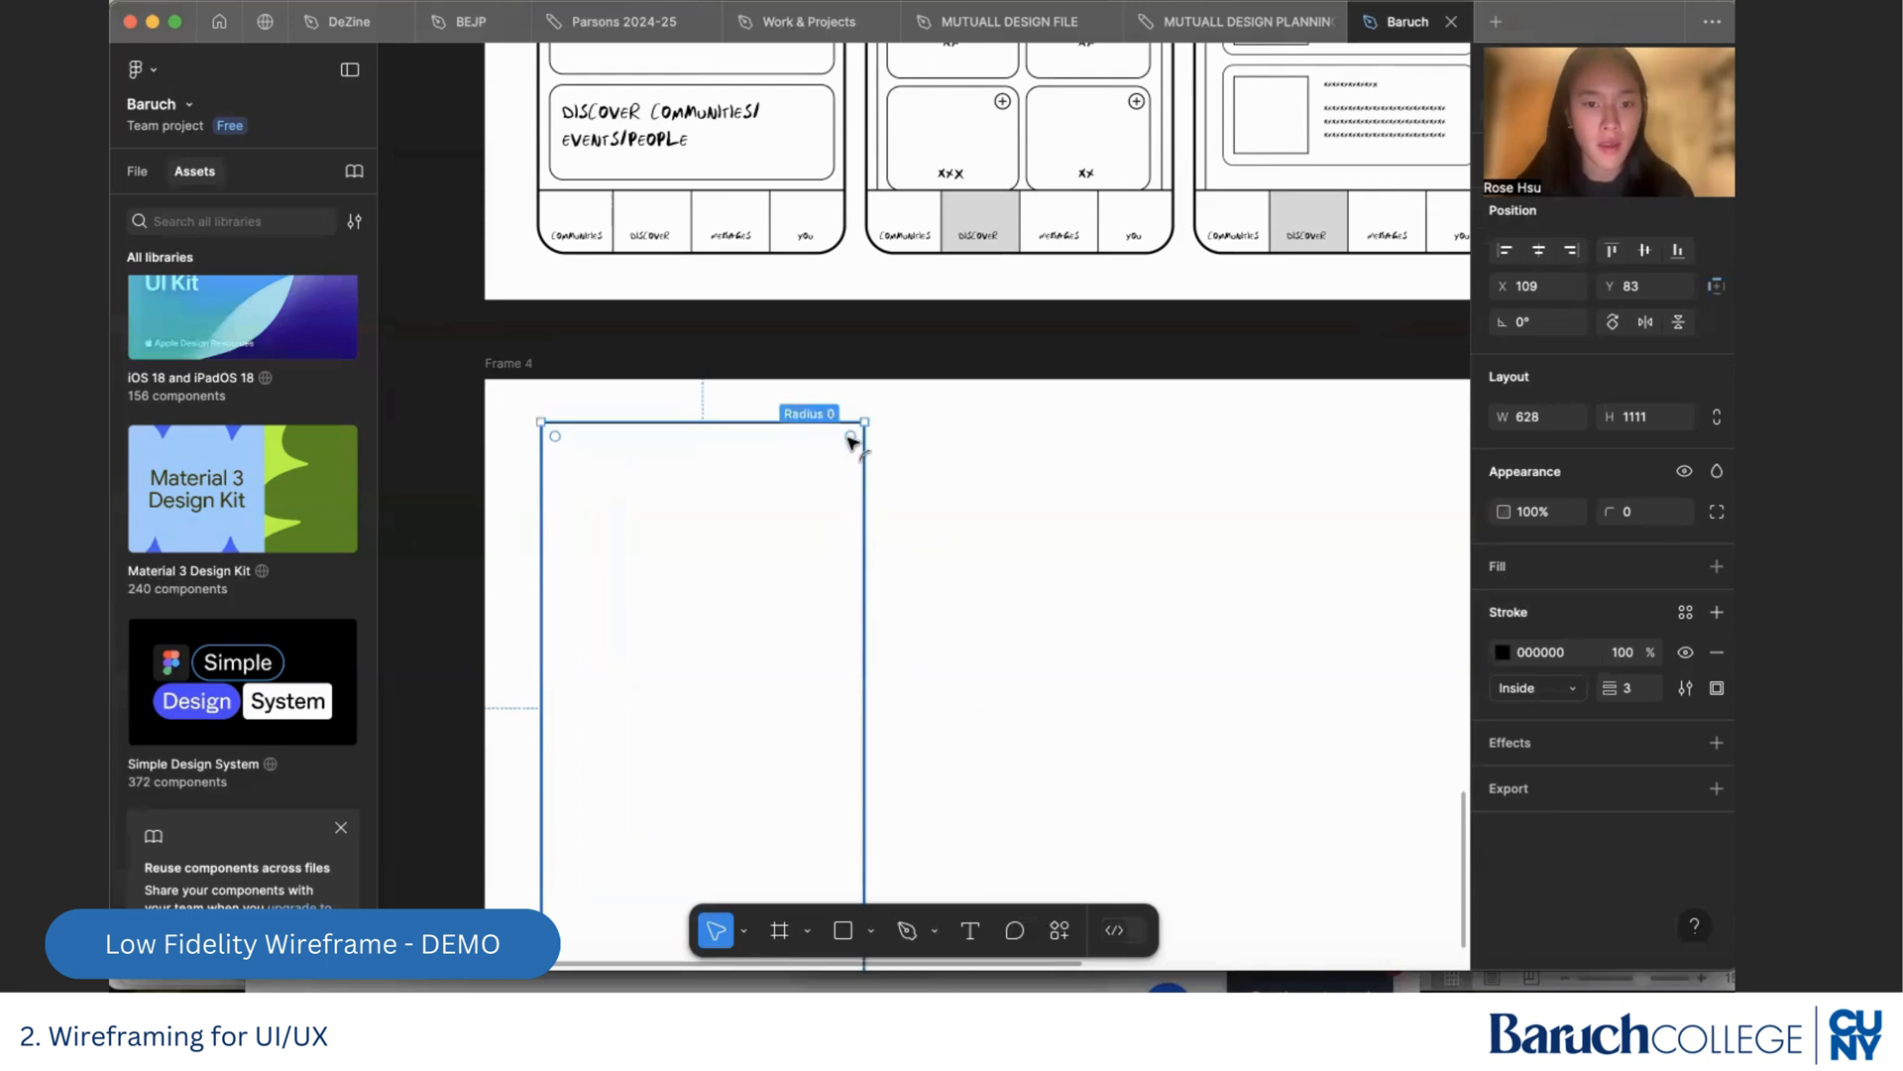
{"action": "mouse_move", "coordinate": [850, 436]}
{"action": "left_mouse_down"}
{"action": "mouse_move", "coordinate": [821, 474]}
{"action": "mouse_move", "coordinate": [837, 456]}
{"action": "left_mouse_up"}
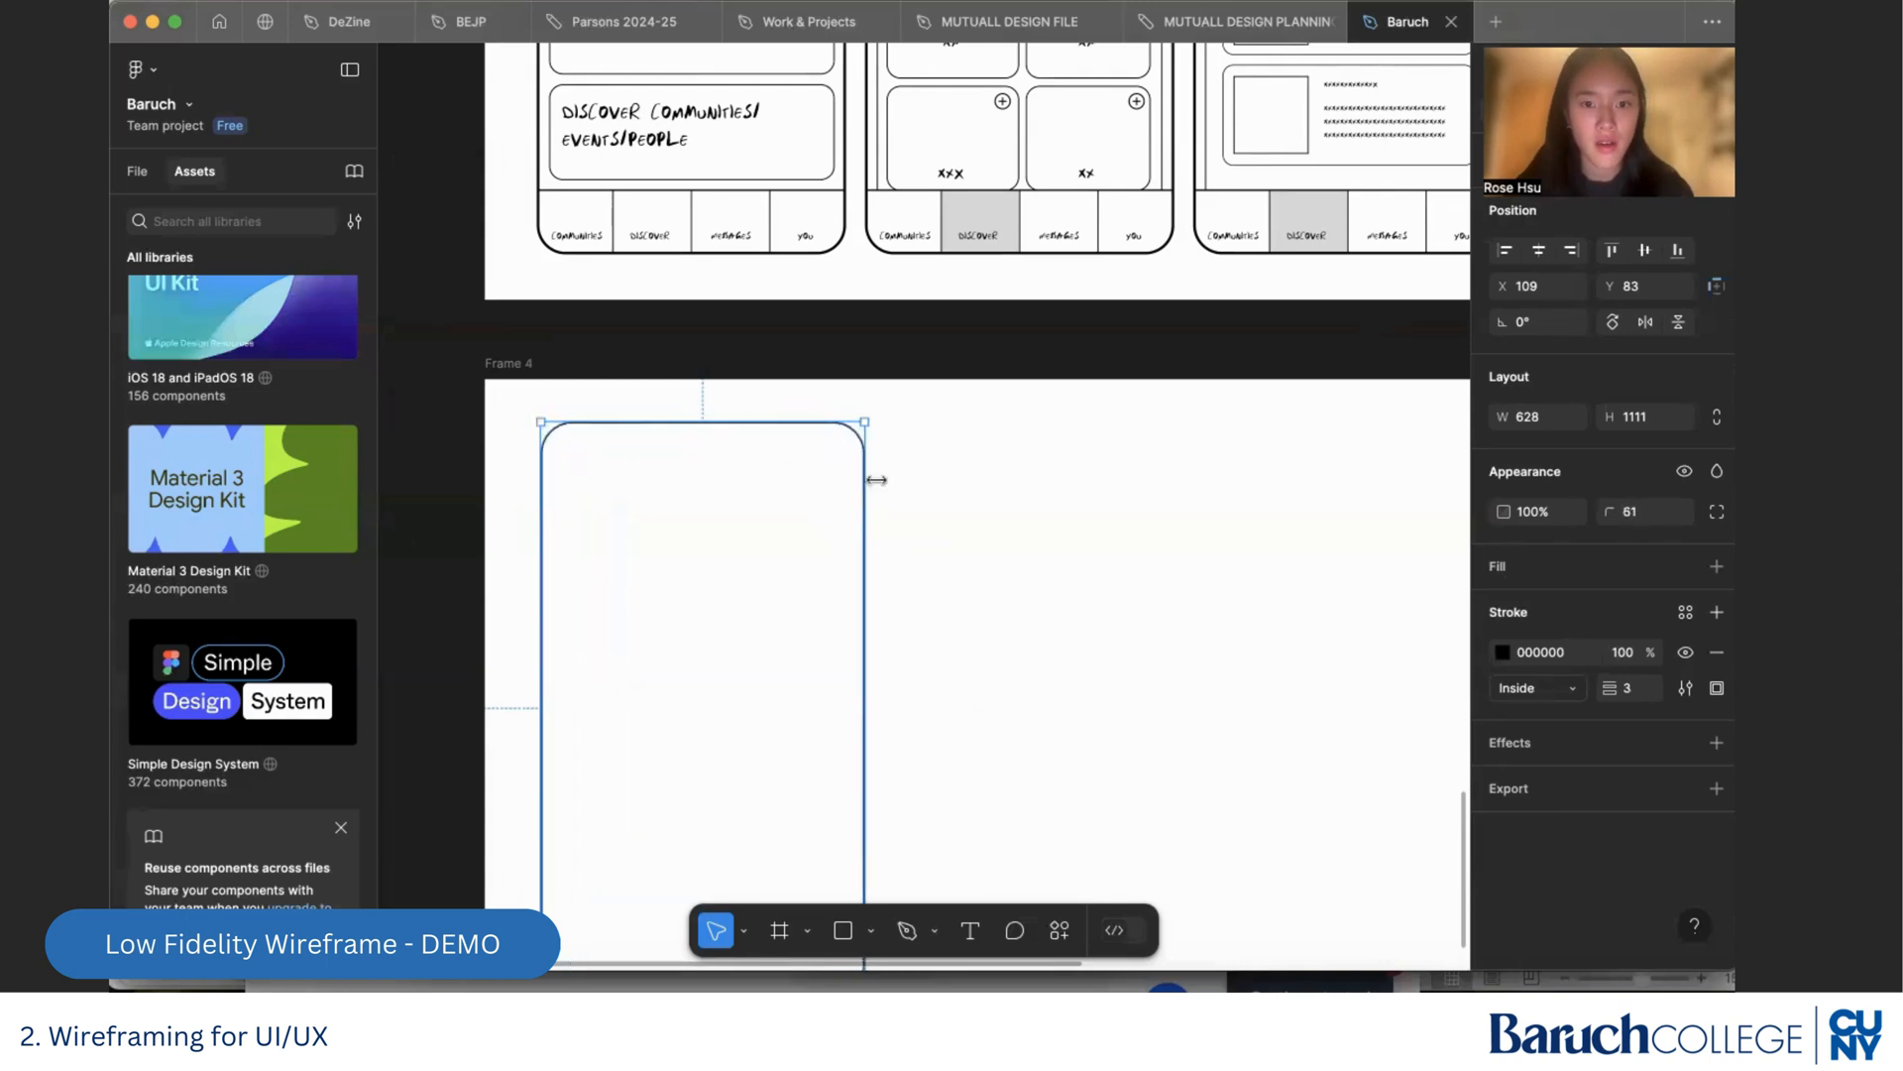
{"action": "left_click", "coordinate": [876, 480]}
Check the stroke weight of Frame 3's first phone outline and set the new rectangle's stroke weight to 5
{"action": "scroll", "coordinate": [878, 485], "scroll_direction": "down", "scroll_amount": 5}
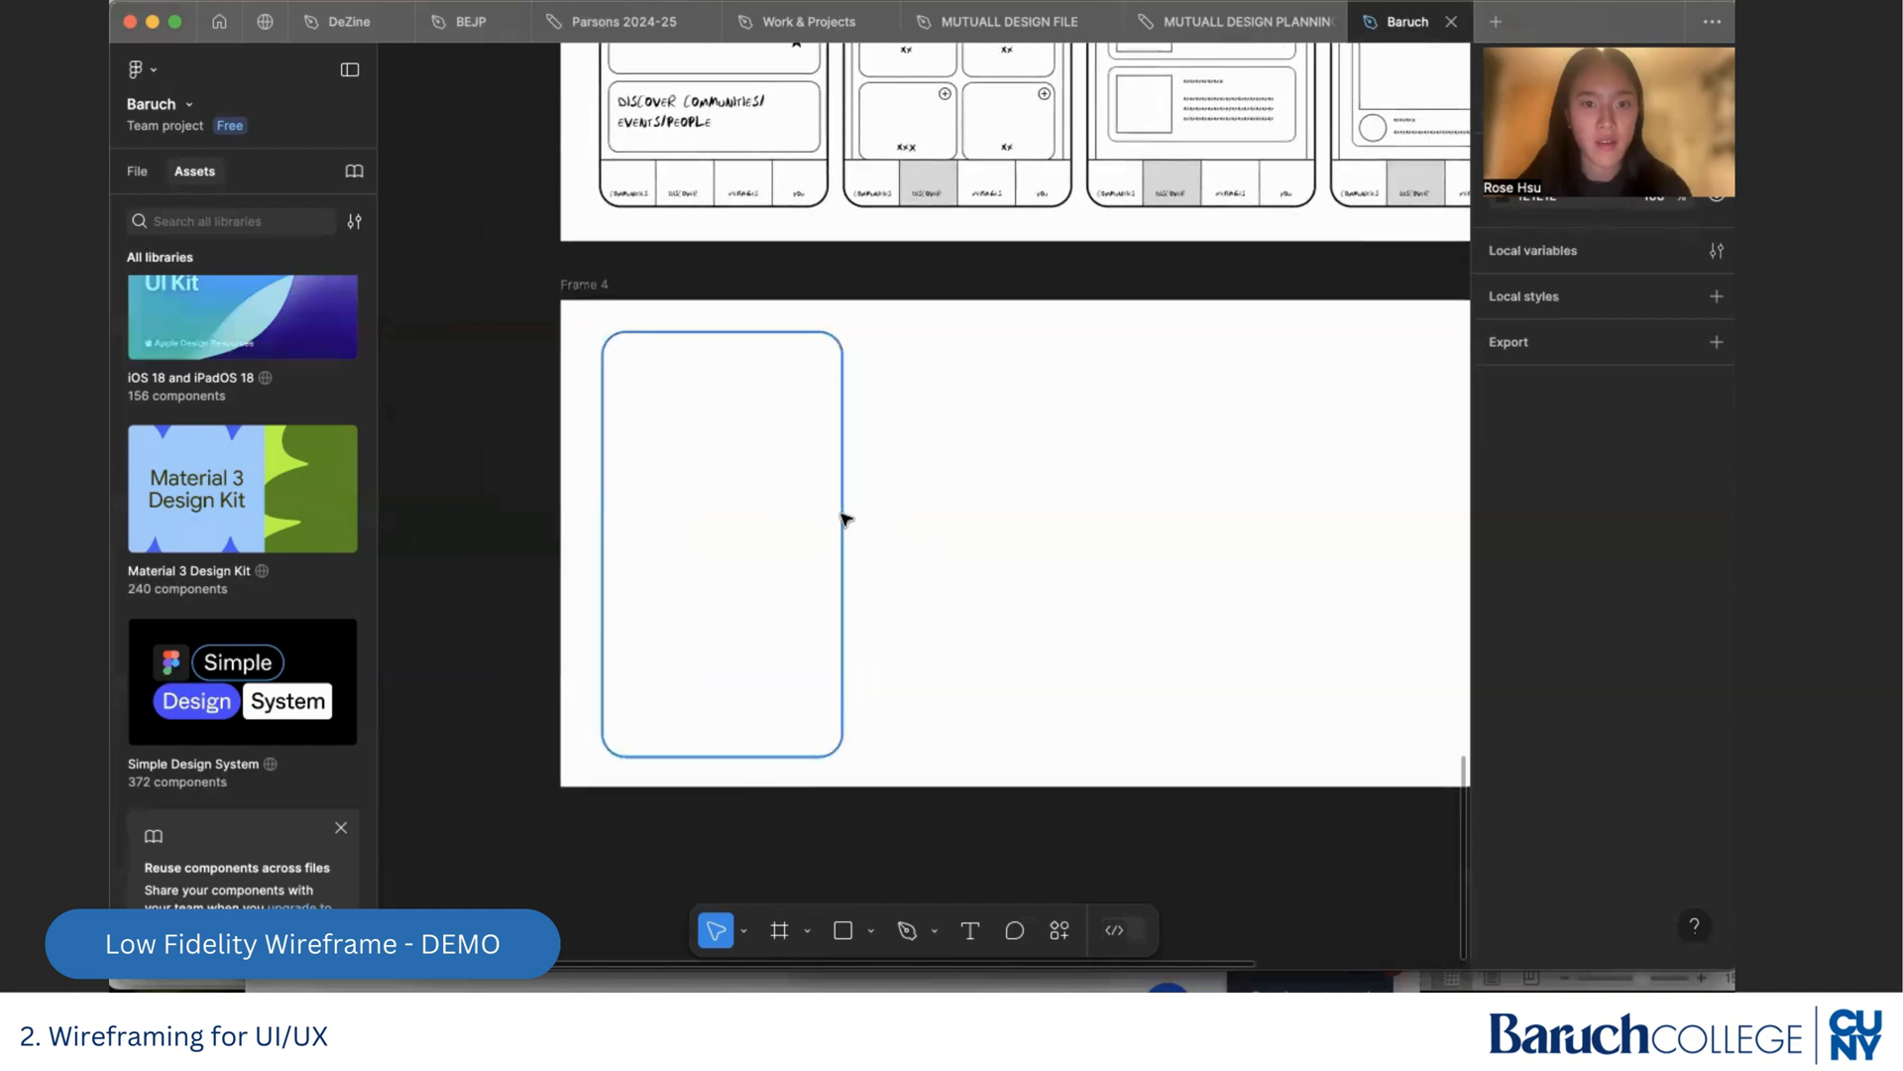
{"action": "left_click", "coordinate": [843, 518]}
{"action": "left_click", "coordinate": [815, 204]}
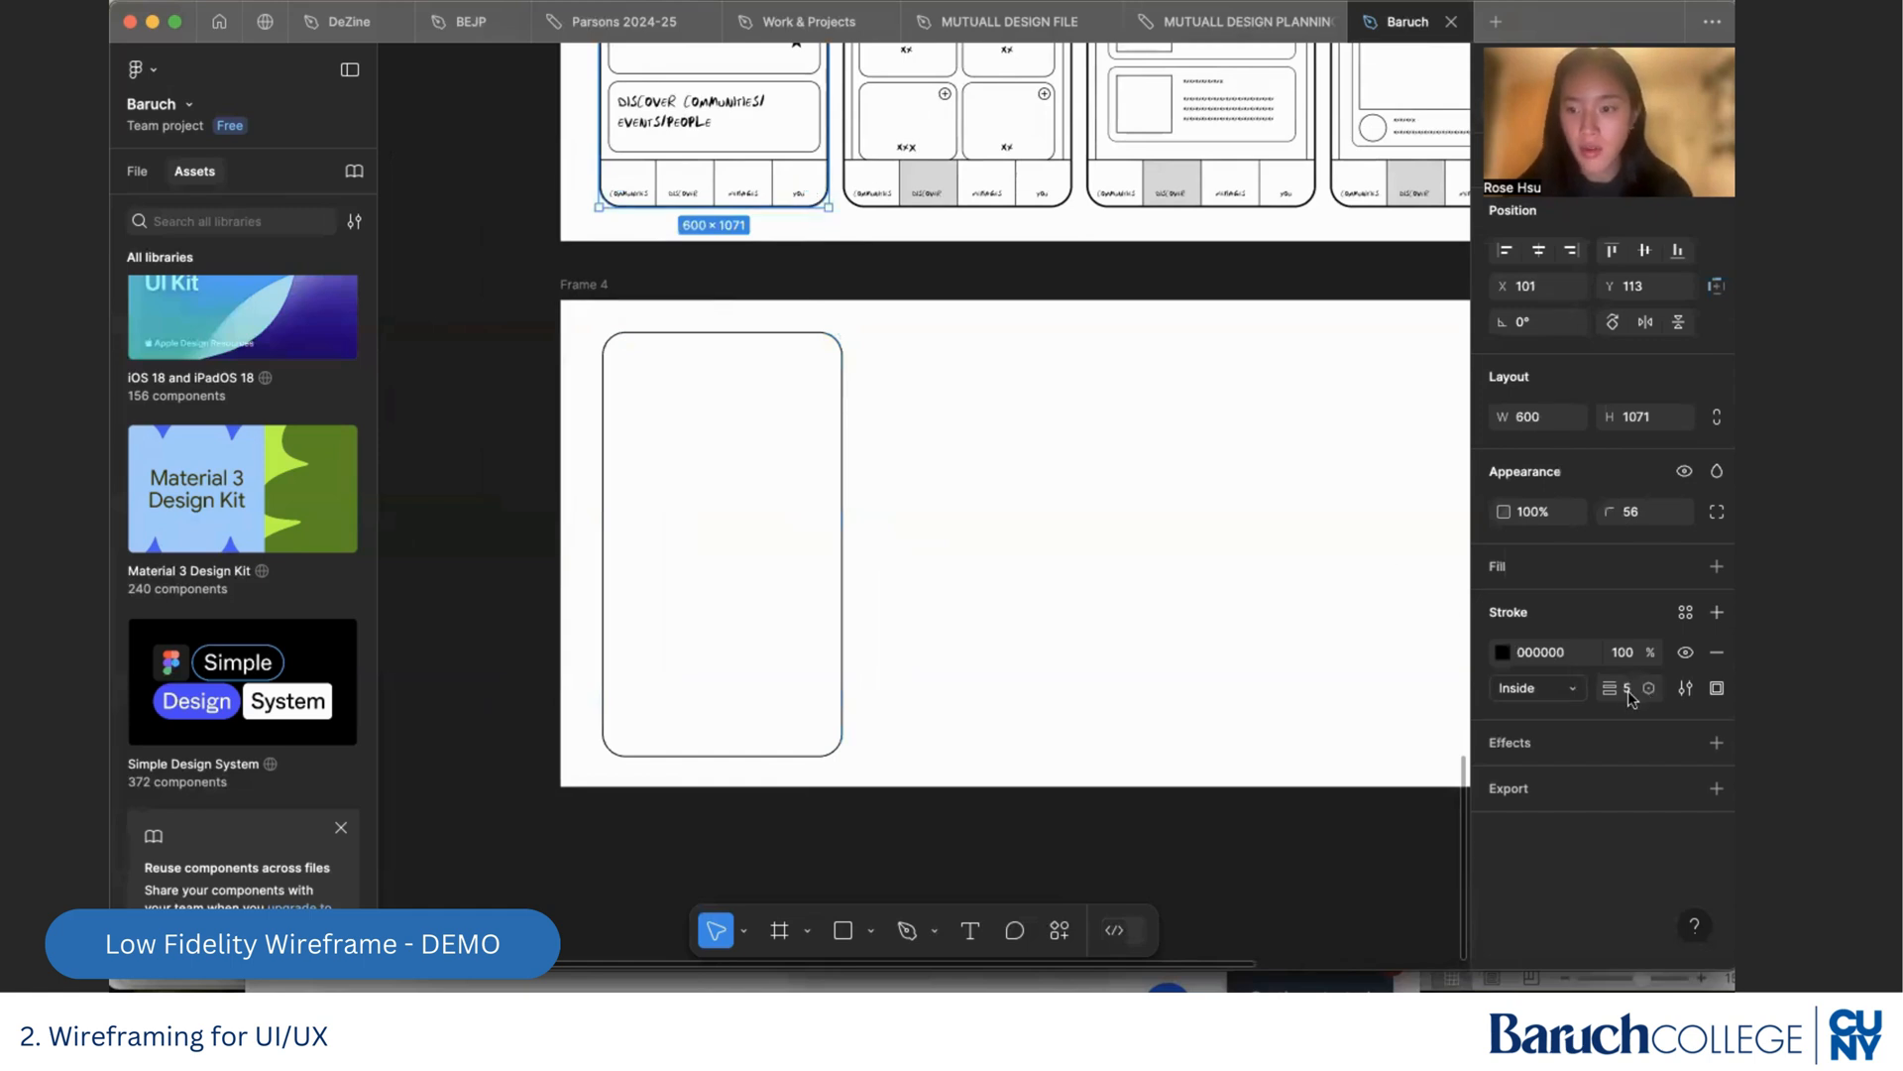
{"action": "left_click", "coordinate": [842, 682]}
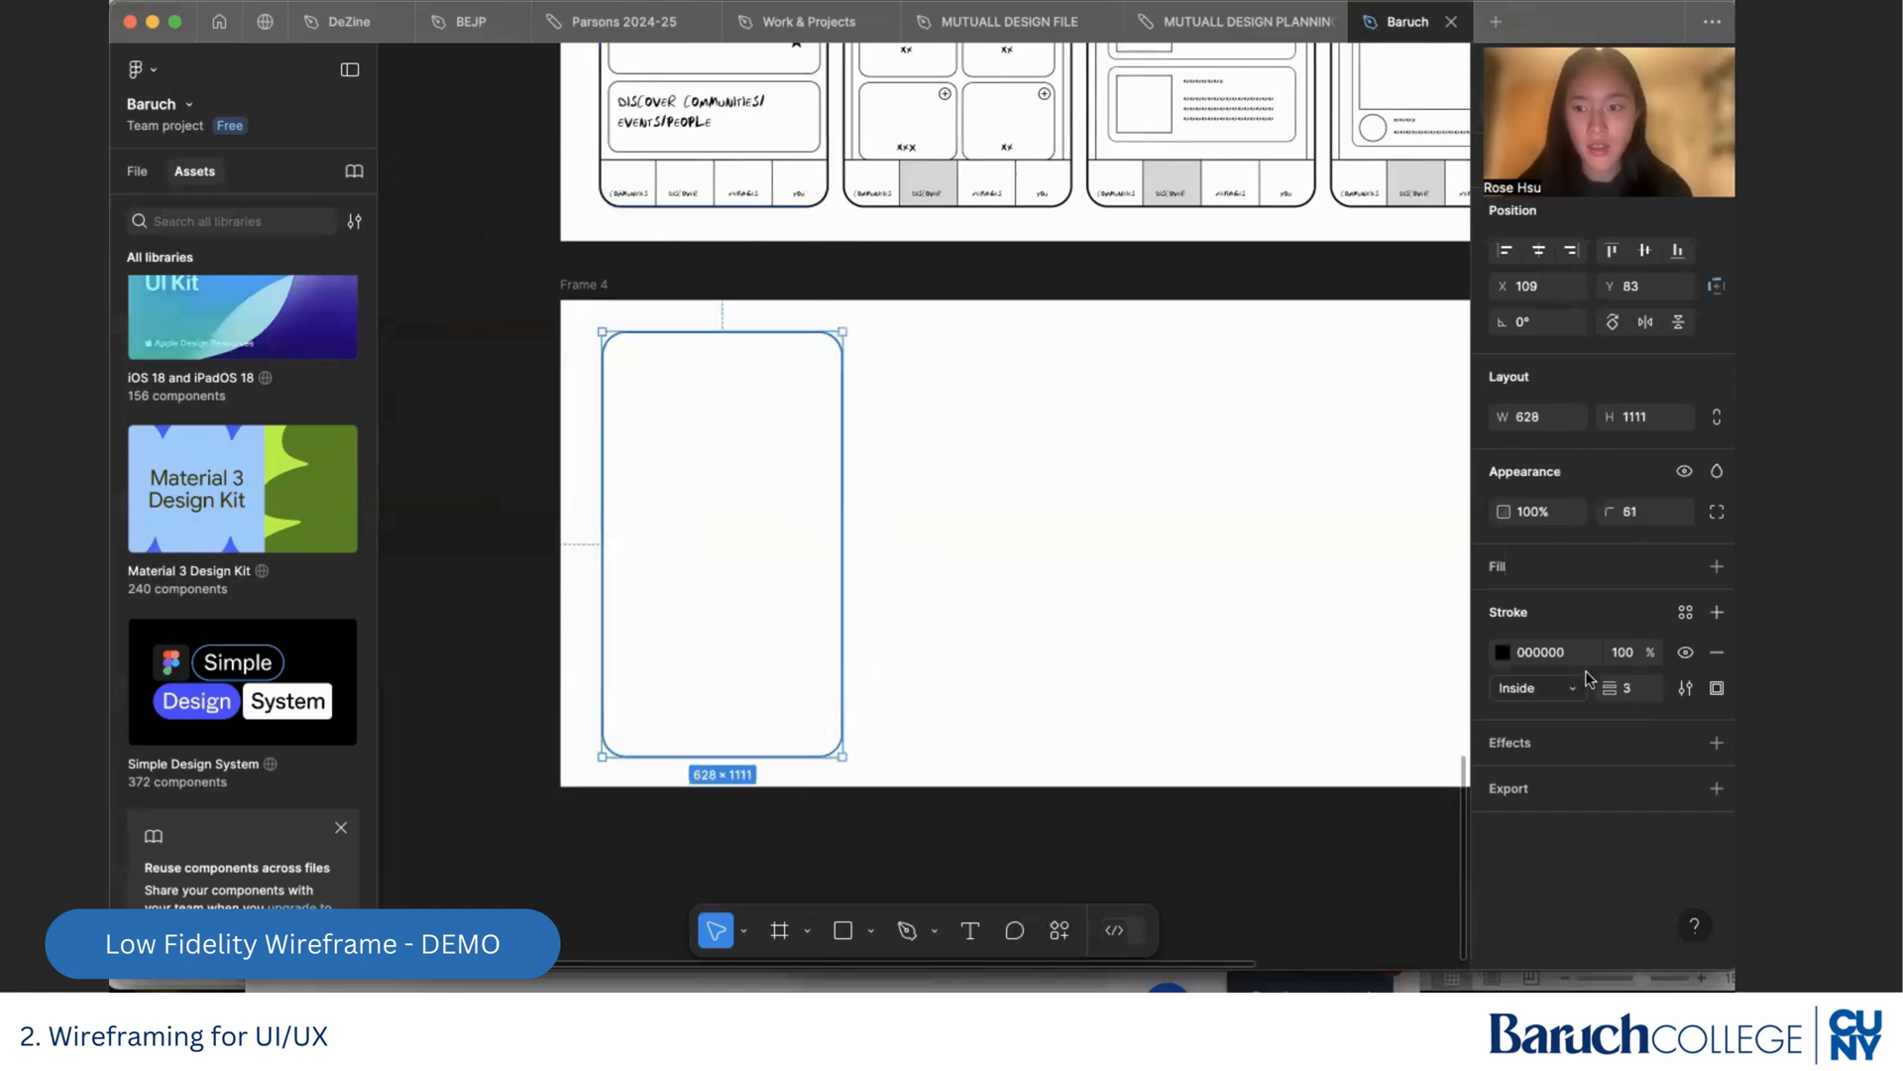
{"action": "key", "text": "Return"}
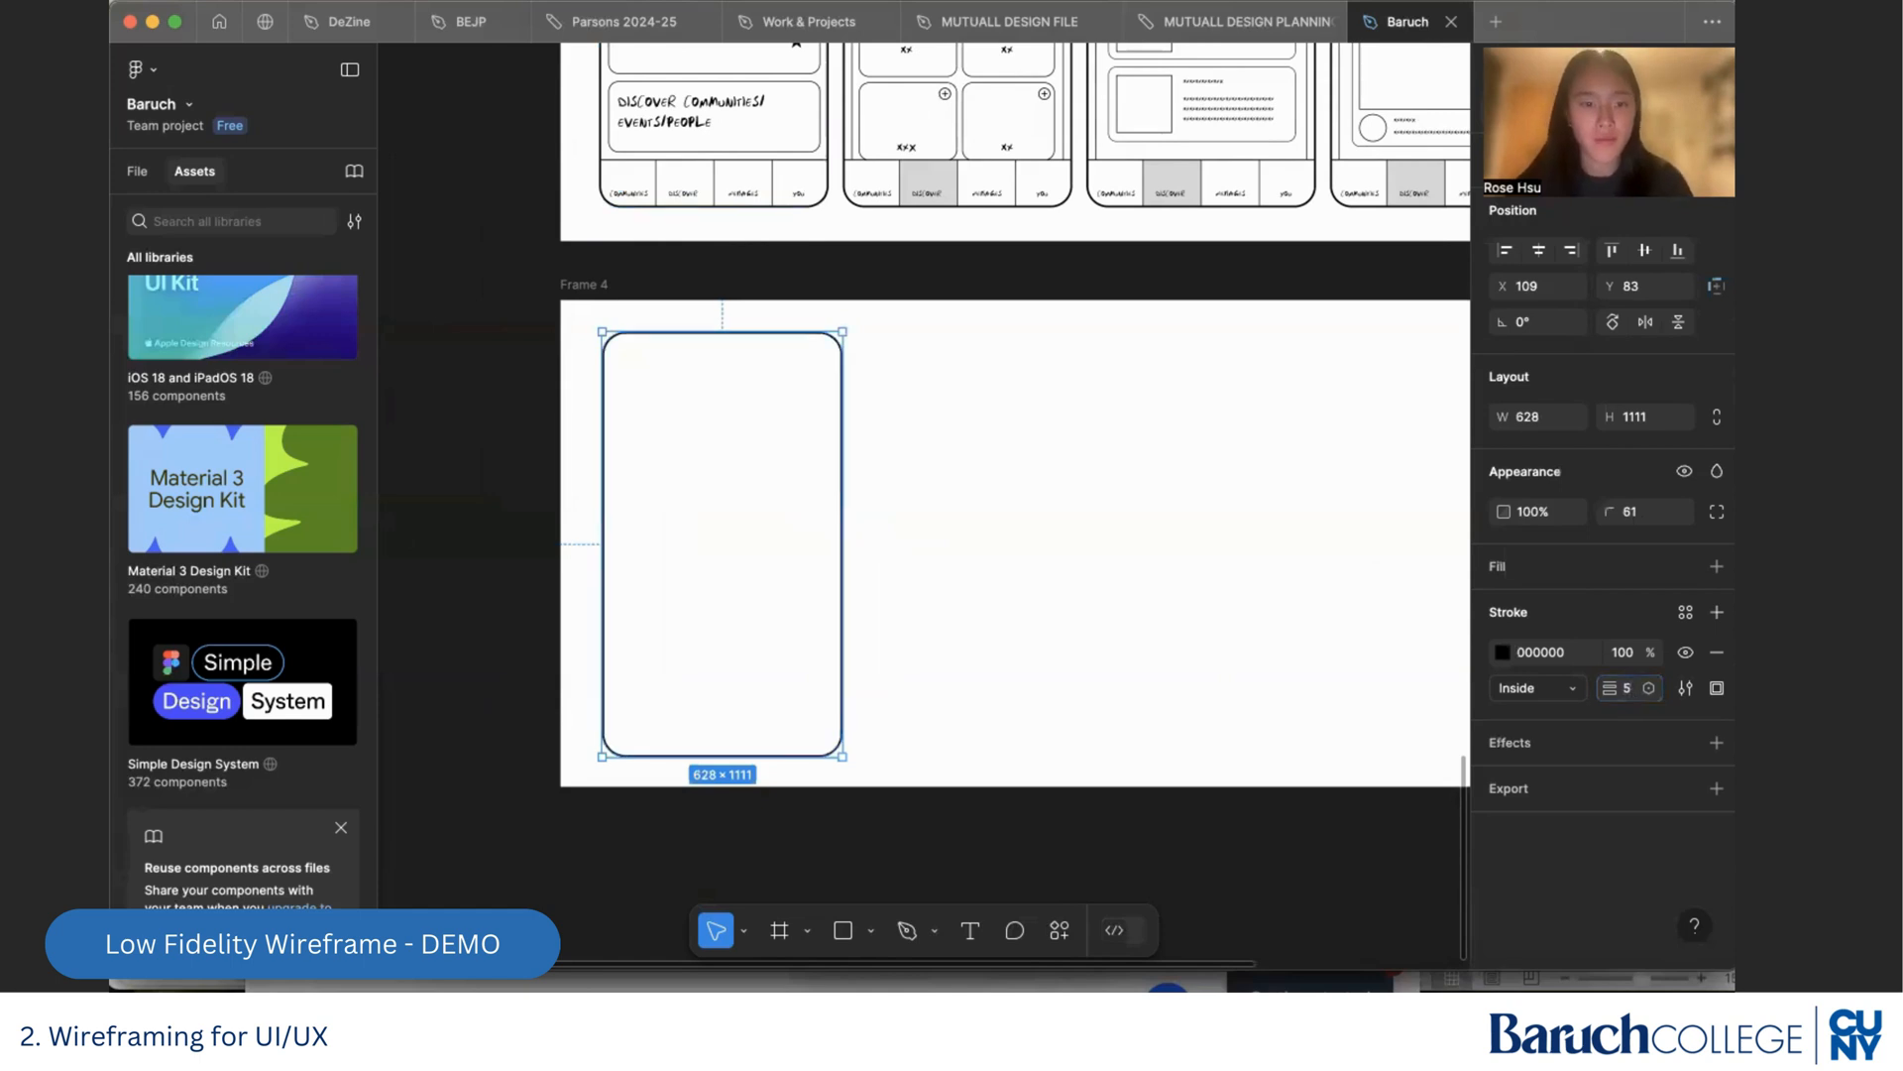
{"action": "left_click", "coordinate": [1151, 536]}
Delete the rounded rectangle from Frame 4
{"action": "scroll", "coordinate": [1151, 535], "scroll_direction": "down", "scroll_amount": 5}
{"action": "scroll", "coordinate": [1151, 535], "scroll_direction": "up", "scroll_amount": 2}
{"action": "scroll", "coordinate": [1151, 535], "scroll_direction": "right", "scroll_amount": 1}
{"action": "scroll", "coordinate": [1150, 534], "scroll_direction": "up", "scroll_amount": 5}
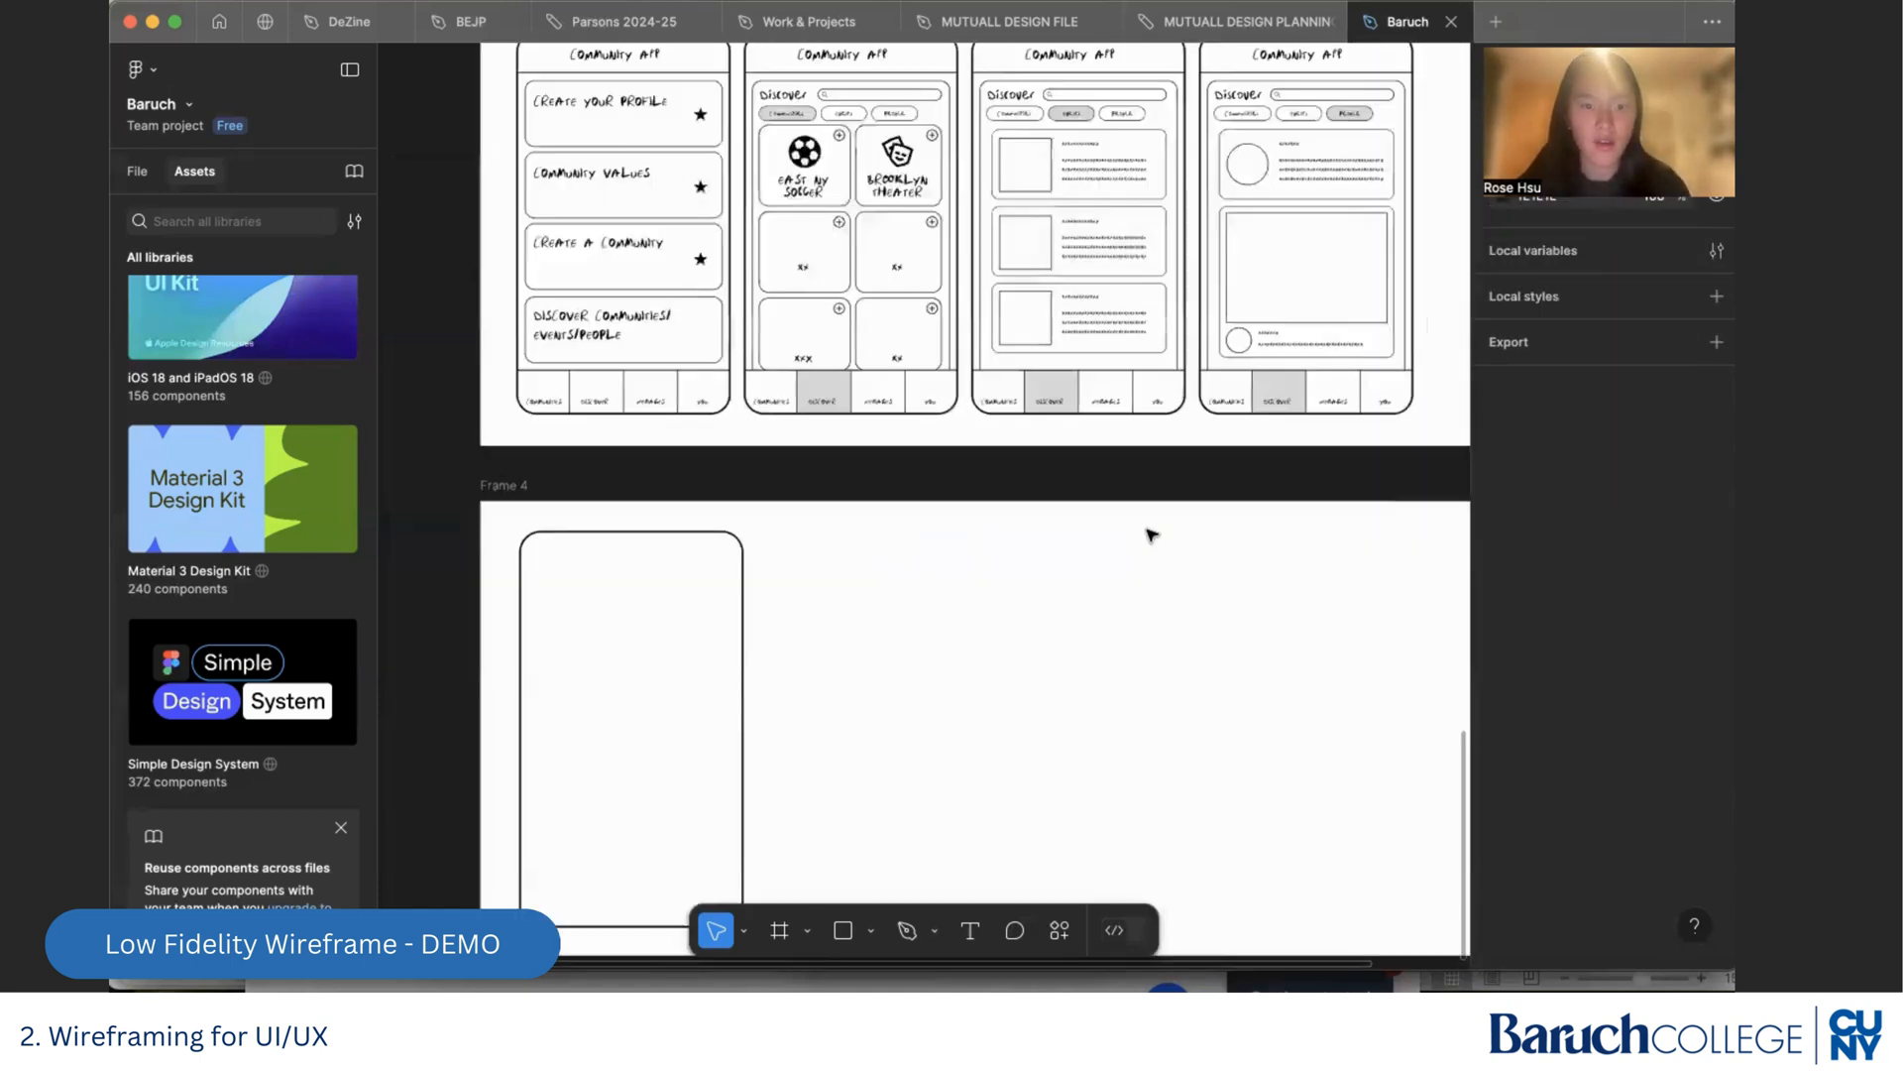
{"action": "scroll", "coordinate": [992, 567], "scroll_direction": "down", "scroll_amount": 4}
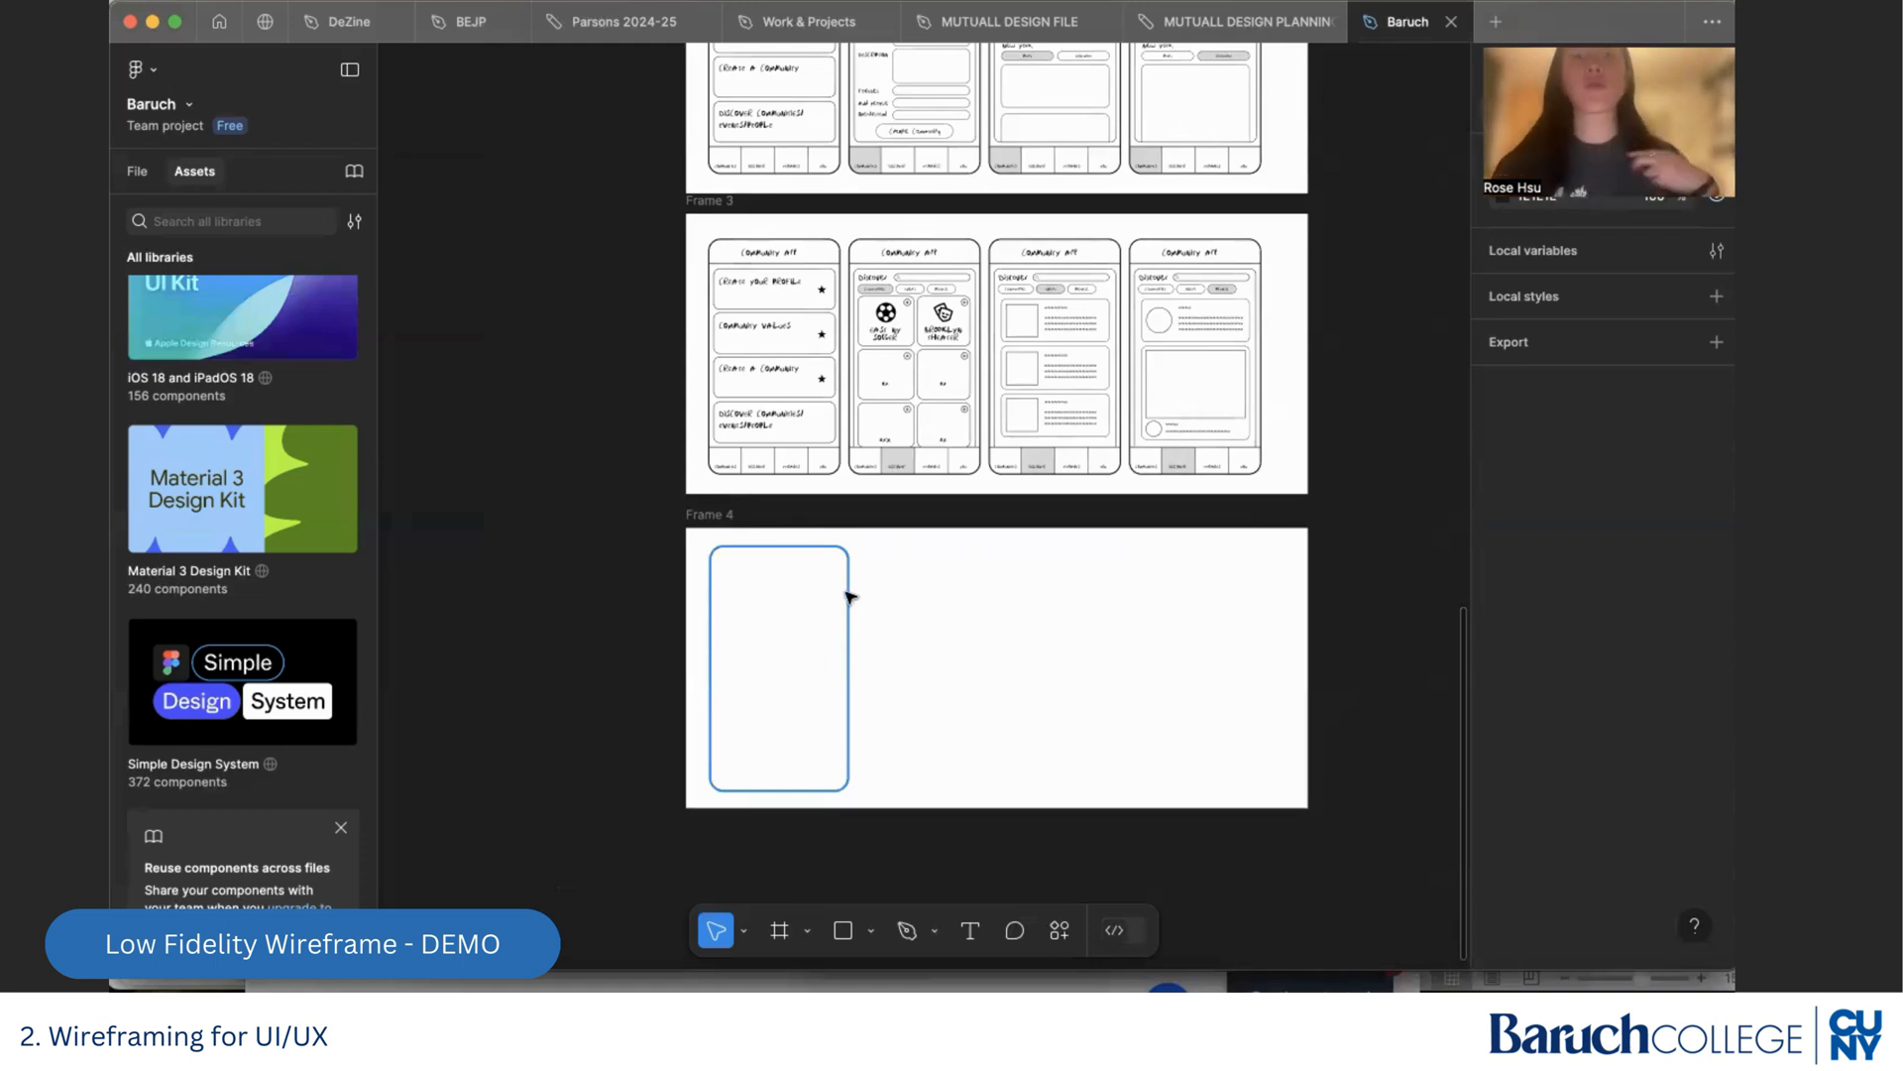
{"action": "left_click", "coordinate": [732, 516]}
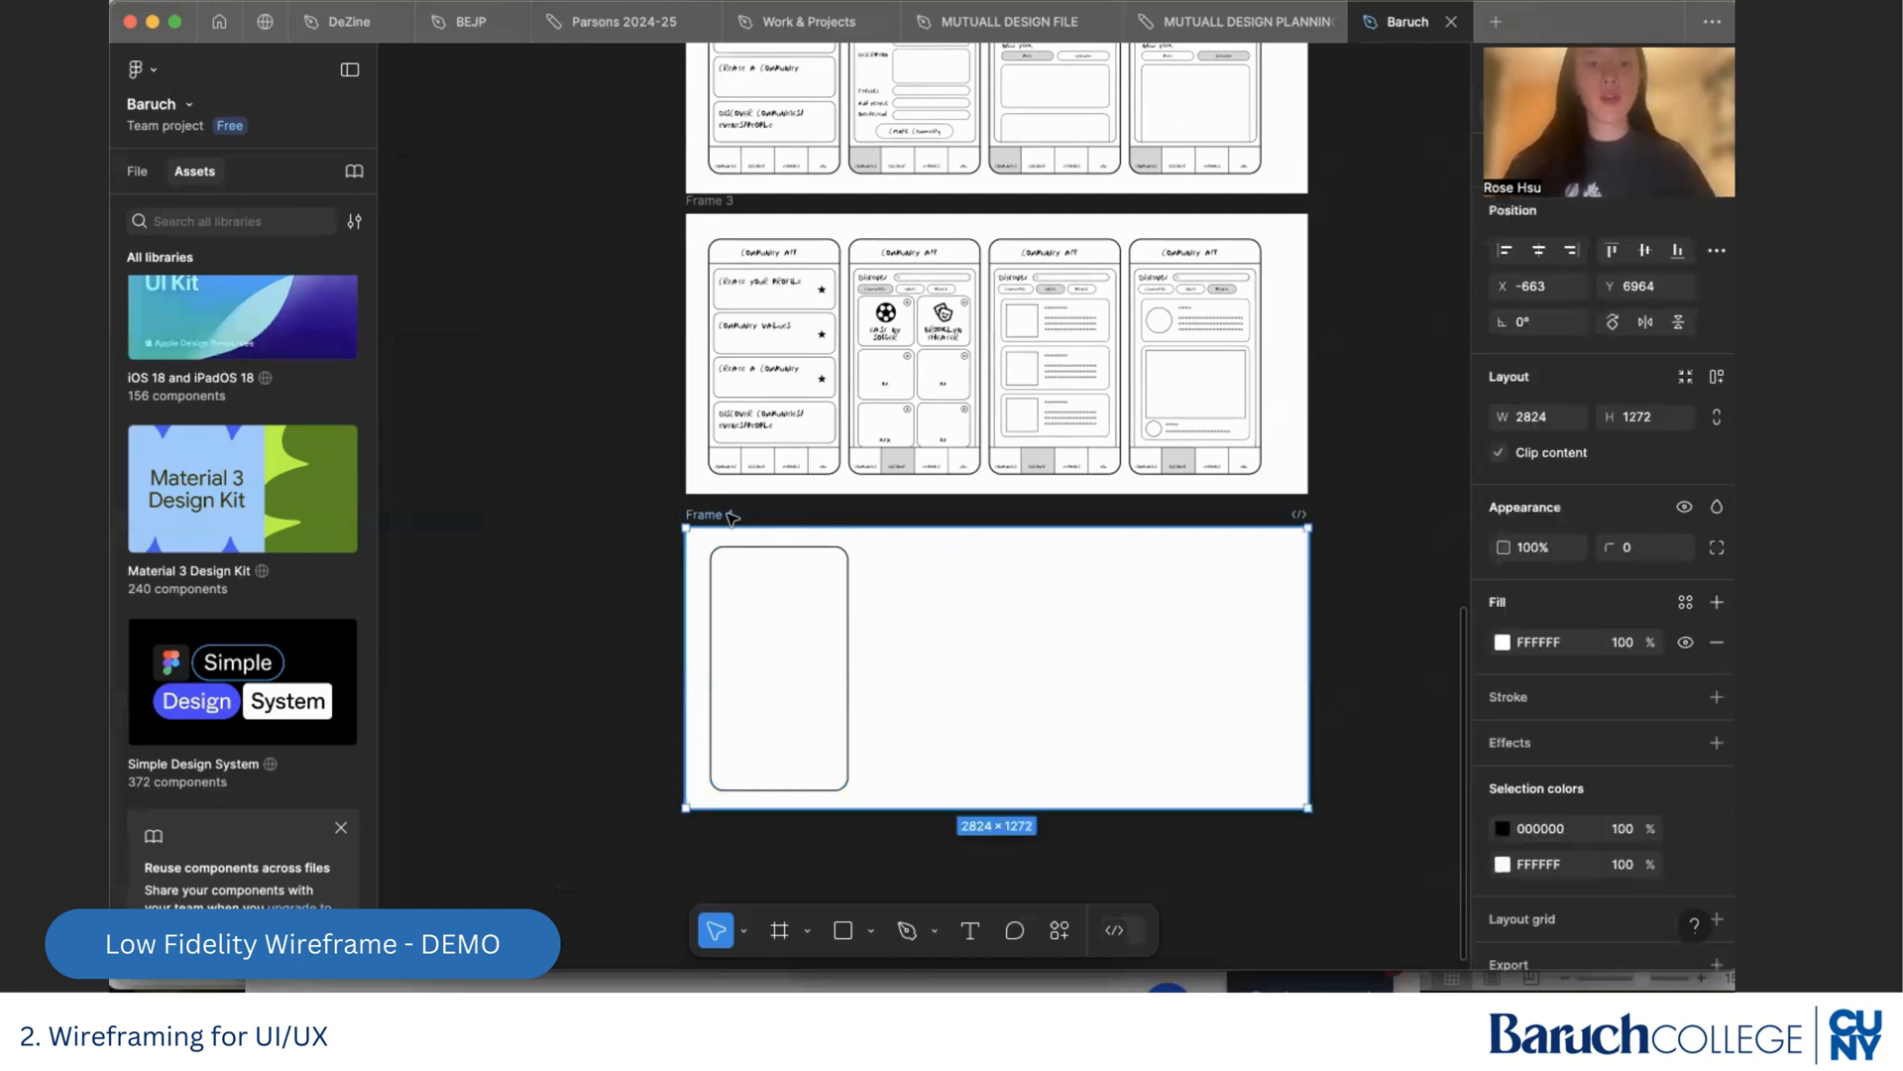
{"action": "left_click", "coordinate": [791, 548]}
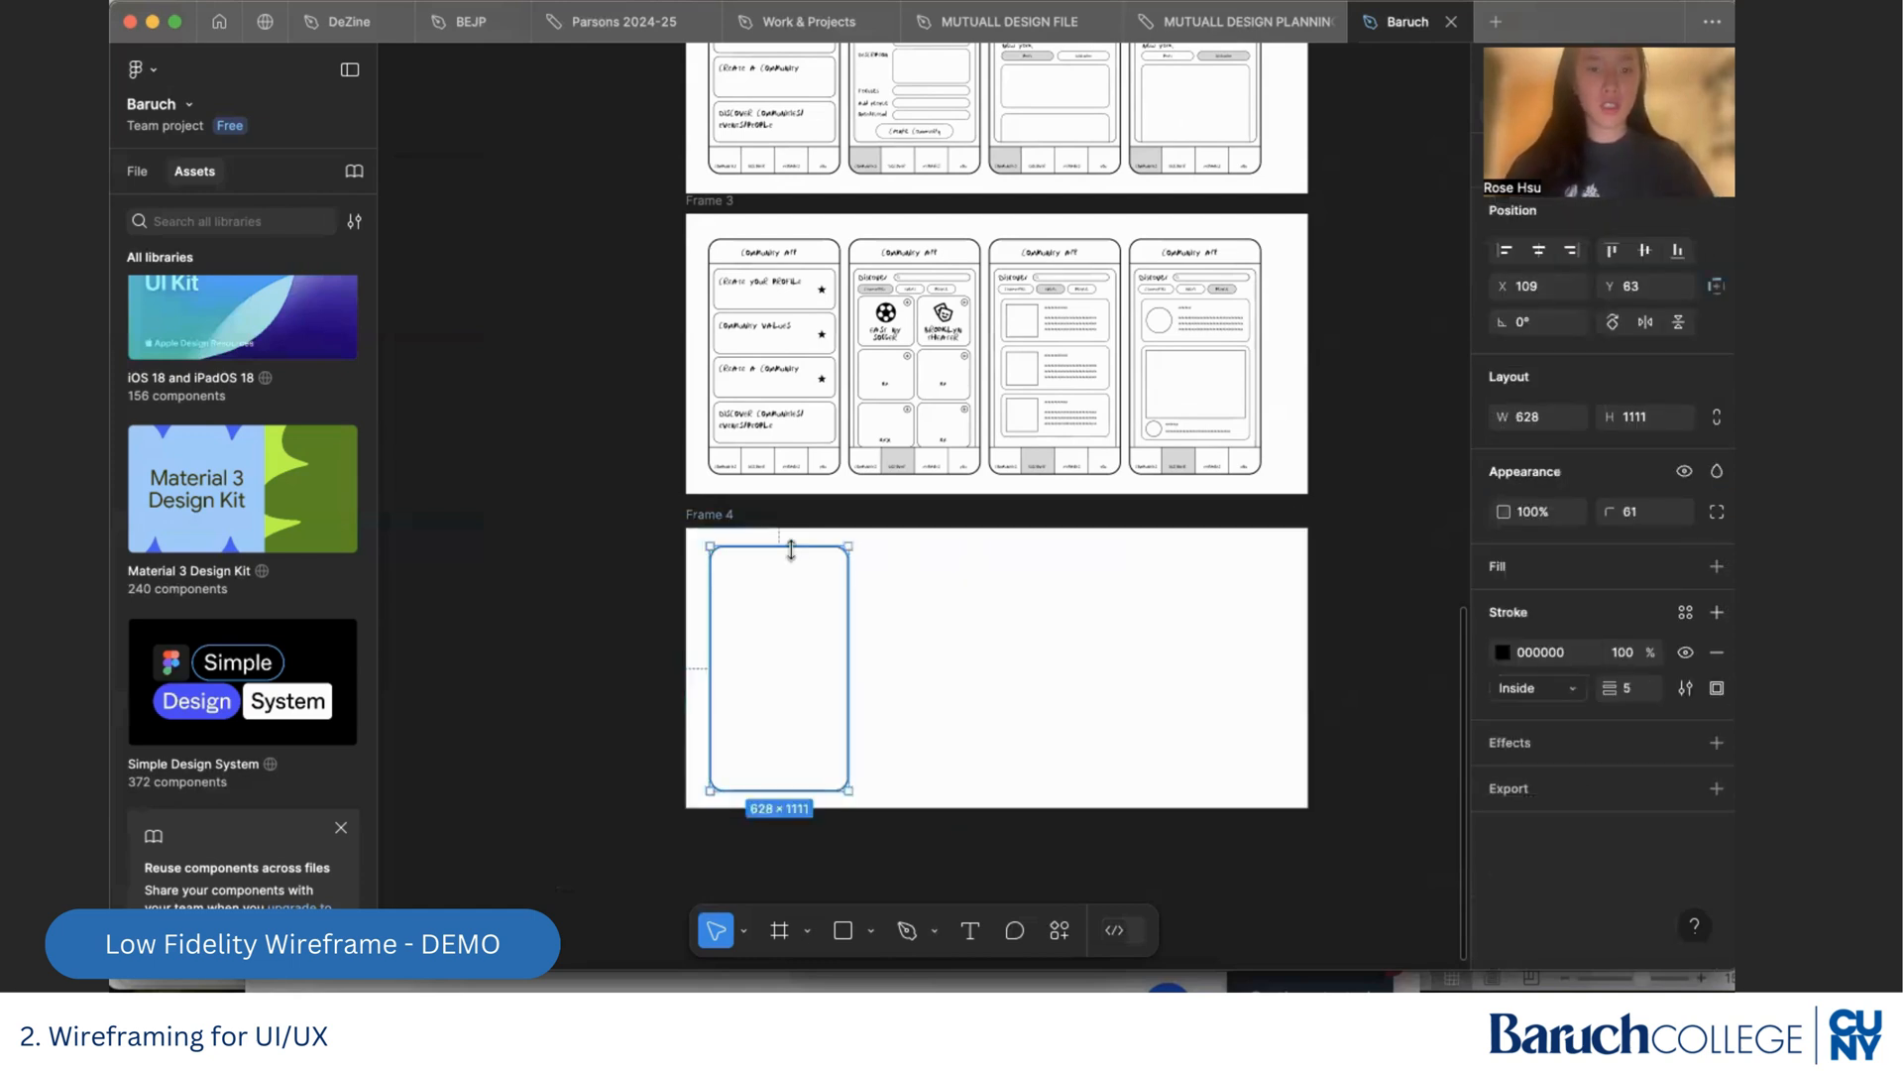
{"action": "key", "text": "Delete"}
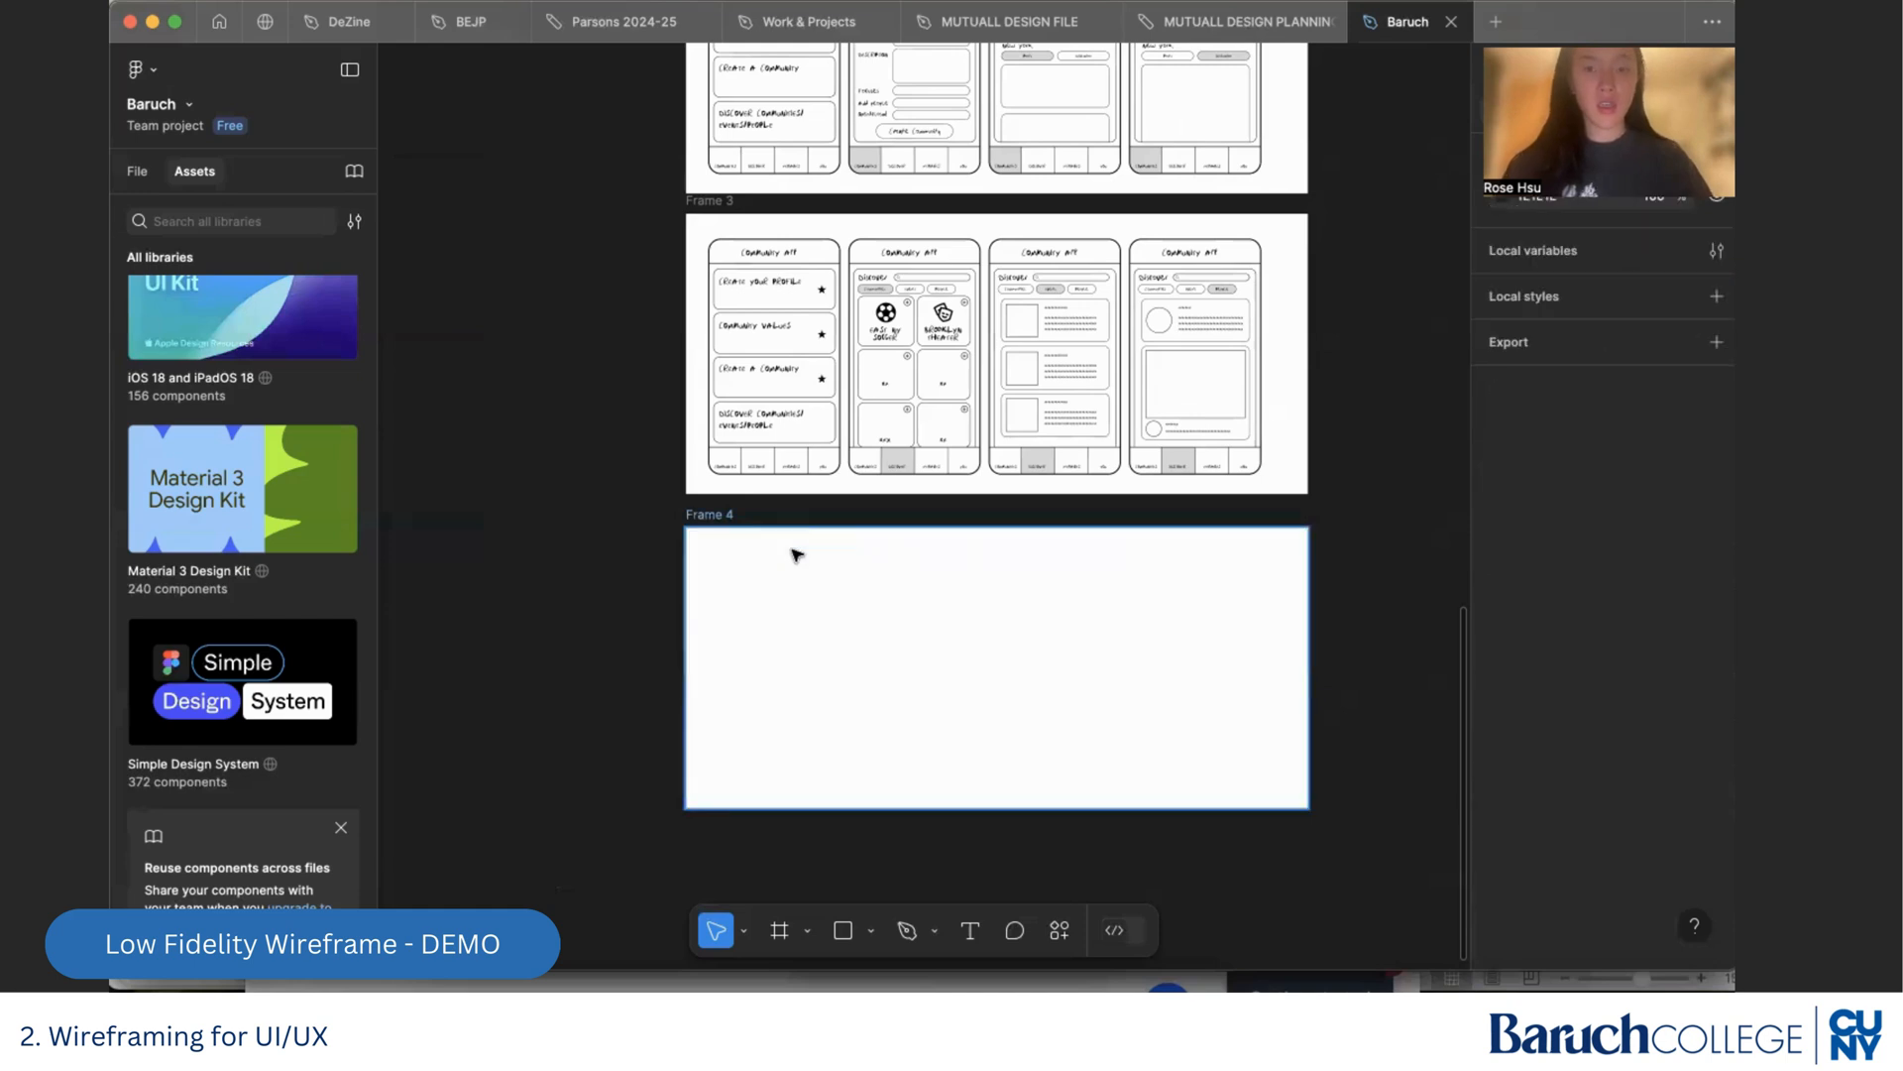
Copy only the outer outline of Frame 3's first phone screen into Frame 4
{"action": "scroll", "coordinate": [798, 496], "scroll_direction": "up", "scroll_amount": 2}
{"action": "left_click", "coordinate": [793, 472]}
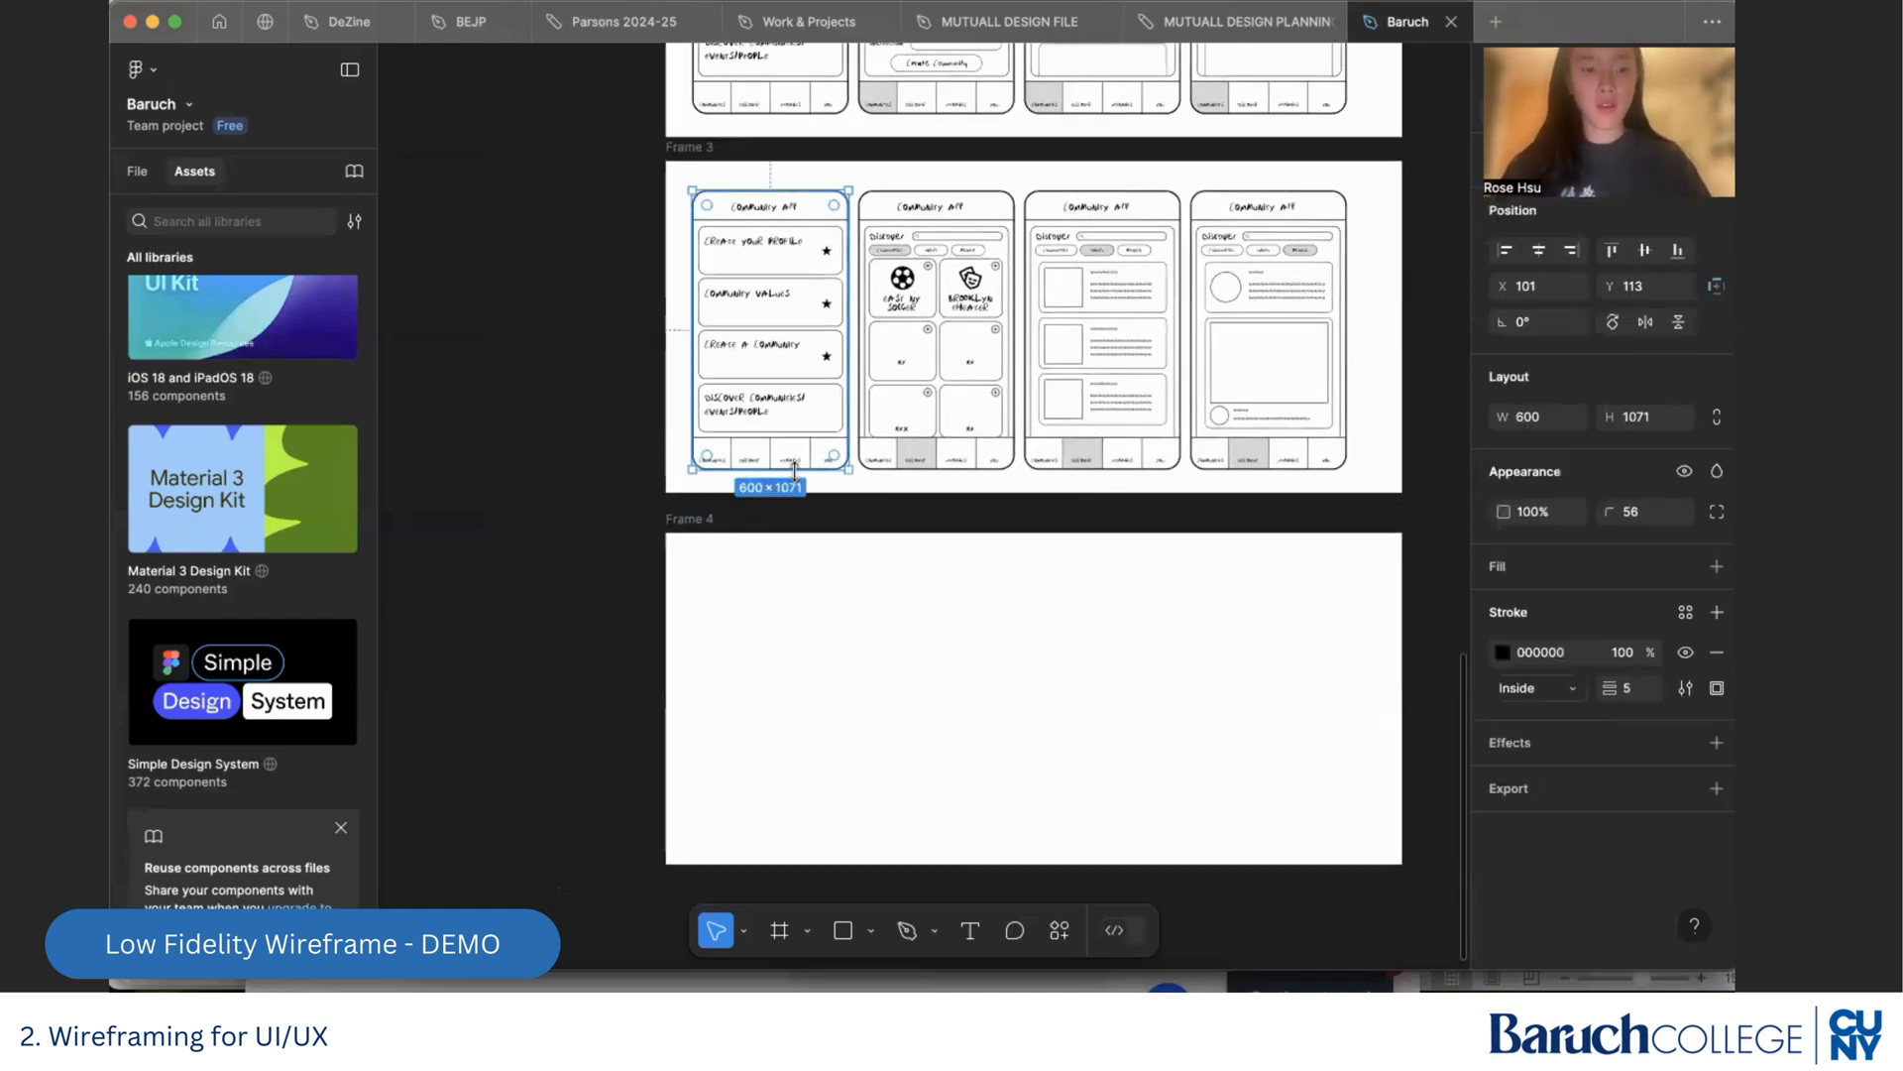
{"action": "key", "text": "ctrl+c"}
{"action": "left_click", "coordinate": [842, 634]}
{"action": "key", "text": "ctrl+v"}
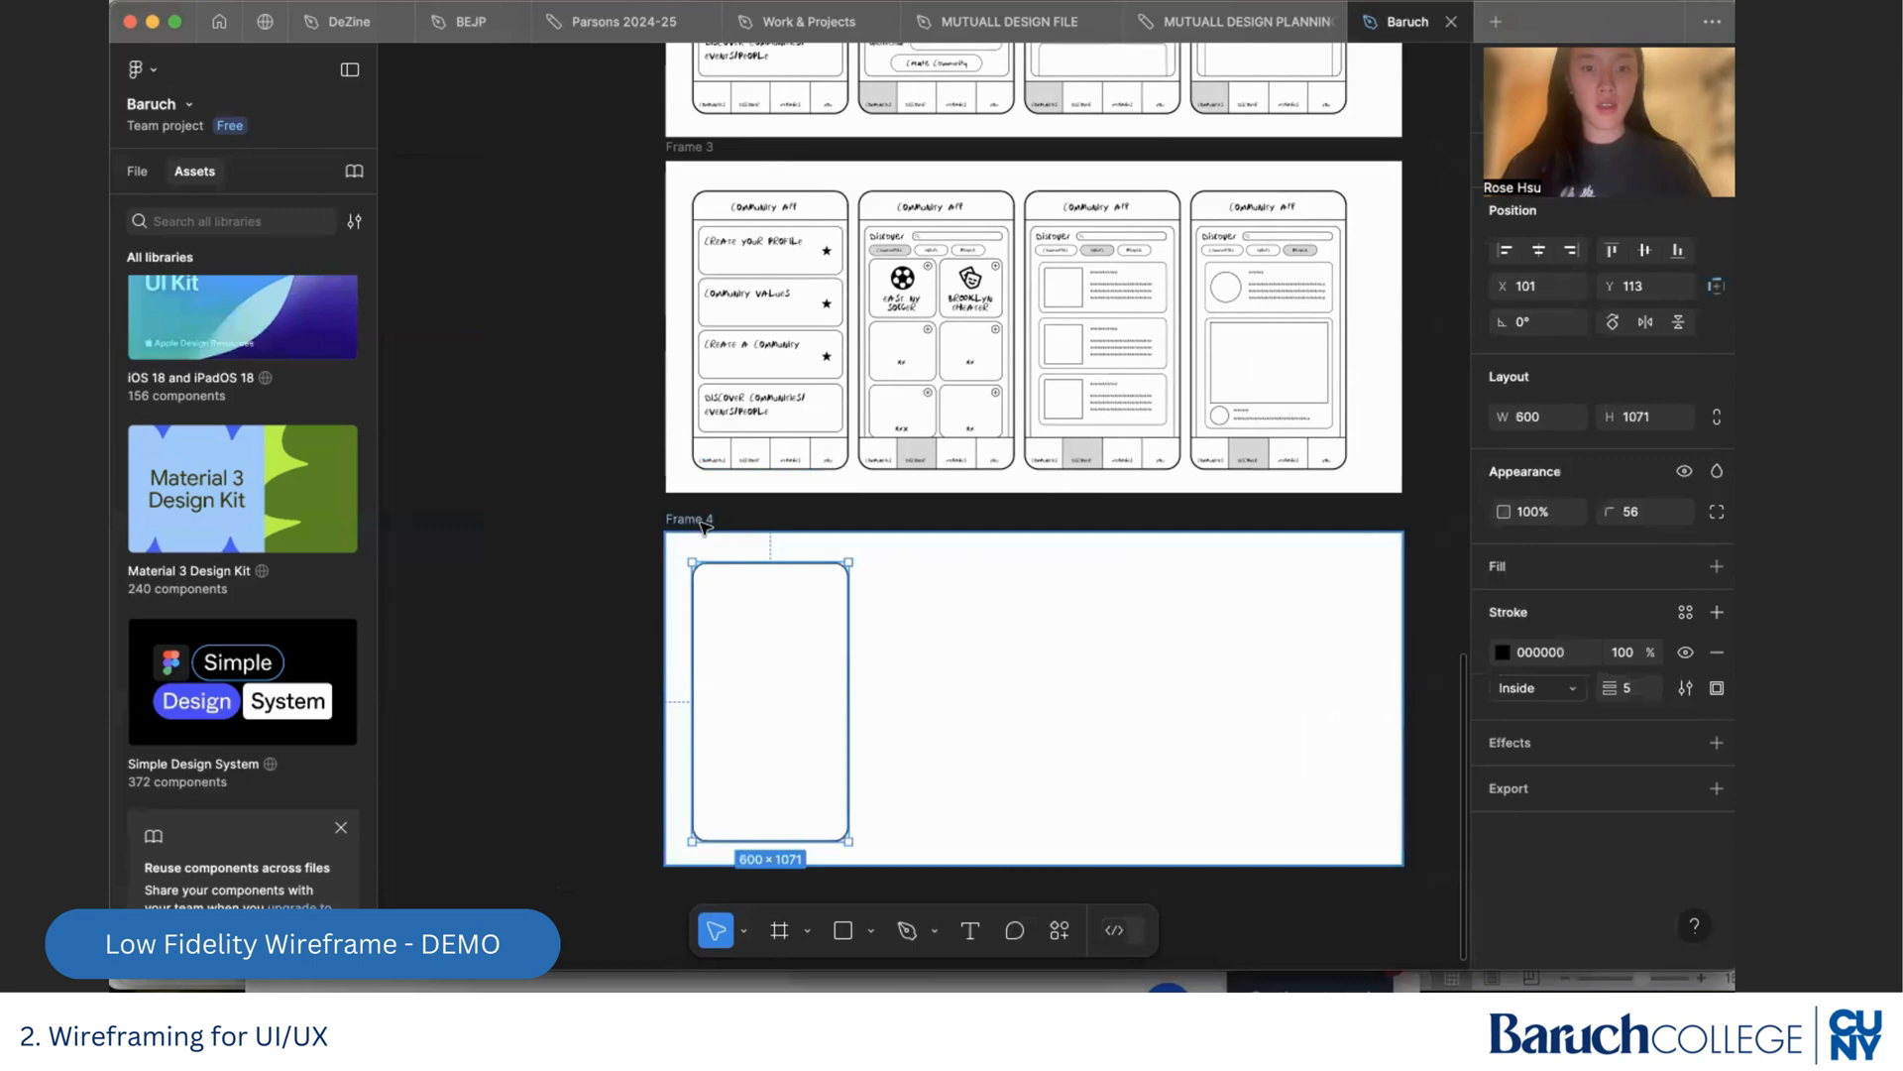
Delete the pasted phone outline from Frame 4
{"action": "left_click", "coordinate": [868, 637]}
{"action": "left_click", "coordinate": [850, 638]}
{"action": "key", "text": "Delete"}
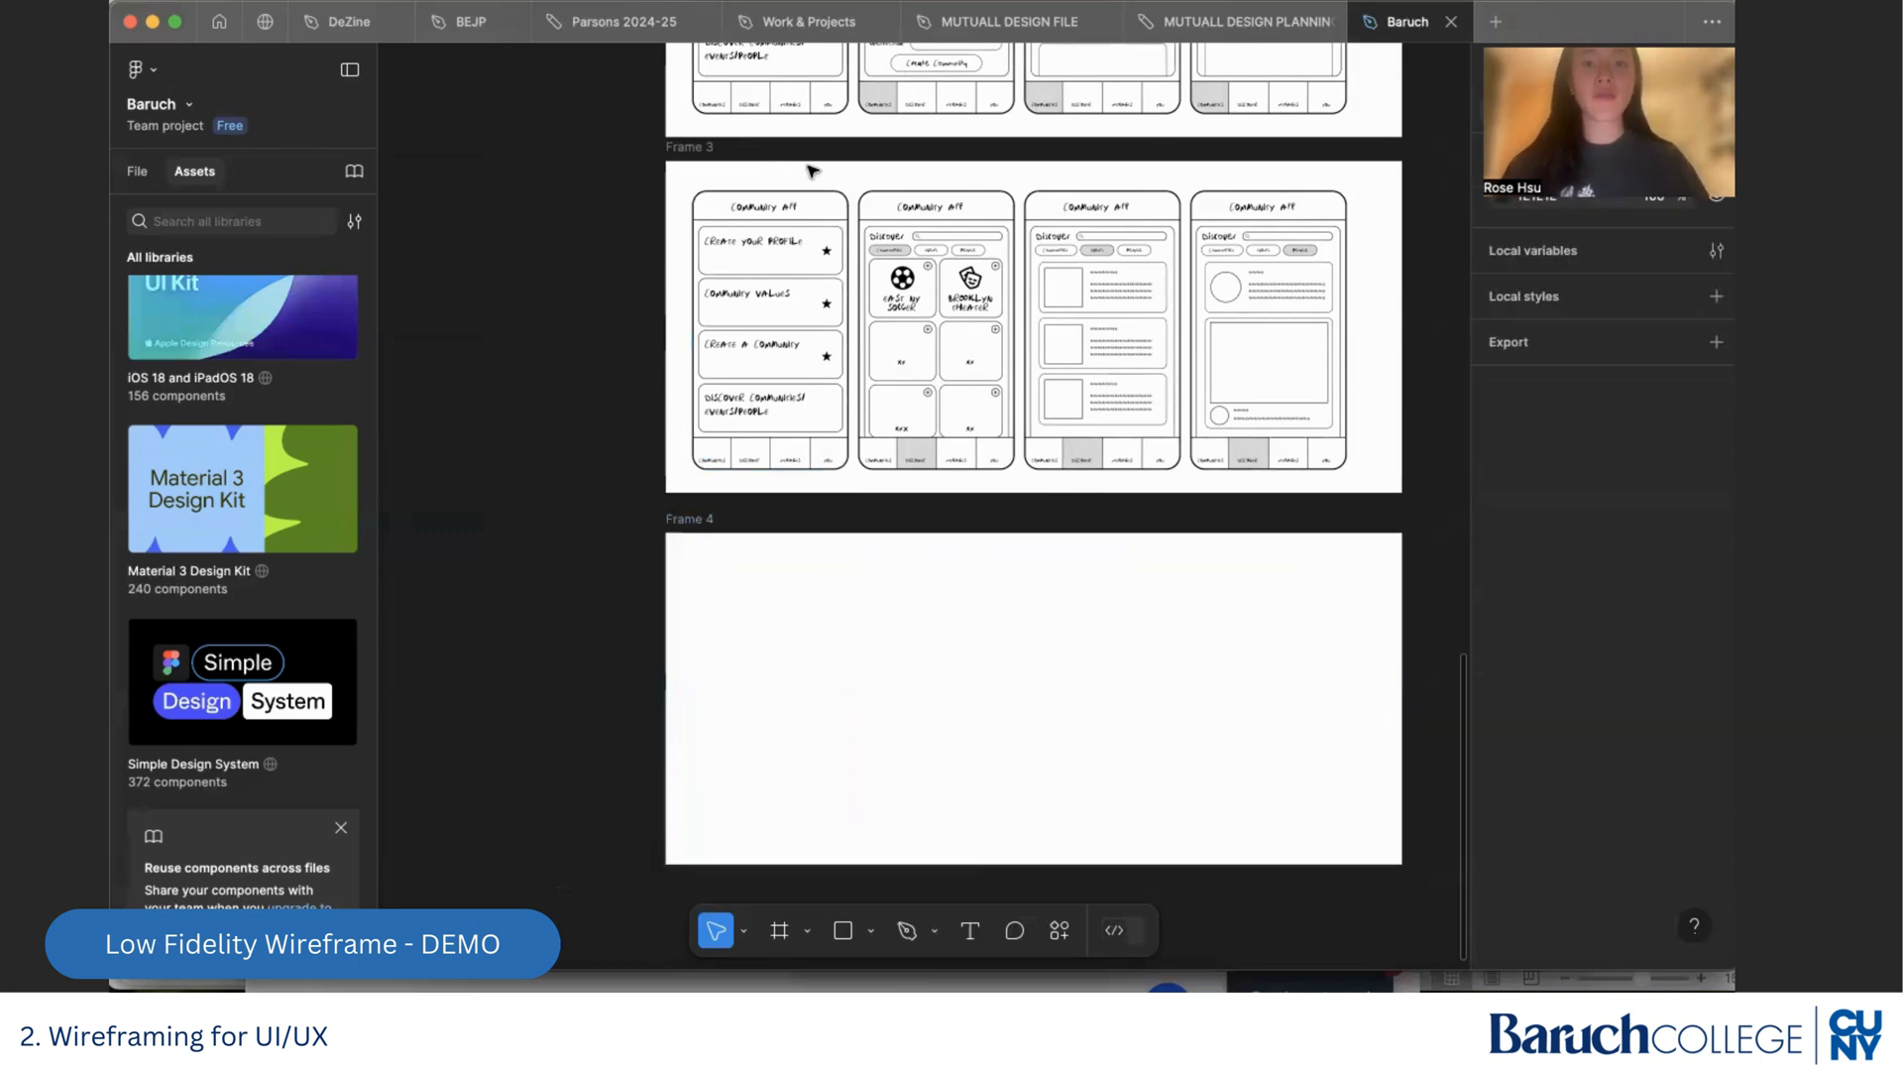
Copy the complete first phone wireframe of Frame 3, including its four cards and navigation bar, into Frame 4
{"action": "scroll", "coordinate": [768, 347], "scroll_direction": "up", "scroll_amount": 2}
{"action": "scroll", "coordinate": [803, 398], "scroll_direction": "up", "scroll_amount": 1}
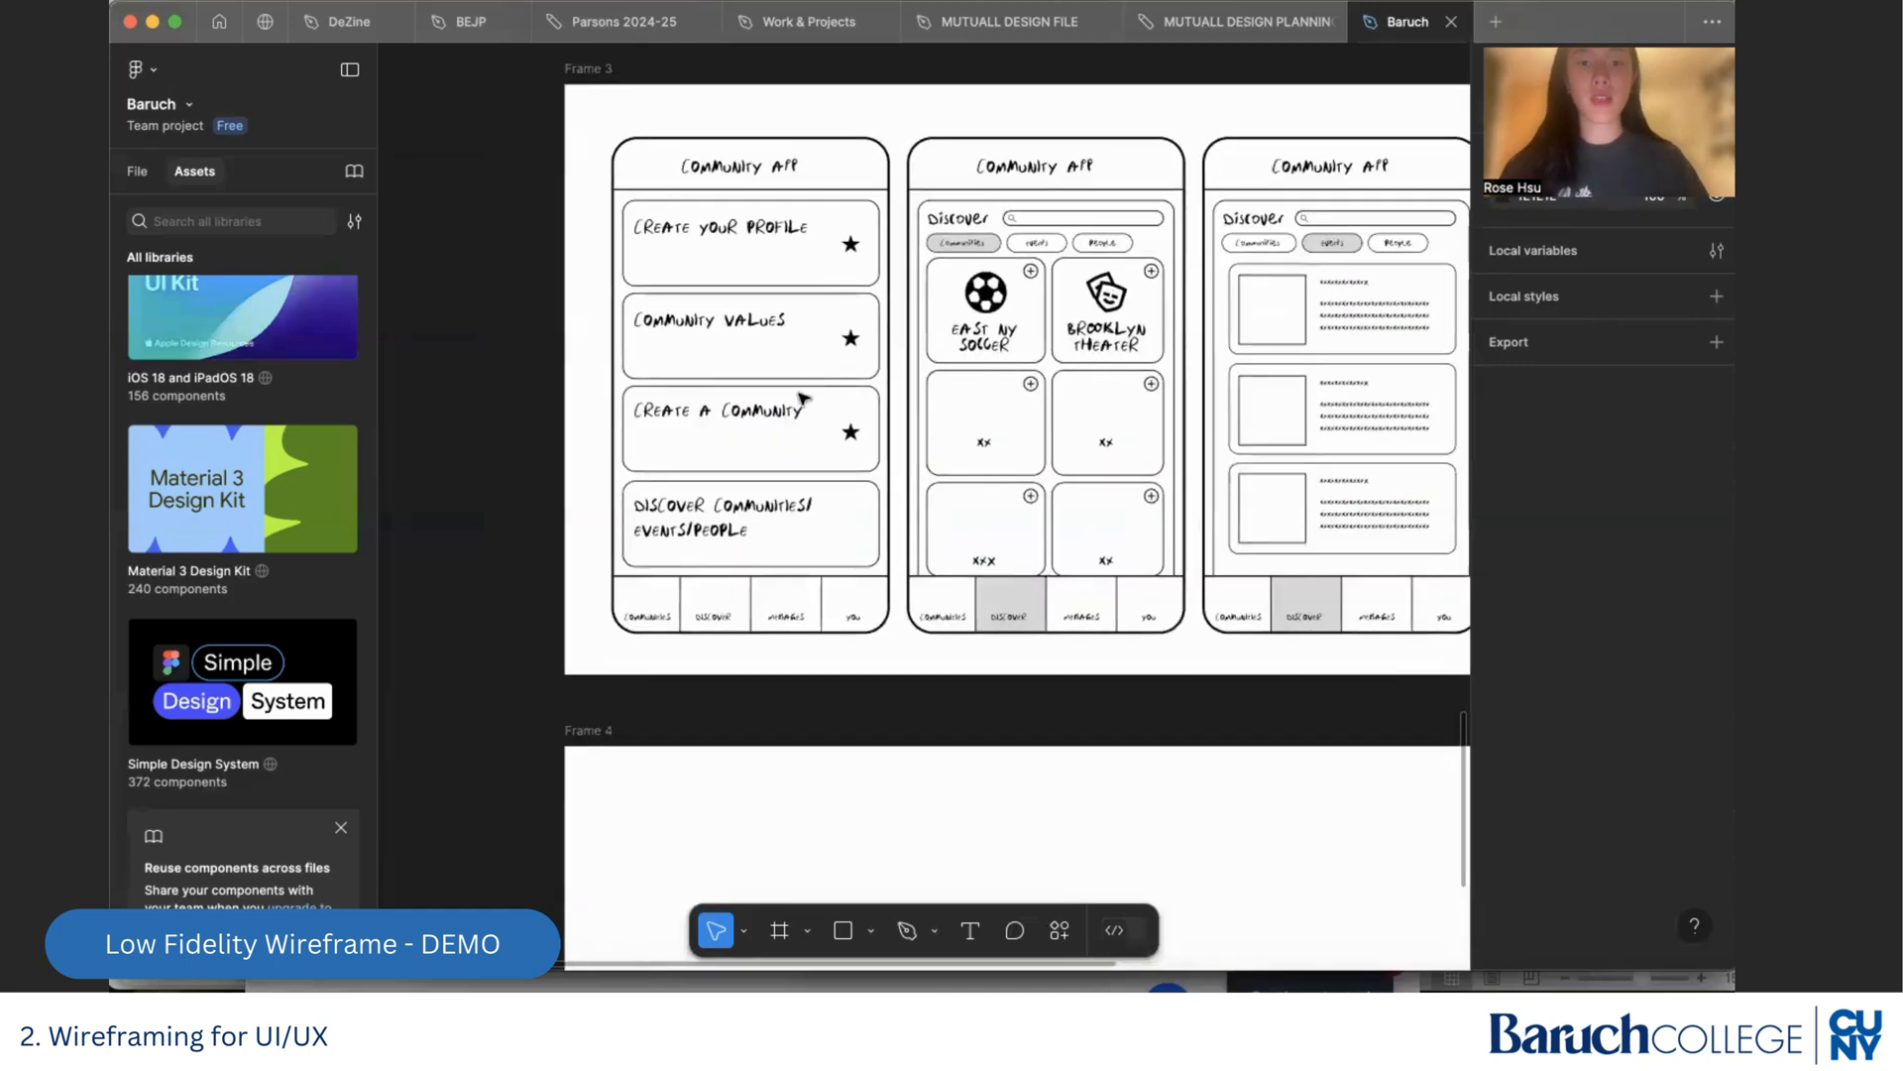
{"action": "scroll", "coordinate": [783, 456], "scroll_direction": "up", "scroll_amount": 1}
{"action": "scroll", "coordinate": [756, 511], "scroll_direction": "down", "scroll_amount": 2}
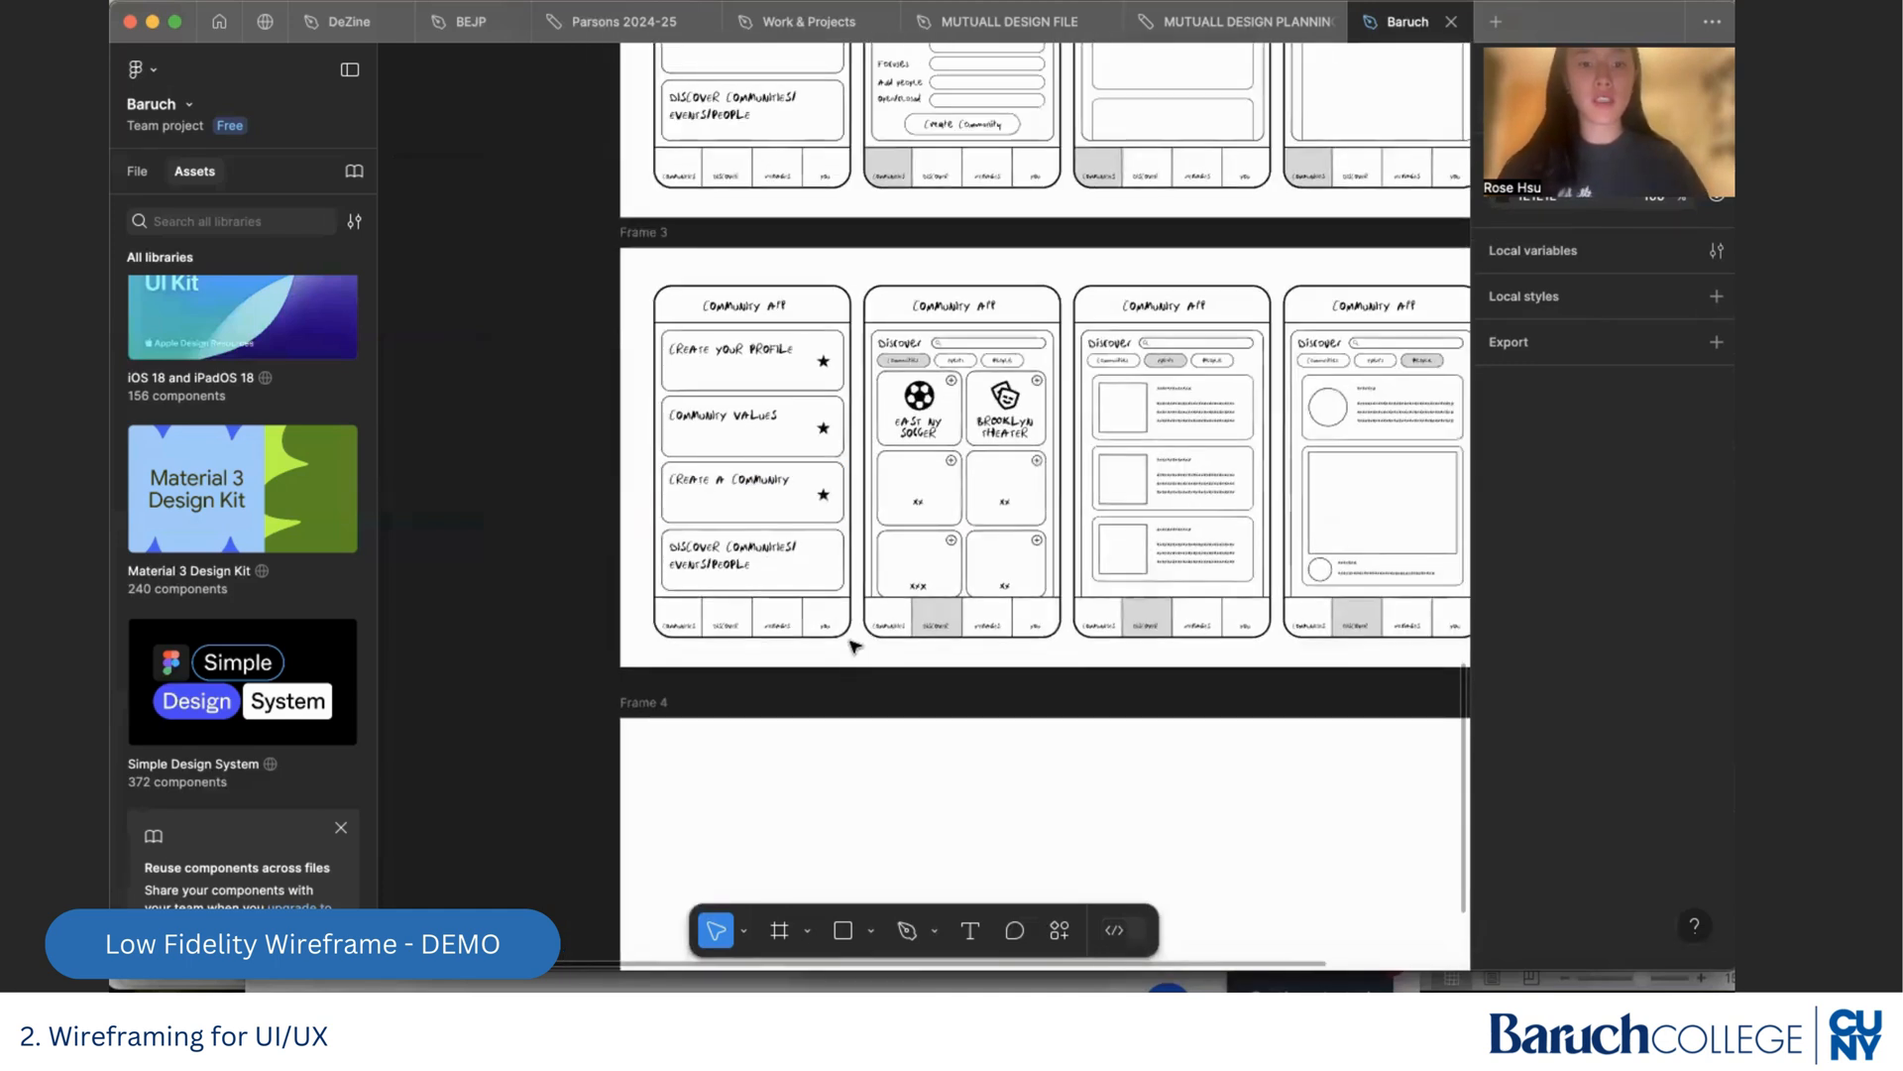
{"action": "left_click_drag", "start_coordinate": [855, 652], "coordinate": [641, 274]}
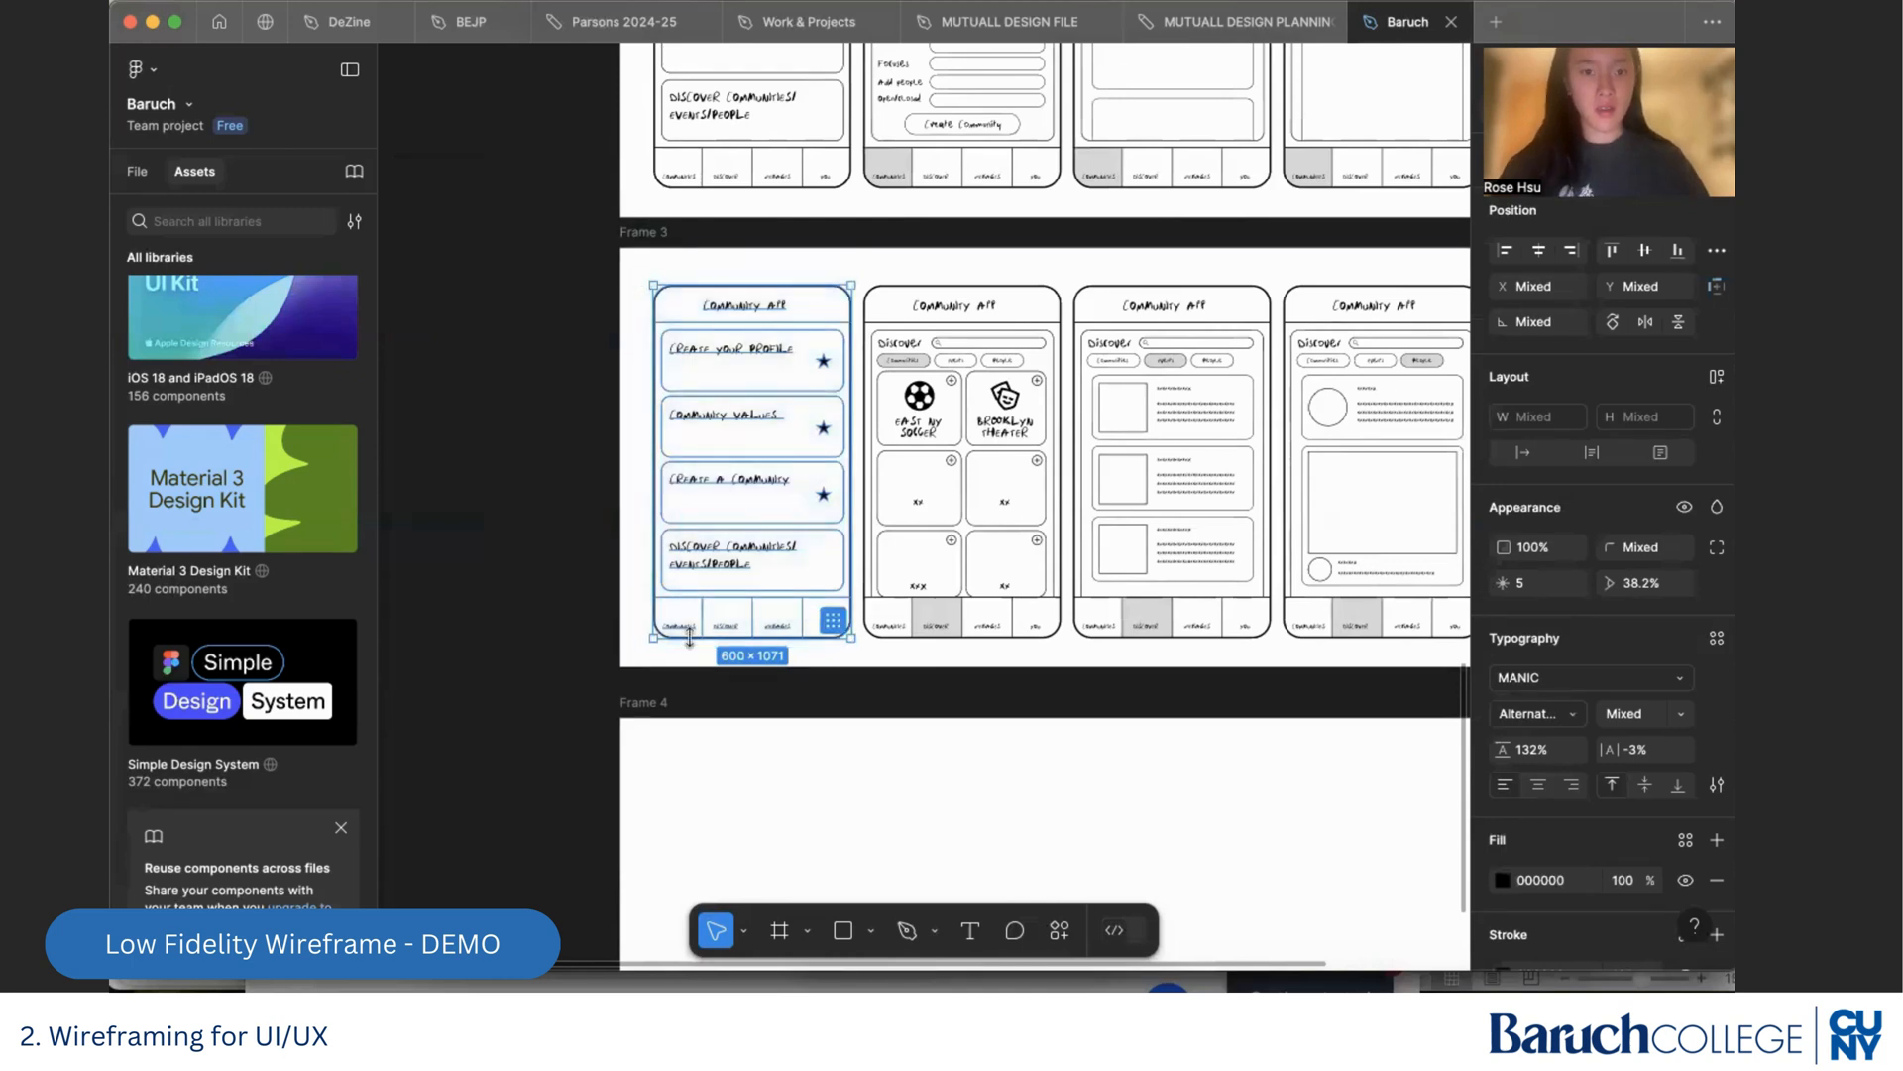
{"action": "left_click", "coordinate": [638, 714]}
{"action": "key", "text": "super+v"}
{"action": "scroll", "coordinate": [722, 736], "scroll_direction": "down", "scroll_amount": 2}
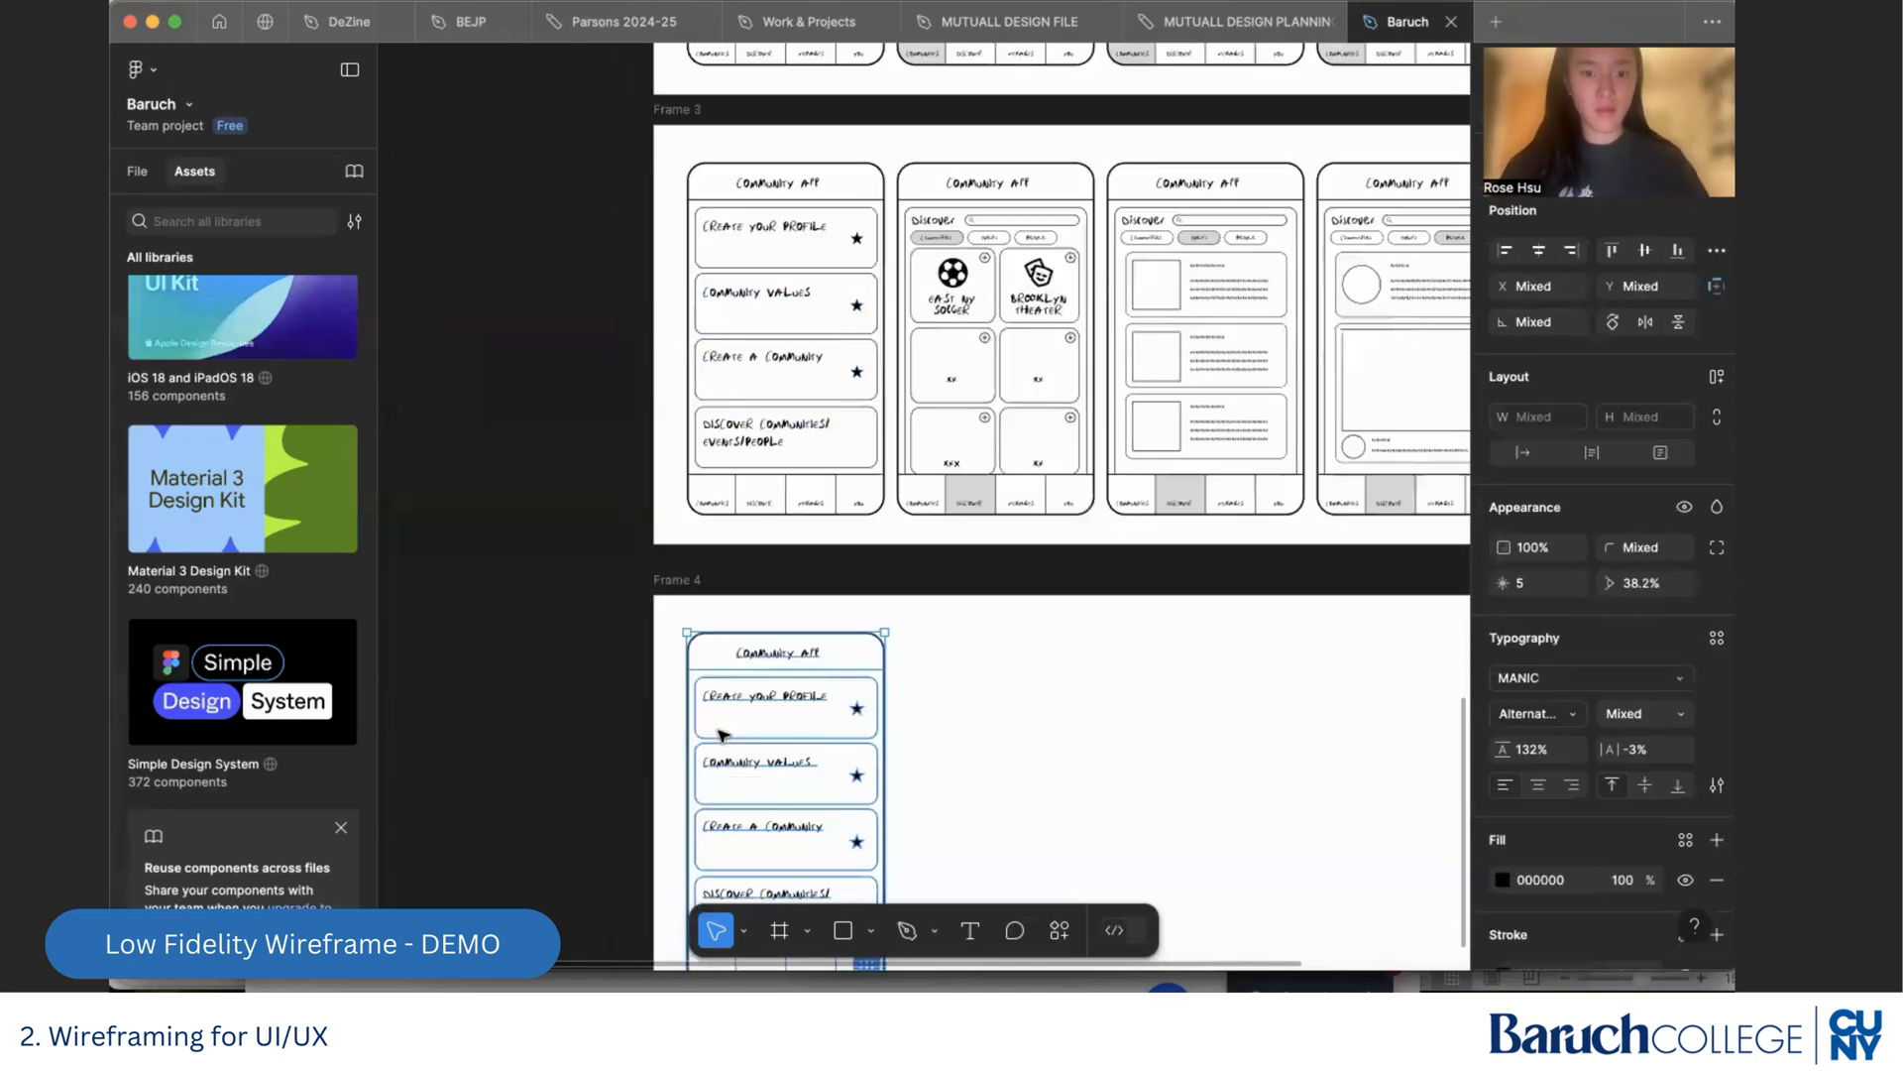
Copy the complete second phone wireframe of Frame 3, the Discover communities screen, into Frame 4
{"action": "left_click", "coordinate": [1040, 548]}
{"action": "left_click_drag", "start_coordinate": [1097, 525], "coordinate": [904, 156]}
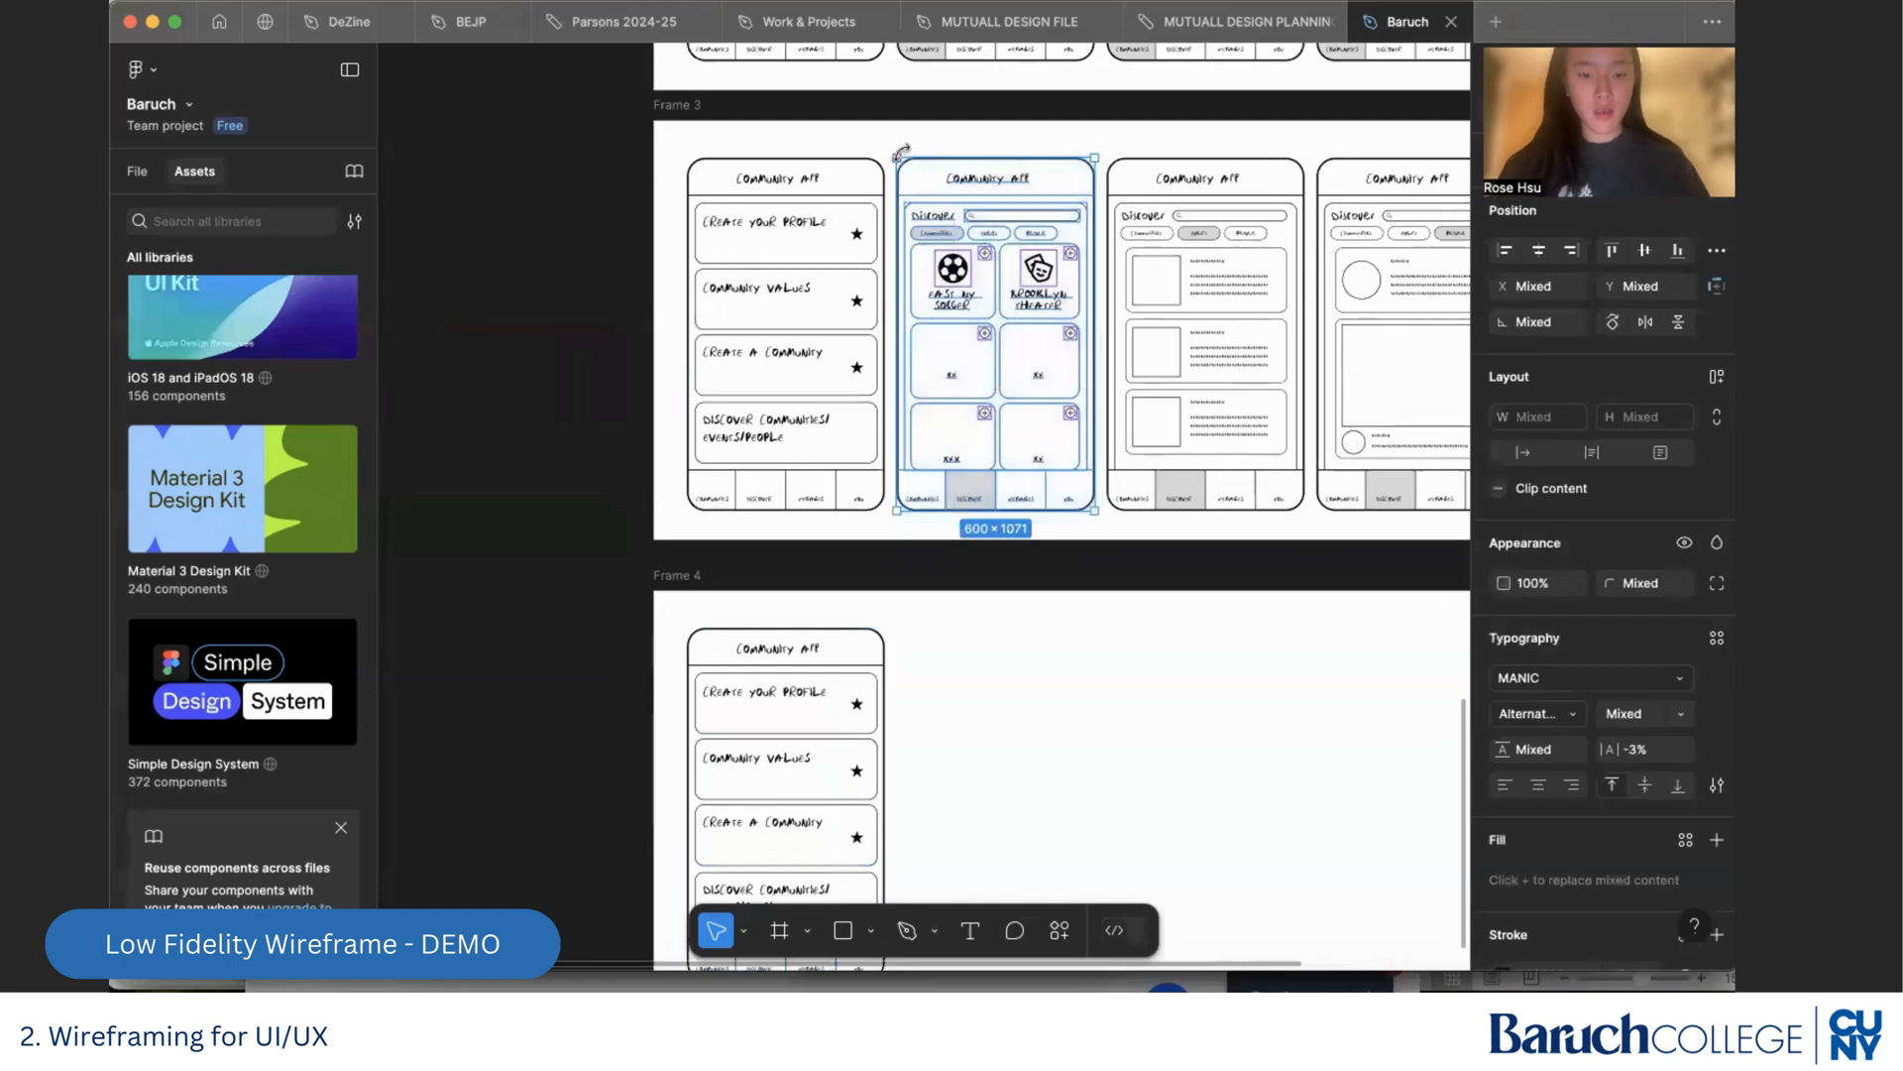
{"action": "key", "text": "super+c"}
{"action": "left_click", "coordinate": [671, 574]}
{"action": "key", "text": "super+v"}
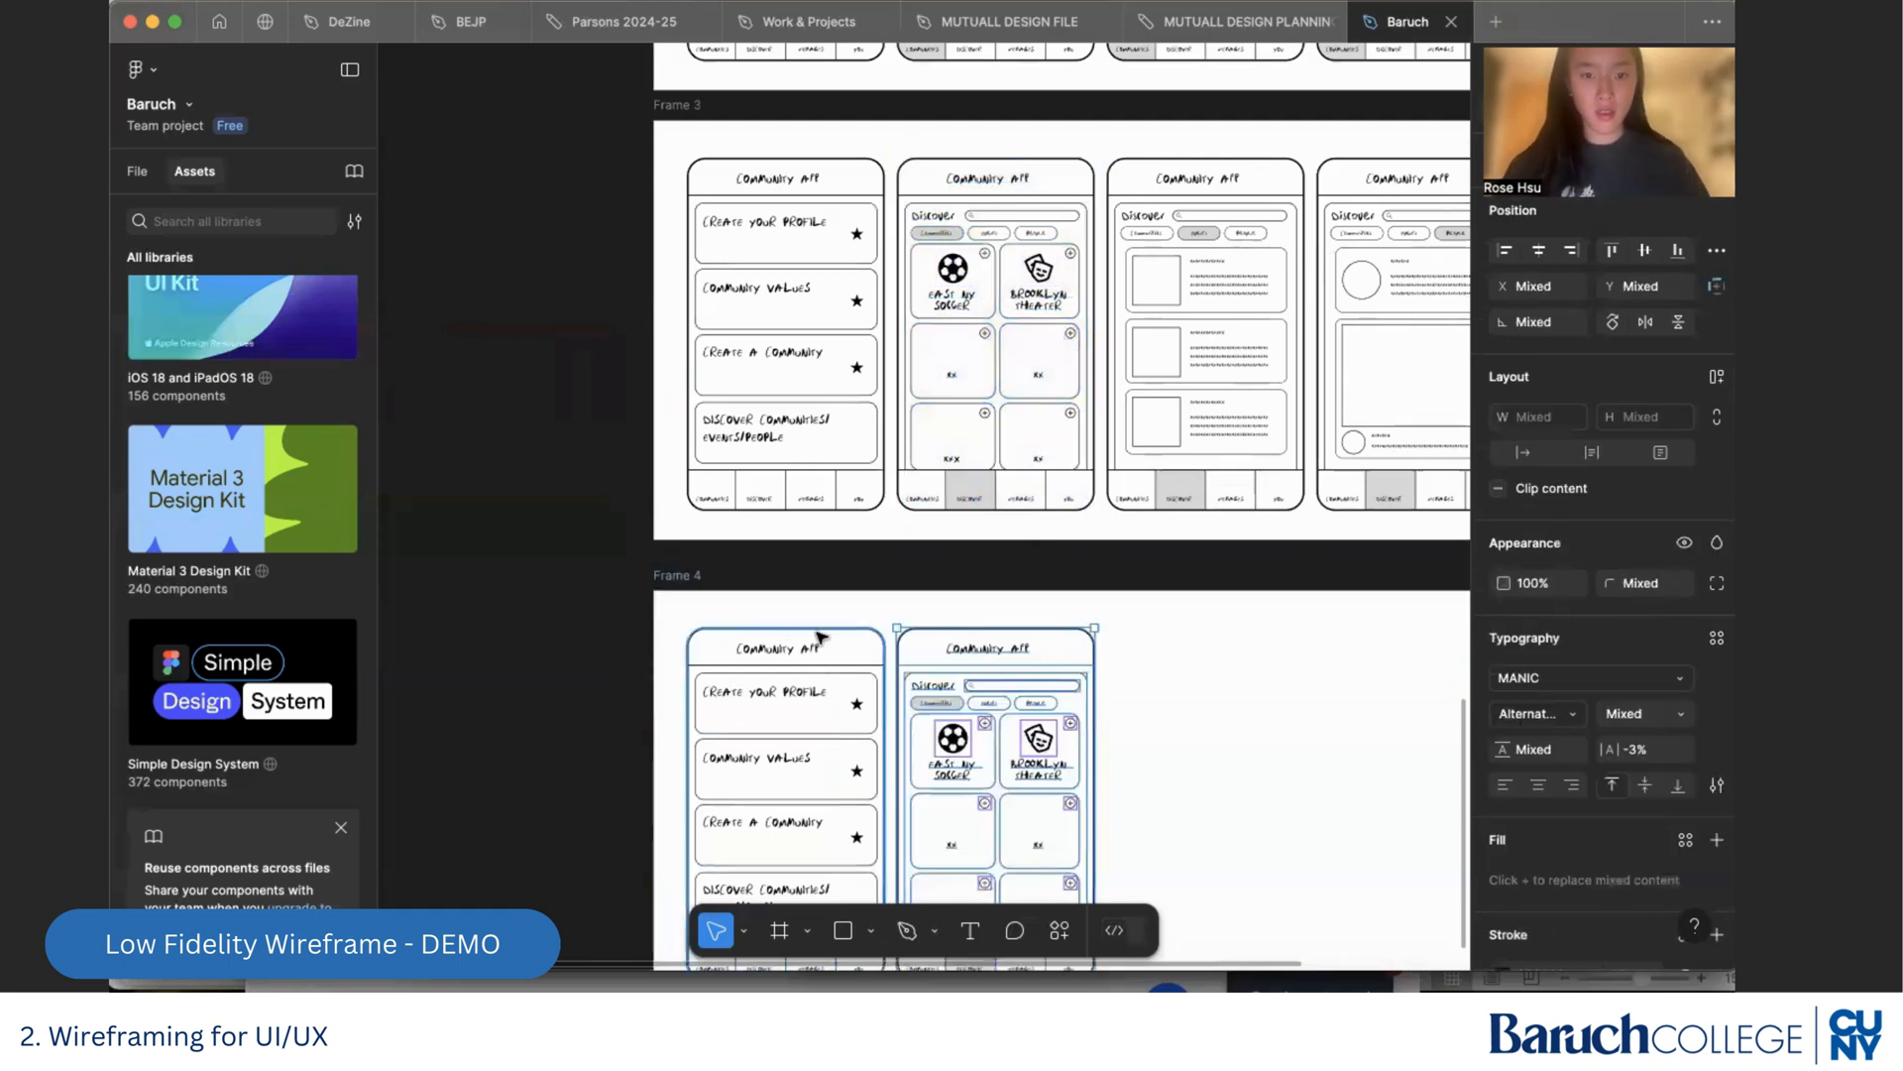
Duplicate the Create a Community card's star onto the Discover Communities/Events/People card of Frame 4's first phone, aligned with the stars above
{"action": "scroll", "coordinate": [821, 635], "scroll_direction": "up", "scroll_amount": 5}
{"action": "scroll", "coordinate": [821, 635], "scroll_direction": "up", "scroll_amount": 2}
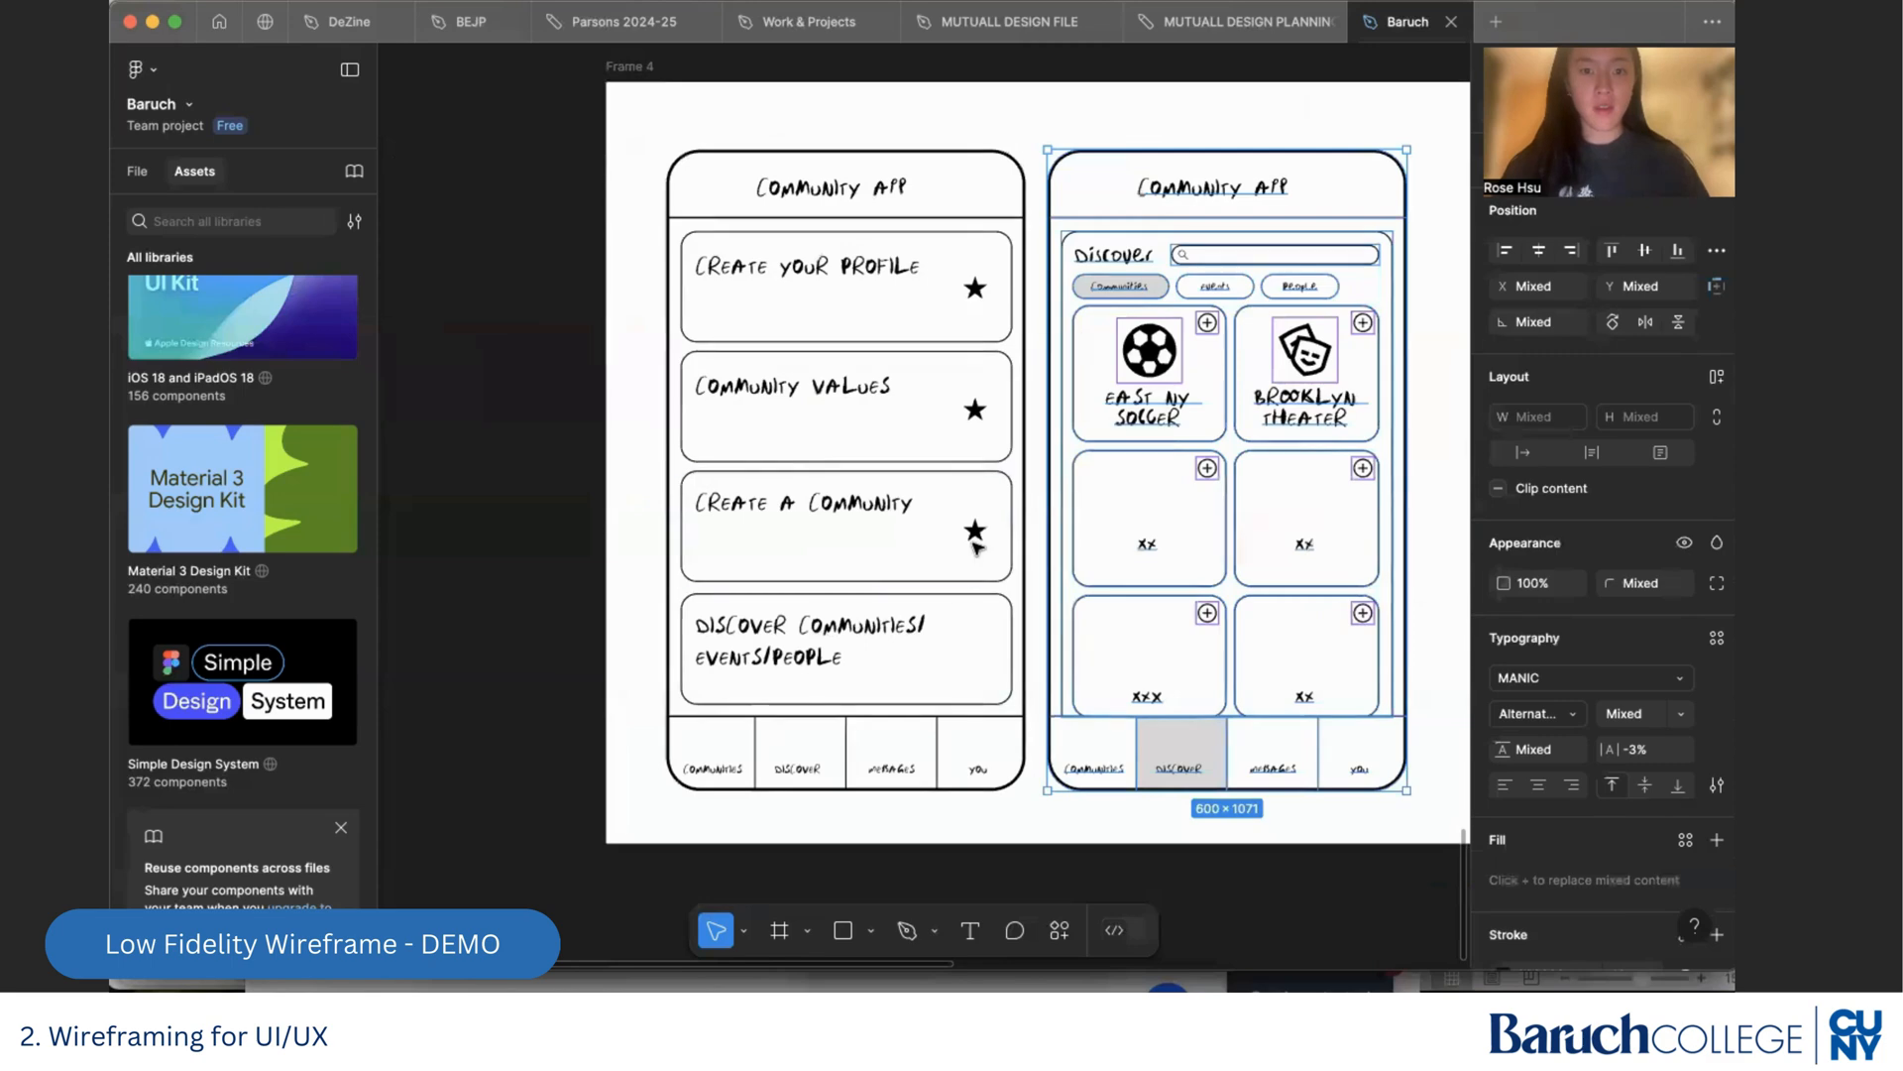
{"action": "scroll", "coordinate": [975, 535], "scroll_direction": "up", "scroll_amount": 2}
{"action": "left_click", "coordinate": [937, 599]}
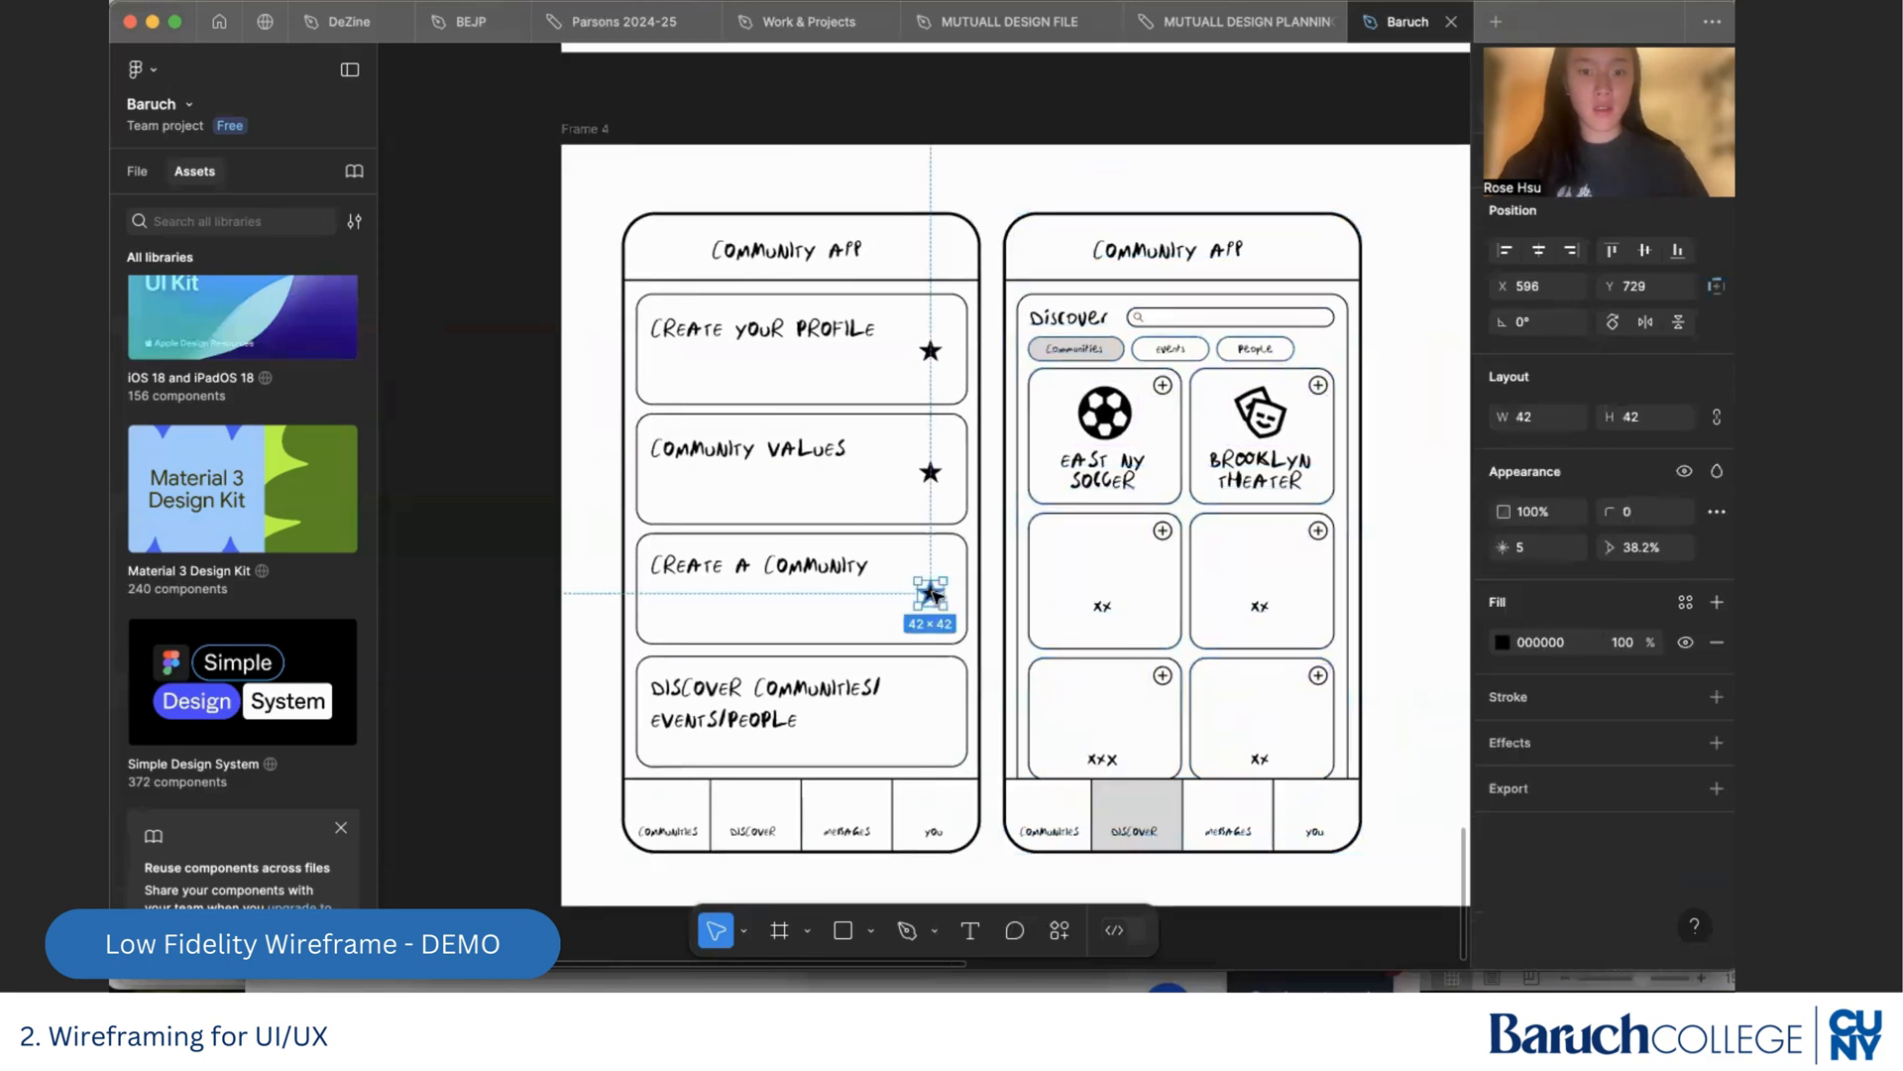
{"action": "left_click_drag", "start_coordinate": [950, 606], "coordinate": [950, 712]}
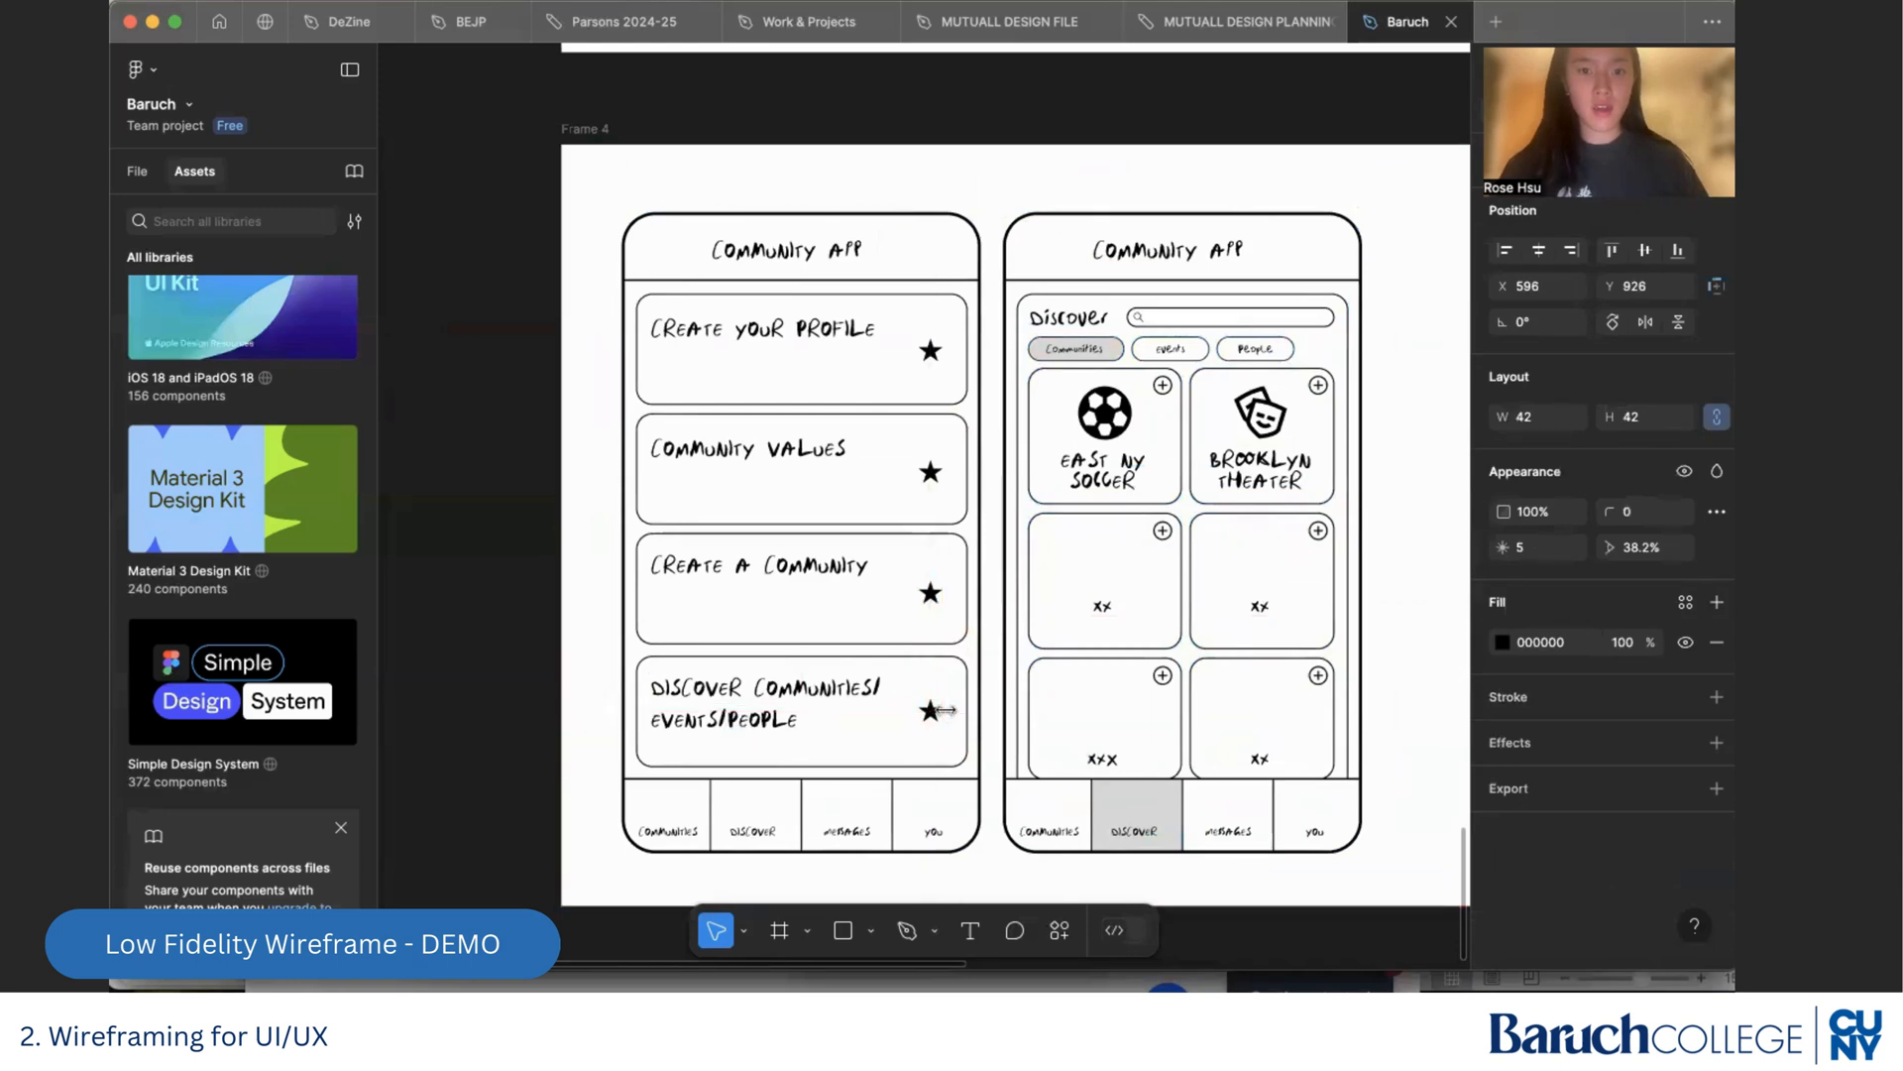
Move the grey highlight in the second phone's navigation bar from Discover to Messages
{"action": "scroll", "coordinate": [947, 709], "scroll_direction": "down", "scroll_amount": 3}
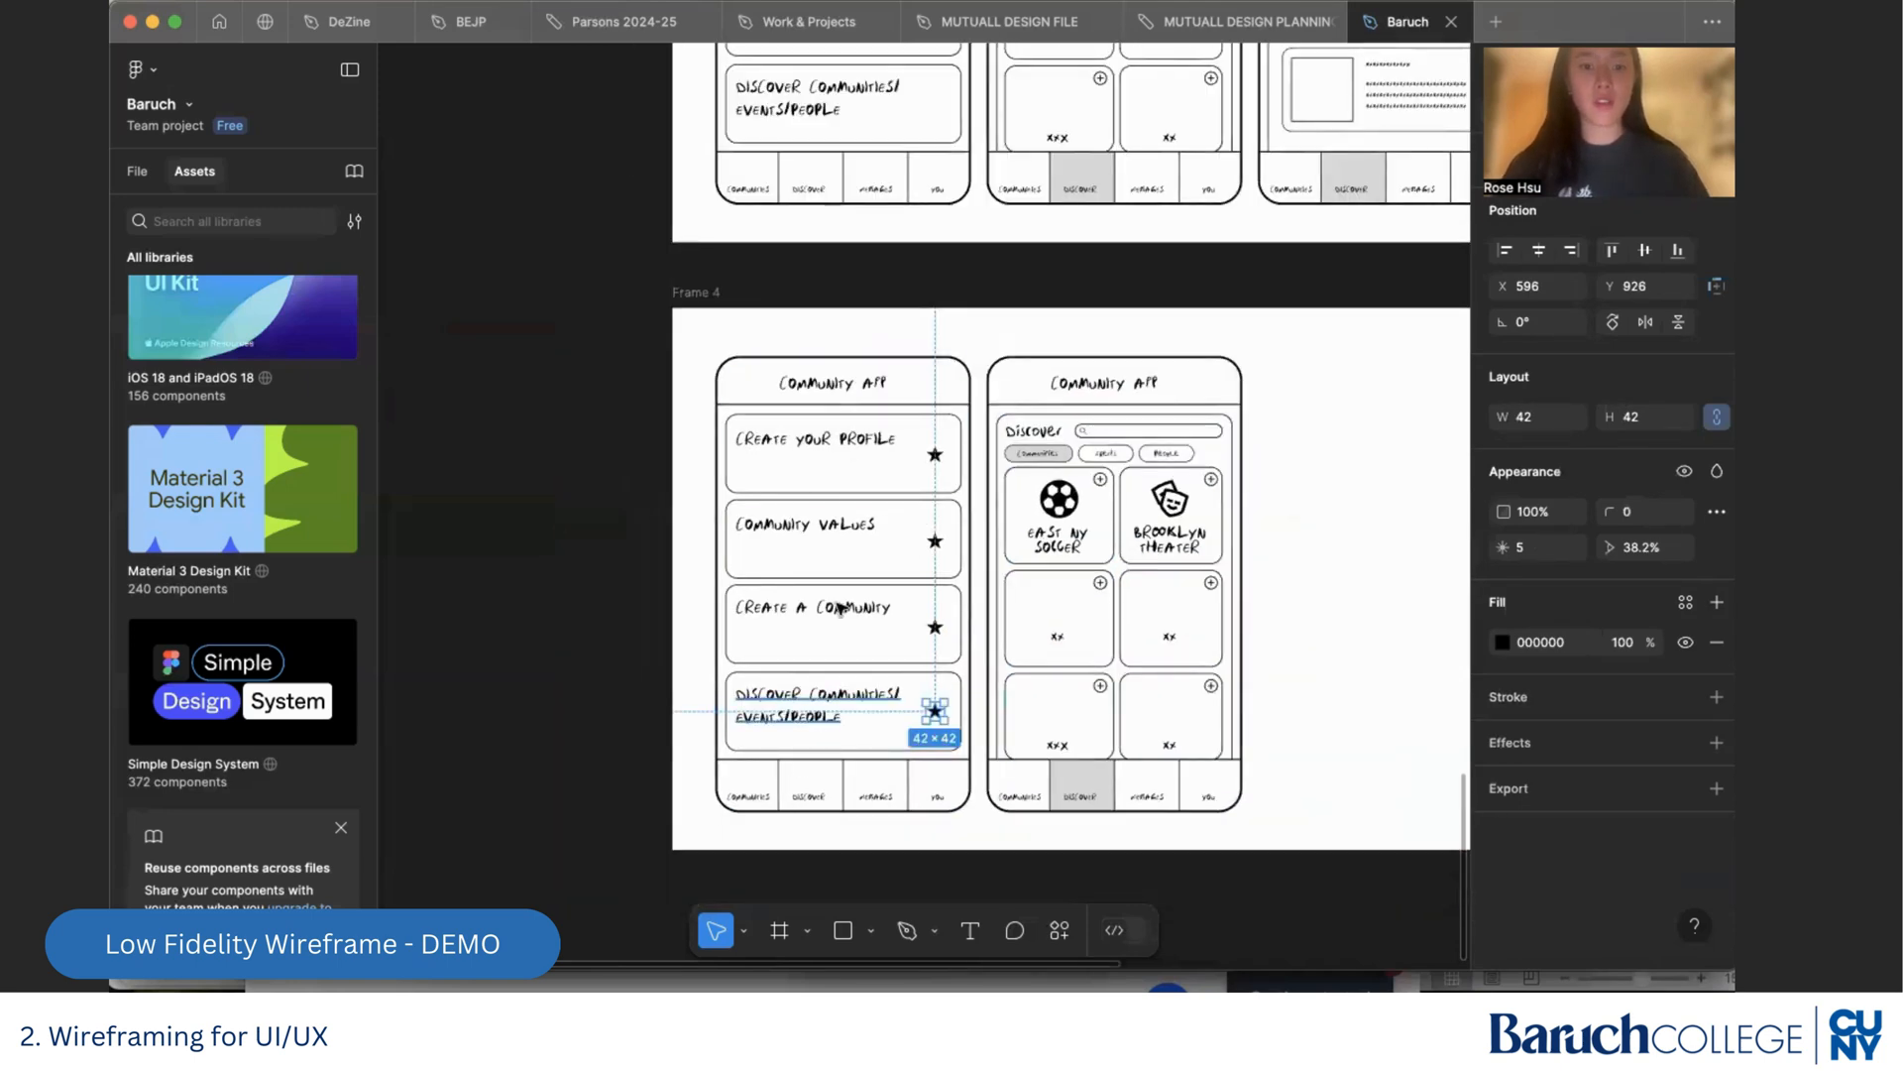
{"action": "scroll", "coordinate": [1059, 793], "scroll_direction": "up", "scroll_amount": 5}
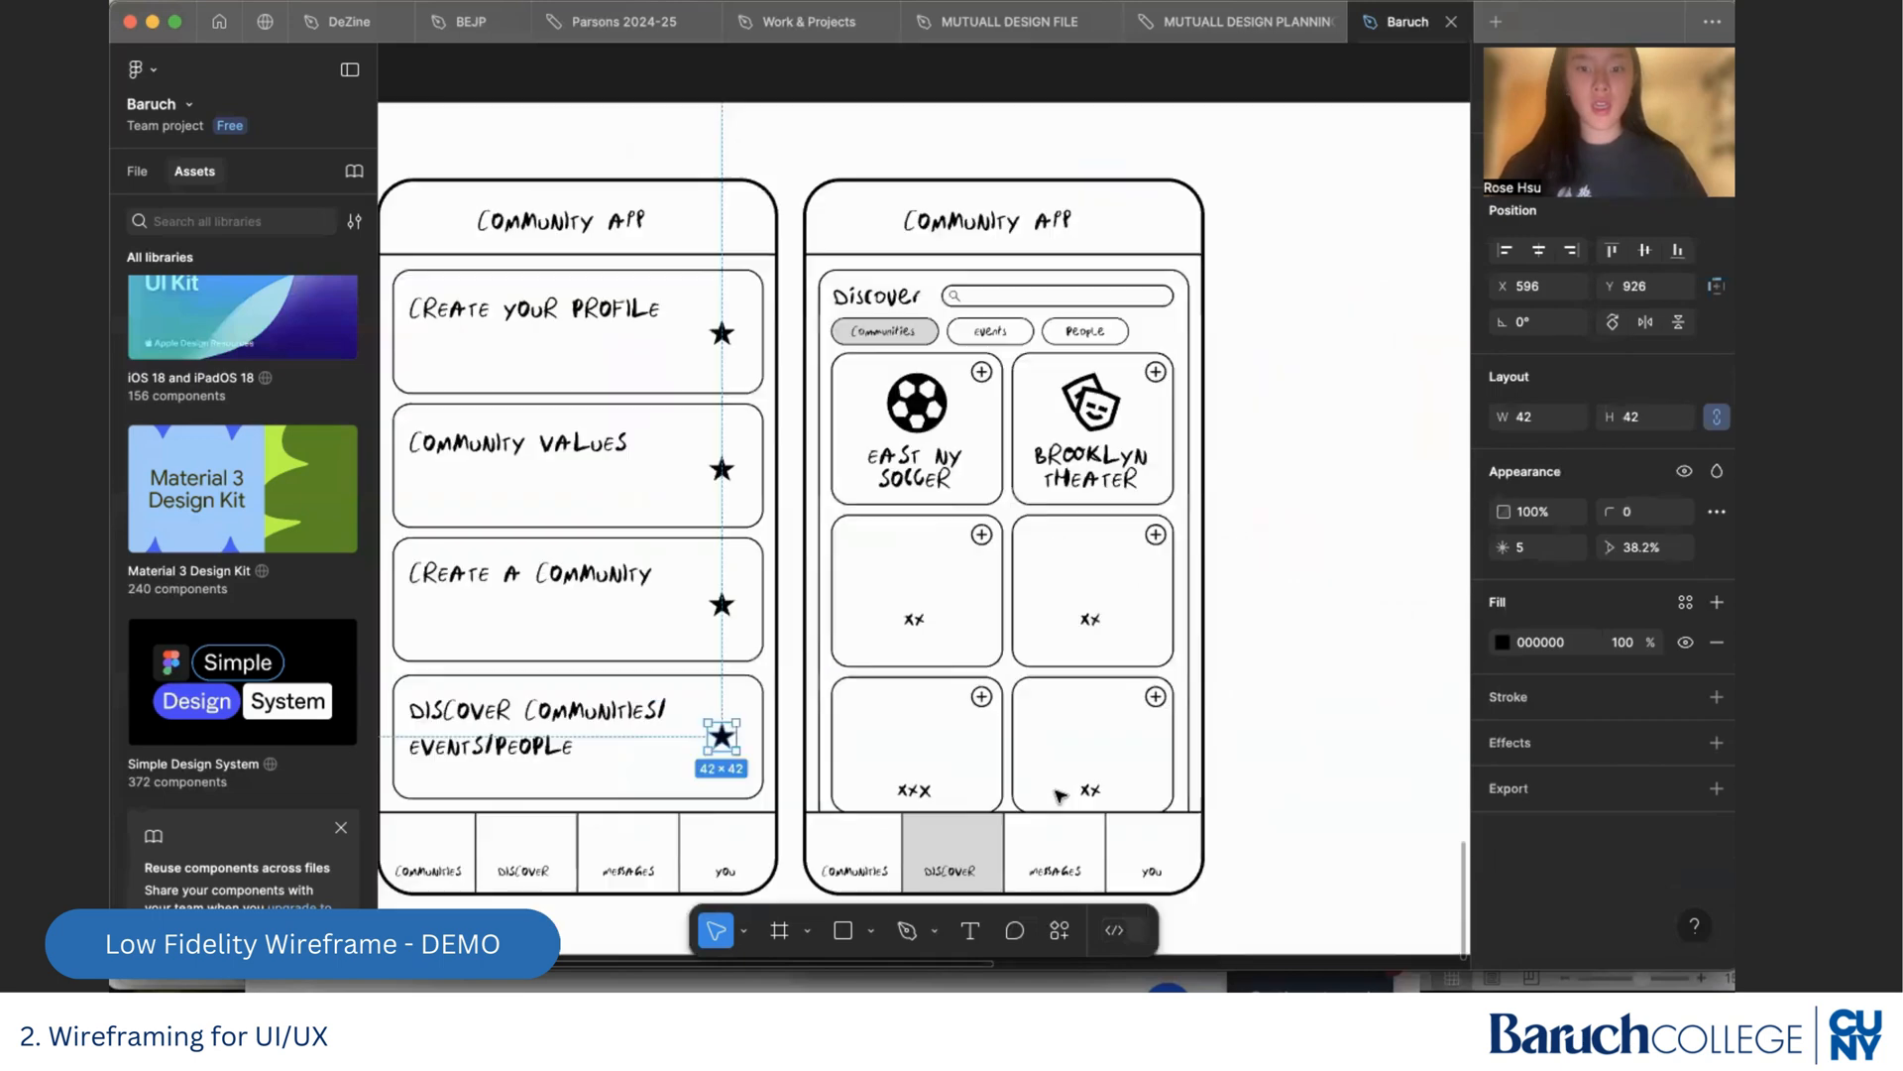
{"action": "scroll", "coordinate": [1057, 792], "scroll_direction": "up", "scroll_amount": 5}
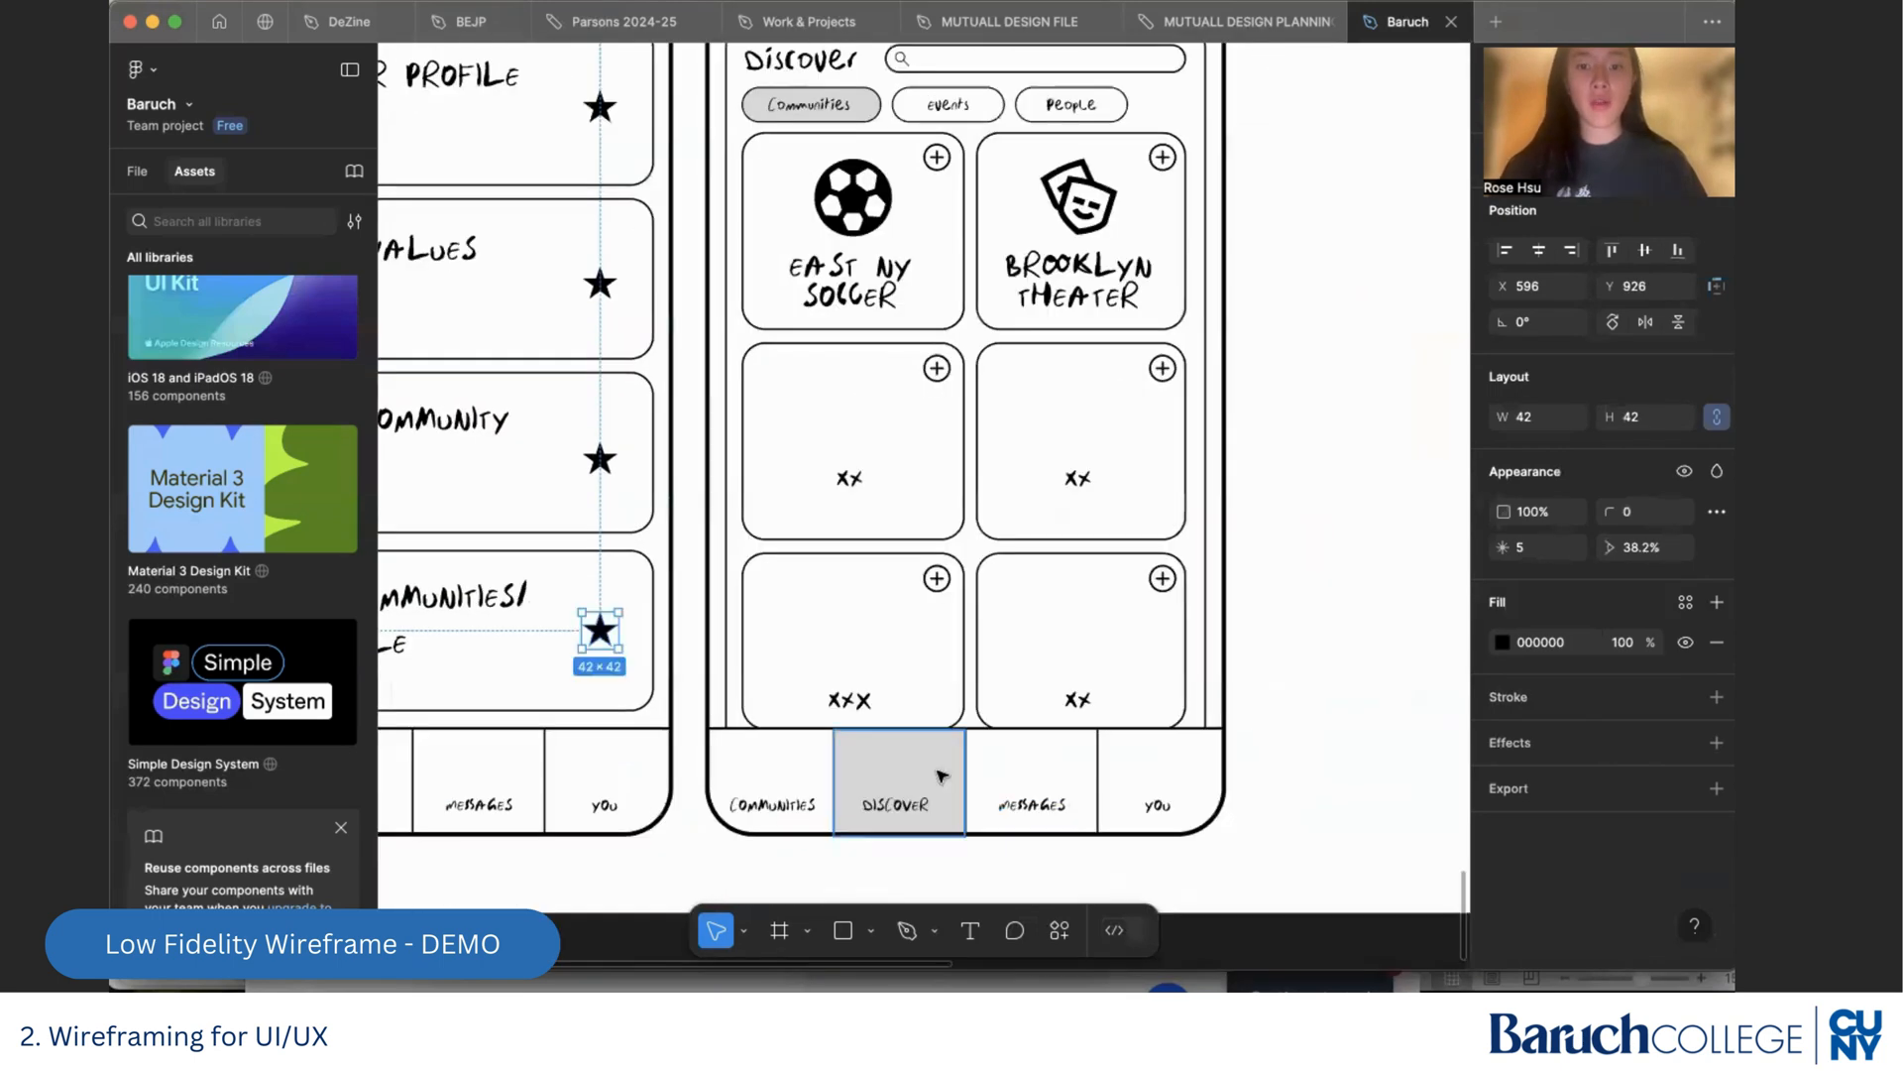
{"action": "left_click_drag", "start_coordinate": [900, 779], "coordinate": [1045, 778]}
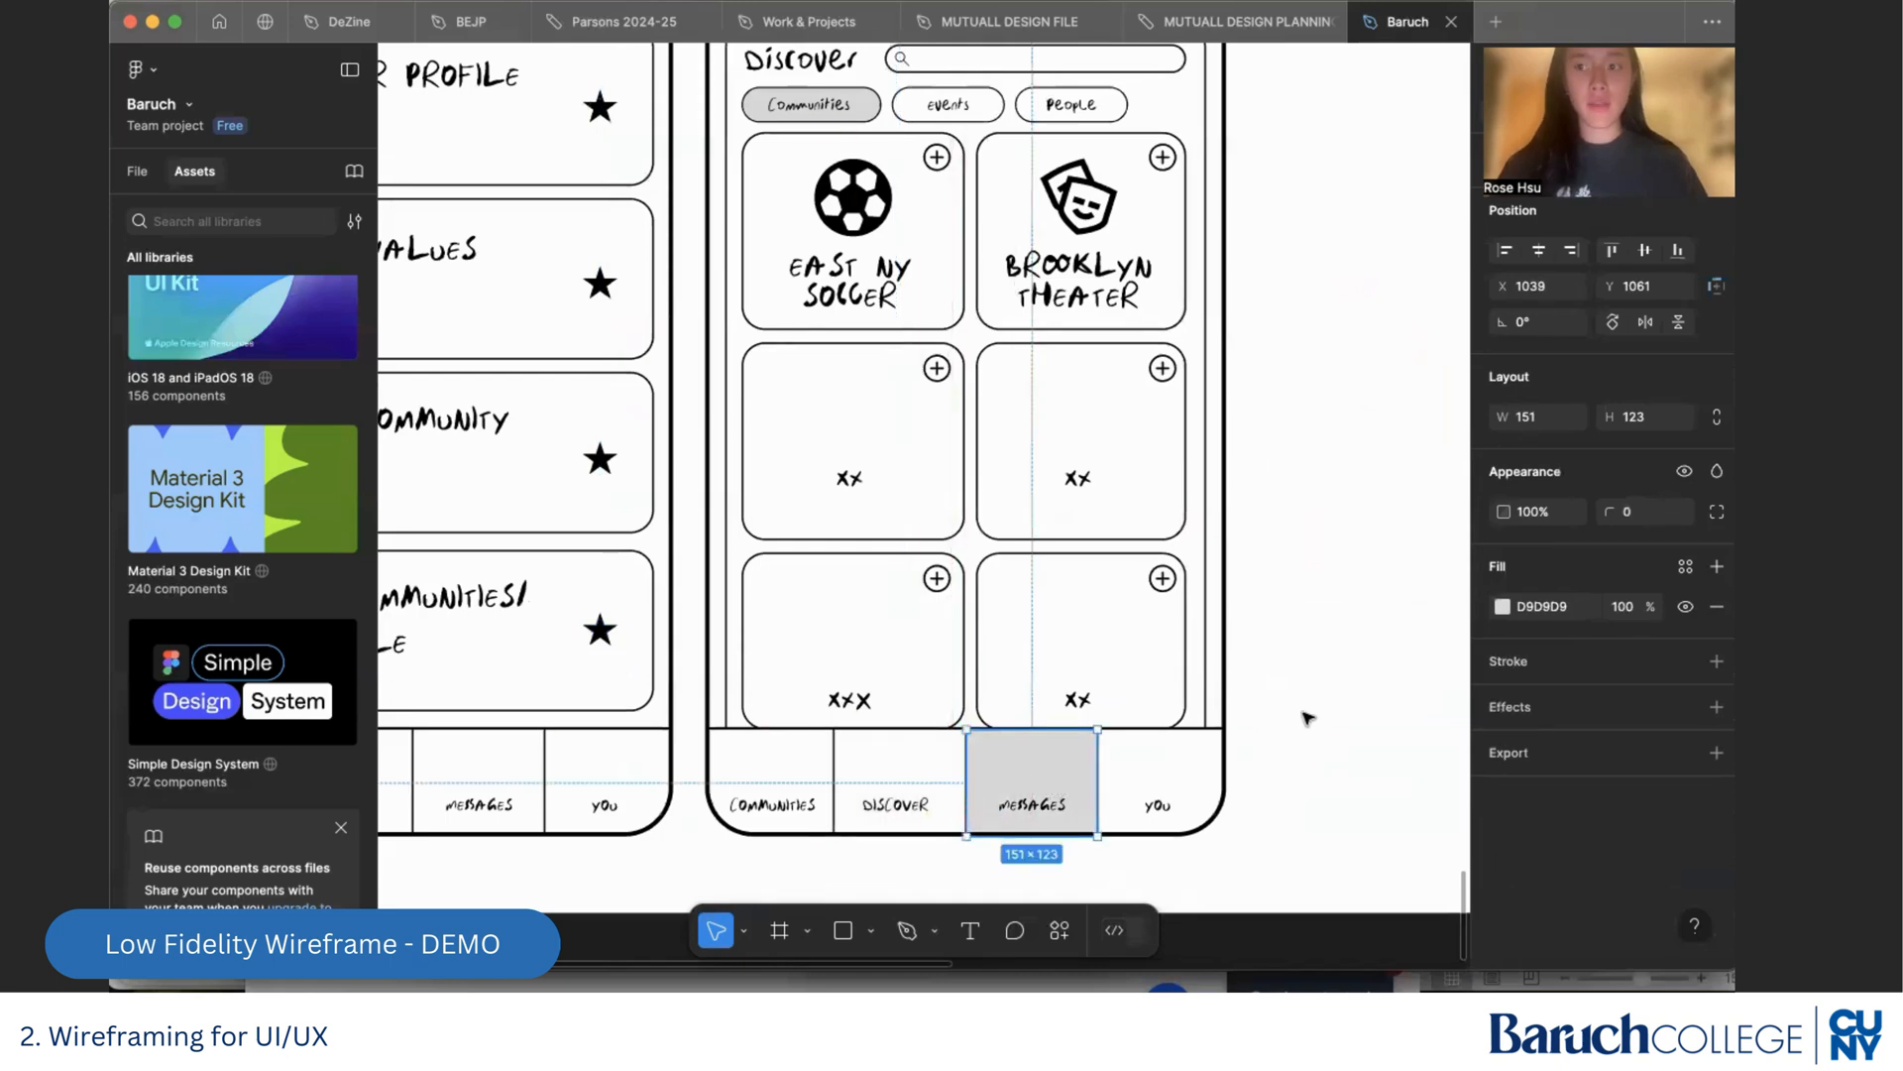
{"action": "left_click", "coordinate": [1308, 718]}
Change the Discover heading on Frame 4's second phone to "Messages"
{"action": "scroll", "coordinate": [1276, 716], "scroll_direction": "up", "scroll_amount": 5}
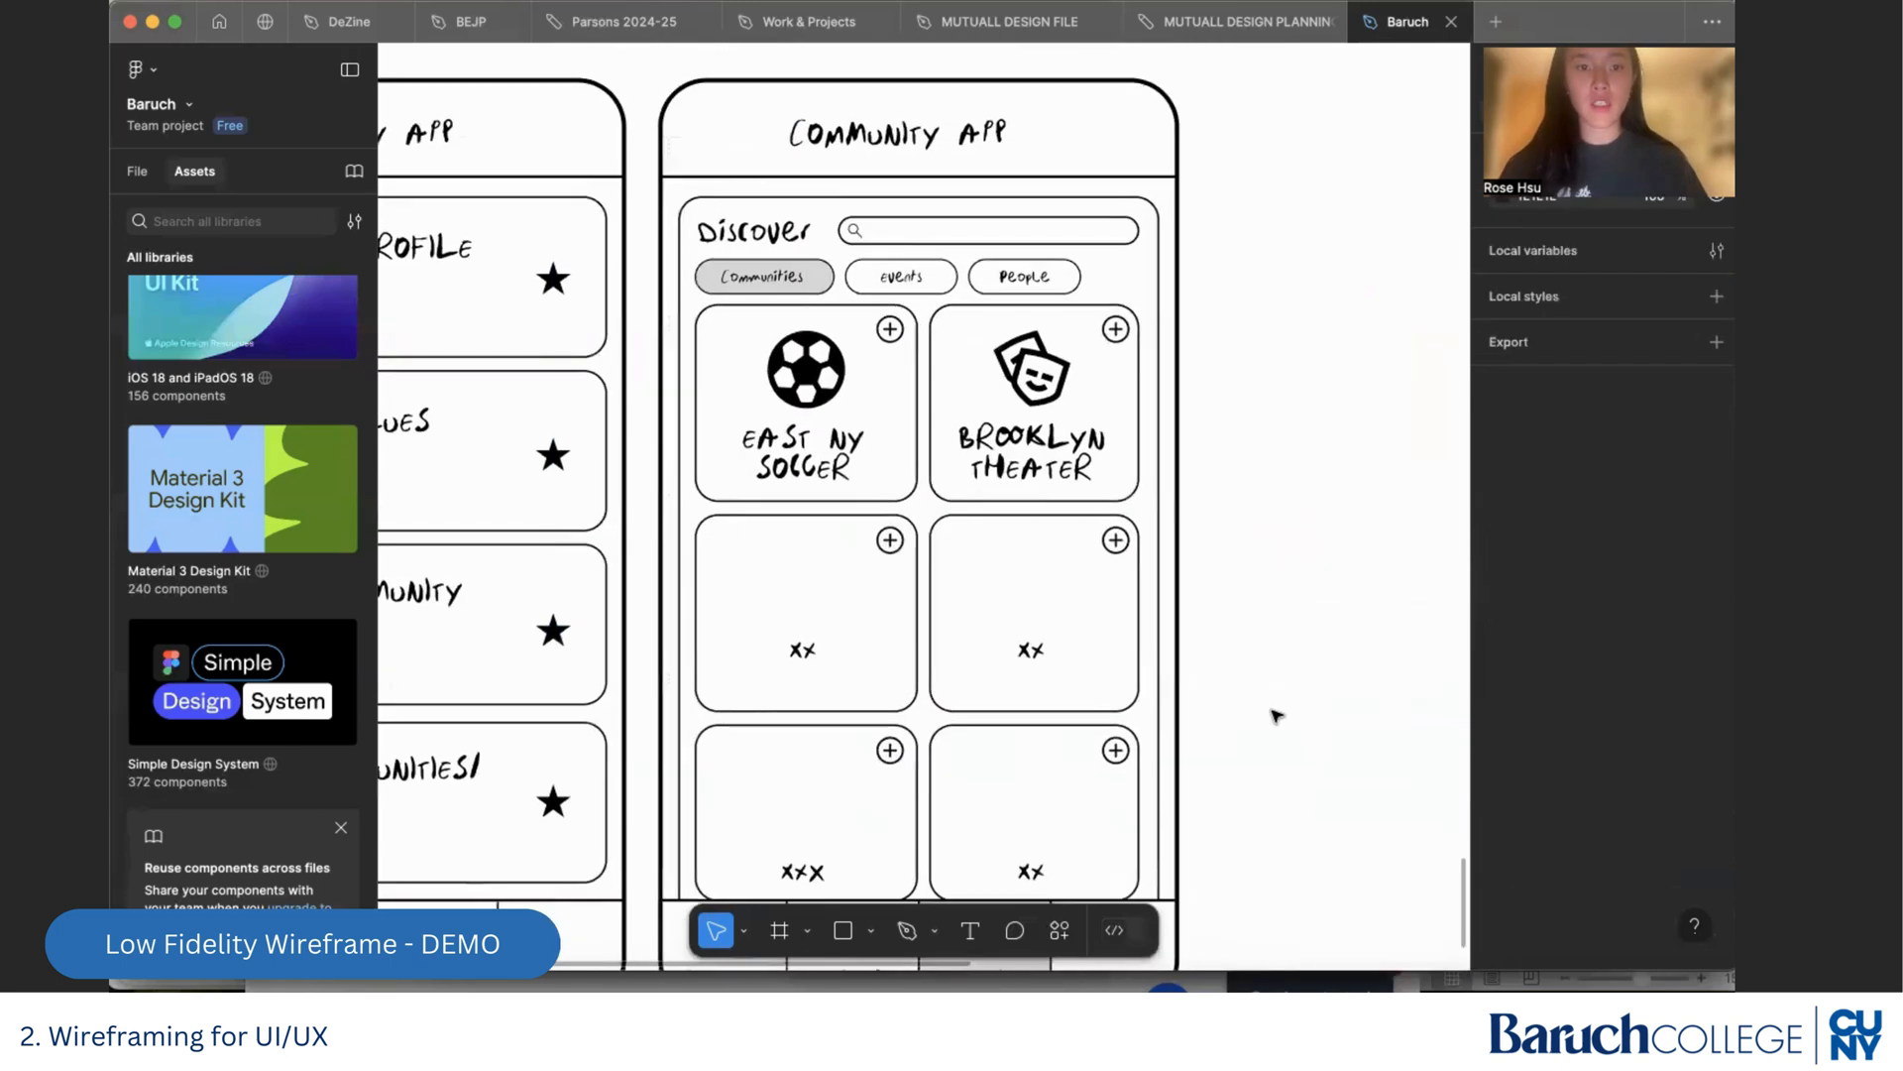
{"action": "left_click", "coordinate": [1091, 265]}
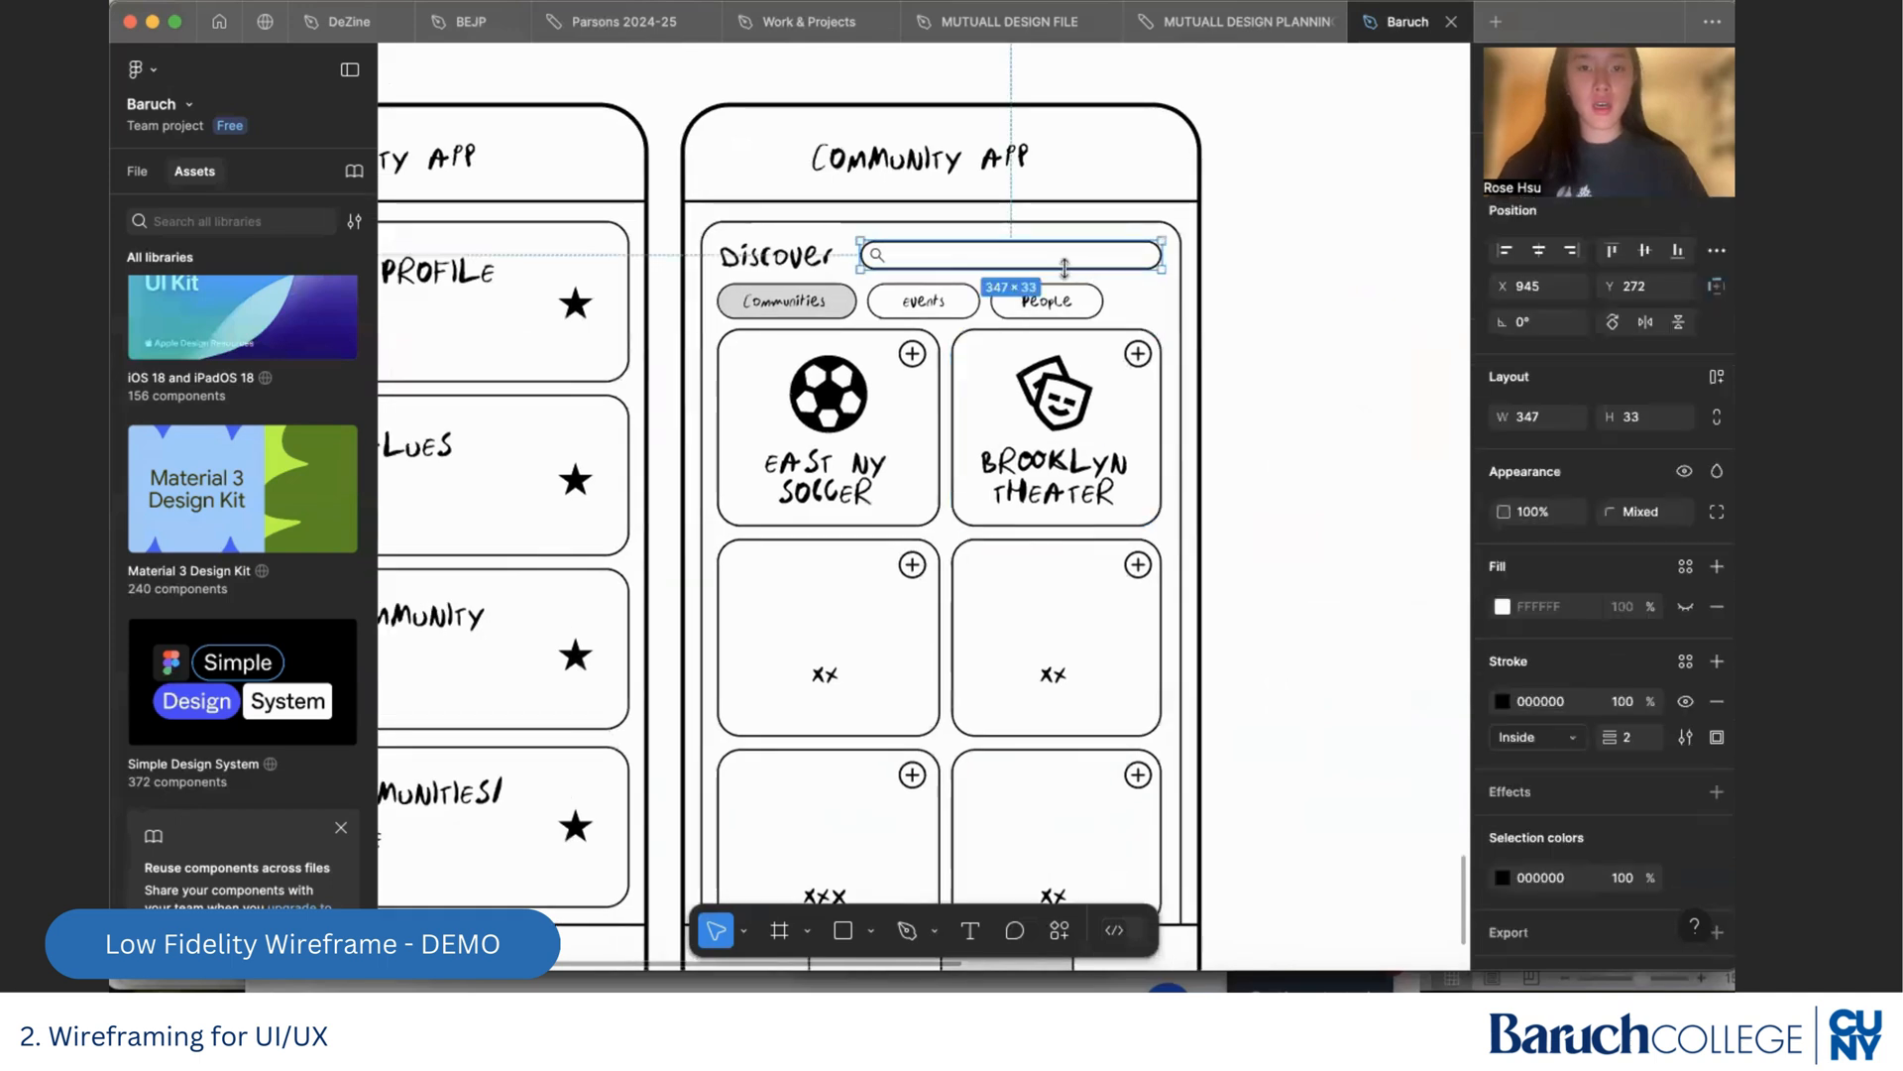
{"action": "double_click", "coordinate": [776, 256]}
{"action": "type", "text": "mes"}
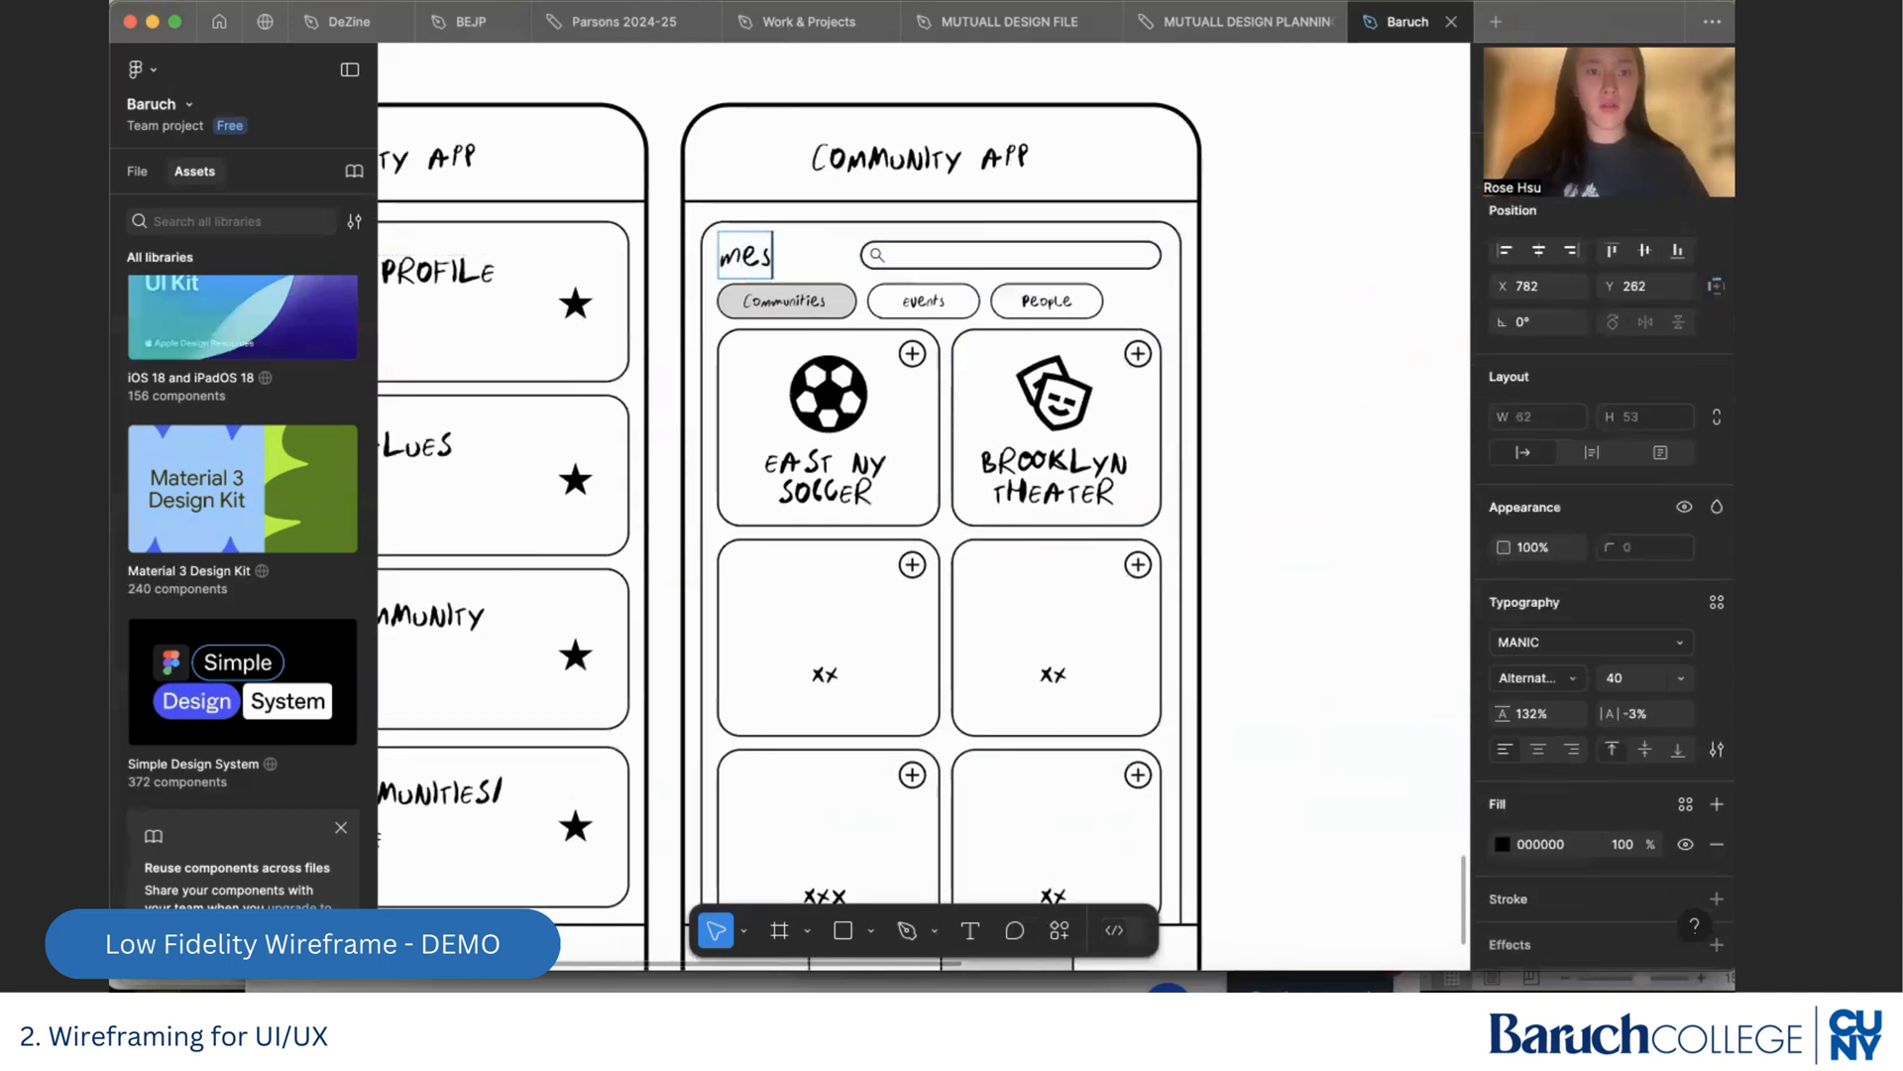
{"action": "type", "text": "sages"}
{"action": "key", "text": "Escape"}
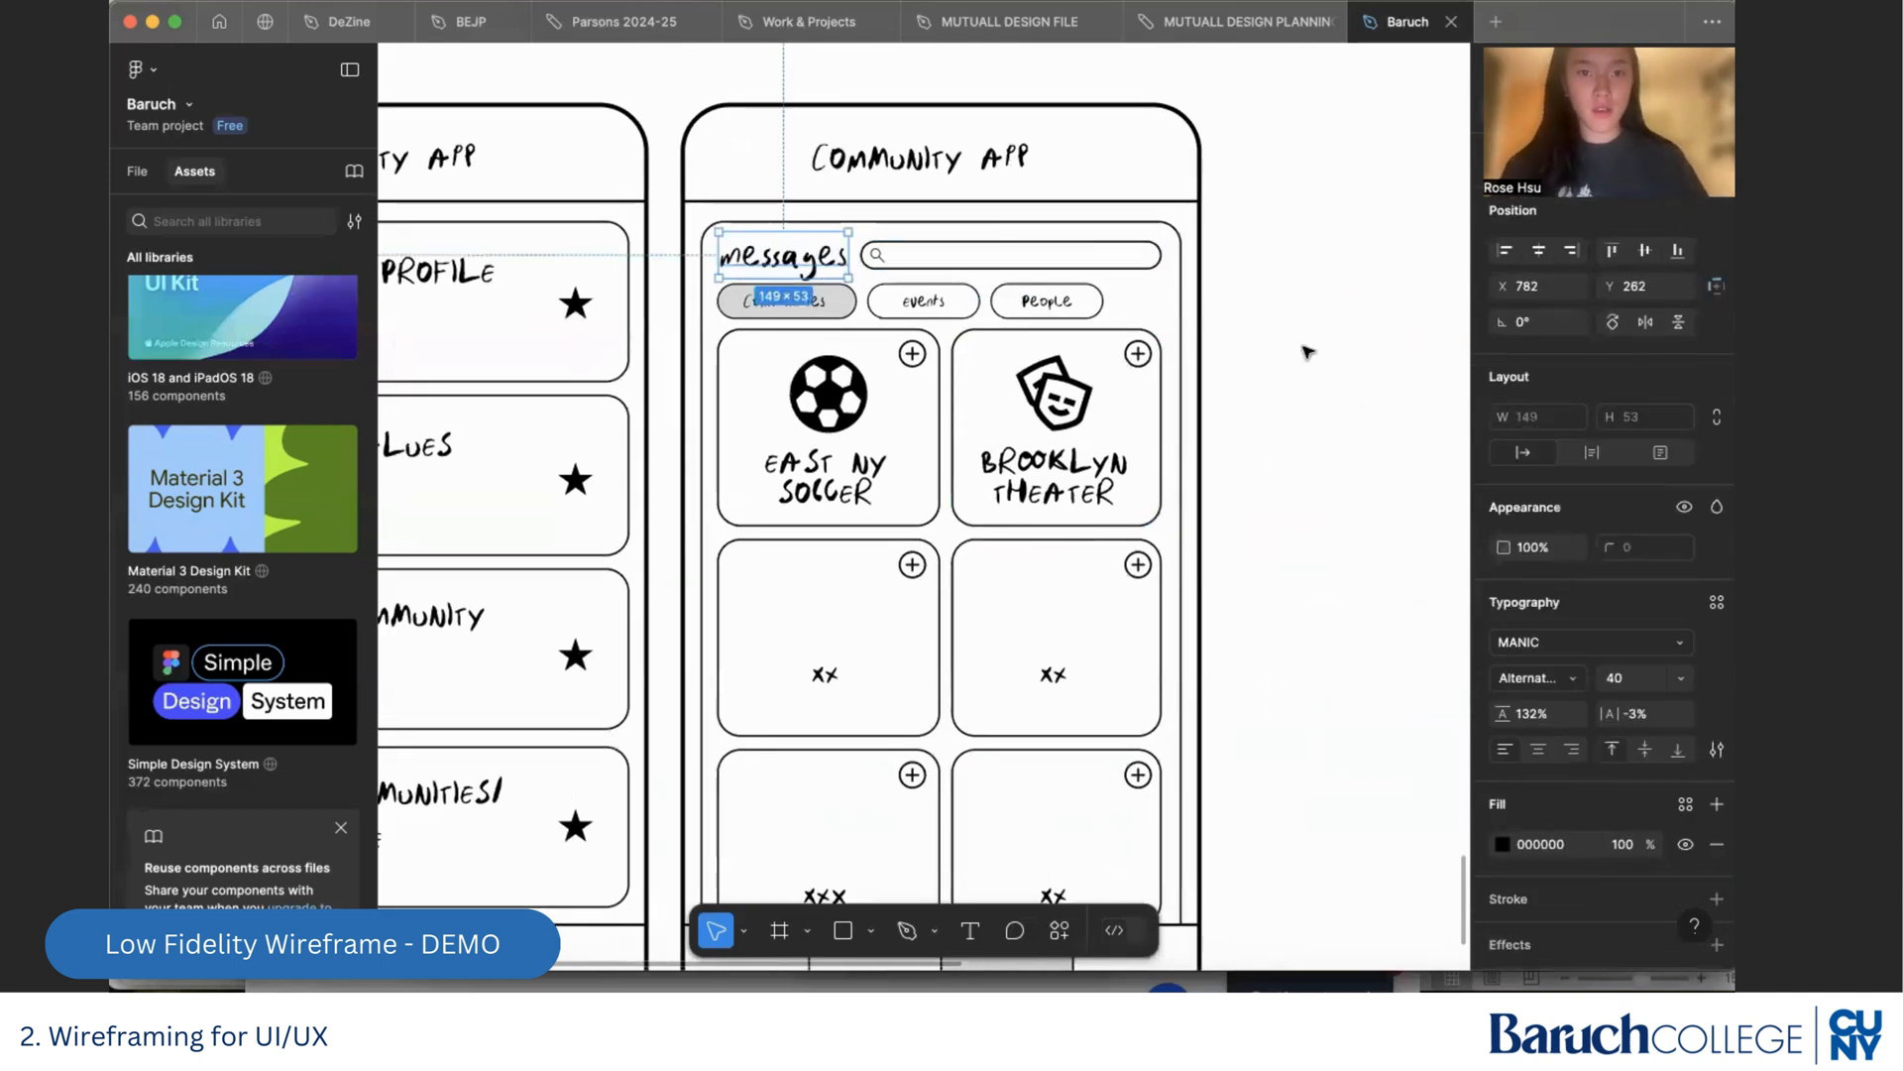
{"action": "left_click", "coordinate": [1309, 352]}
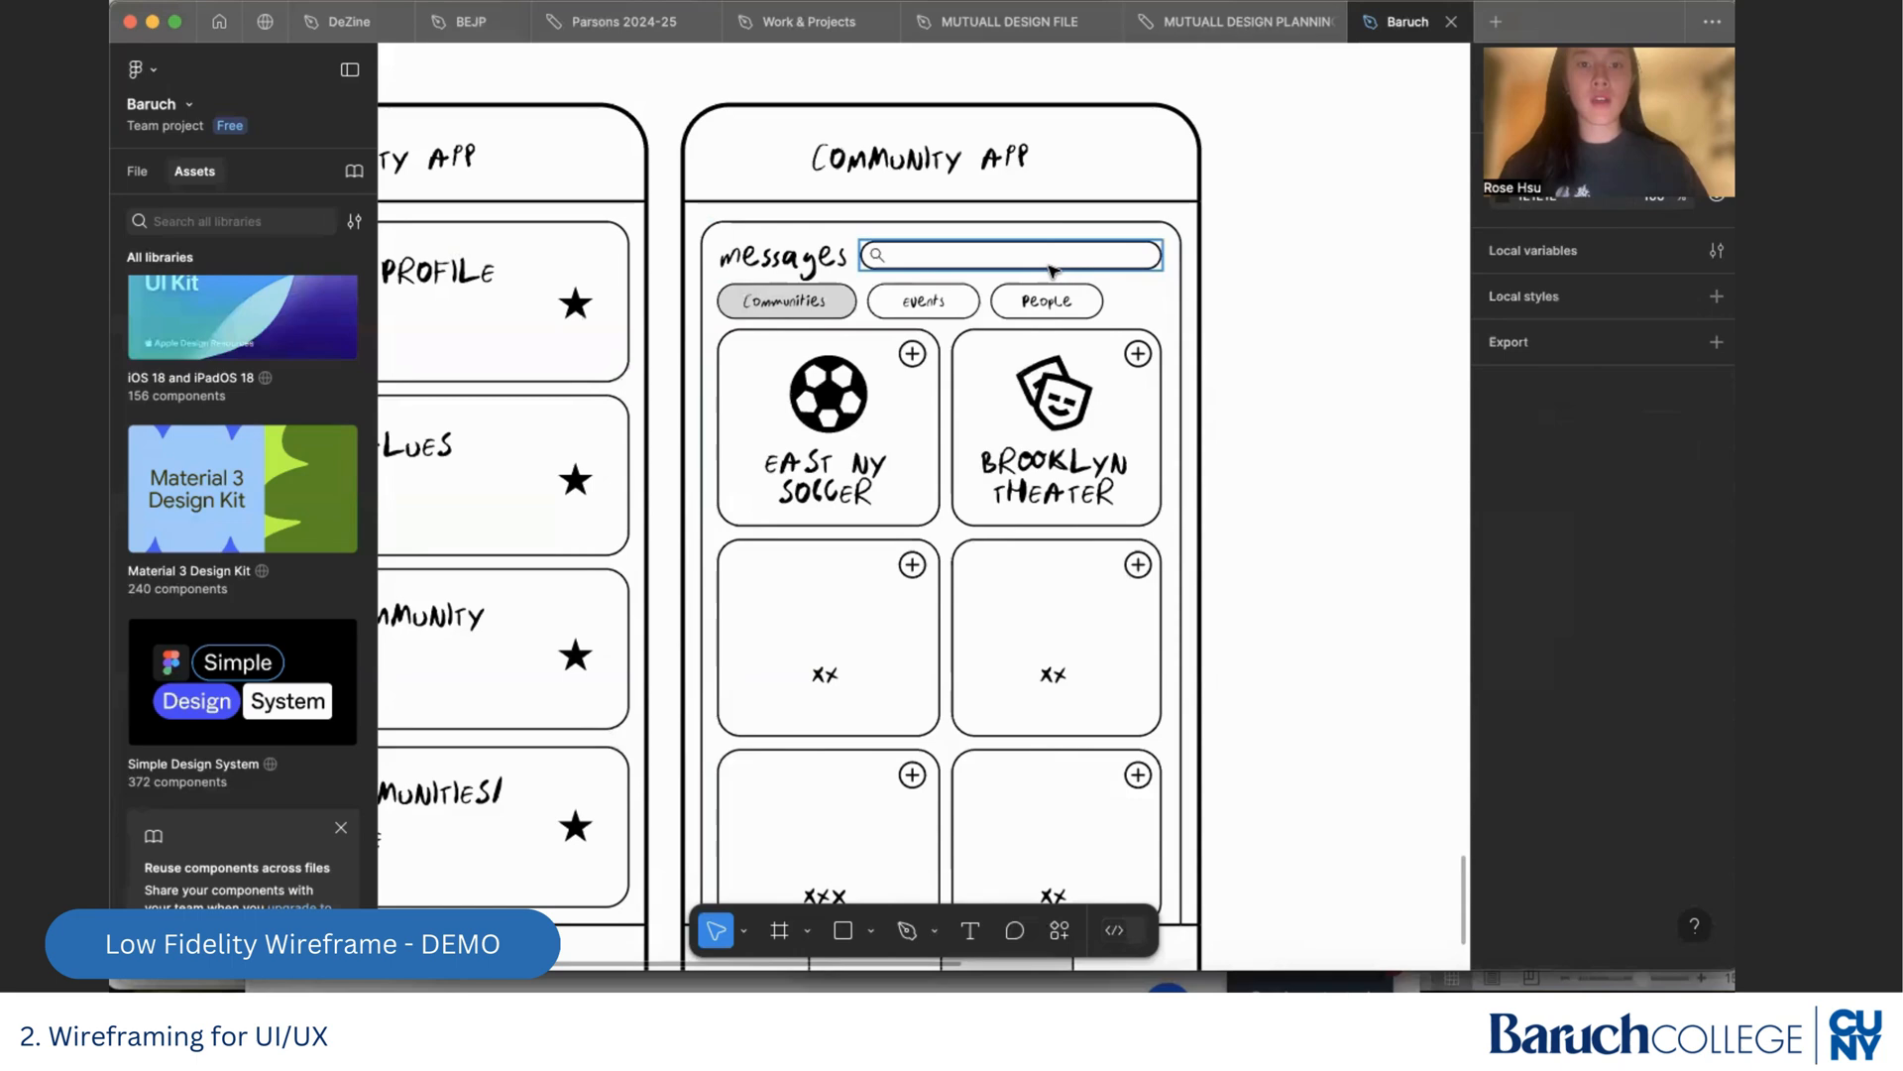
{"action": "scroll", "coordinate": [1337, 383], "scroll_direction": "down", "scroll_amount": 3}
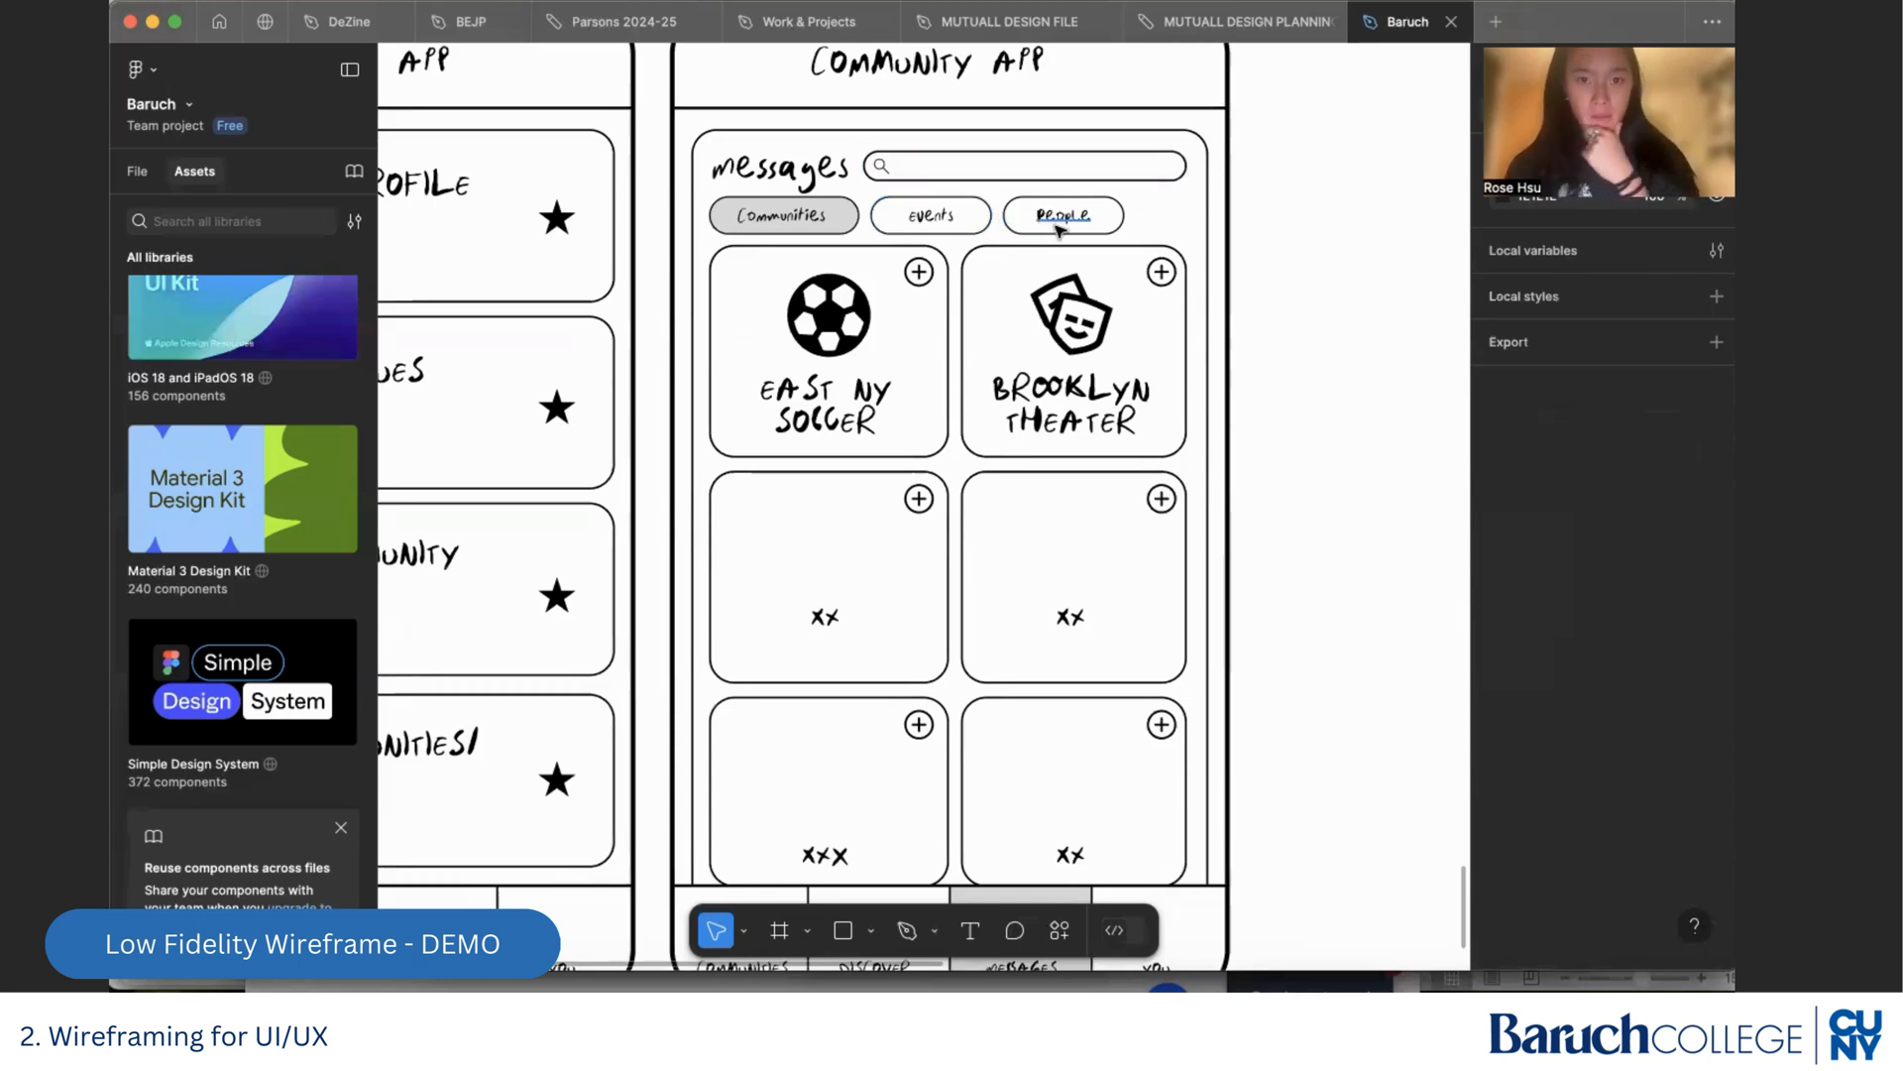
{"action": "left_click", "coordinate": [980, 229]}
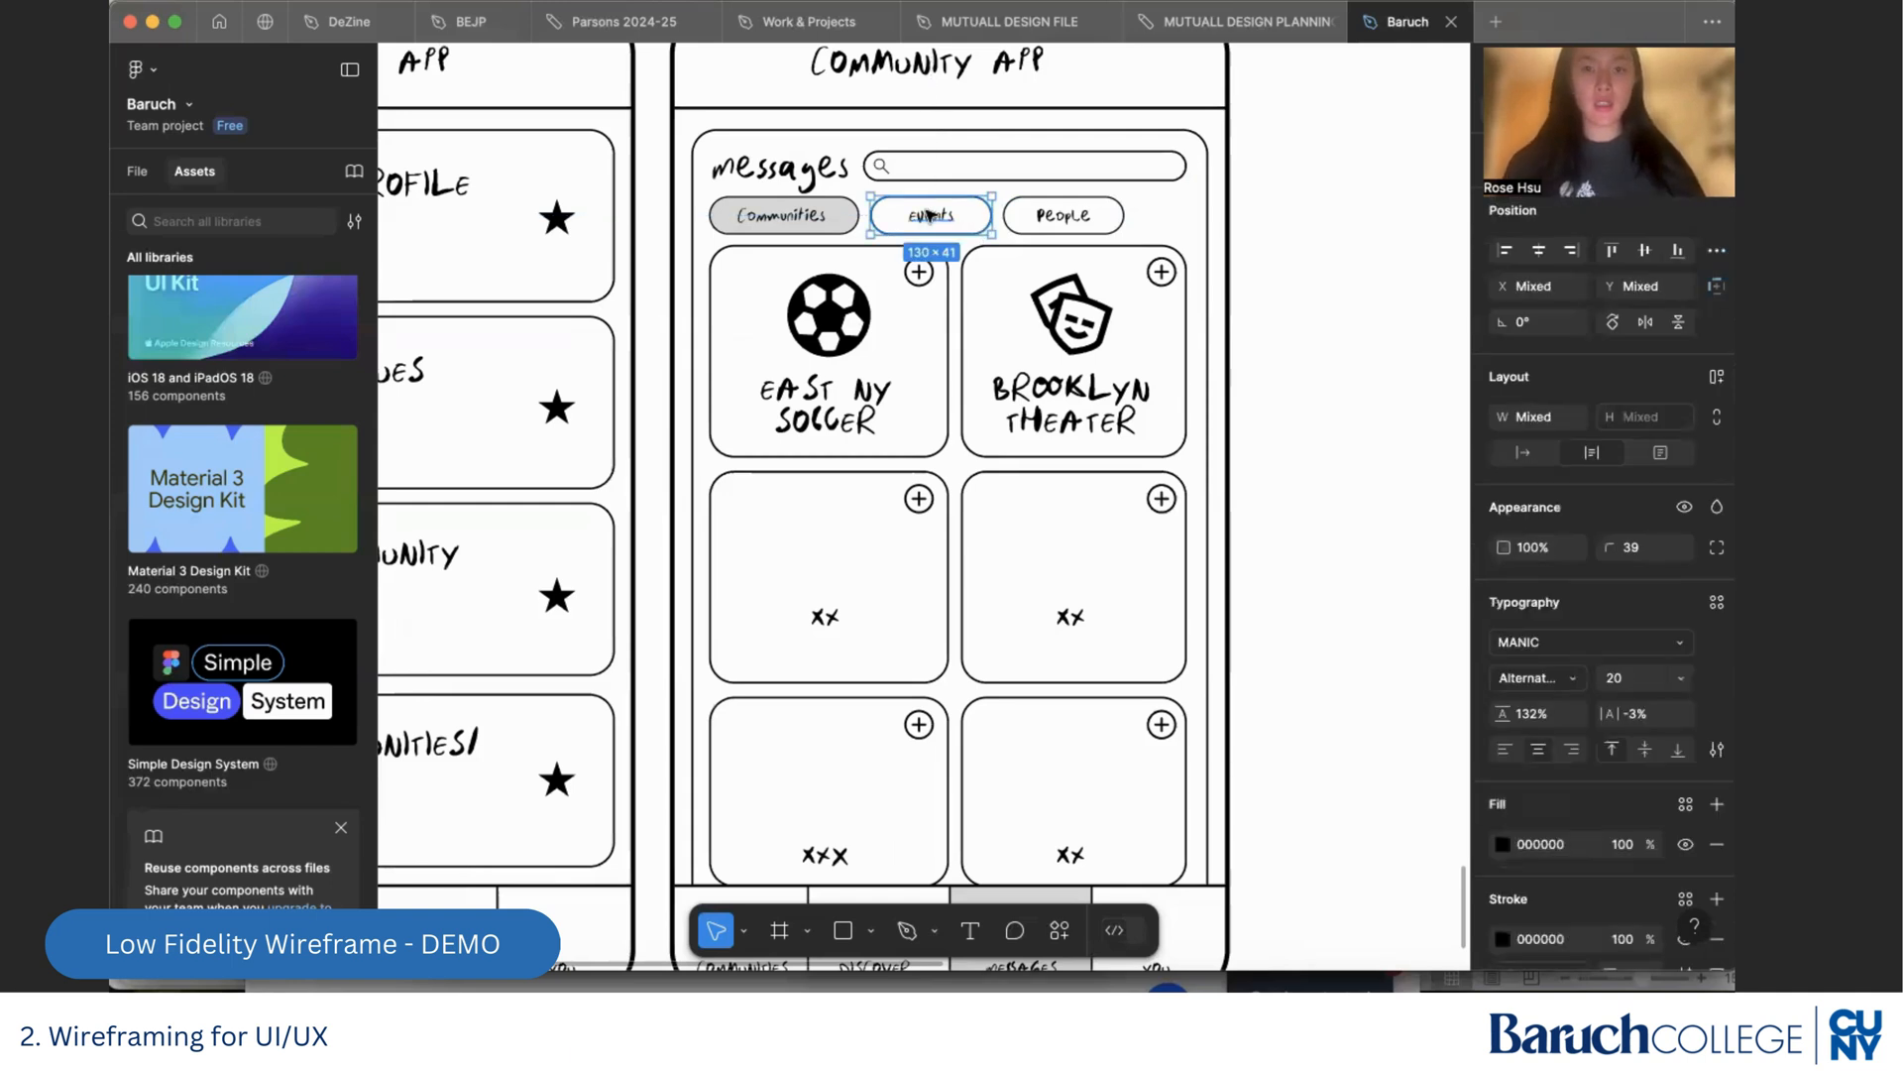
{"action": "left_click", "coordinate": [1337, 588]}
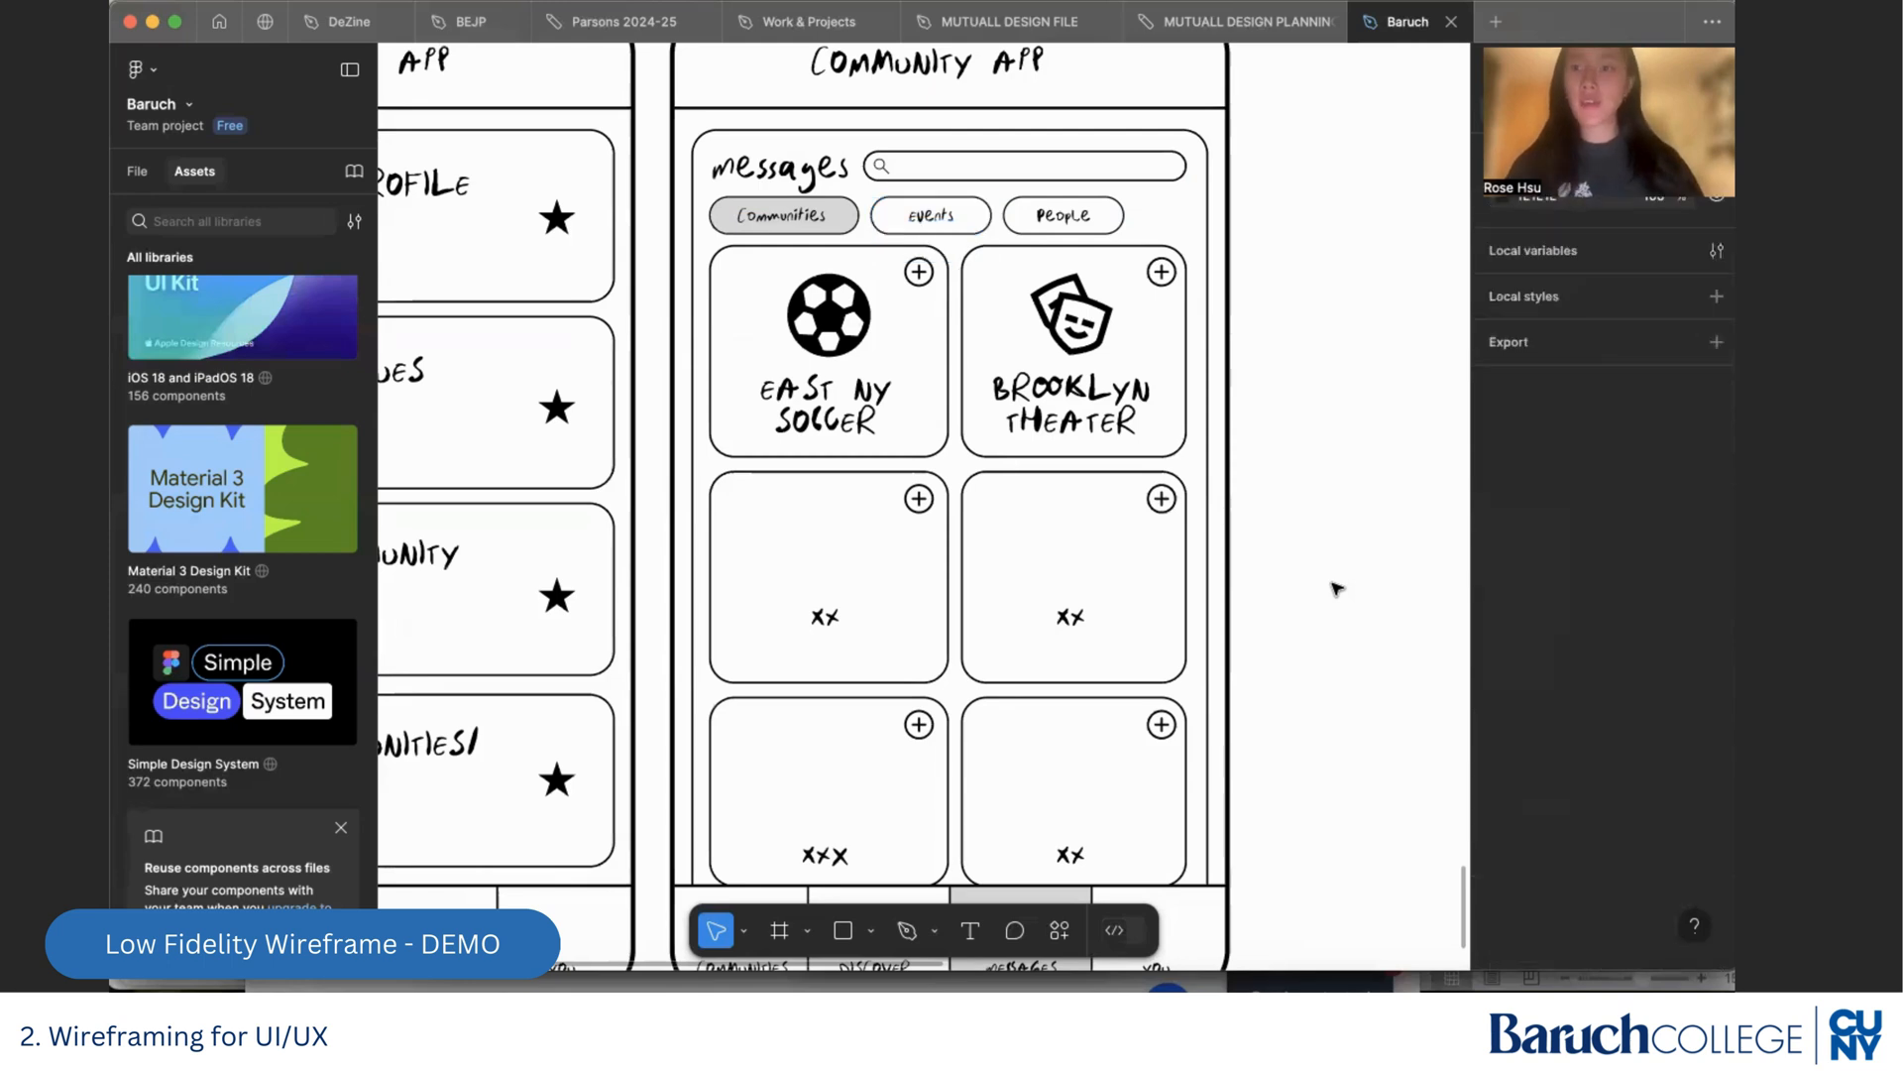
{"action": "scroll", "coordinate": [931, 424], "scroll_direction": "down", "scroll_amount": 2}
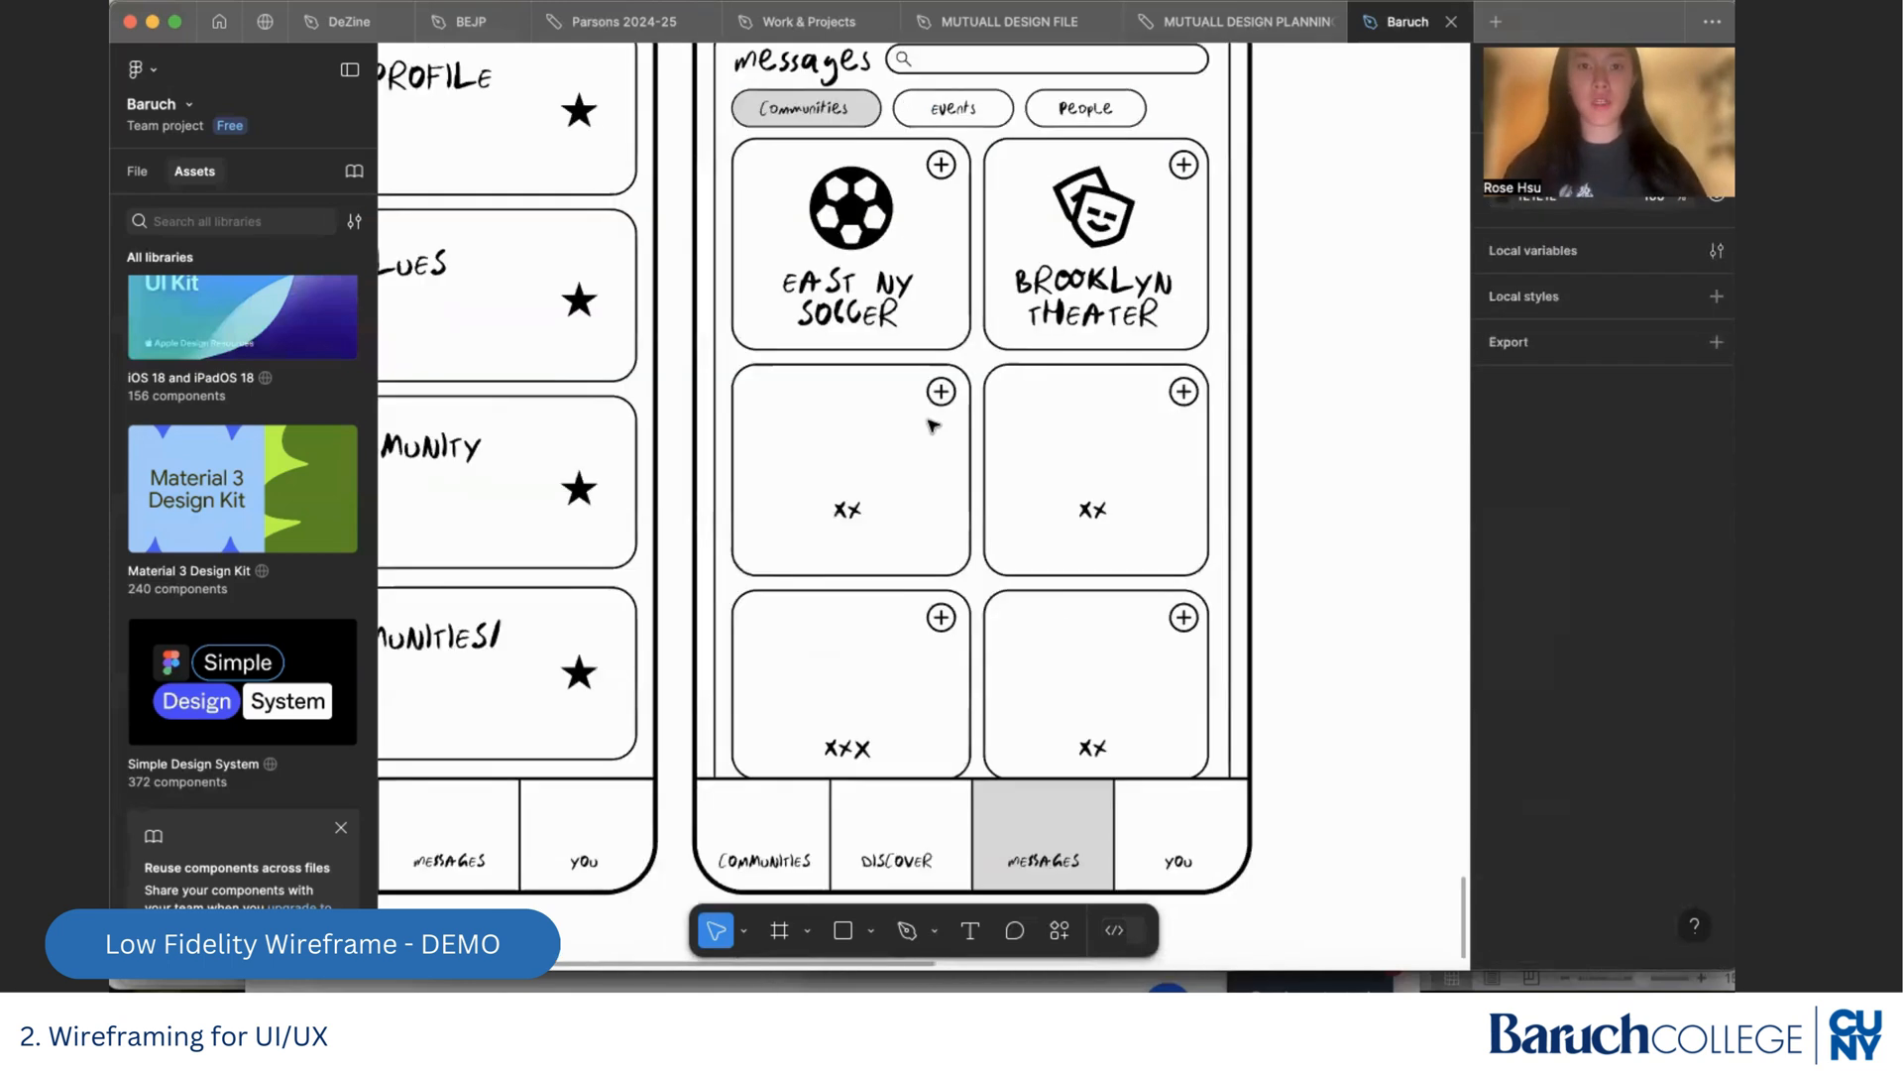
{"action": "scroll", "coordinate": [991, 347], "scroll_direction": "up", "scroll_amount": 4}
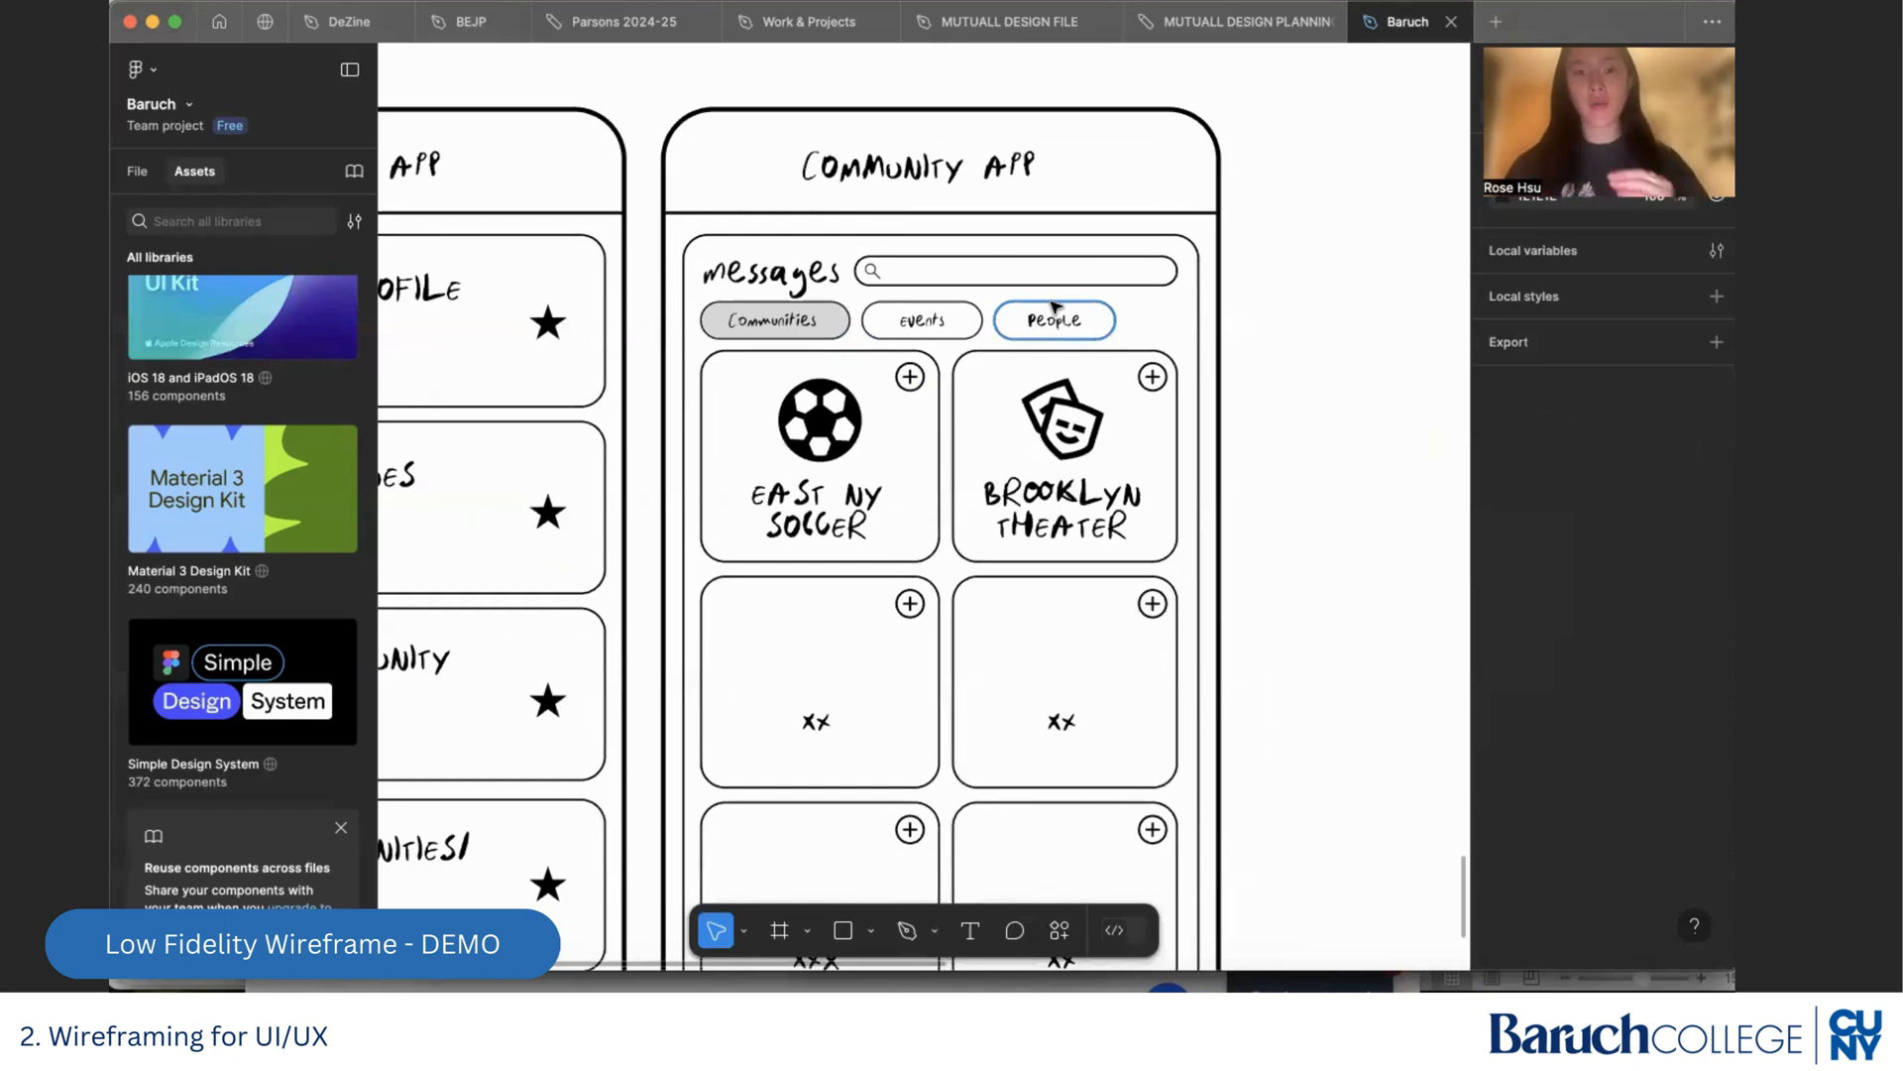
{"action": "scroll", "coordinate": [1091, 496], "scroll_direction": "down", "scroll_amount": 3}
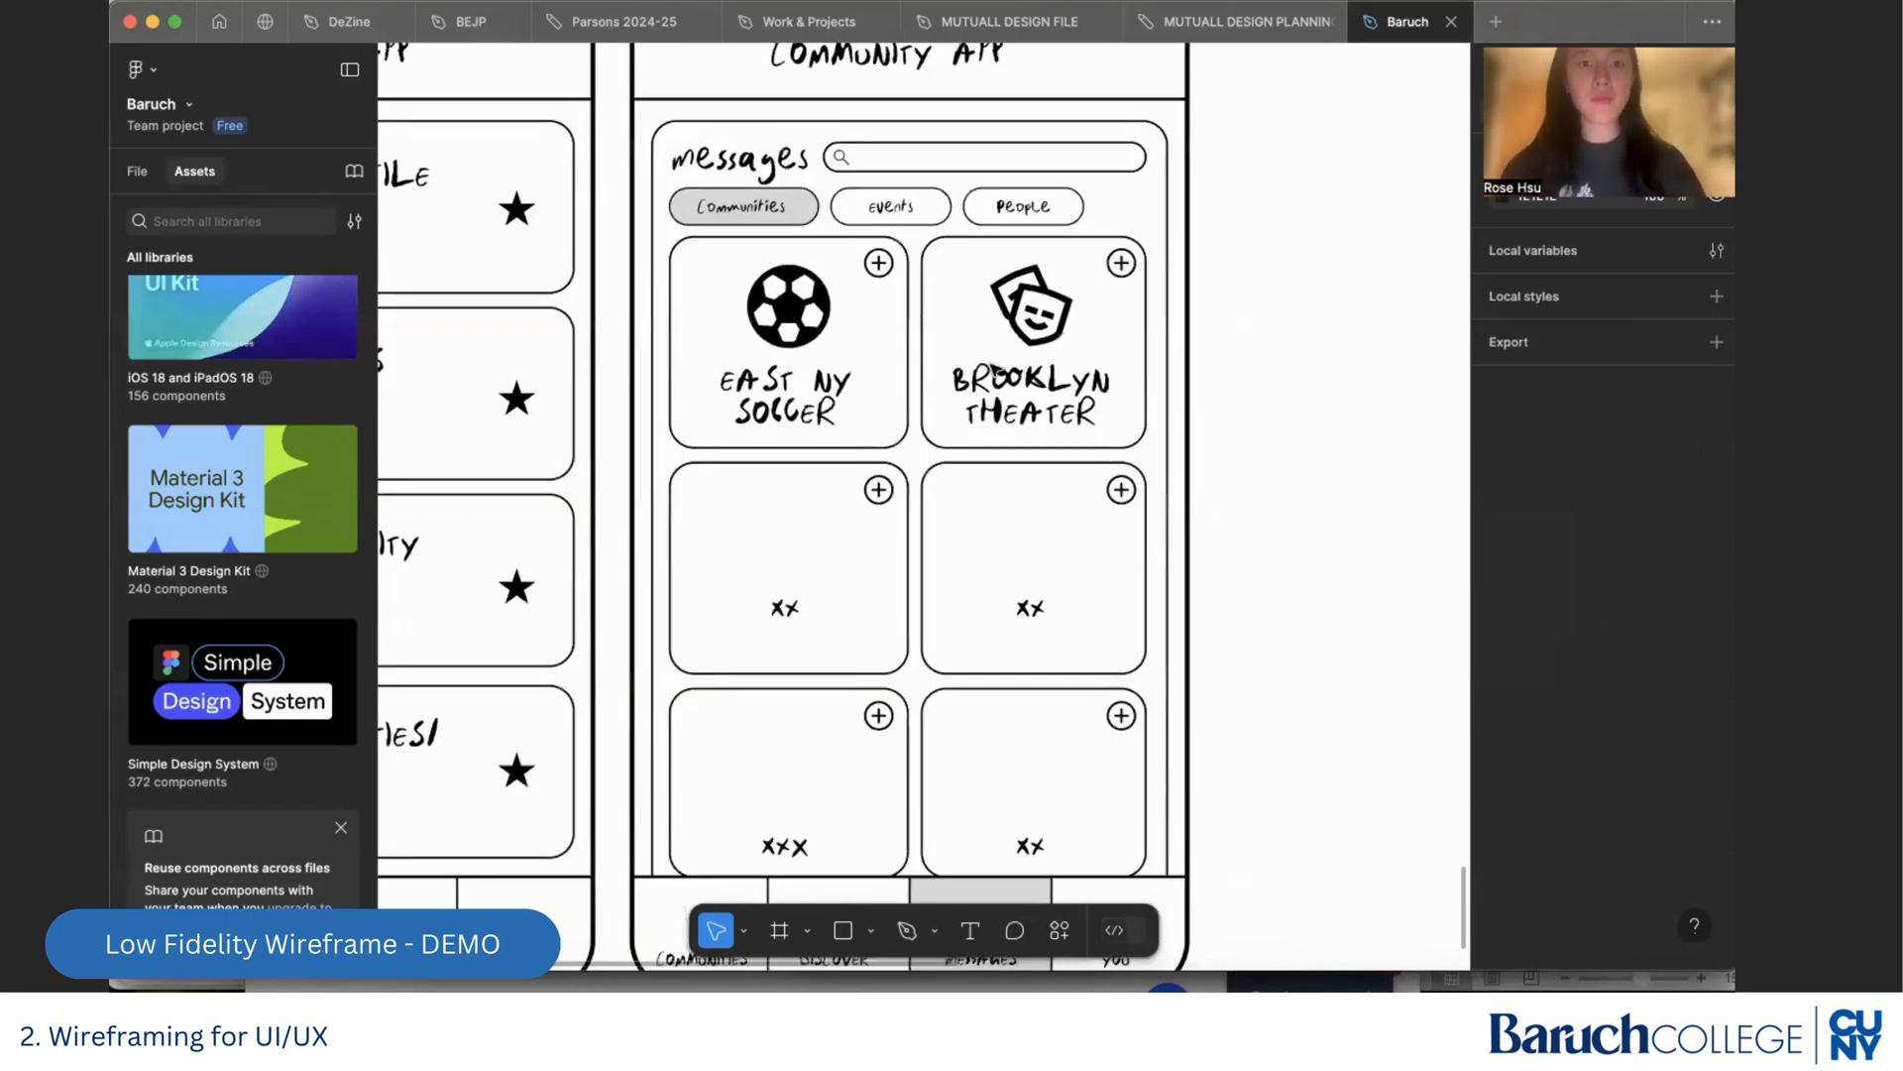
Delete the four blank cards, the East NY Soccer card's contents and the whole Brooklyn Theater card from the Messages screen
{"action": "left_click_drag", "start_coordinate": [1153, 821], "coordinate": [907, 216]}
{"action": "key", "text": "Delete"}
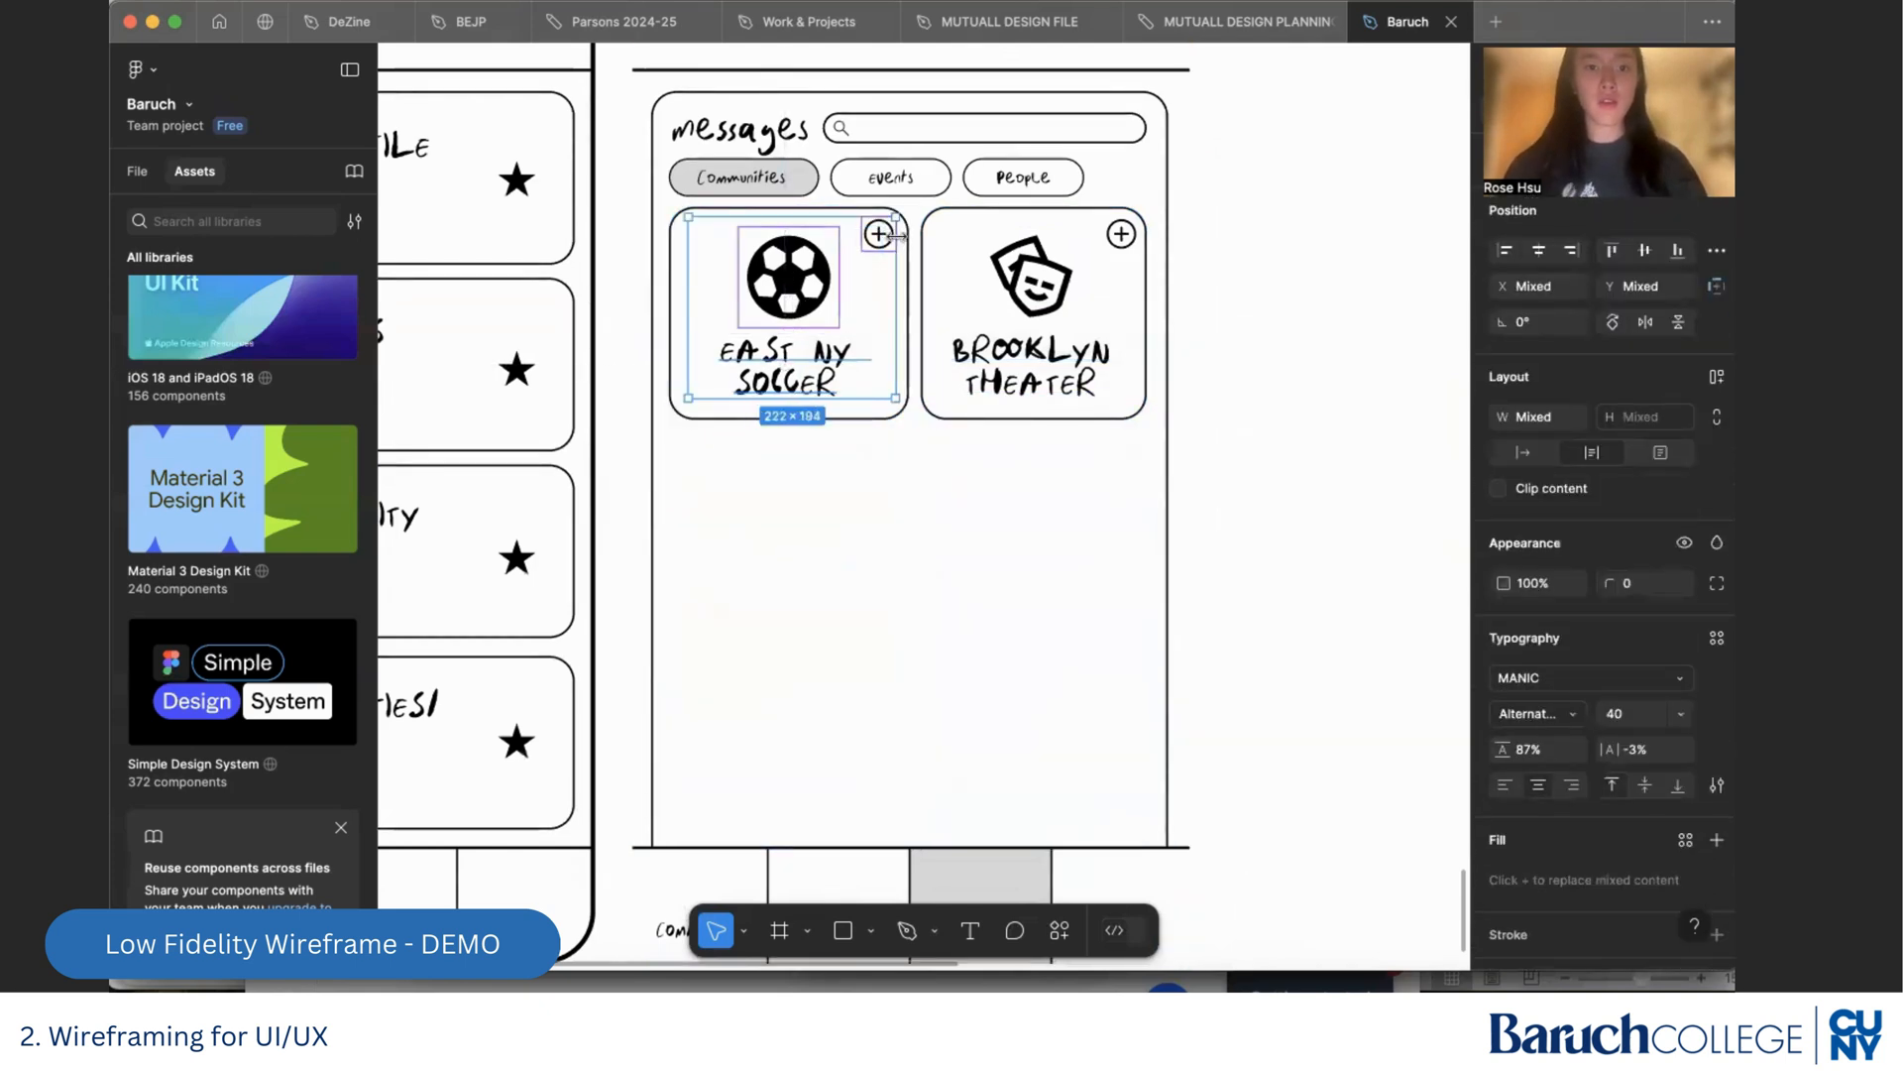
{"action": "key", "text": "Delete"}
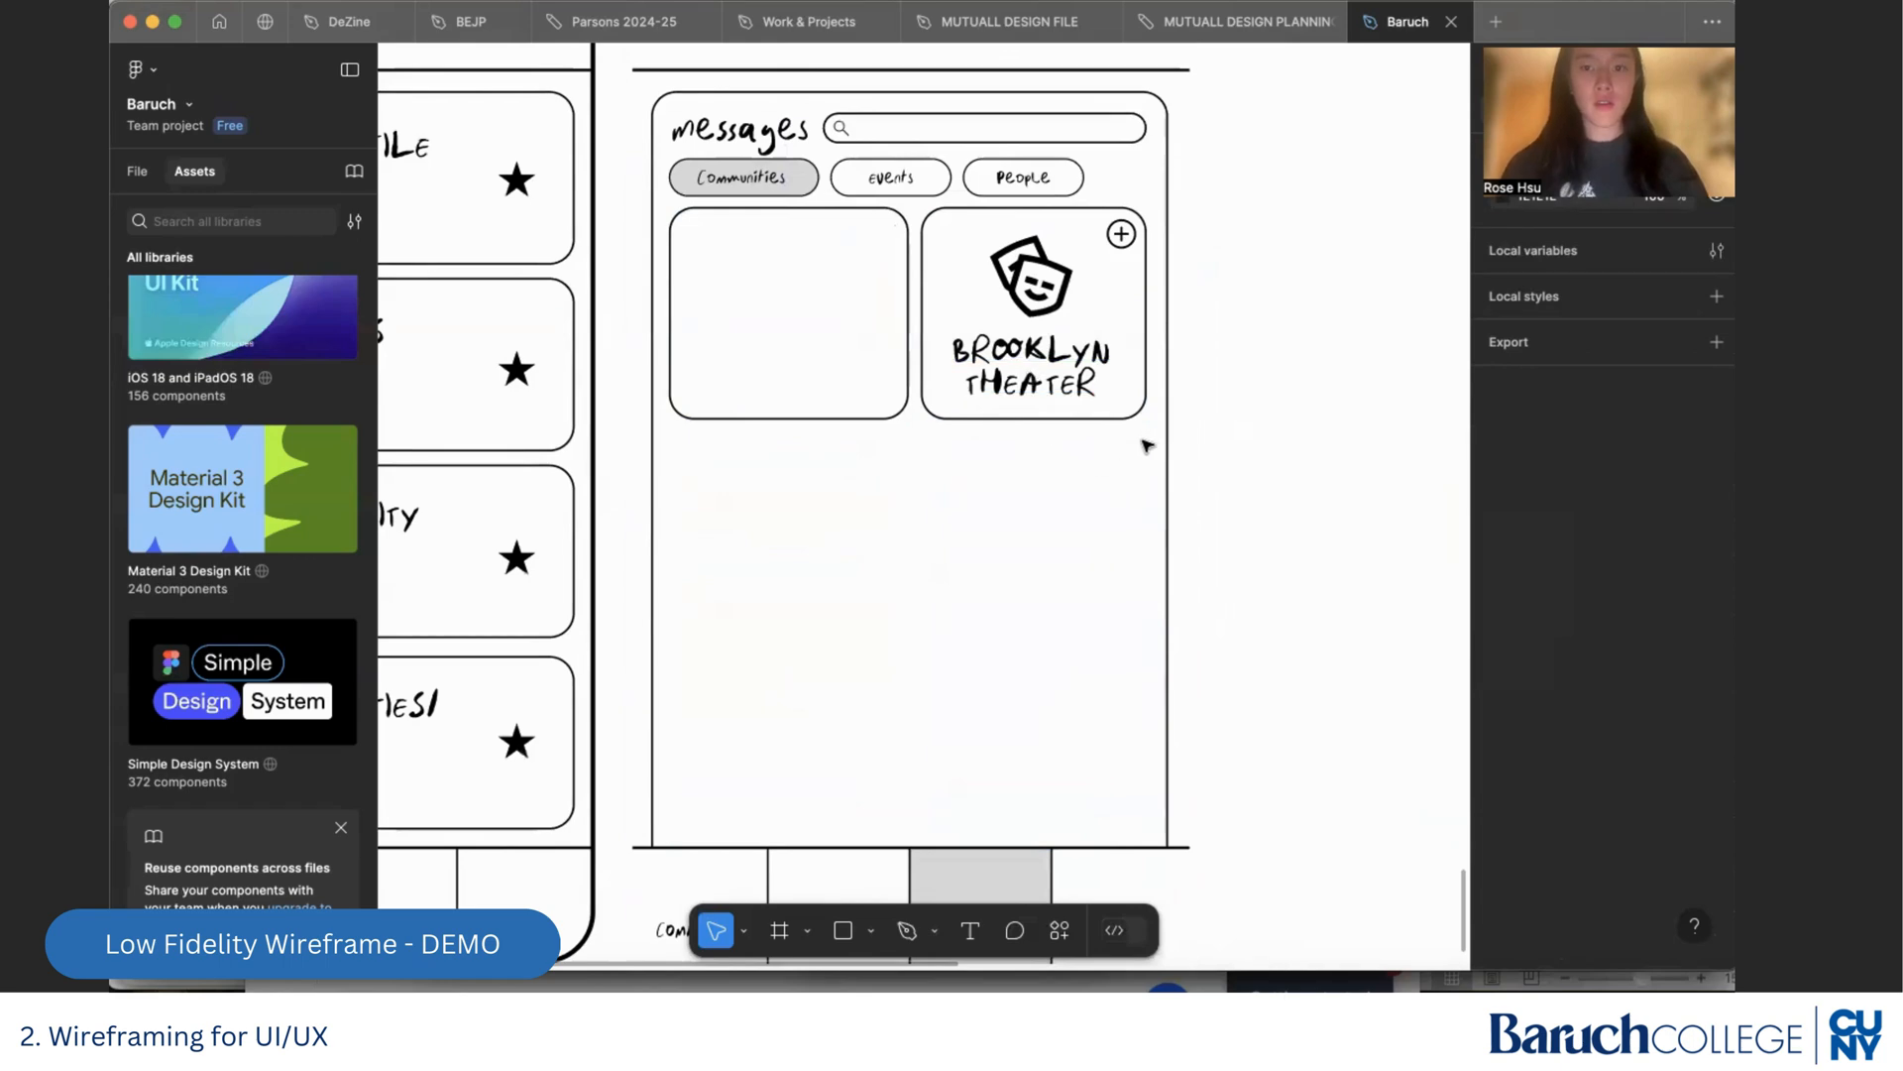
{"action": "left_click_drag", "start_coordinate": [1154, 437], "coordinate": [917, 203]}
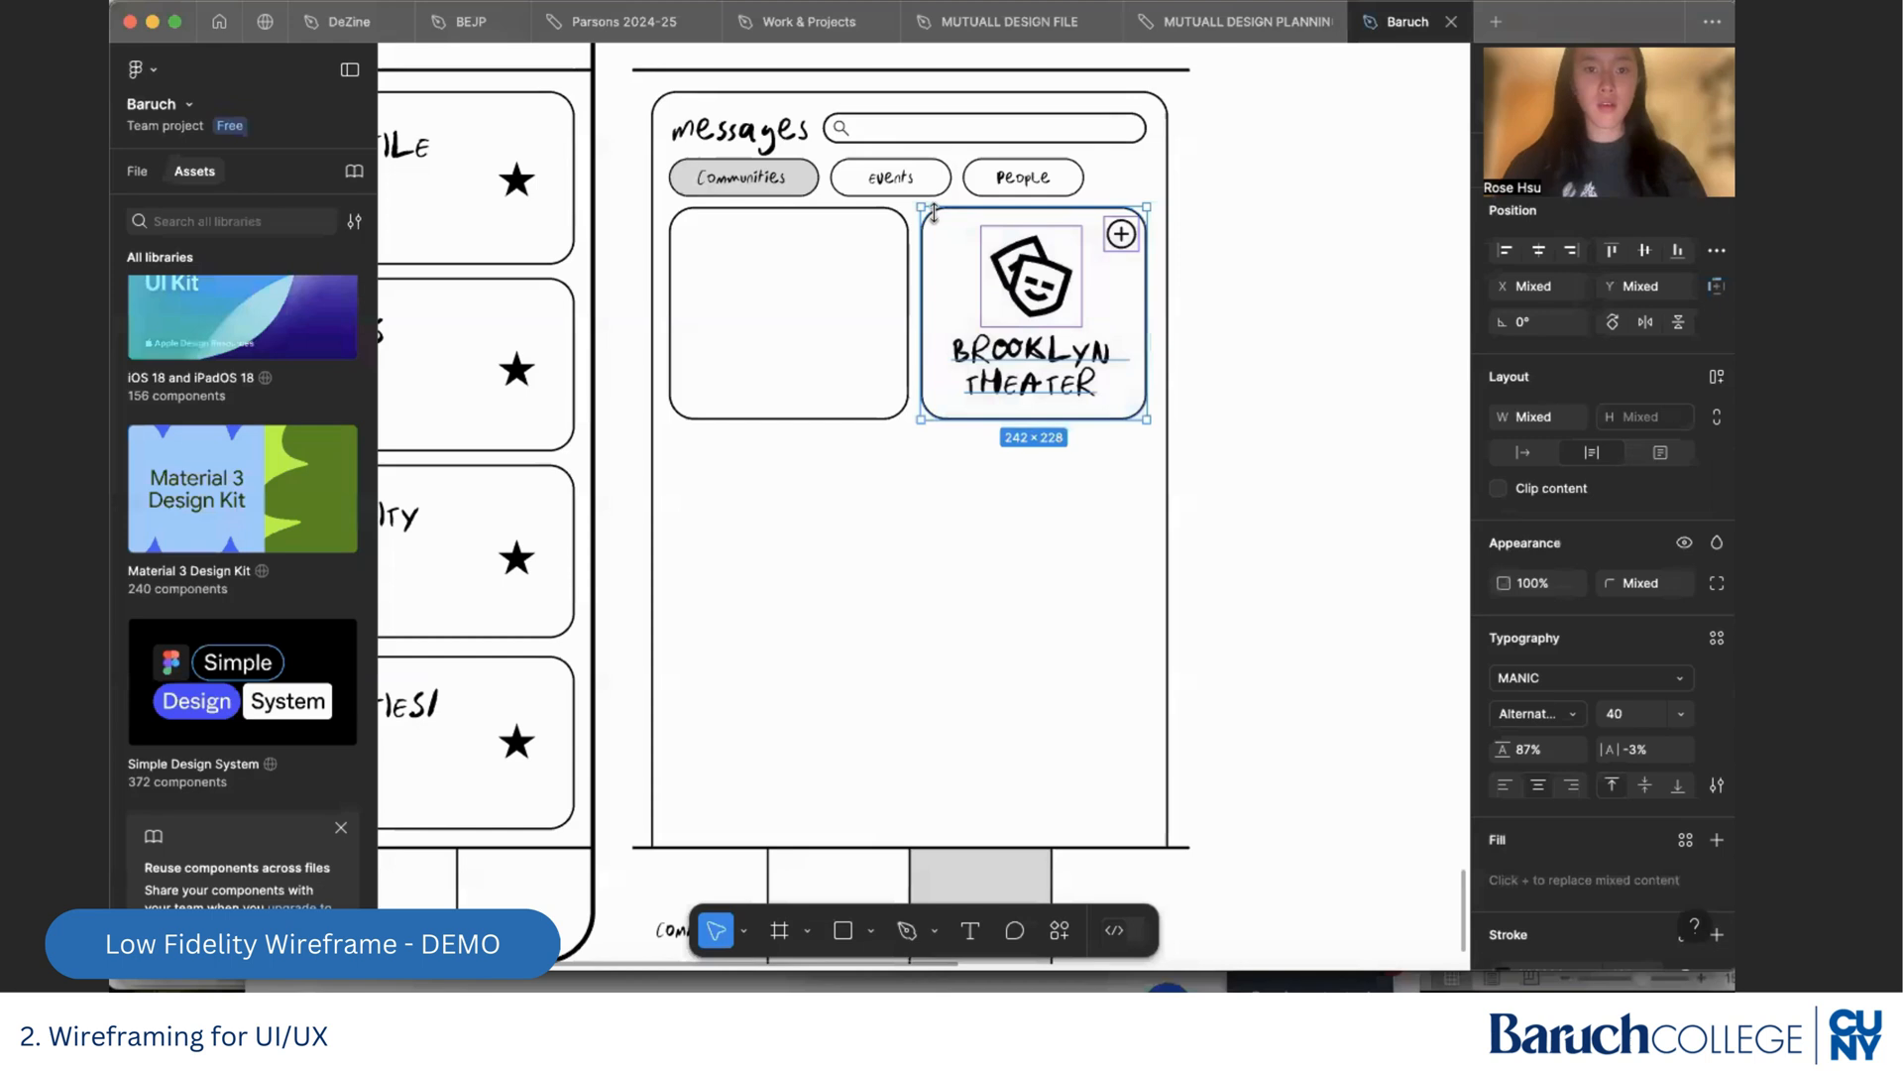
{"action": "key", "text": "Delete"}
Stretch the emptied card across the Messages screen's content area and shorten it to about 512 × 177
{"action": "left_click", "coordinate": [908, 340]}
{"action": "left_click_drag", "start_coordinate": [904, 337], "coordinate": [1145, 375]}
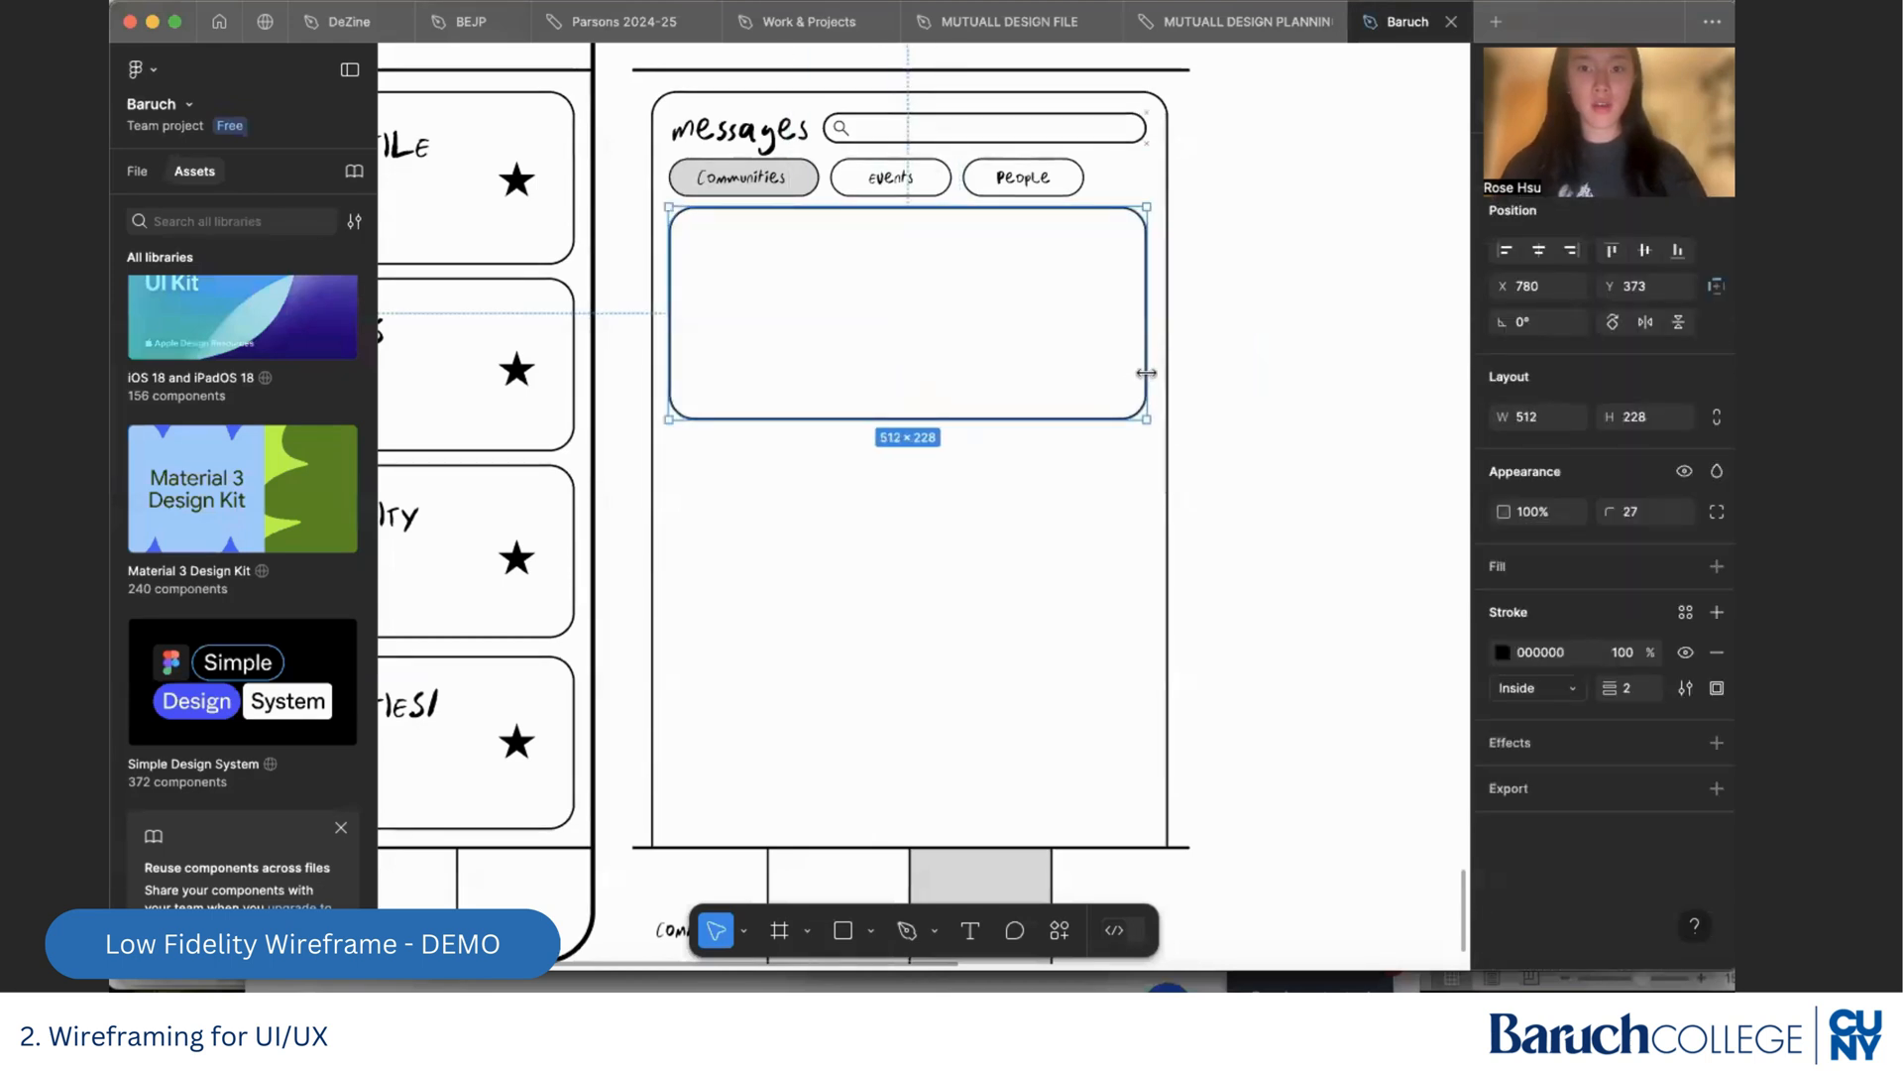
{"action": "left_click_drag", "start_coordinate": [1075, 418], "coordinate": [1076, 370]}
{"action": "left_click", "coordinate": [1057, 430]}
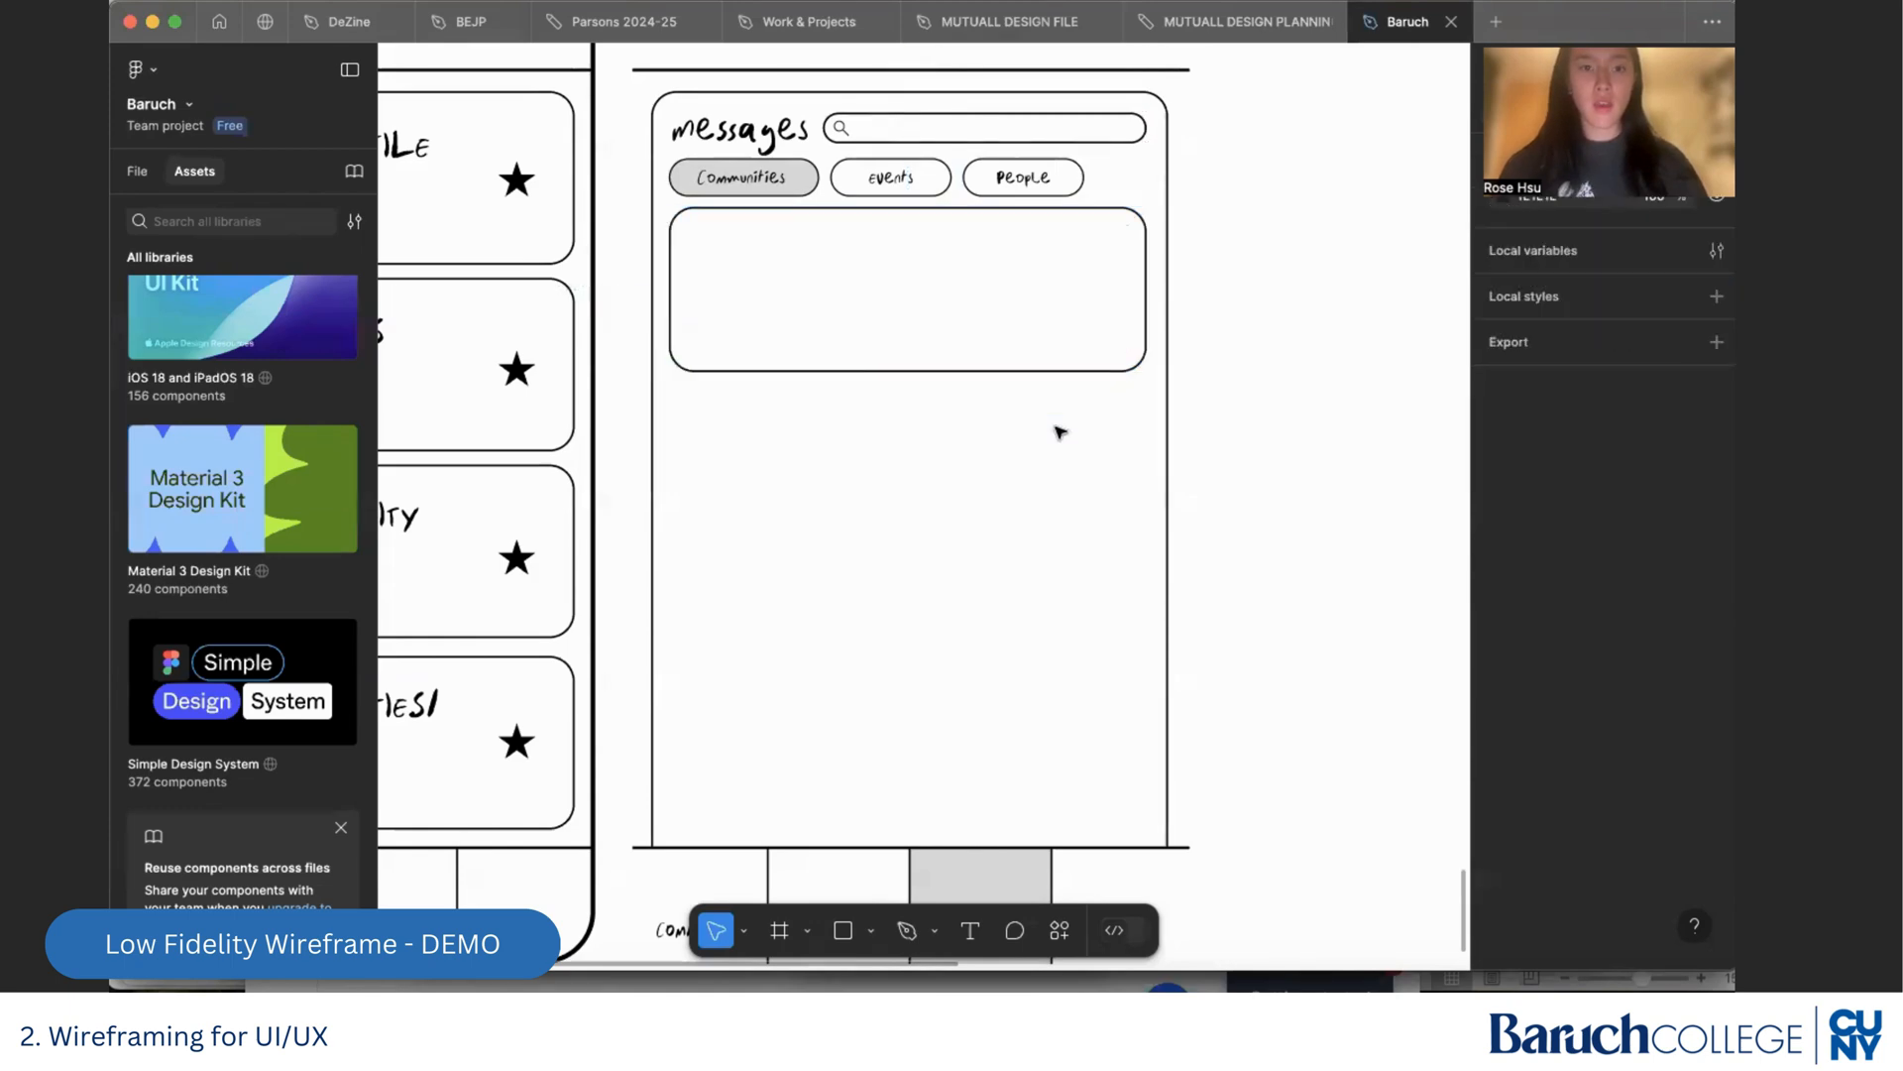
Select the soccer icon and title of the East NY Soccer card on Frame 3's Discover screen
{"action": "scroll", "coordinate": [1058, 432], "scroll_direction": "down", "scroll_amount": 5}
{"action": "scroll", "coordinate": [1060, 436], "scroll_direction": "up", "scroll_amount": 10}
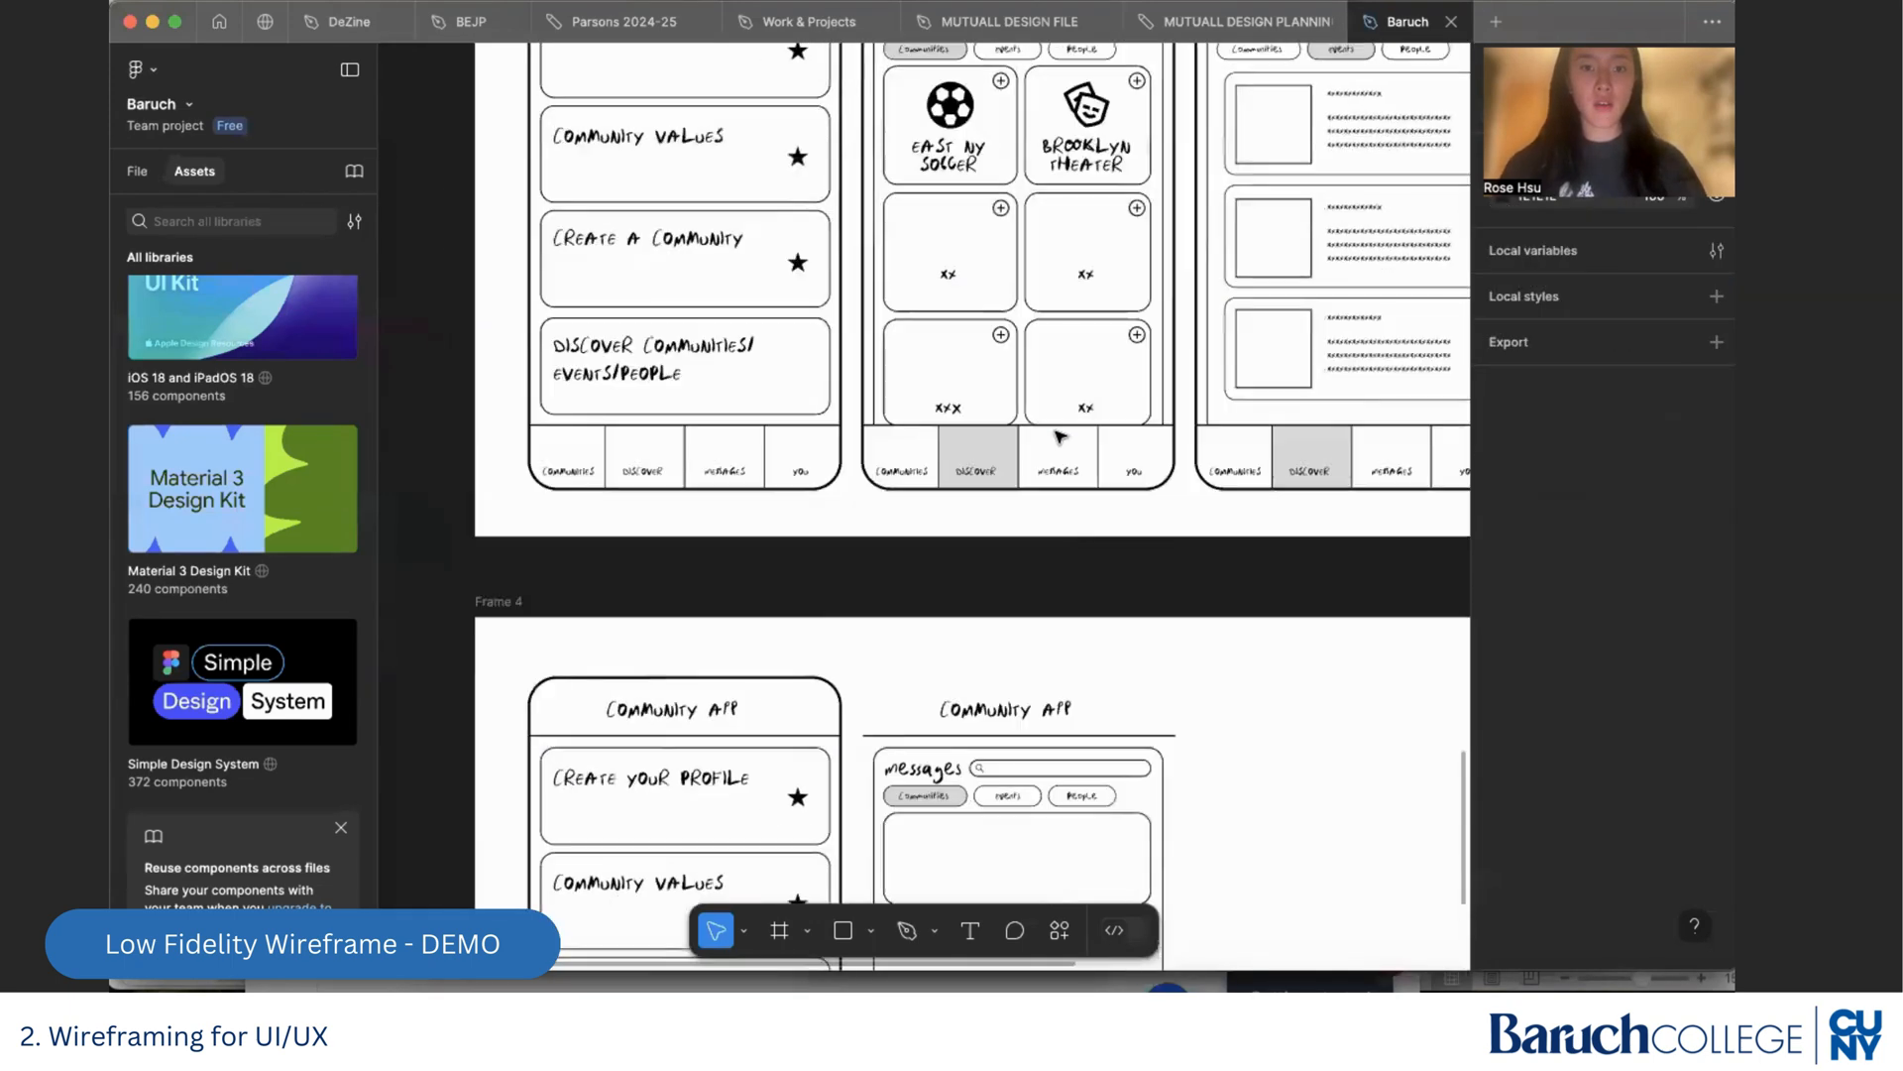
{"action": "left_click", "coordinate": [958, 302]}
{"action": "left_click", "coordinate": [946, 262], "text": "shift"}
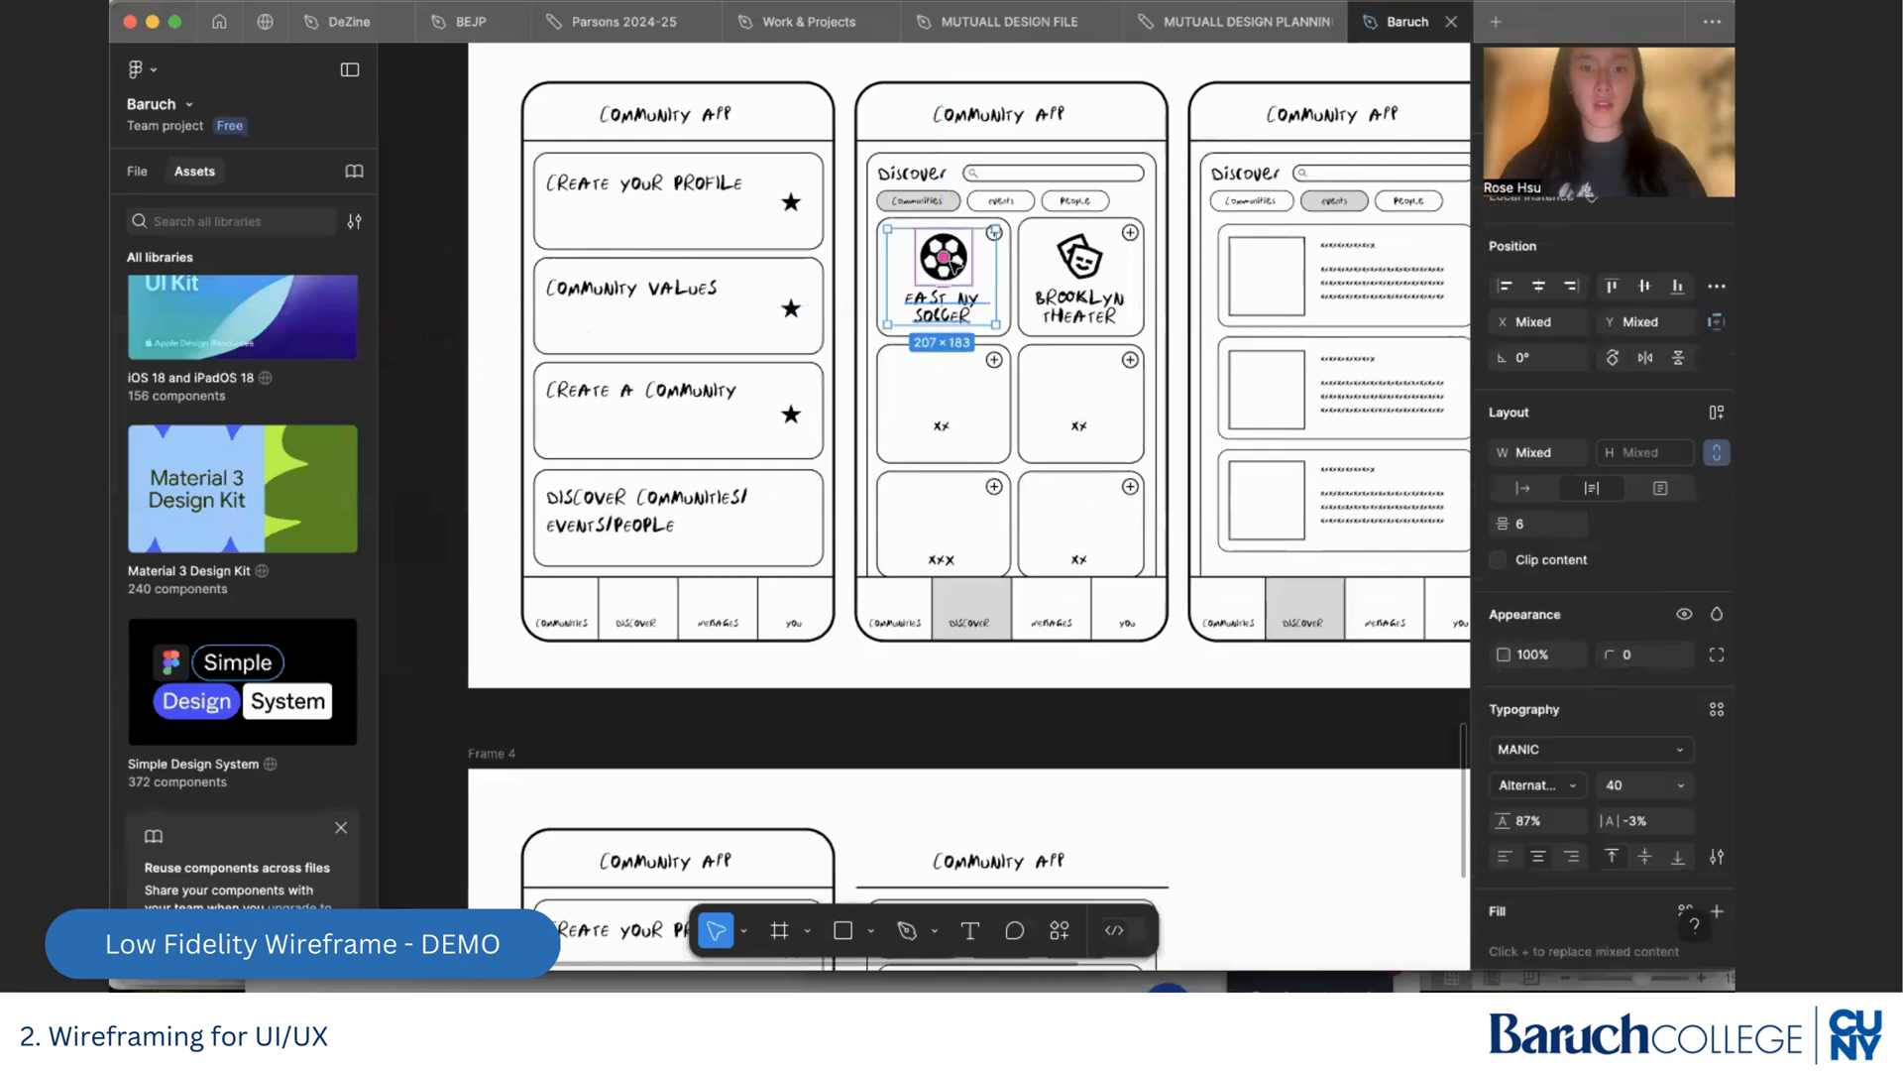
{"action": "scroll", "coordinate": [947, 261], "scroll_direction": "down", "scroll_amount": 10}
{"action": "scroll", "coordinate": [946, 446], "scroll_direction": "up", "scroll_amount": 3}
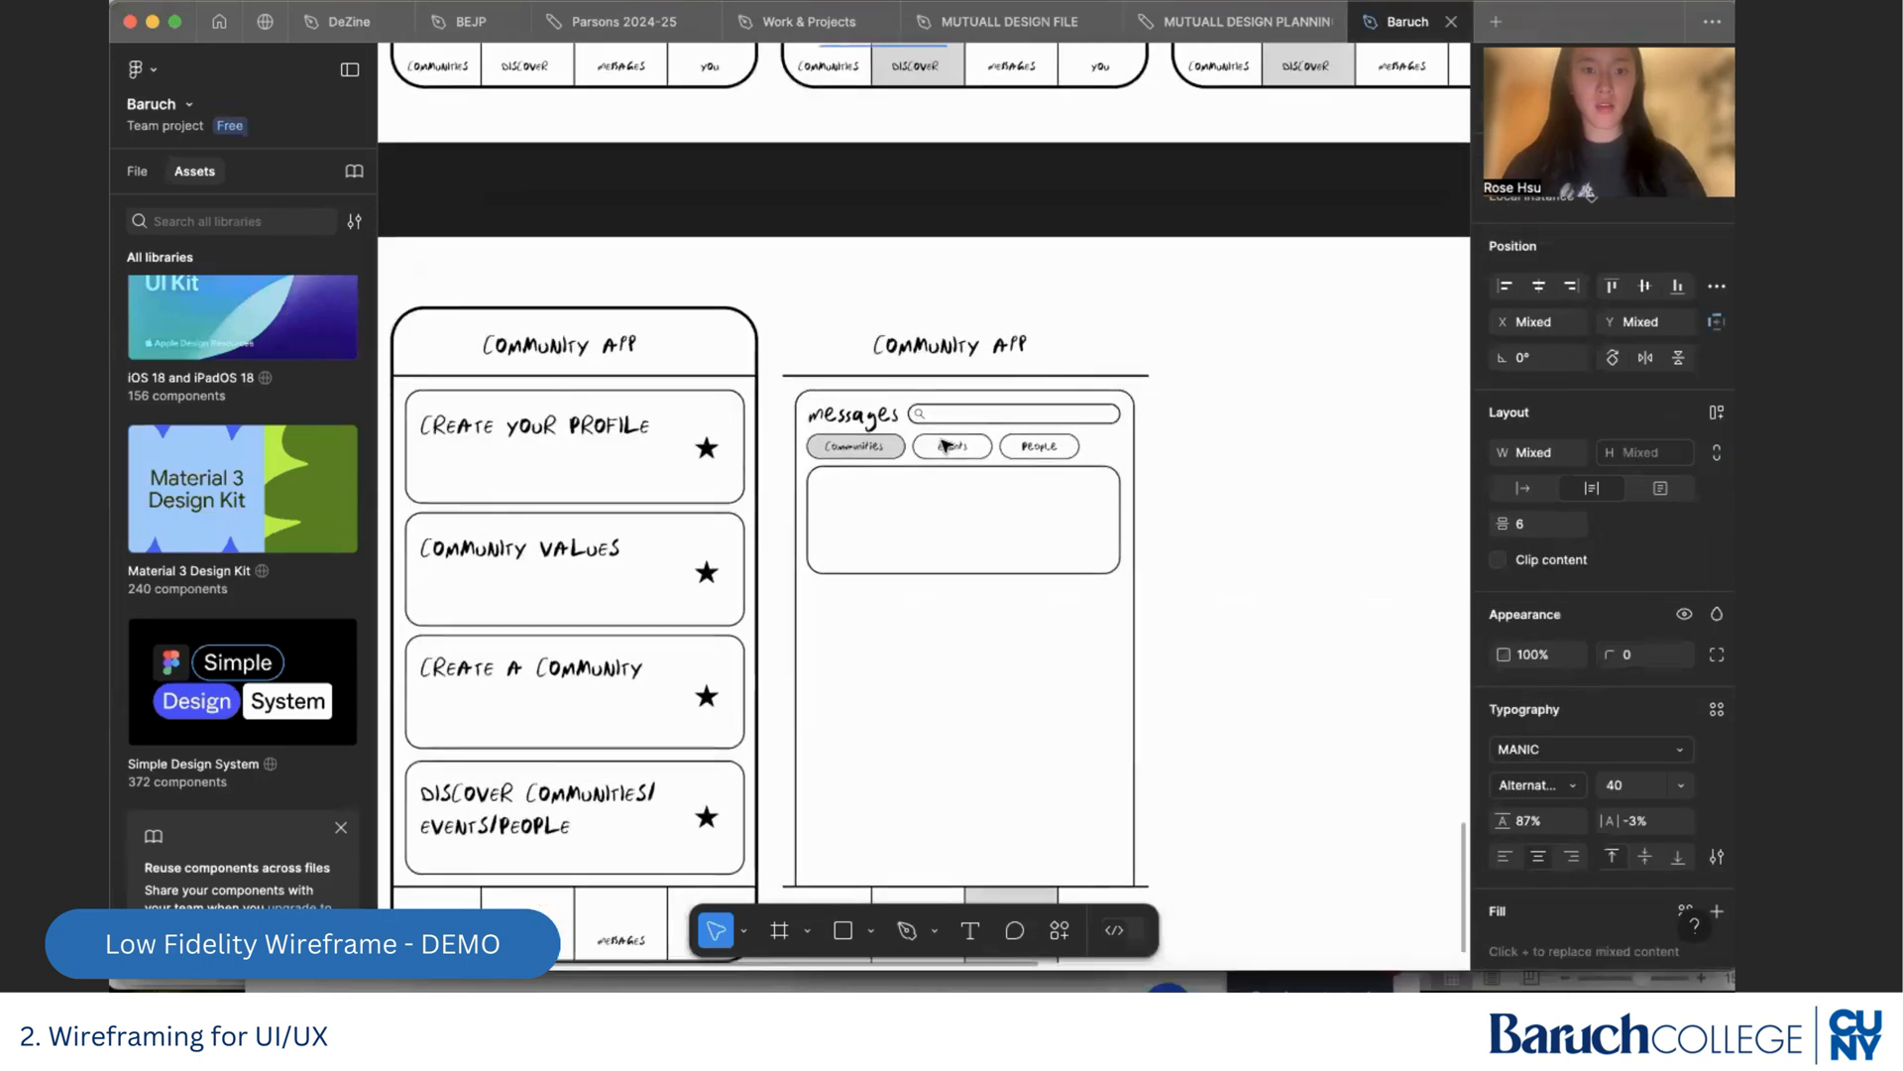
Undo the card resizing and all the card and phone outline deletions on the Messages screen
{"action": "key", "text": "super+z"}
{"action": "key", "text": "super+z"}
{"action": "key", "text": "super+z"}
{"action": "key", "text": "super+z"}
{"action": "key", "text": "super+z"}
{"action": "key", "text": "super+z"}
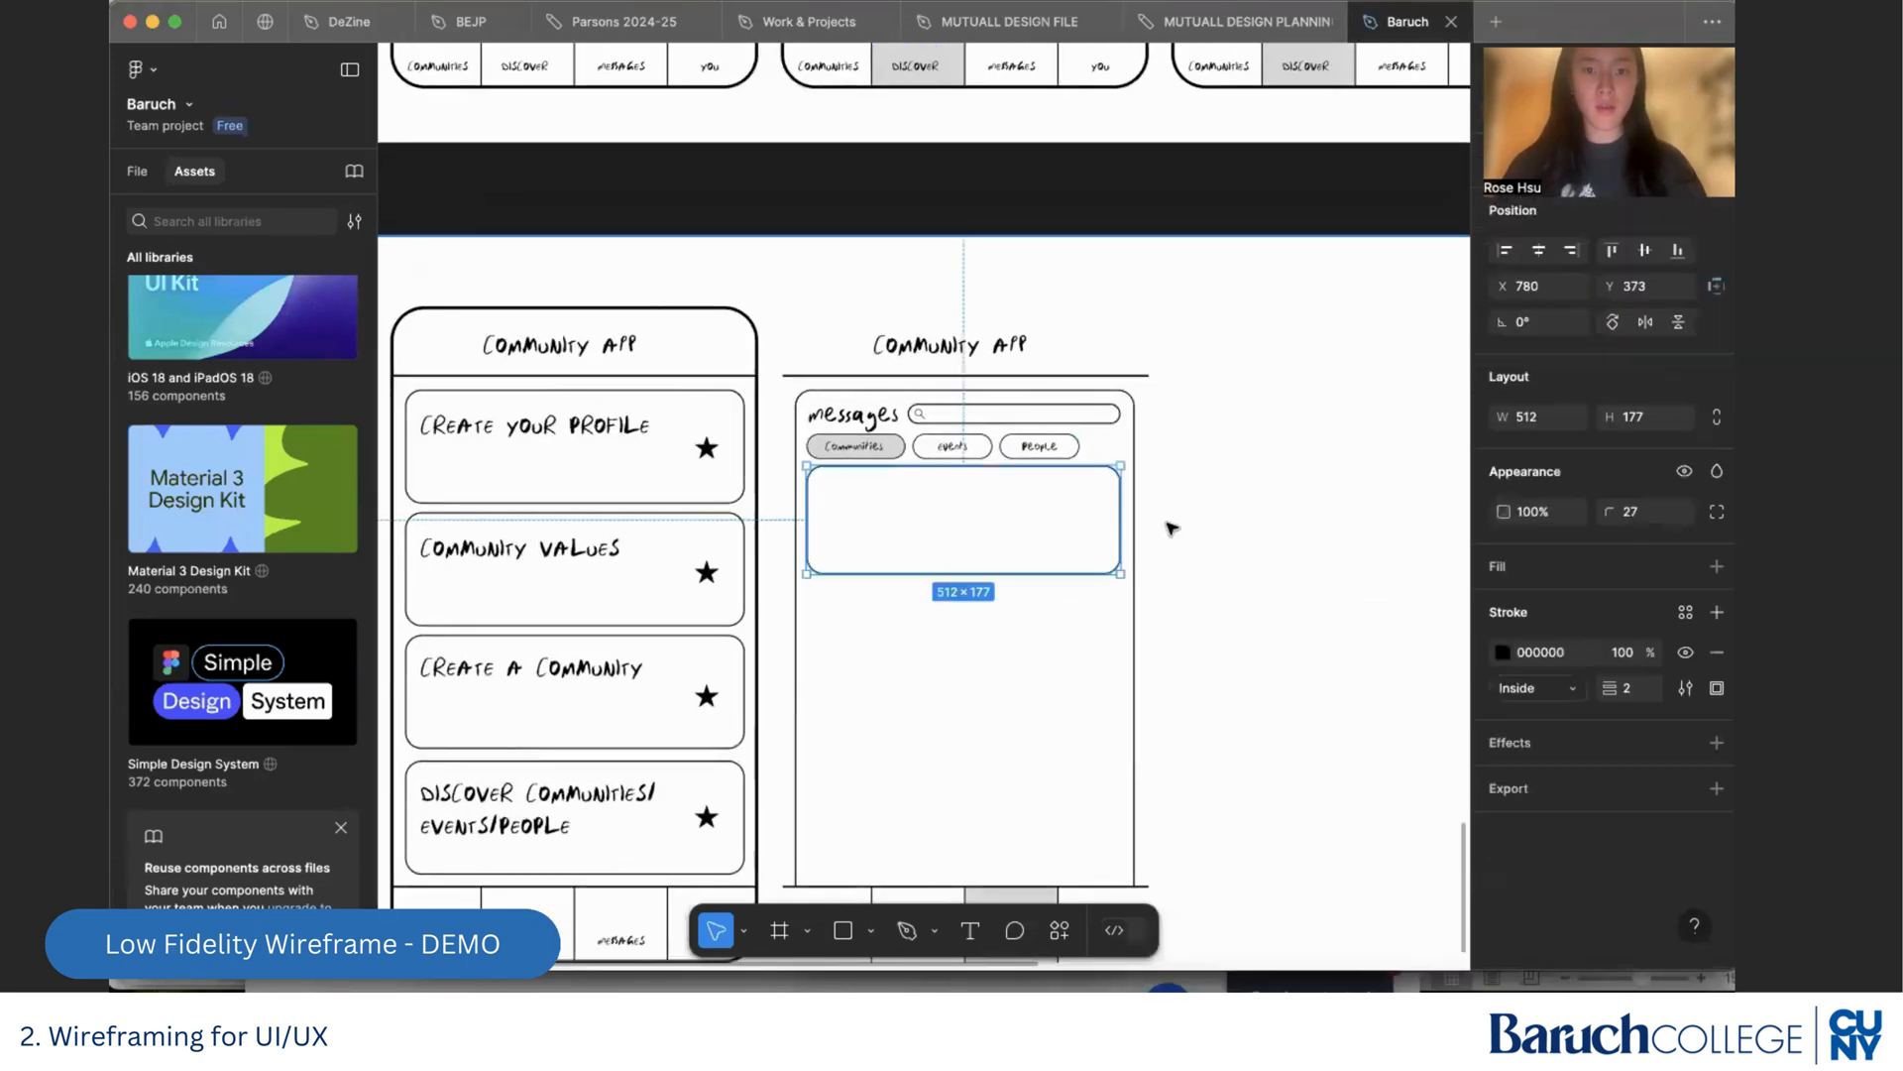
{"action": "key", "text": "super+shift+z"}
{"action": "key", "text": "super+shift+z"}
{"action": "key", "text": "super+shift+z"}
{"action": "key", "text": "super+shift+z"}
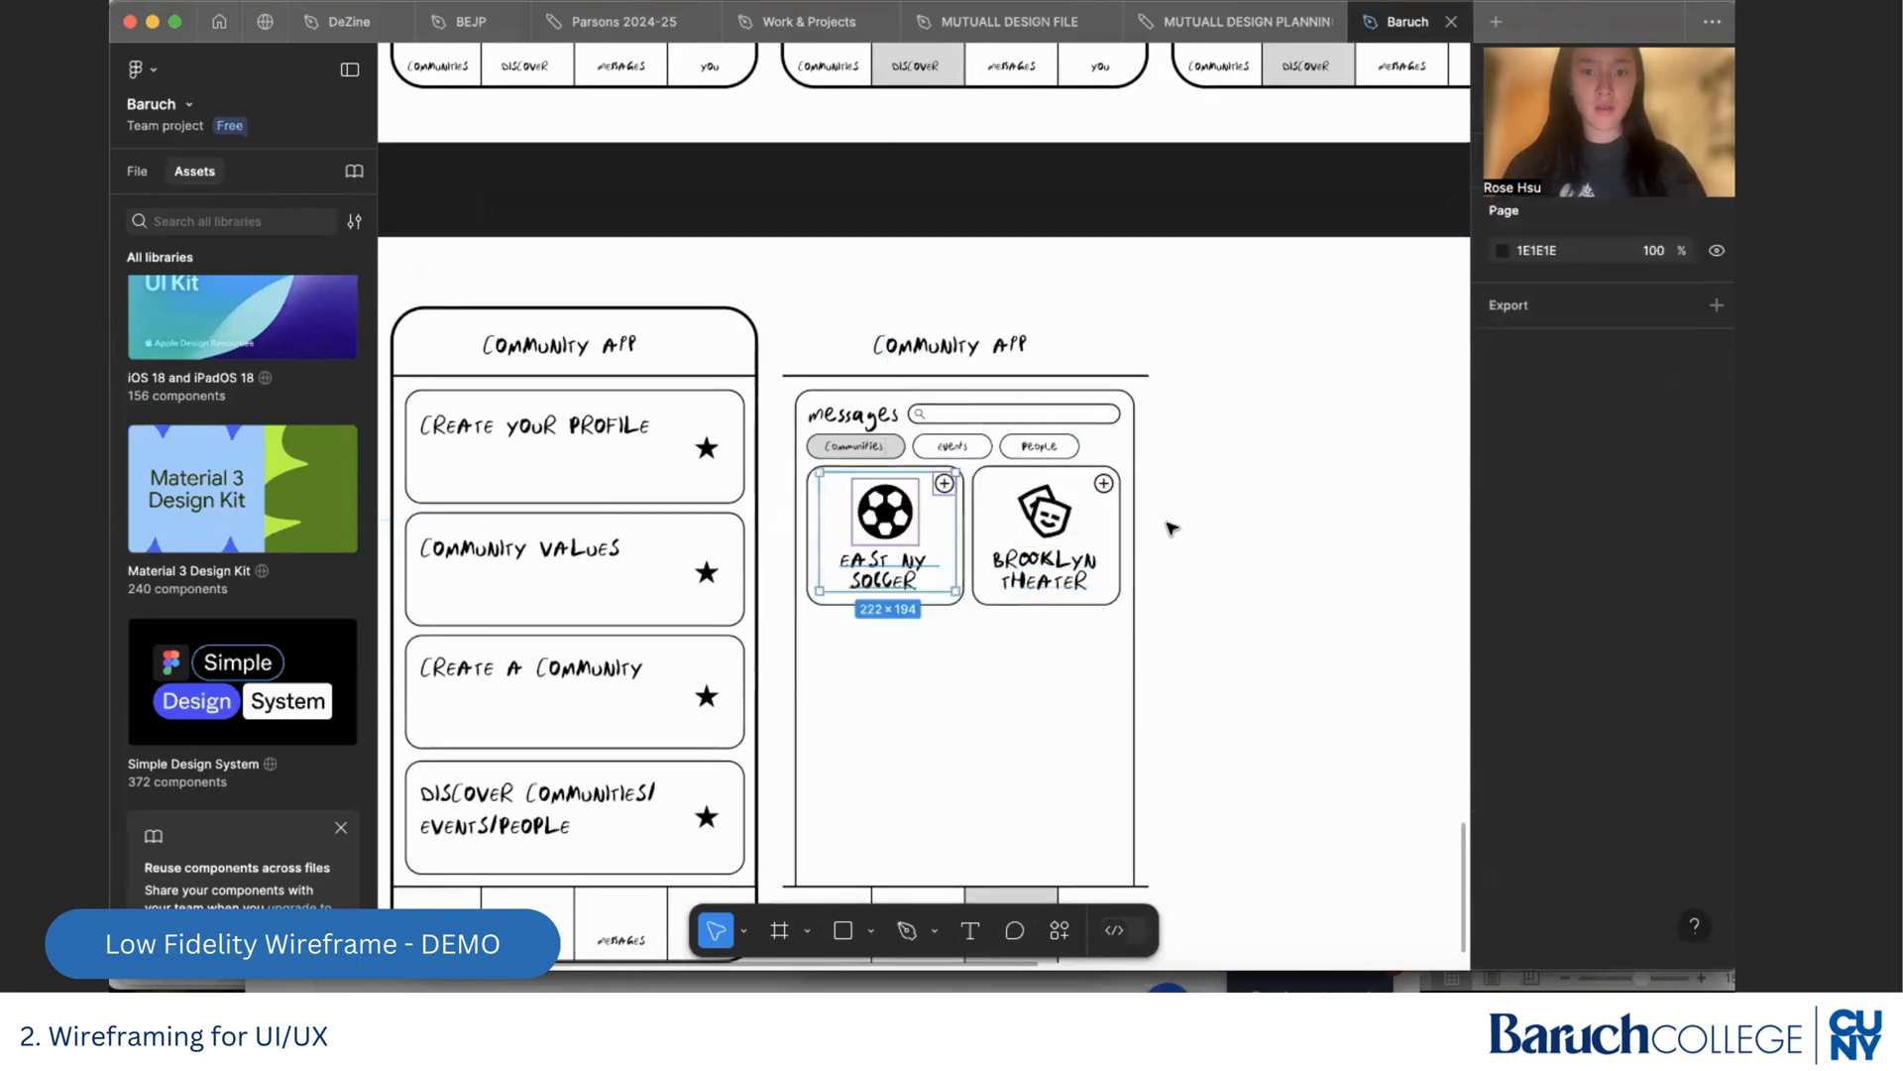
{"action": "key", "text": "super+shift+z"}
Delete the four blank cards below East NY Soccer and Brooklyn Theater on the Messages screen, leaving the phone outline out of the selection
{"action": "scroll", "coordinate": [1173, 543], "scroll_direction": "up", "scroll_amount": 3}
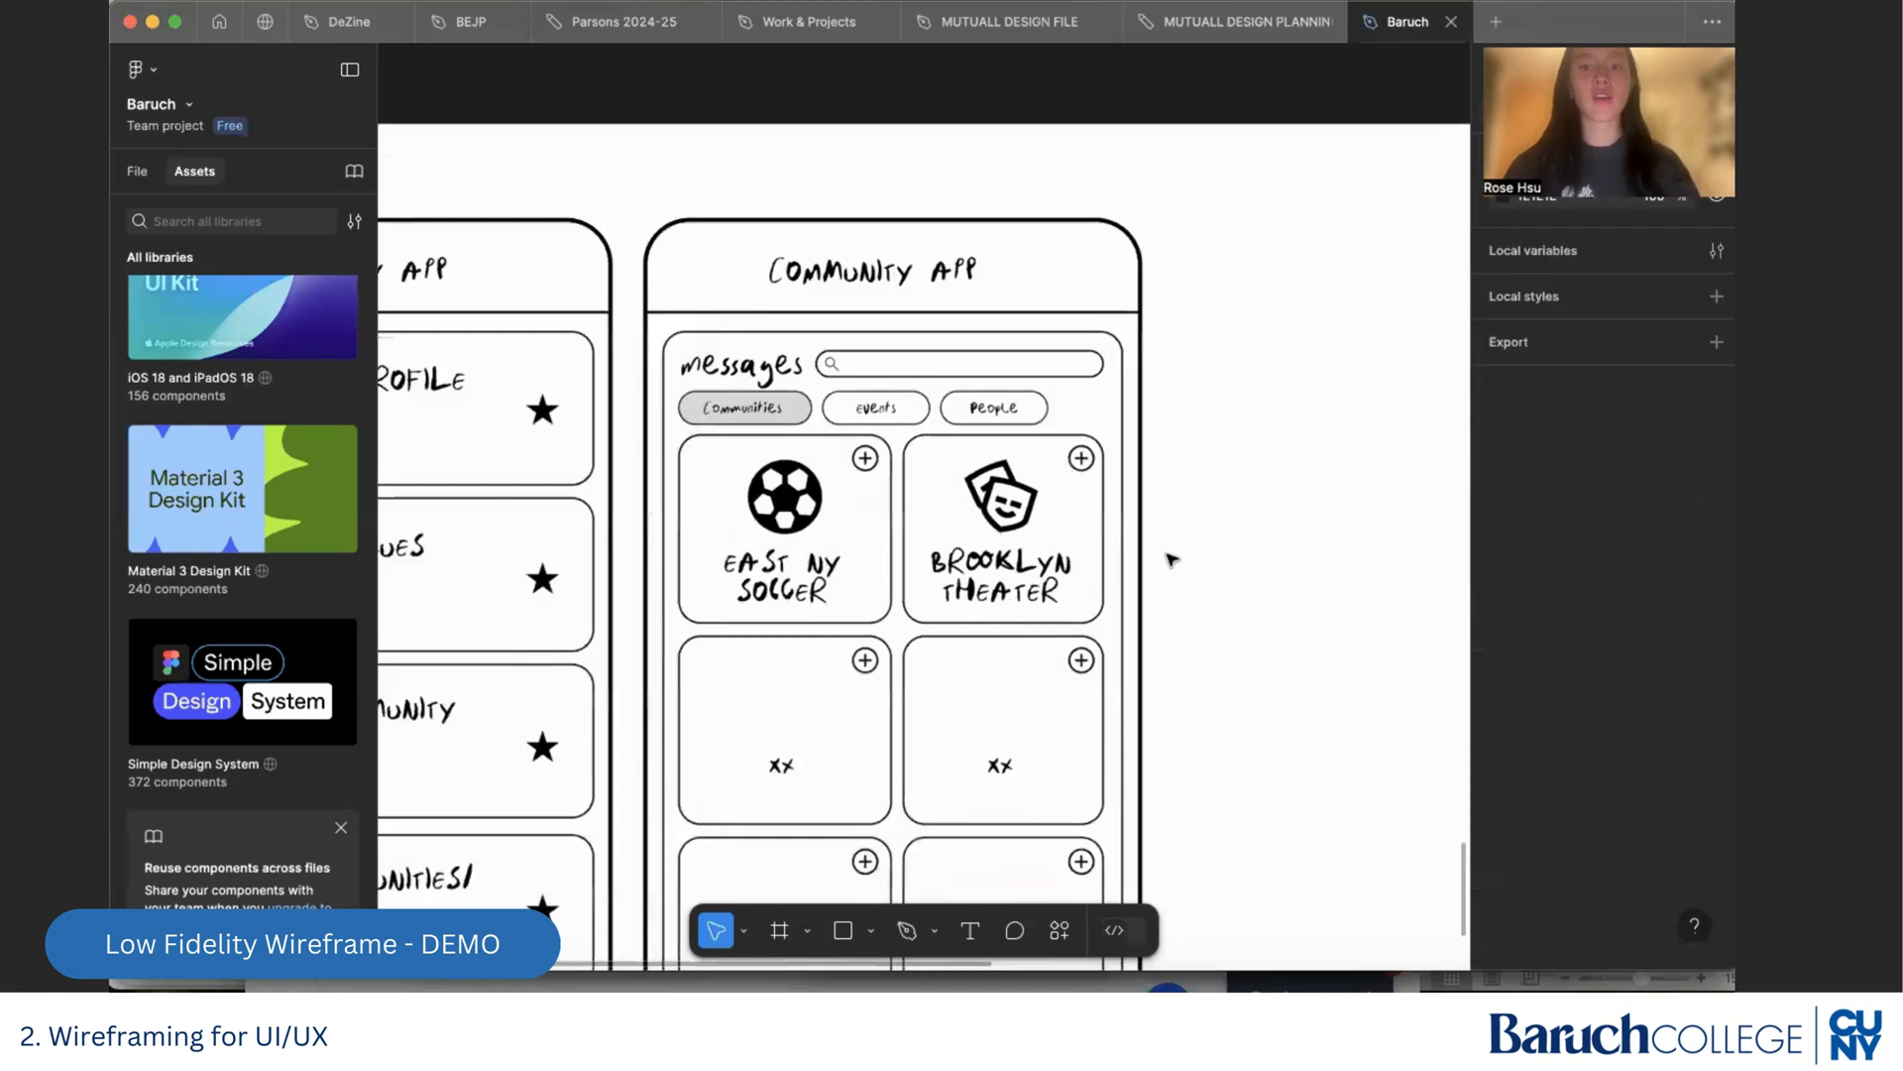
{"action": "scroll", "coordinate": [1172, 555], "scroll_direction": "down", "scroll_amount": 2}
{"action": "scroll", "coordinate": [1171, 560], "scroll_direction": "down", "scroll_amount": 2}
{"action": "left_click", "coordinate": [1094, 793]}
{"action": "left_click", "coordinate": [1112, 825]}
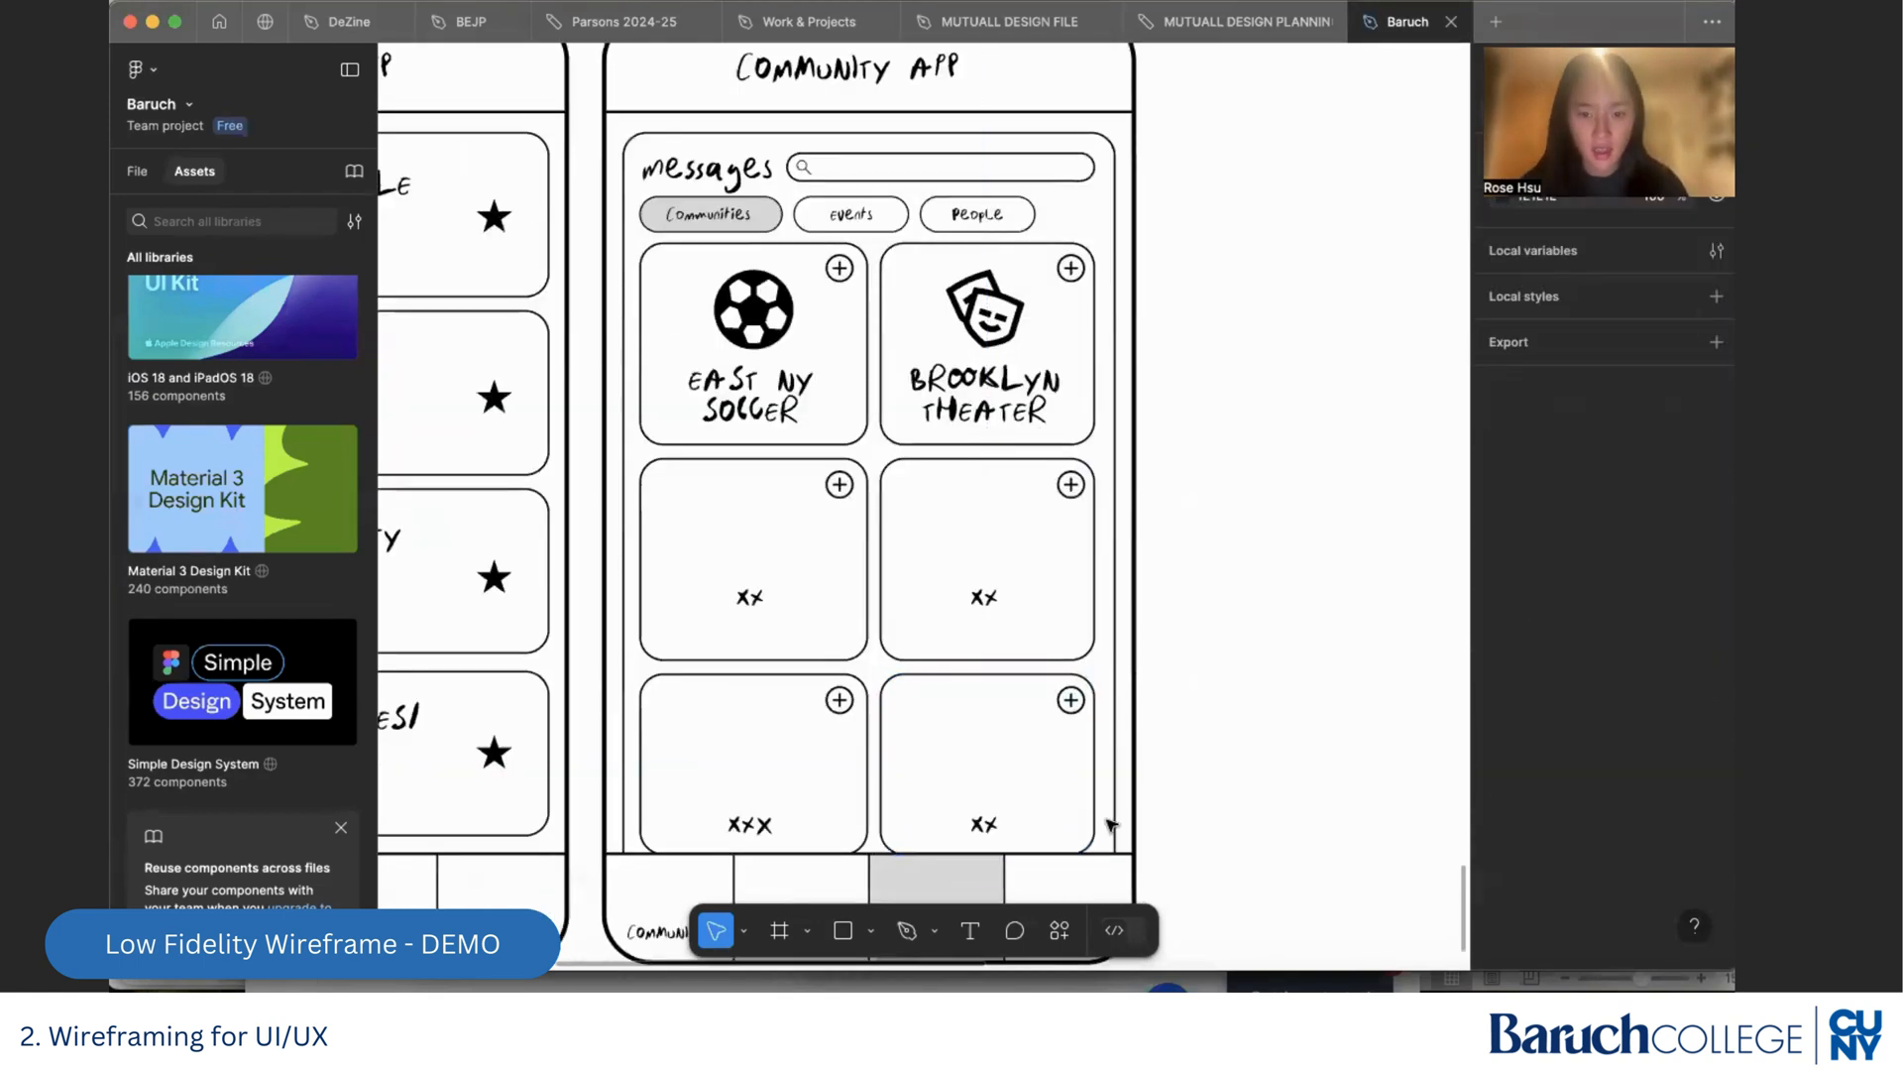
{"action": "left_click_drag", "start_coordinate": [1111, 825], "coordinate": [638, 454]}
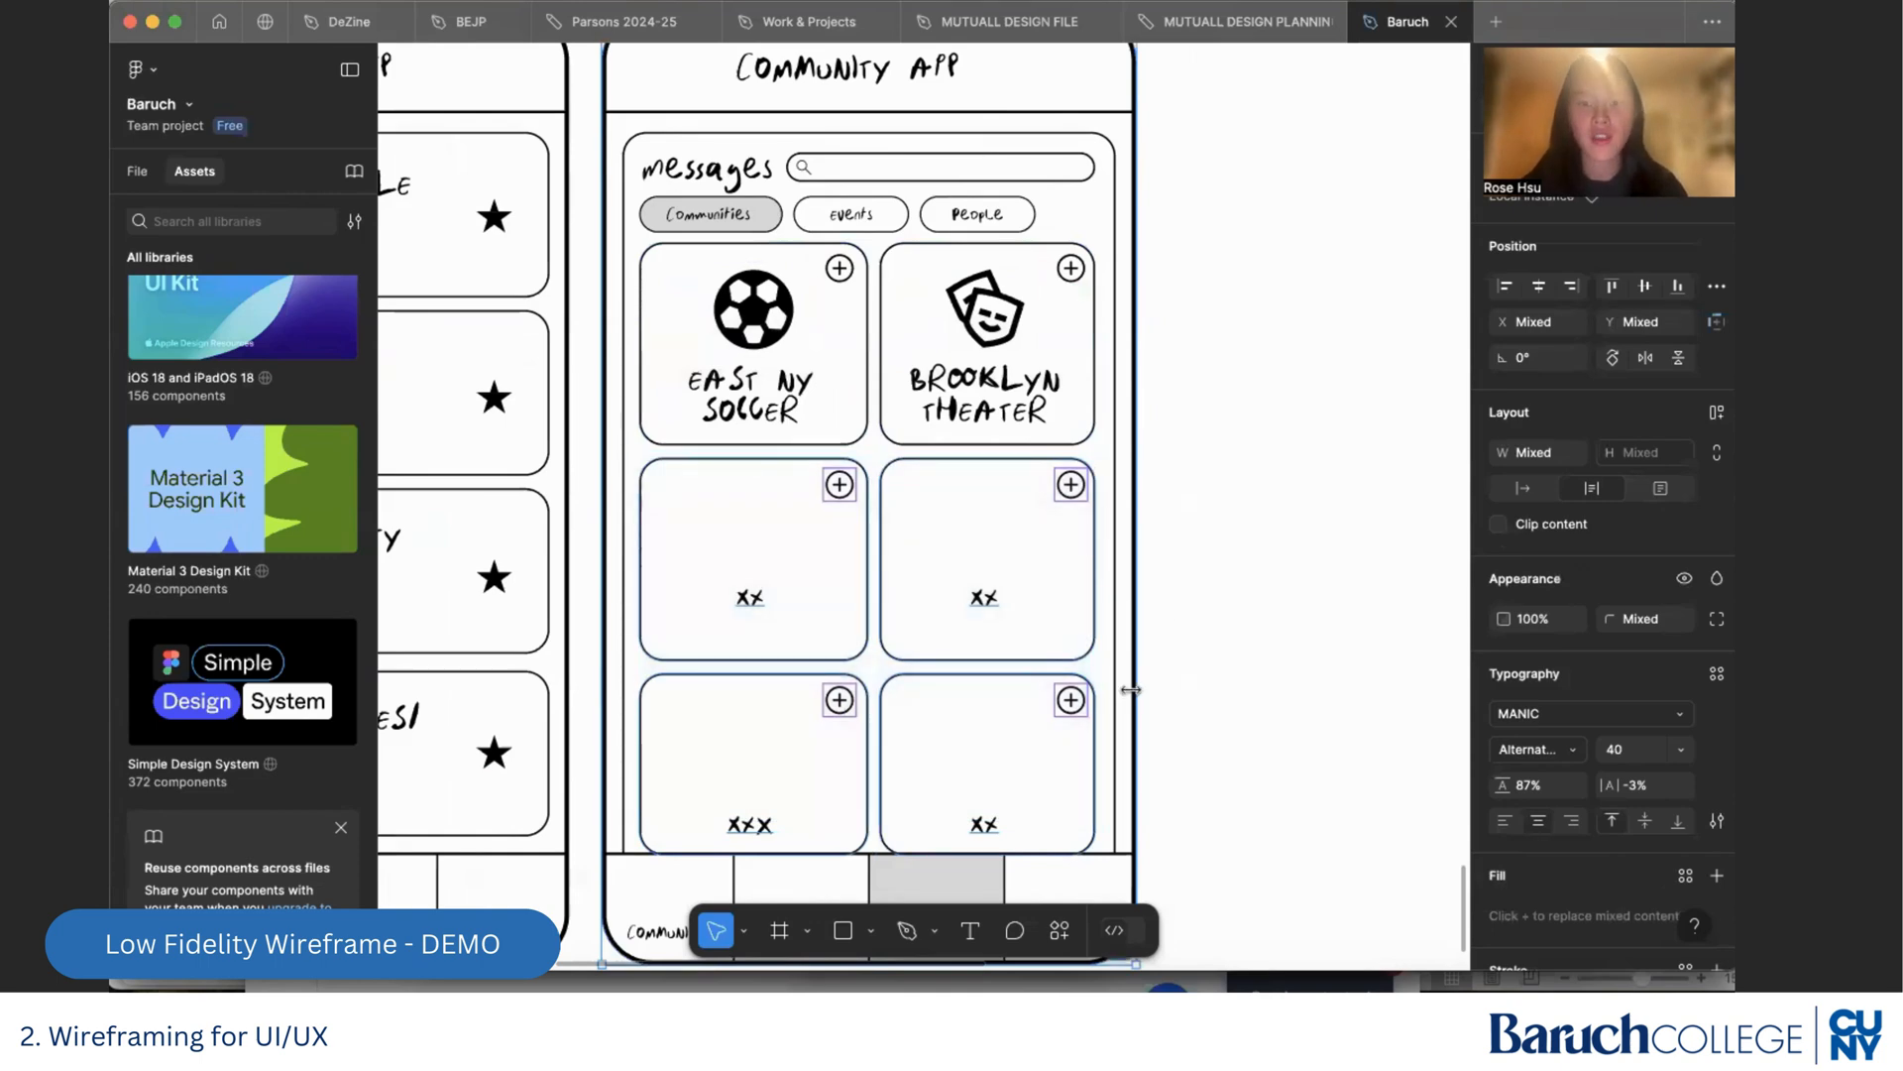
{"action": "scroll", "coordinate": [1138, 714], "scroll_direction": "up", "scroll_amount": 3}
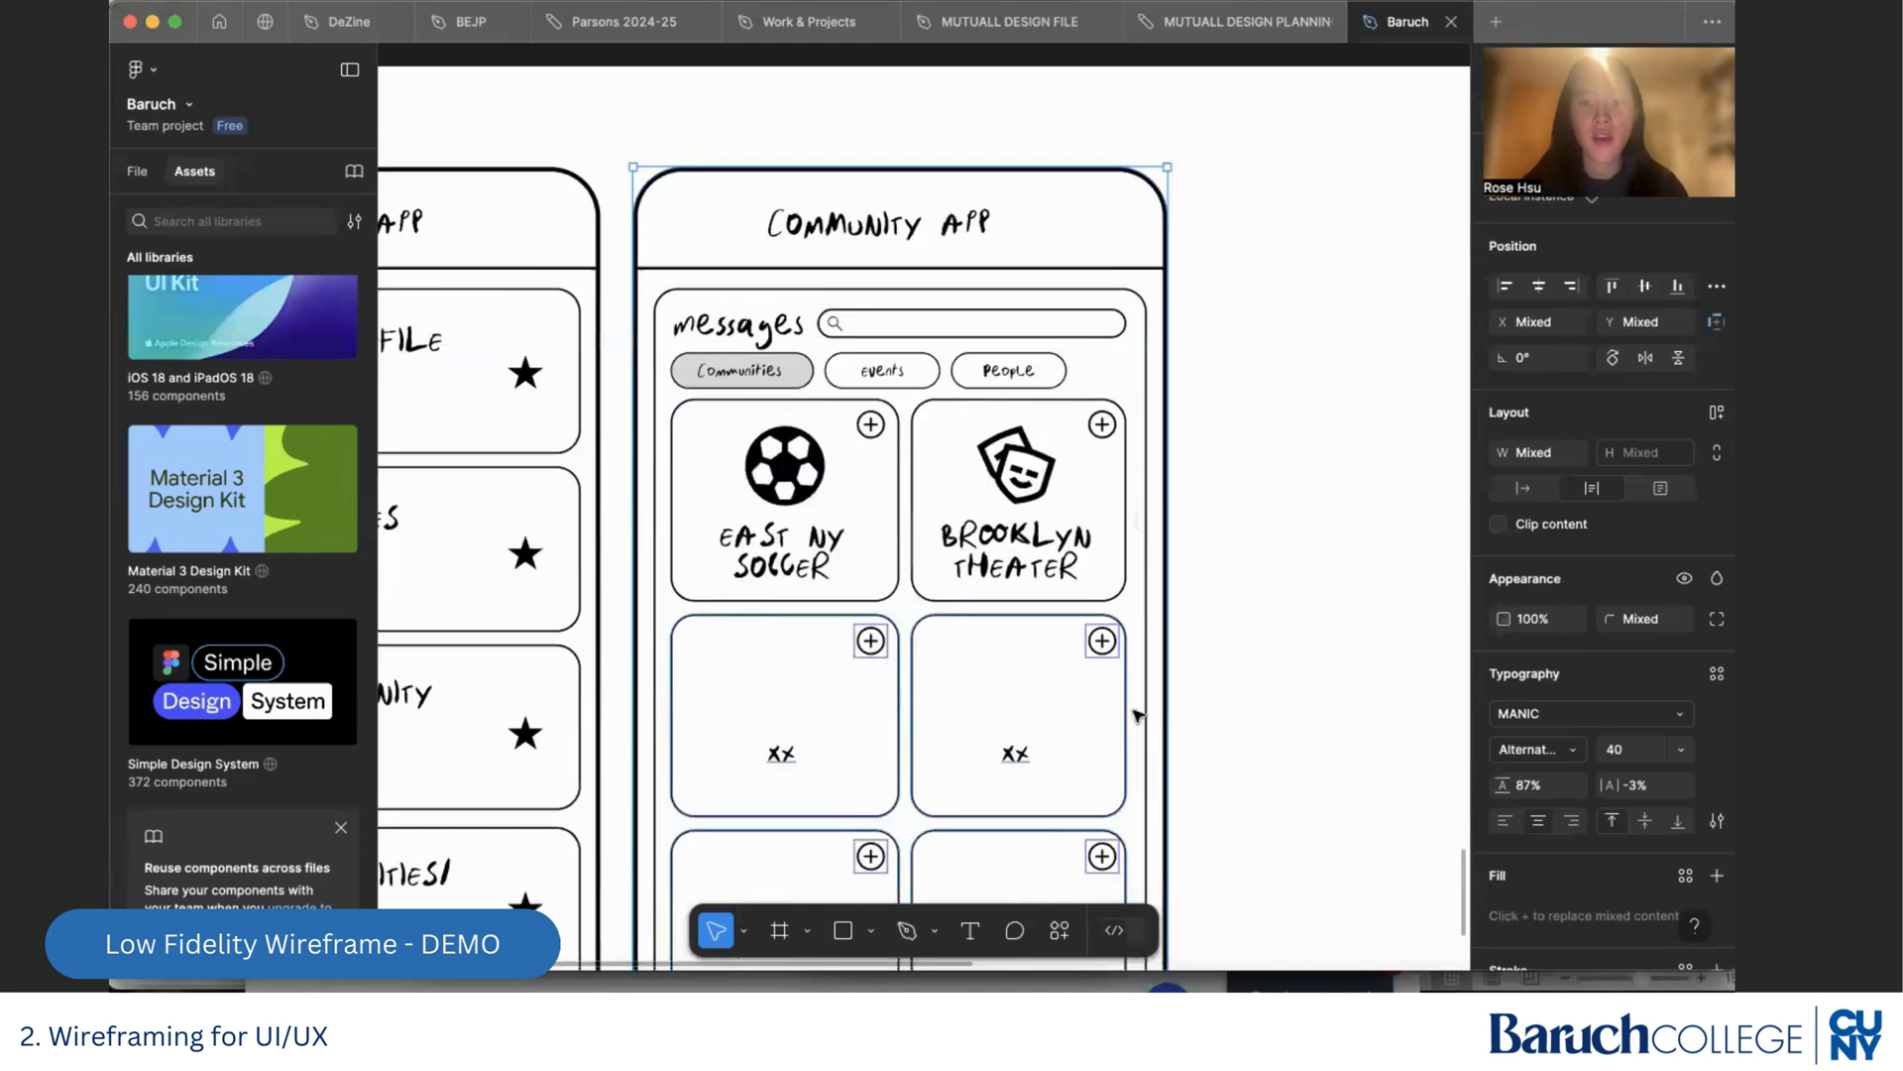
{"action": "left_click", "coordinate": [1173, 231], "text": "shift"}
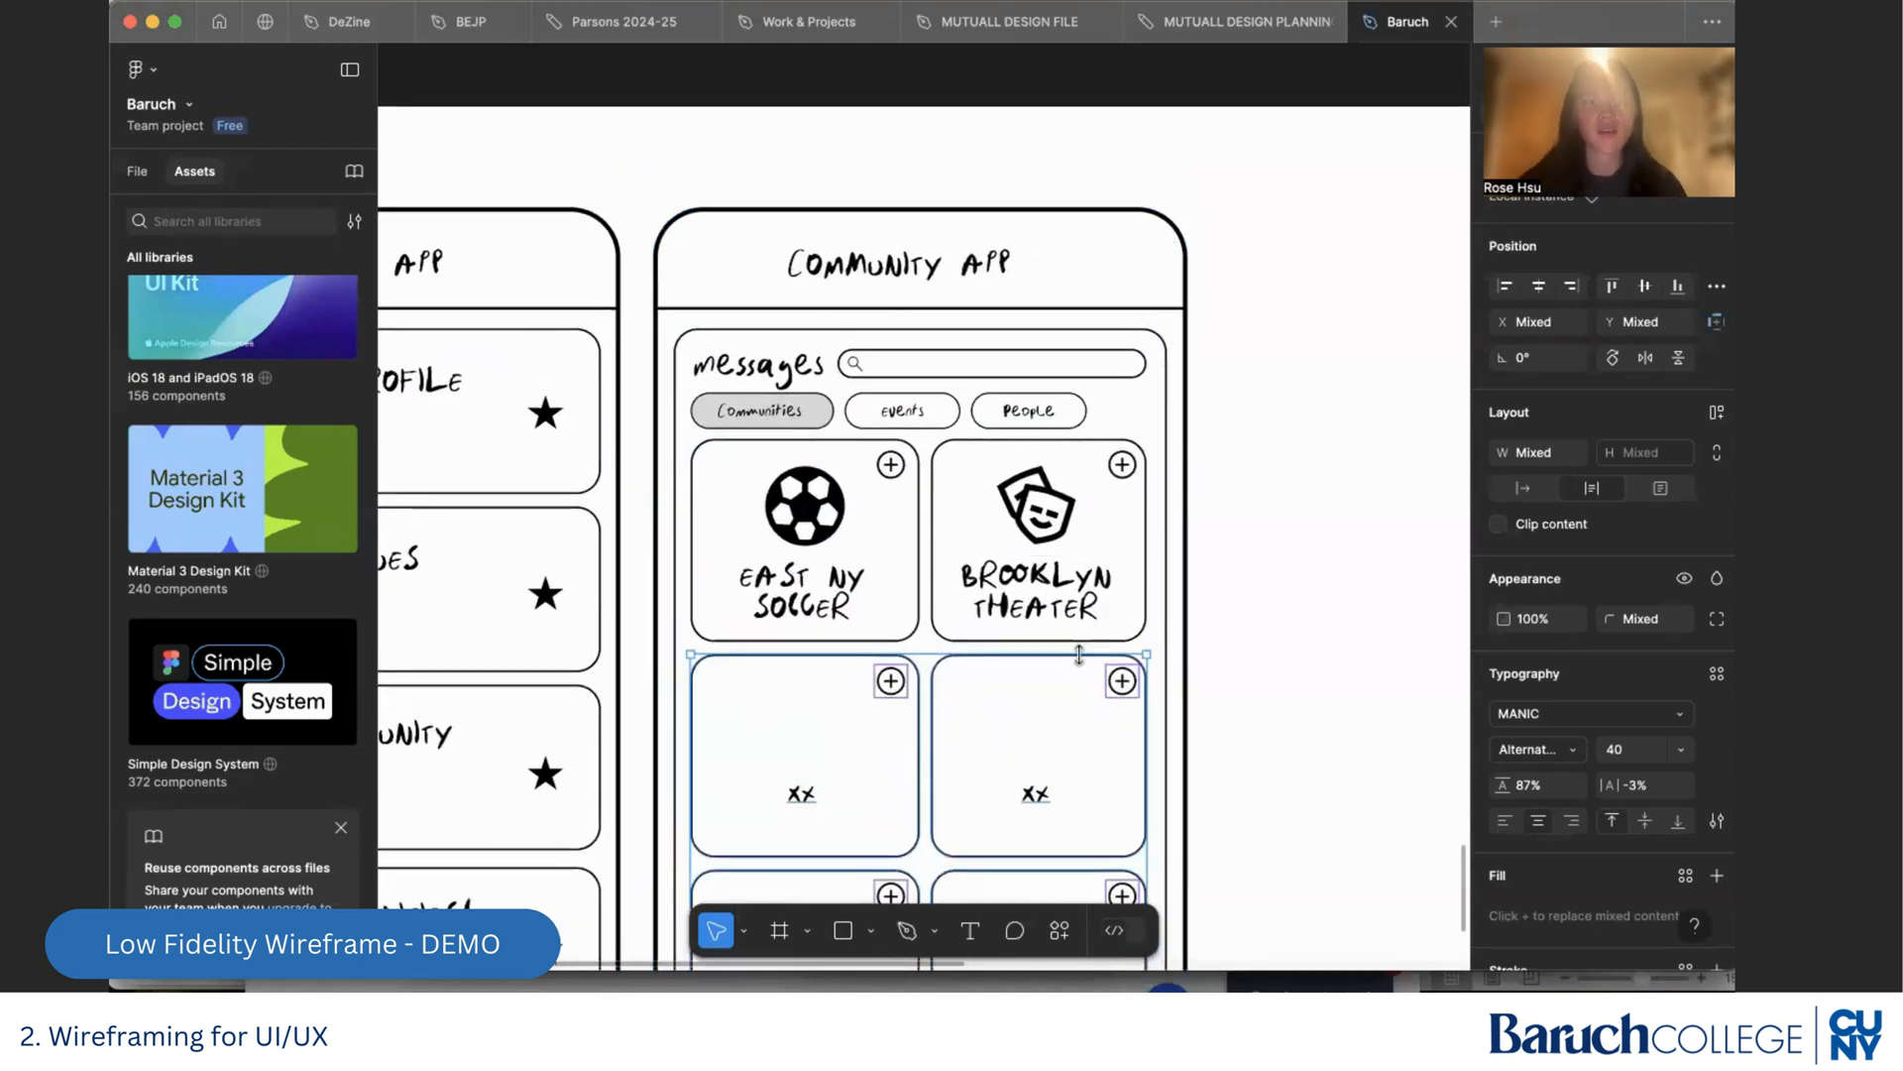
{"action": "key", "text": "Delete"}
Lock the outer phone outline of the Messages screen in Frame 4's layers
{"action": "left_click", "coordinate": [1162, 220]}
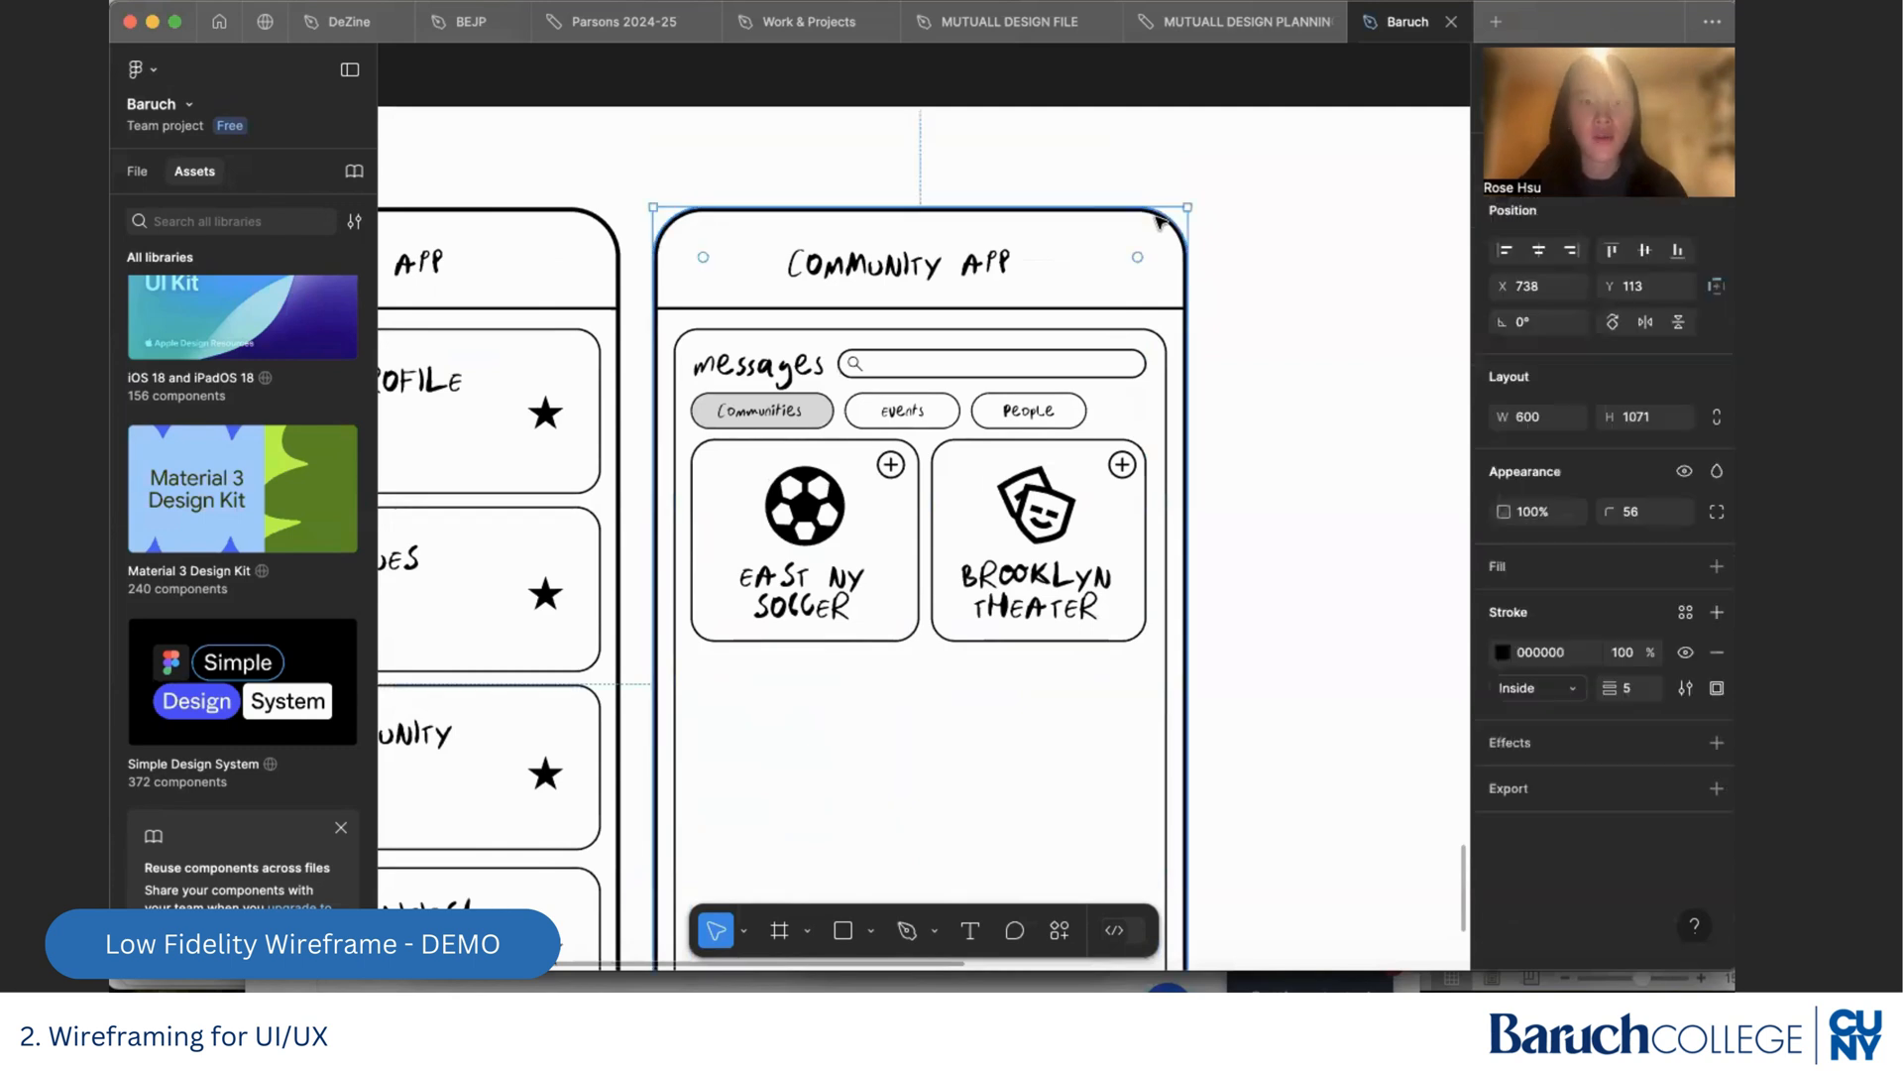
{"action": "left_click", "coordinate": [138, 172]}
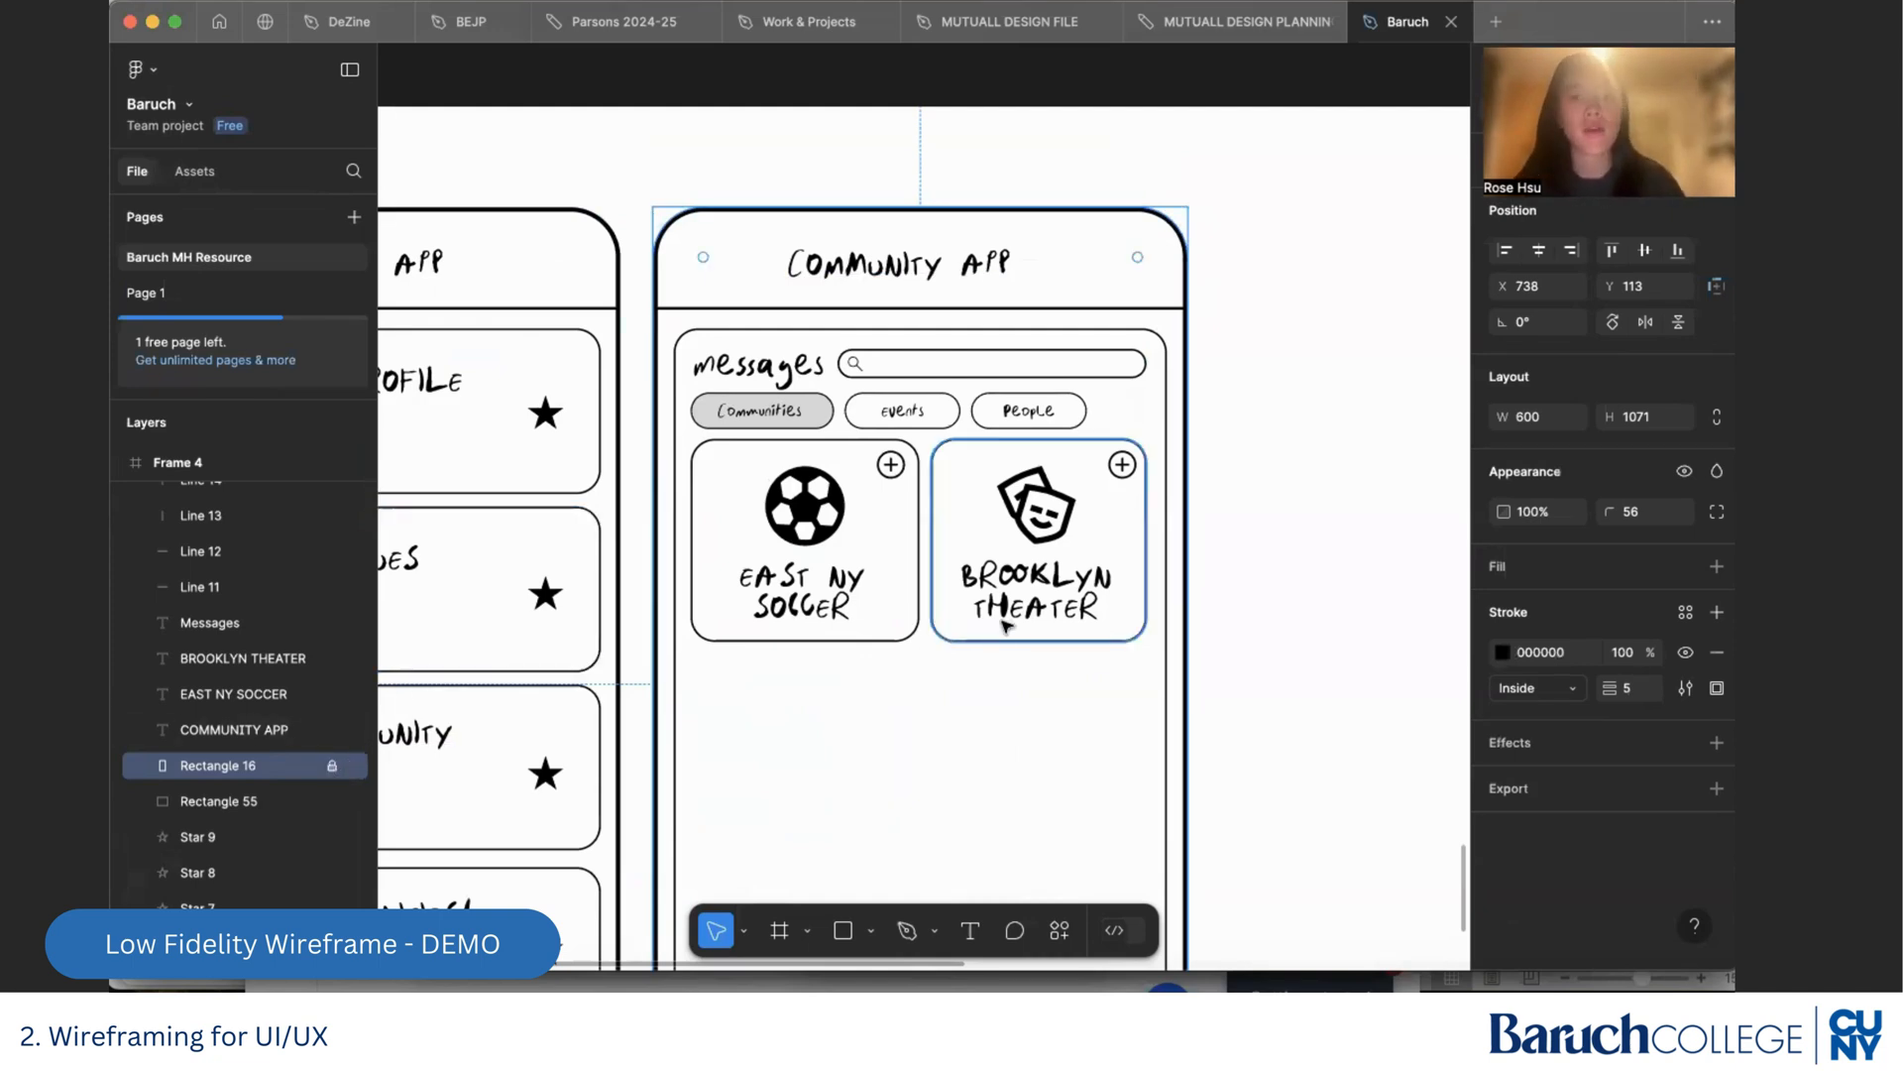
Move the Brooklyn Theater card with its icons and title straight down, clear of the East NY Soccer card's row
{"action": "left_click", "coordinate": [1213, 567]}
{"action": "left_click", "coordinate": [1150, 671]}
{"action": "left_click", "coordinate": [1345, 644]}
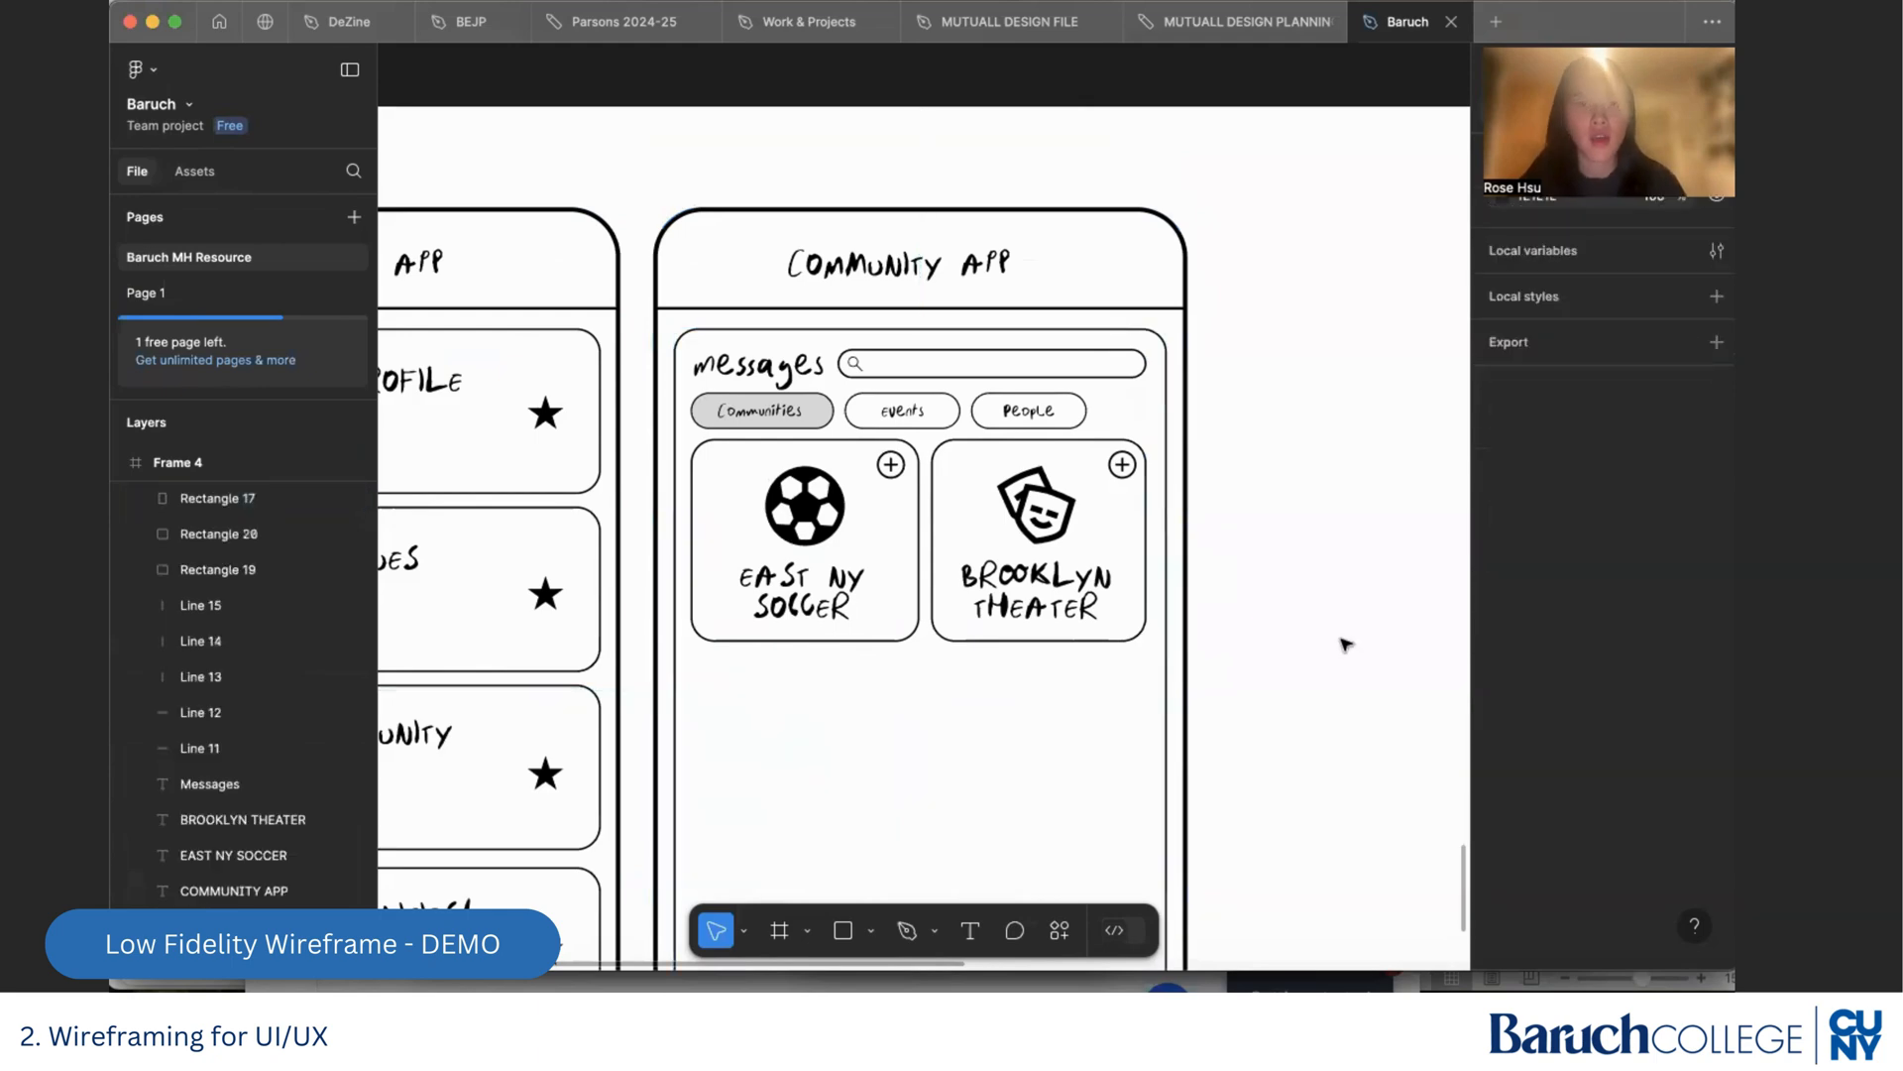
{"action": "scroll", "coordinate": [1153, 625], "scroll_direction": "down", "scroll_amount": 3}
{"action": "scroll", "coordinate": [1151, 616], "scroll_direction": "up", "scroll_amount": 6}
{"action": "scroll", "coordinate": [1151, 616], "scroll_direction": "down", "scroll_amount": 4}
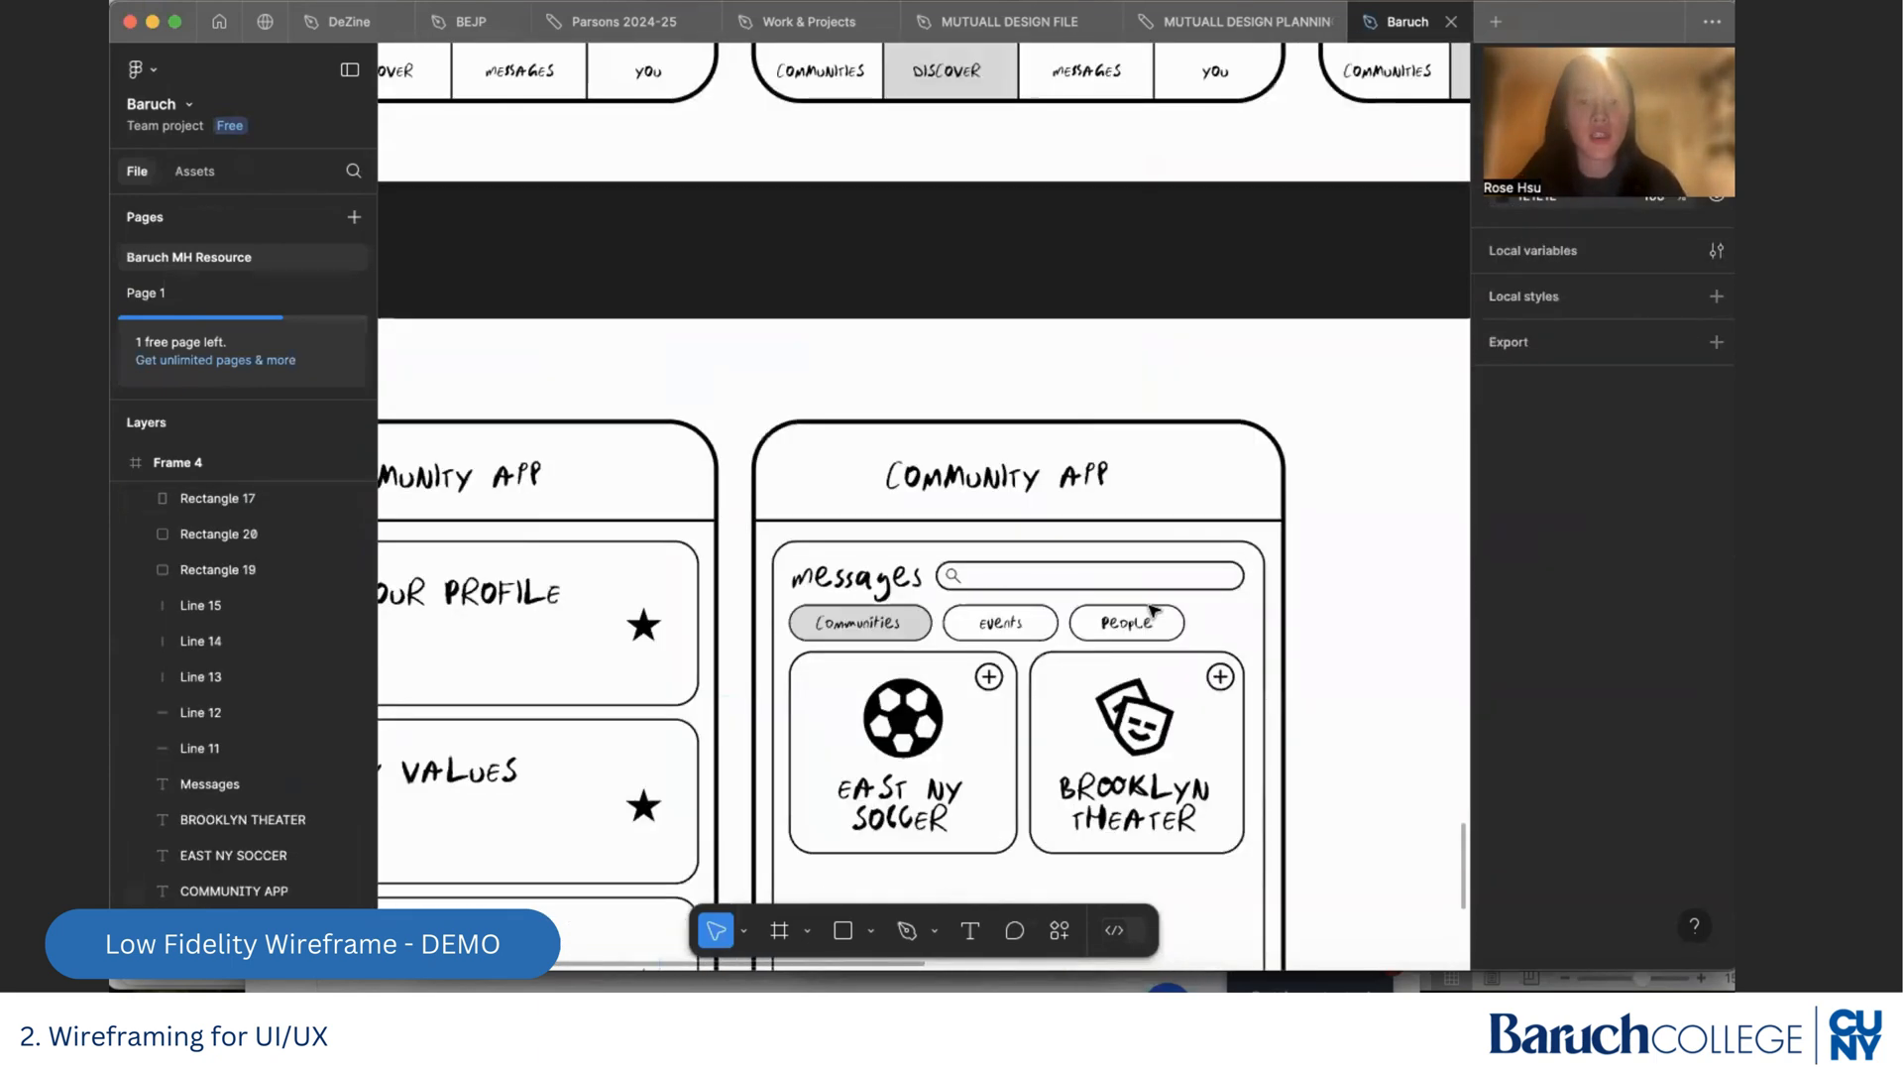
{"action": "scroll", "coordinate": [1153, 614], "scroll_direction": "up", "scroll_amount": 1}
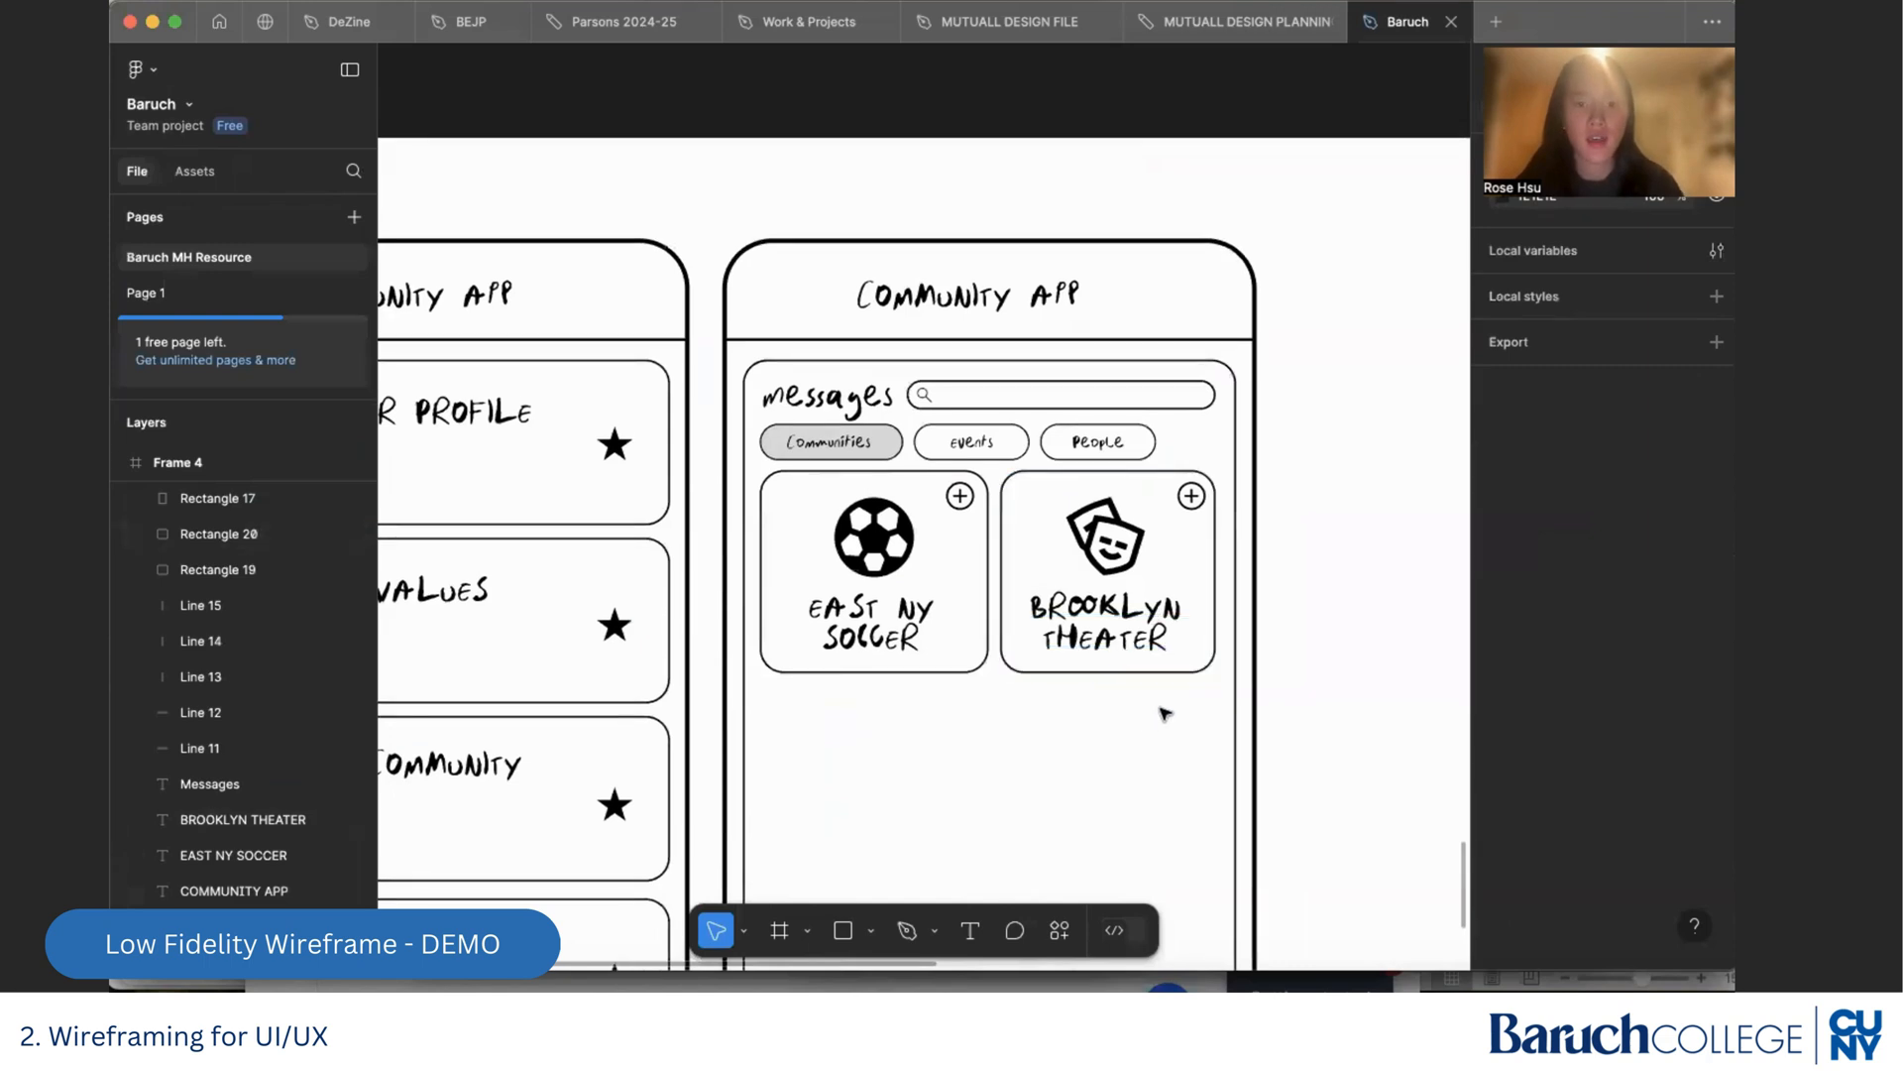
{"action": "left_click_drag", "start_coordinate": [1183, 703], "coordinate": [1092, 495]}
{"action": "left_click_drag", "start_coordinate": [1108, 567], "coordinate": [1107, 801]}
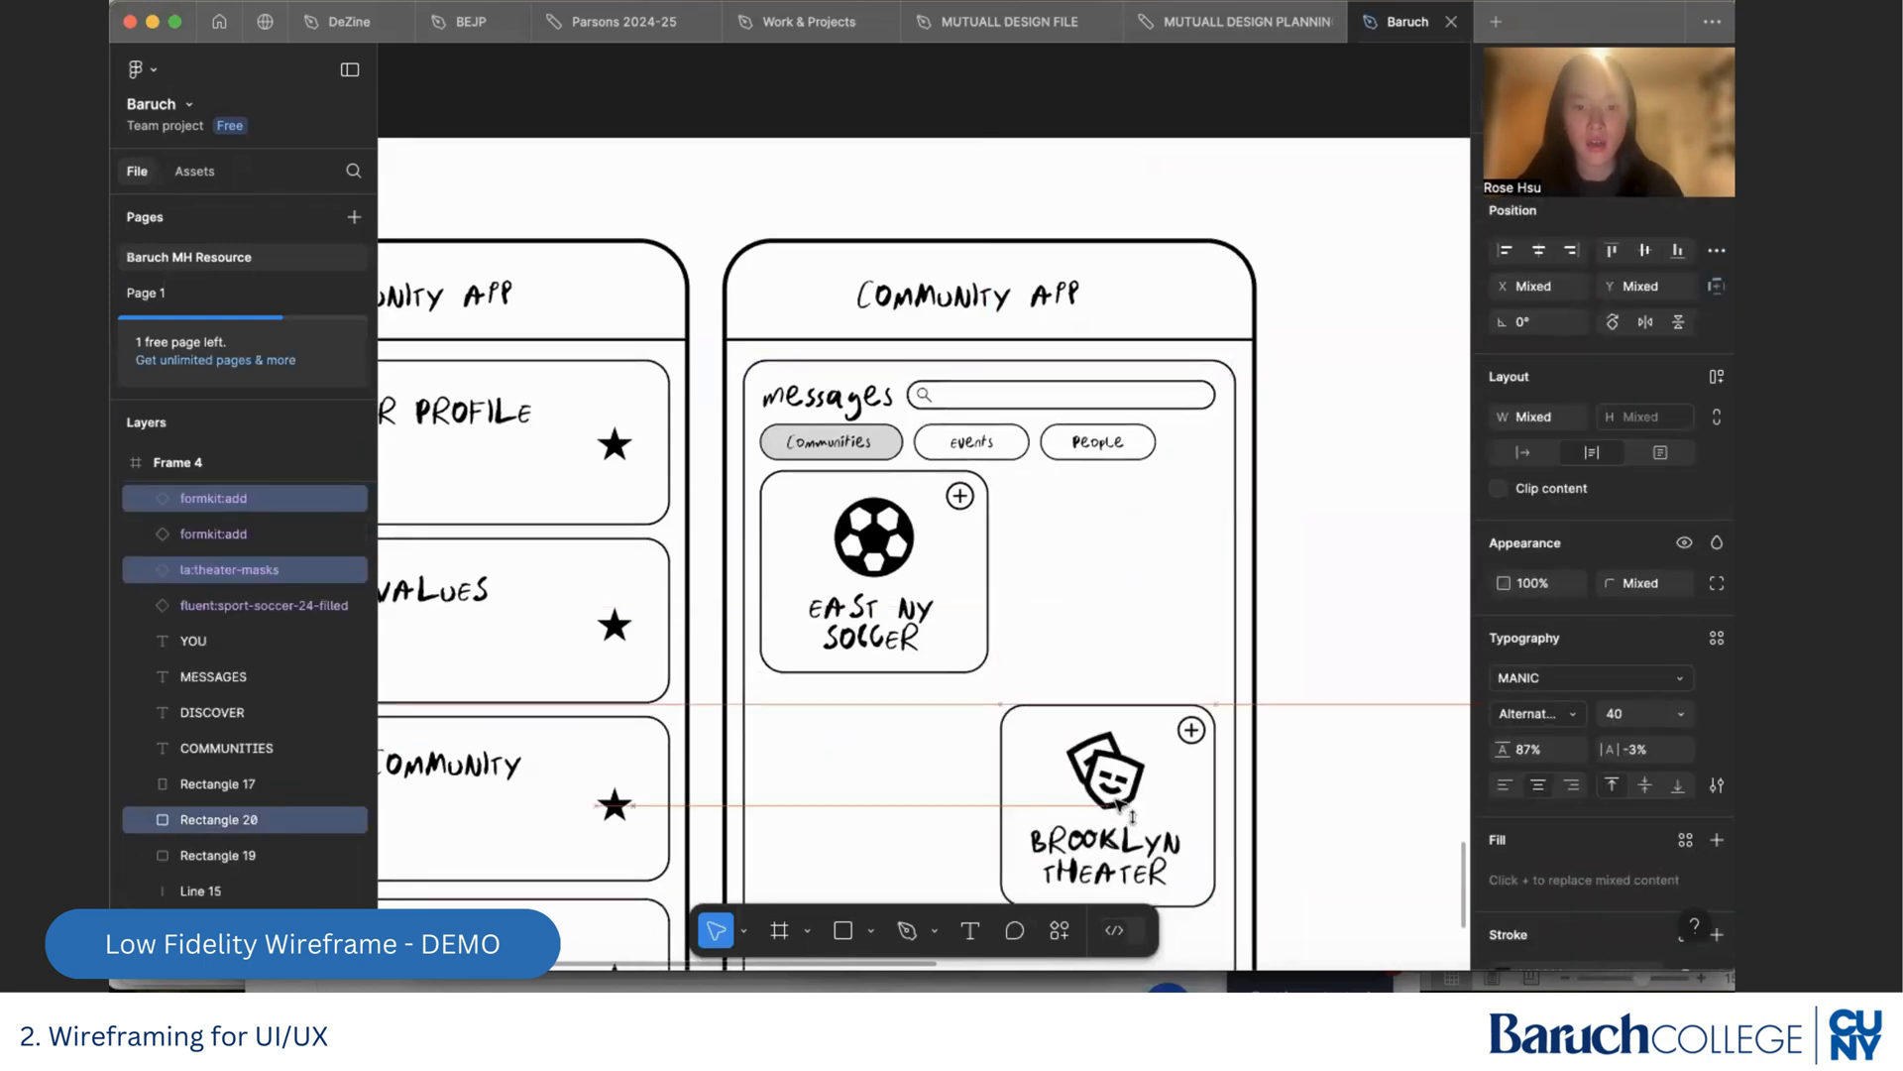
Widen the East NY Soccer card outline to about 520 px so it spans the Messages panel
{"action": "left_click", "coordinate": [1122, 623]}
{"action": "left_click", "coordinate": [990, 632]}
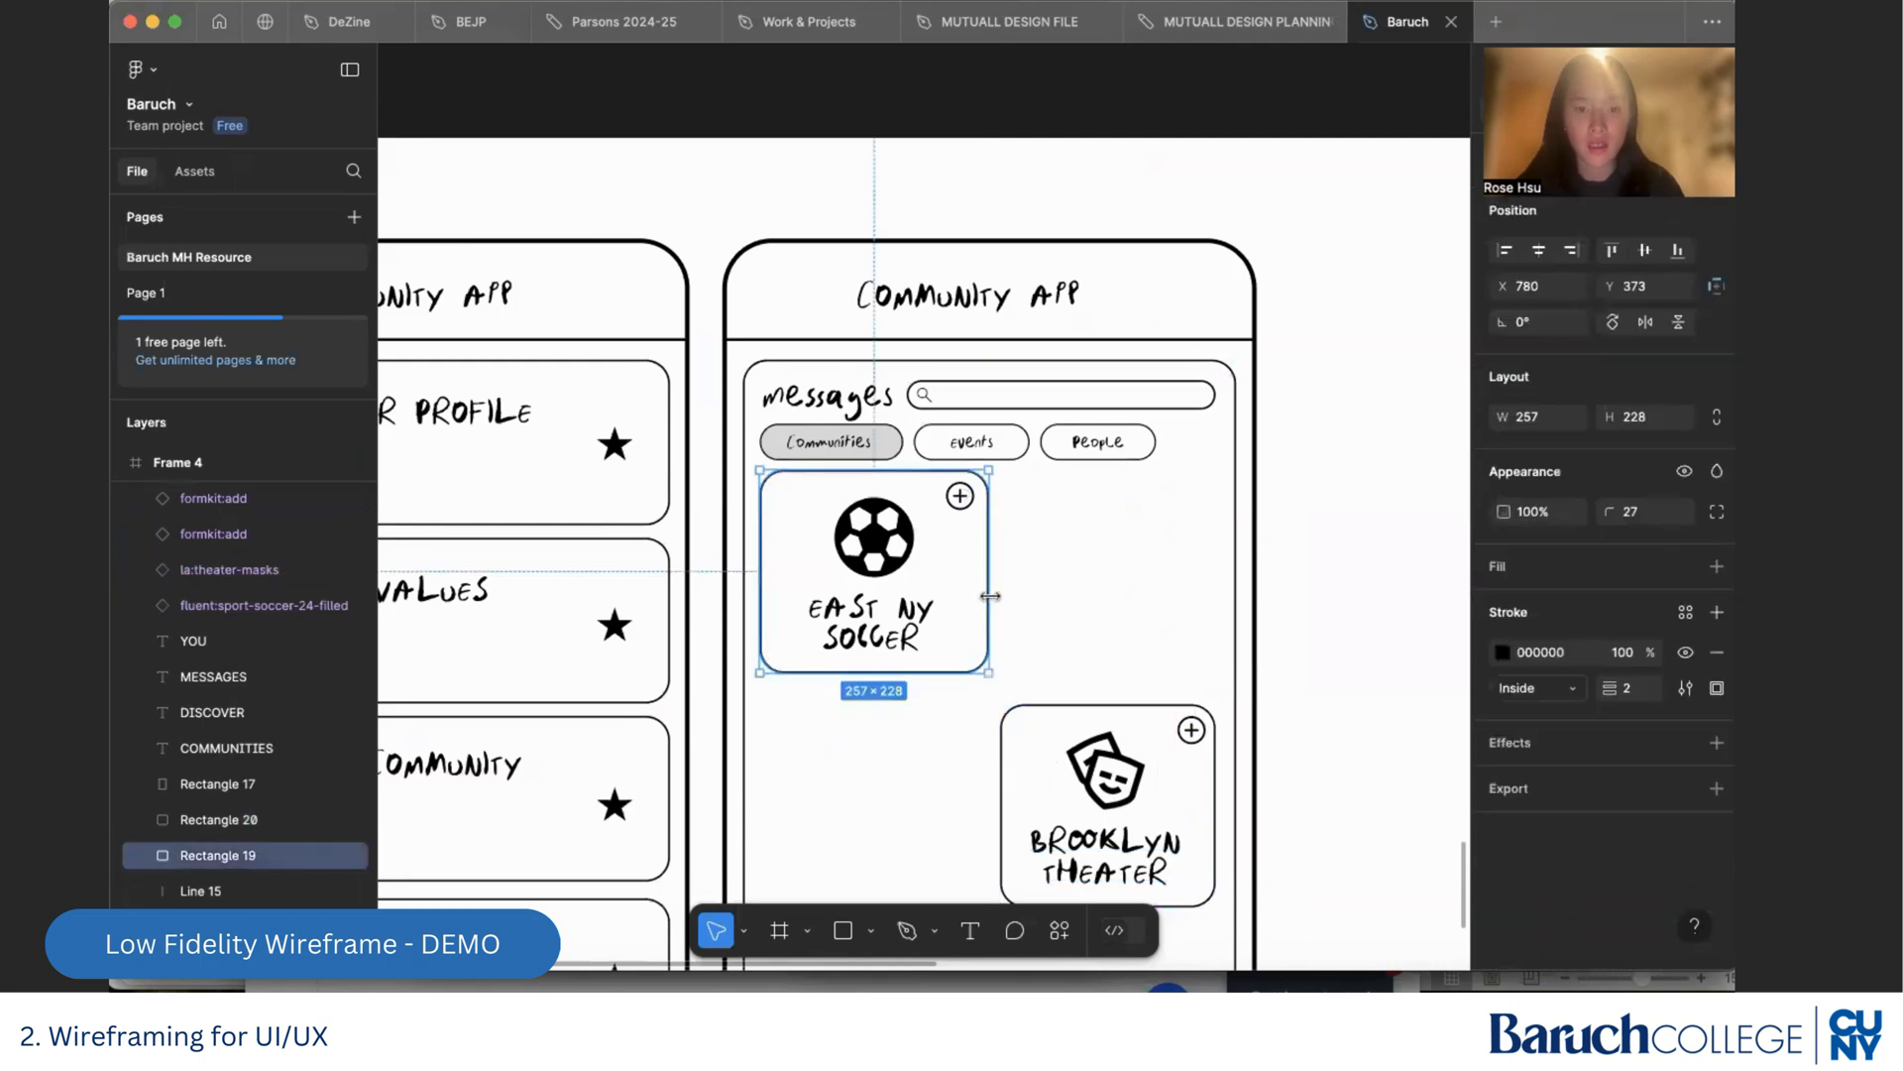
{"action": "left_click_drag", "start_coordinate": [988, 622], "coordinate": [1223, 620]}
{"action": "left_click", "coordinate": [1091, 575]}
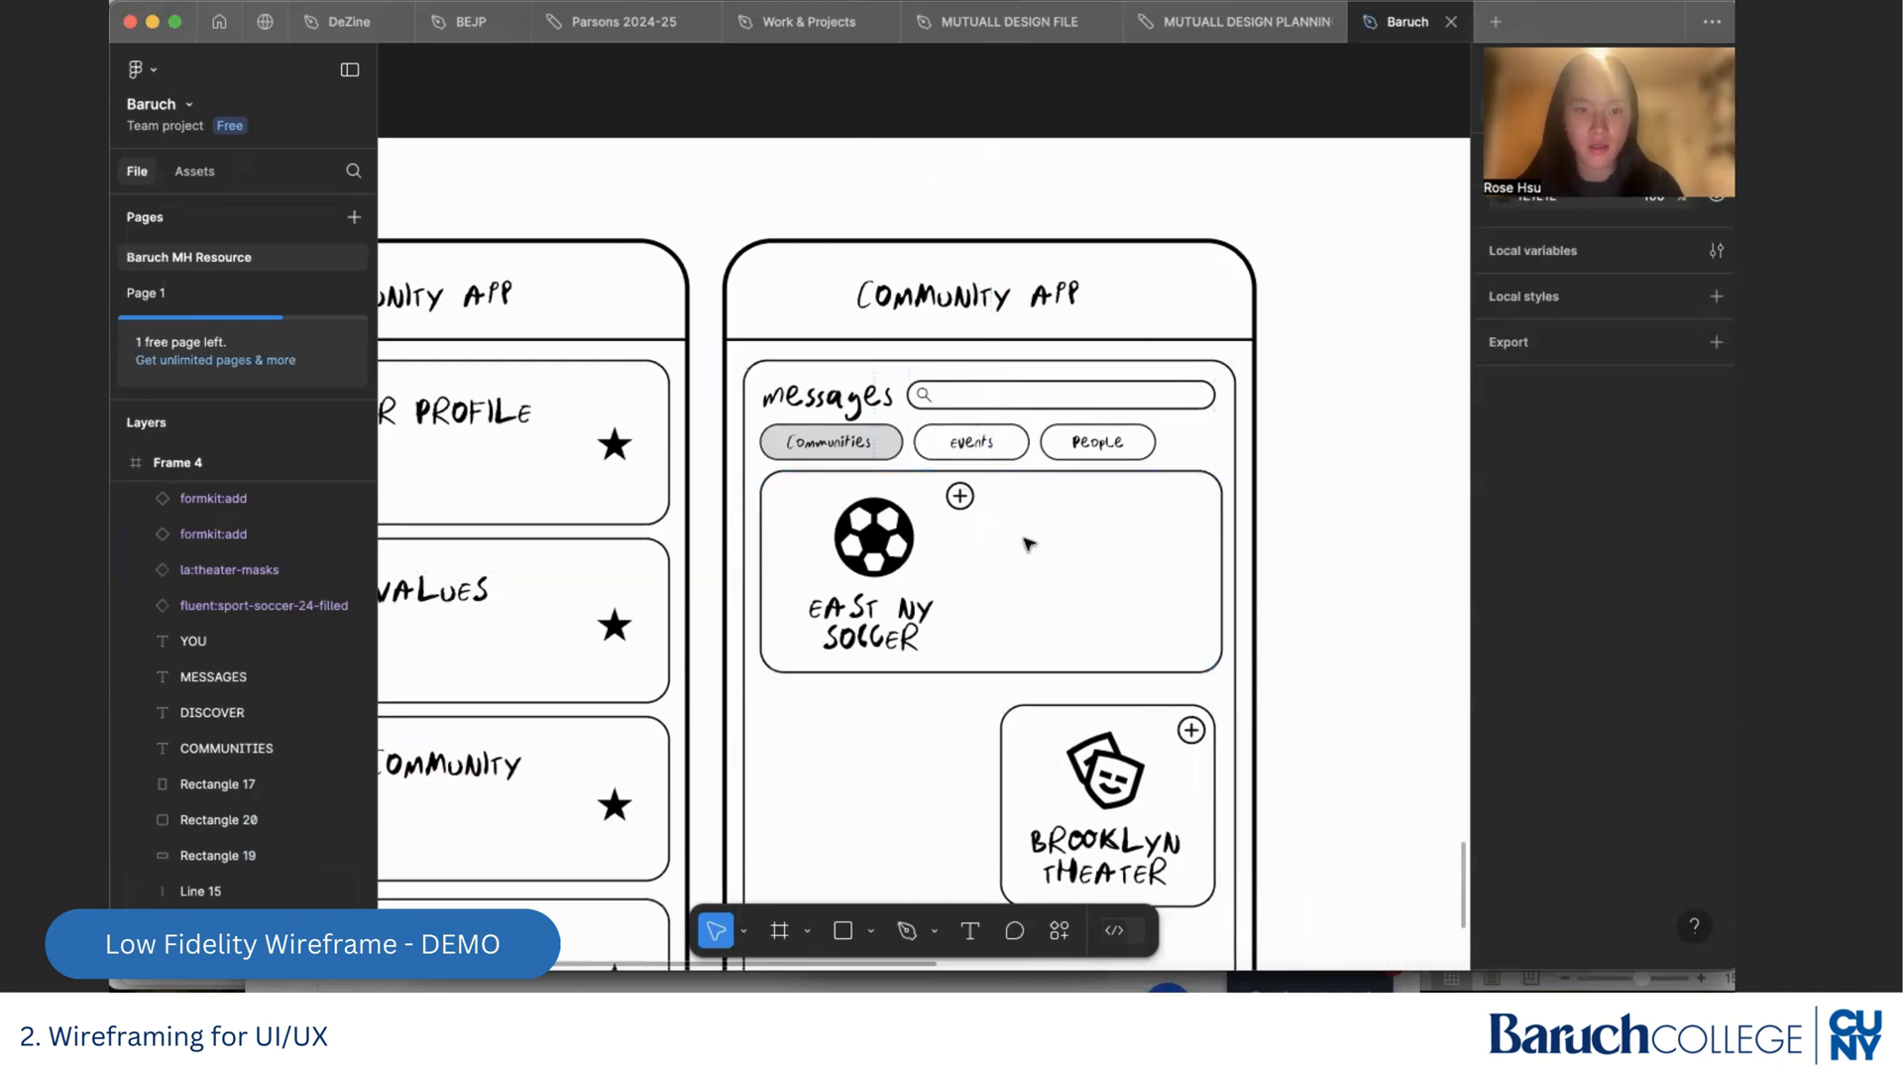
Delete the East NY Soccer card's plus icon and shrink the soccer icon to about 78 × 78 in the card's upper-left corner
{"action": "left_click", "coordinate": [960, 496]}
{"action": "key", "text": "Delete"}
{"action": "left_click", "coordinate": [908, 555]}
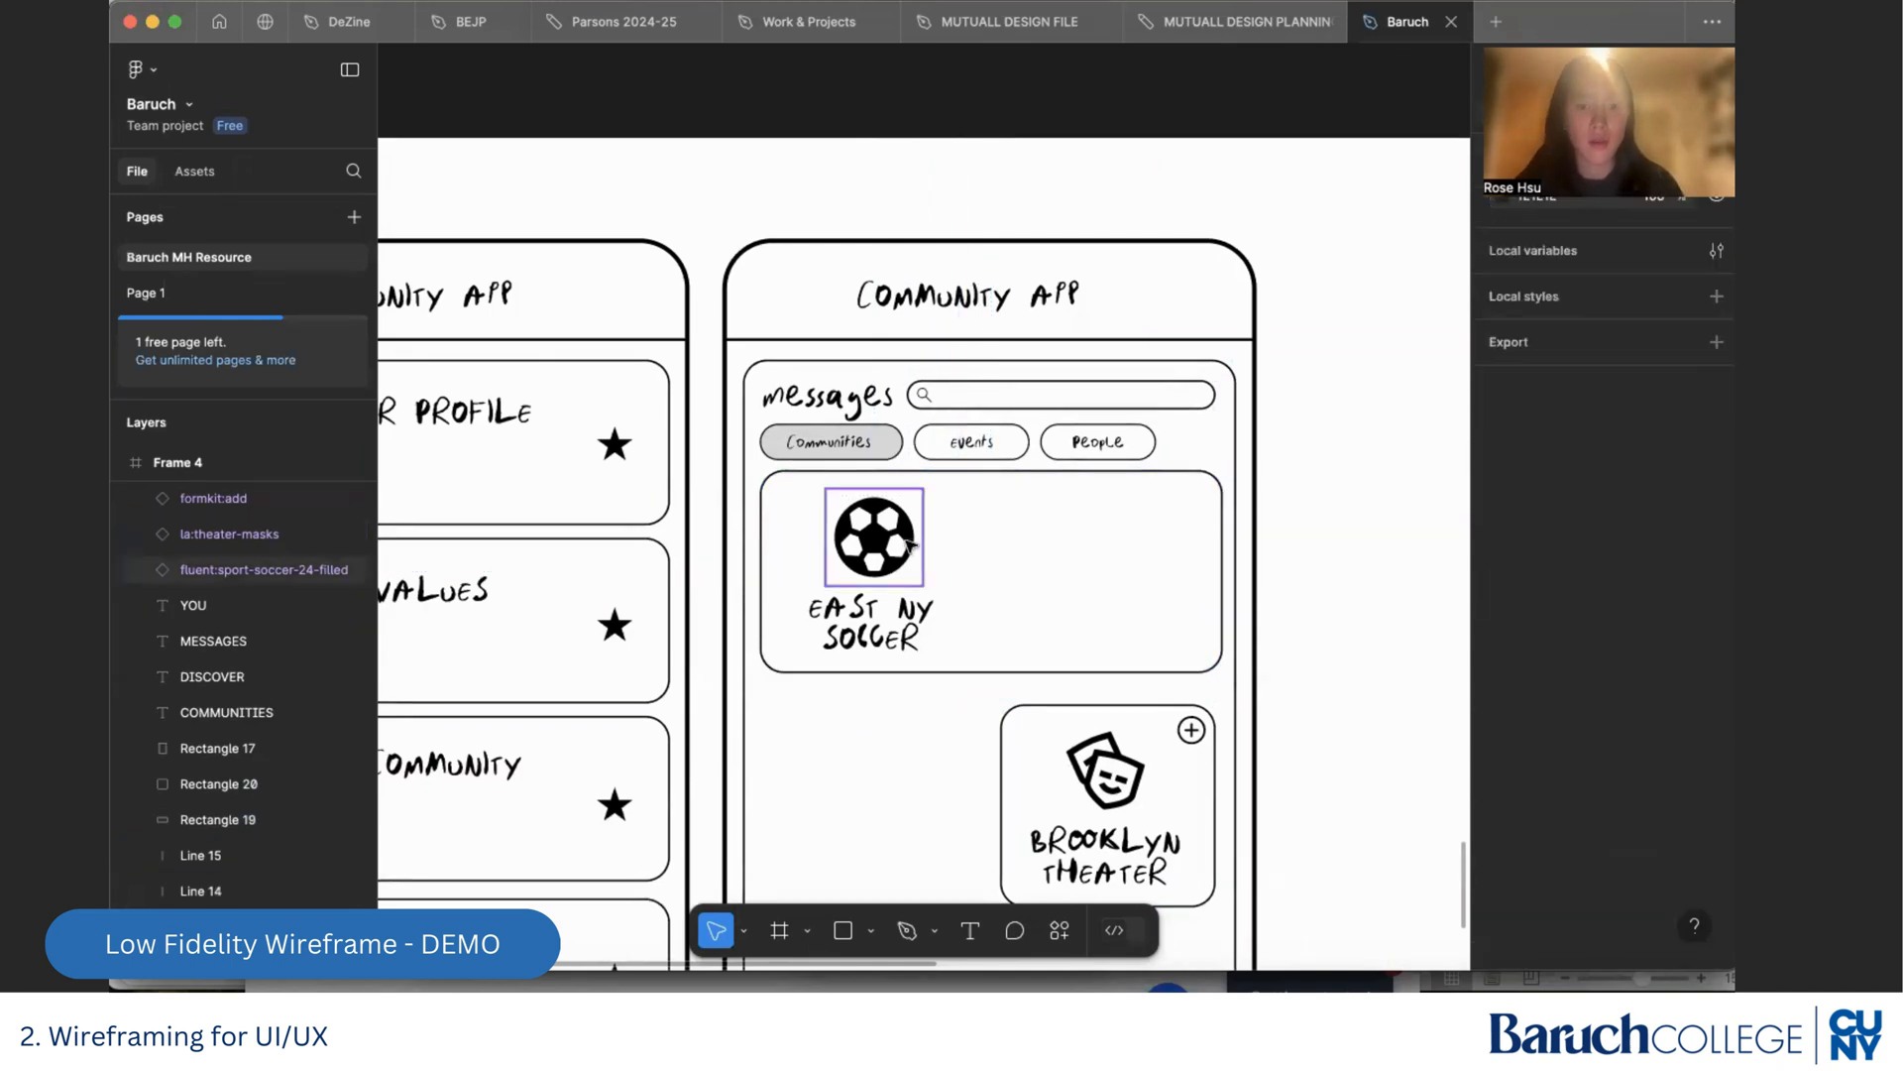
{"action": "left_click_drag", "start_coordinate": [904, 543], "coordinate": [848, 558]}
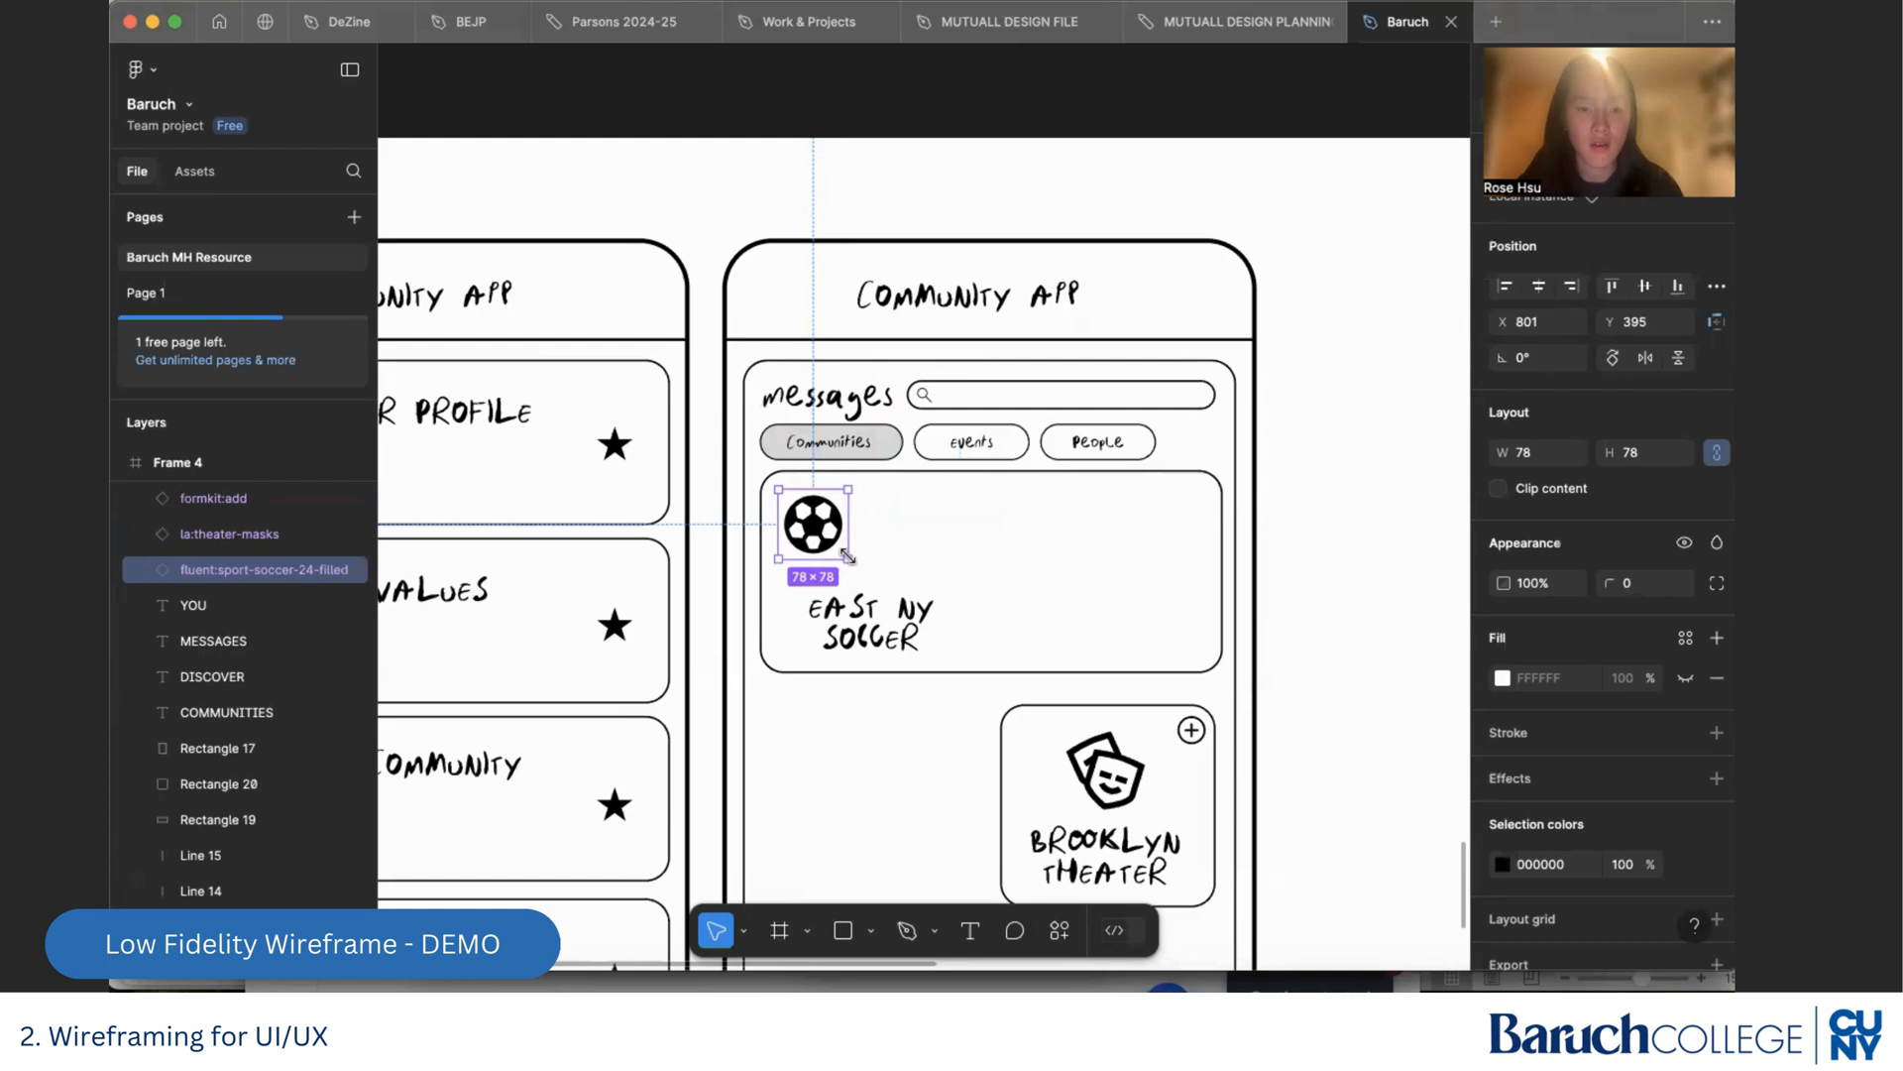
Widen the East NY Soccer title to about 424 px so it fits one line, and place it beside the soccer icon
{"action": "left_click", "coordinate": [854, 620]}
{"action": "left_click_drag", "start_coordinate": [936, 620], "coordinate": [1097, 528]}
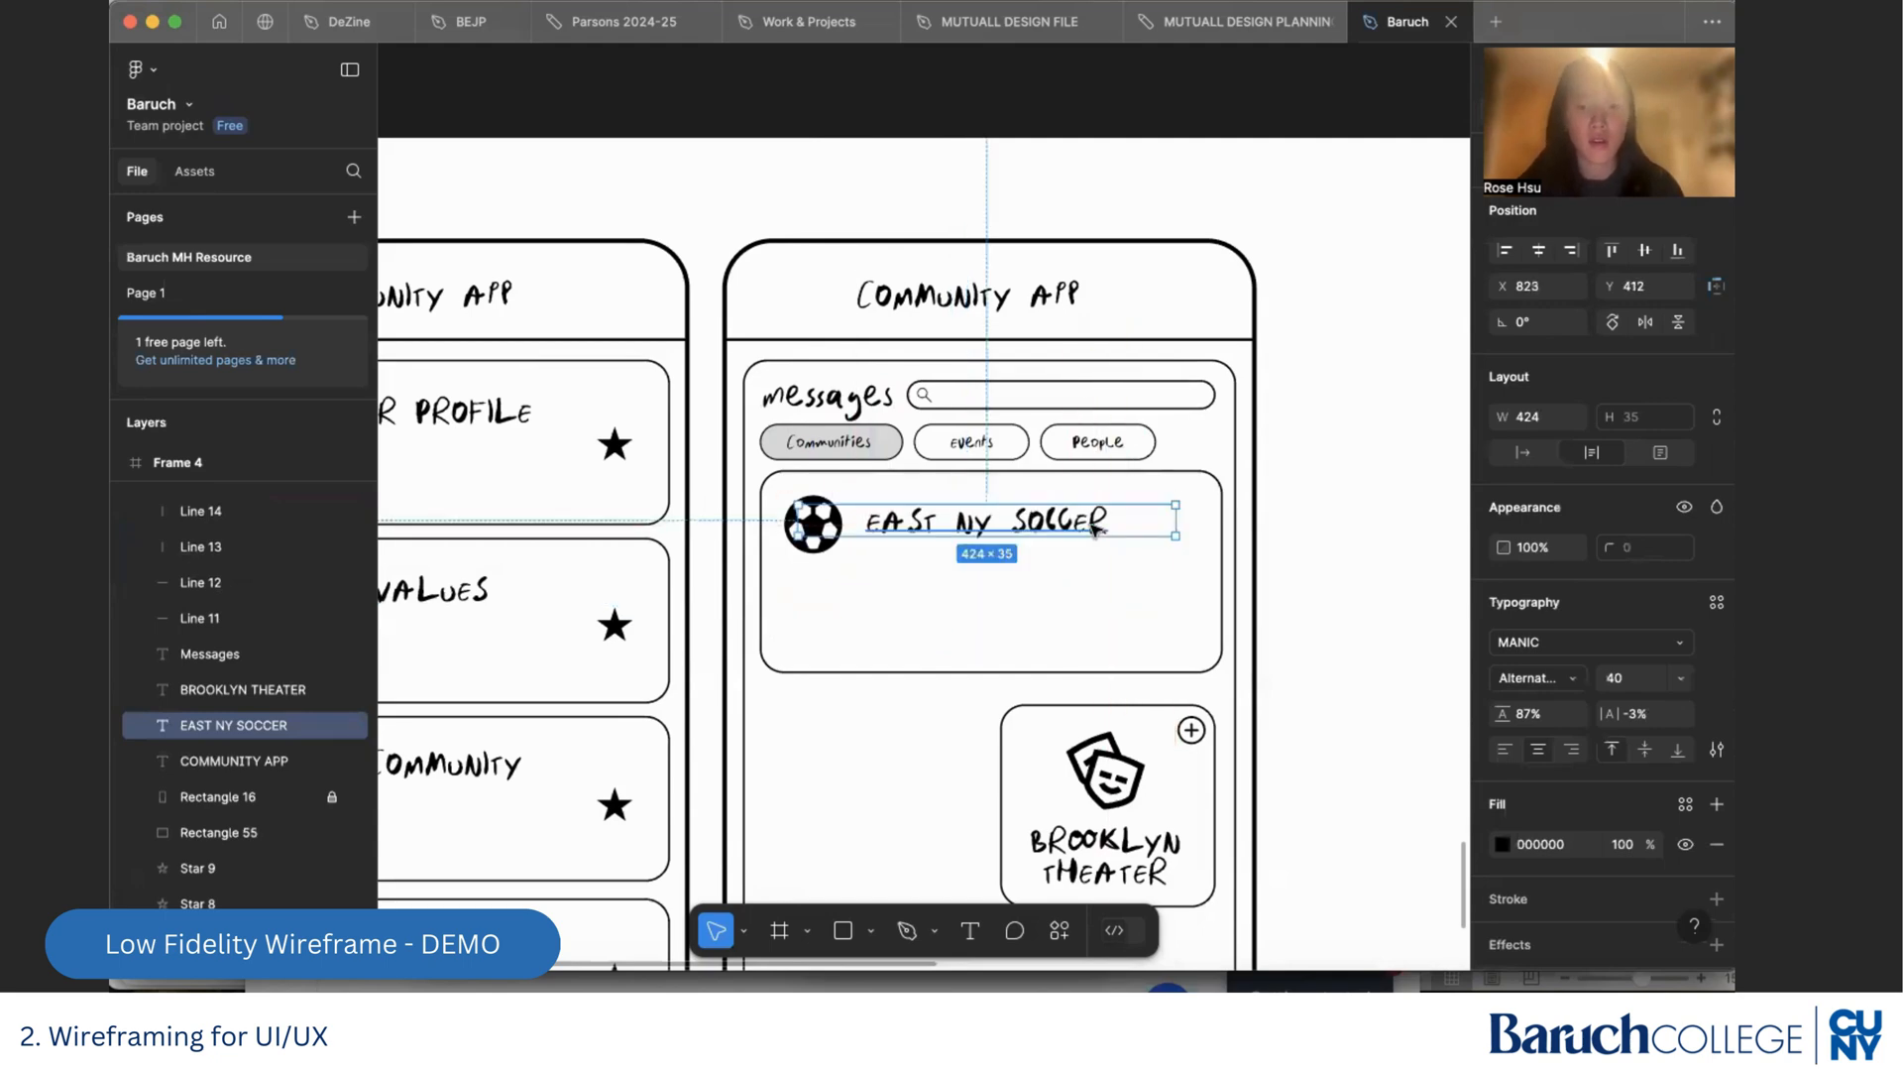
{"action": "left_click", "coordinate": [1311, 543]}
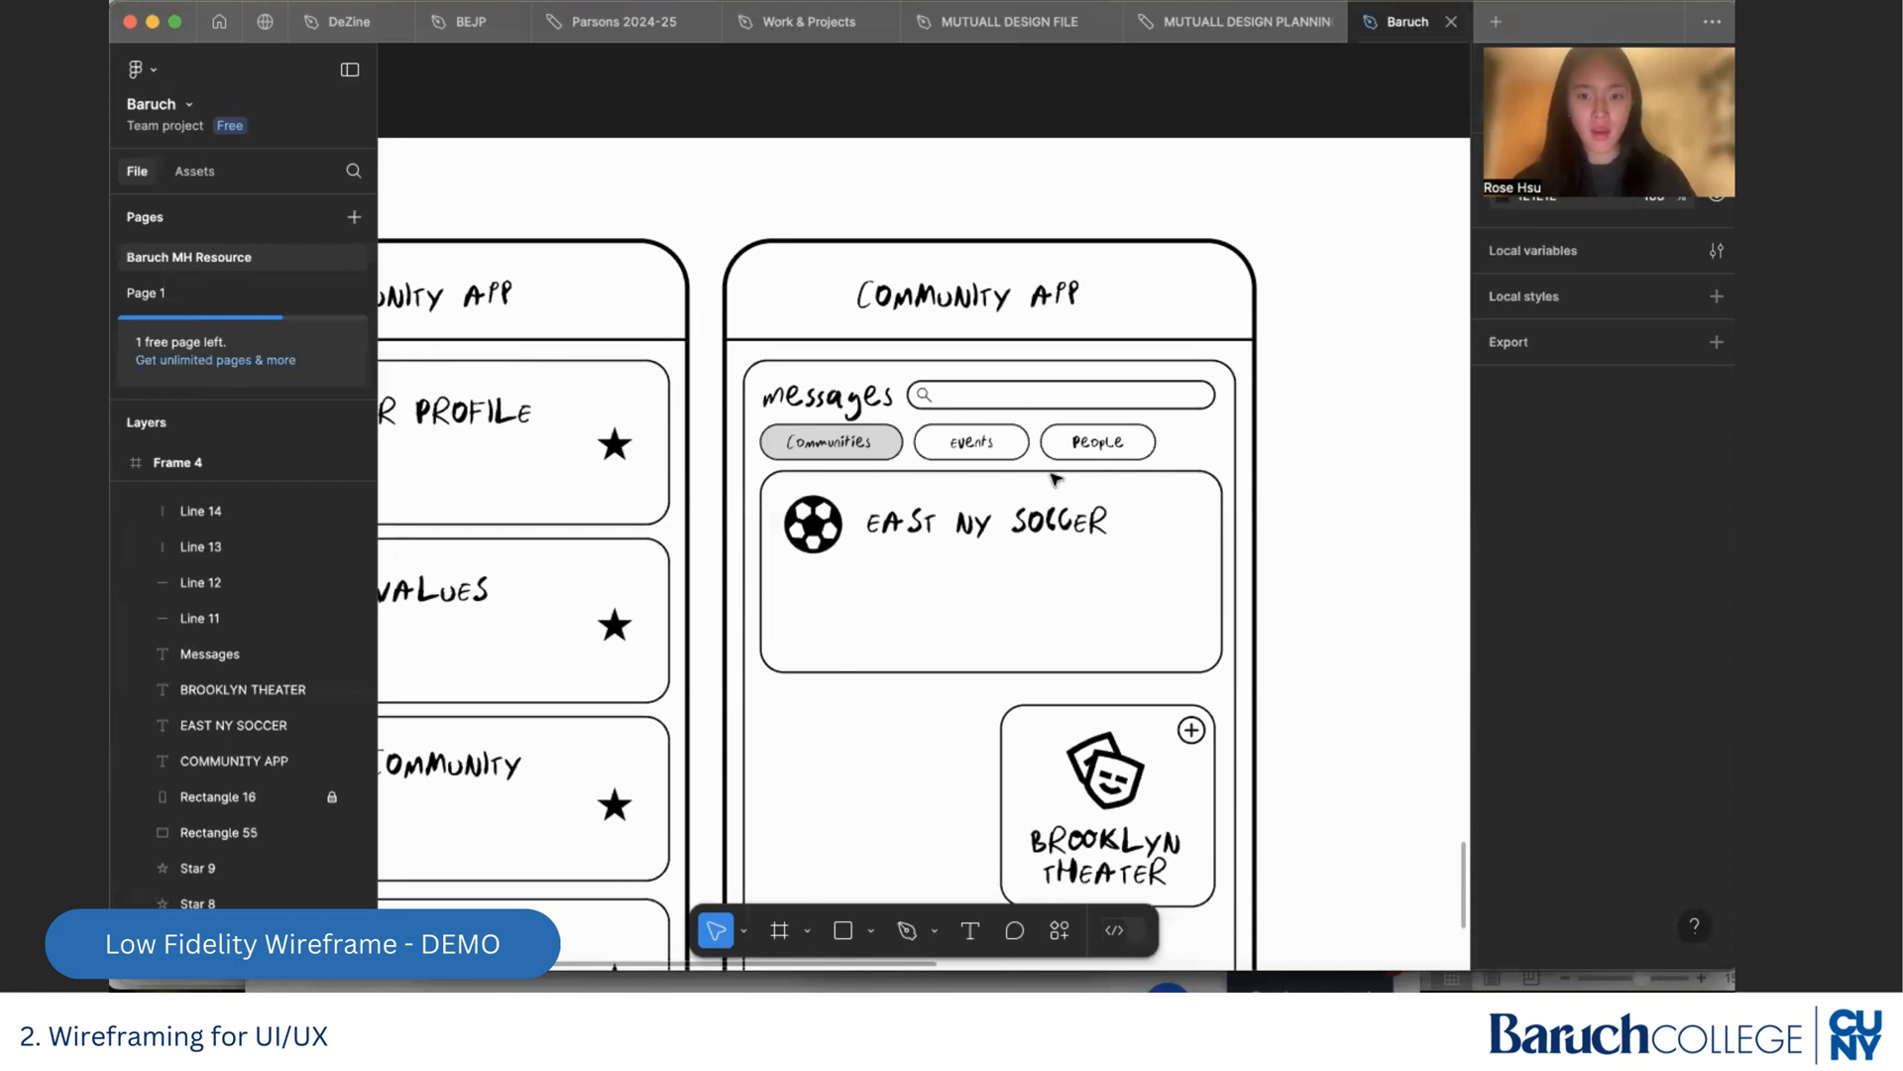
Draw an unfilled circle about 34 × 34 with a 2 px black stroke after the East NY Soccer title, level with the text
{"action": "left_click", "coordinate": [872, 936]}
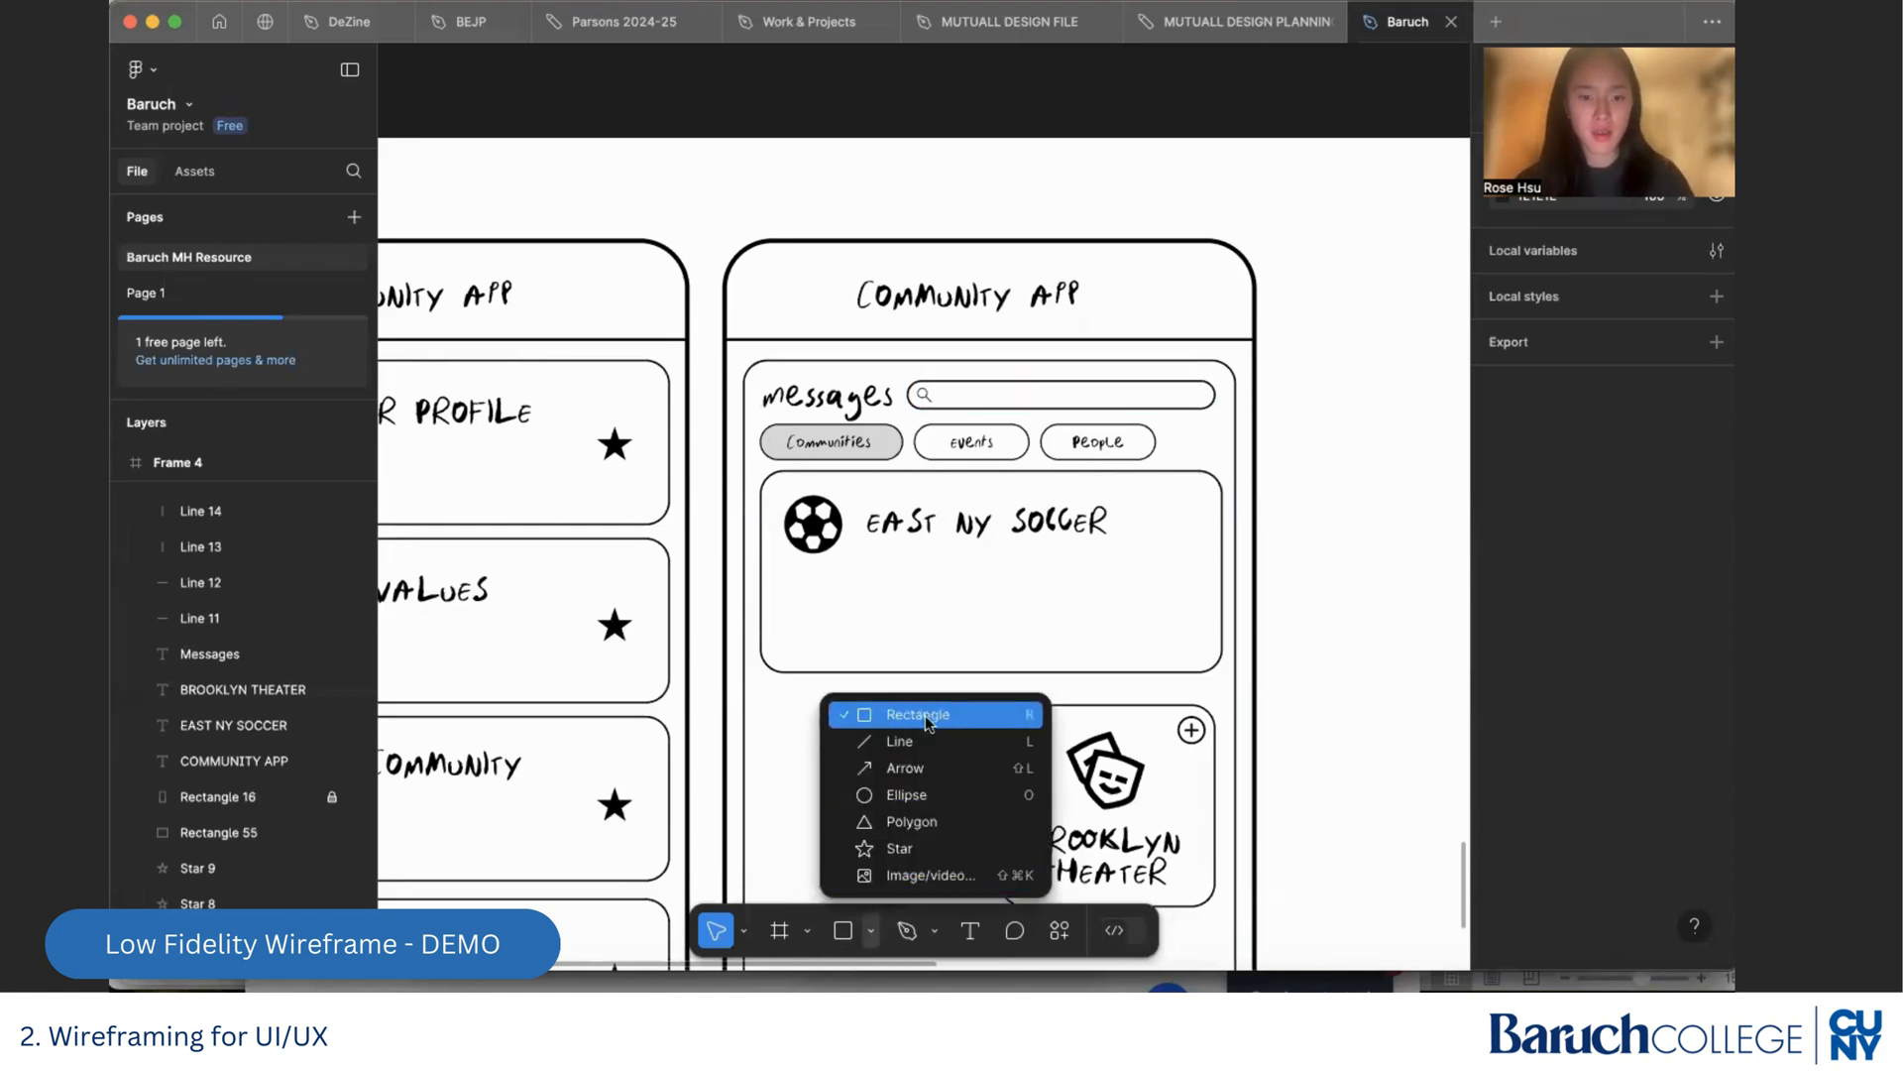
{"action": "left_click", "coordinate": [918, 785]}
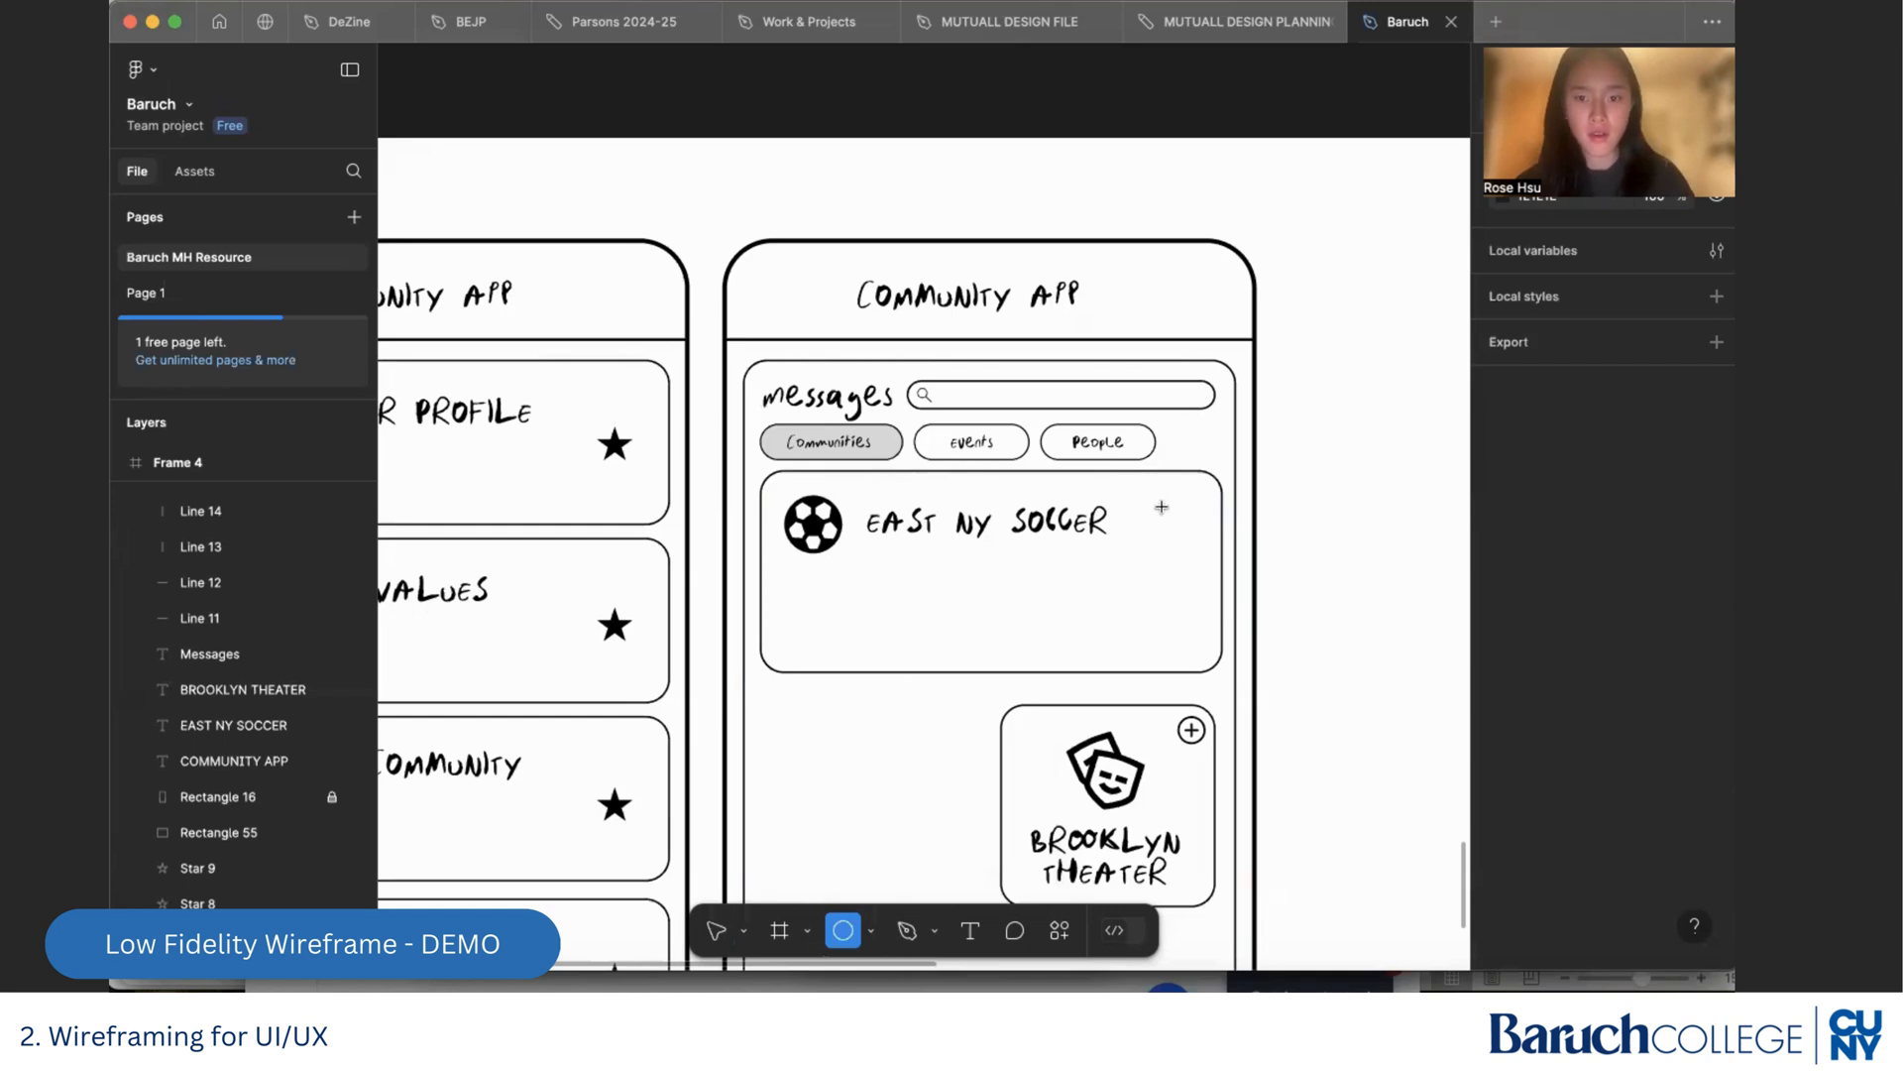
{"action": "left_click_drag", "start_coordinate": [1147, 499], "coordinate": [1180, 531]}
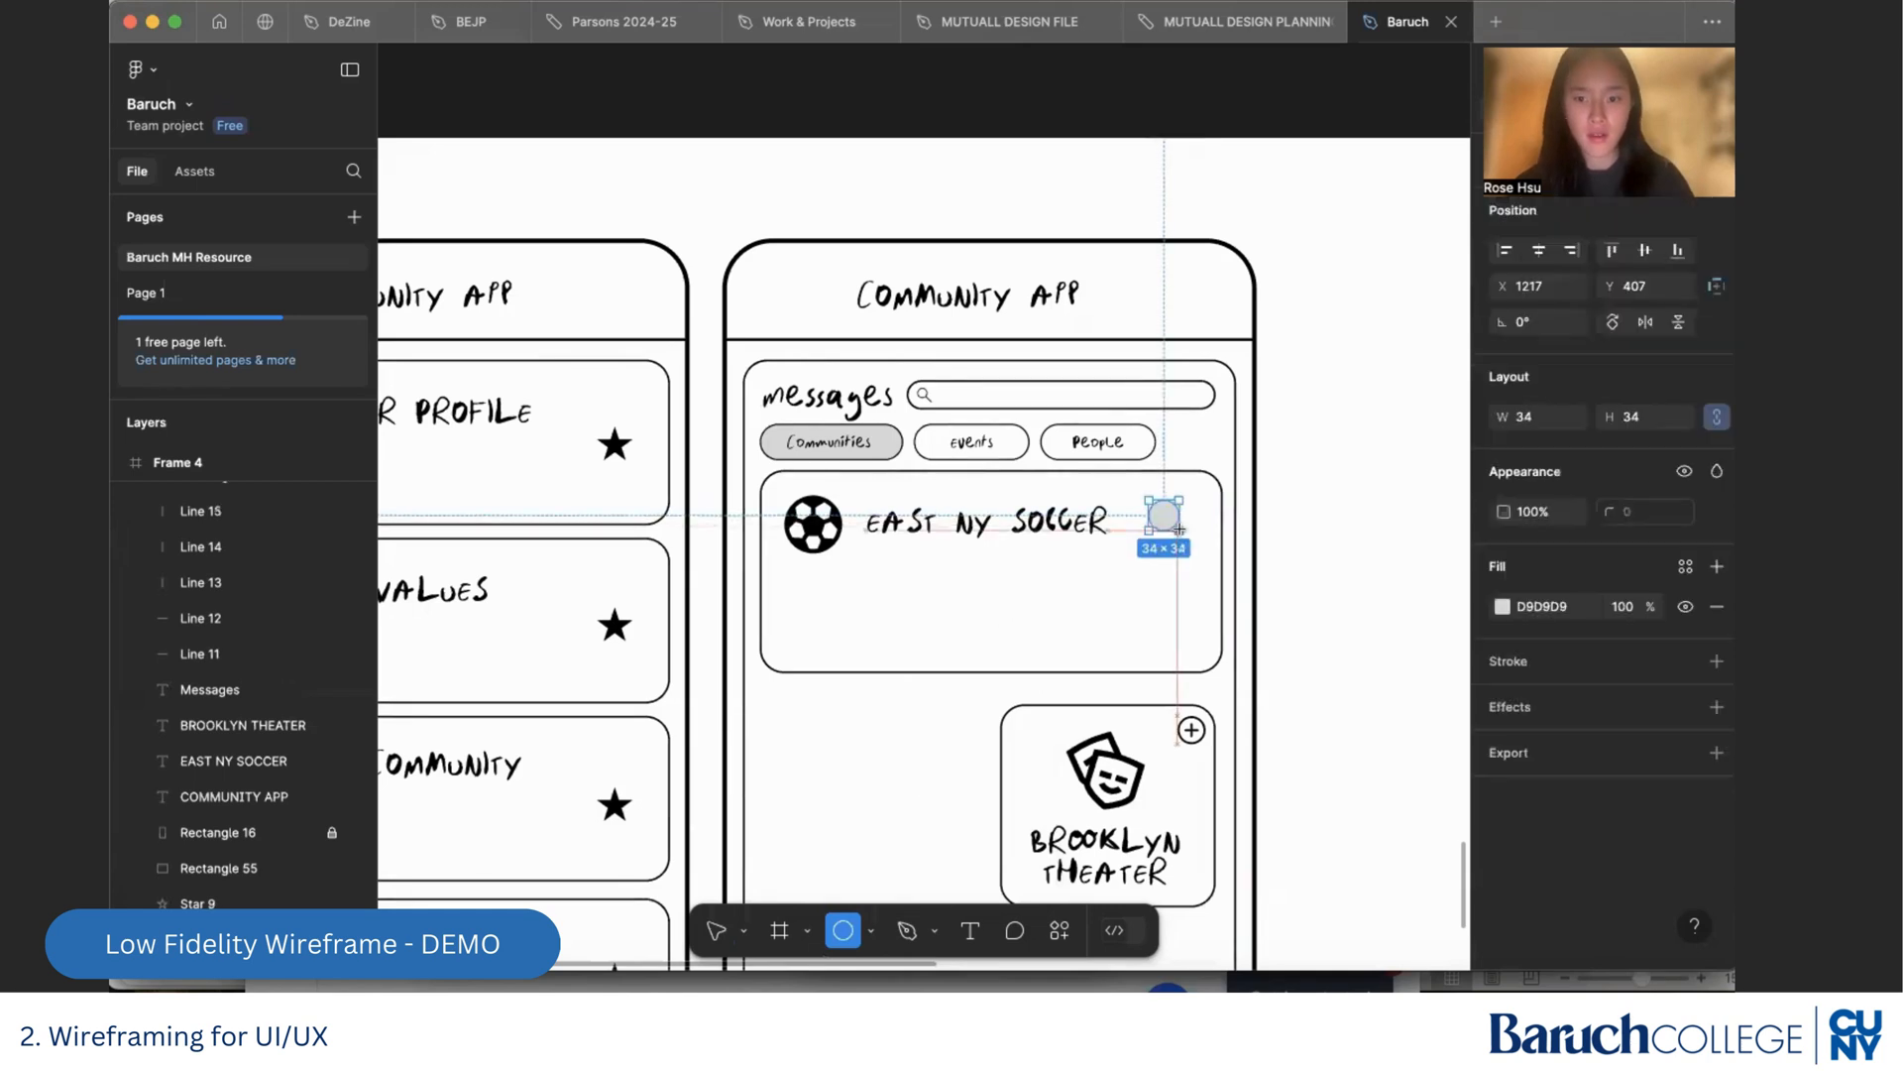
{"action": "left_click", "coordinate": [1717, 607]}
{"action": "left_click", "coordinate": [1717, 612]}
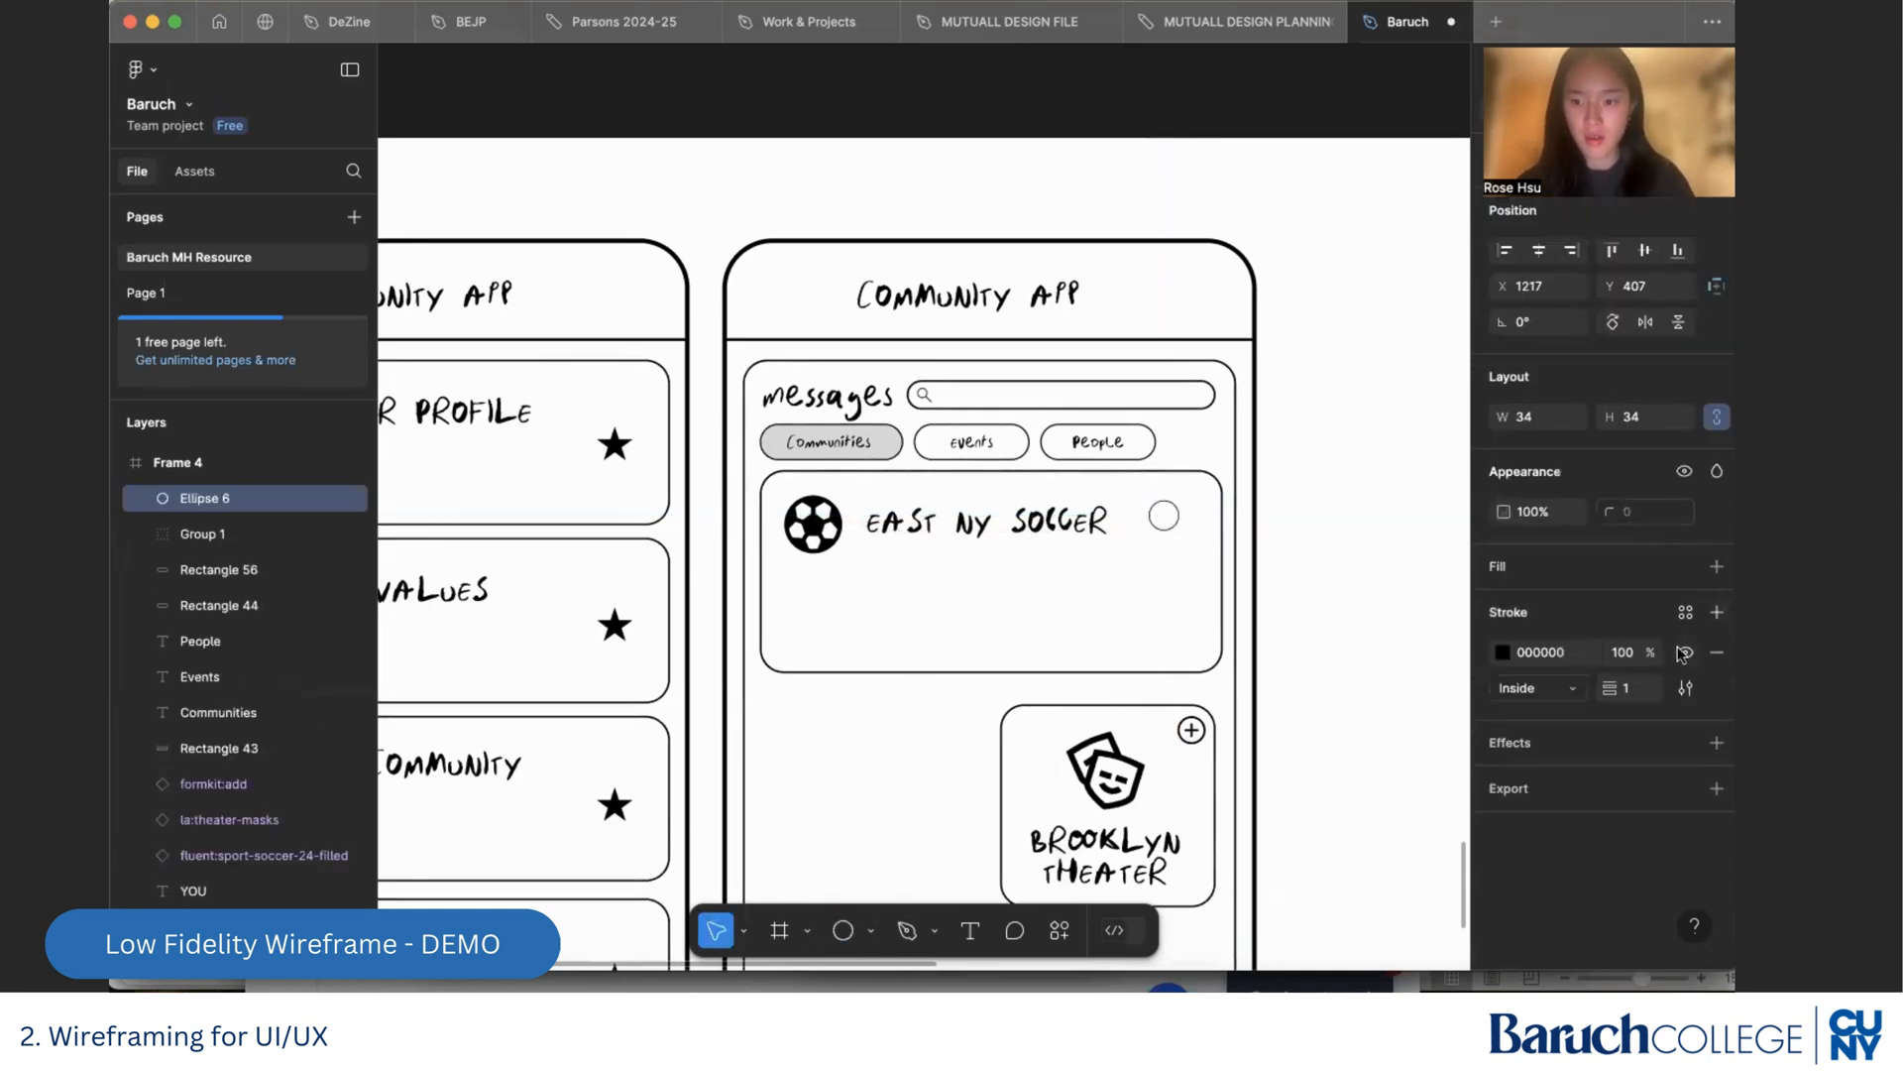
{"action": "left_click", "coordinate": [1627, 689]}
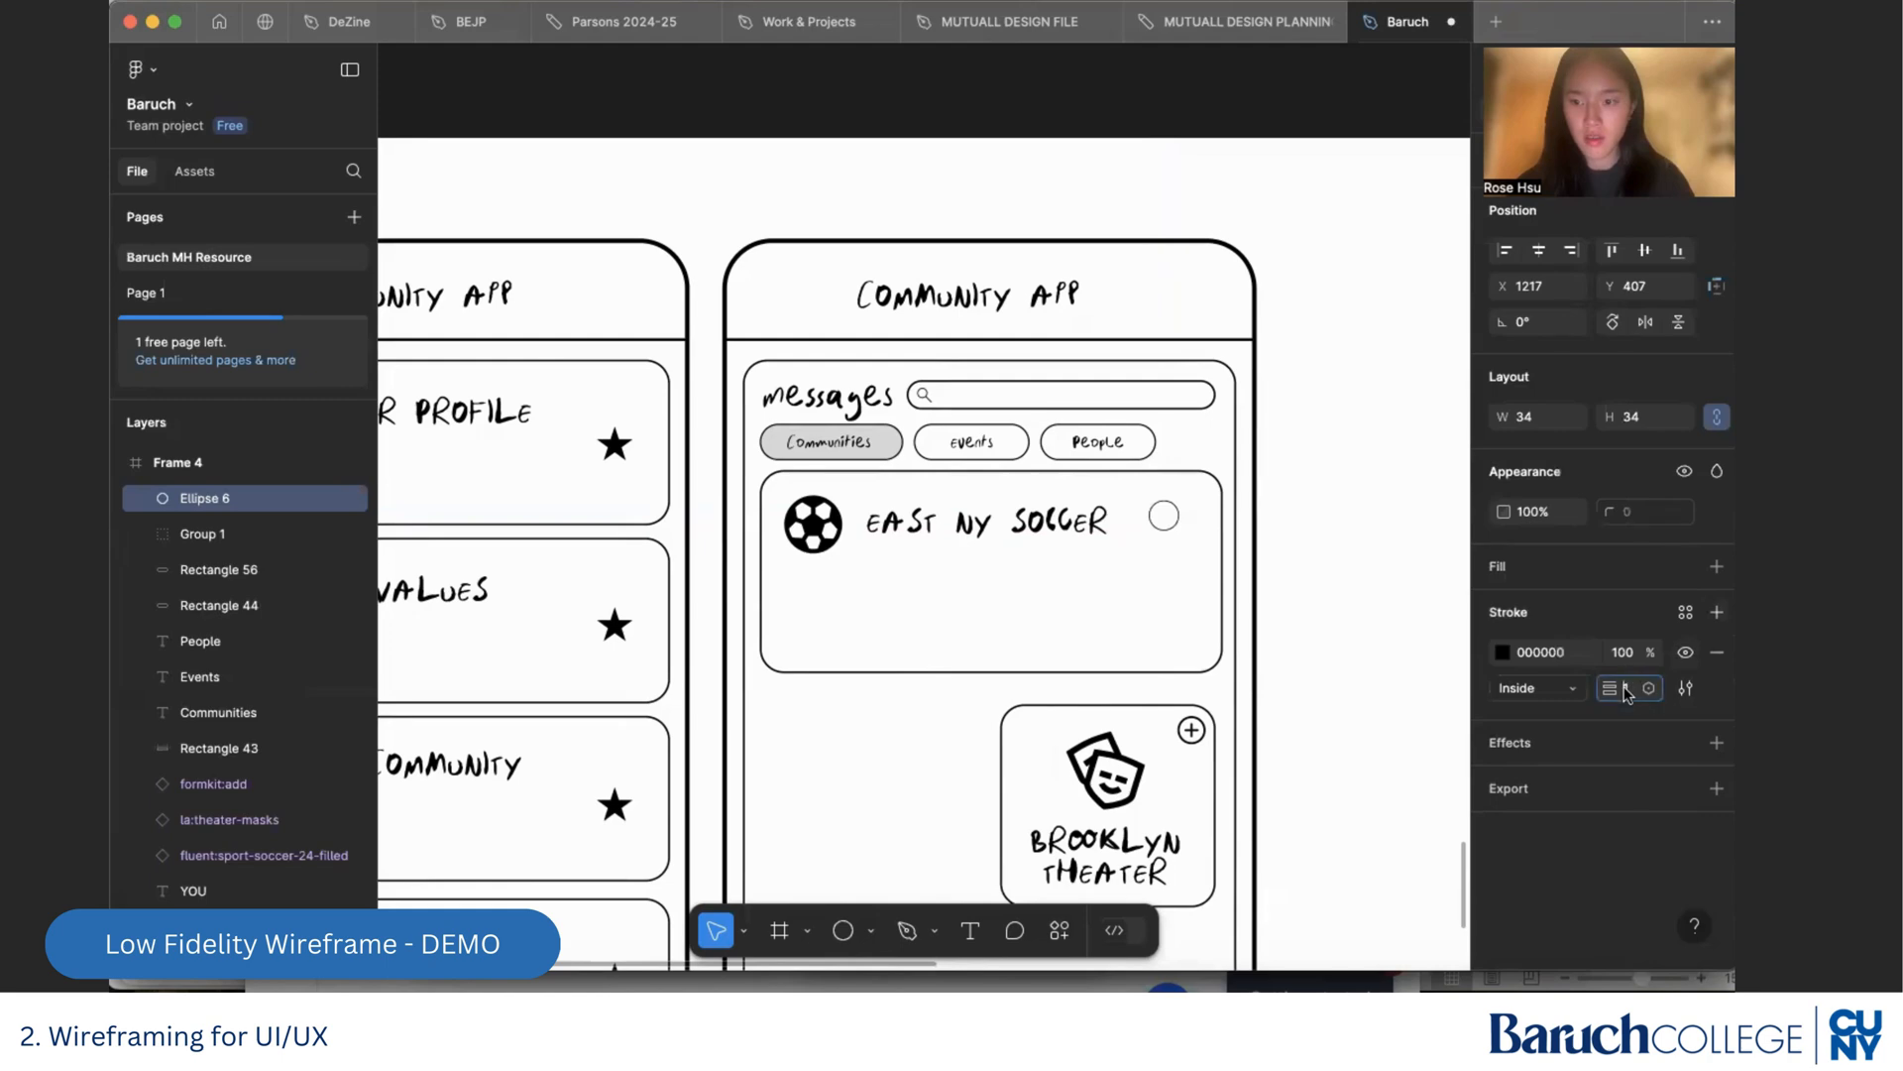
{"action": "left_click", "coordinate": [1324, 511]}
{"action": "scroll", "coordinate": [1237, 509], "scroll_direction": "up", "scroll_amount": 3}
{"action": "left_click_drag", "start_coordinate": [1151, 533], "coordinate": [1151, 539]}
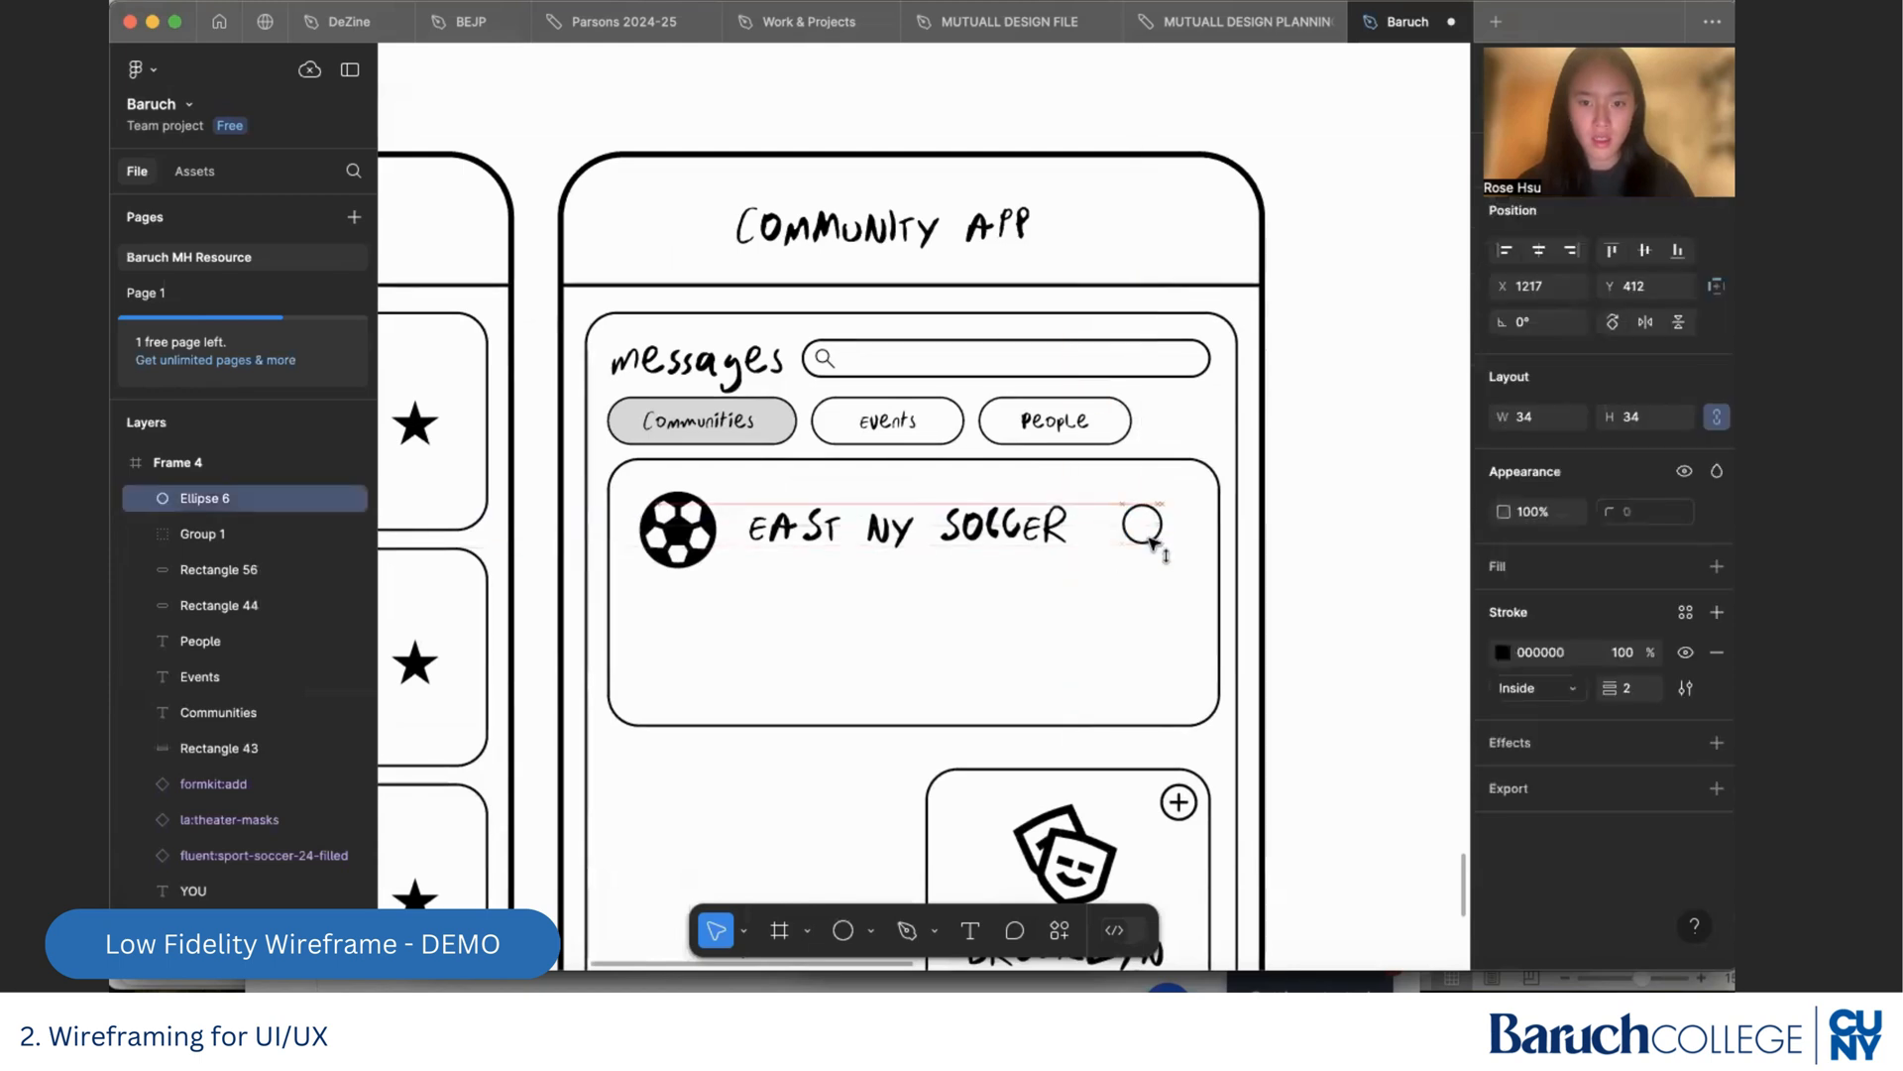
{"action": "left_click", "coordinate": [1134, 590]}
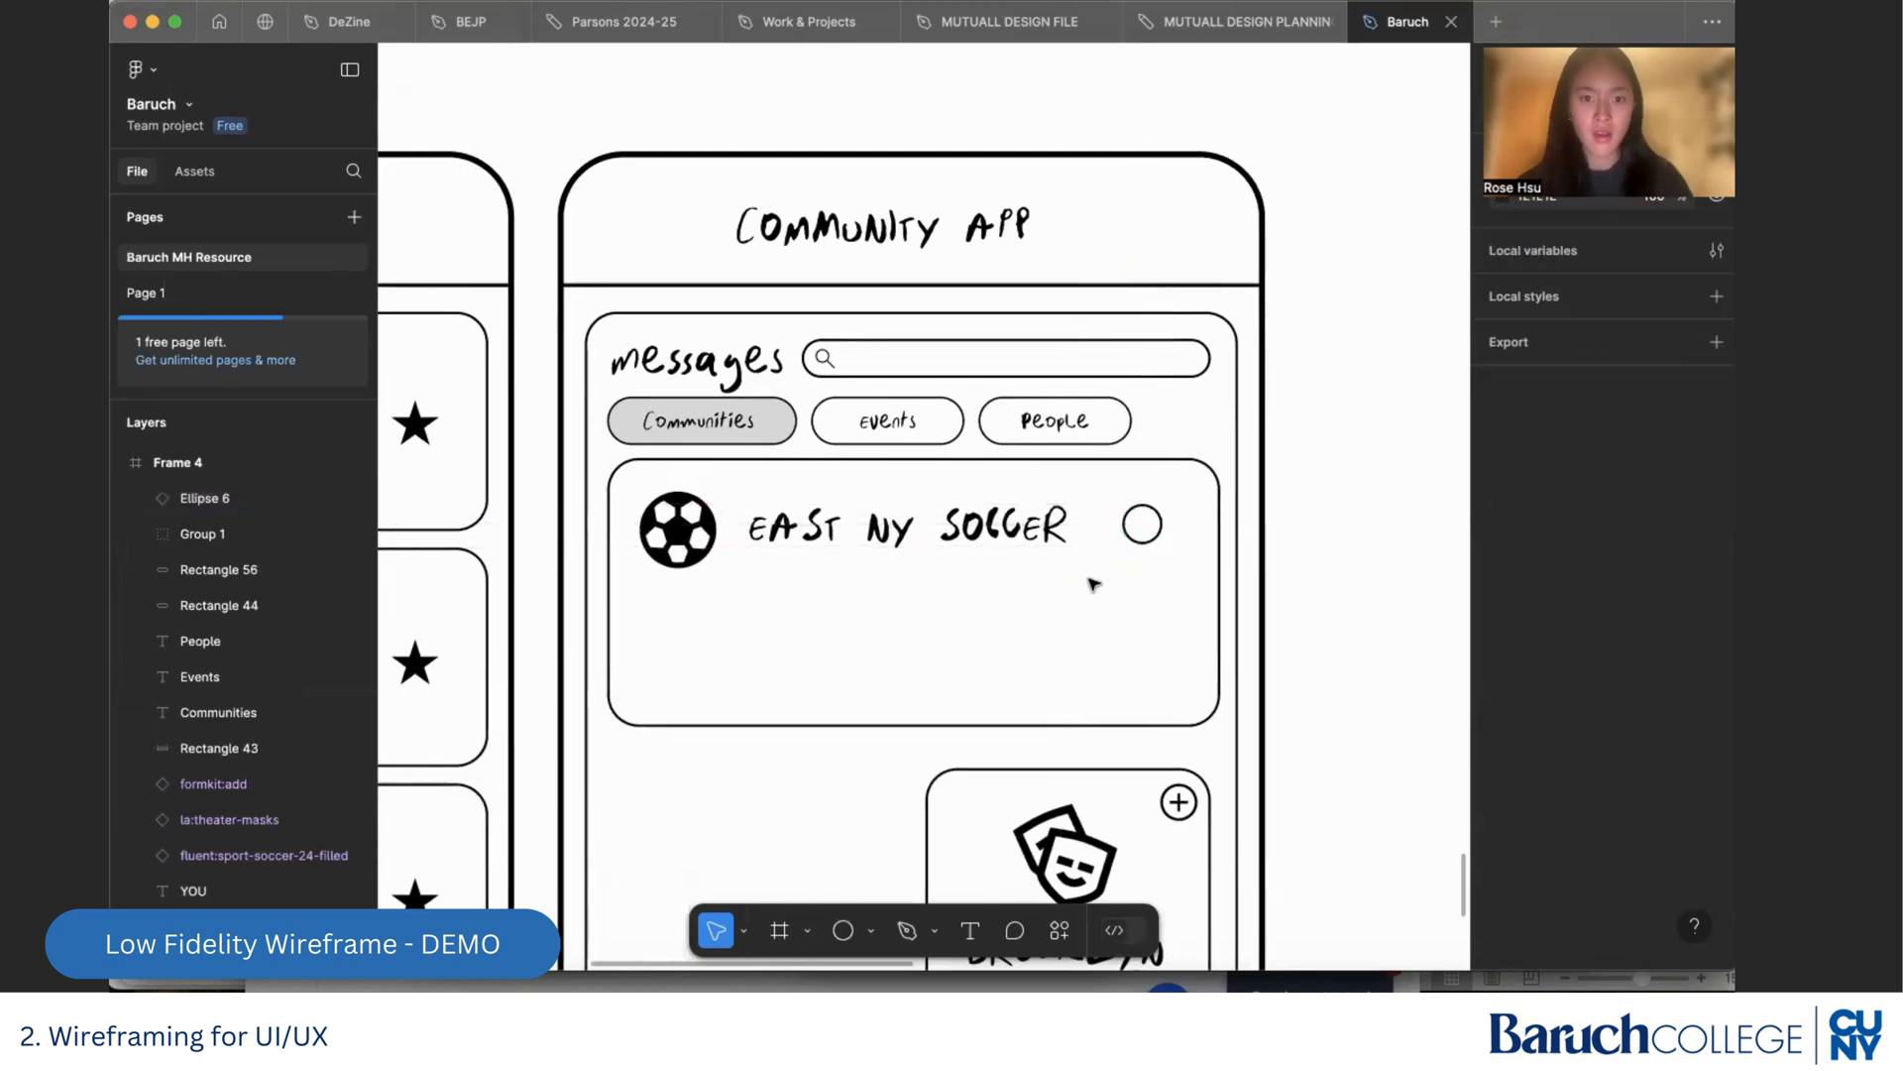
Add the text "2" at font size 20 and centre it in the circle beside the East NY Soccer title
{"action": "key", "text": "t"}
{"action": "left_click", "coordinate": [1095, 590]}
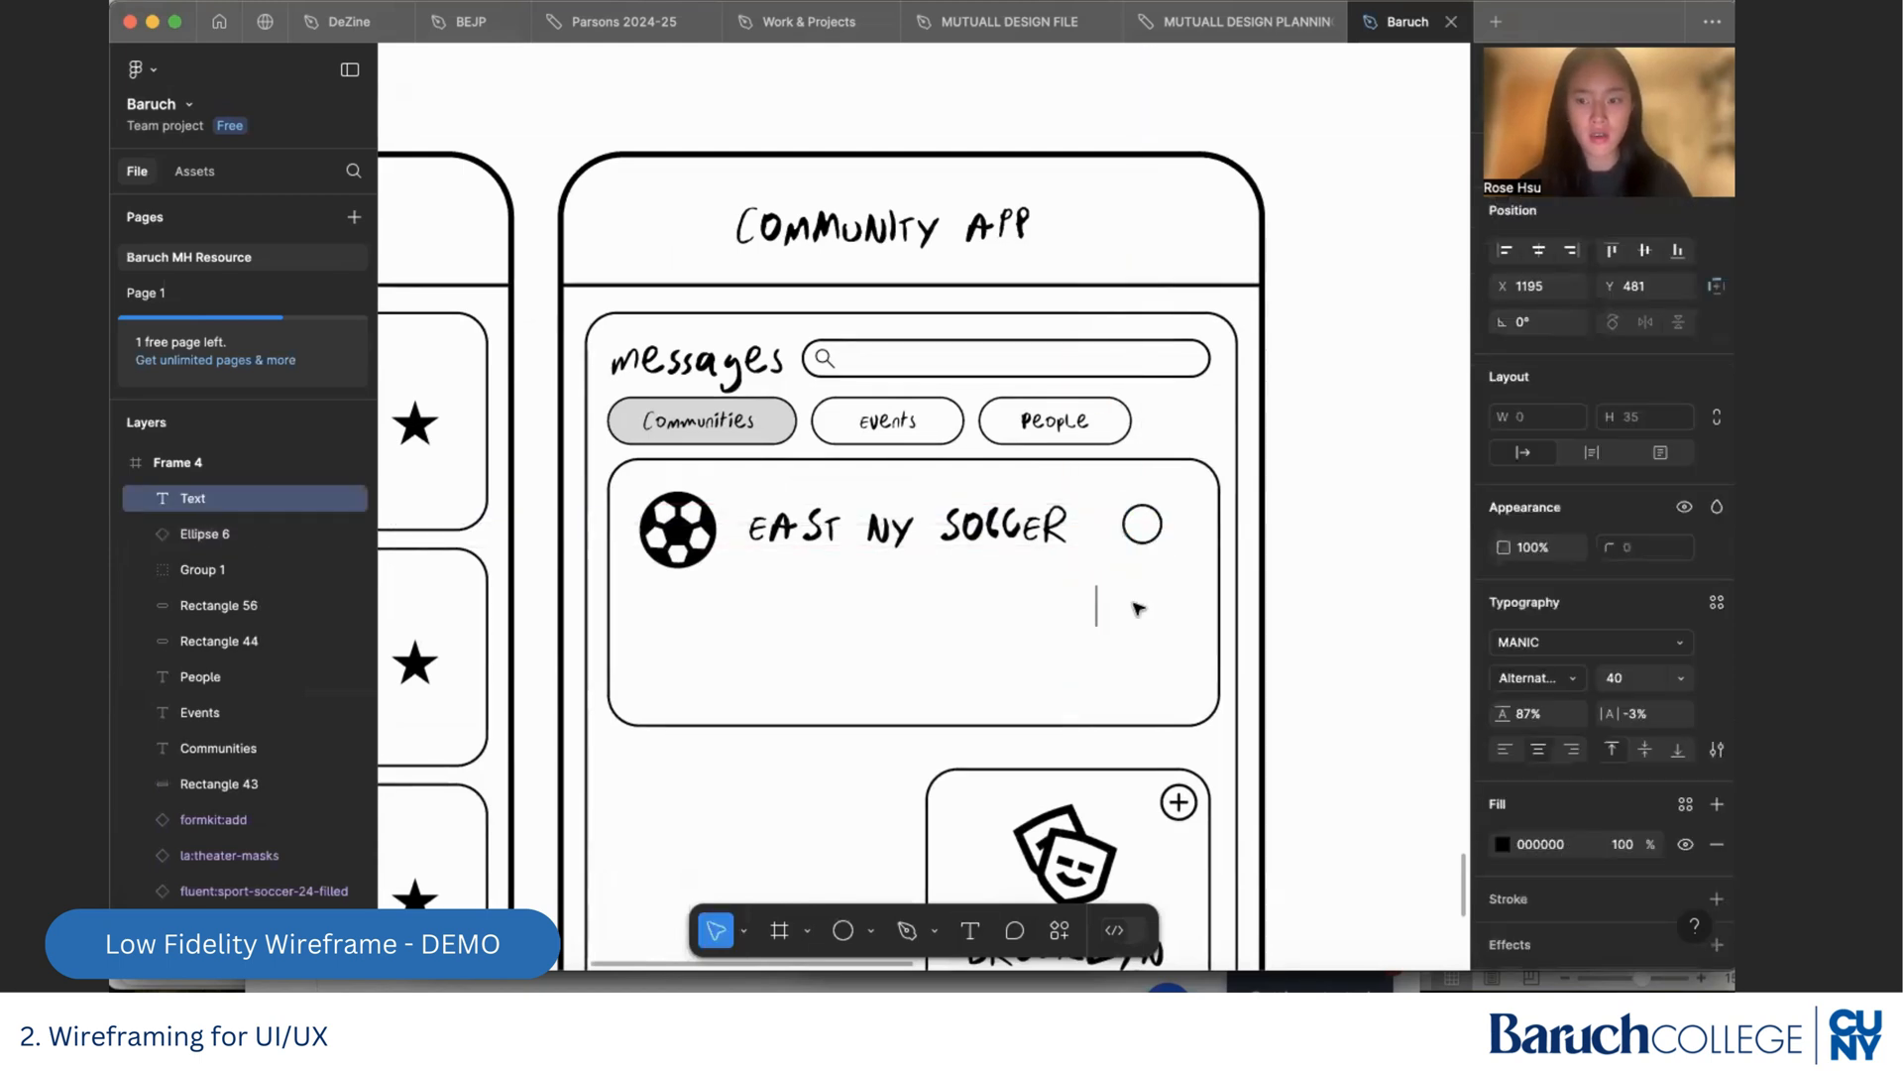
{"action": "type", "text": "2"}
{"action": "key", "text": "Escape"}
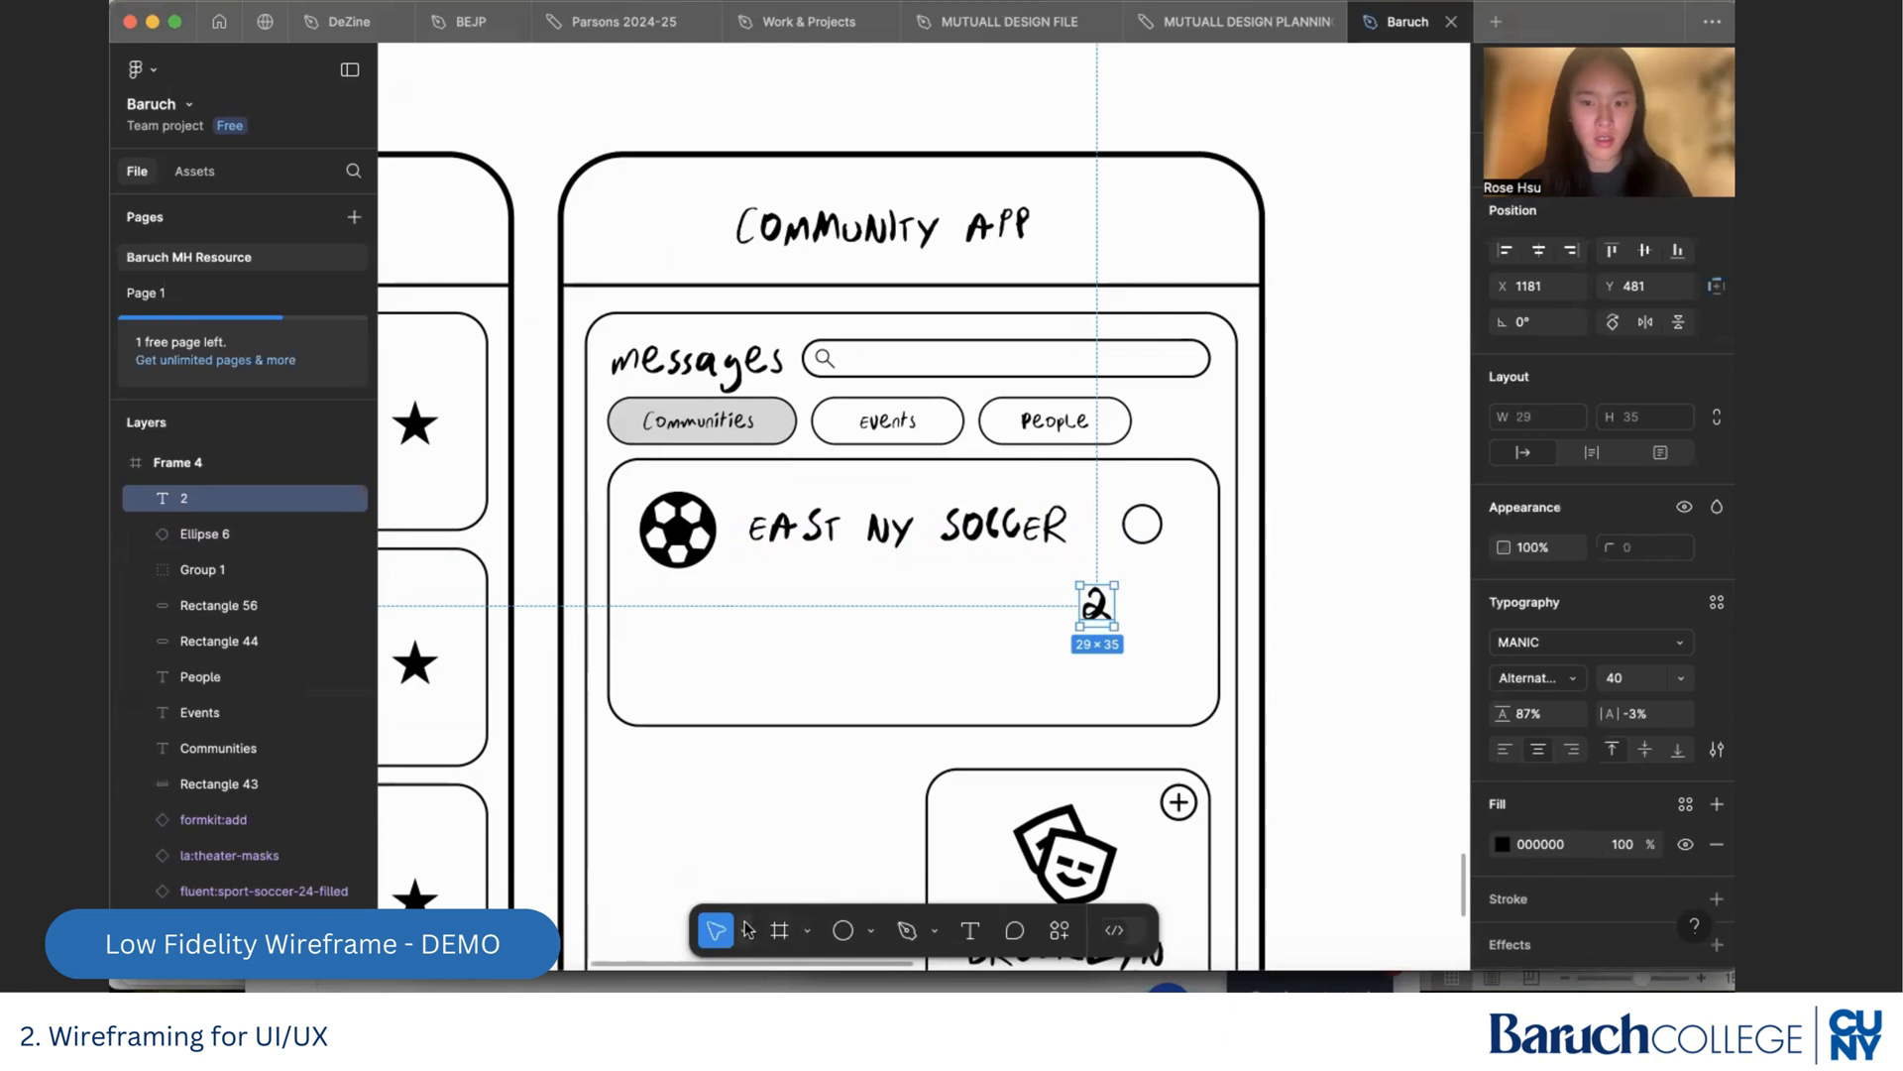
{"action": "left_click", "coordinate": [1680, 679]}
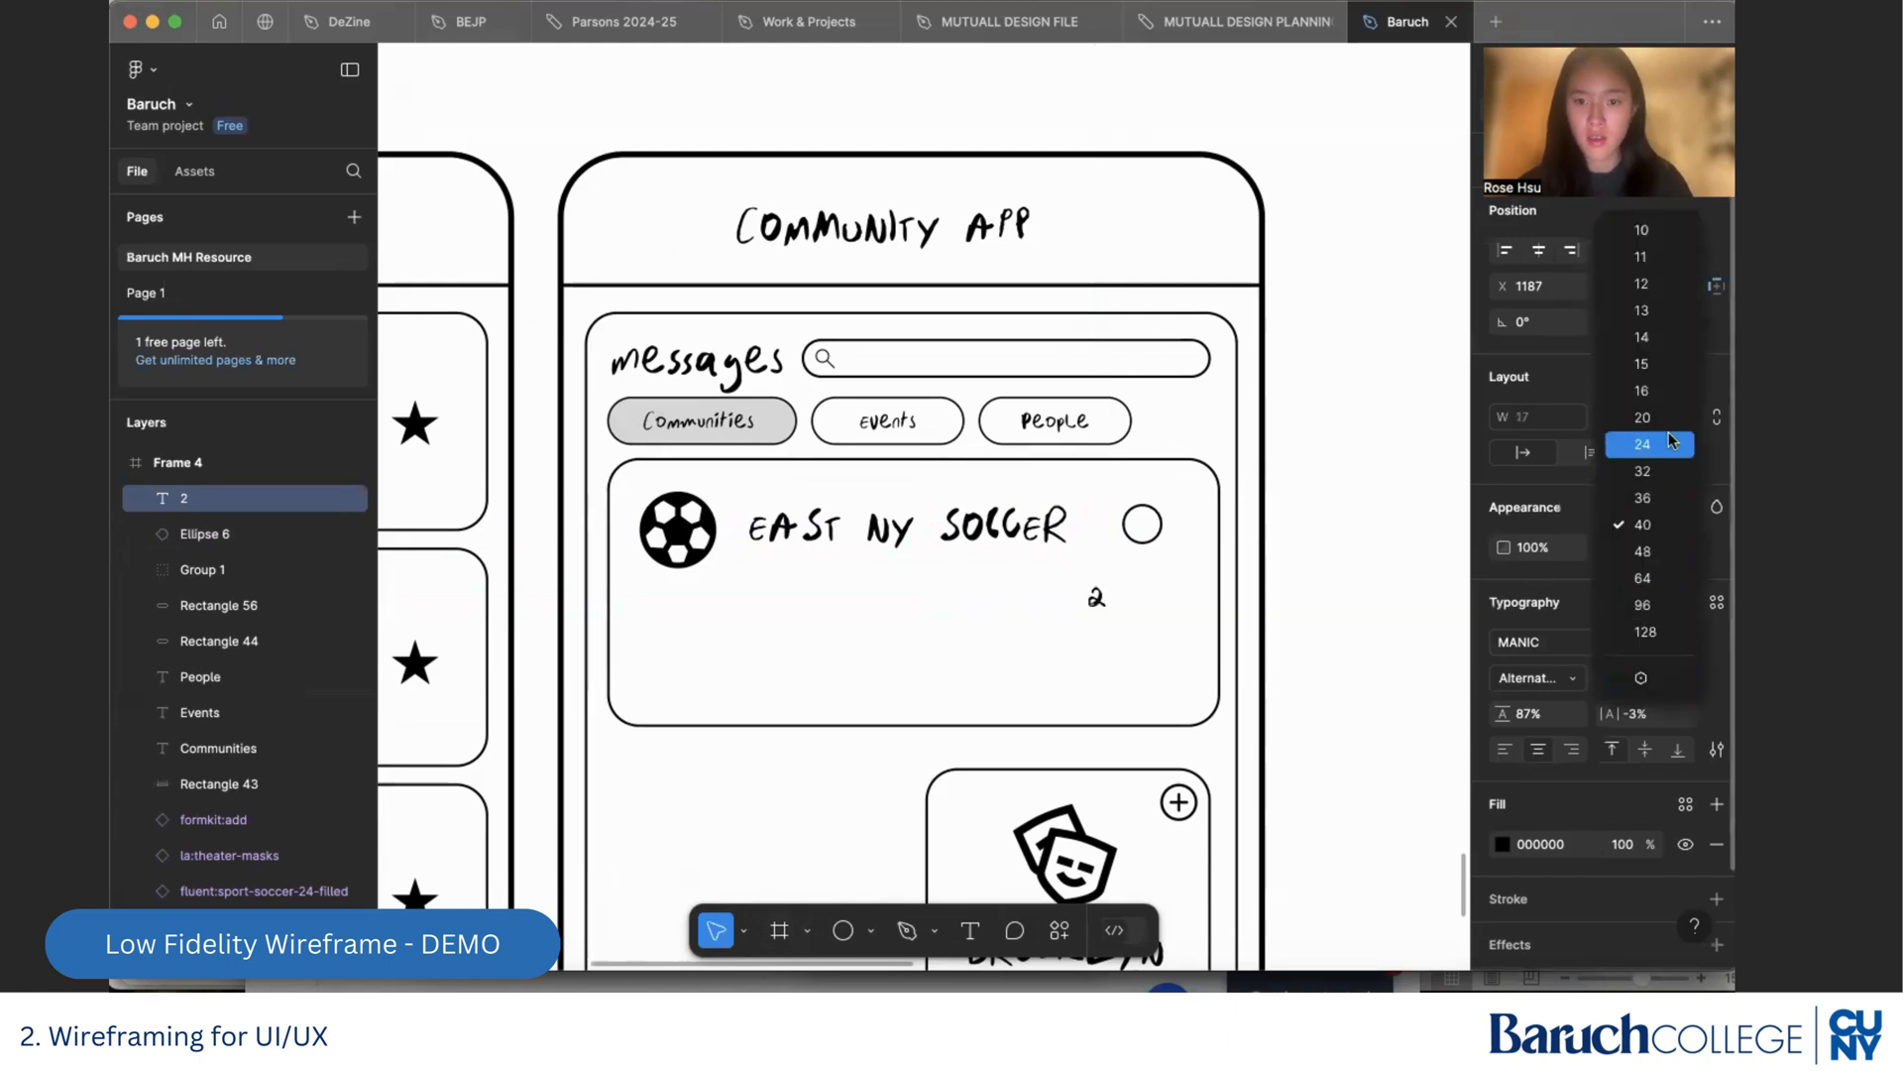
{"action": "left_click", "coordinate": [1643, 417]}
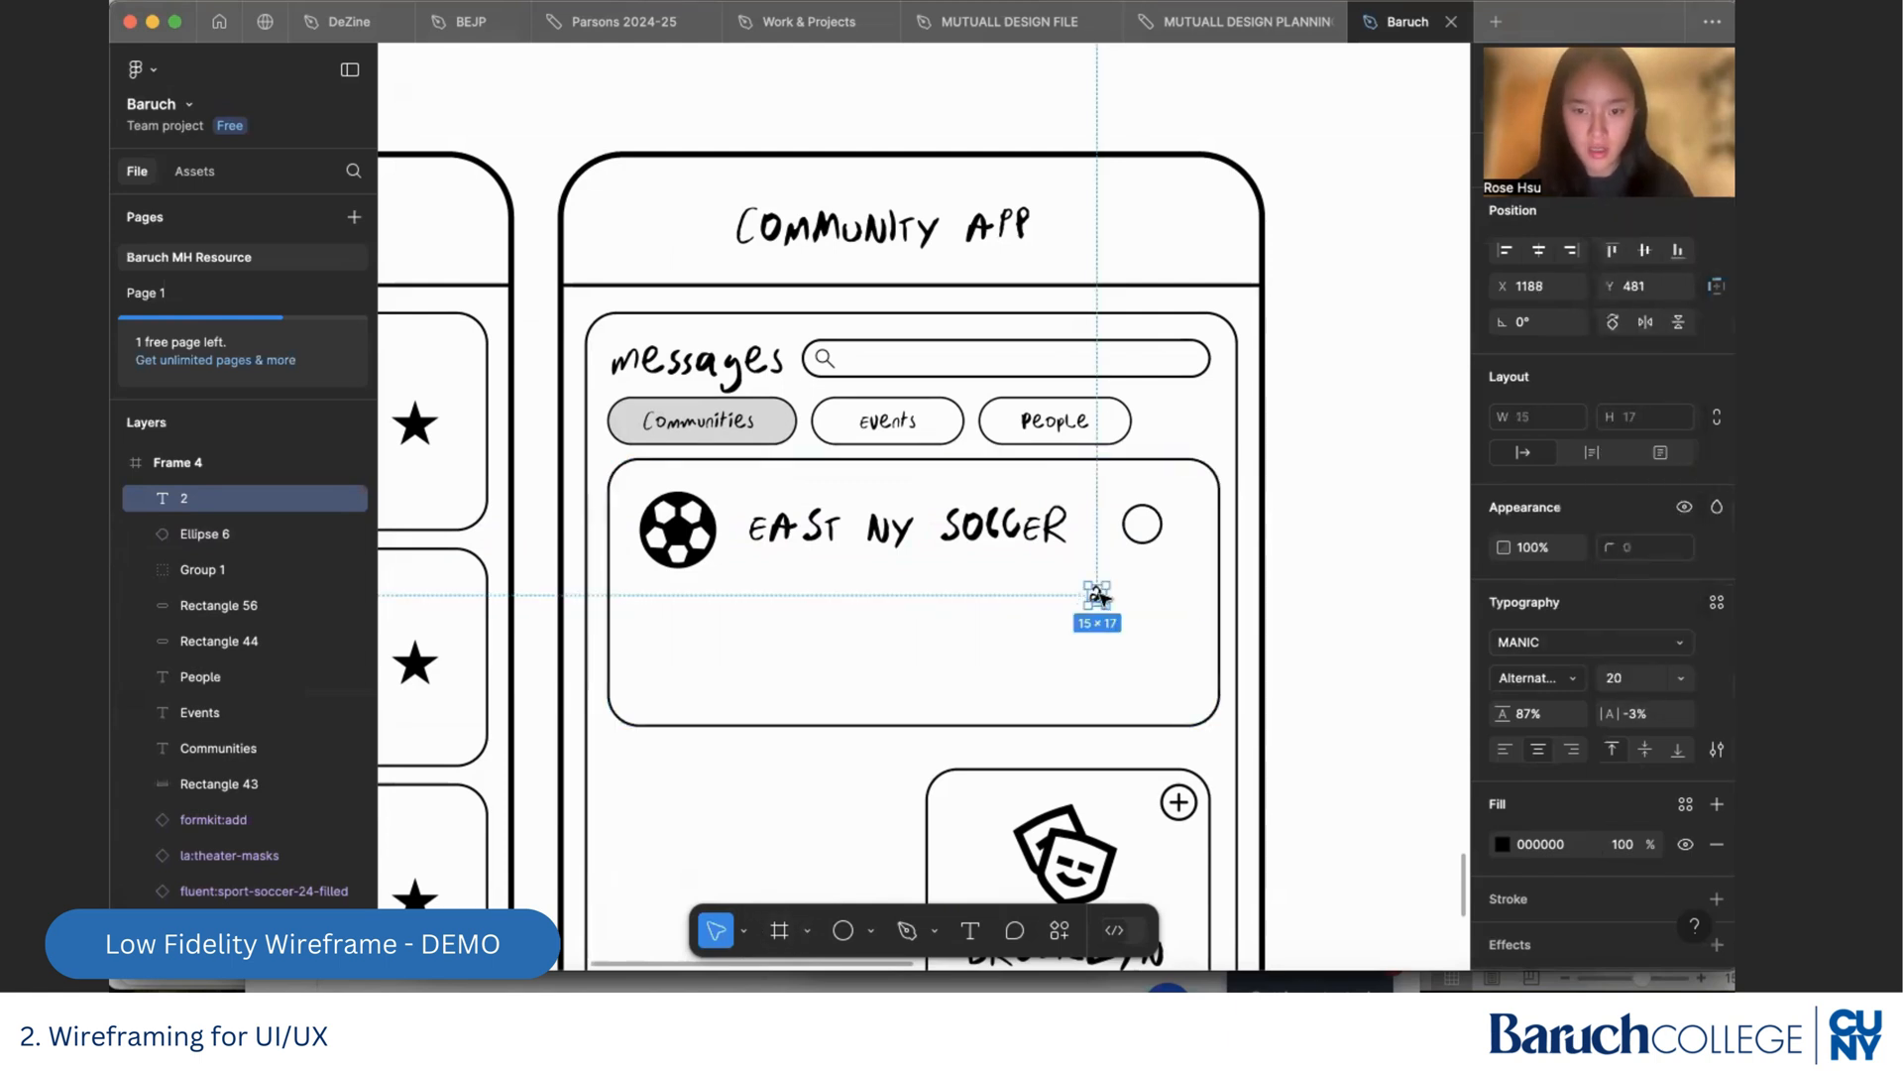
{"action": "left_click_drag", "start_coordinate": [1100, 596], "coordinate": [1145, 529]}
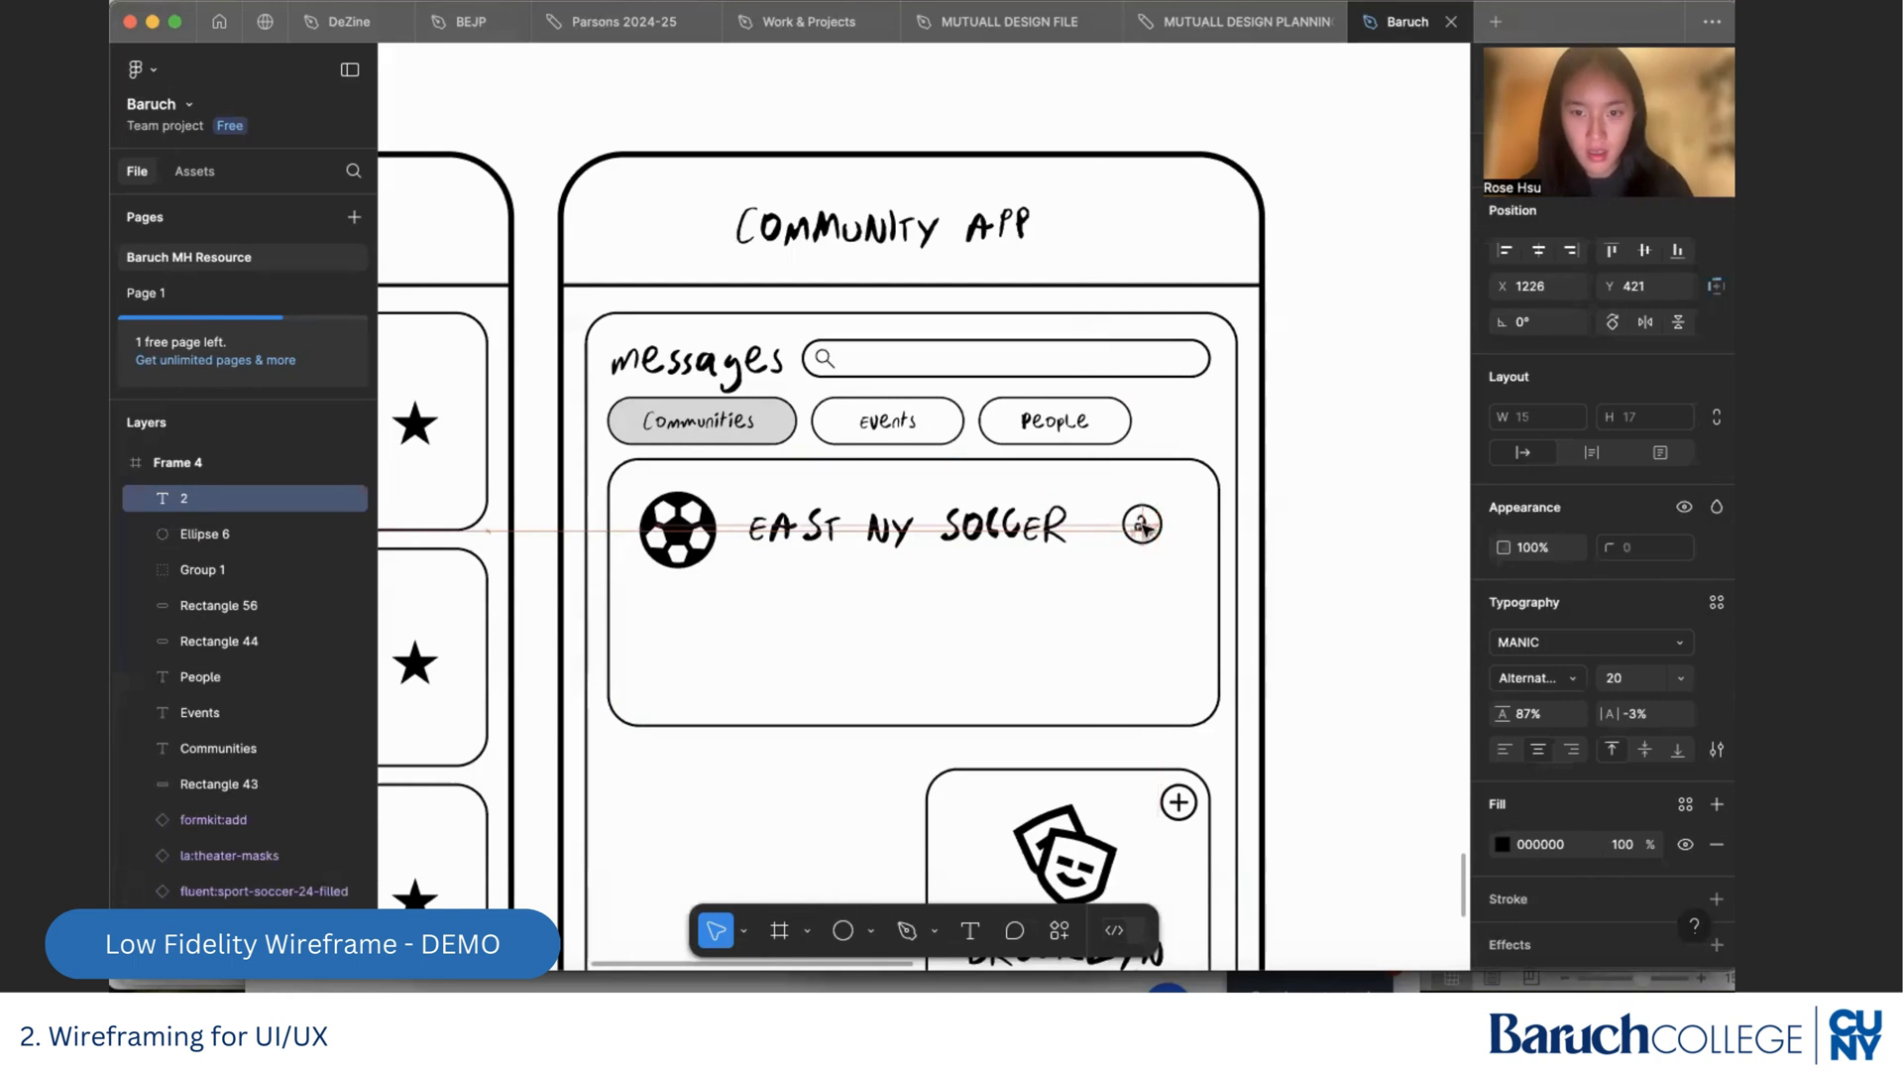
{"action": "left_click", "coordinate": [1406, 645]}
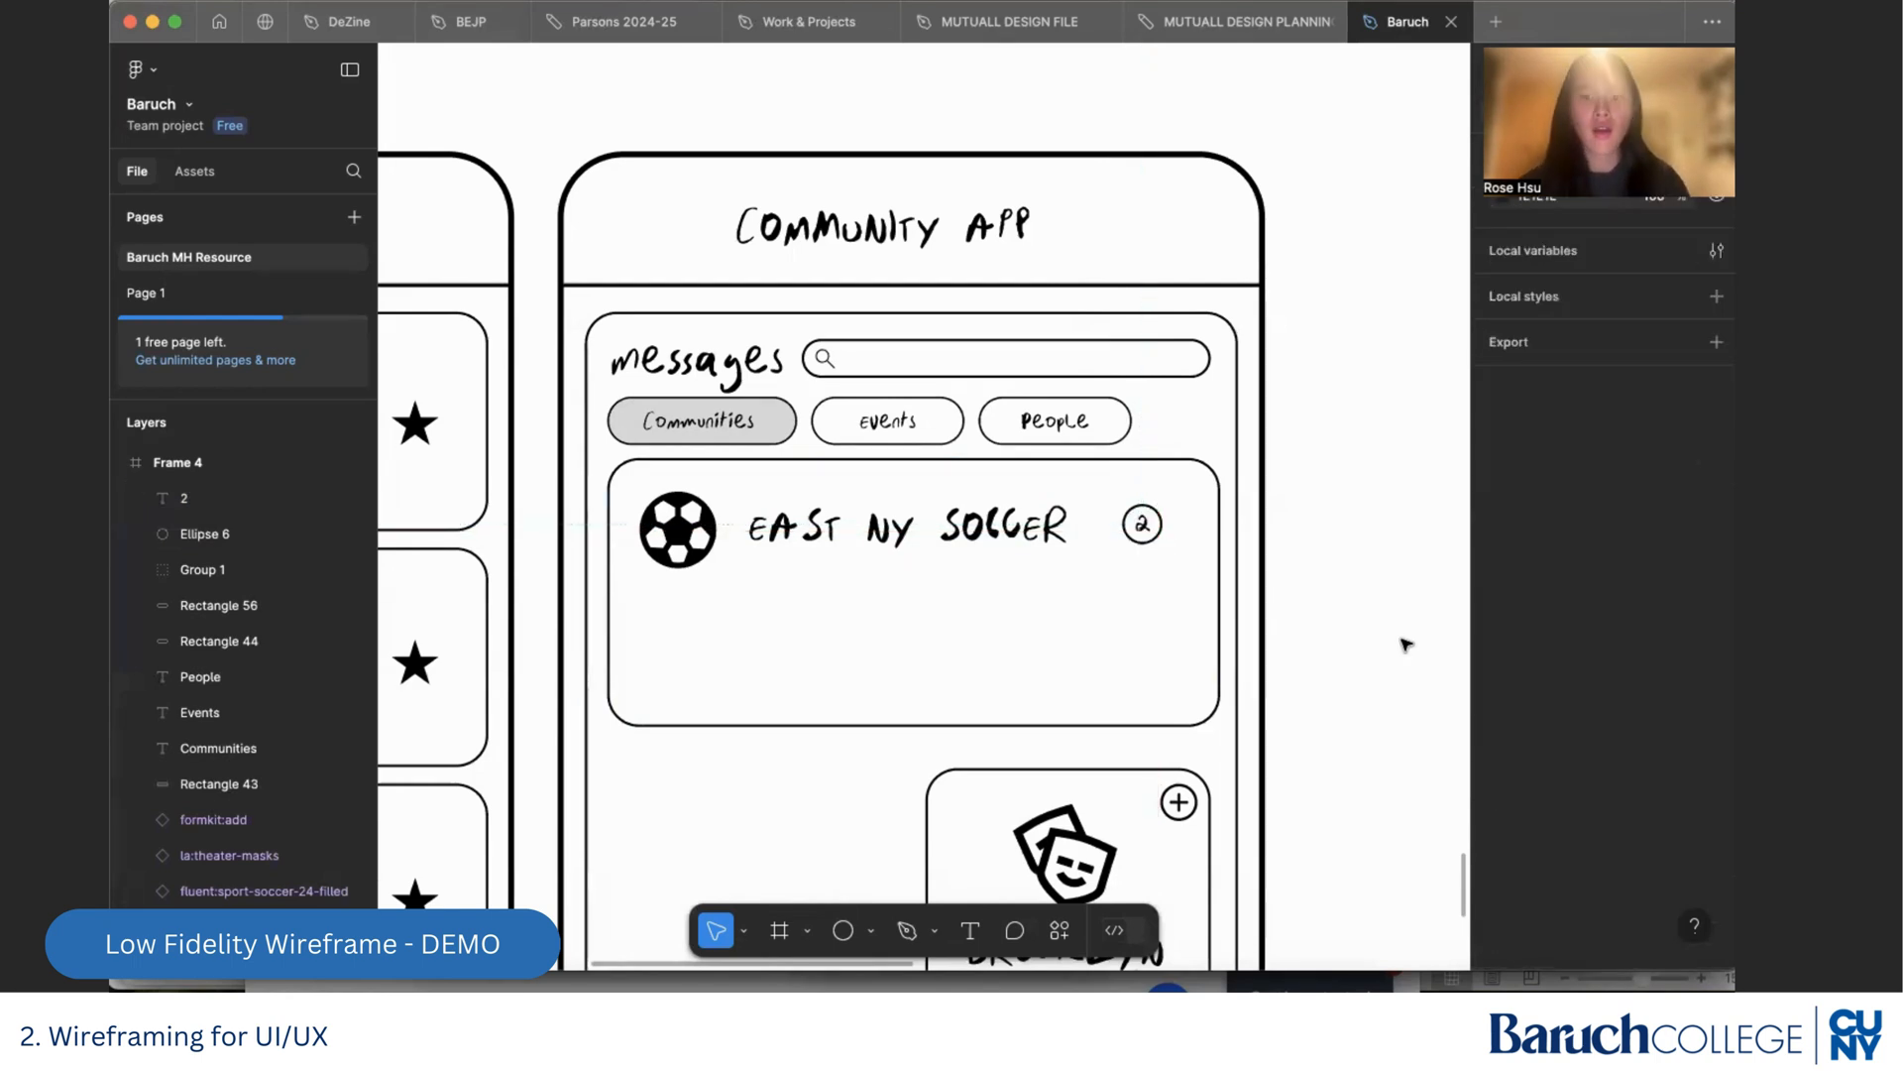
Duplicate the East NY Soccer card outline and resize the copy to a message box about 482 × 74 inside the card, below the title
{"action": "scroll", "coordinate": [1167, 701], "scroll_direction": "down", "scroll_amount": 2}
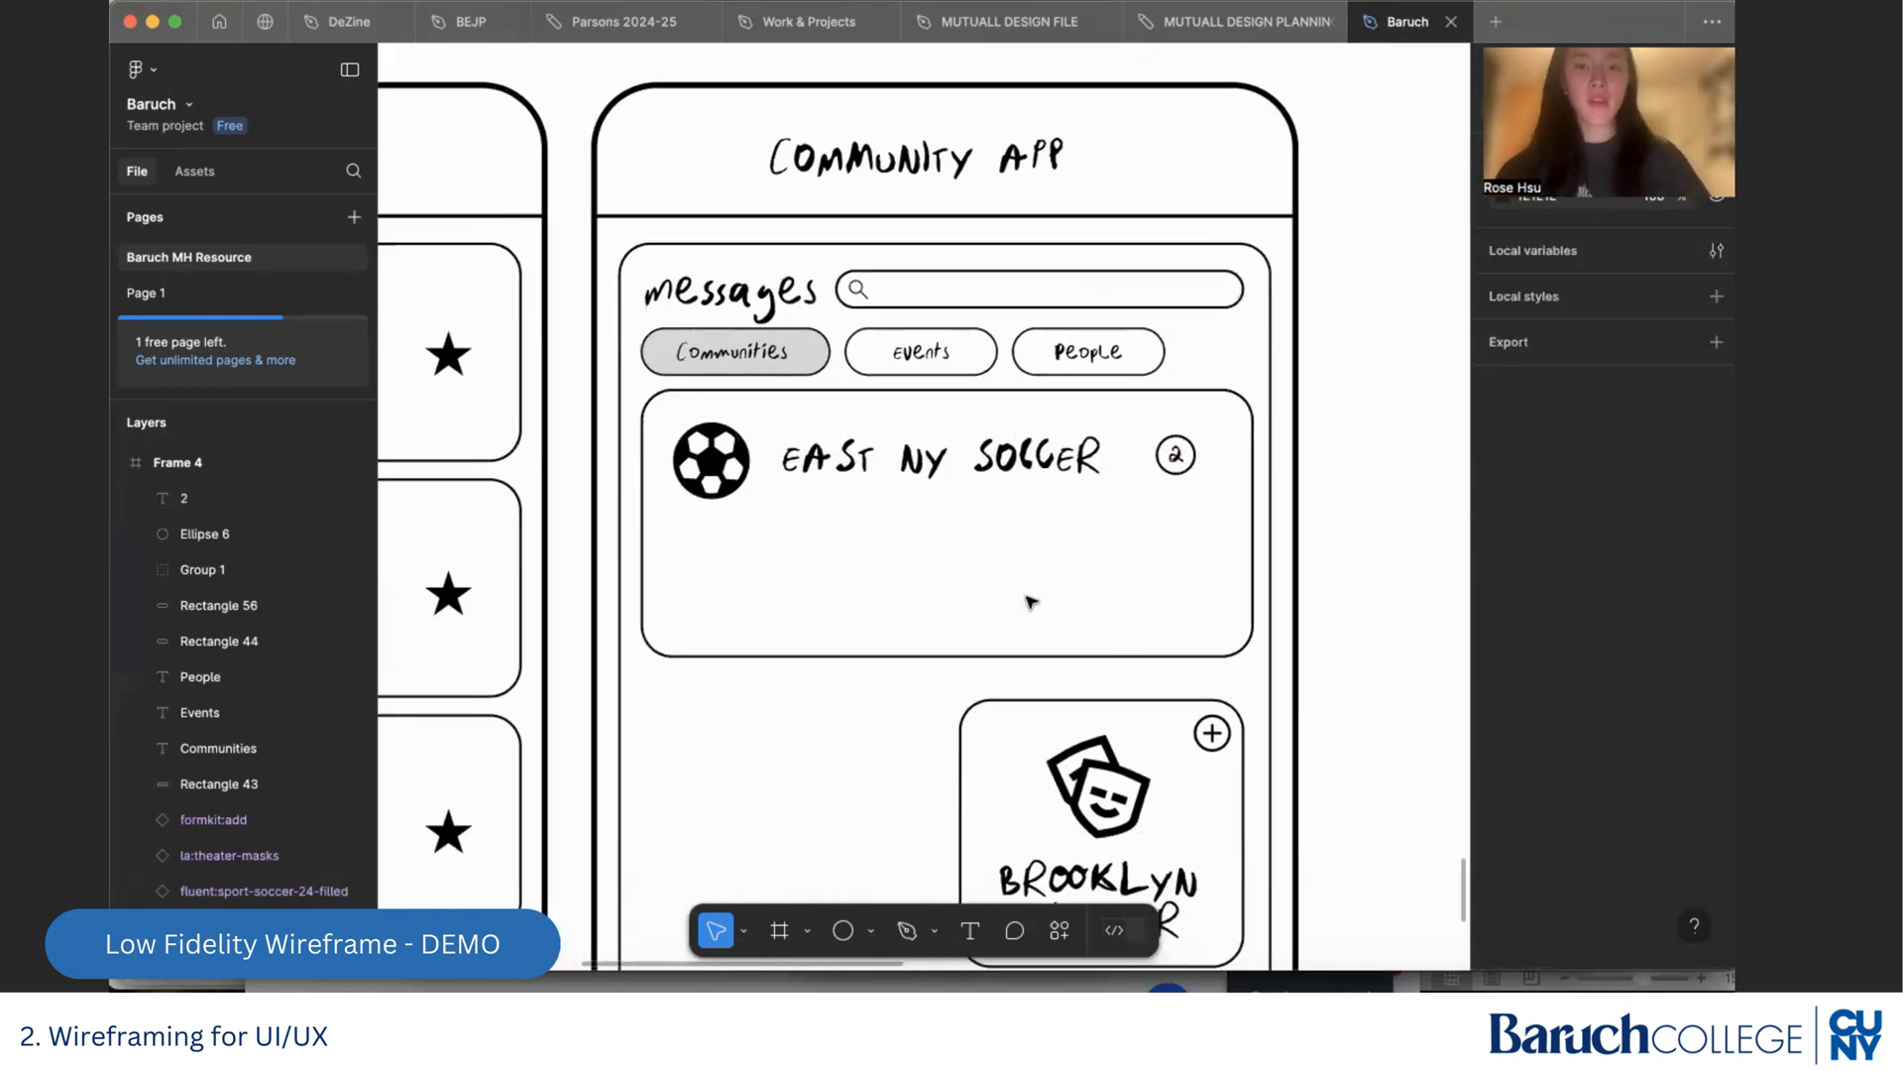
{"action": "left_click", "coordinate": [941, 391]}
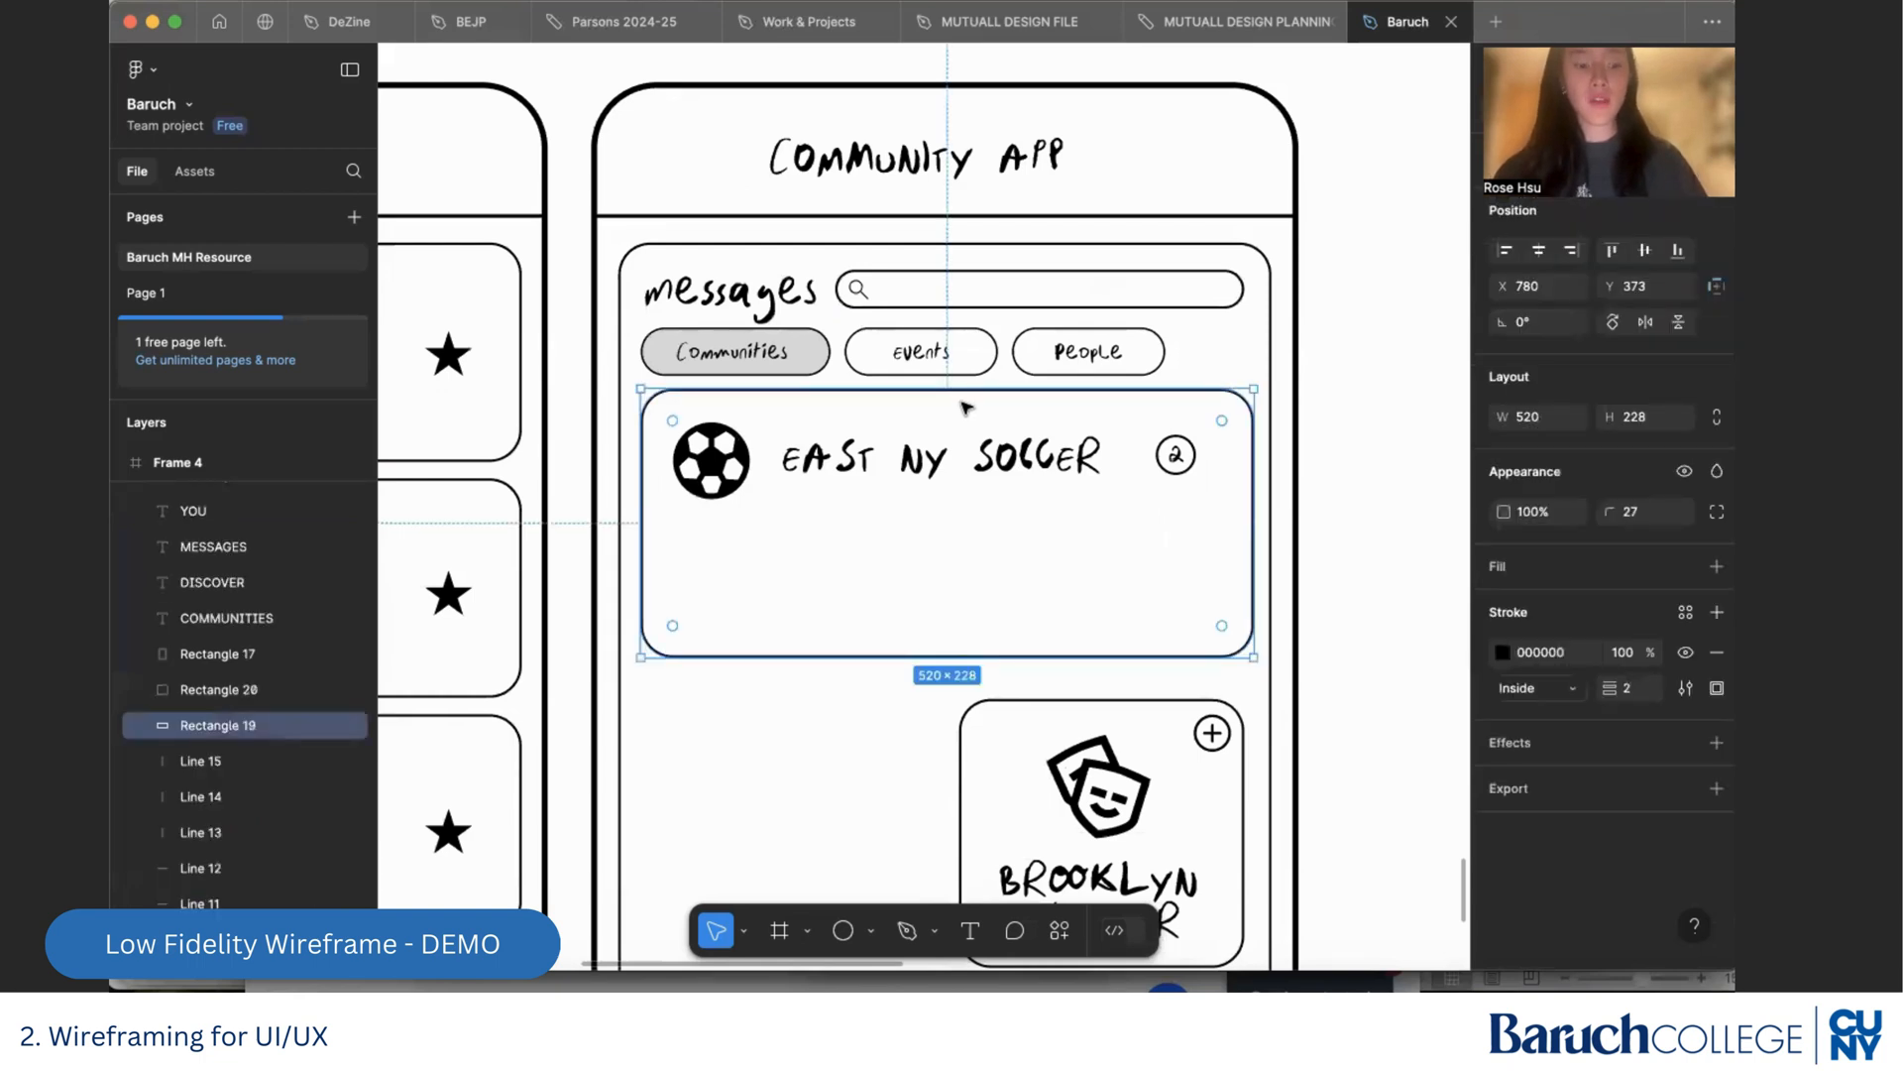
{"action": "left_click_drag", "start_coordinate": [967, 415], "coordinate": [970, 524]}
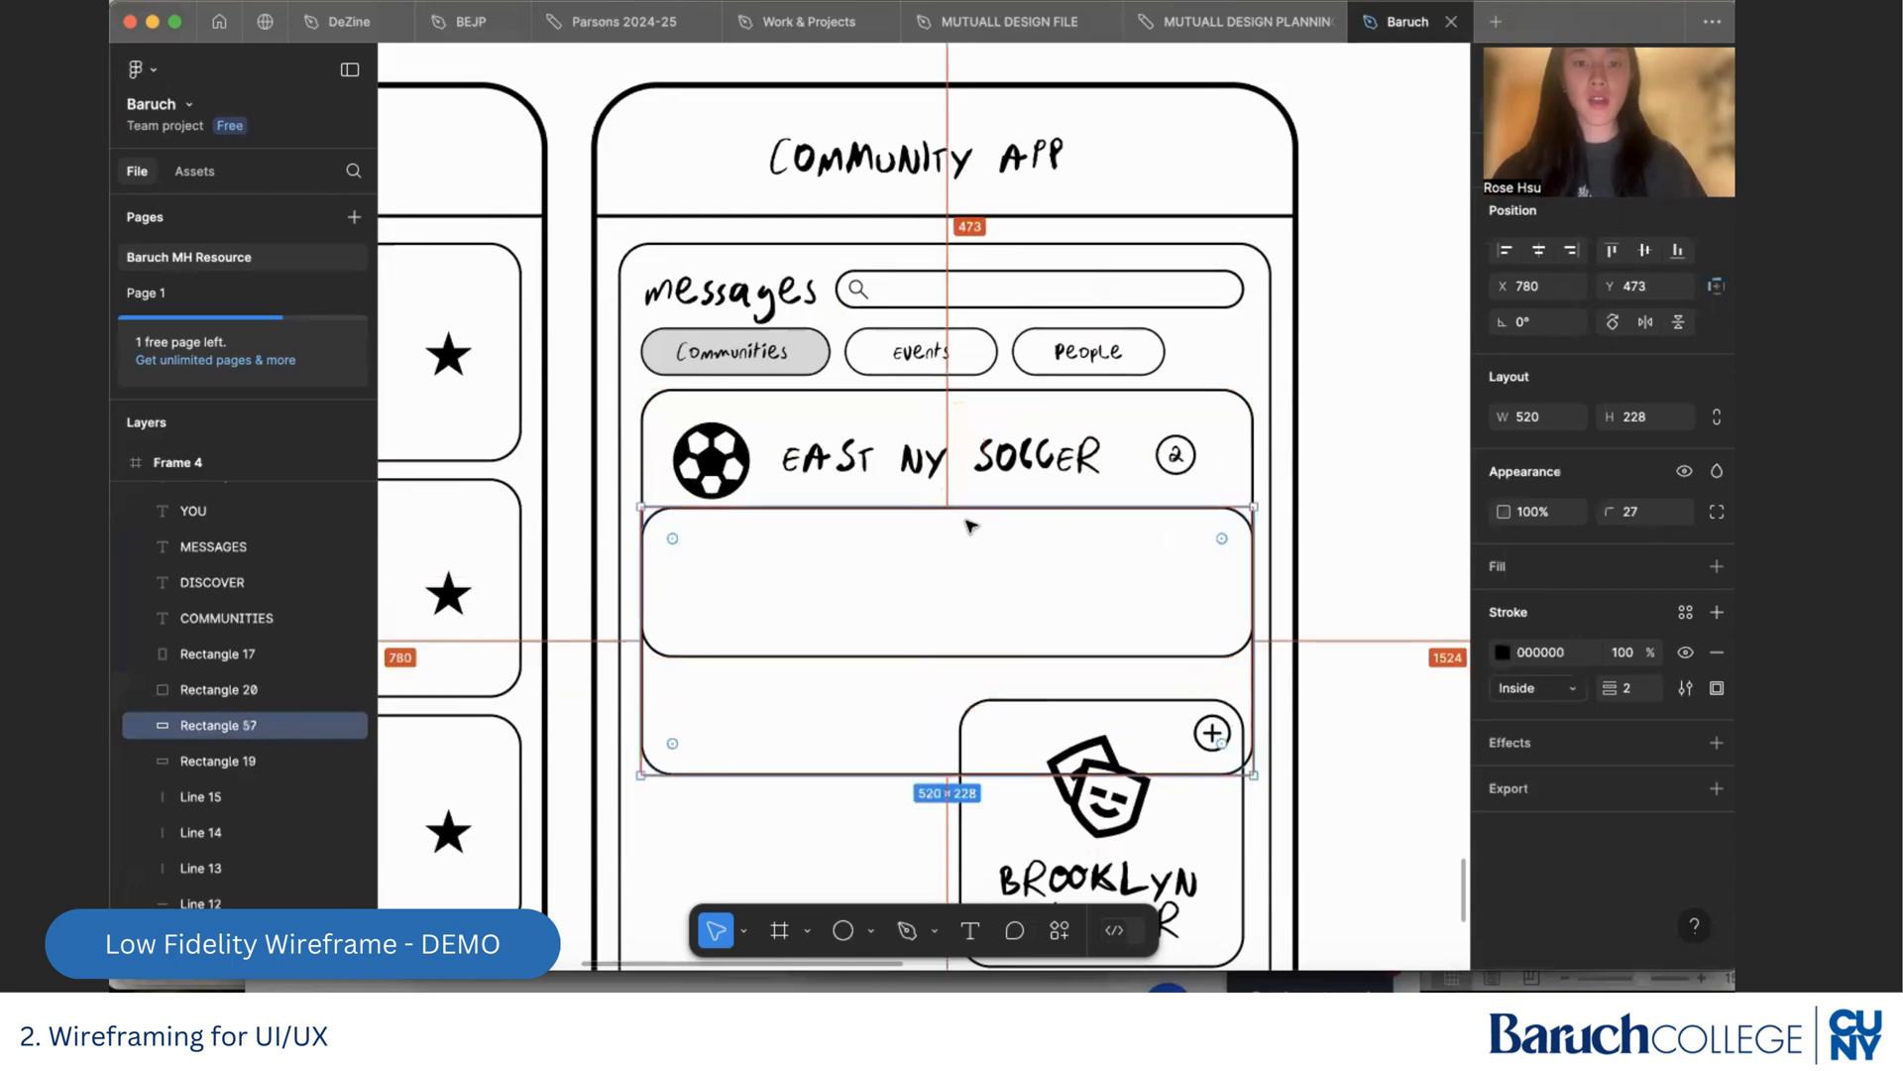
{"action": "left_click_drag", "start_coordinate": [833, 774], "coordinate": [863, 595]}
{"action": "left_click_drag", "start_coordinate": [643, 556], "coordinate": [663, 552]}
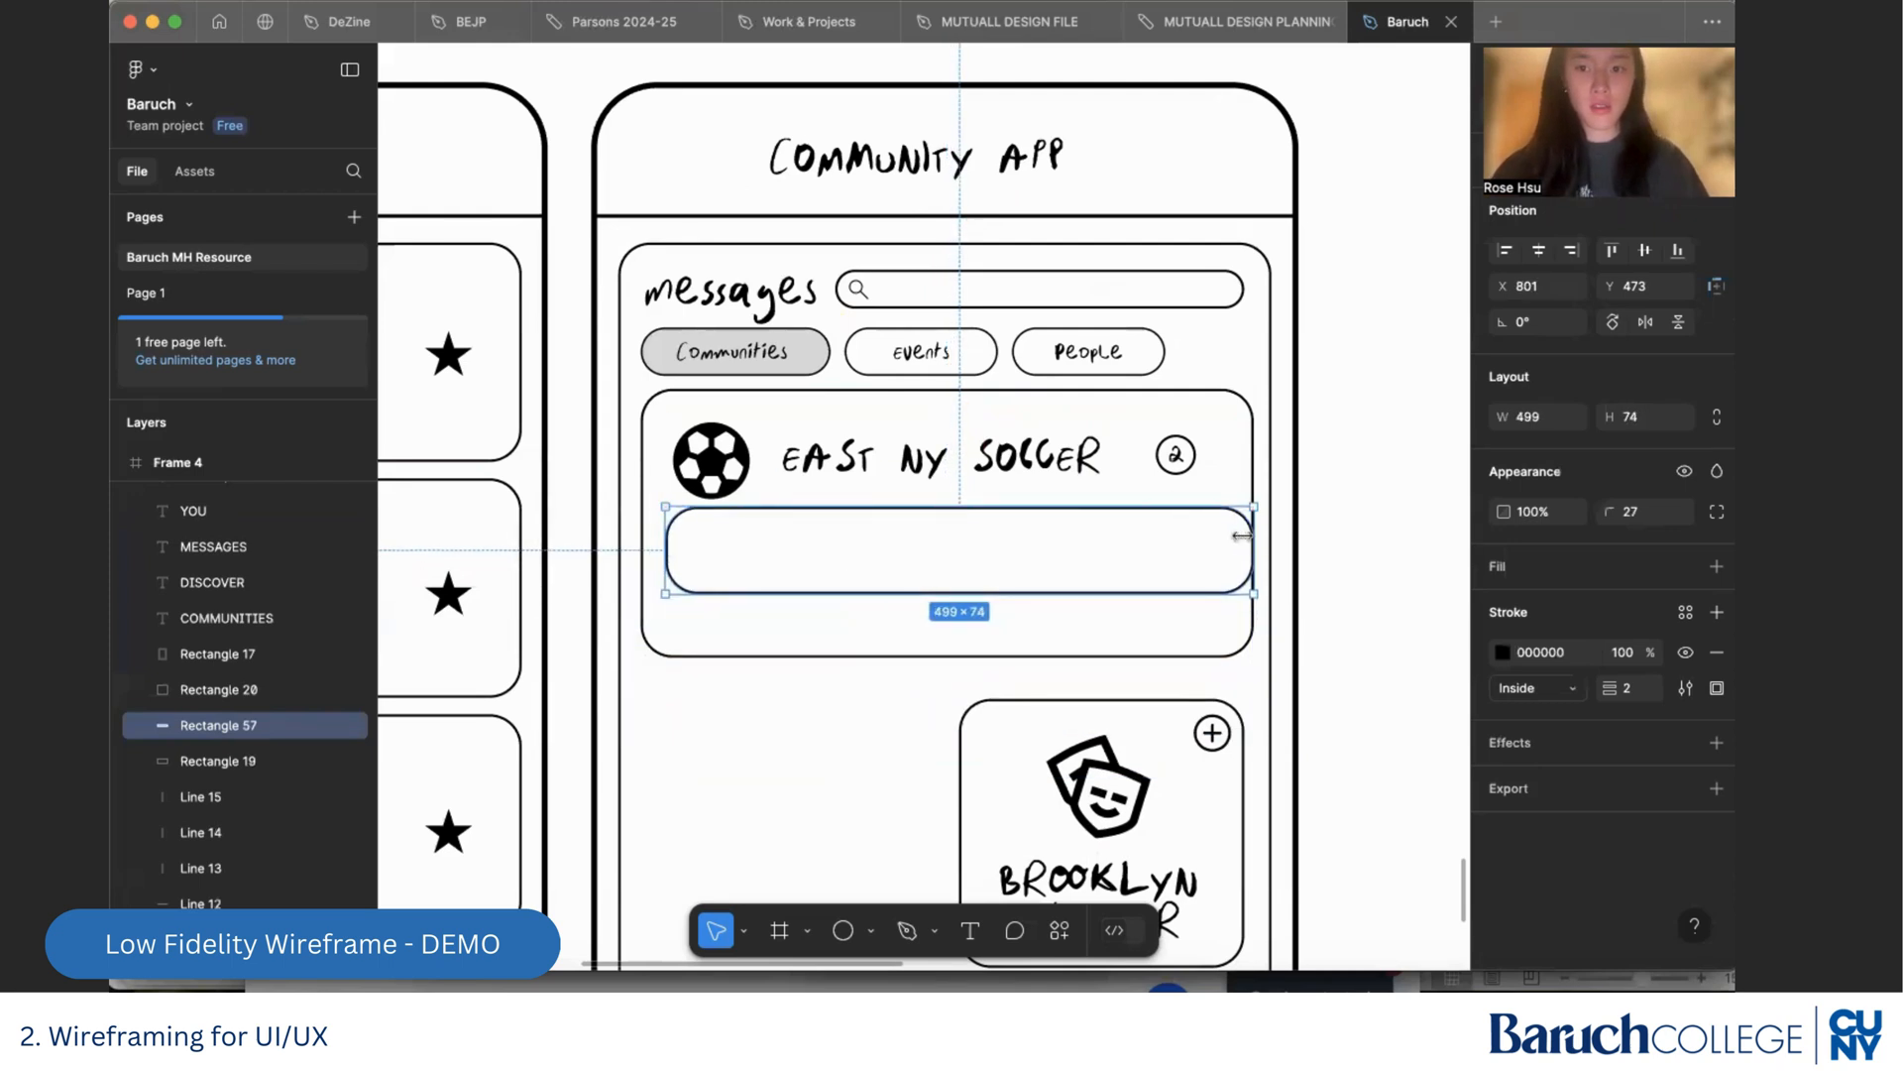
{"action": "left_click_drag", "start_coordinate": [1242, 535], "coordinate": [1235, 535]}
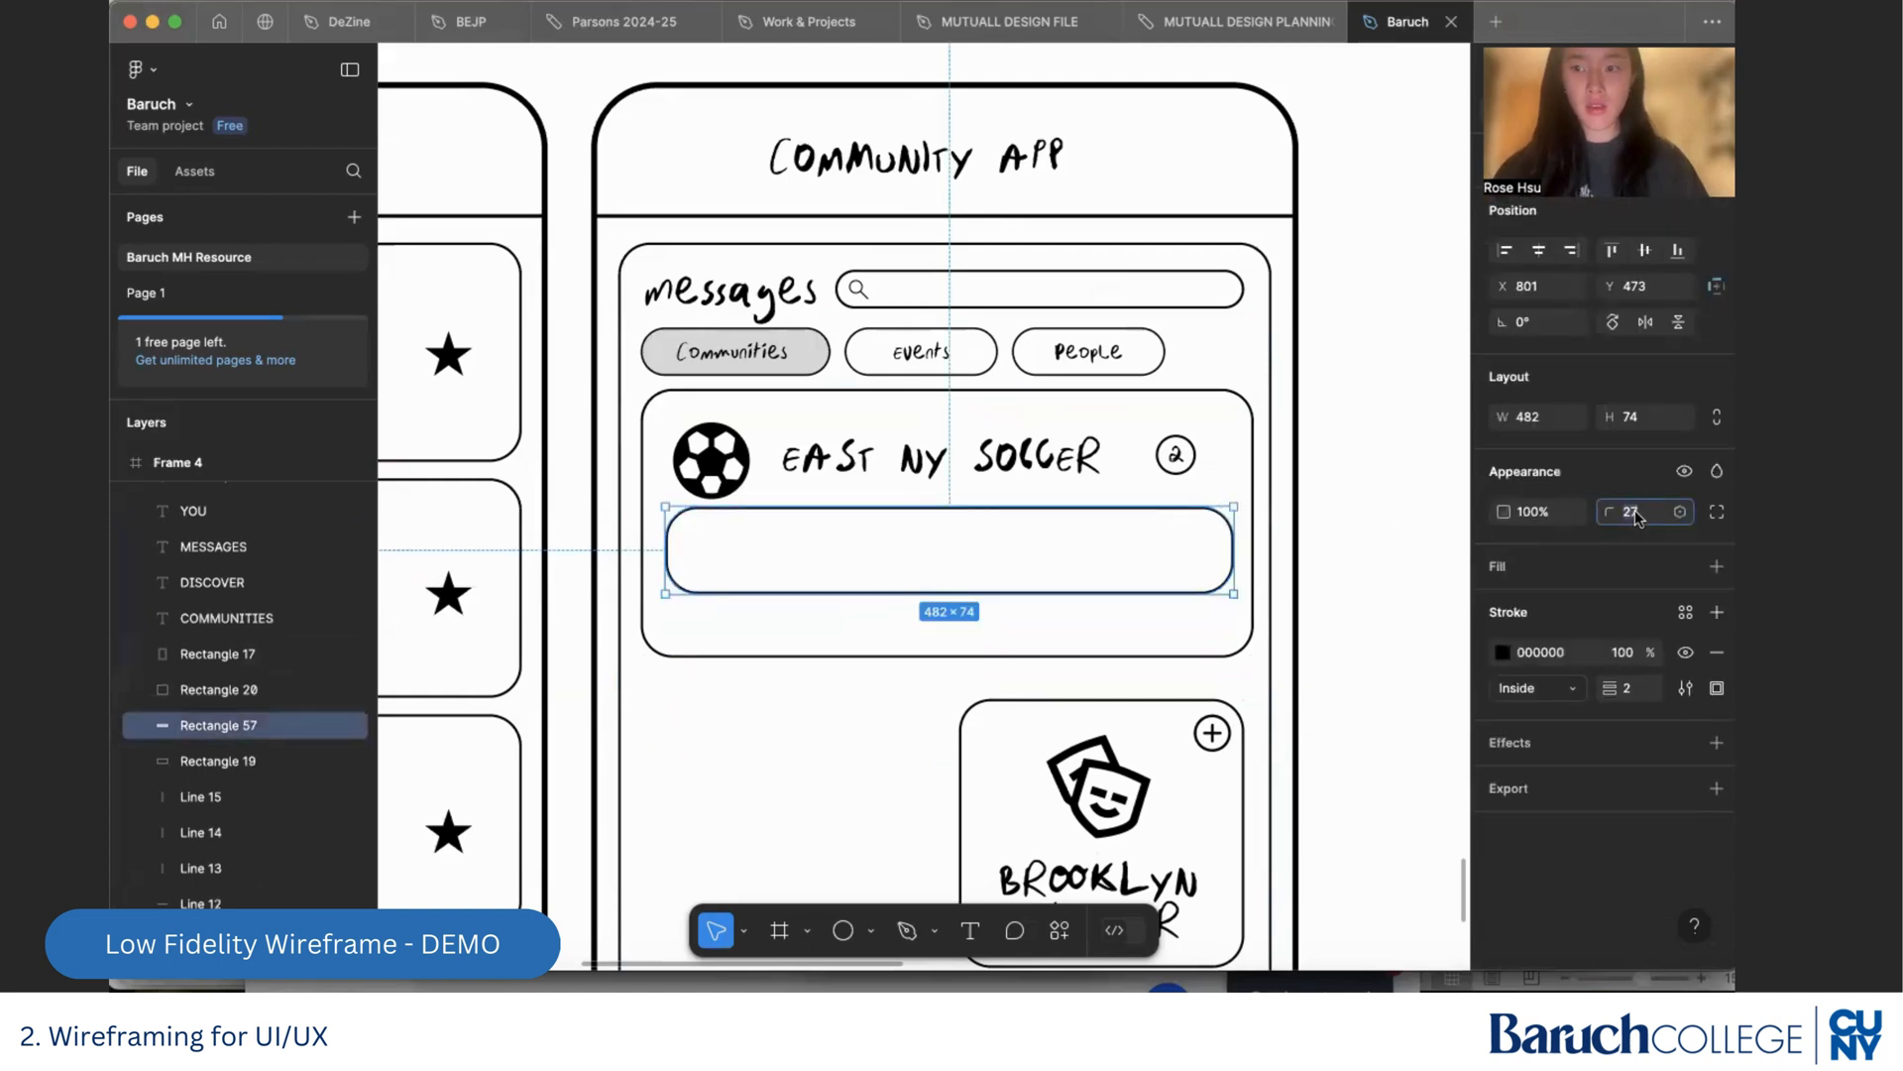
Set the message box's corner radius to 15
{"action": "left_click", "coordinate": [1635, 515]}
{"action": "type", "text": "1"}
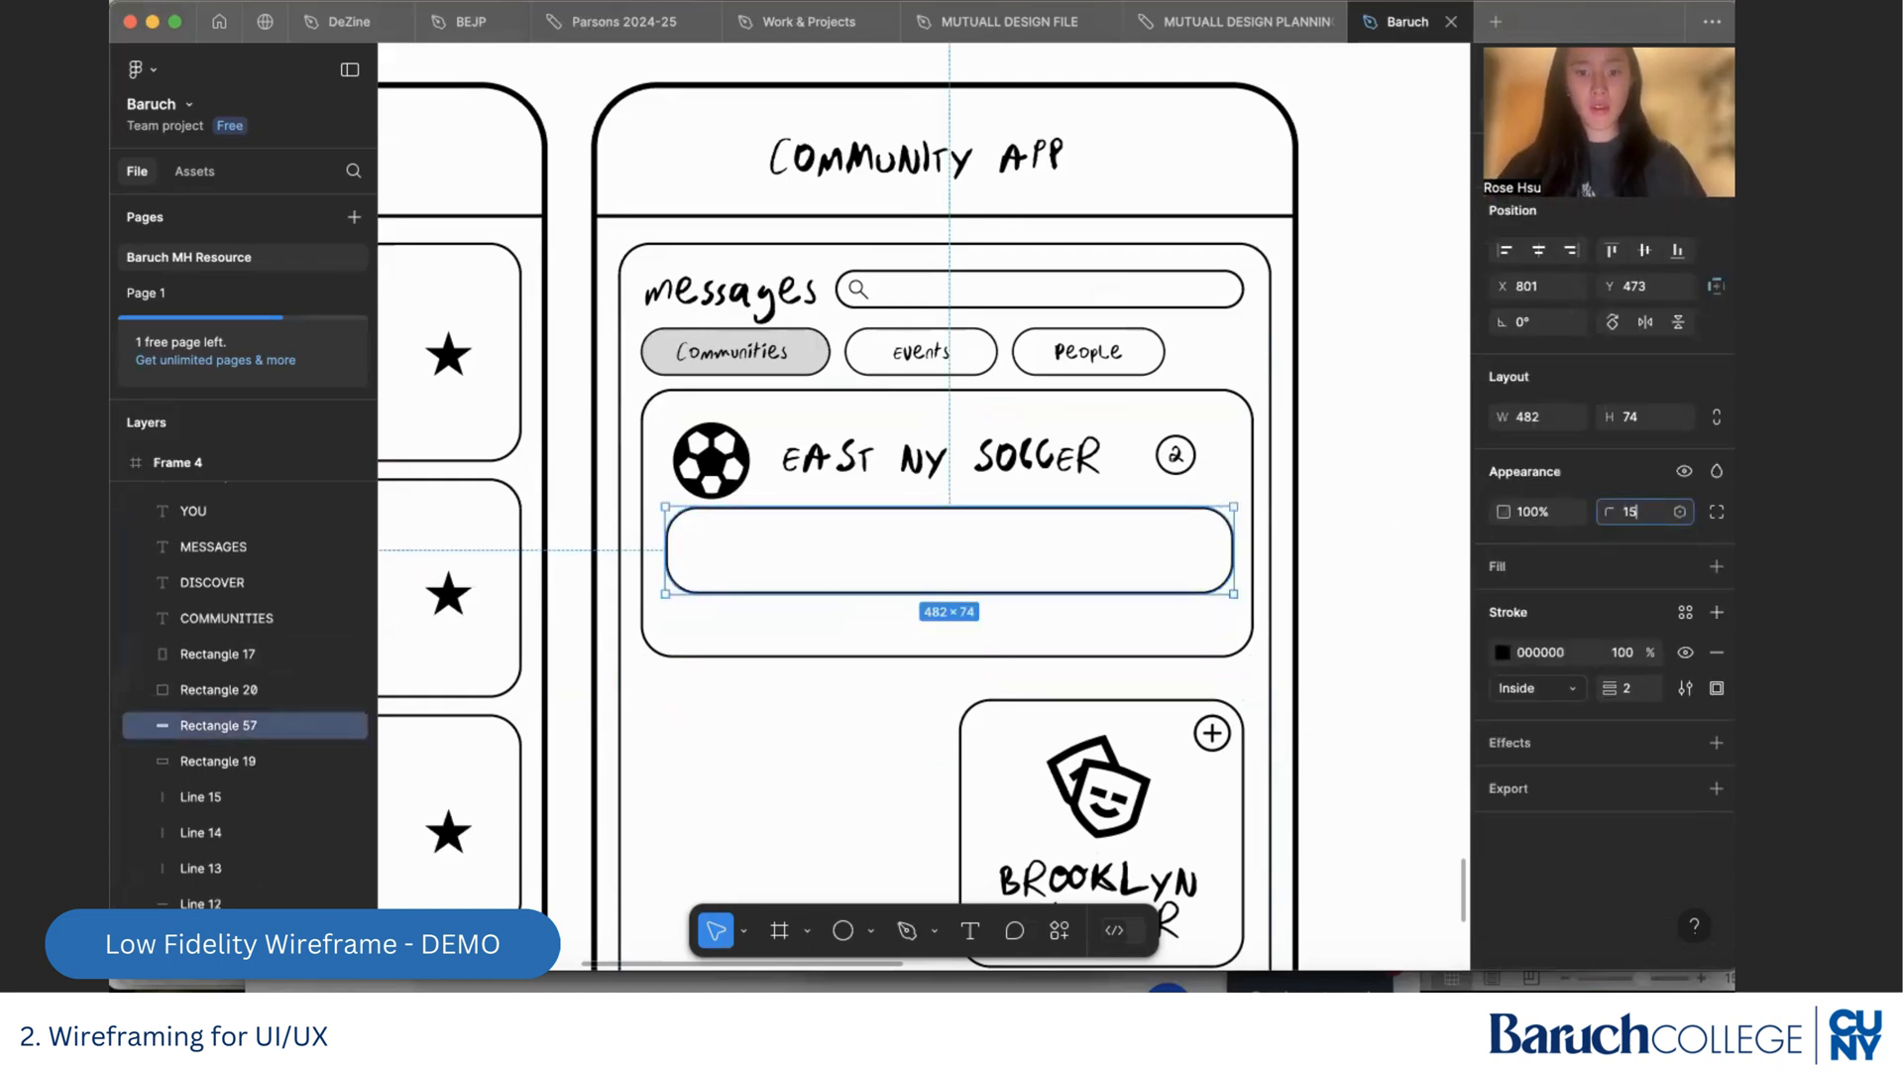
{"action": "type", "text": "5"}
{"action": "key", "text": "Return"}
{"action": "left_click", "coordinate": [1333, 519]}
Duplicate the message box below the first and shorten the copy to about 41 px high, ending at the card's bottom edge
{"action": "scroll", "coordinate": [1333, 523], "scroll_direction": "down", "scroll_amount": 2}
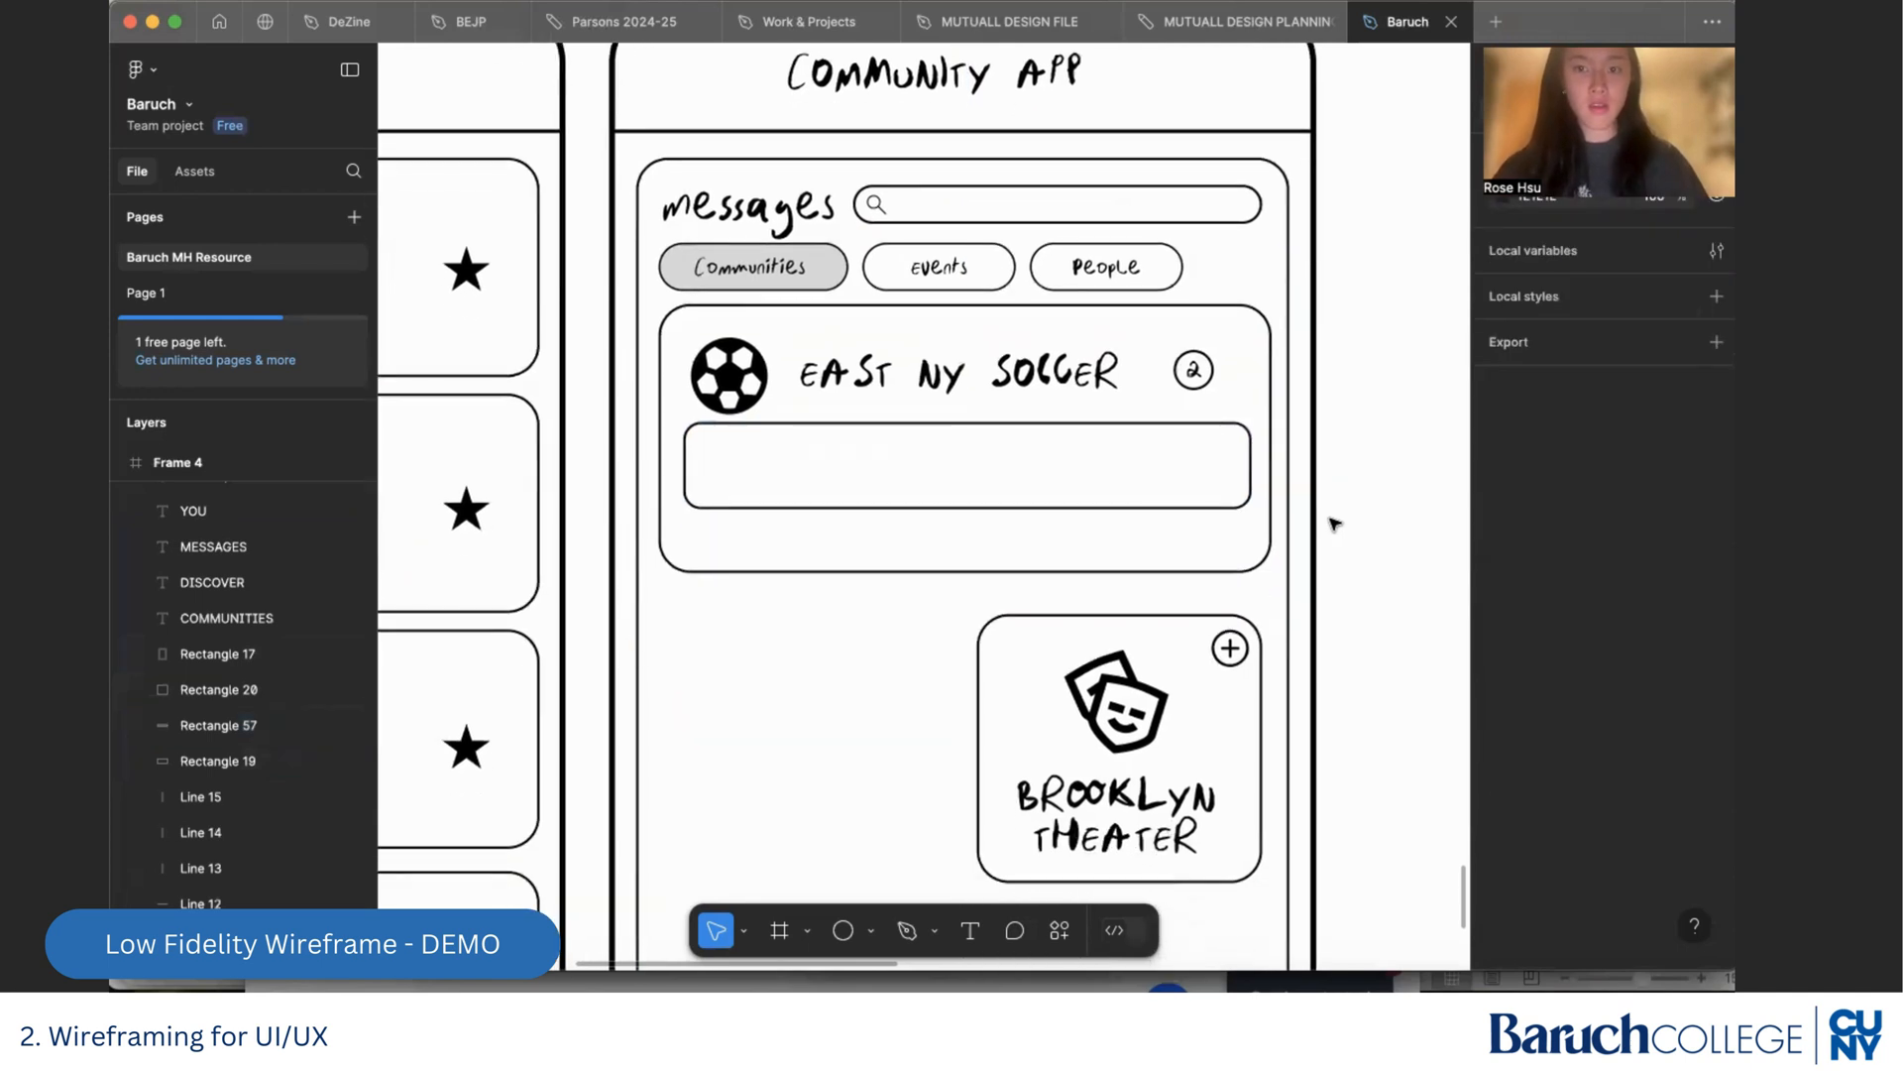
{"action": "left_click", "coordinate": [1117, 467]}
{"action": "left_click_drag", "start_coordinate": [1121, 455], "coordinate": [1109, 576]}
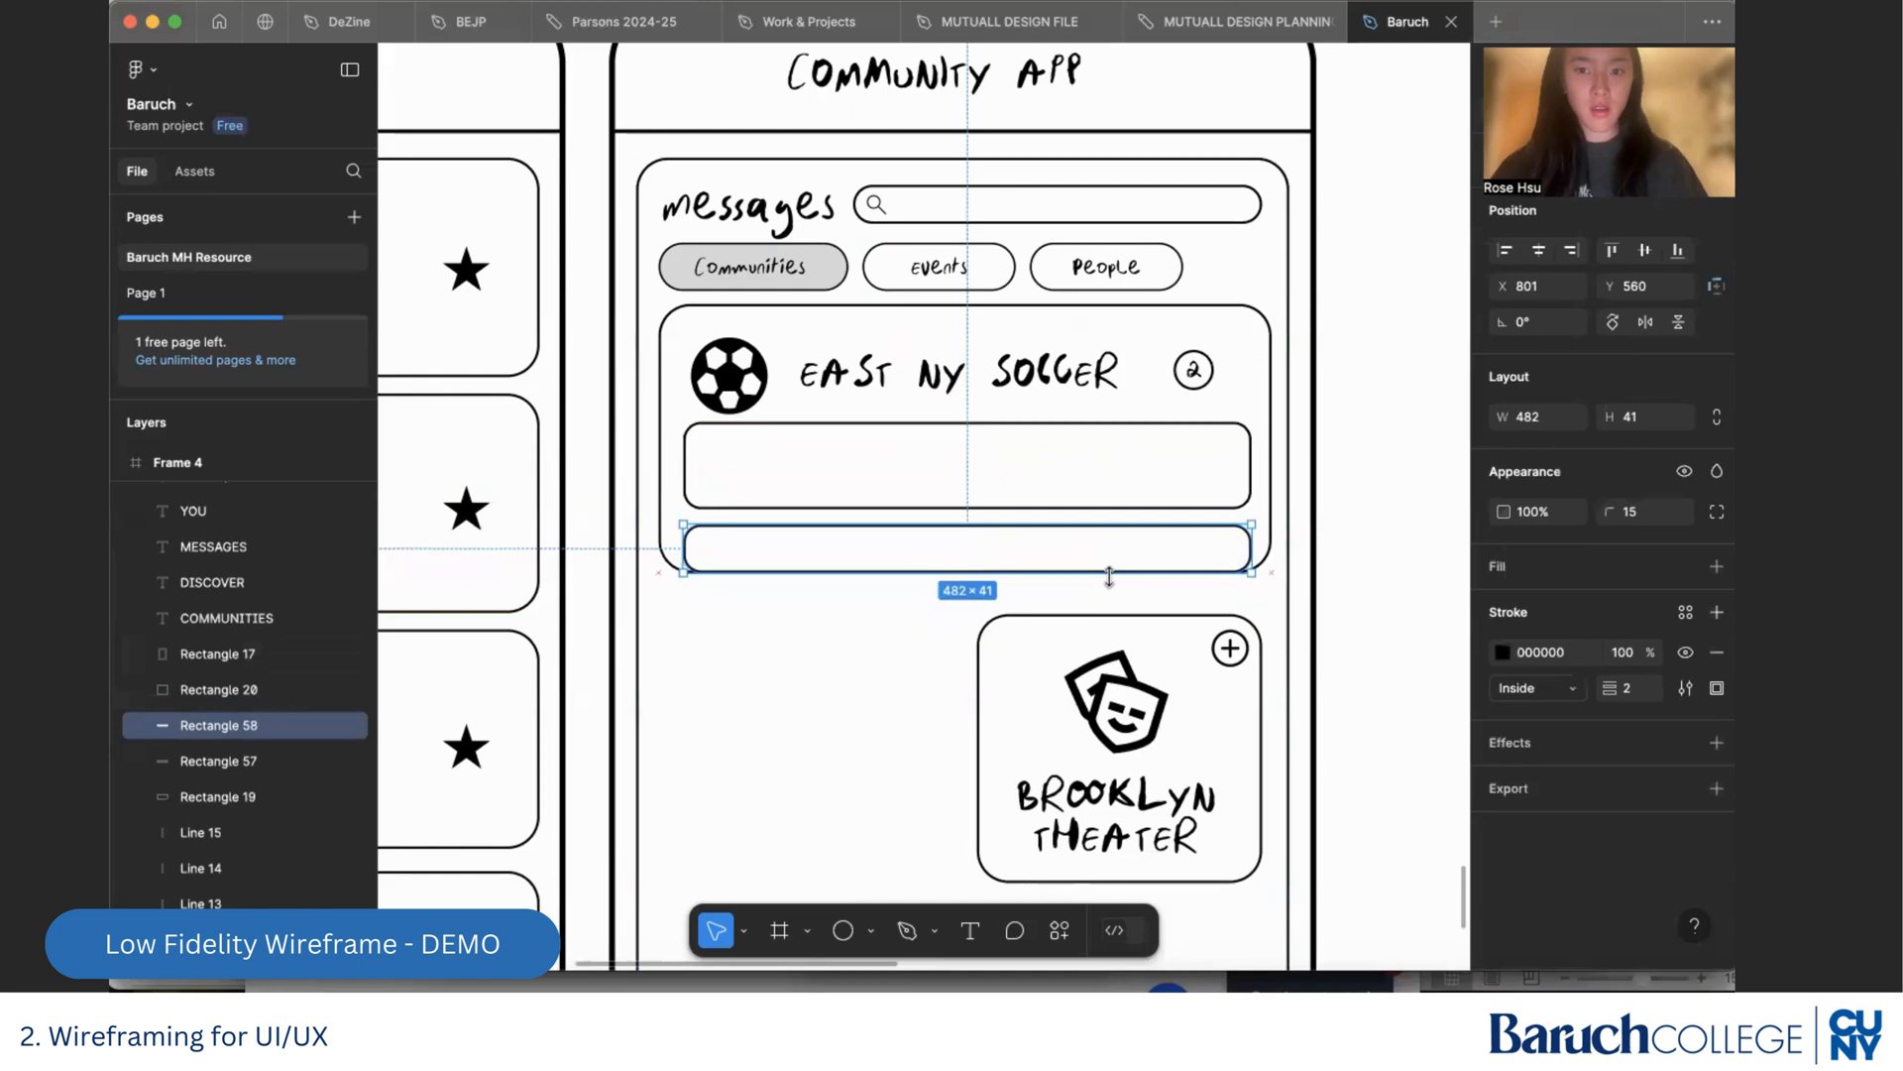
{"action": "left_click", "coordinate": [888, 672]}
Set the two bottom corners of the shorter lower message box to a corner radius of 0
{"action": "scroll", "coordinate": [943, 625], "scroll_direction": "up", "scroll_amount": 3}
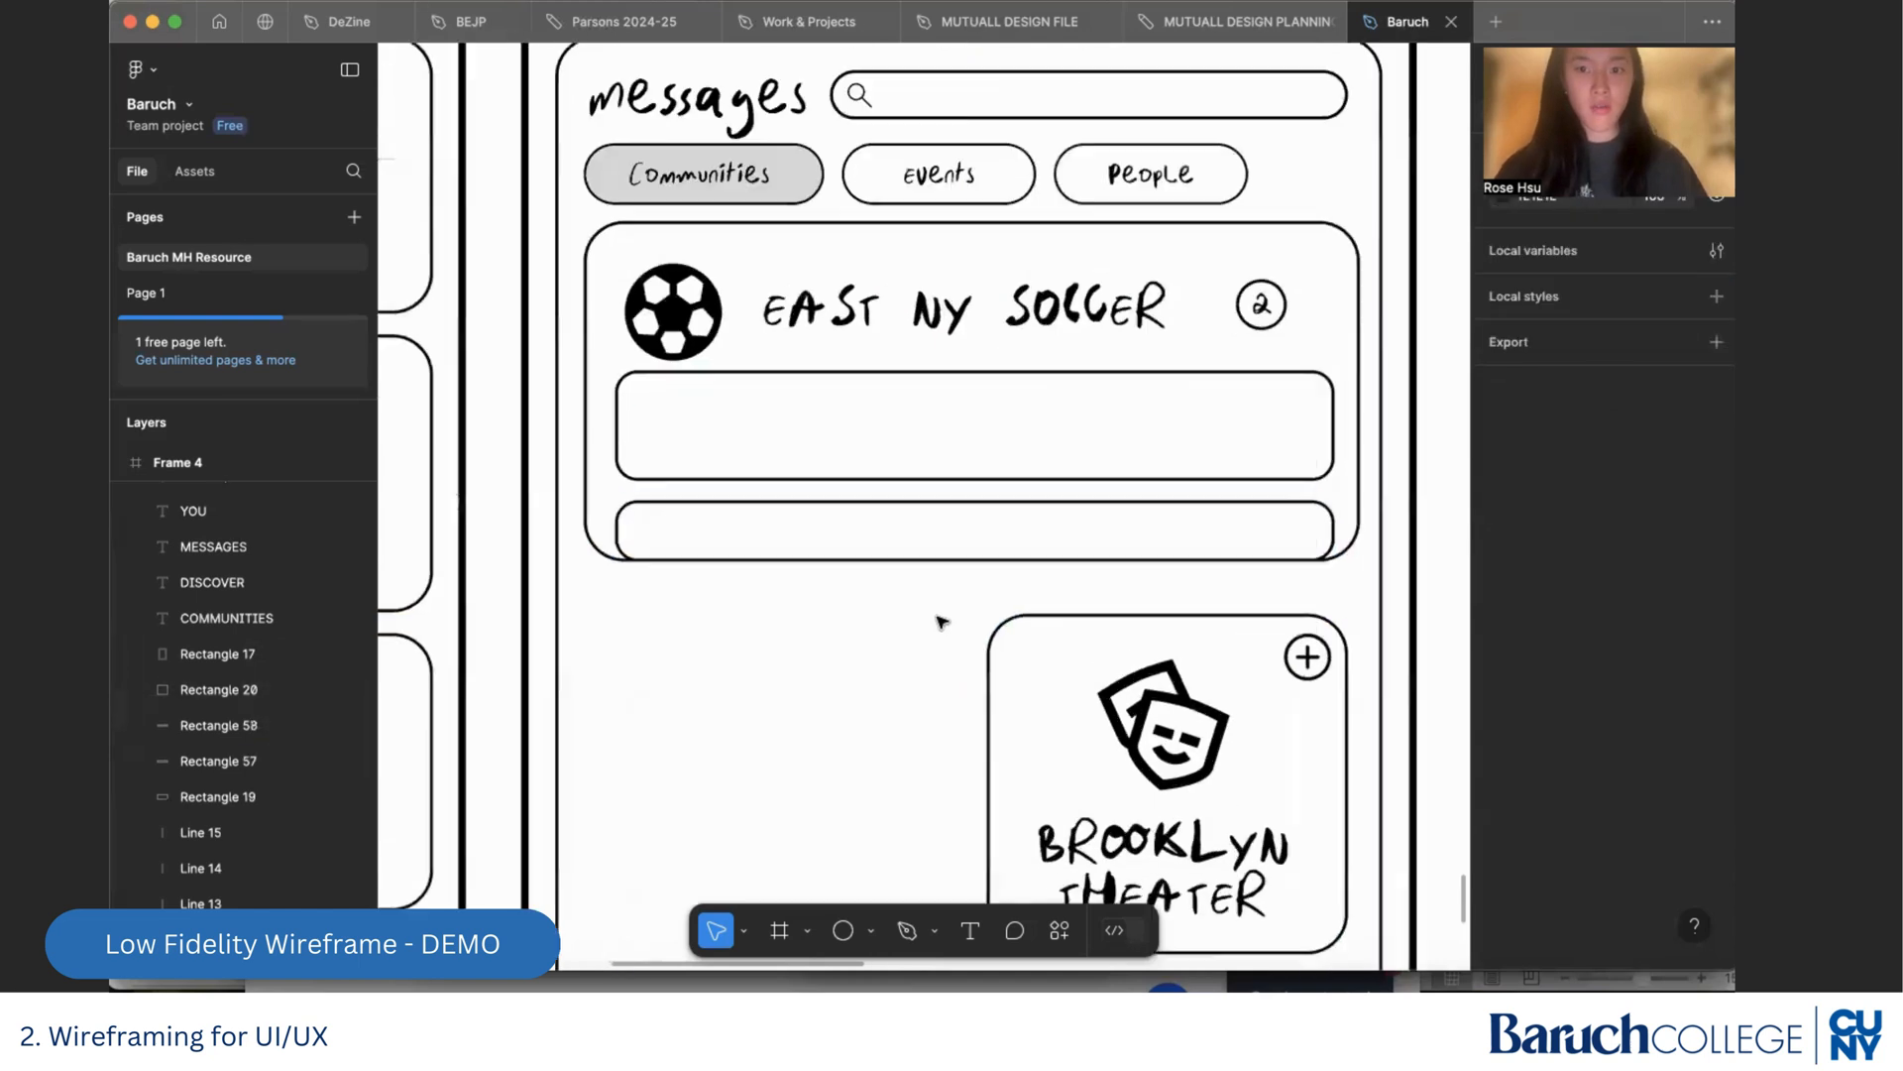
{"action": "left_click", "coordinate": [817, 499]}
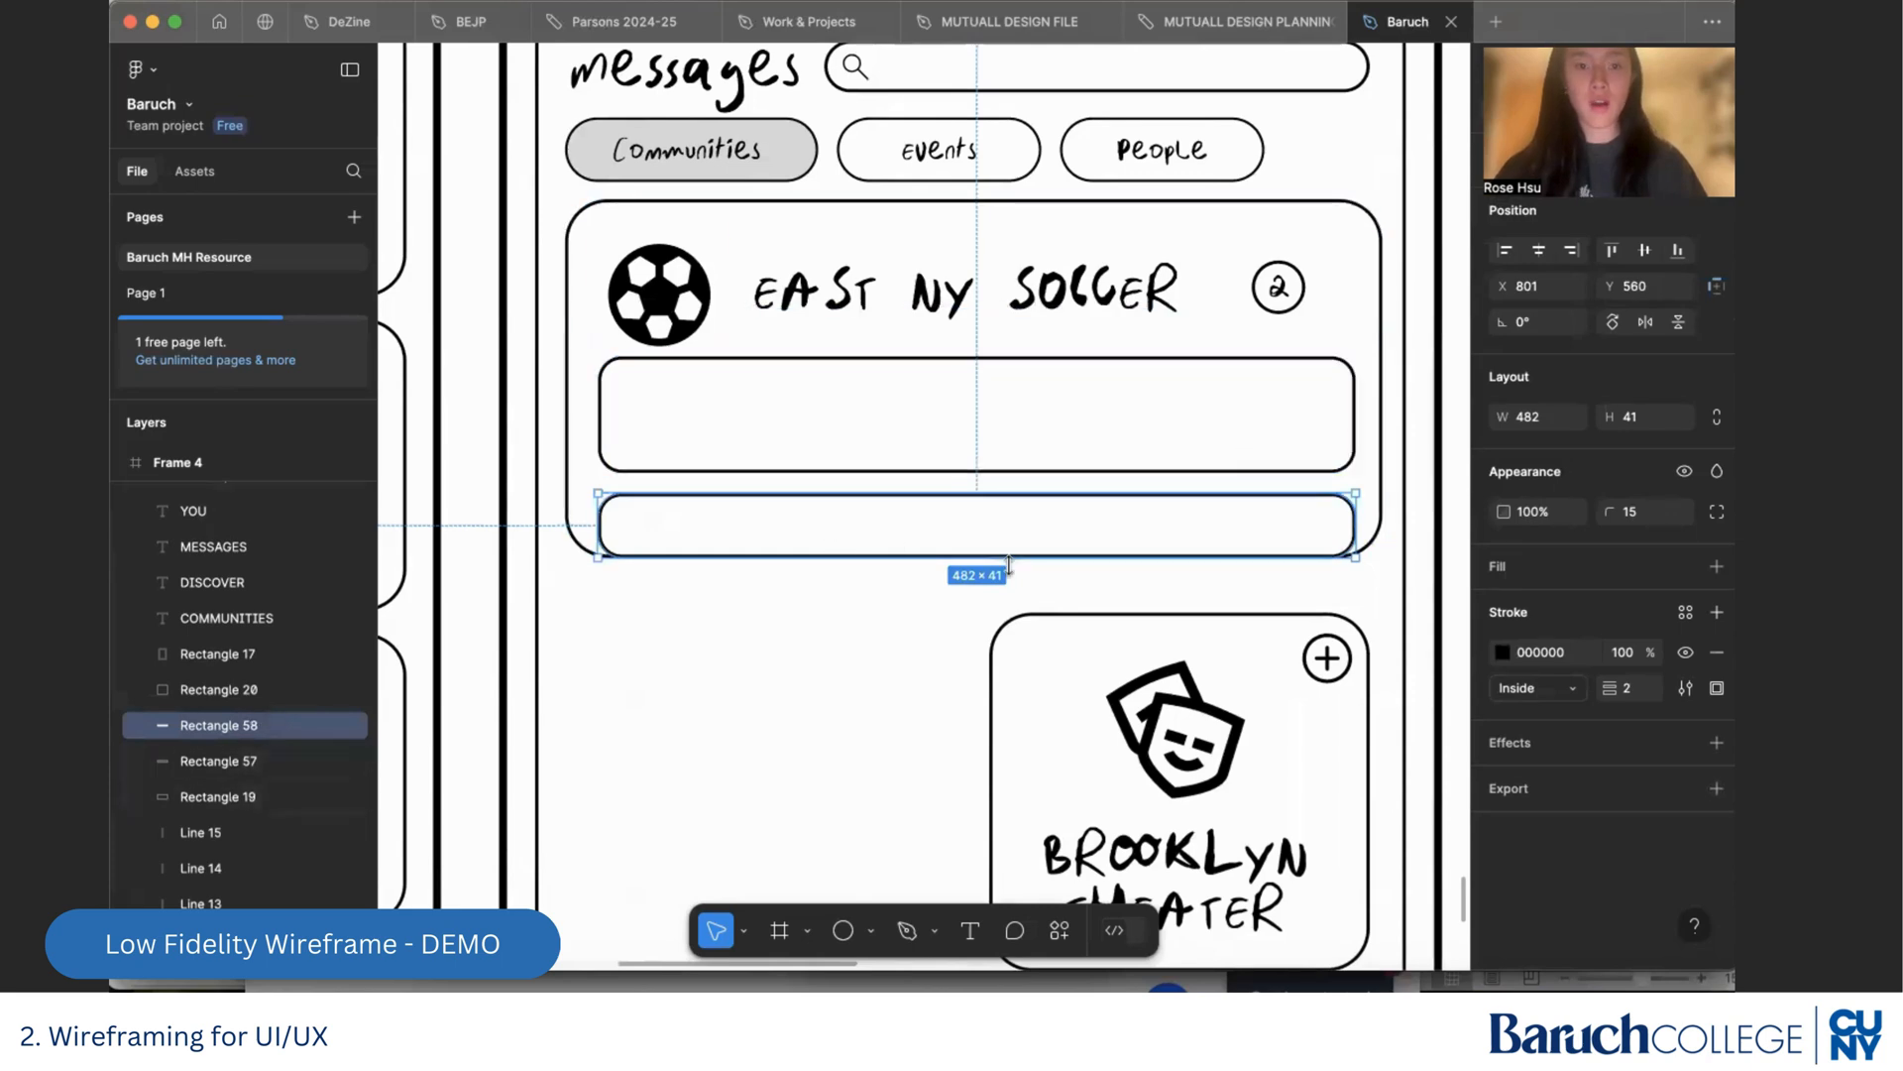
{"action": "left_click", "coordinate": [614, 547]}
{"action": "left_click", "coordinate": [641, 498]}
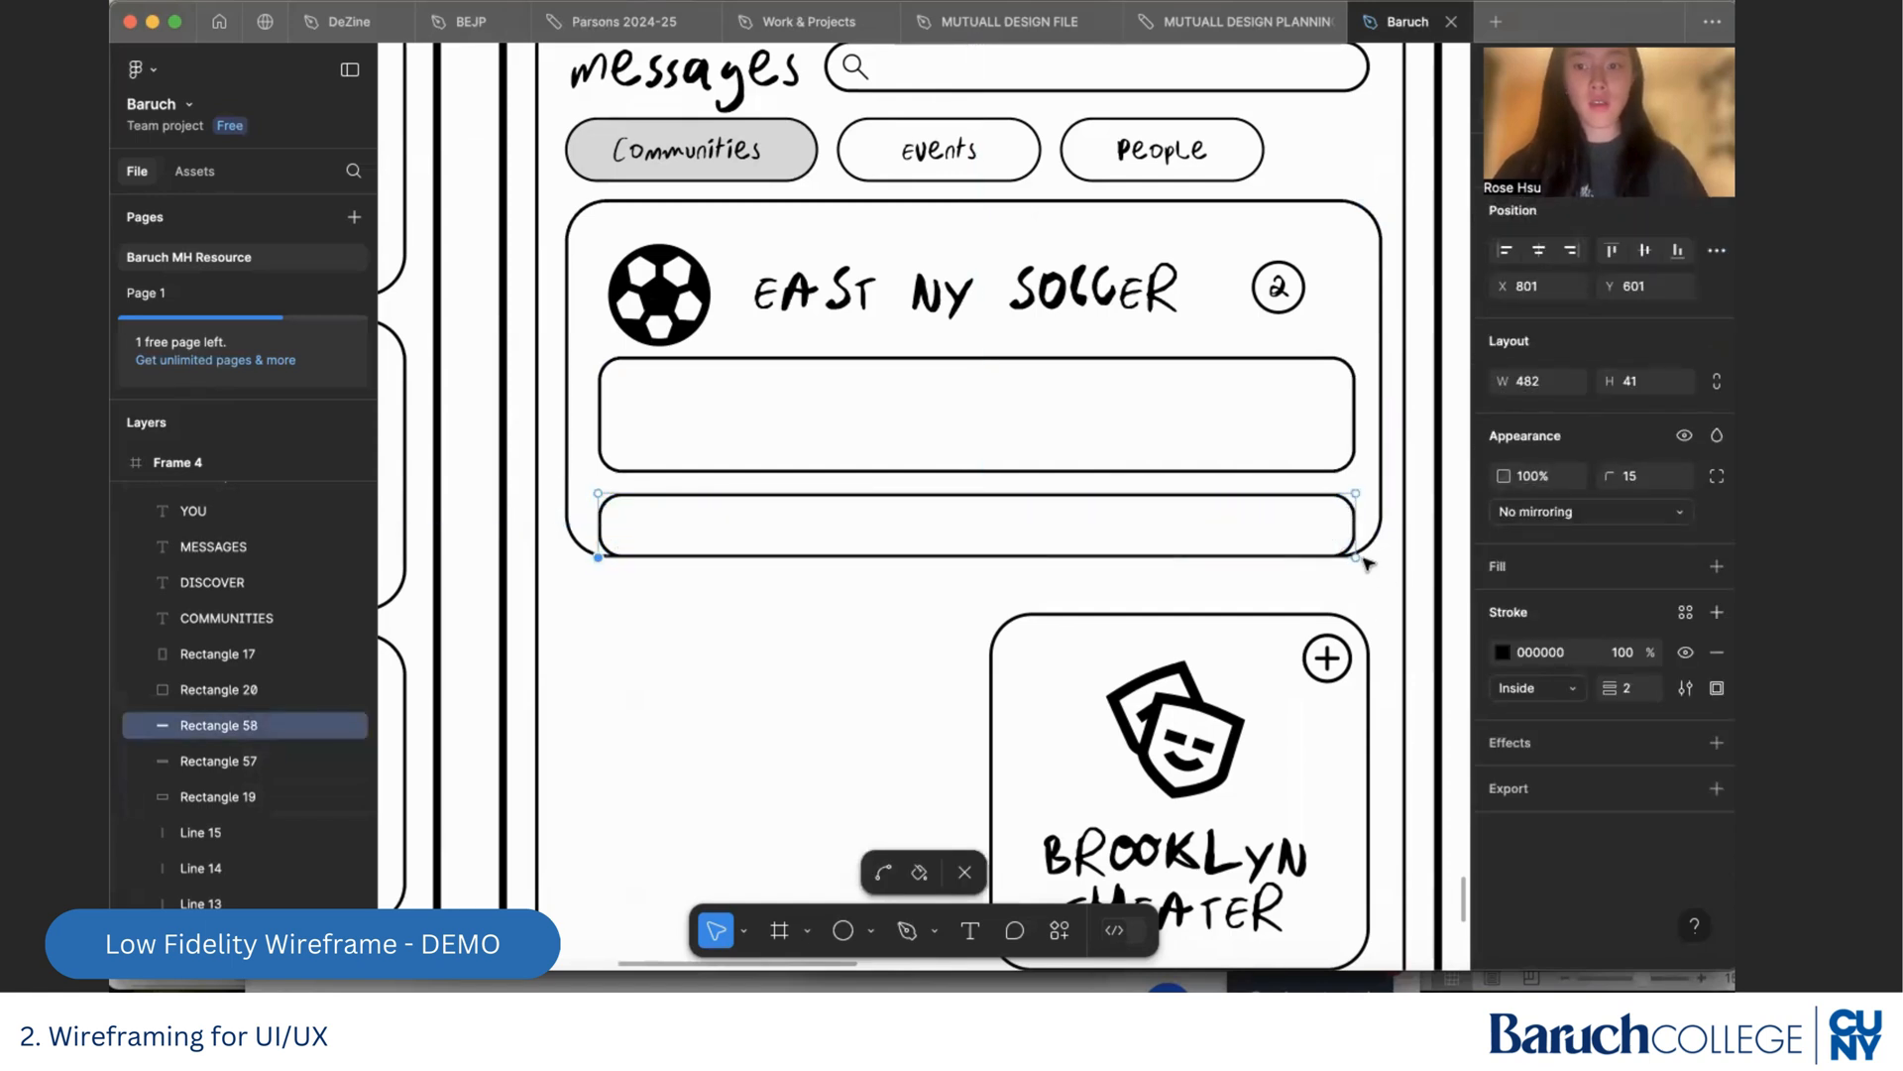
{"action": "left_click", "coordinate": [1142, 592]}
{"action": "left_click", "coordinate": [1132, 499]}
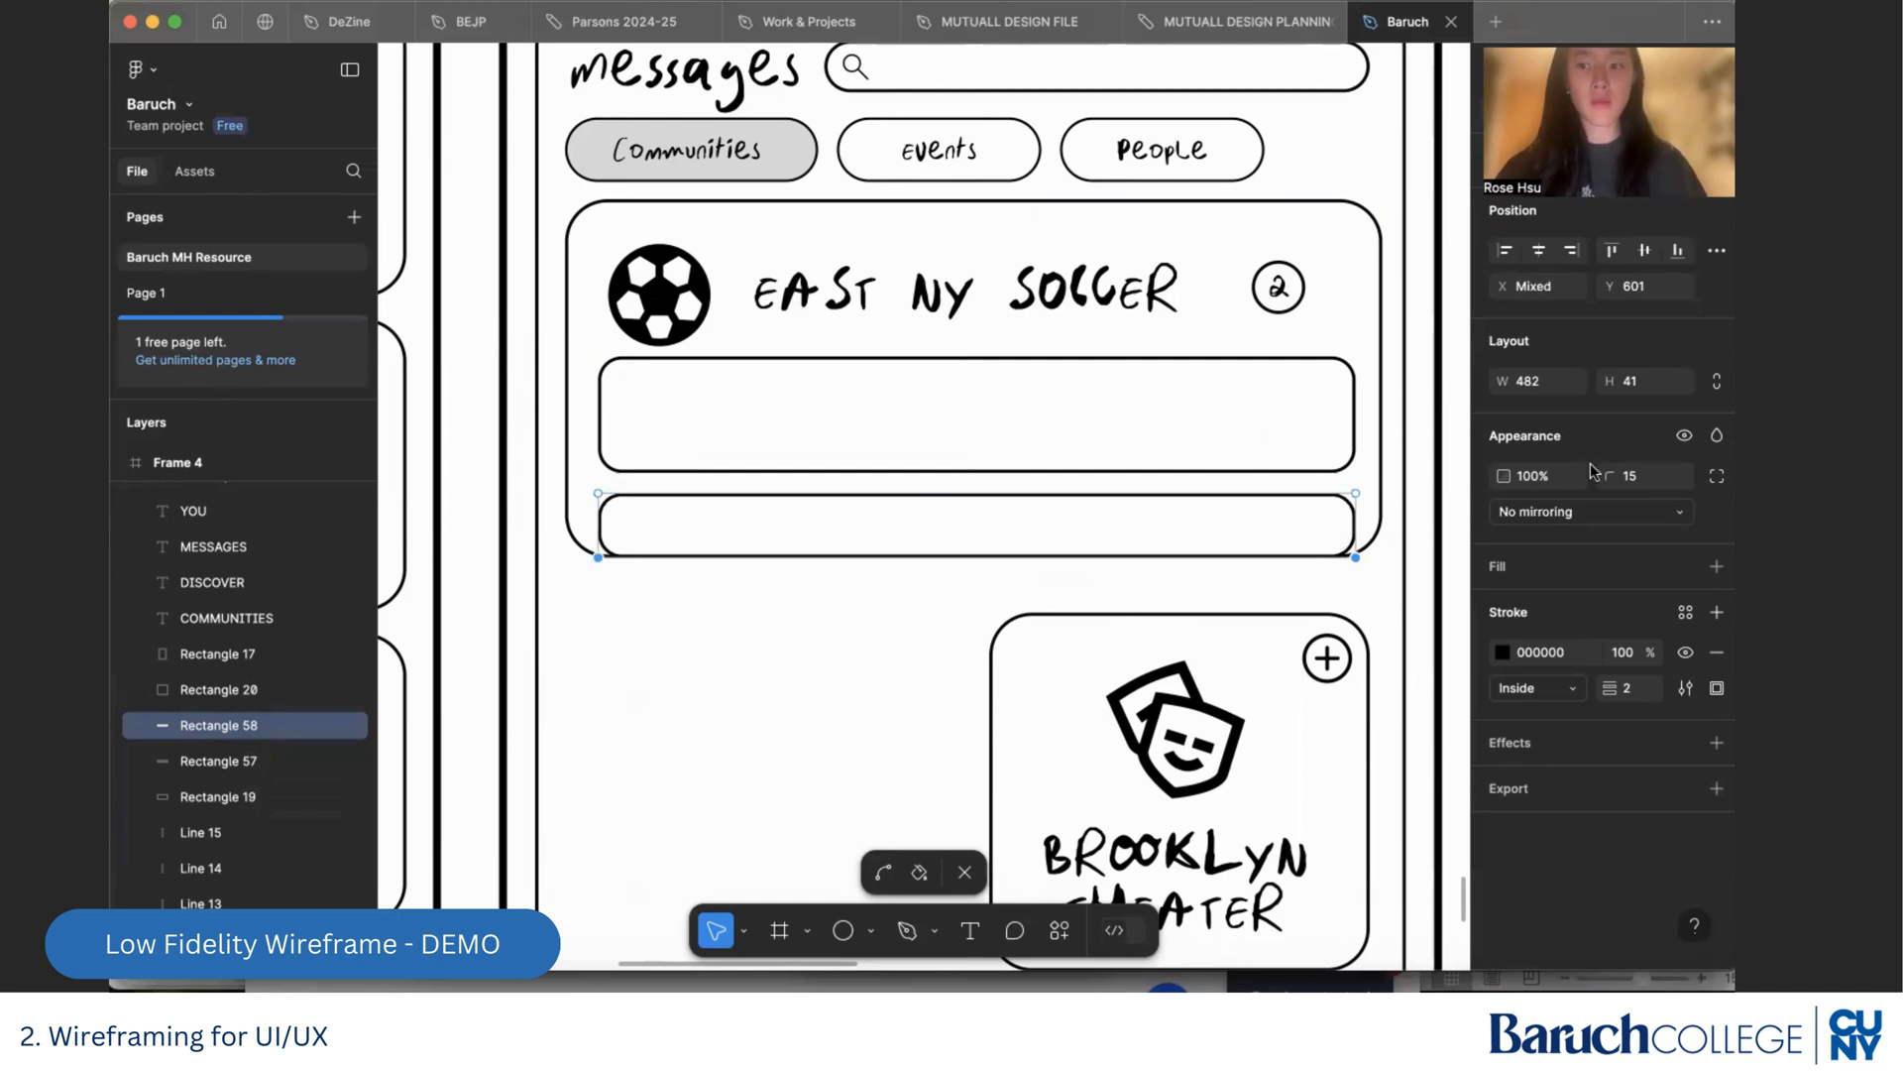
{"action": "left_click", "coordinate": [1643, 480]}
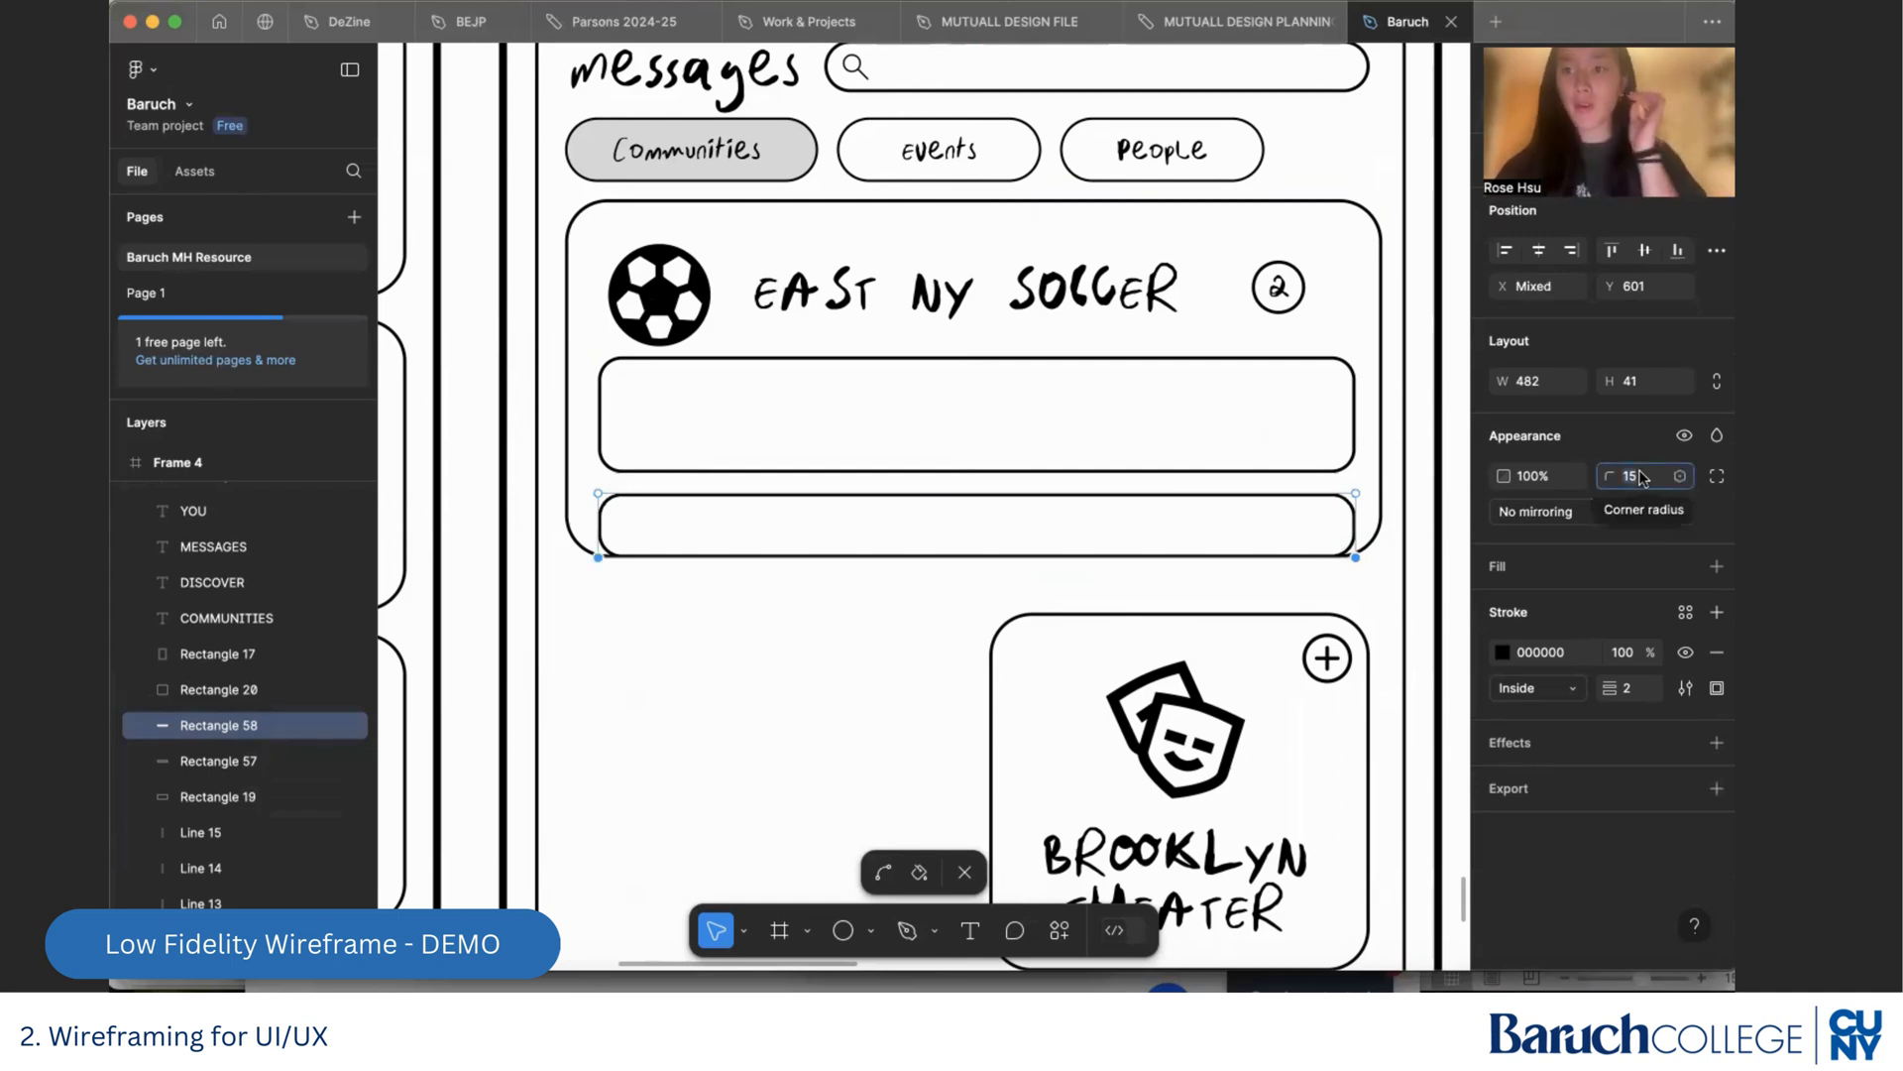
{"action": "type", "text": "0"}
{"action": "key", "text": "Return"}
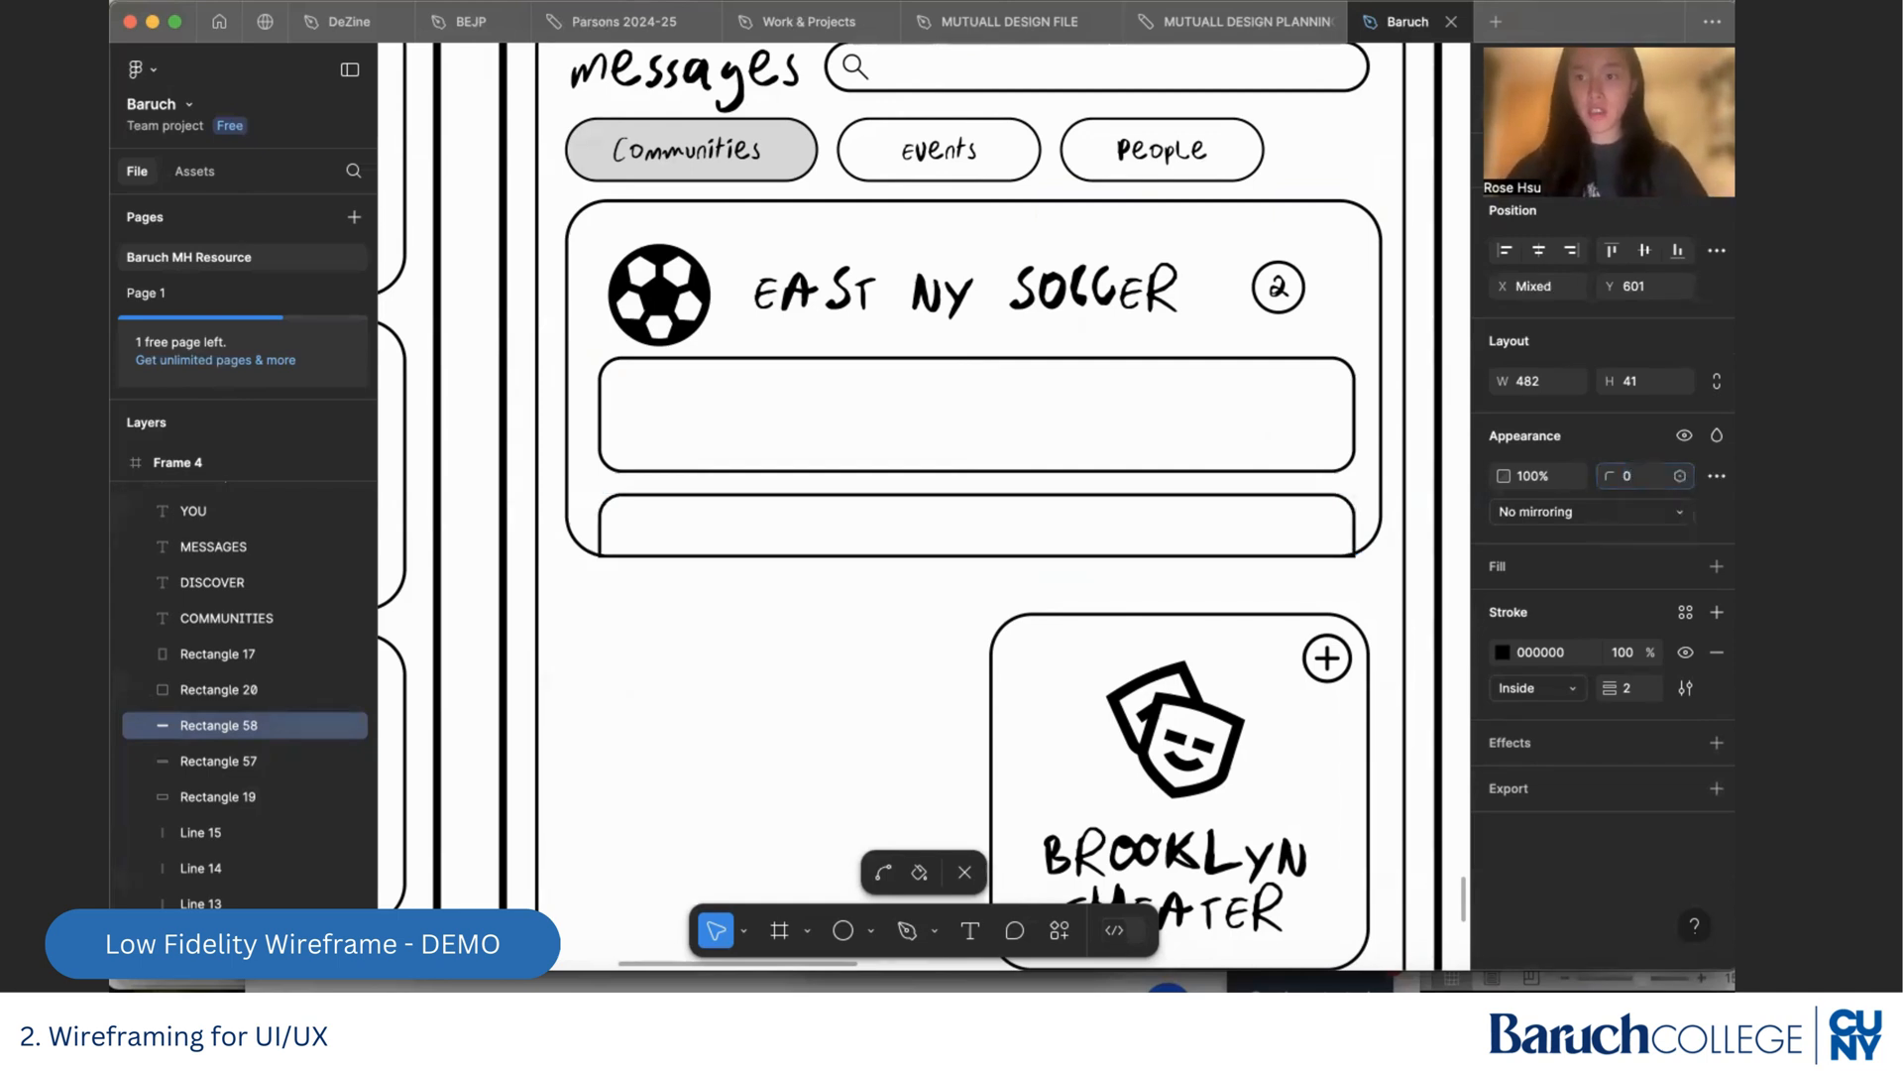
{"action": "left_click", "coordinate": [854, 664]}
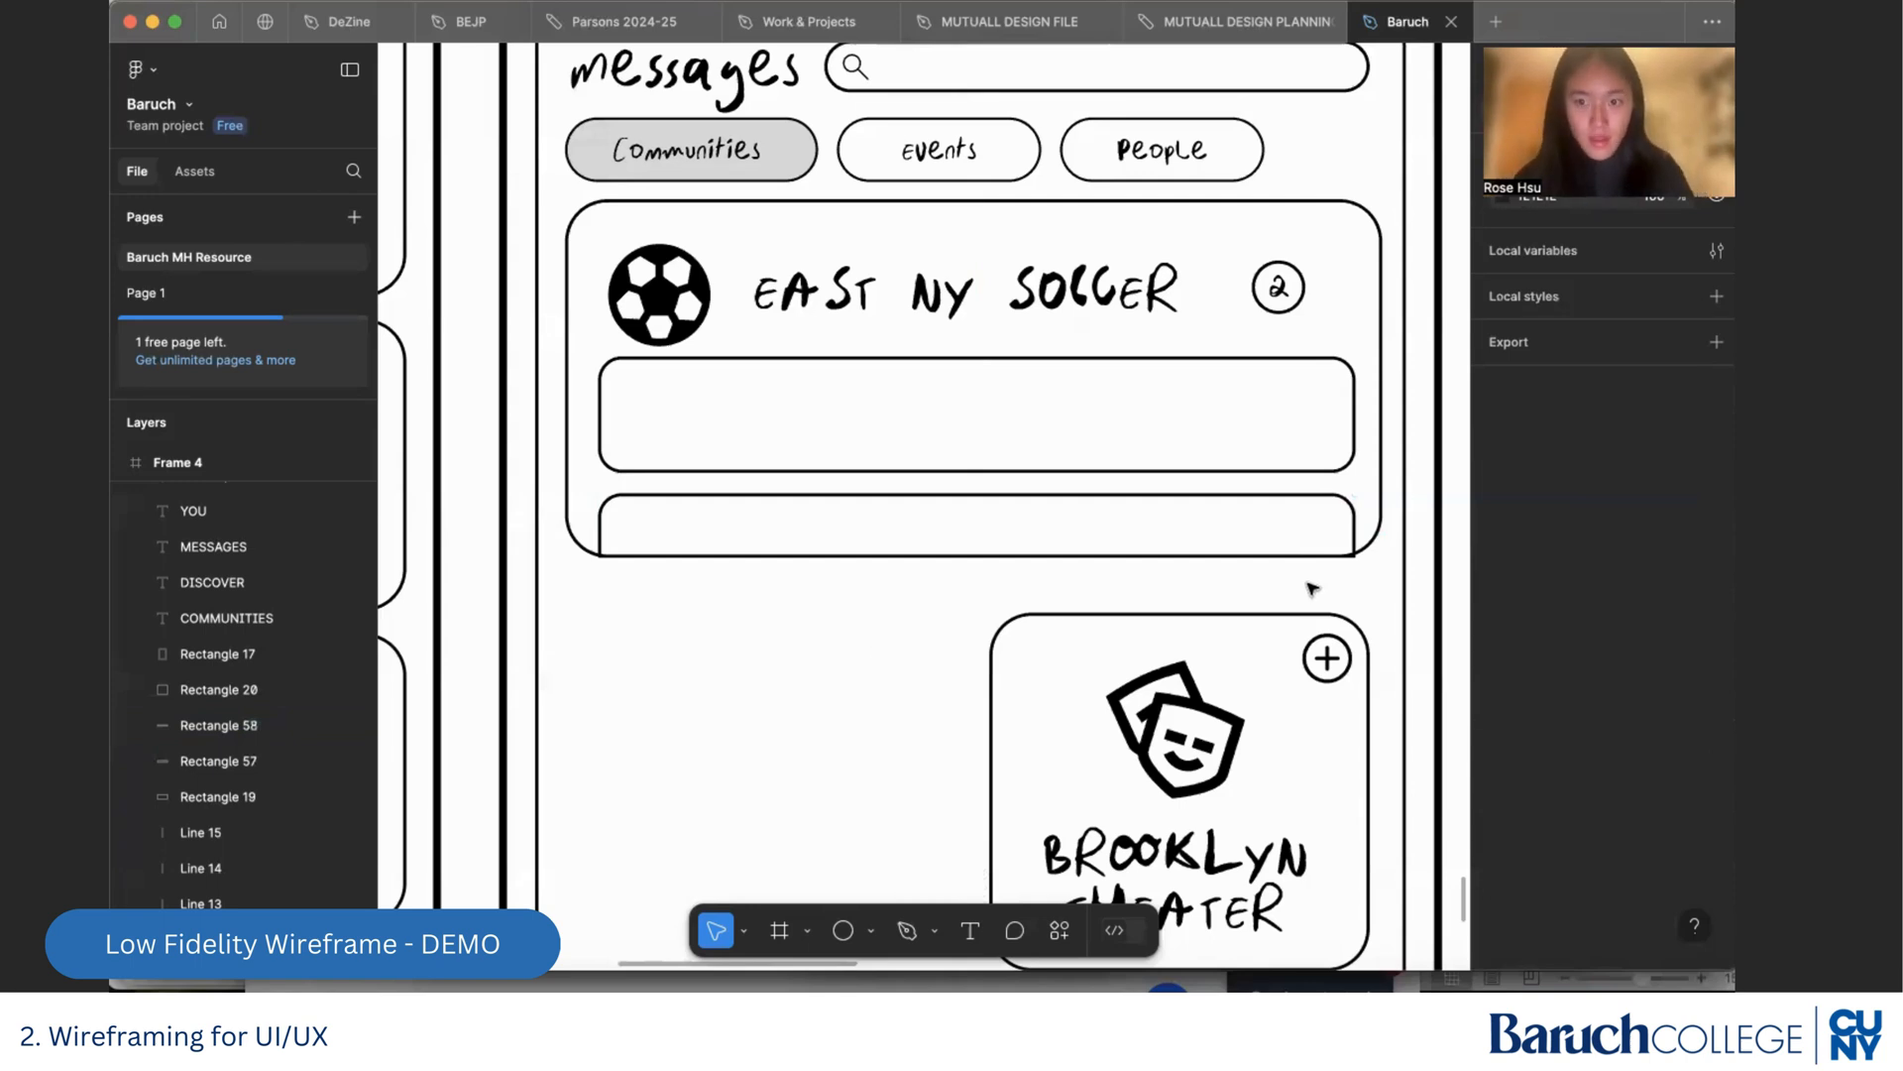
Narrow both message boxes in the East NY Soccer card to 470 wide and recentre them horizontally within the card
{"action": "scroll", "coordinate": [1314, 585], "scroll_direction": "up", "scroll_amount": 3}
{"action": "scroll", "coordinate": [1312, 584], "scroll_direction": "up", "scroll_amount": 2}
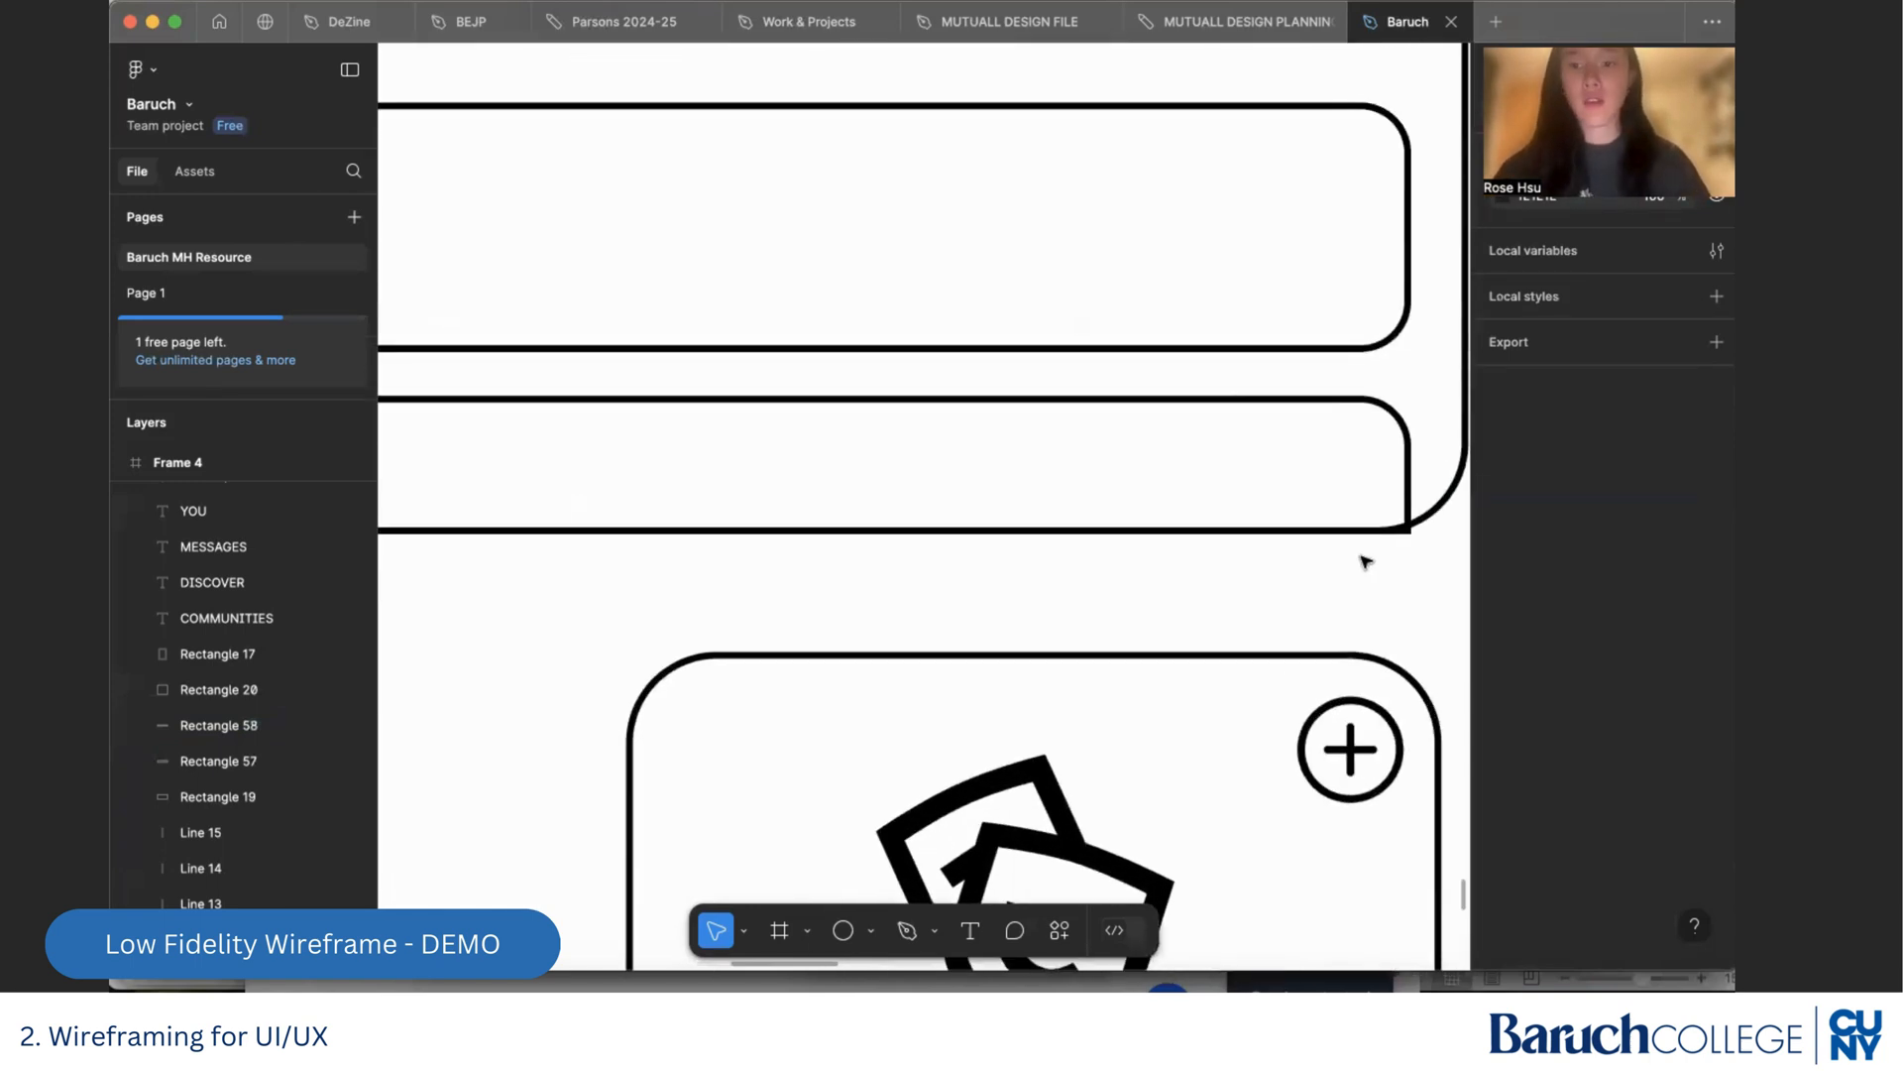
{"action": "scroll", "coordinate": [1368, 552], "scroll_direction": "down", "scroll_amount": 3}
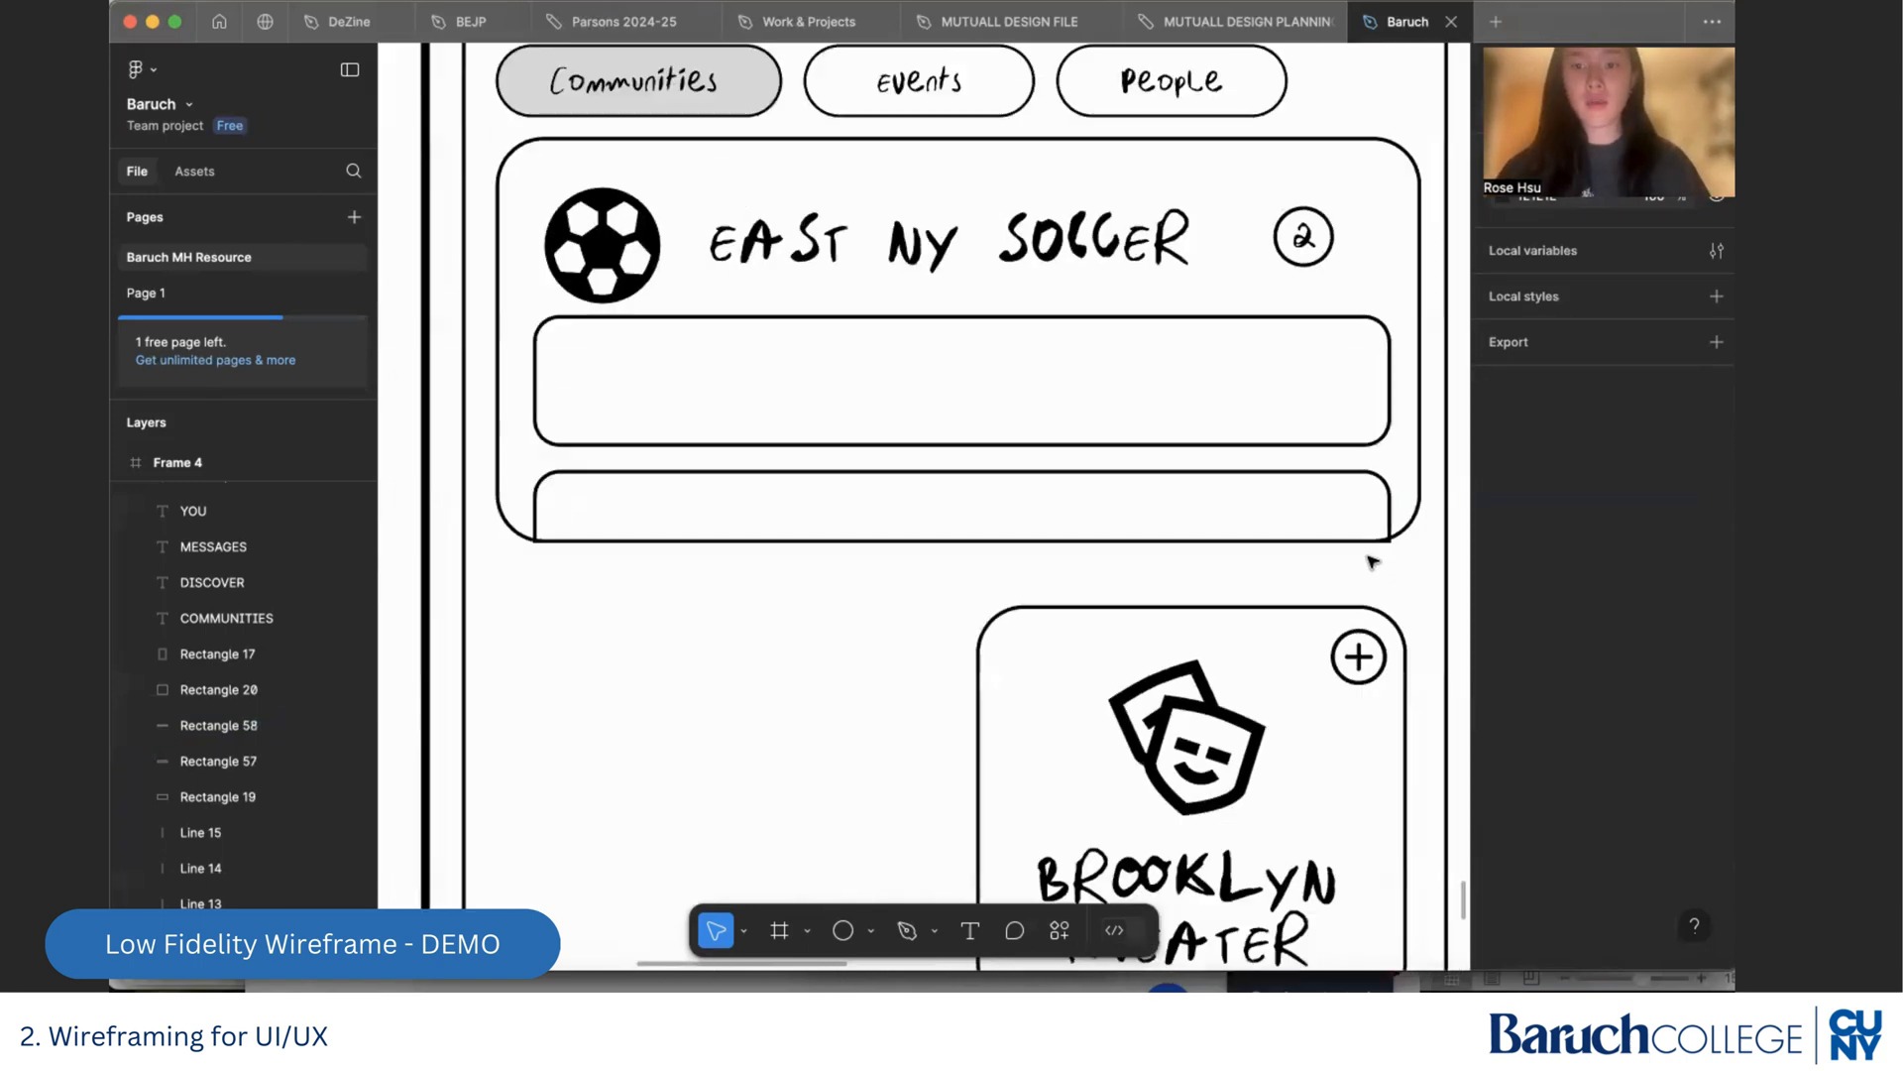
{"action": "left_click", "coordinate": [1299, 472]}
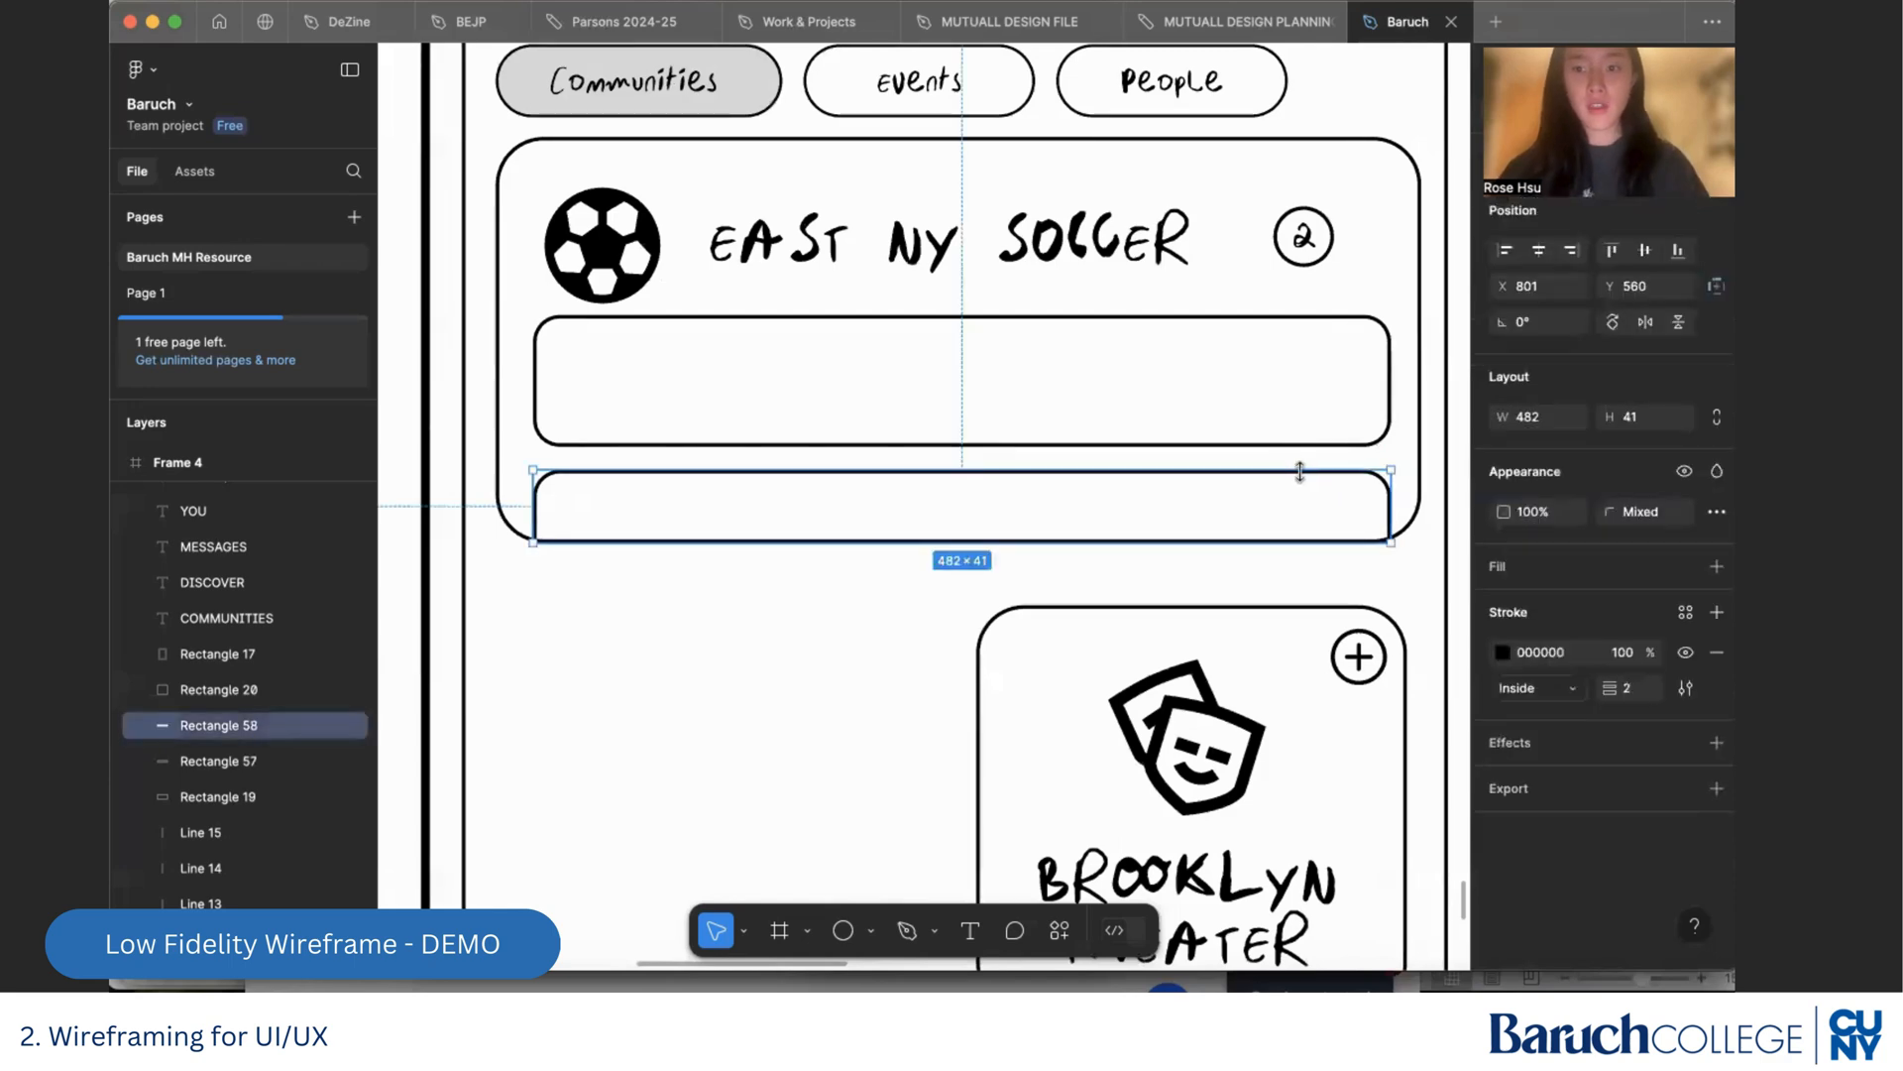
{"action": "left_click", "coordinate": [1387, 426], "text": "shift"}
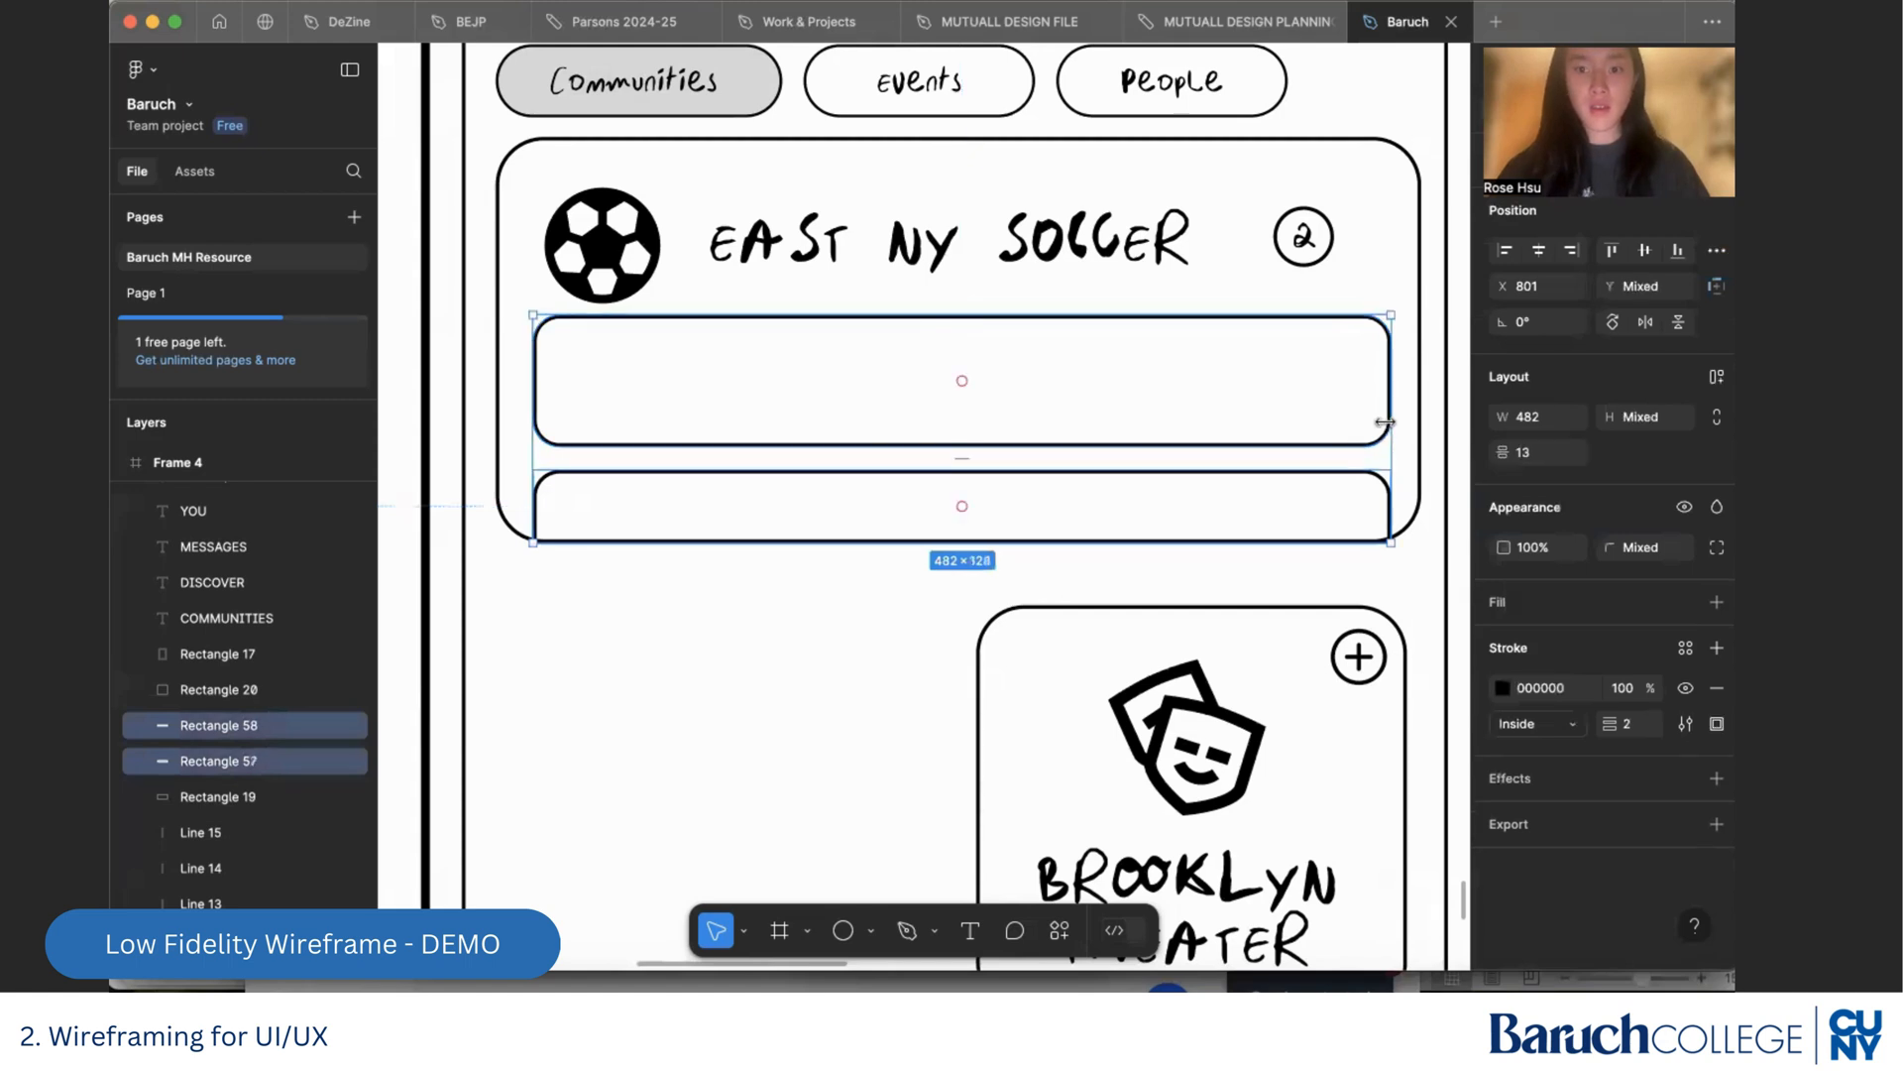
{"action": "left_click_drag", "start_coordinate": [1392, 422], "coordinate": [1304, 412]}
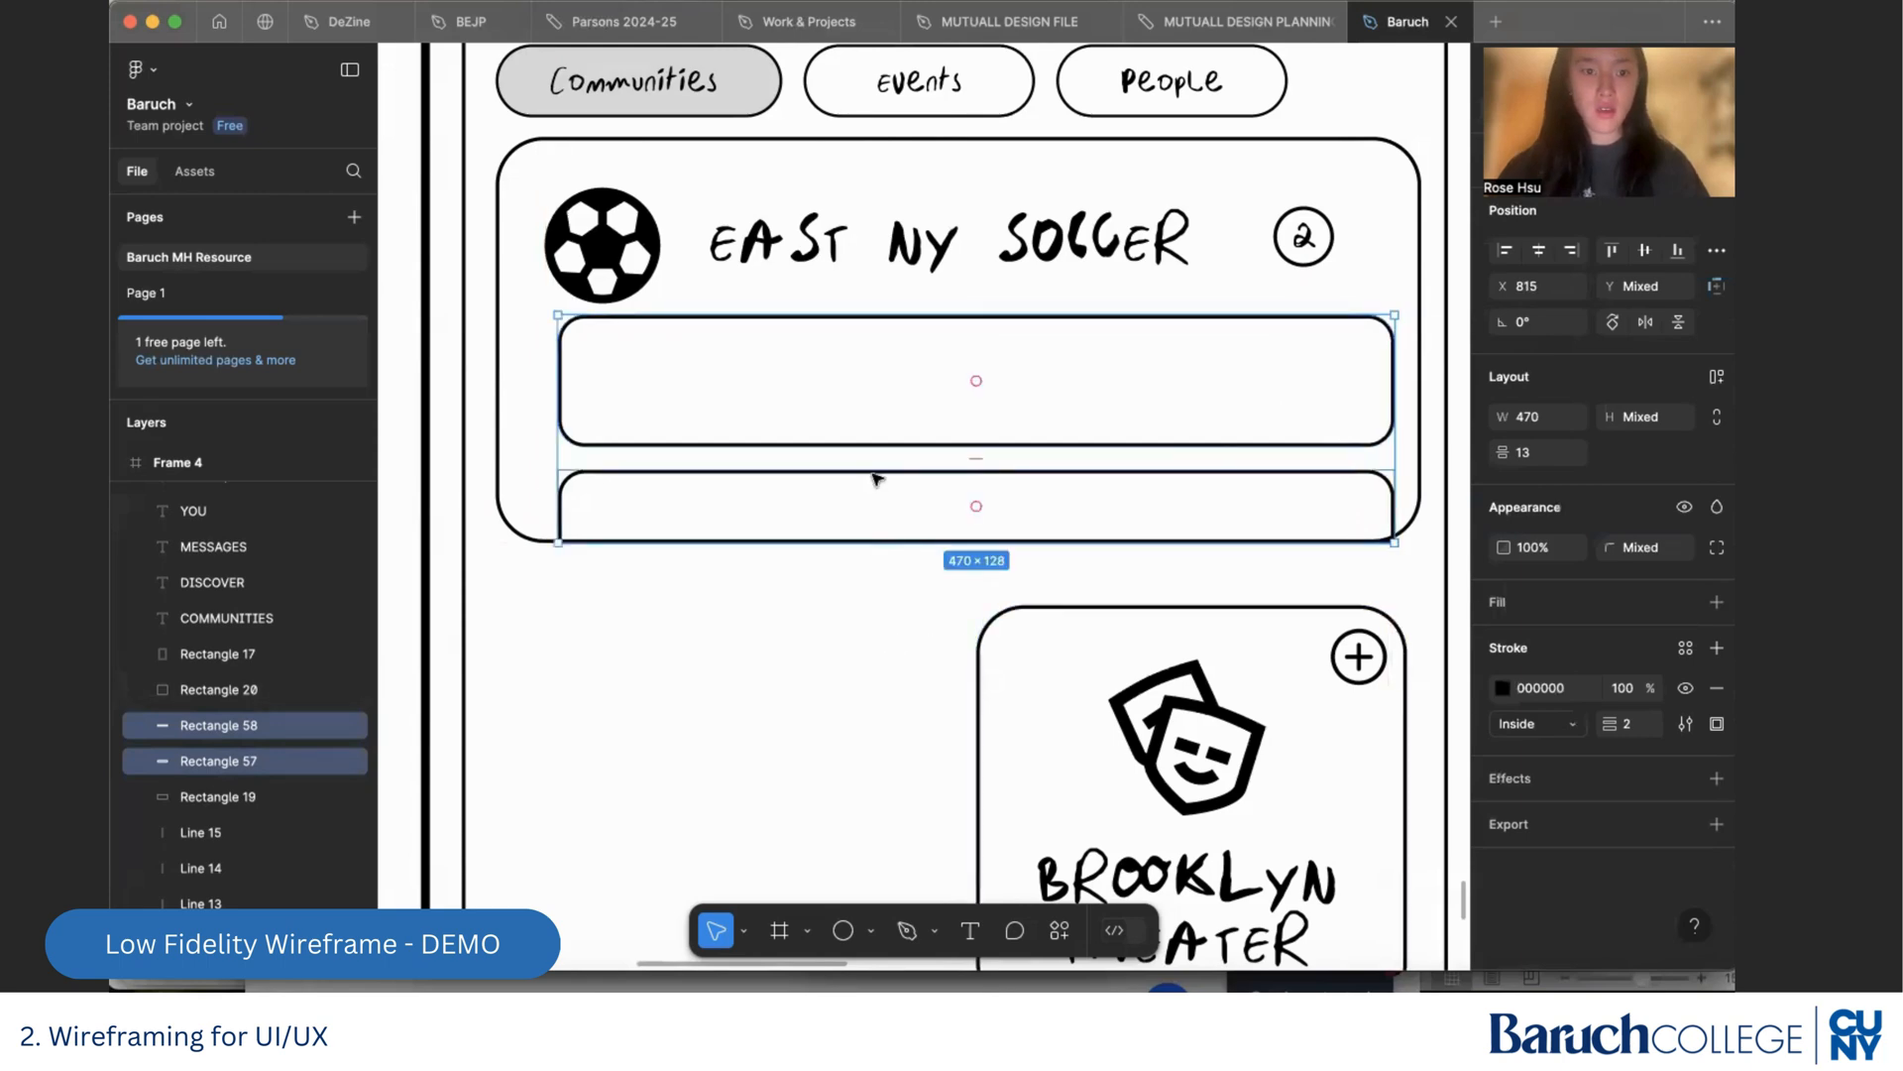
{"action": "left_click_drag", "start_coordinate": [881, 434], "coordinate": [862, 431]}
{"action": "left_click", "coordinate": [795, 624]}
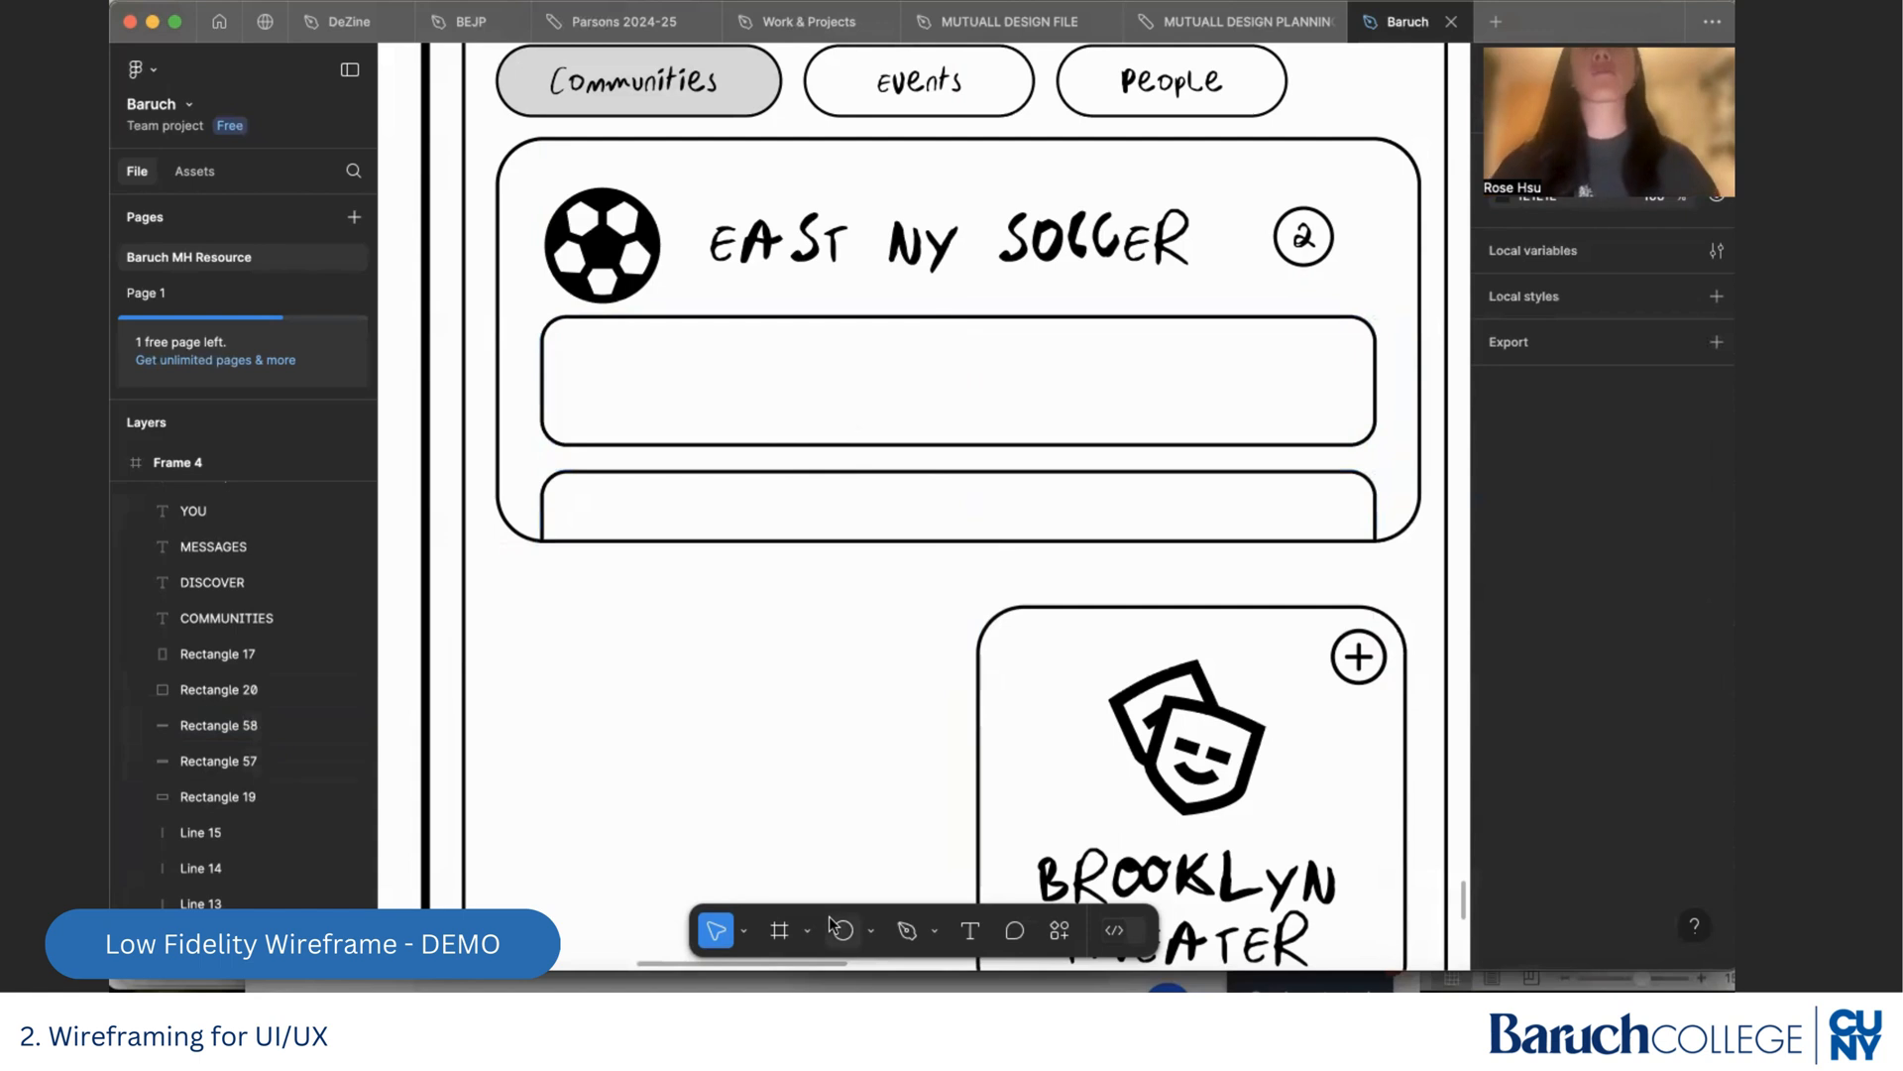
Move the whole Brooklyn Theater card, with its icon, title and plus badge, out of the phone screen into the empty area beside it
{"action": "scroll", "coordinate": [848, 831], "scroll_direction": "down", "scroll_amount": 5}
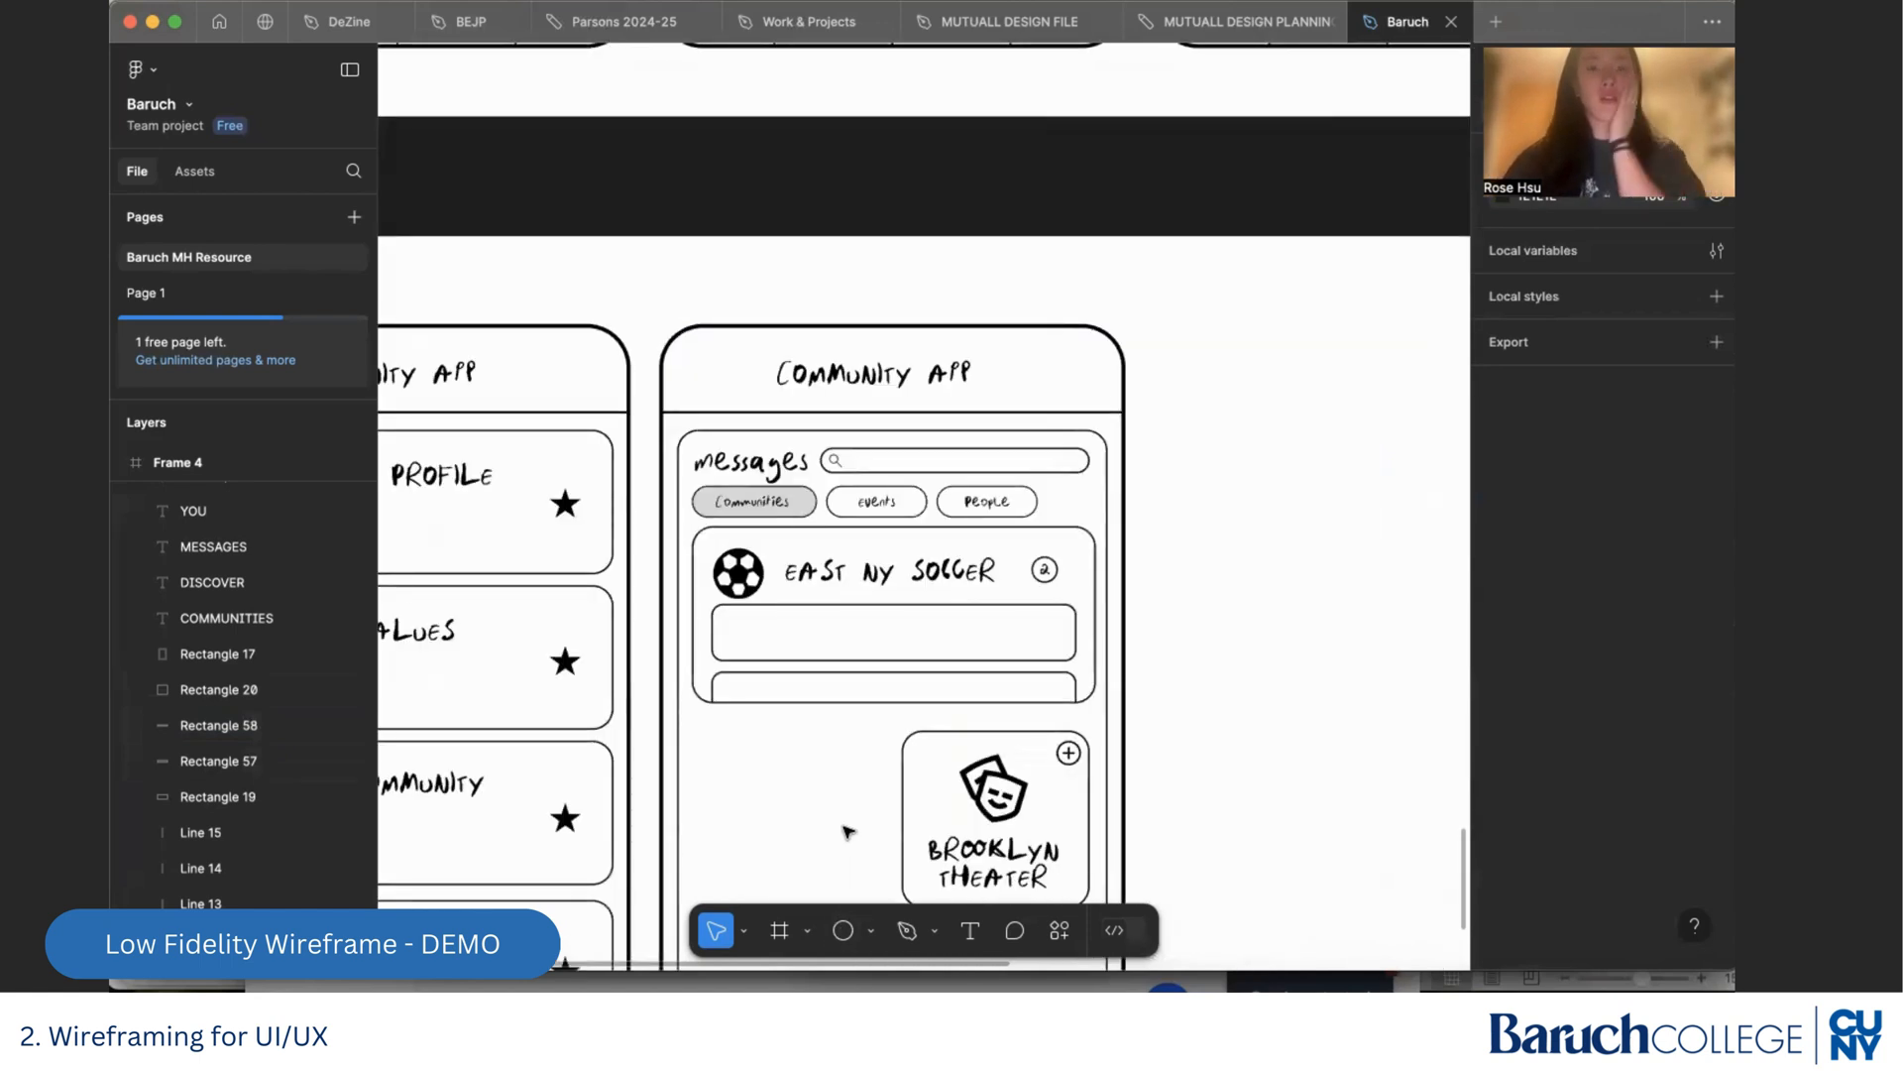
{"action": "scroll", "coordinate": [848, 830], "scroll_direction": "down", "scroll_amount": 1}
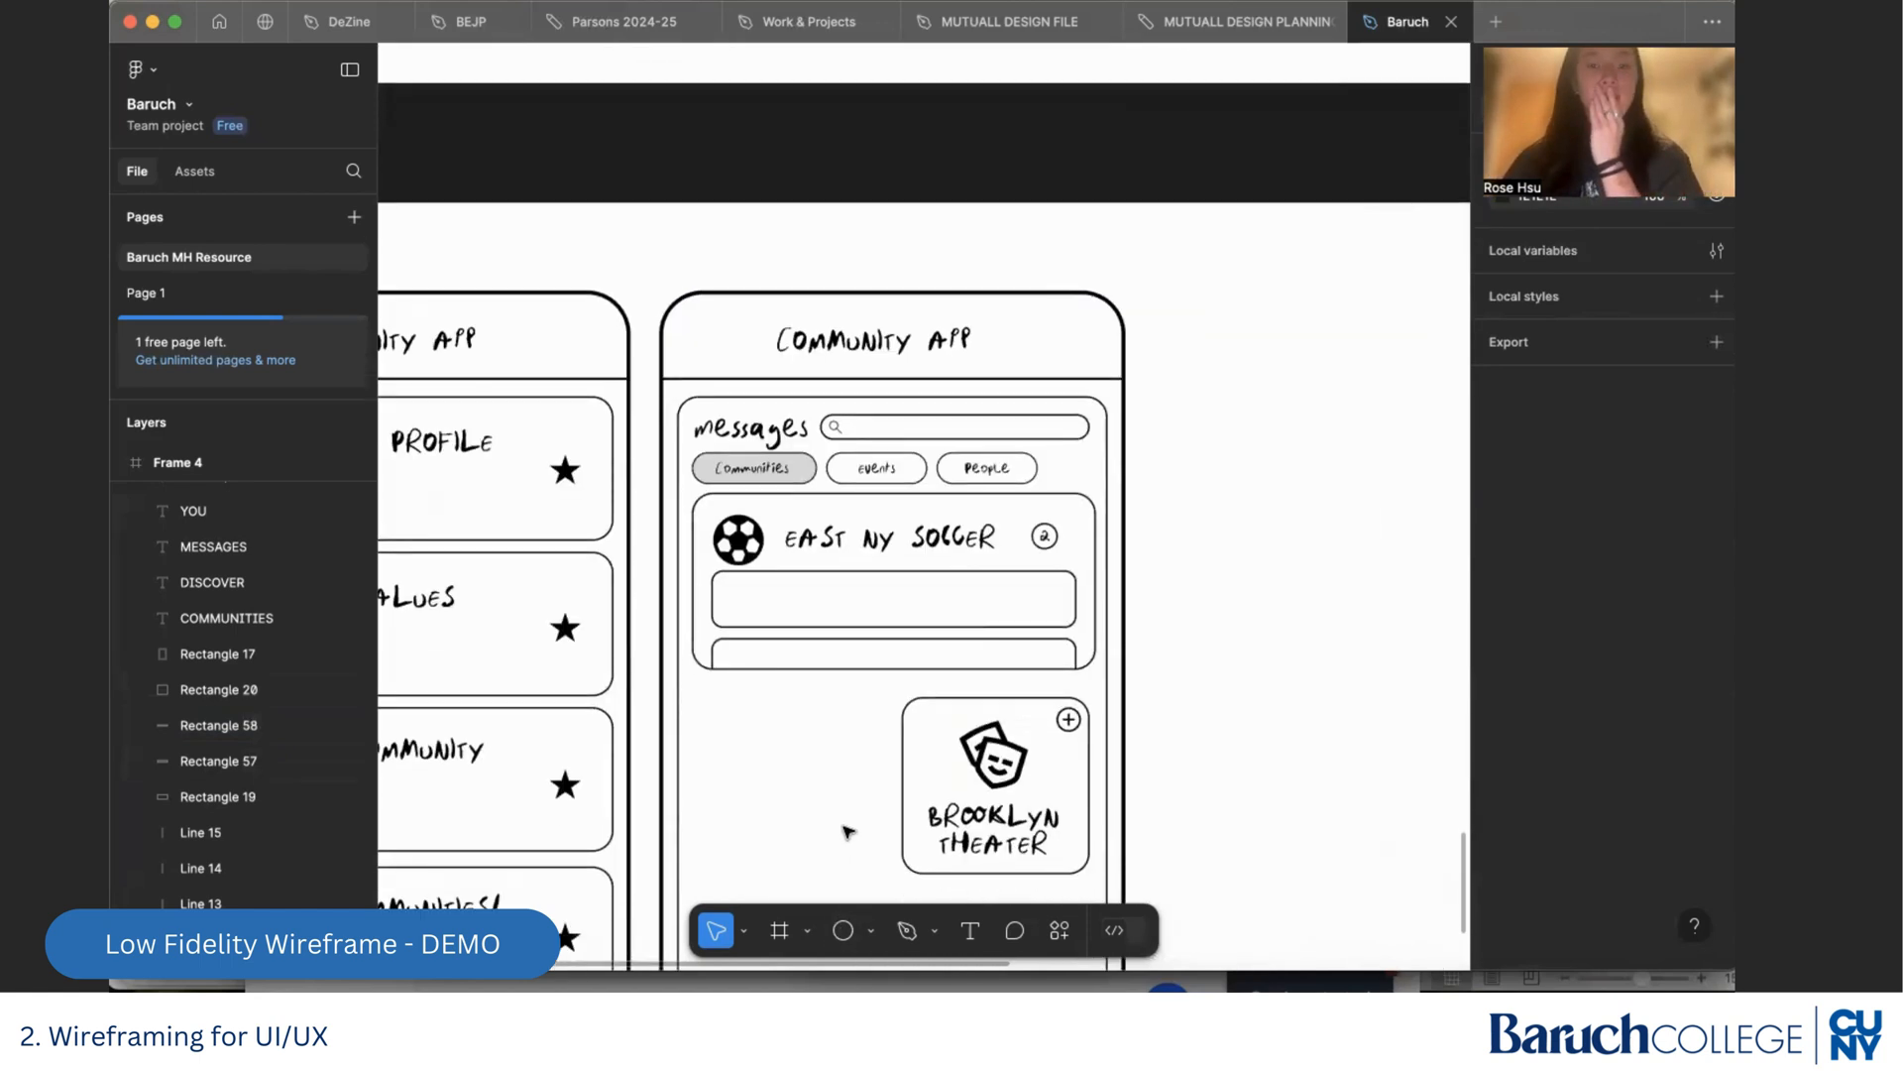
{"action": "scroll", "coordinate": [847, 831], "scroll_direction": "down", "scroll_amount": 6}
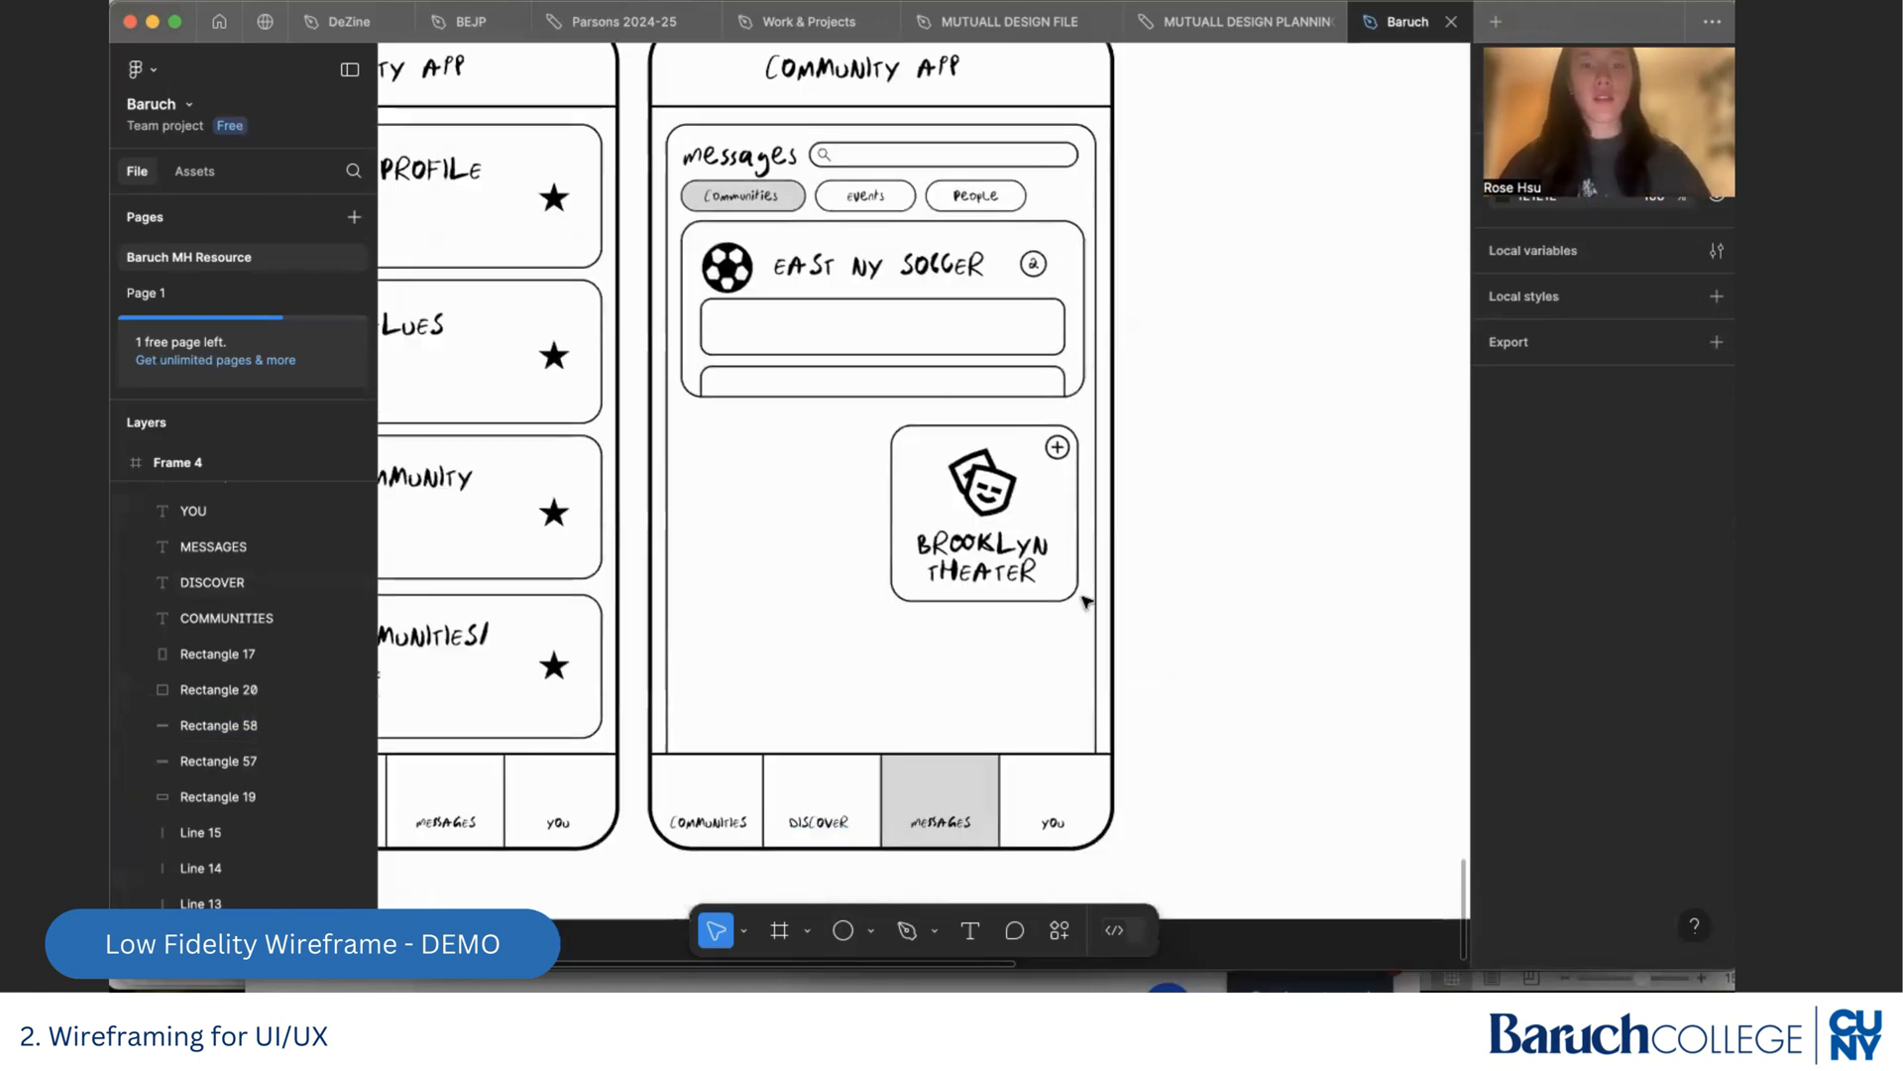
{"action": "left_click_drag", "start_coordinate": [1076, 634], "coordinate": [876, 424]}
{"action": "left_click", "coordinate": [1019, 498]}
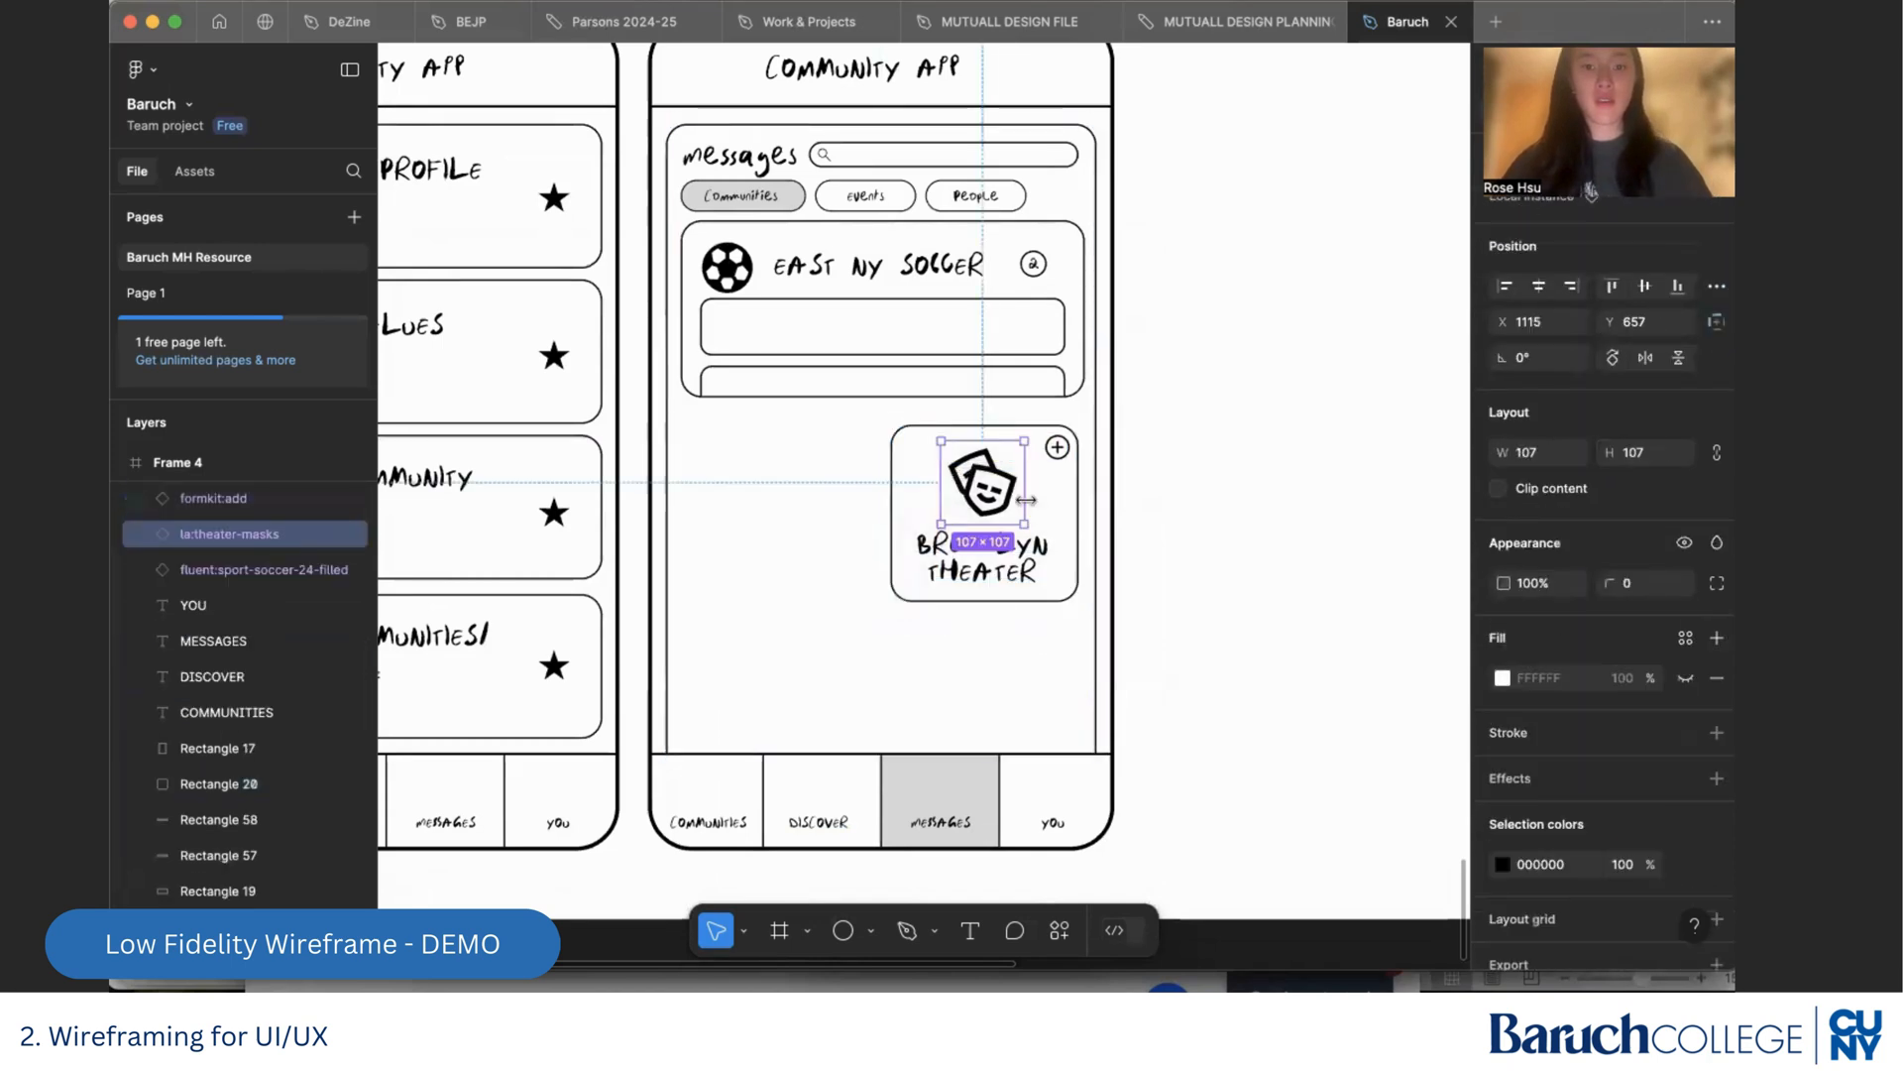
{"action": "left_click", "coordinate": [1010, 620]}
{"action": "left_click_drag", "start_coordinate": [1082, 619], "coordinate": [862, 435]}
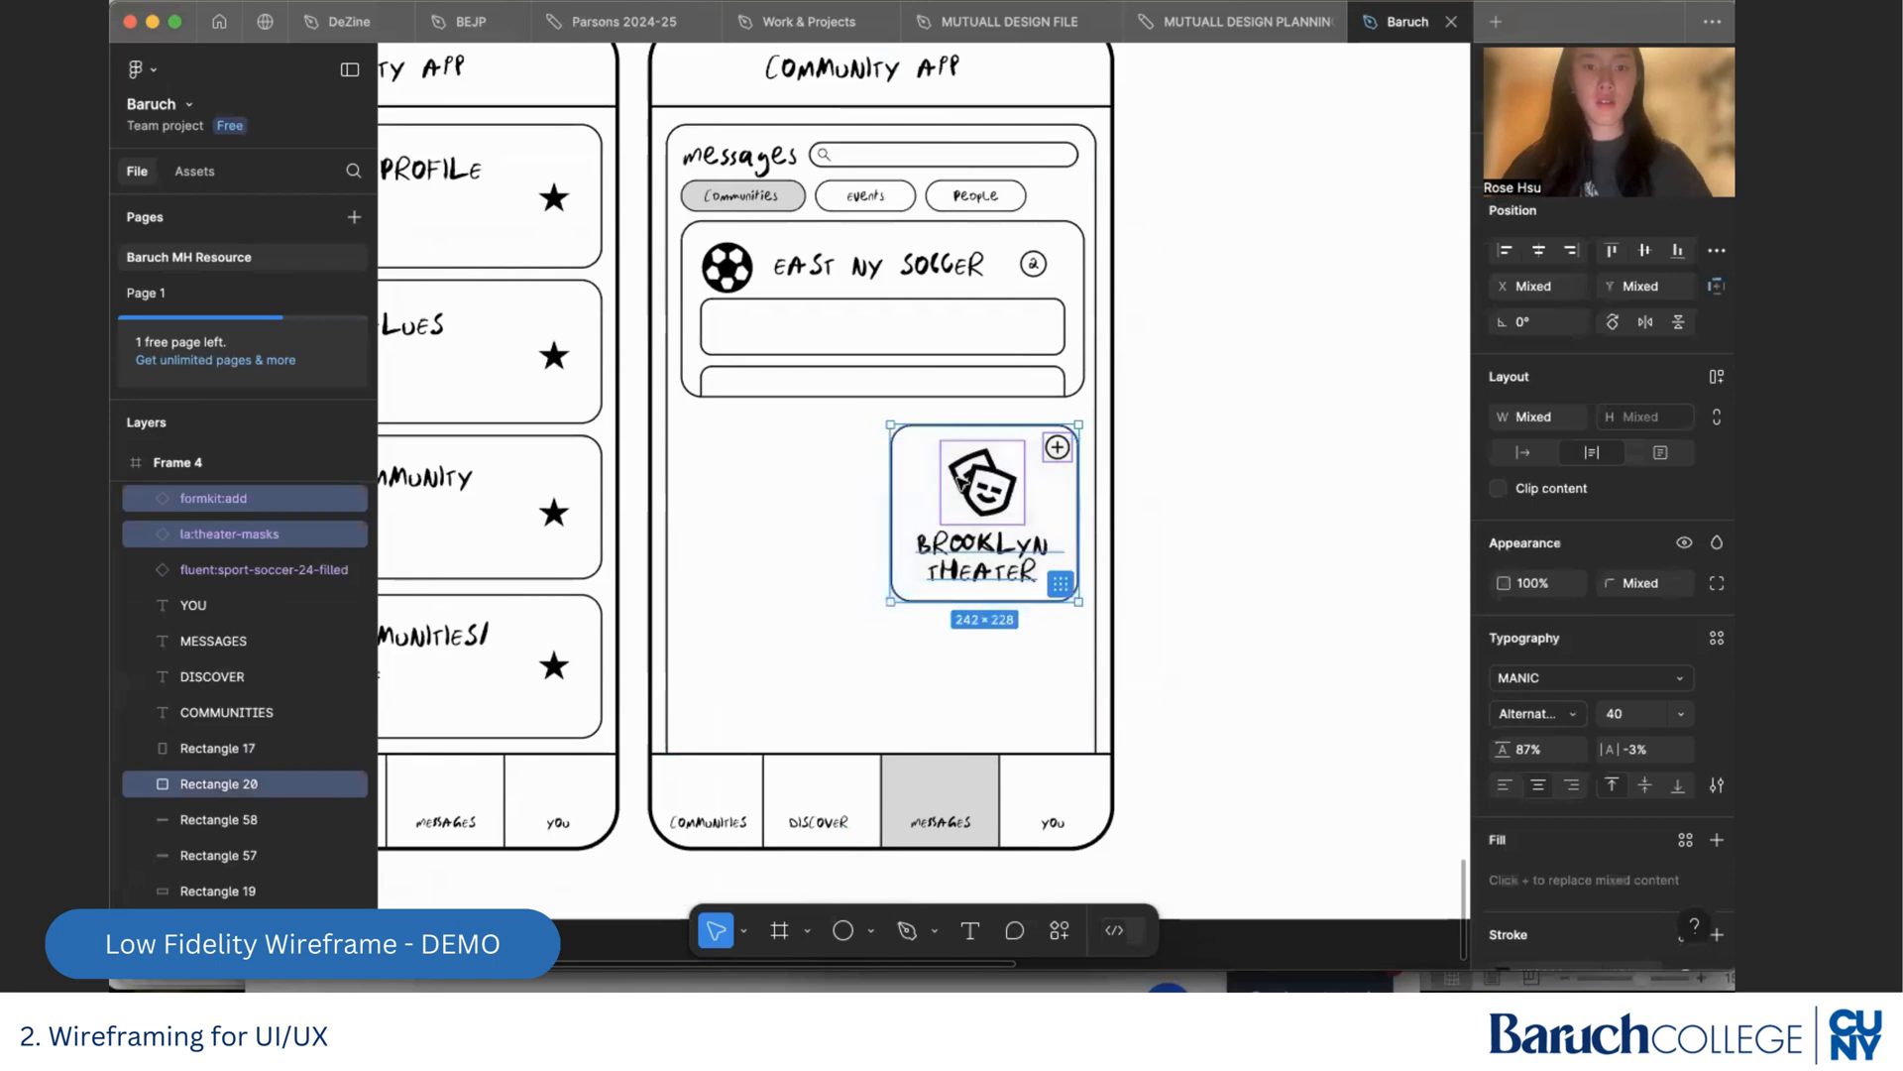
{"action": "left_click_drag", "start_coordinate": [962, 482], "coordinate": [1246, 525]}
{"action": "left_click", "coordinate": [869, 474]}
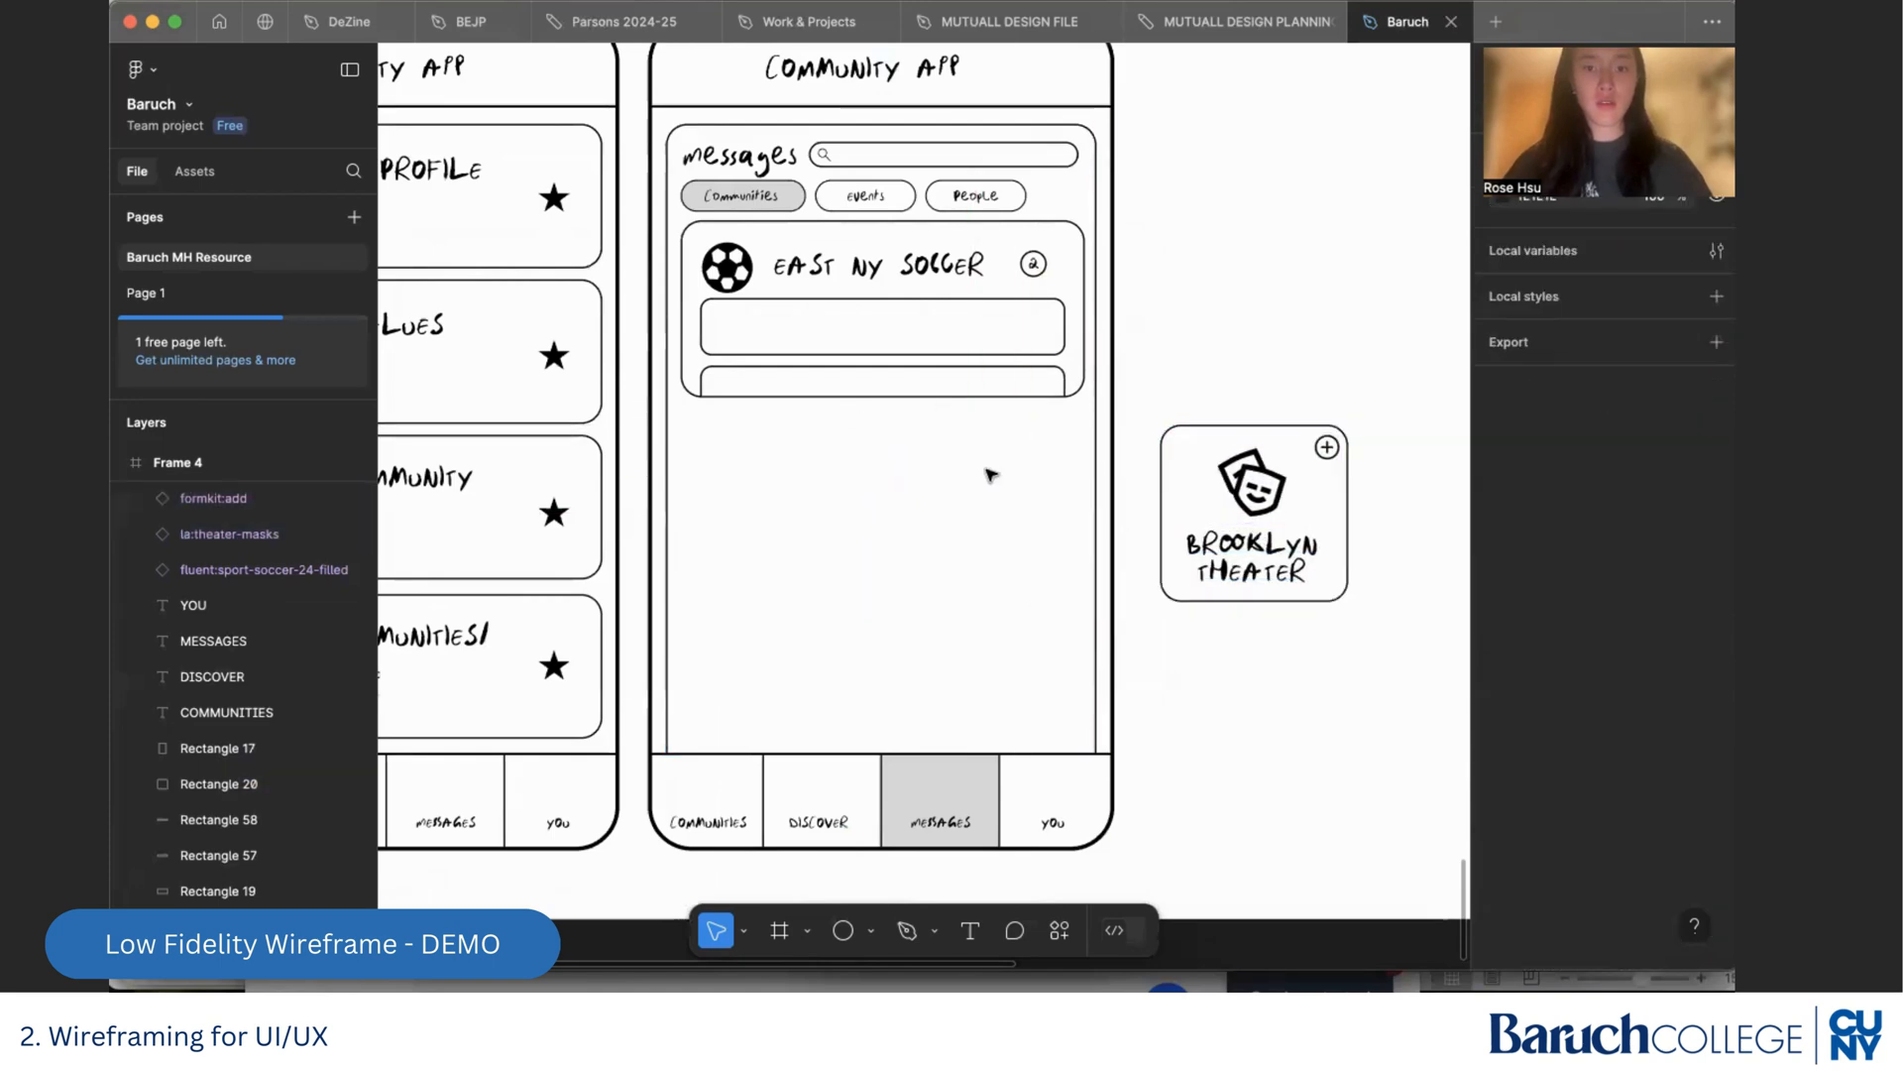
Duplicate the complete East NY Soccer card with its contents directly below the original
{"action": "left_click_drag", "start_coordinate": [1079, 418], "coordinate": [741, 454]}
{"action": "left_click", "coordinate": [1140, 381]}
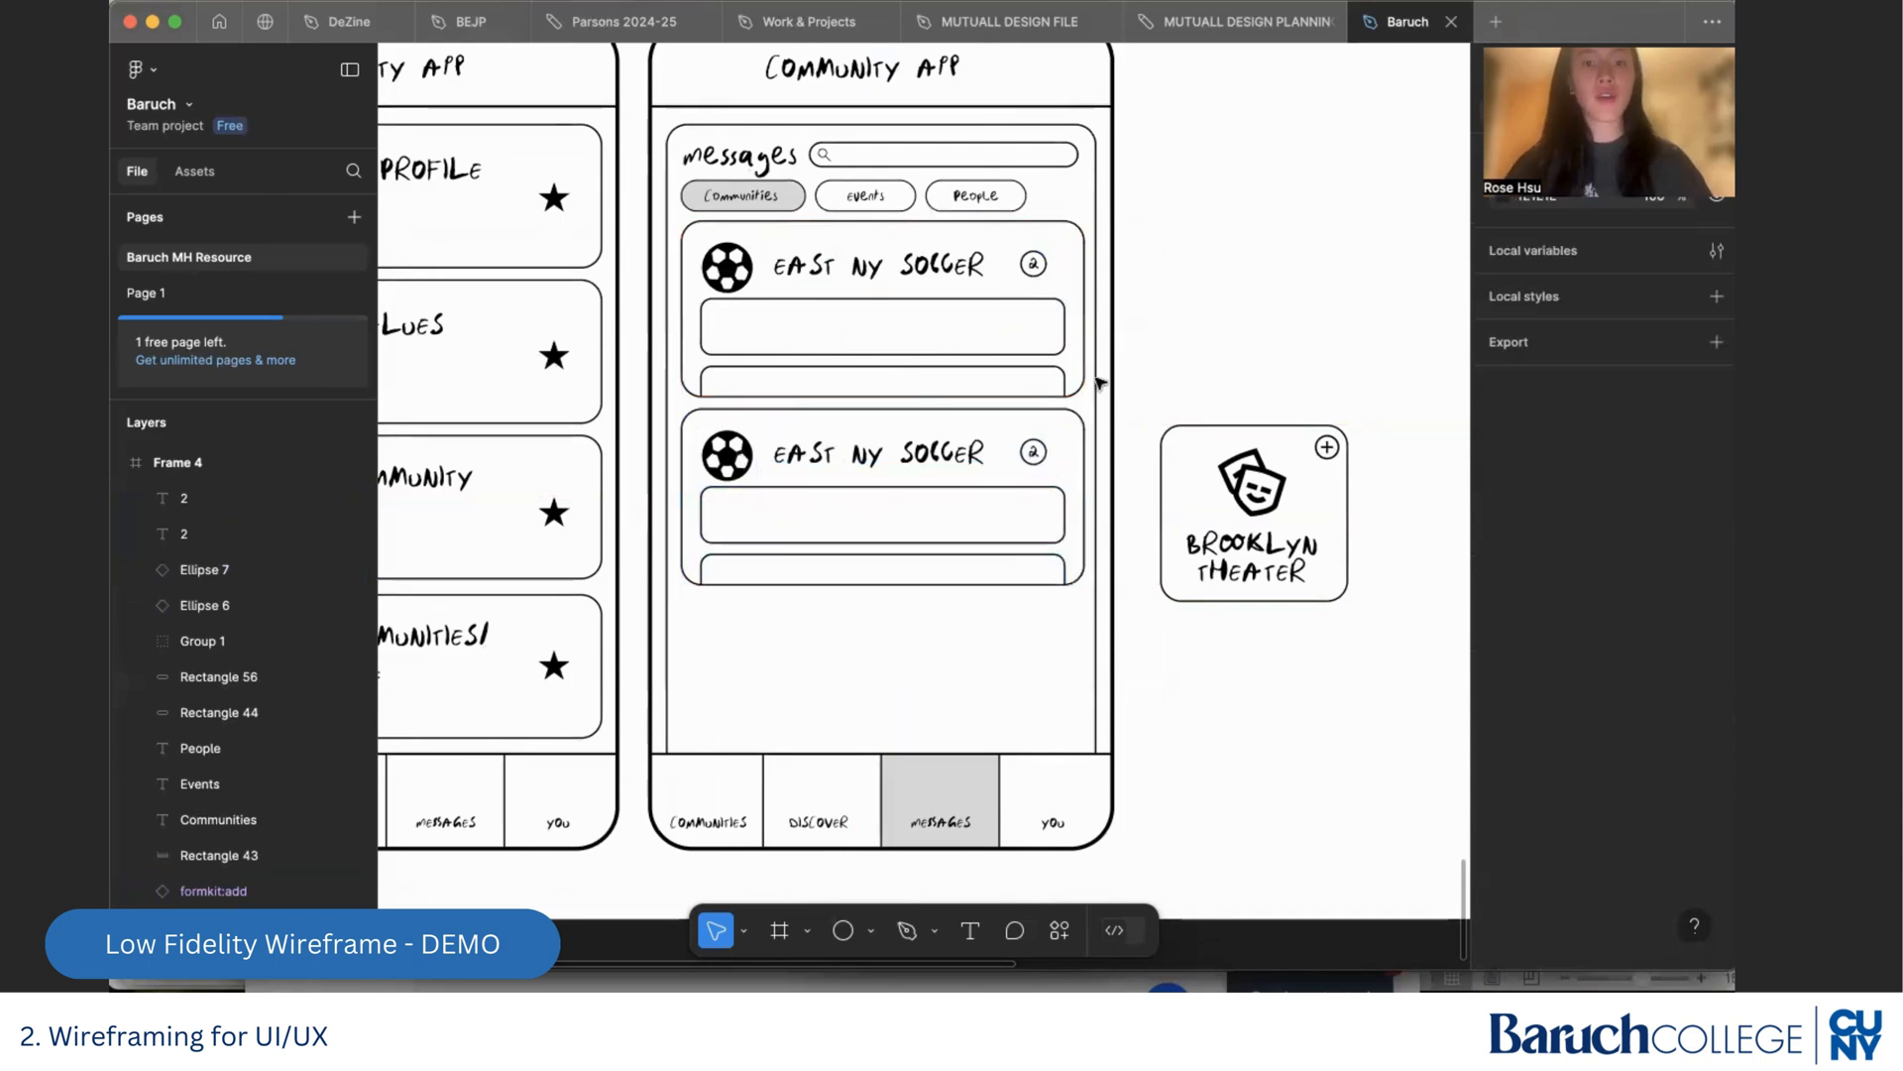
Replace the second card's soccer ball with the theater masks icon from the Brooklyn Theater card, scaled down to fit beside the title
{"action": "scroll", "coordinate": [790, 502], "scroll_direction": "up", "scroll_amount": 5}
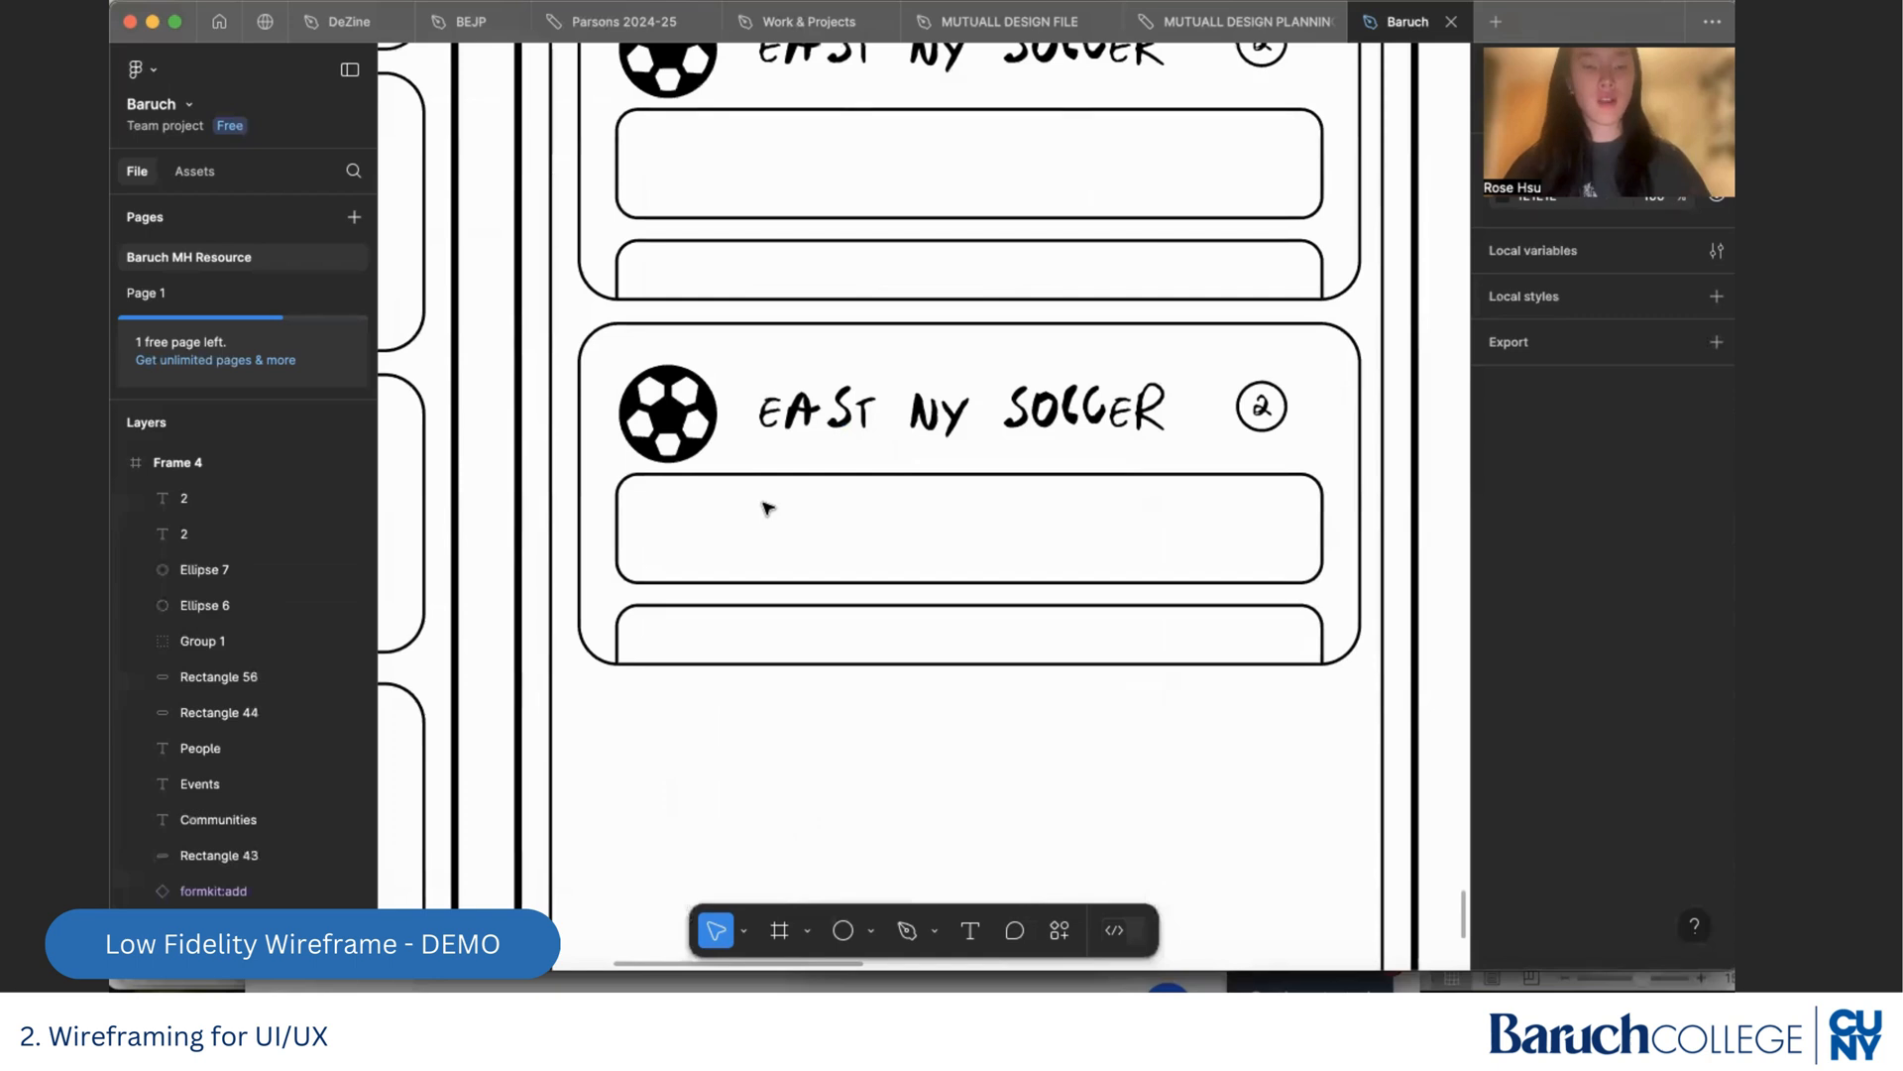
{"action": "scroll", "coordinate": [768, 508], "scroll_direction": "down", "scroll_amount": 3}
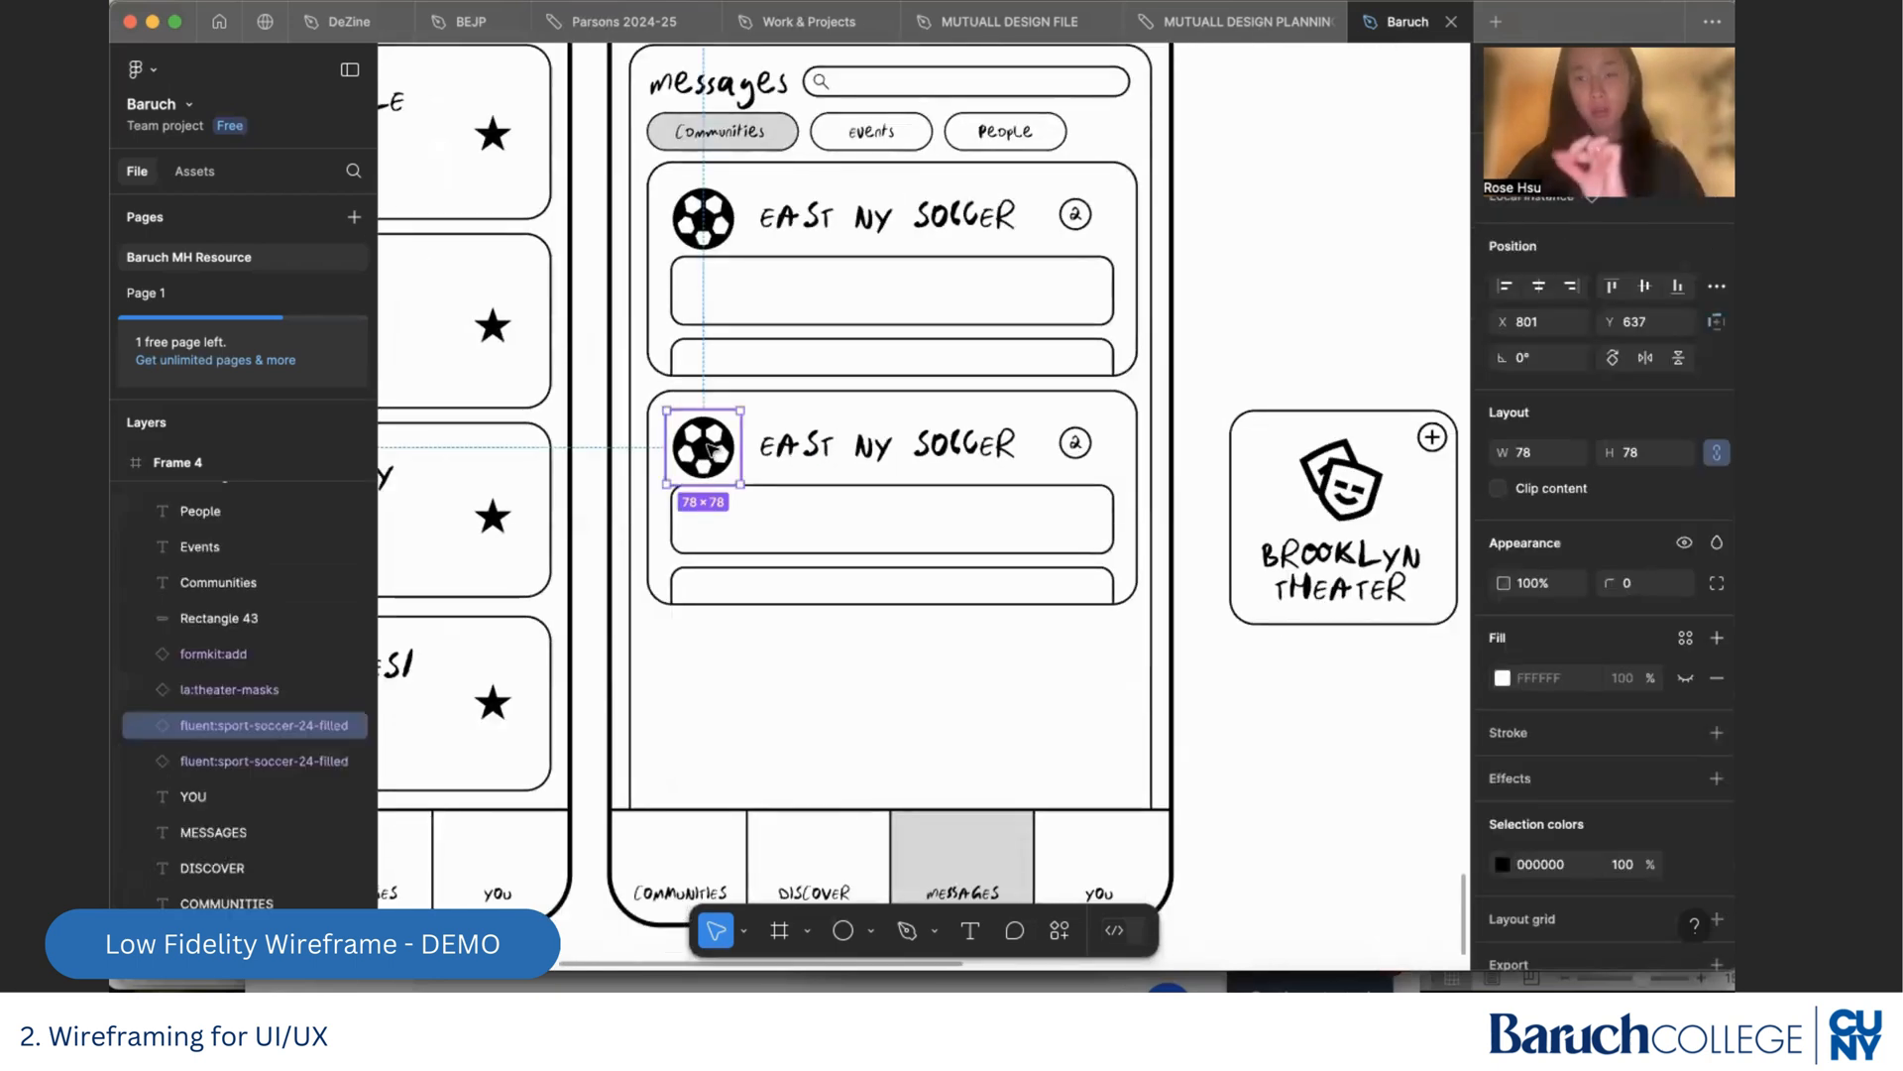
{"action": "key", "text": "Delete"}
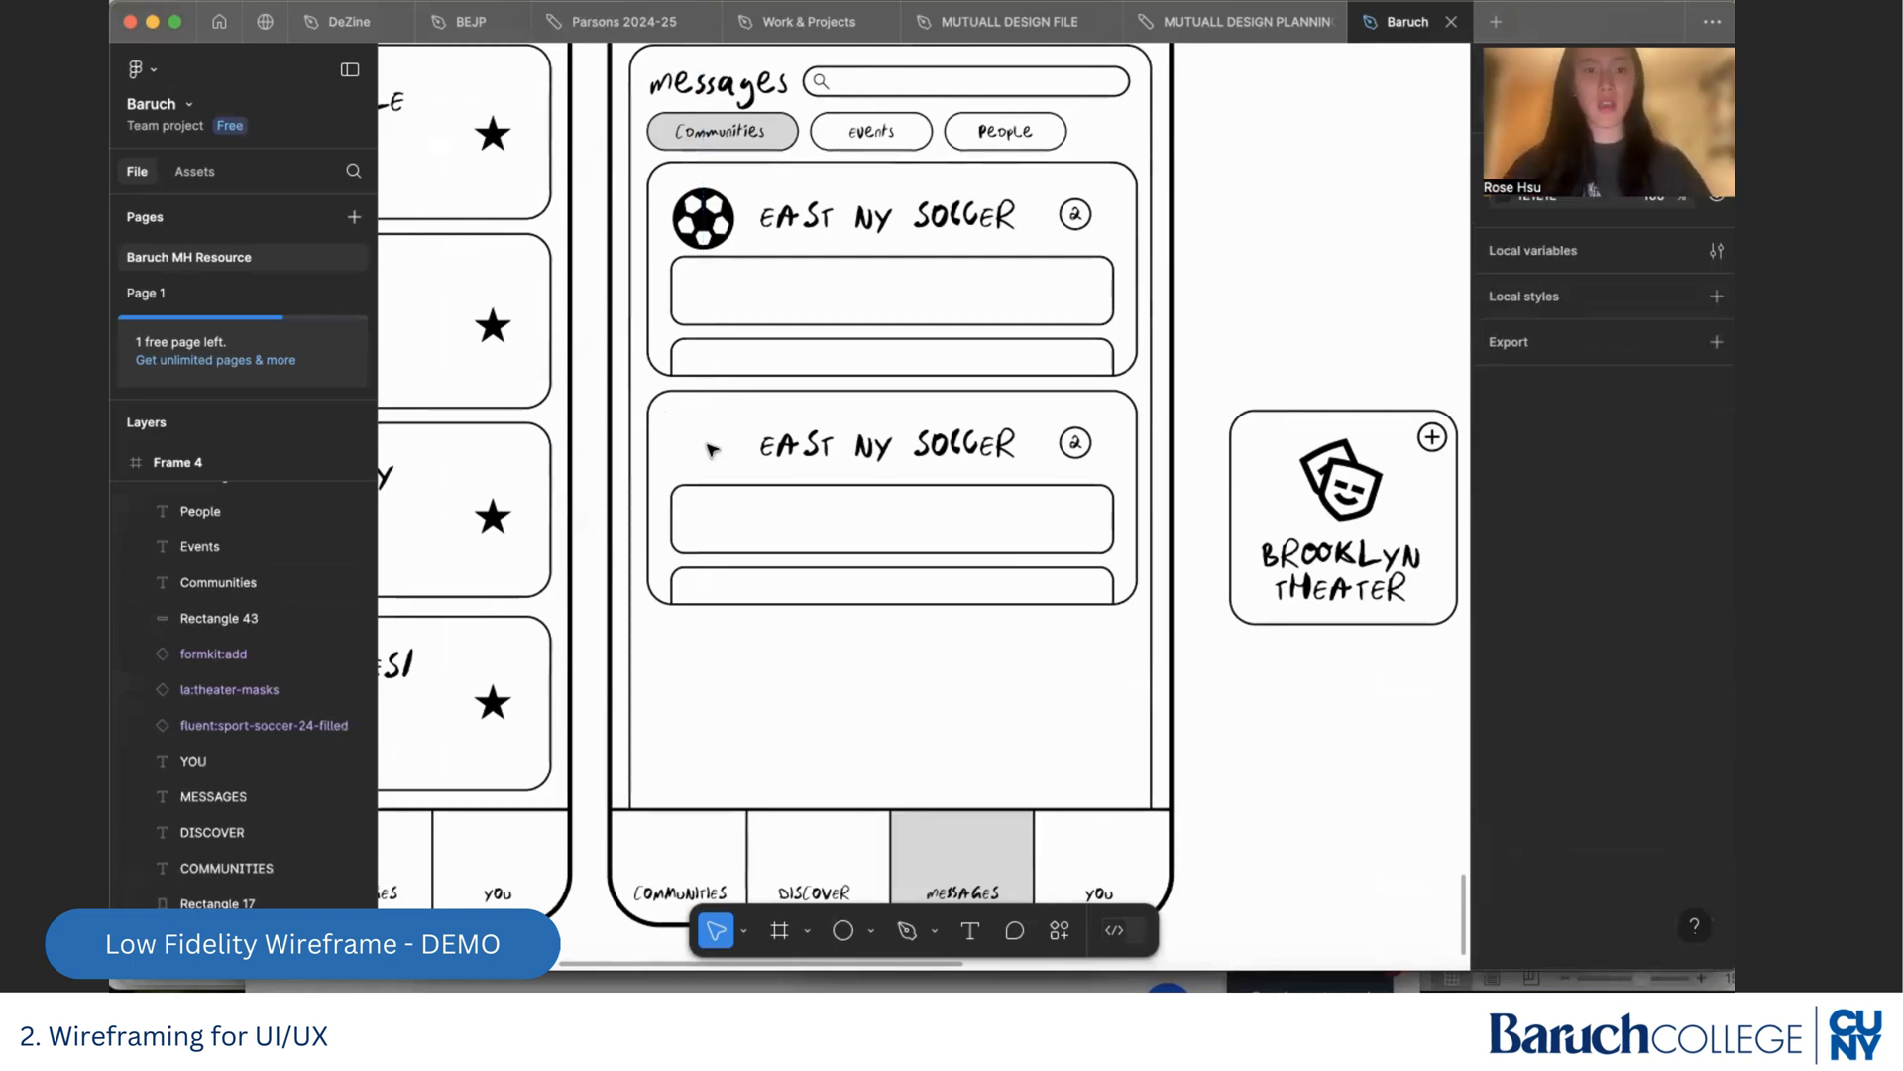
{"action": "left_click_drag", "start_coordinate": [1319, 479], "coordinate": [677, 438]}
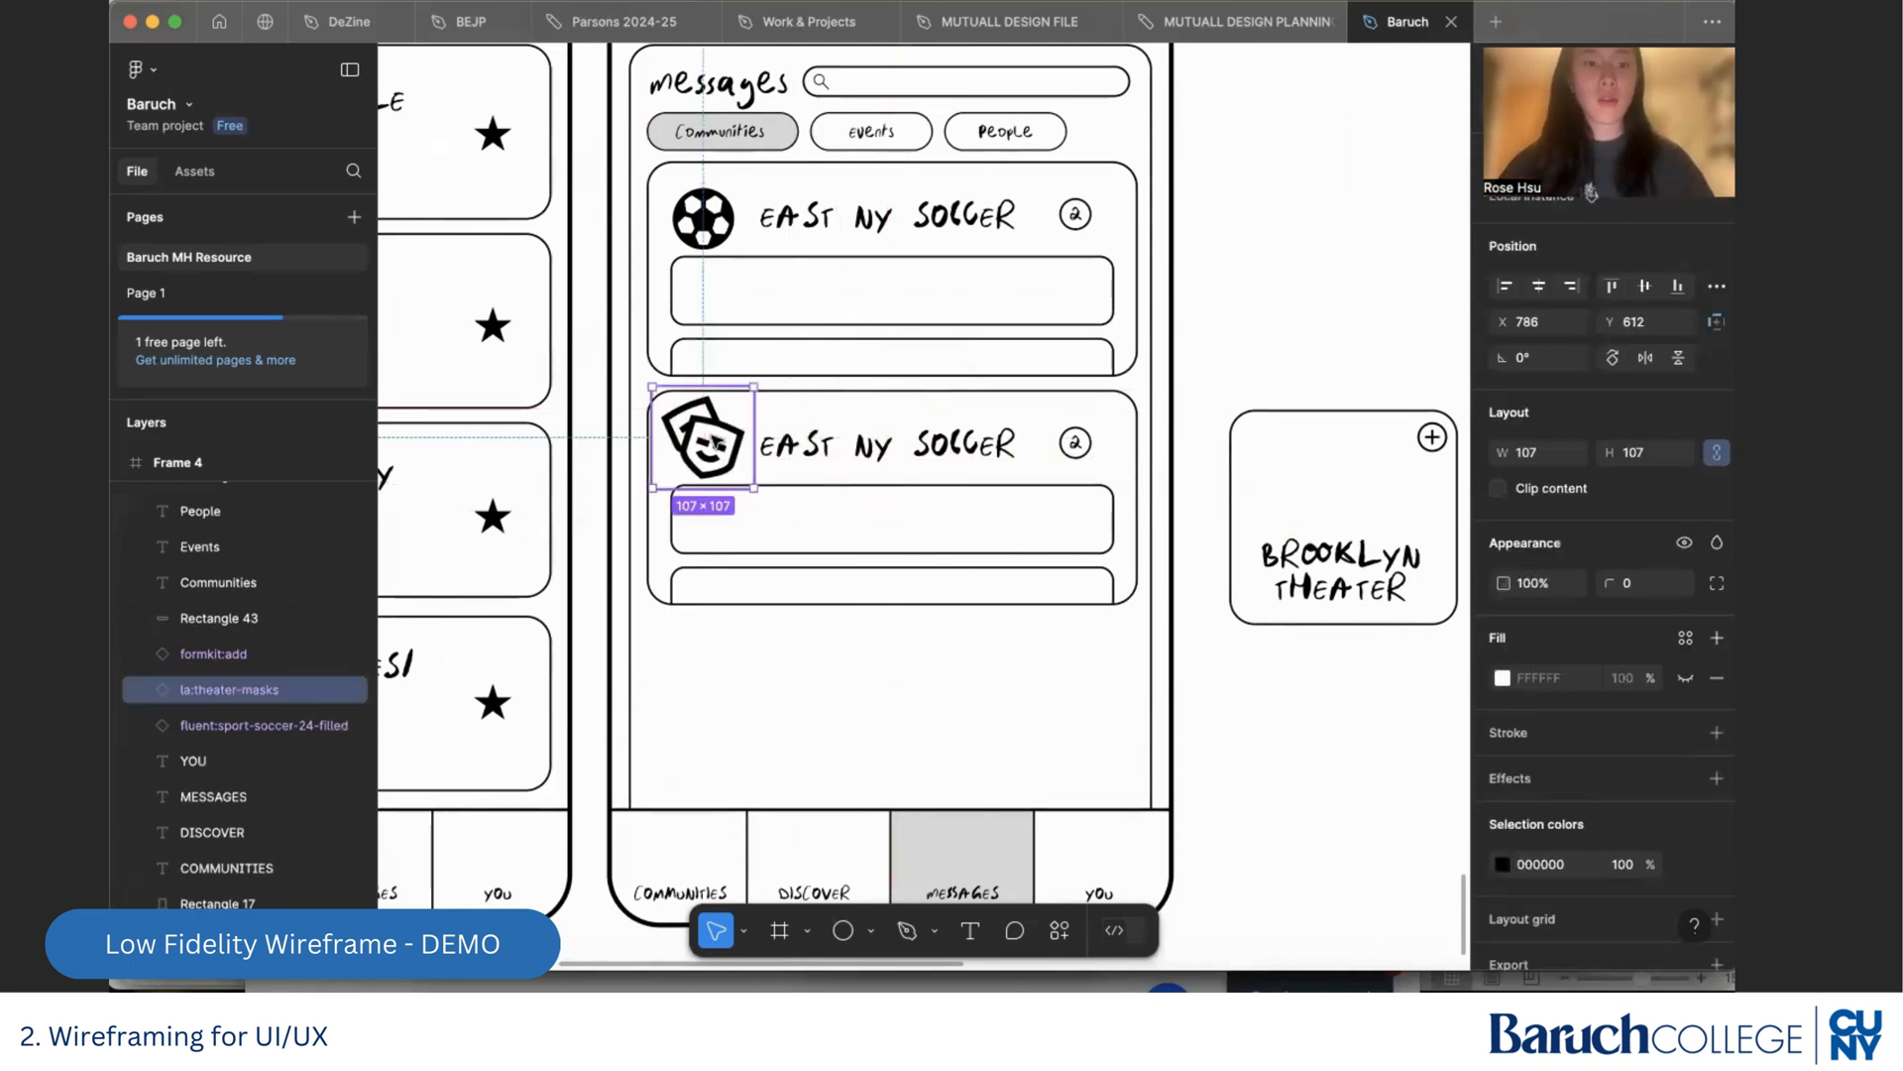
{"action": "left_click_drag", "start_coordinate": [757, 383], "coordinate": [707, 453]}
{"action": "left_click", "coordinate": [1096, 738]}
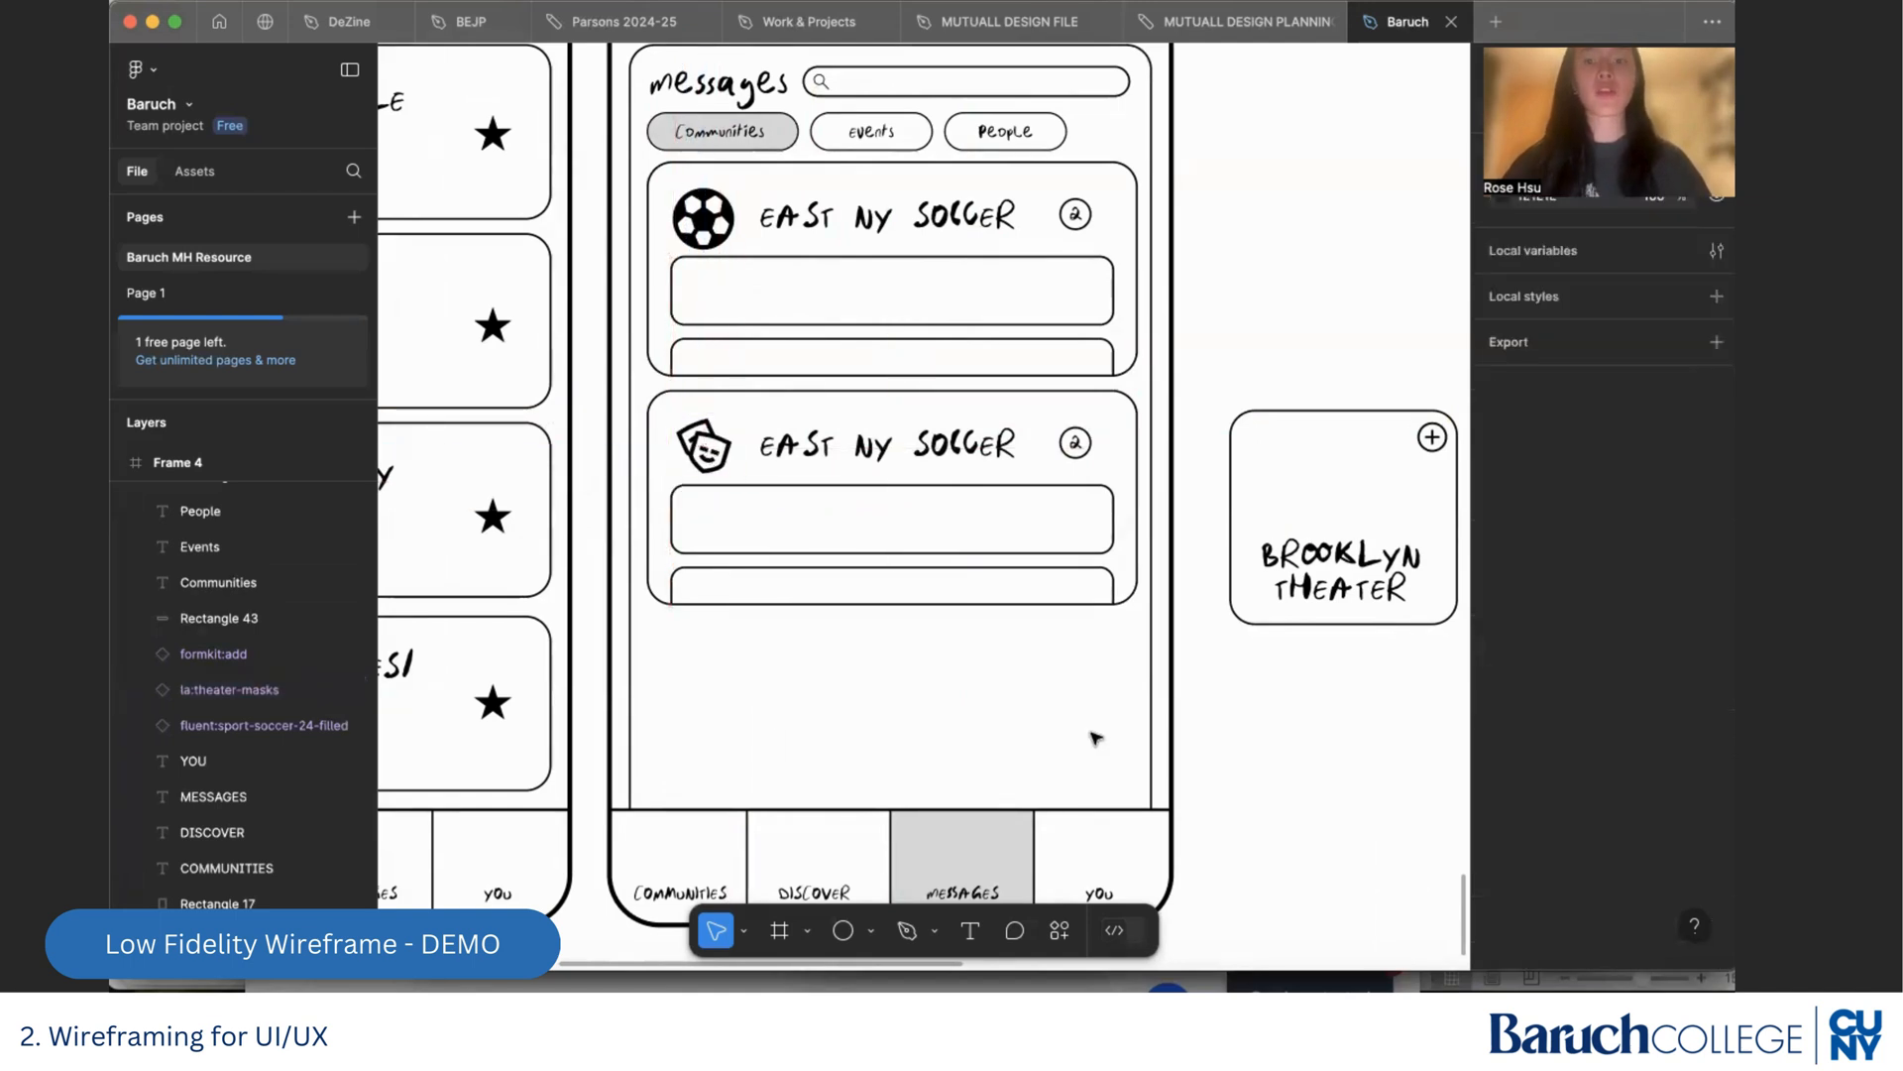
Change the second card's title to "Brooklyn Theater"
{"action": "double_click", "coordinate": [822, 455]}
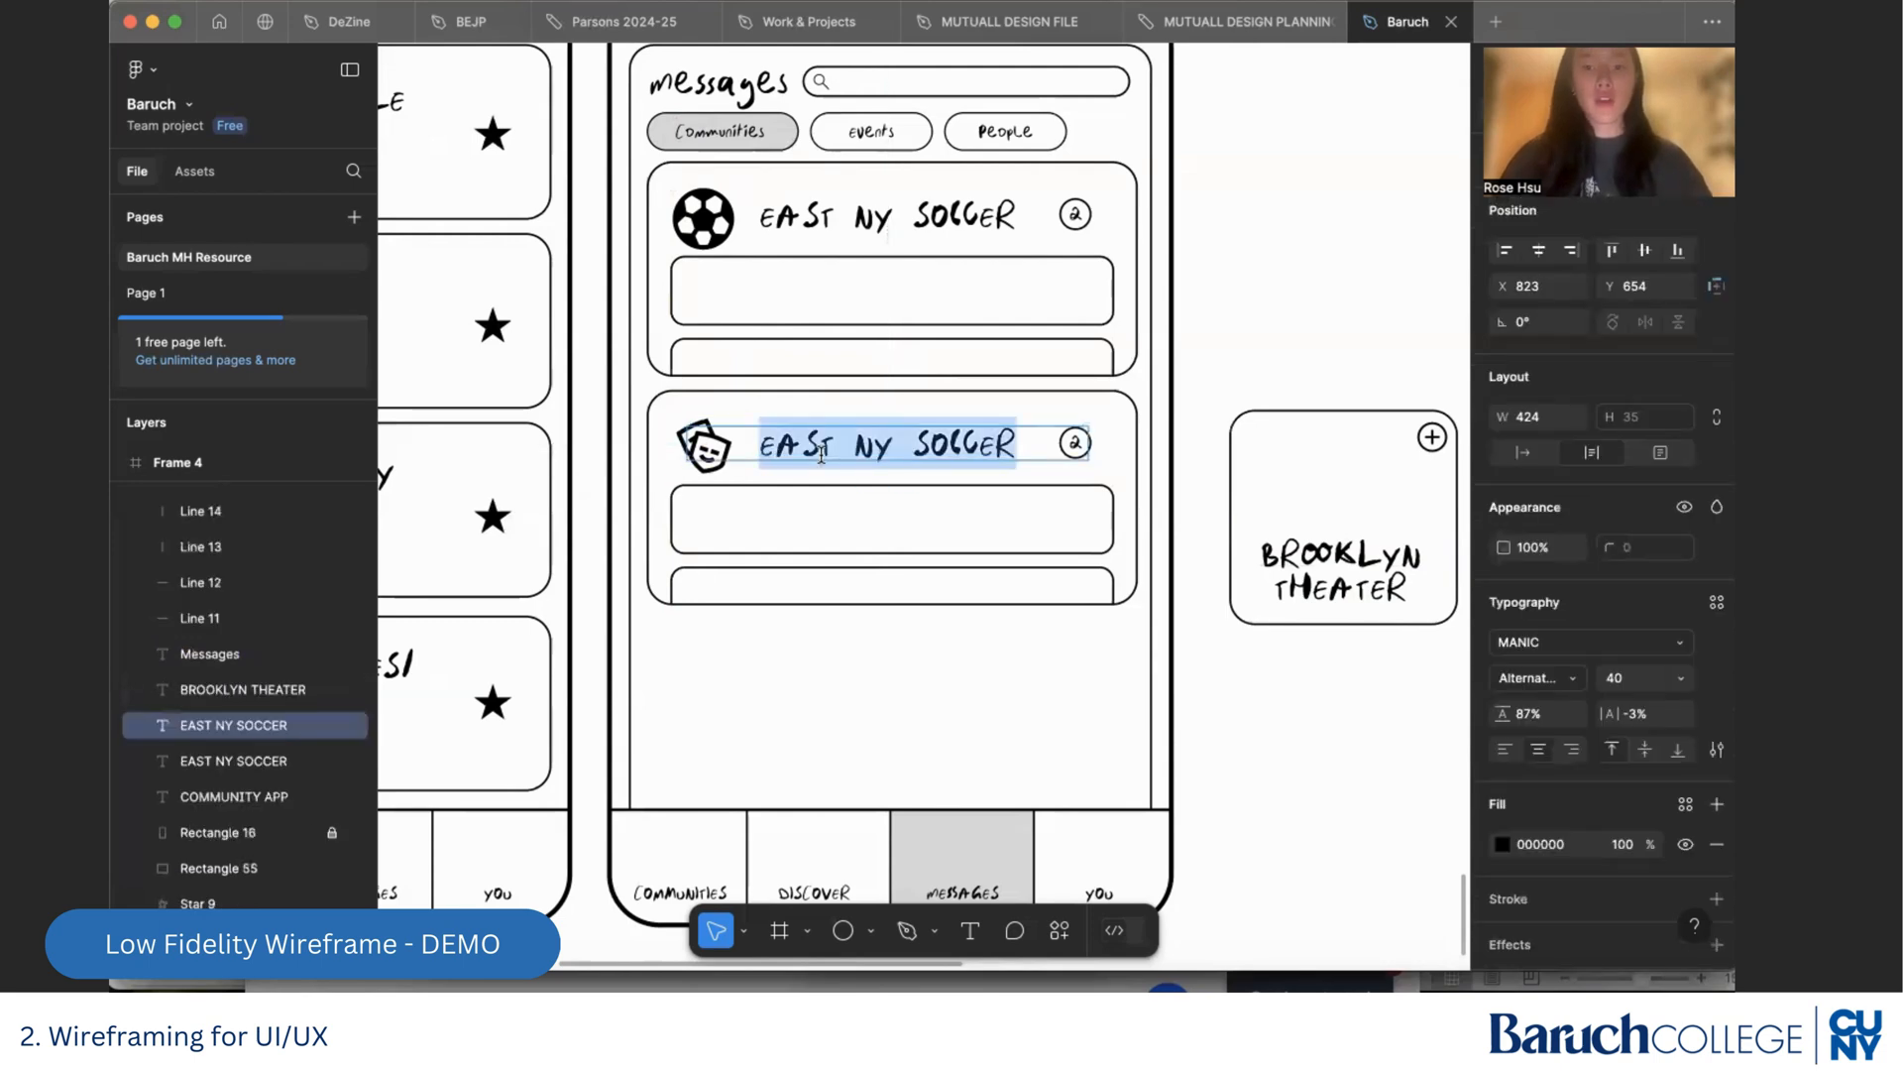
{"action": "type", "text": "Brooklyn "}
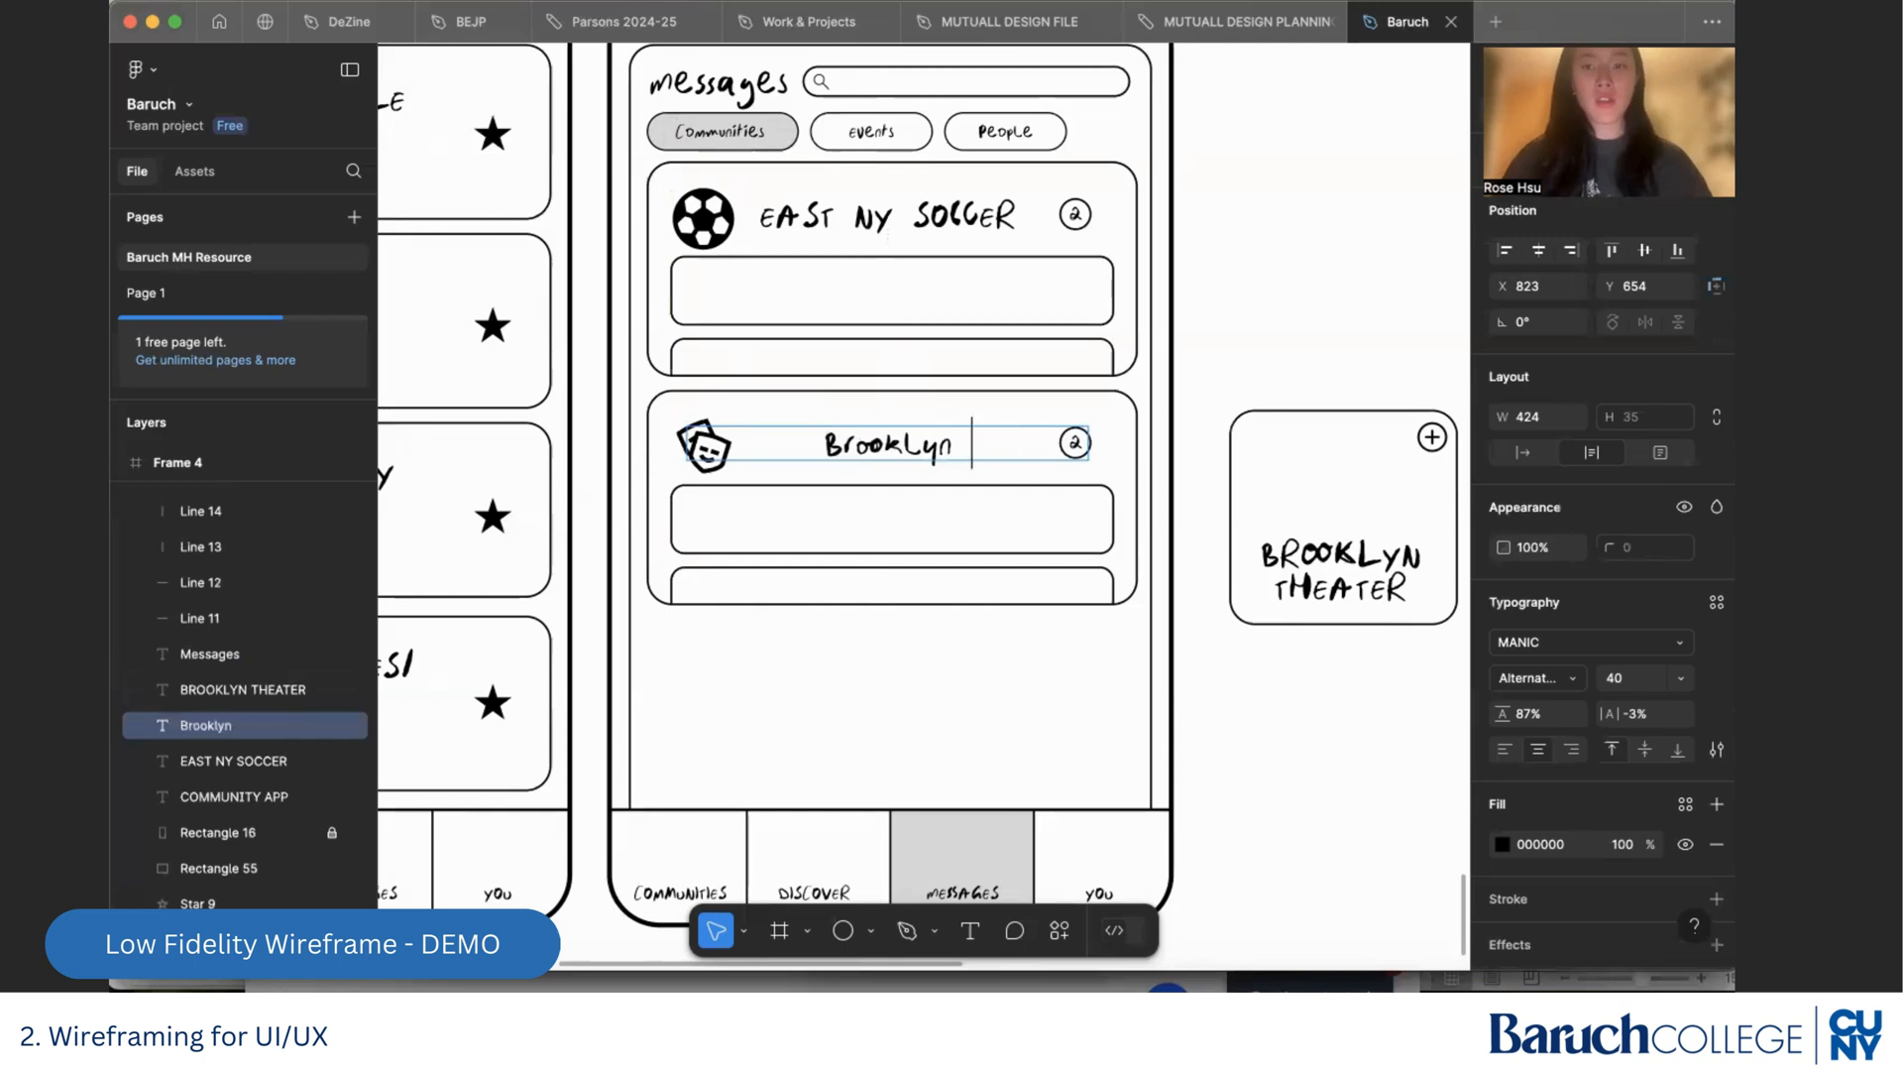
{"action": "type", "text": "Theater"}
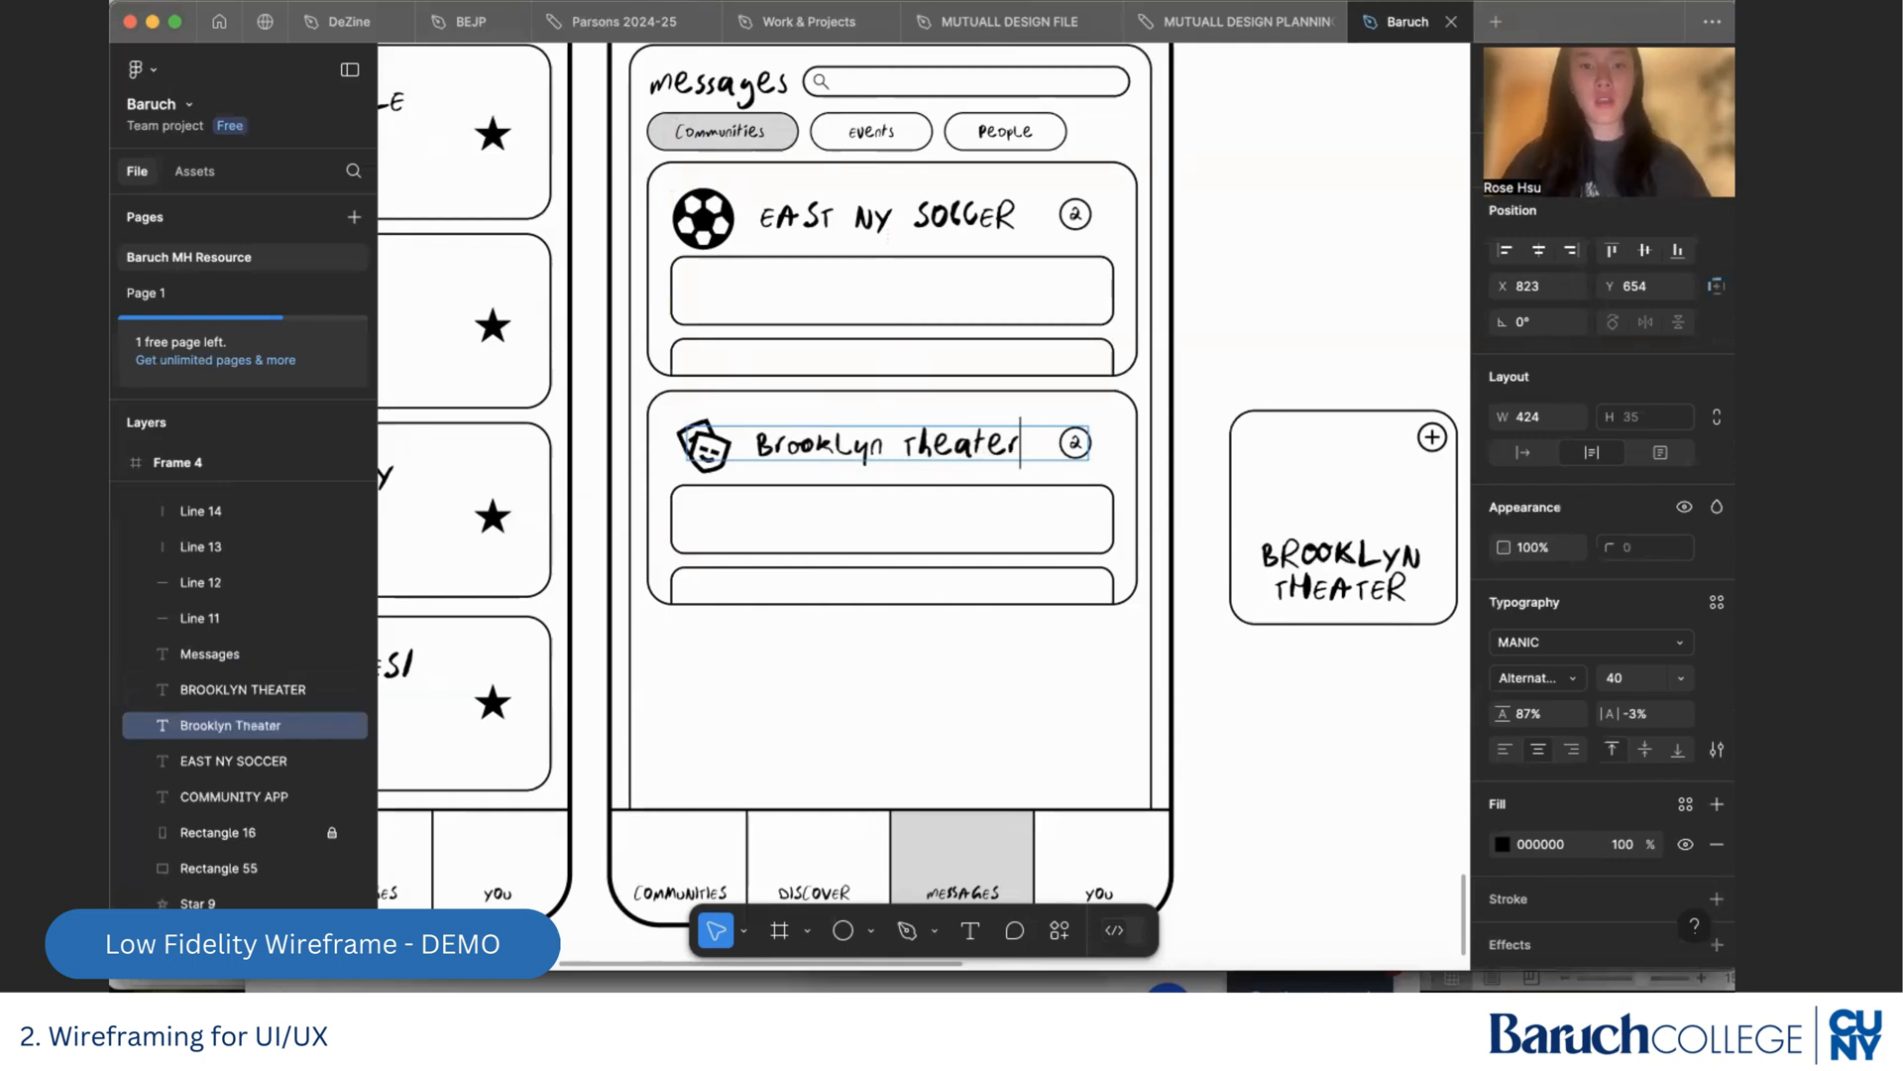
{"action": "left_click", "coordinate": [915, 647]}
{"action": "left_click", "coordinate": [923, 642]}
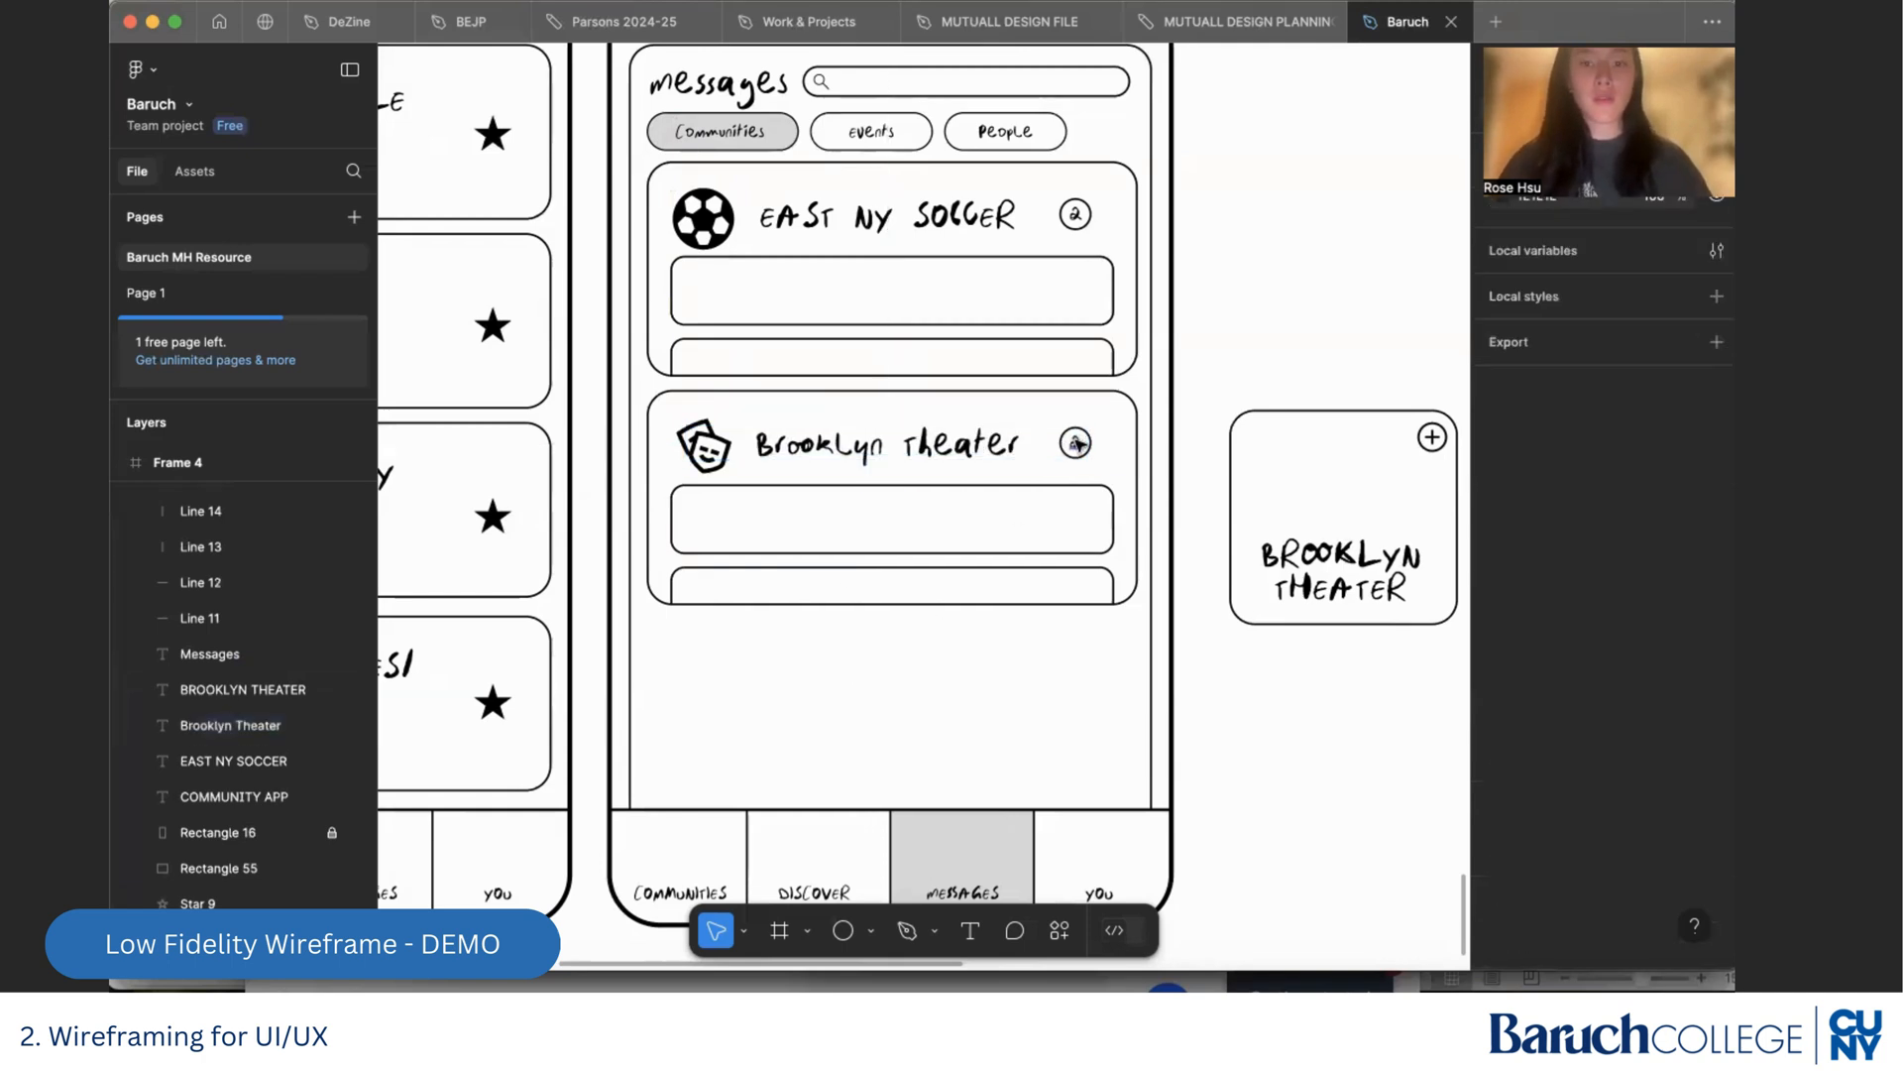
Change the number in the second card's unread badge to "1"
{"action": "double_click", "coordinate": [1076, 444]}
{"action": "type", "text": "1"}
{"action": "left_click", "coordinate": [1027, 701]}
{"action": "left_click", "coordinate": [1027, 699]}
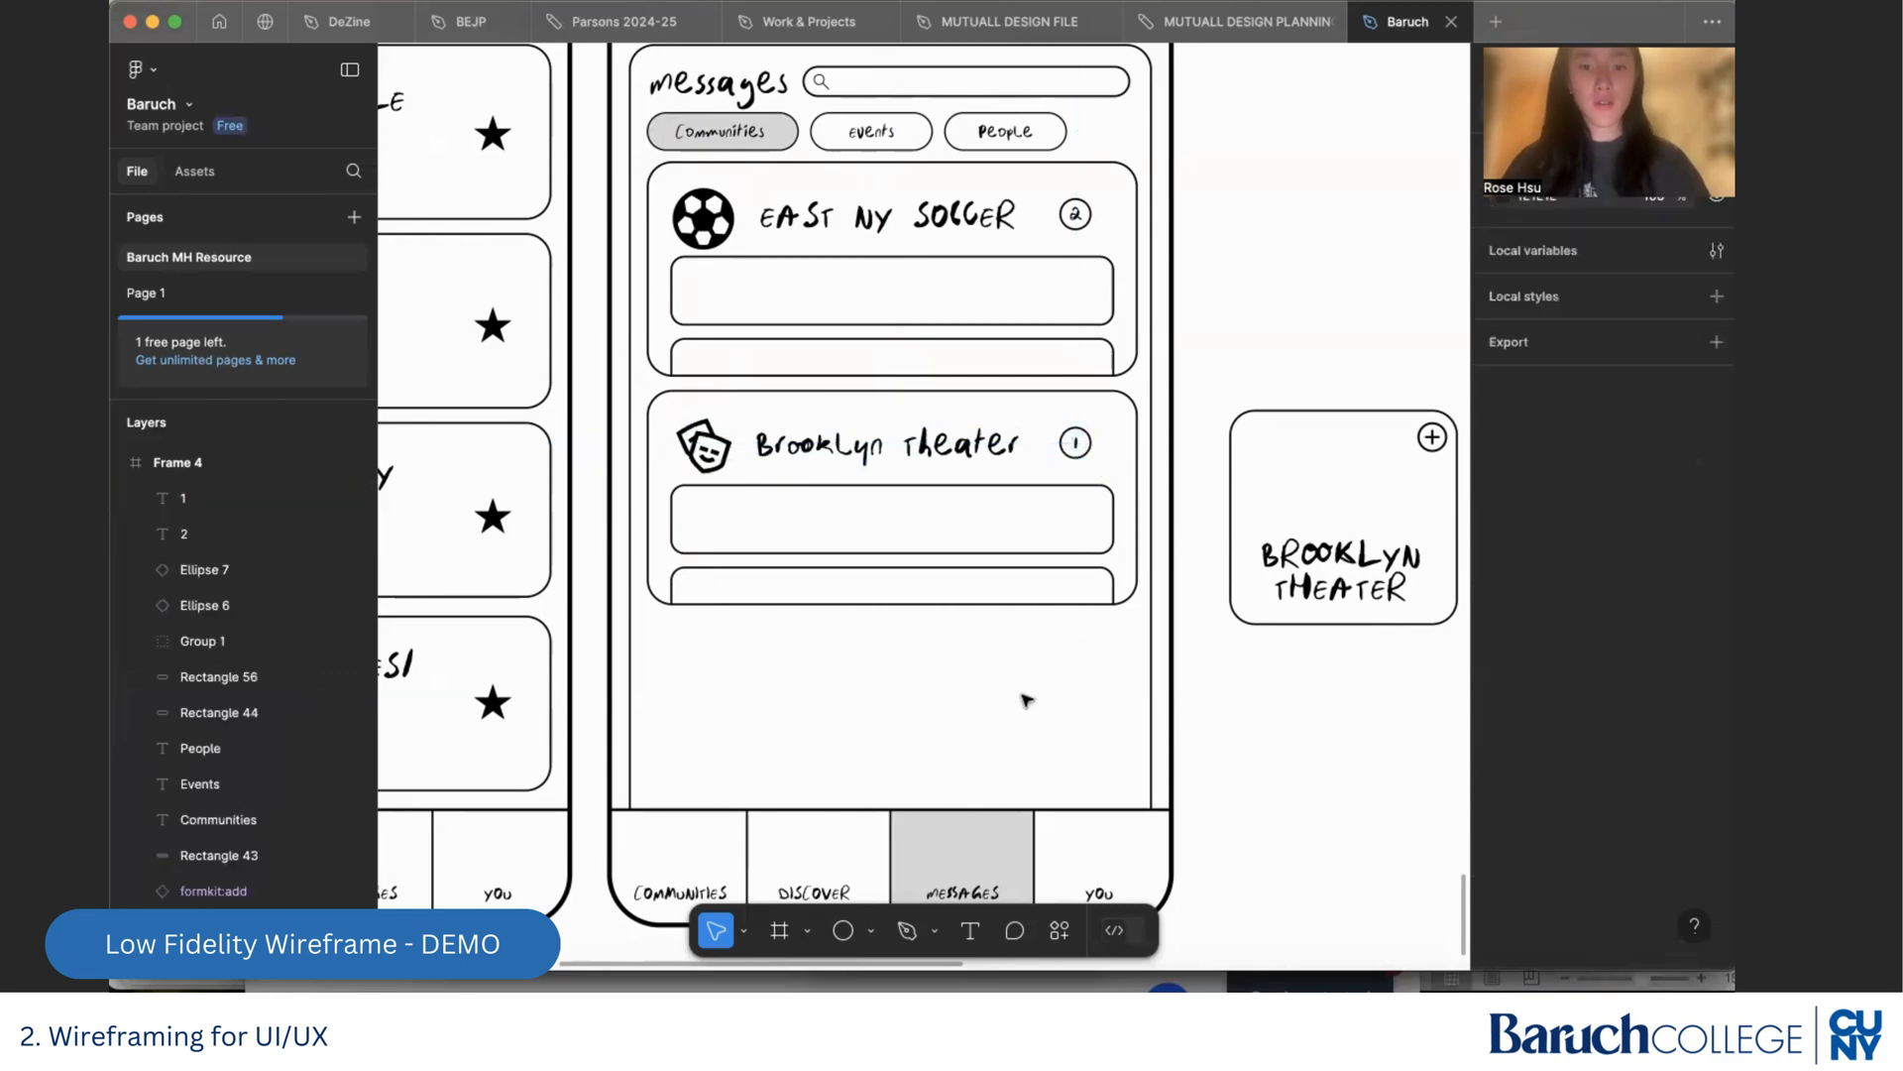
{"action": "left_click", "coordinate": [1001, 571]}
{"action": "key", "text": "Delete"}
{"action": "key", "text": "Delete"}
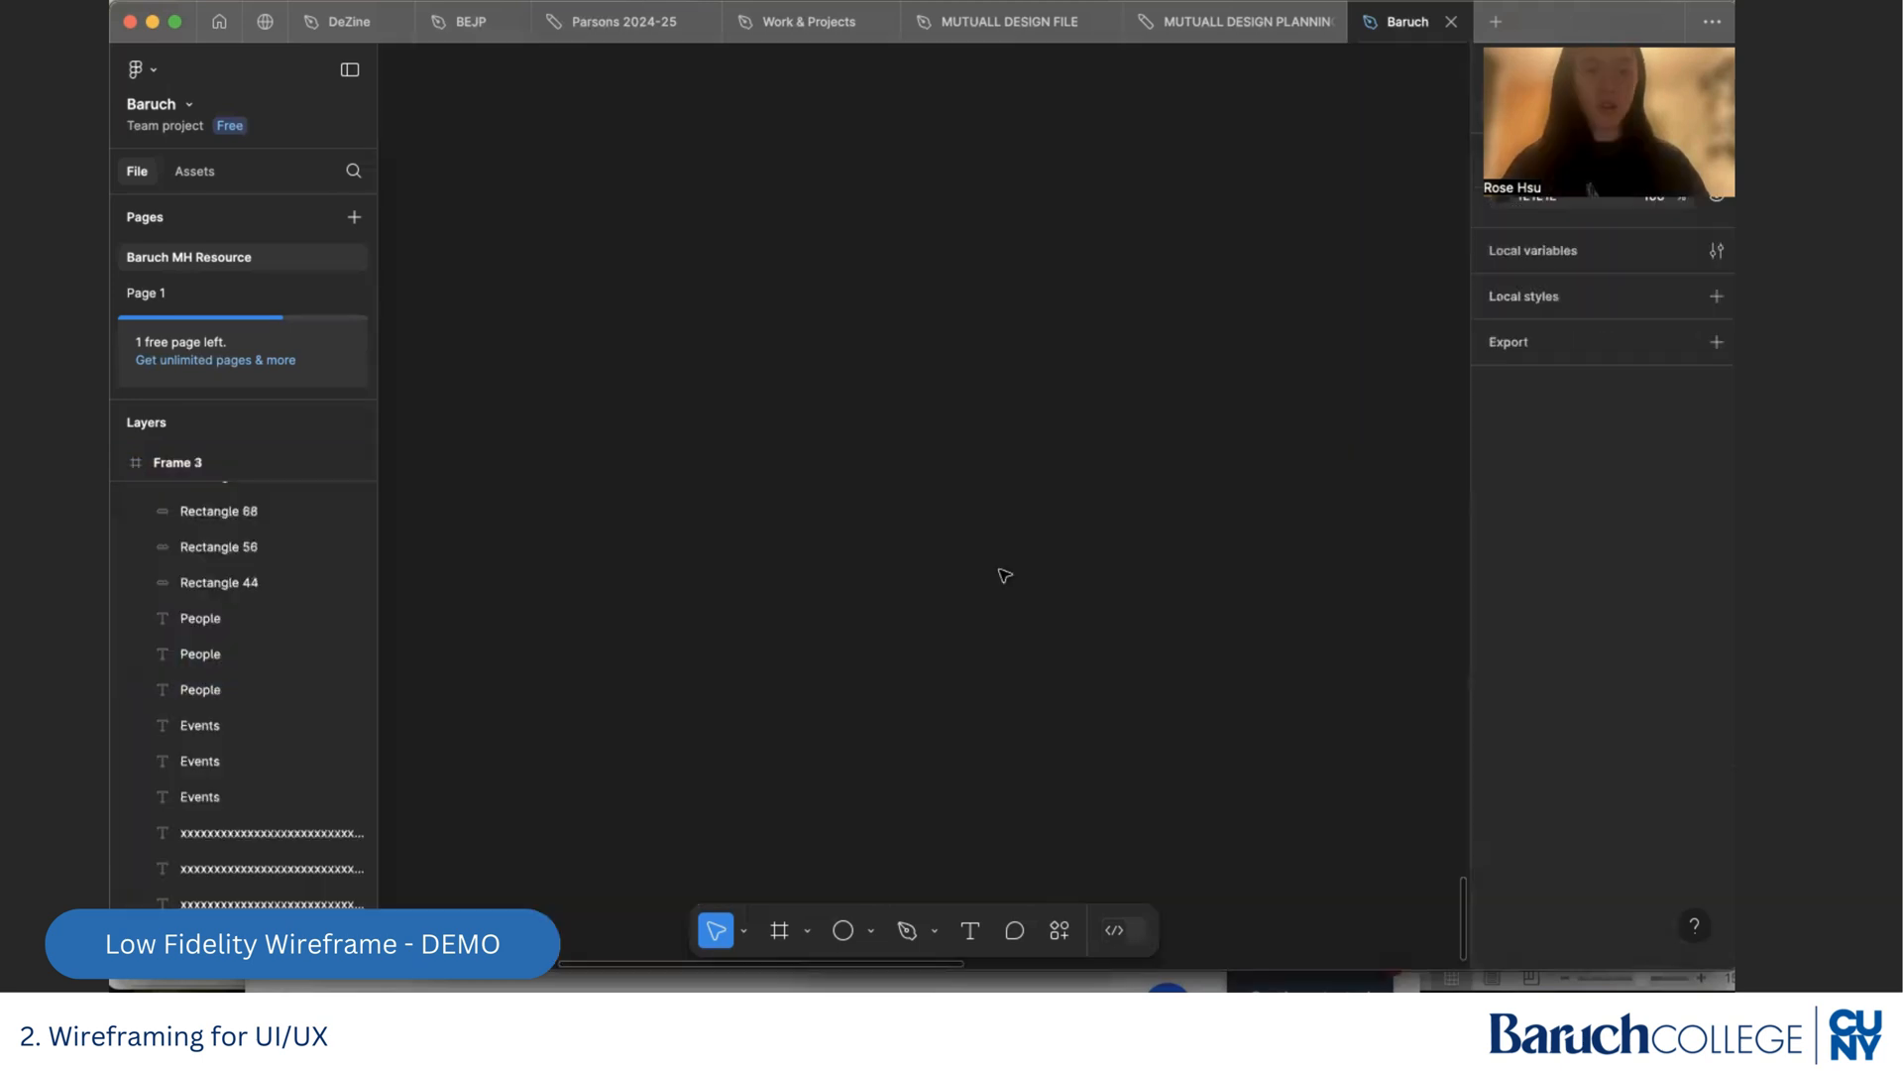
{"action": "key", "text": "super+z"}
{"action": "left_click", "coordinate": [972, 646]}
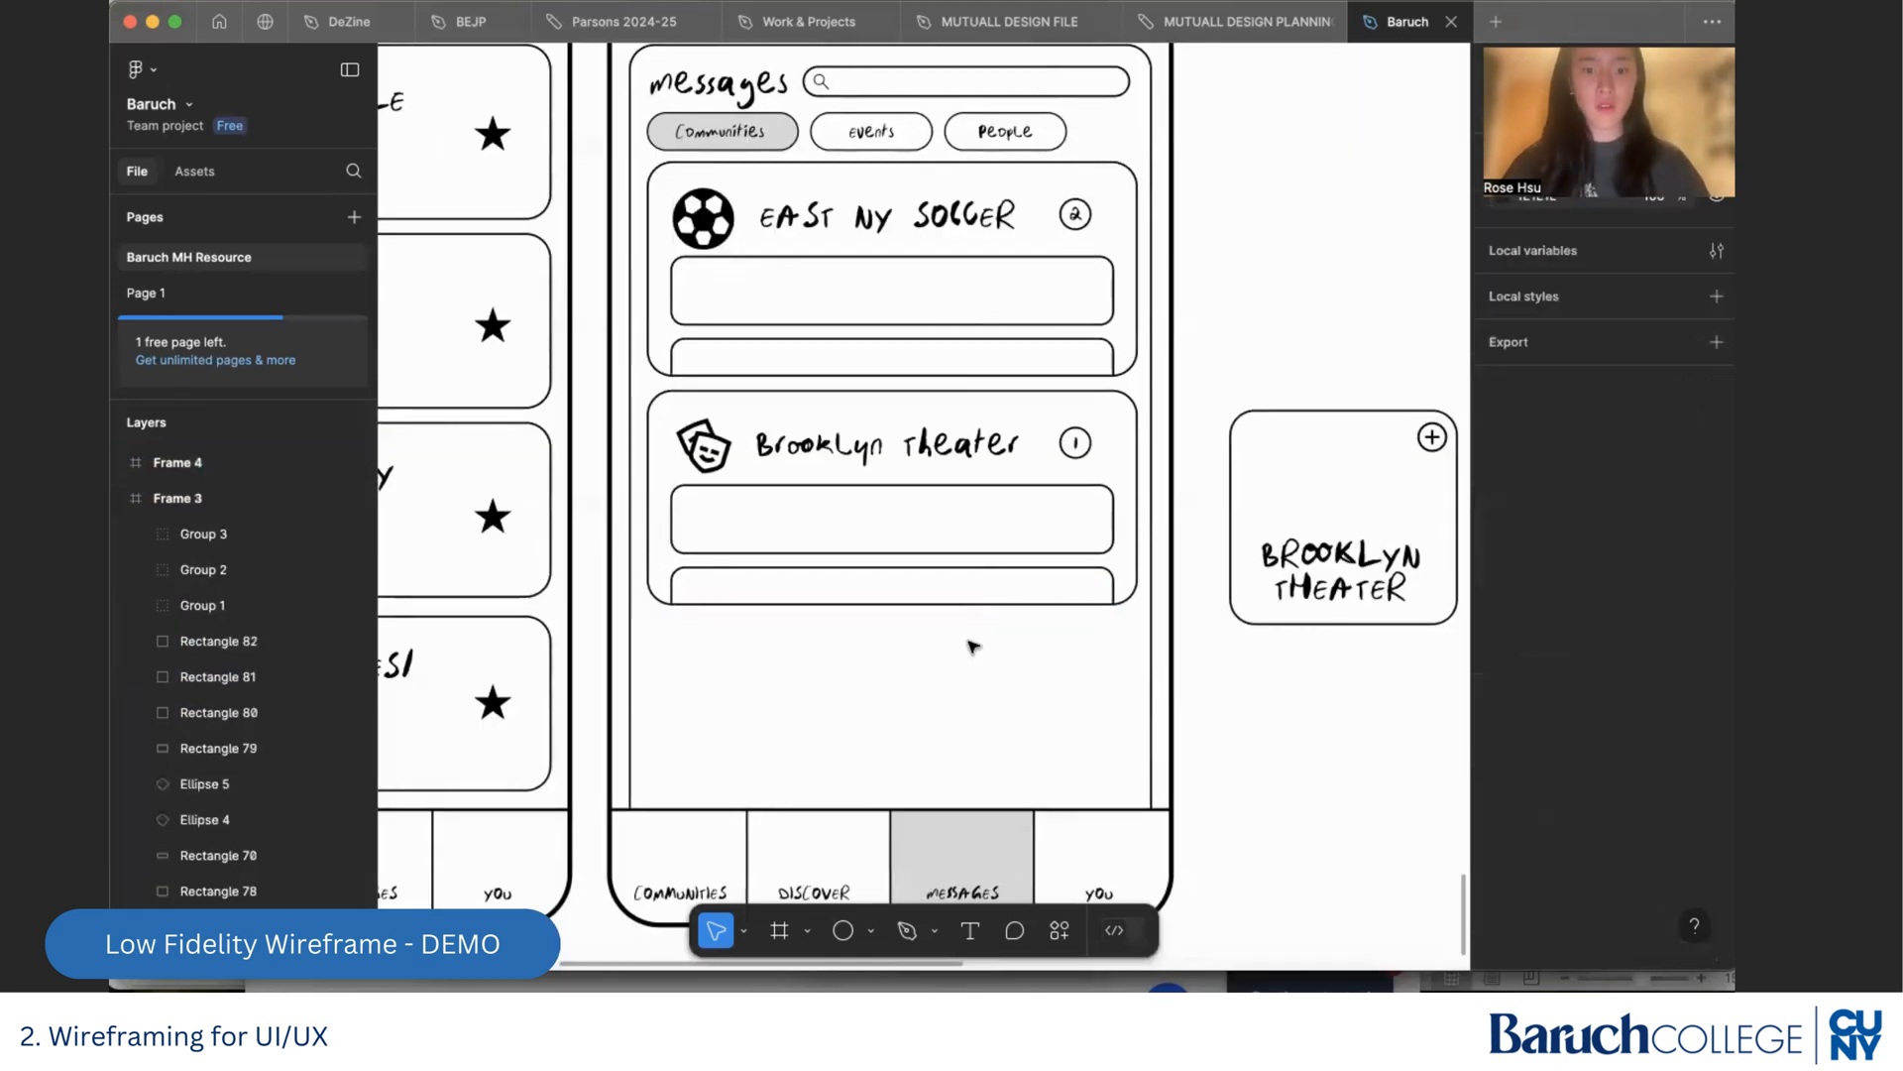
Delete the partial lower message box from the new Brooklyn Theater card and the leftover original card outside the phone screen
{"action": "left_click", "coordinate": [968, 583]}
{"action": "key", "text": "Delete"}
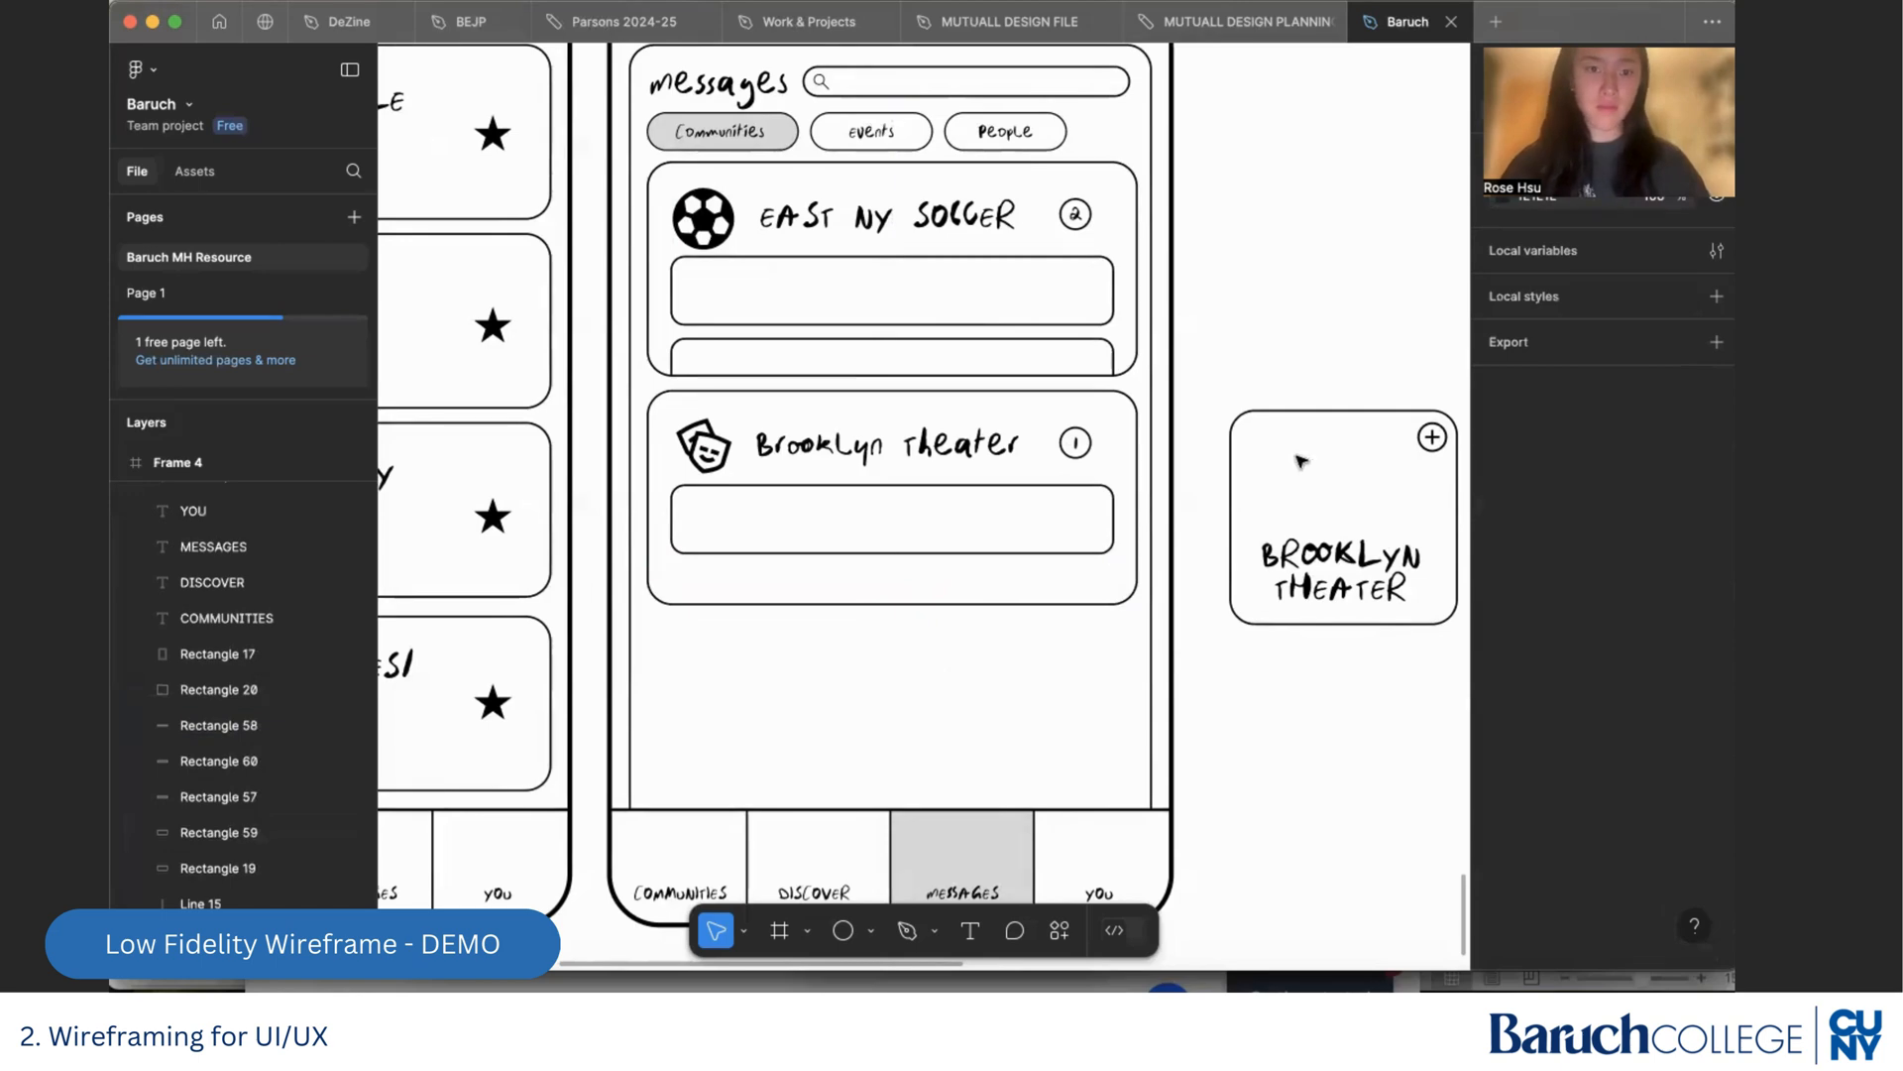
{"action": "left_click_drag", "start_coordinate": [1449, 650], "coordinate": [1243, 386]}
{"action": "key", "text": "Delete"}
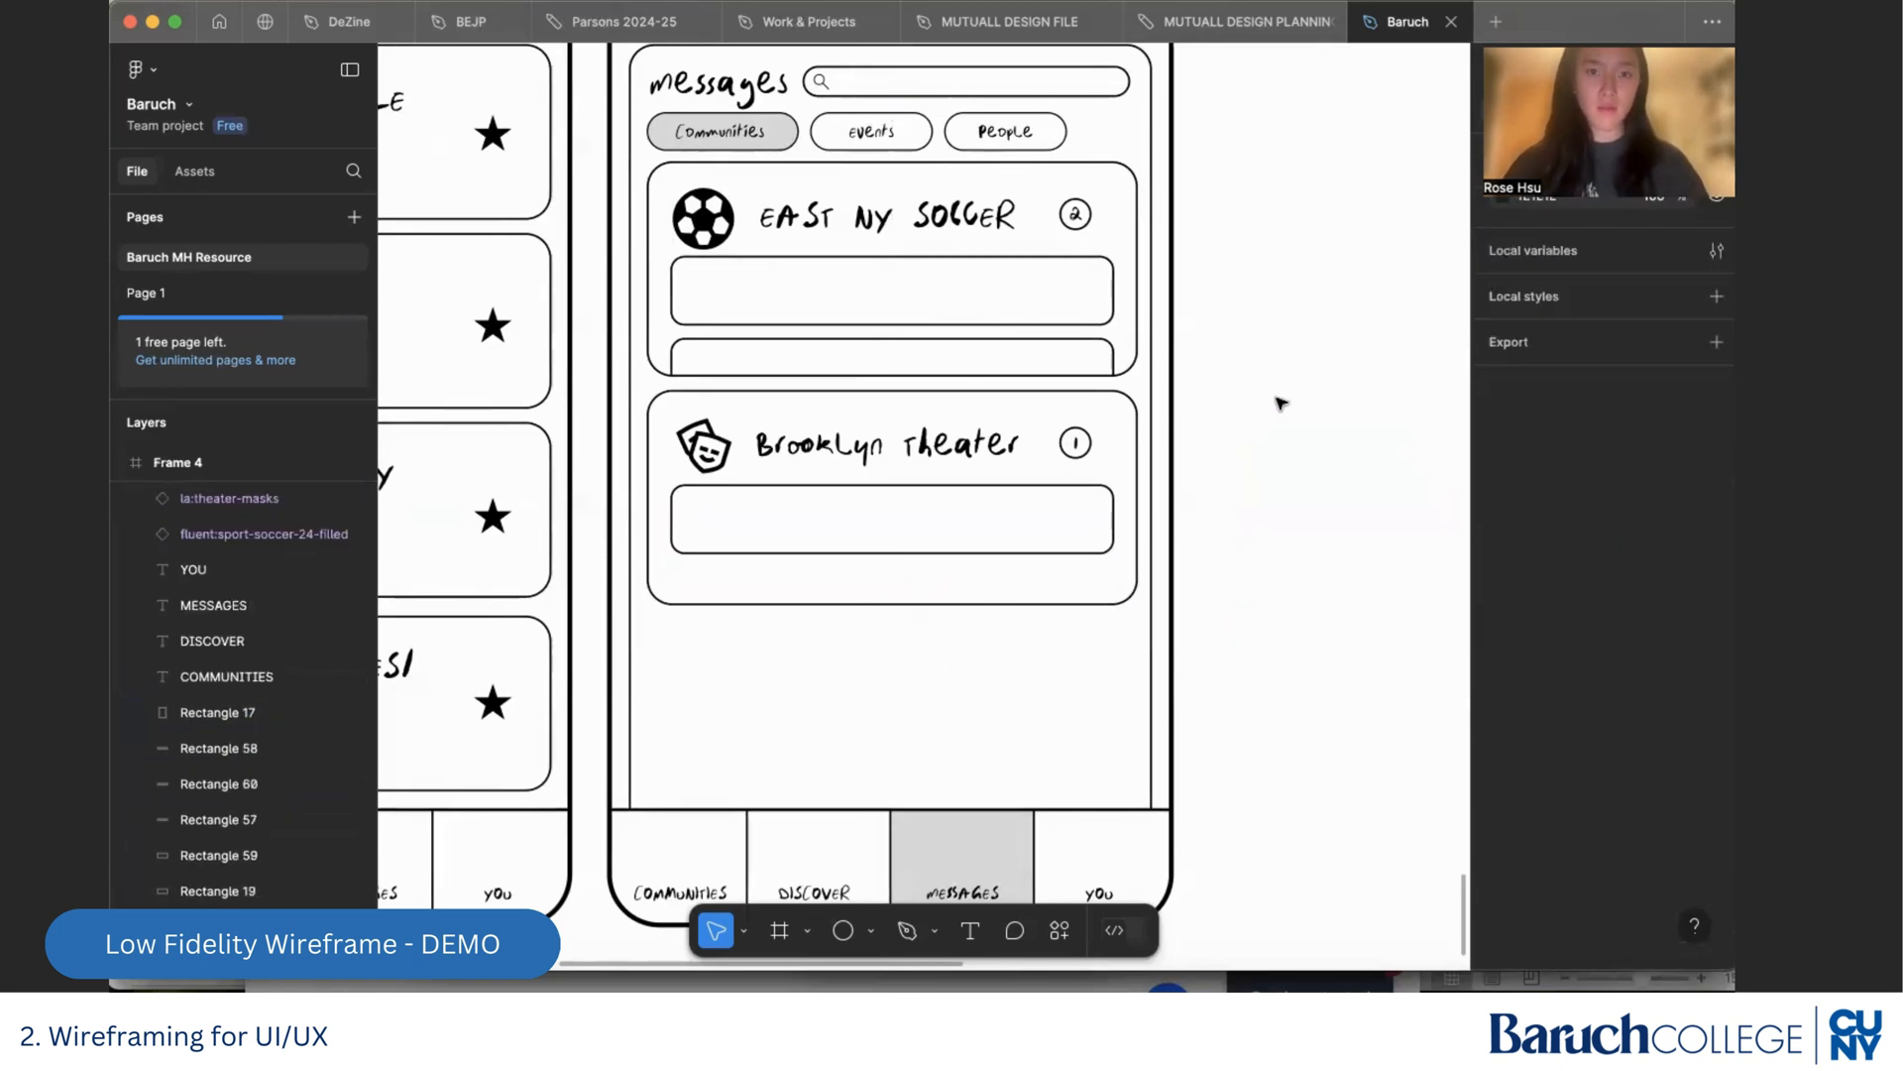
{"action": "scroll", "coordinate": [1304, 421], "scroll_direction": "down", "scroll_amount": 5}
{"action": "scroll", "coordinate": [1312, 422], "scroll_direction": "up", "scroll_amount": 2}
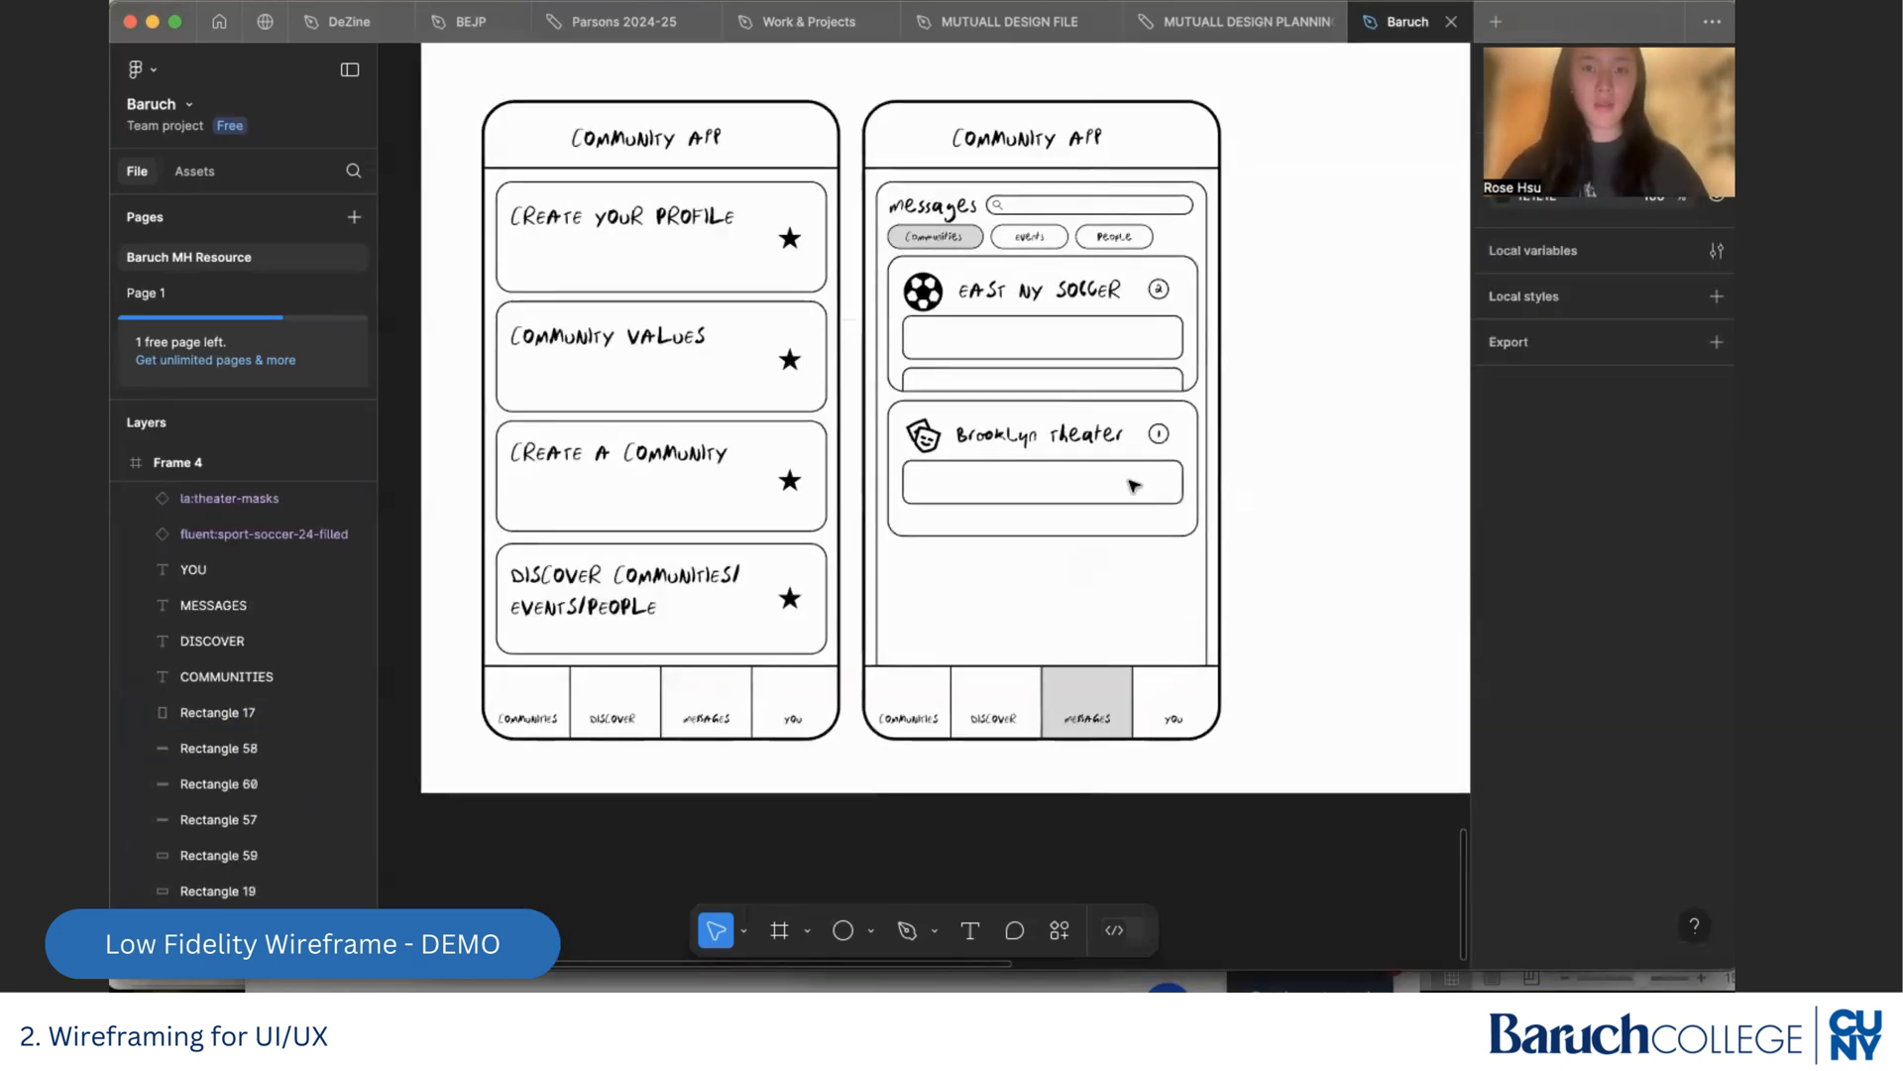
Unlock the phone outline of the Messages screen and place a duplicate of the whole screen beside the original in Frame 4
{"action": "scroll", "coordinate": [1288, 425], "scroll_direction": "right", "scroll_amount": 3}
{"action": "scroll", "coordinate": [1290, 427], "scroll_direction": "right", "scroll_amount": 2}
{"action": "scroll", "coordinate": [1290, 428], "scroll_direction": "up", "scroll_amount": 1}
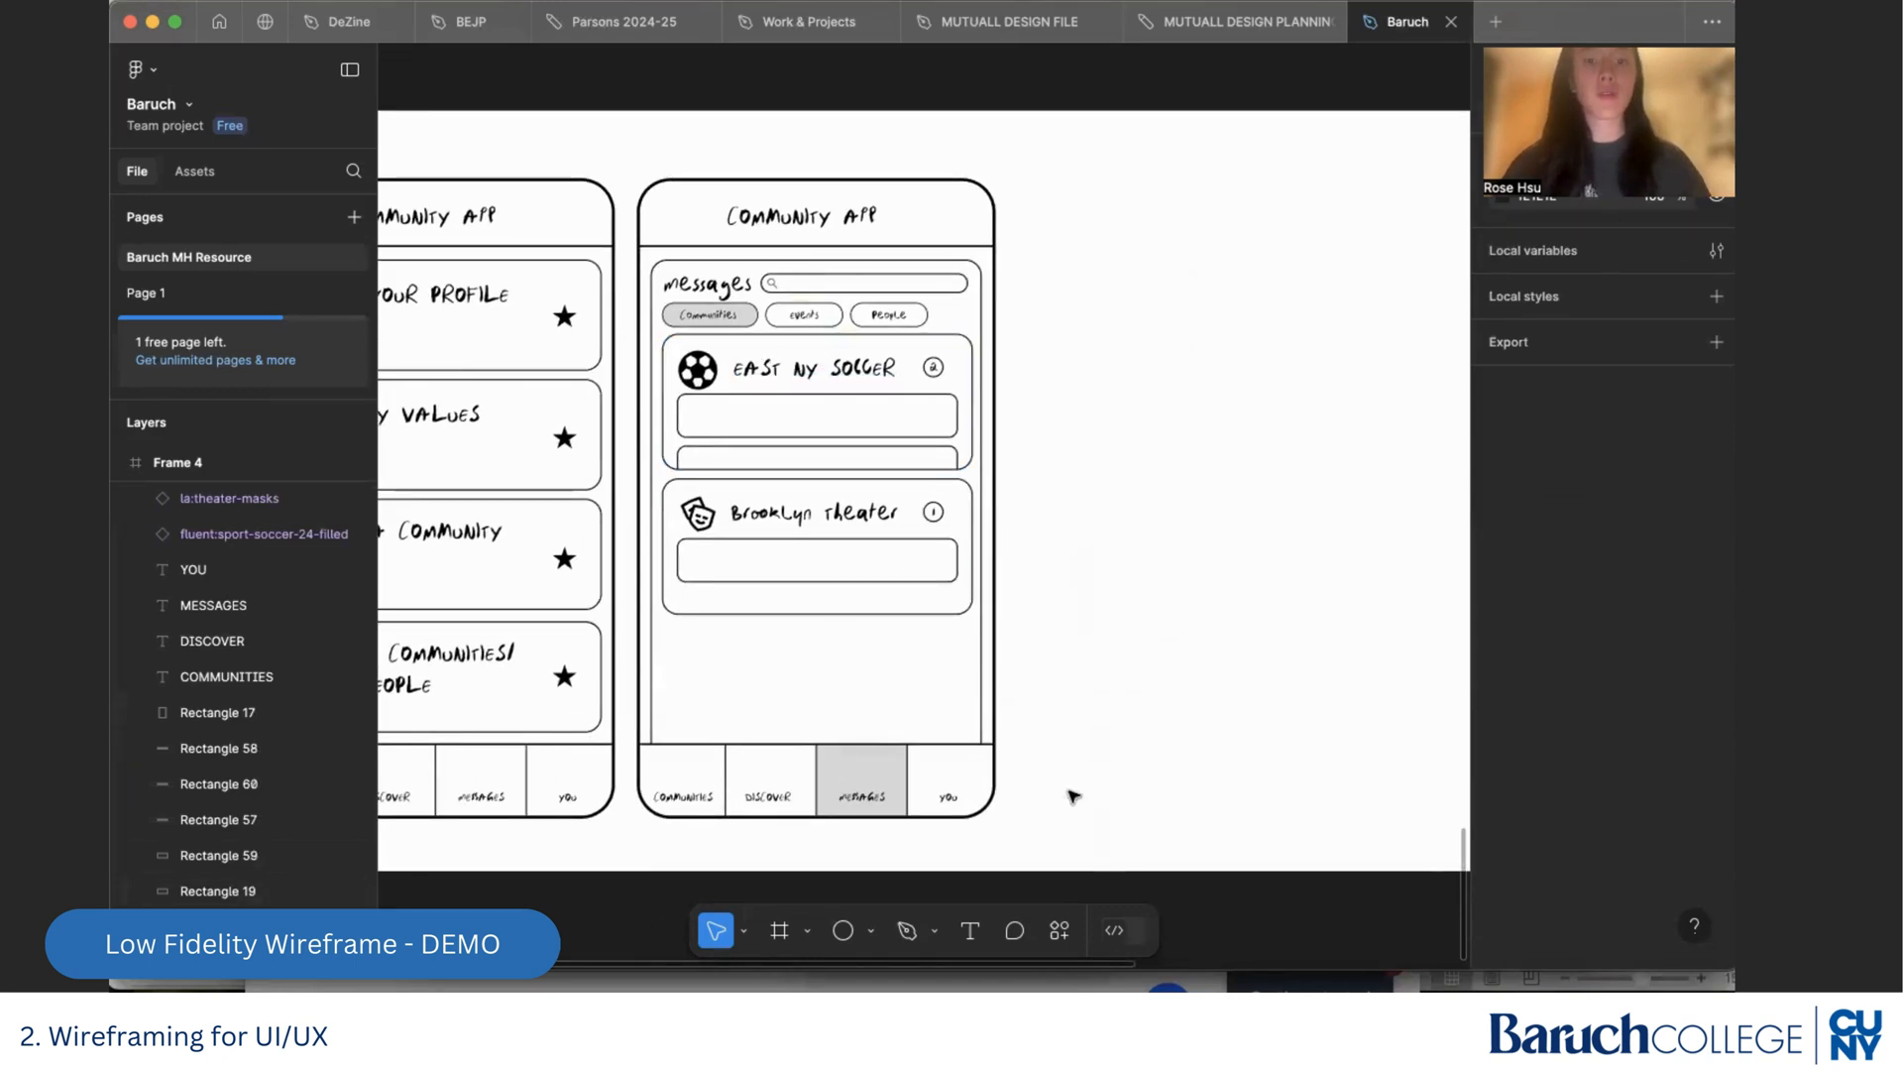
{"action": "left_click_drag", "start_coordinate": [1014, 826], "coordinate": [636, 170]}
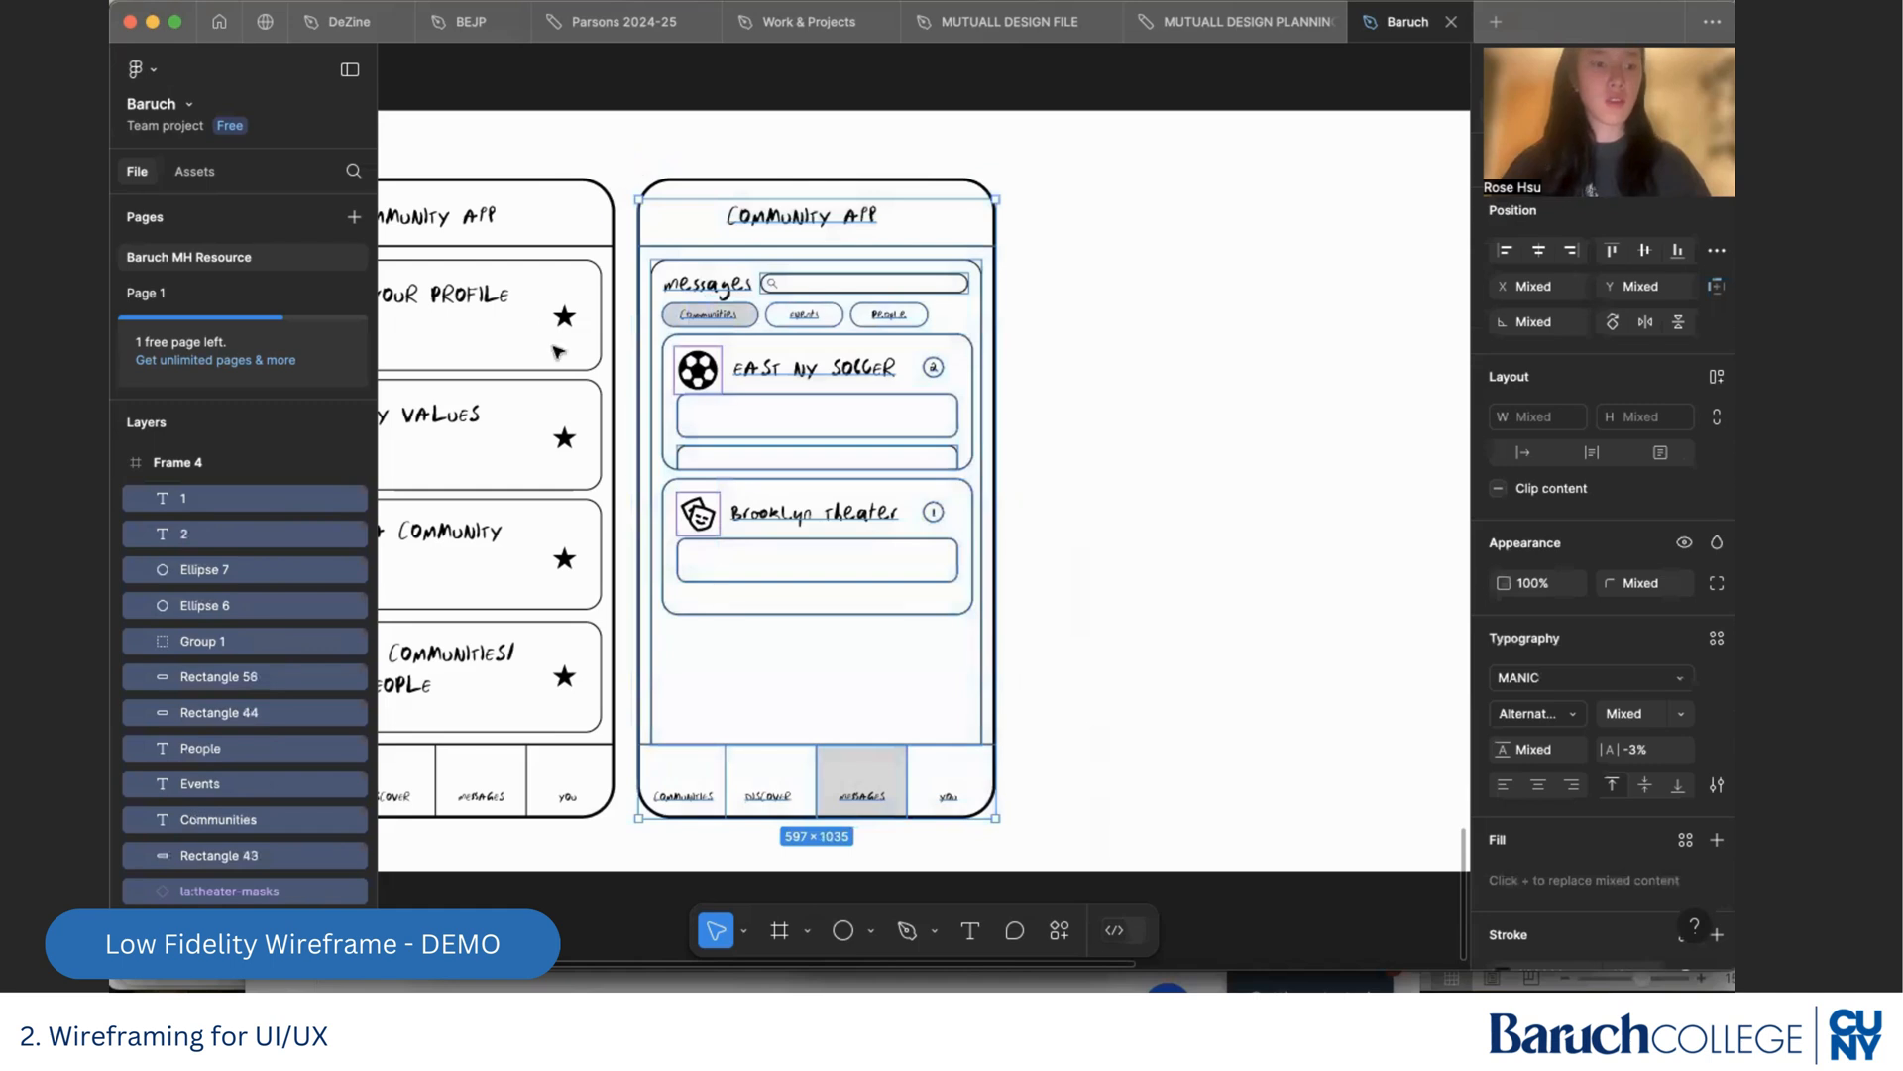
{"action": "key", "text": "Escape"}
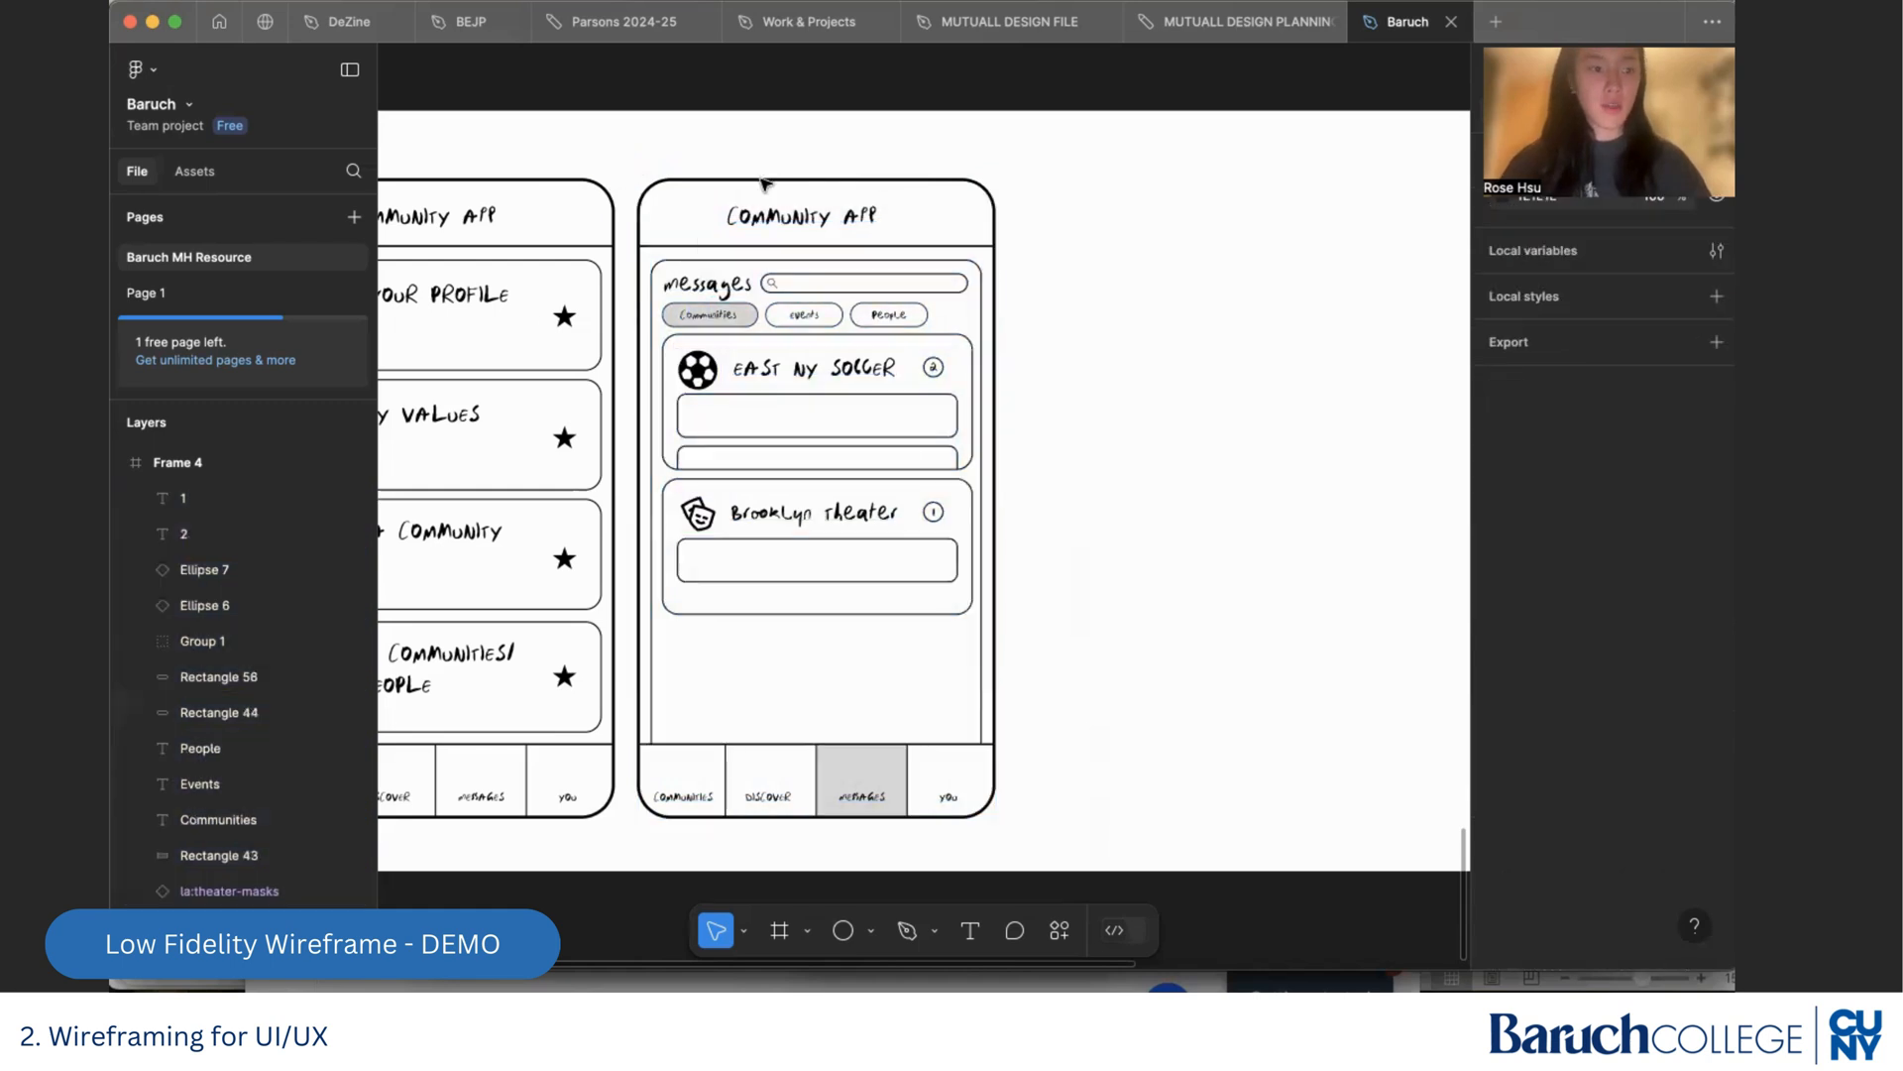
{"action": "scroll", "coordinate": [212, 668], "scroll_direction": "down", "scroll_amount": 10}
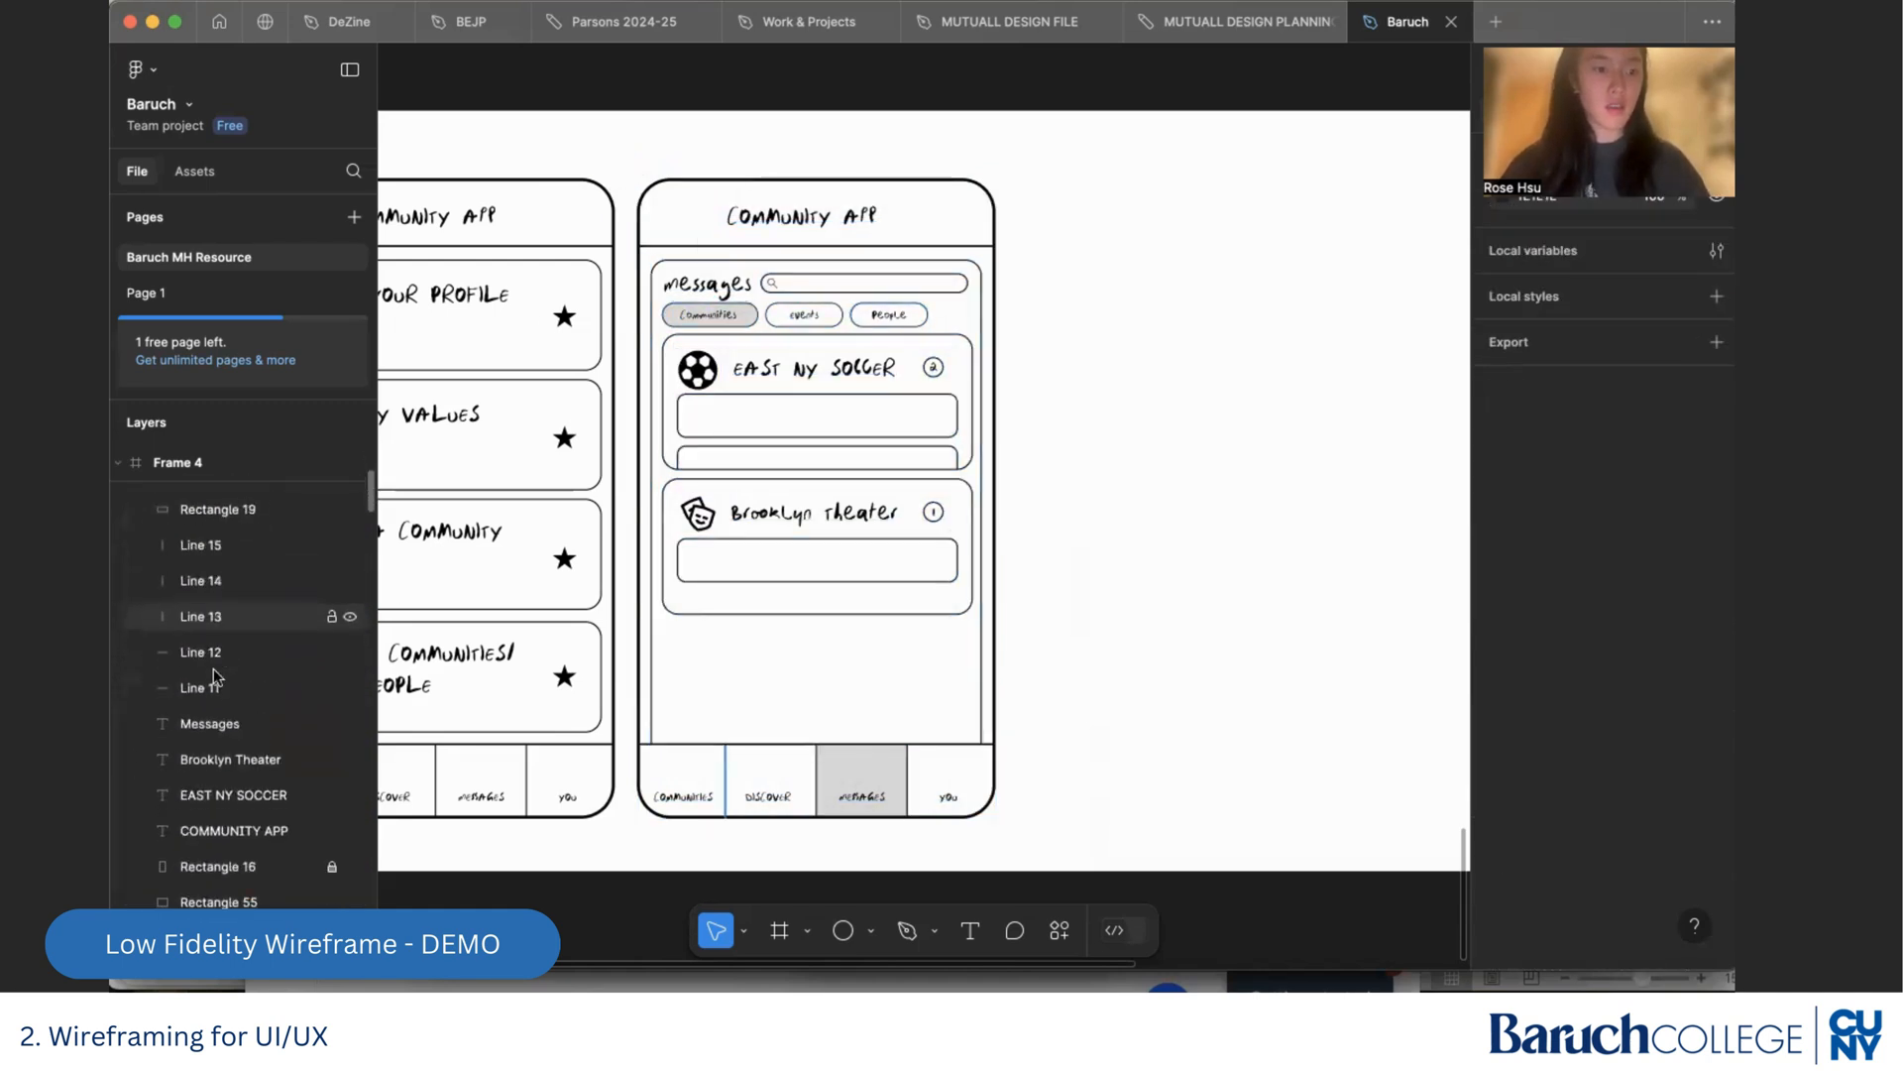
{"action": "scroll", "coordinate": [213, 668], "scroll_direction": "down", "scroll_amount": 3}
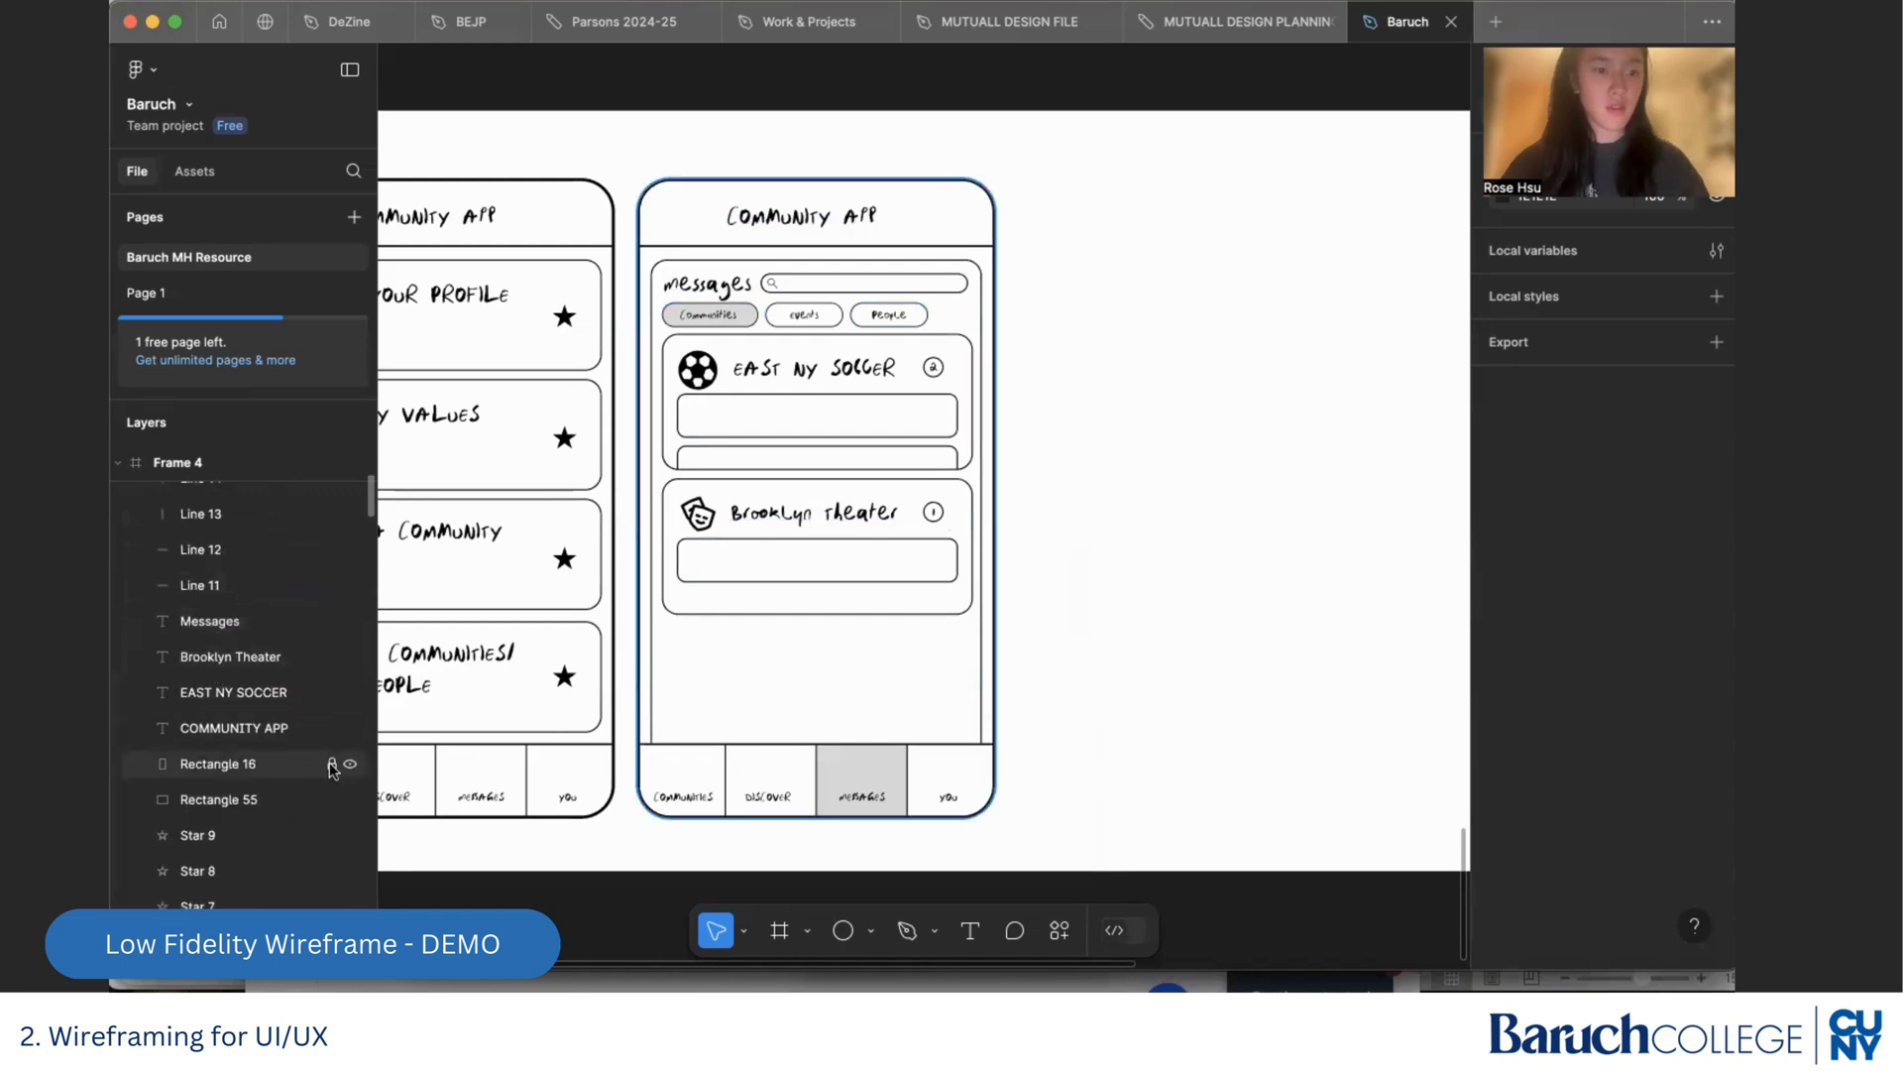
{"action": "left_click_drag", "start_coordinate": [1011, 838], "coordinate": [1150, 307]}
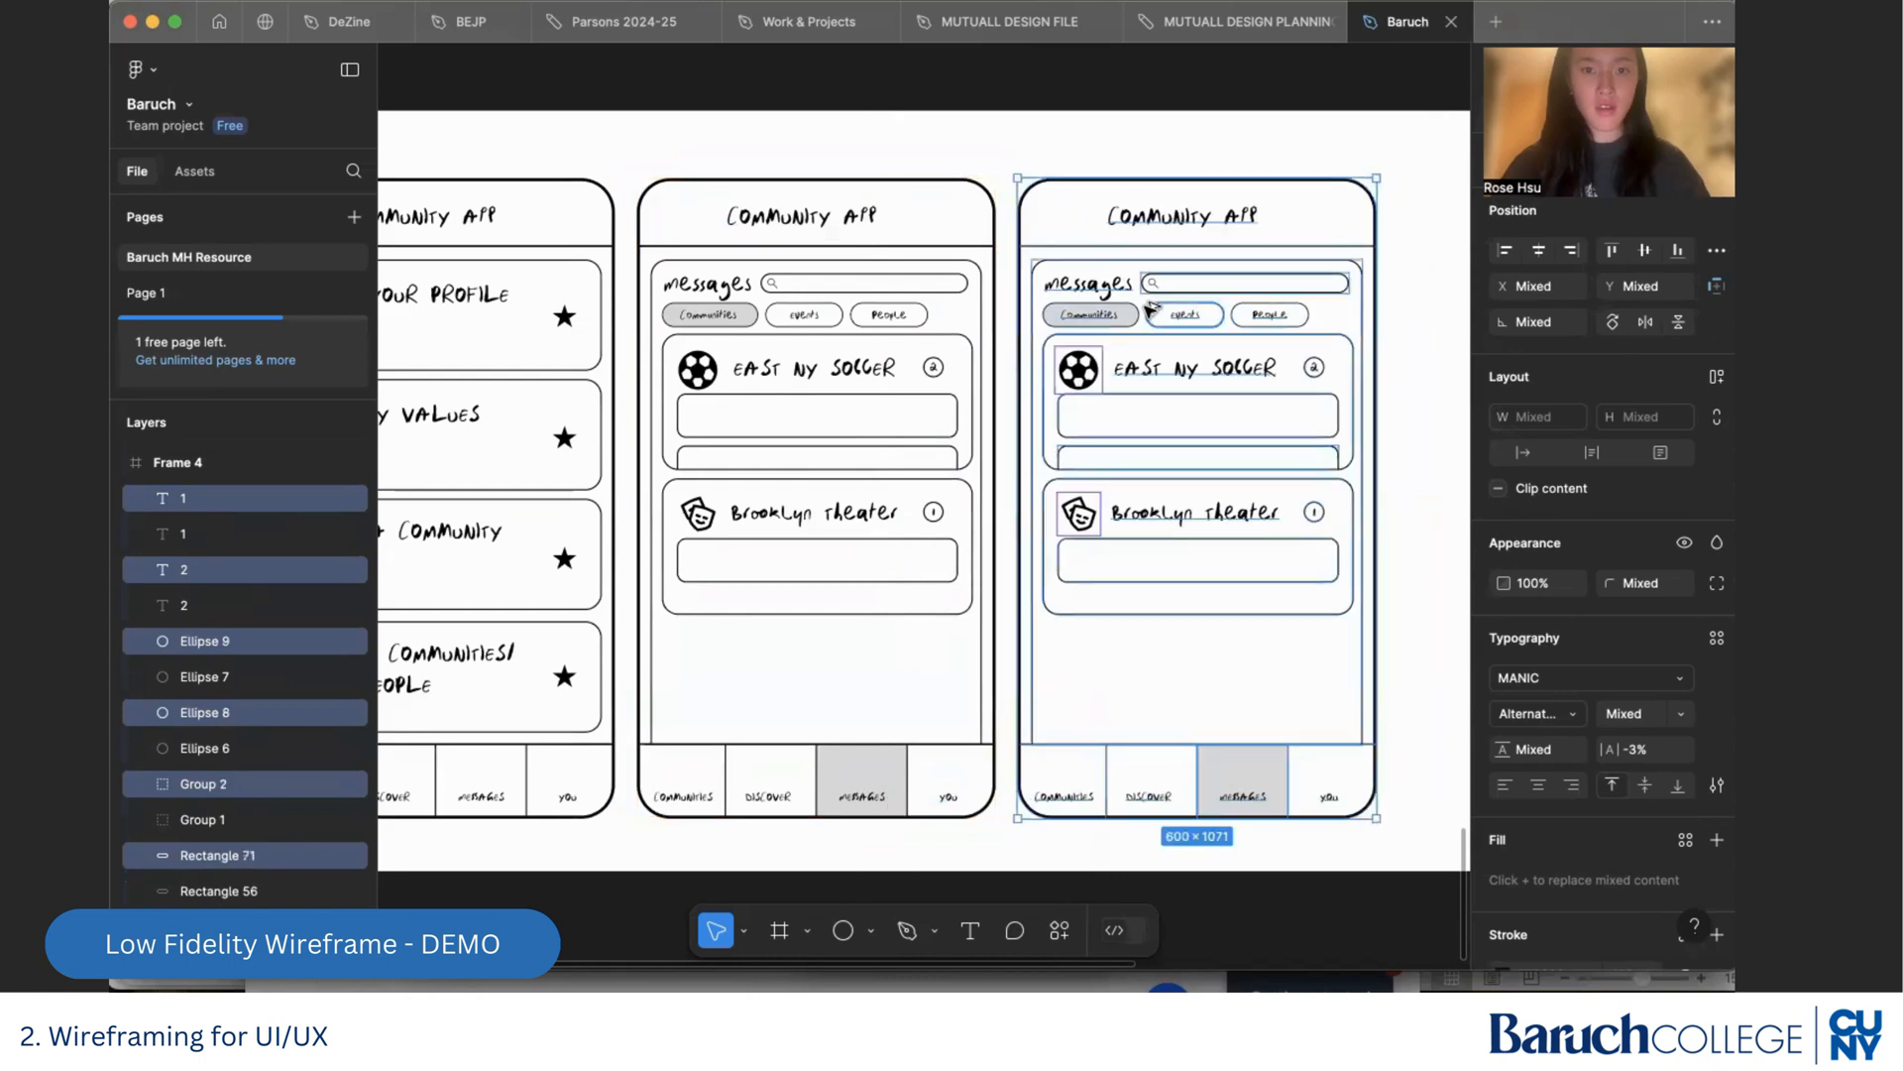
{"action": "left_click", "coordinate": [1437, 403]}
Remove the grey fill from the Communities filter pill in the duplicated Messages screen and select the Events pill's outline
{"action": "scroll", "coordinate": [1437, 403], "scroll_direction": "right", "scroll_amount": 5}
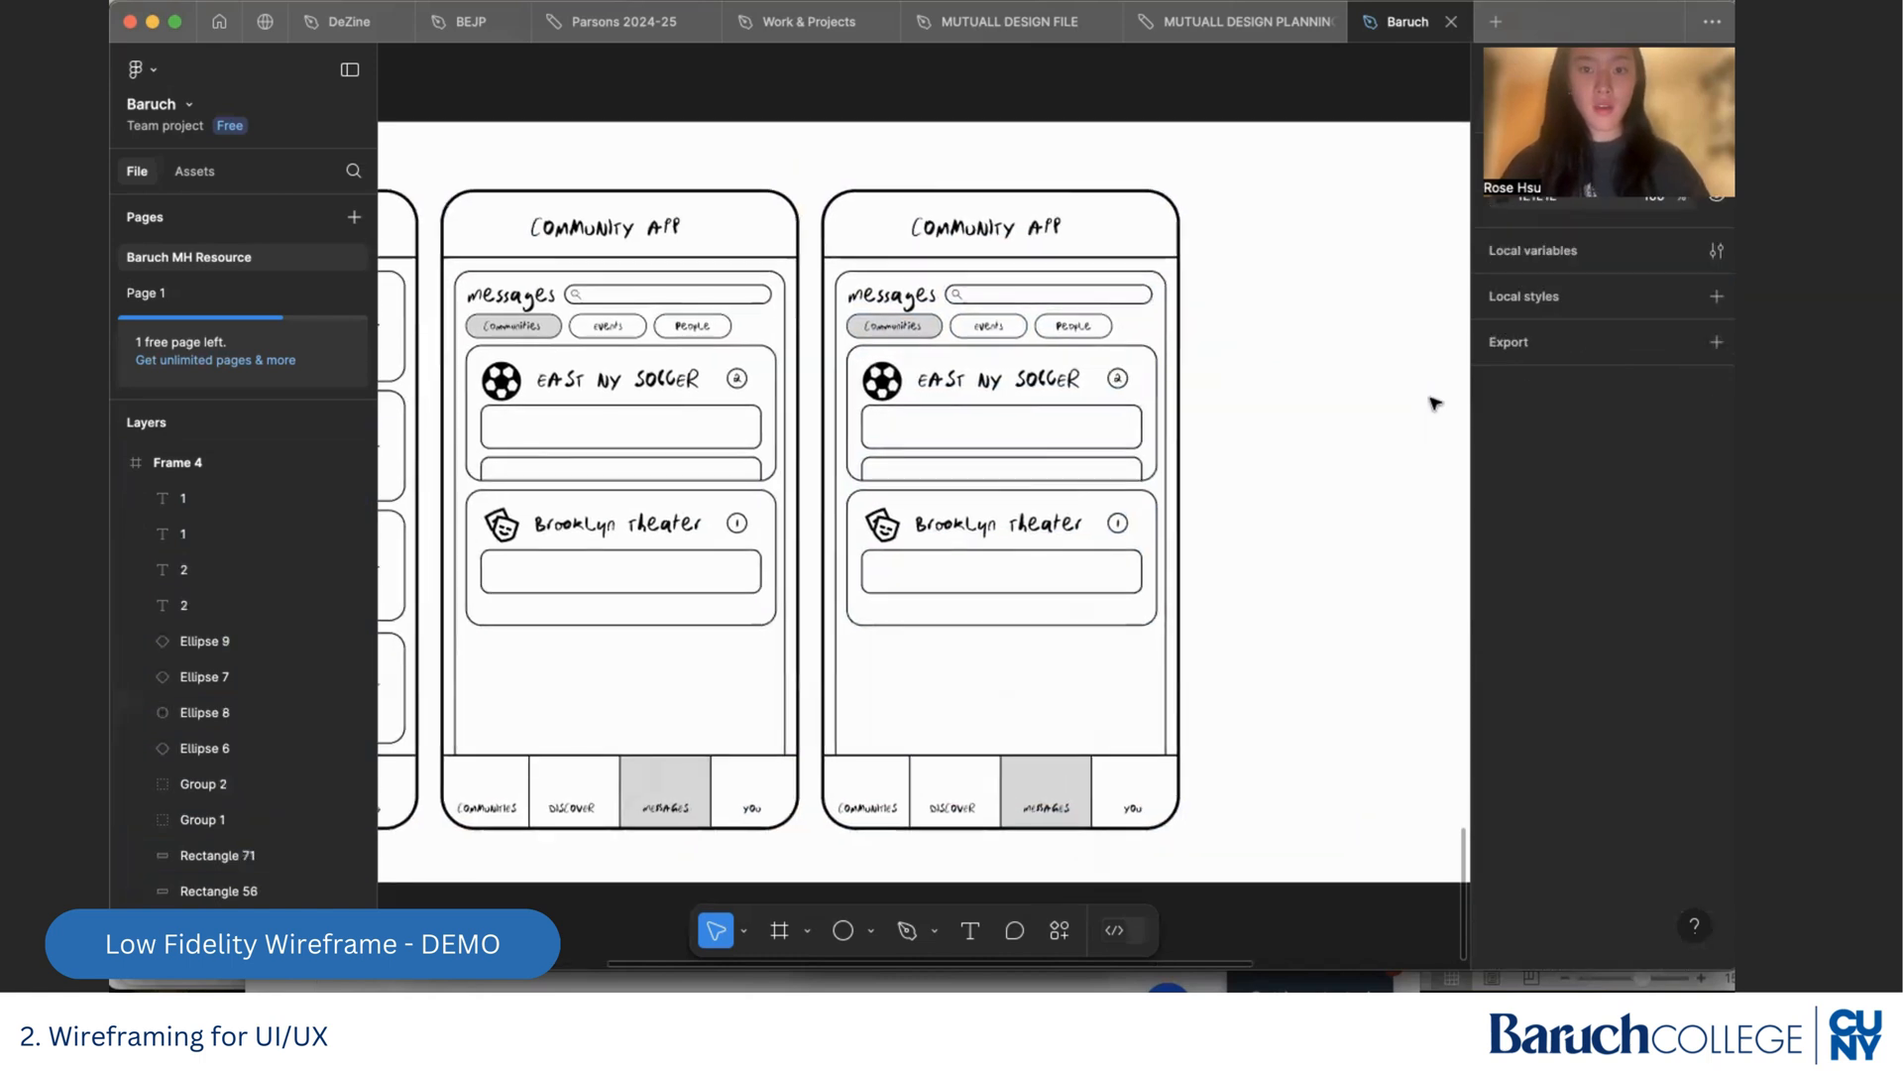
{"action": "scroll", "coordinate": [1134, 455], "scroll_direction": "right", "scroll_amount": 1}
{"action": "scroll", "coordinate": [1132, 456], "scroll_direction": "up", "scroll_amount": 4, "text": "ctrl"}
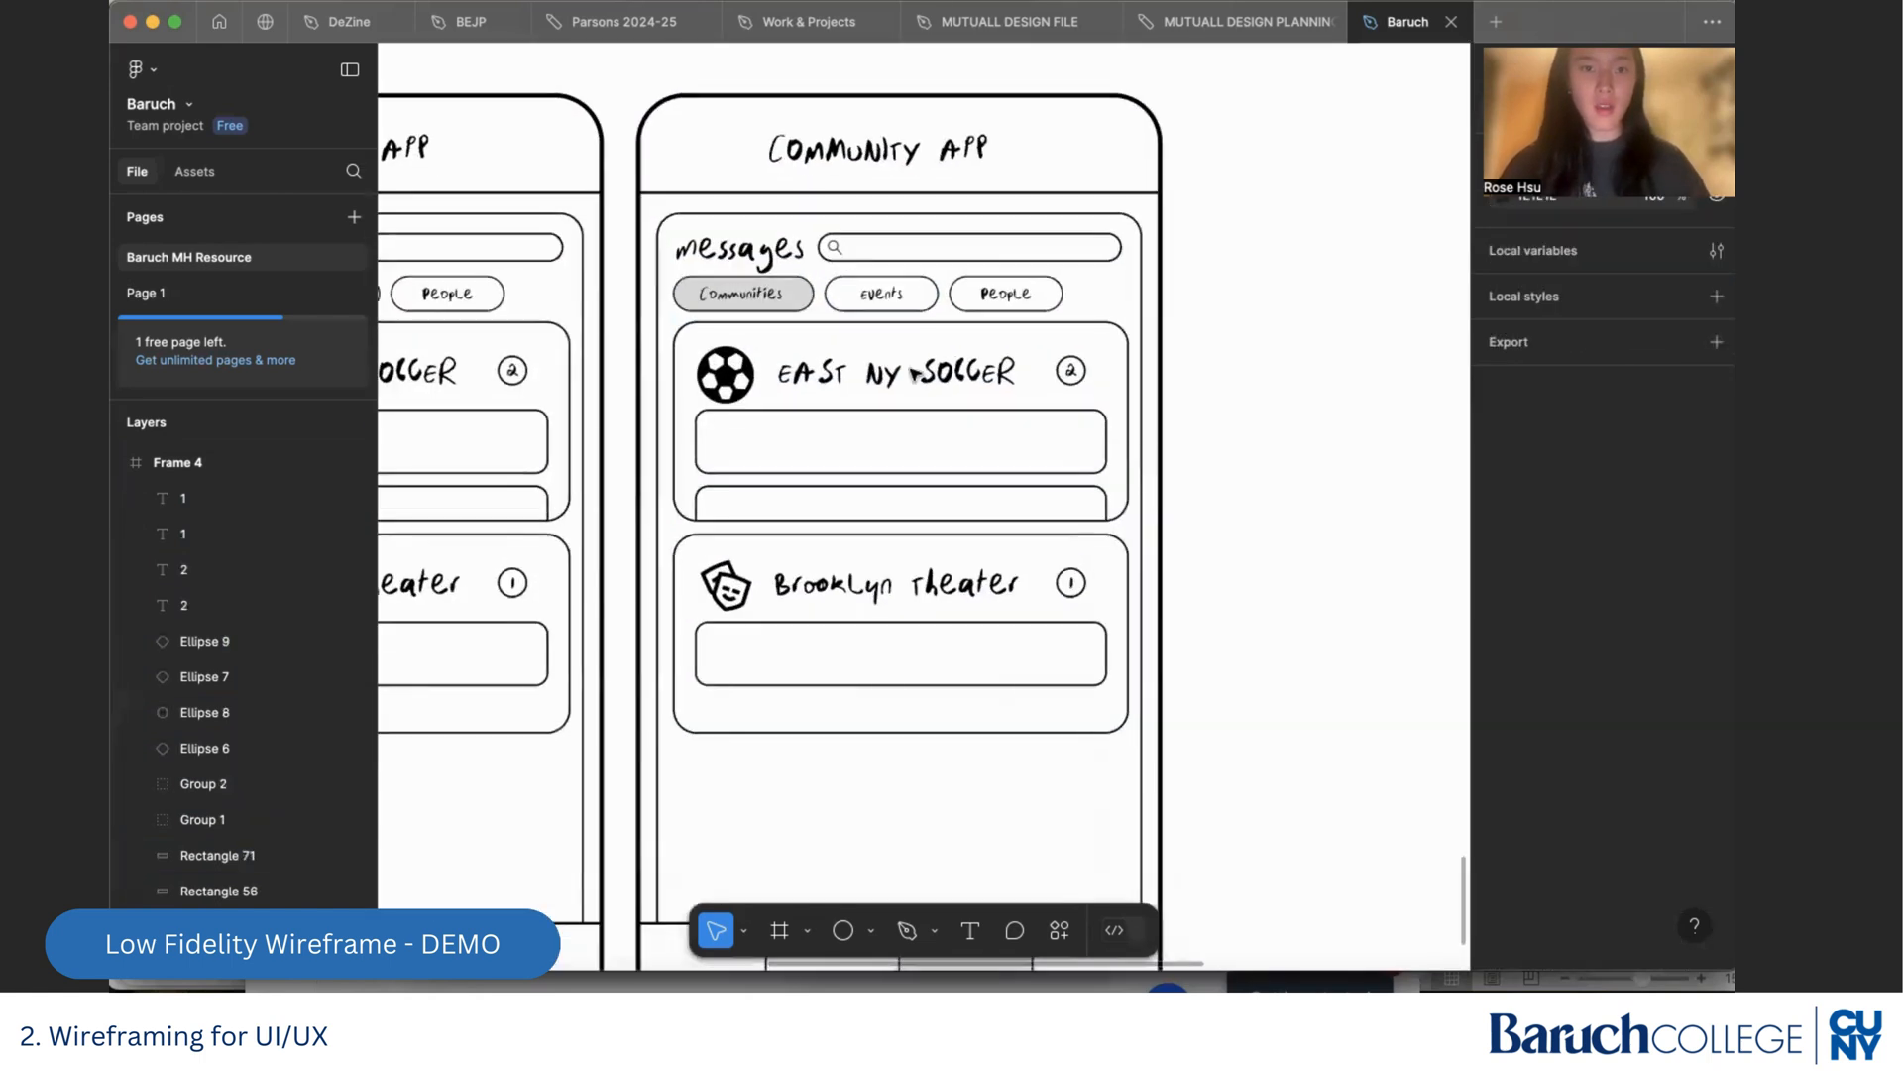
{"action": "left_click", "coordinate": [808, 297]}
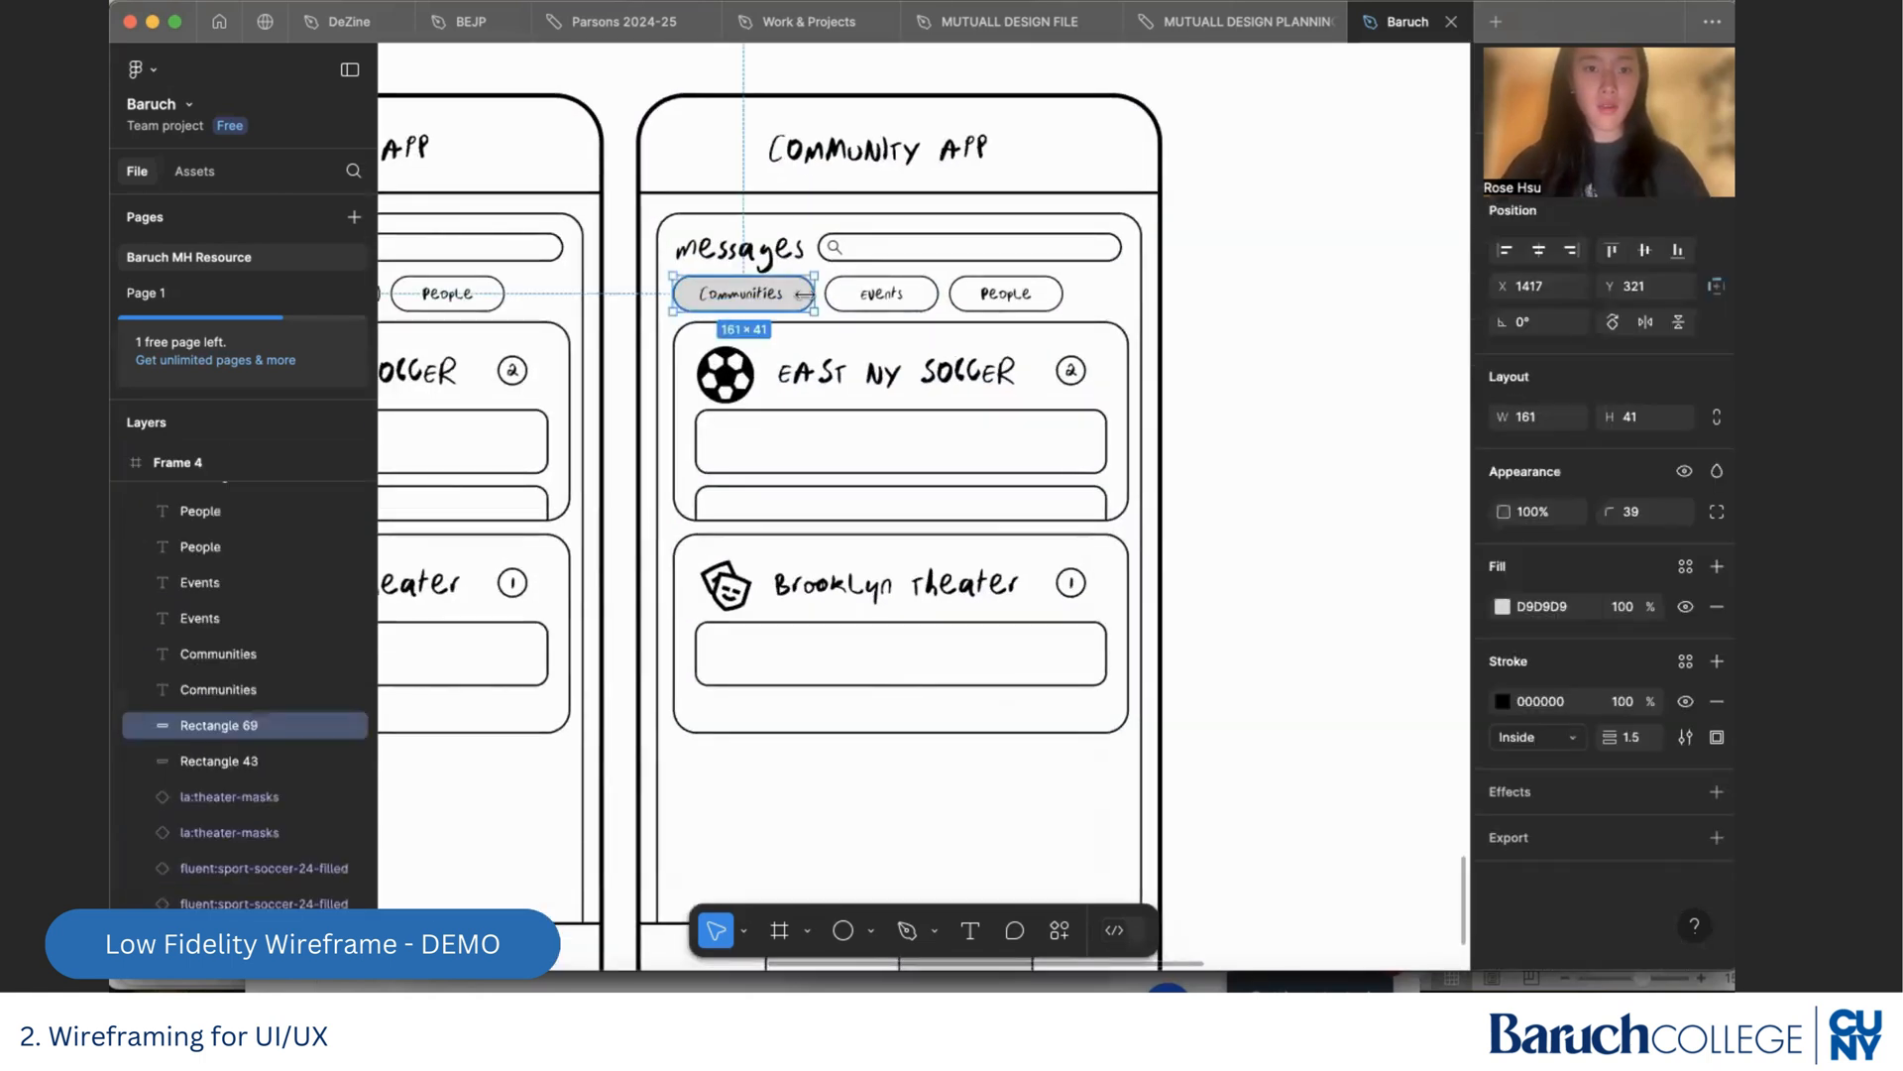
{"action": "left_click", "coordinate": [1717, 608]}
{"action": "key", "text": "super+z"}
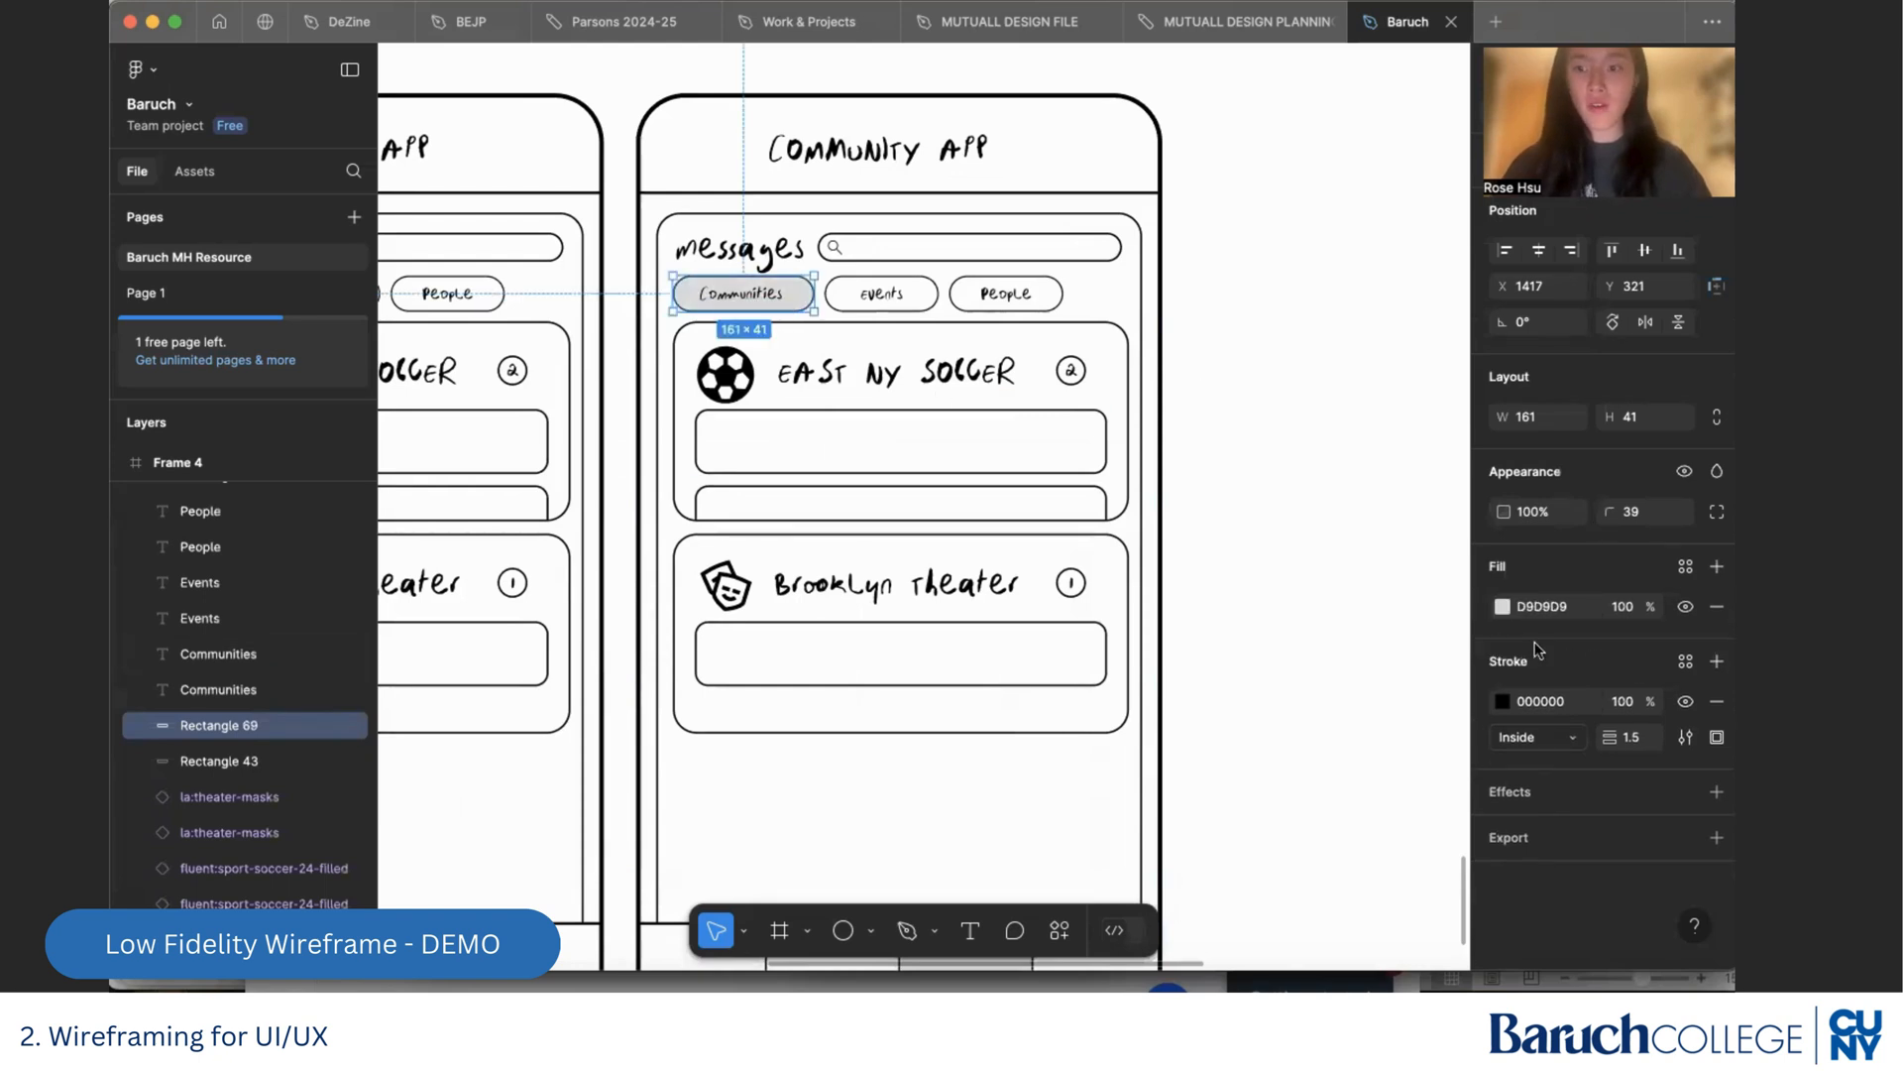
{"action": "left_click", "coordinate": [1717, 606]}
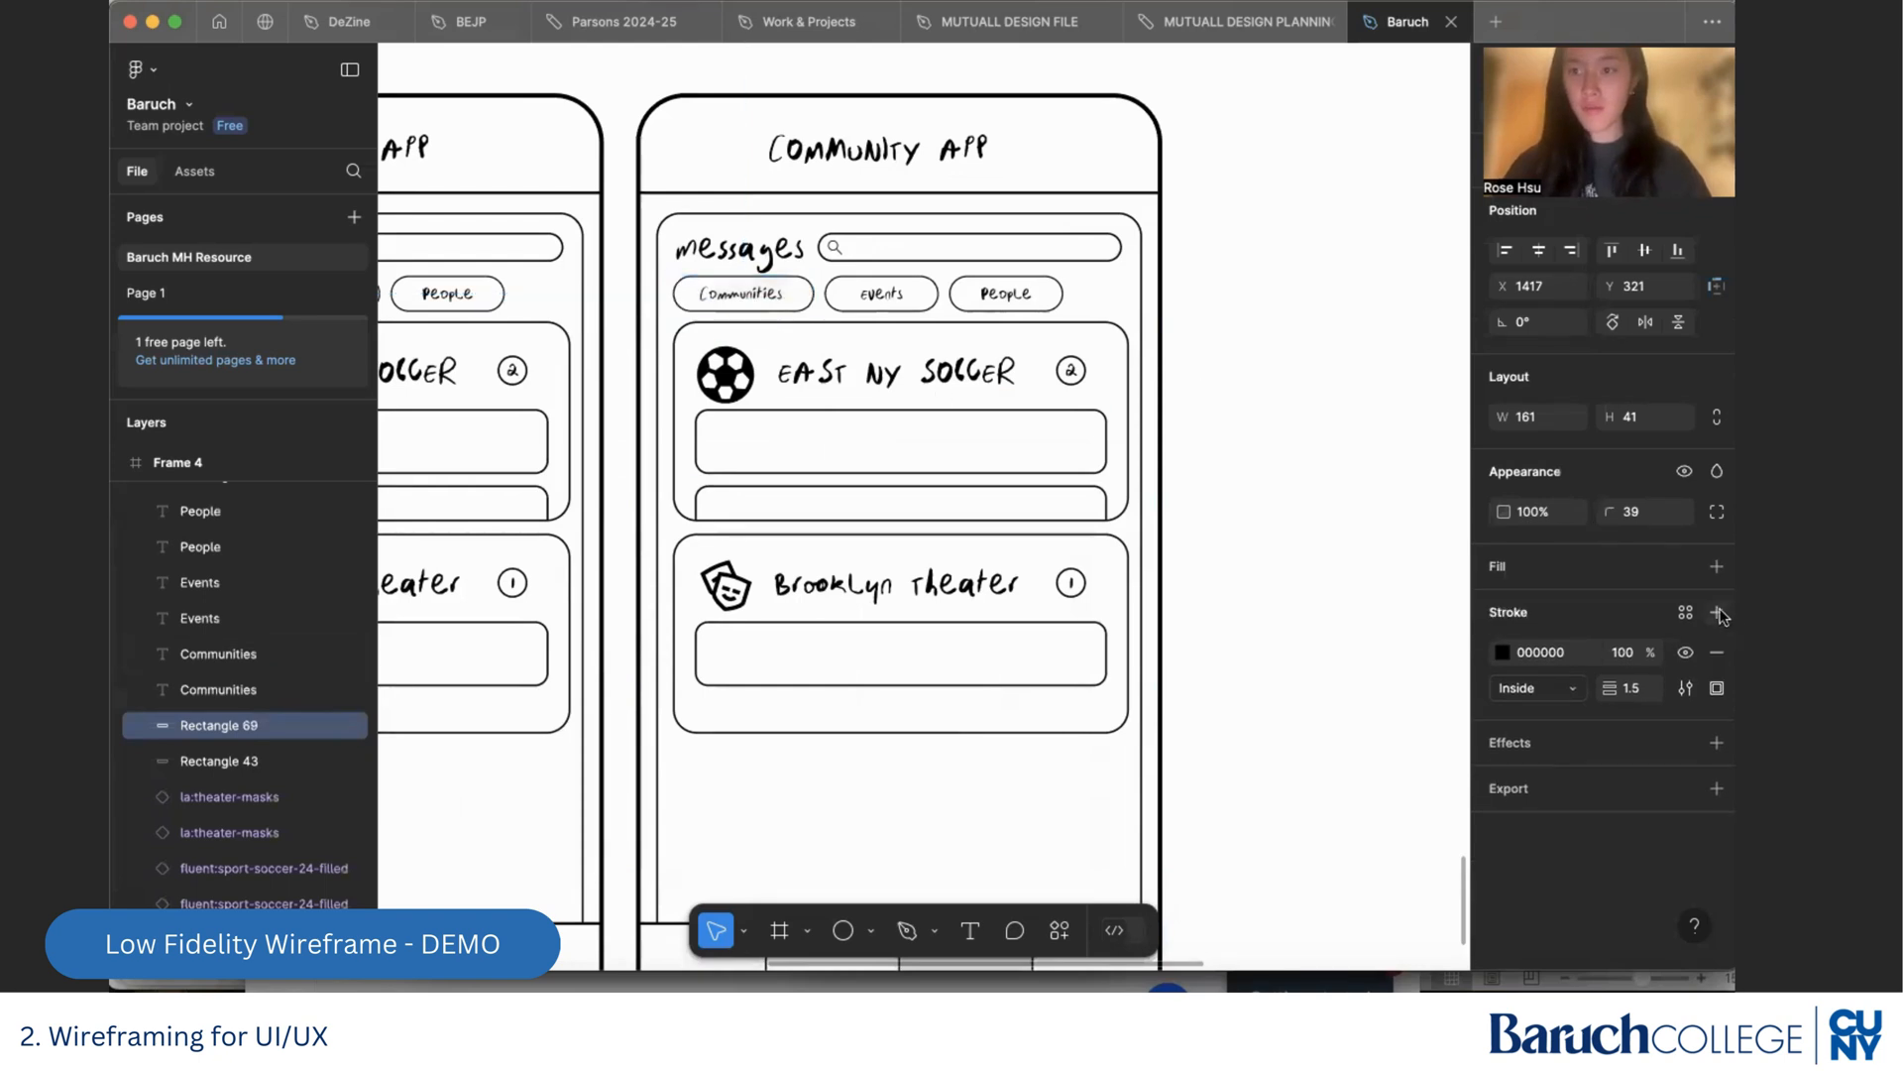
{"action": "left_click", "coordinate": [926, 303]}
{"action": "left_click", "coordinate": [927, 307]}
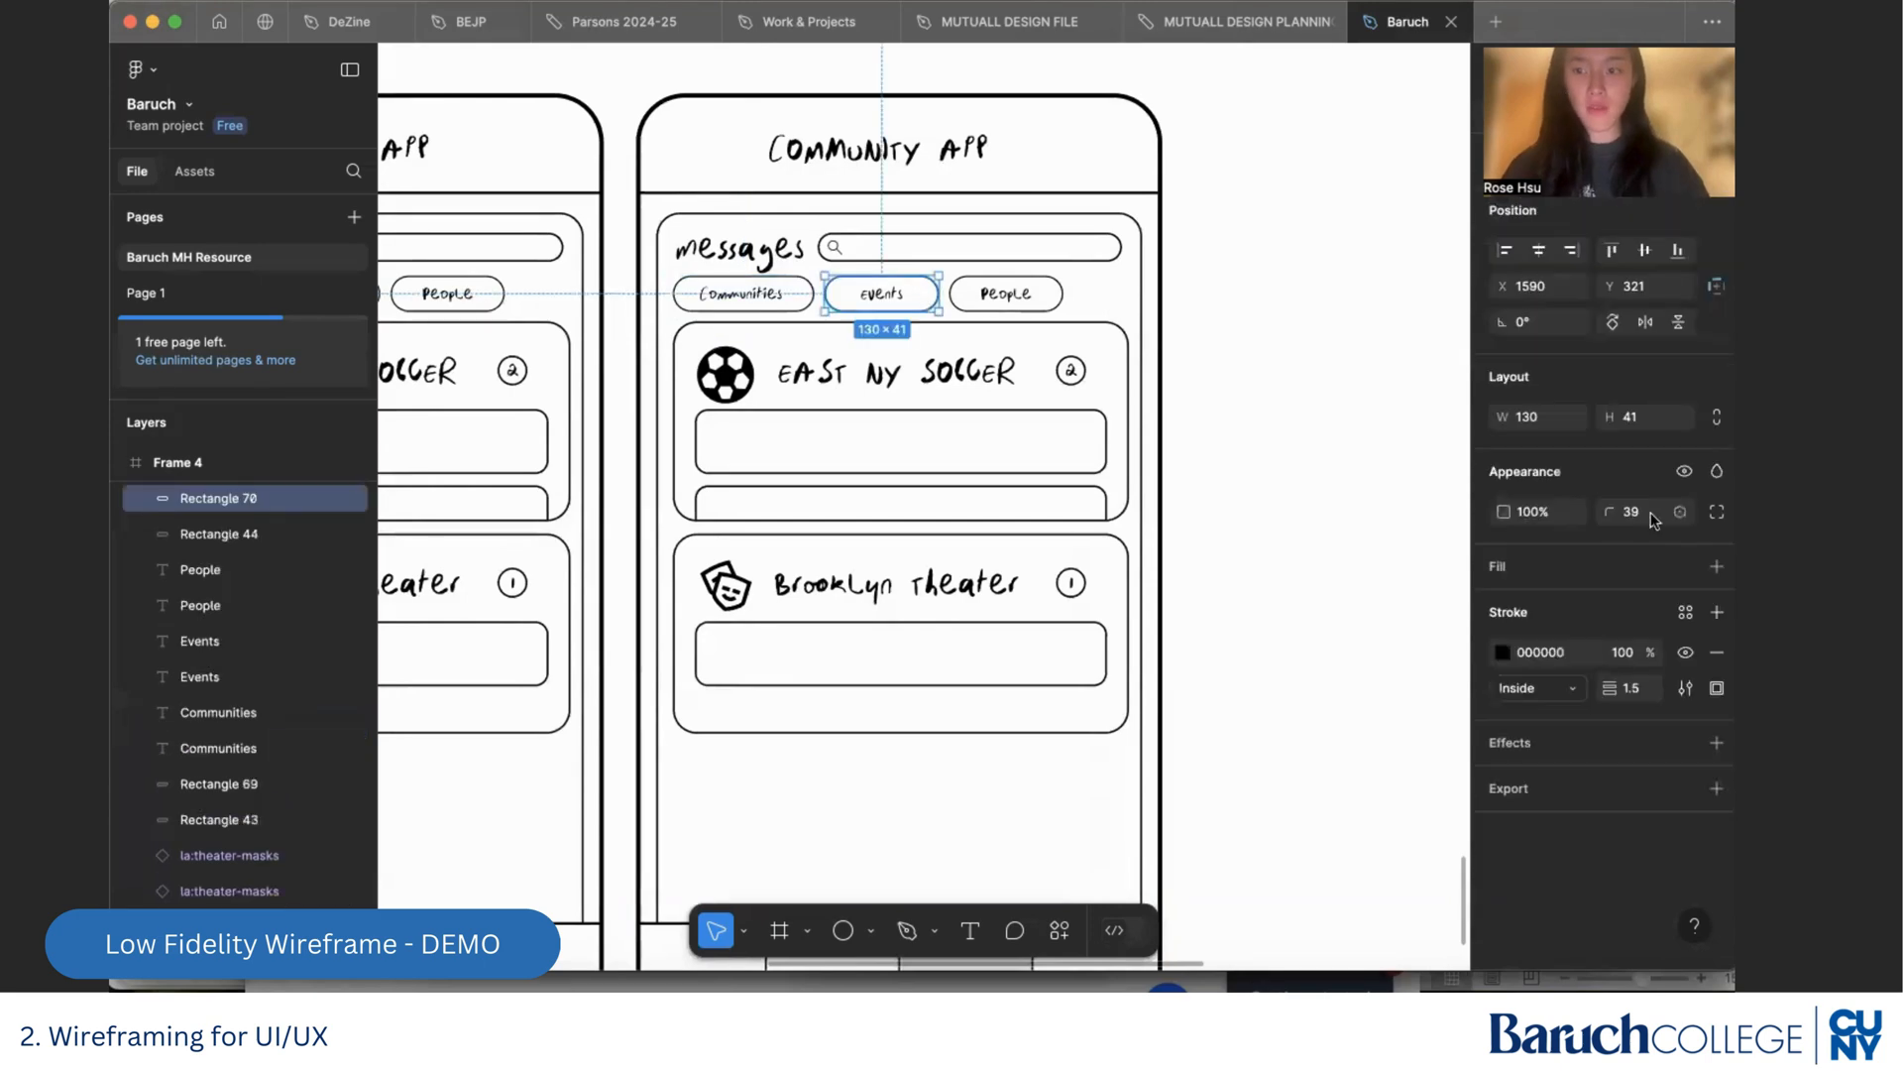
Dismiss the interrupting browser's reload prompt, close the Gmail window, and return to the Baruch file in Figma
{"action": "key", "text": "super+Tab"}
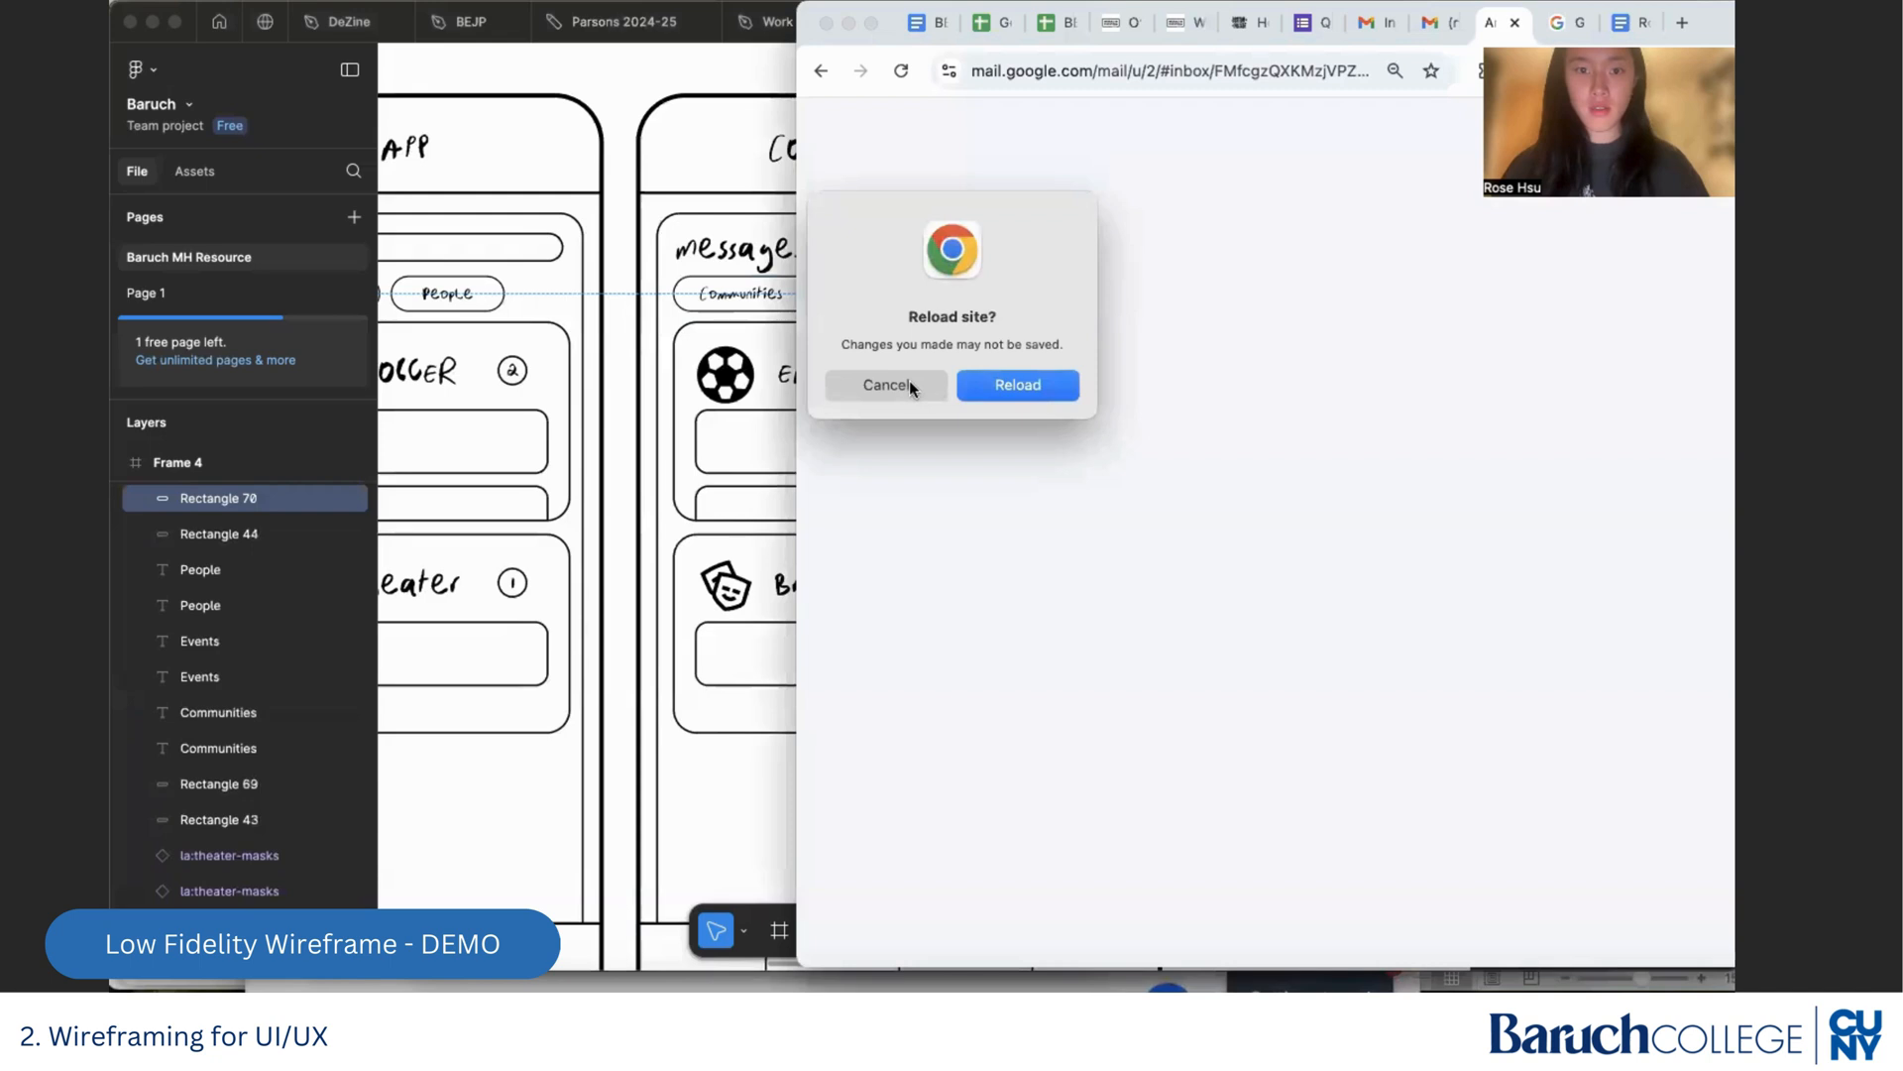
{"action": "left_click", "coordinate": [908, 385]}
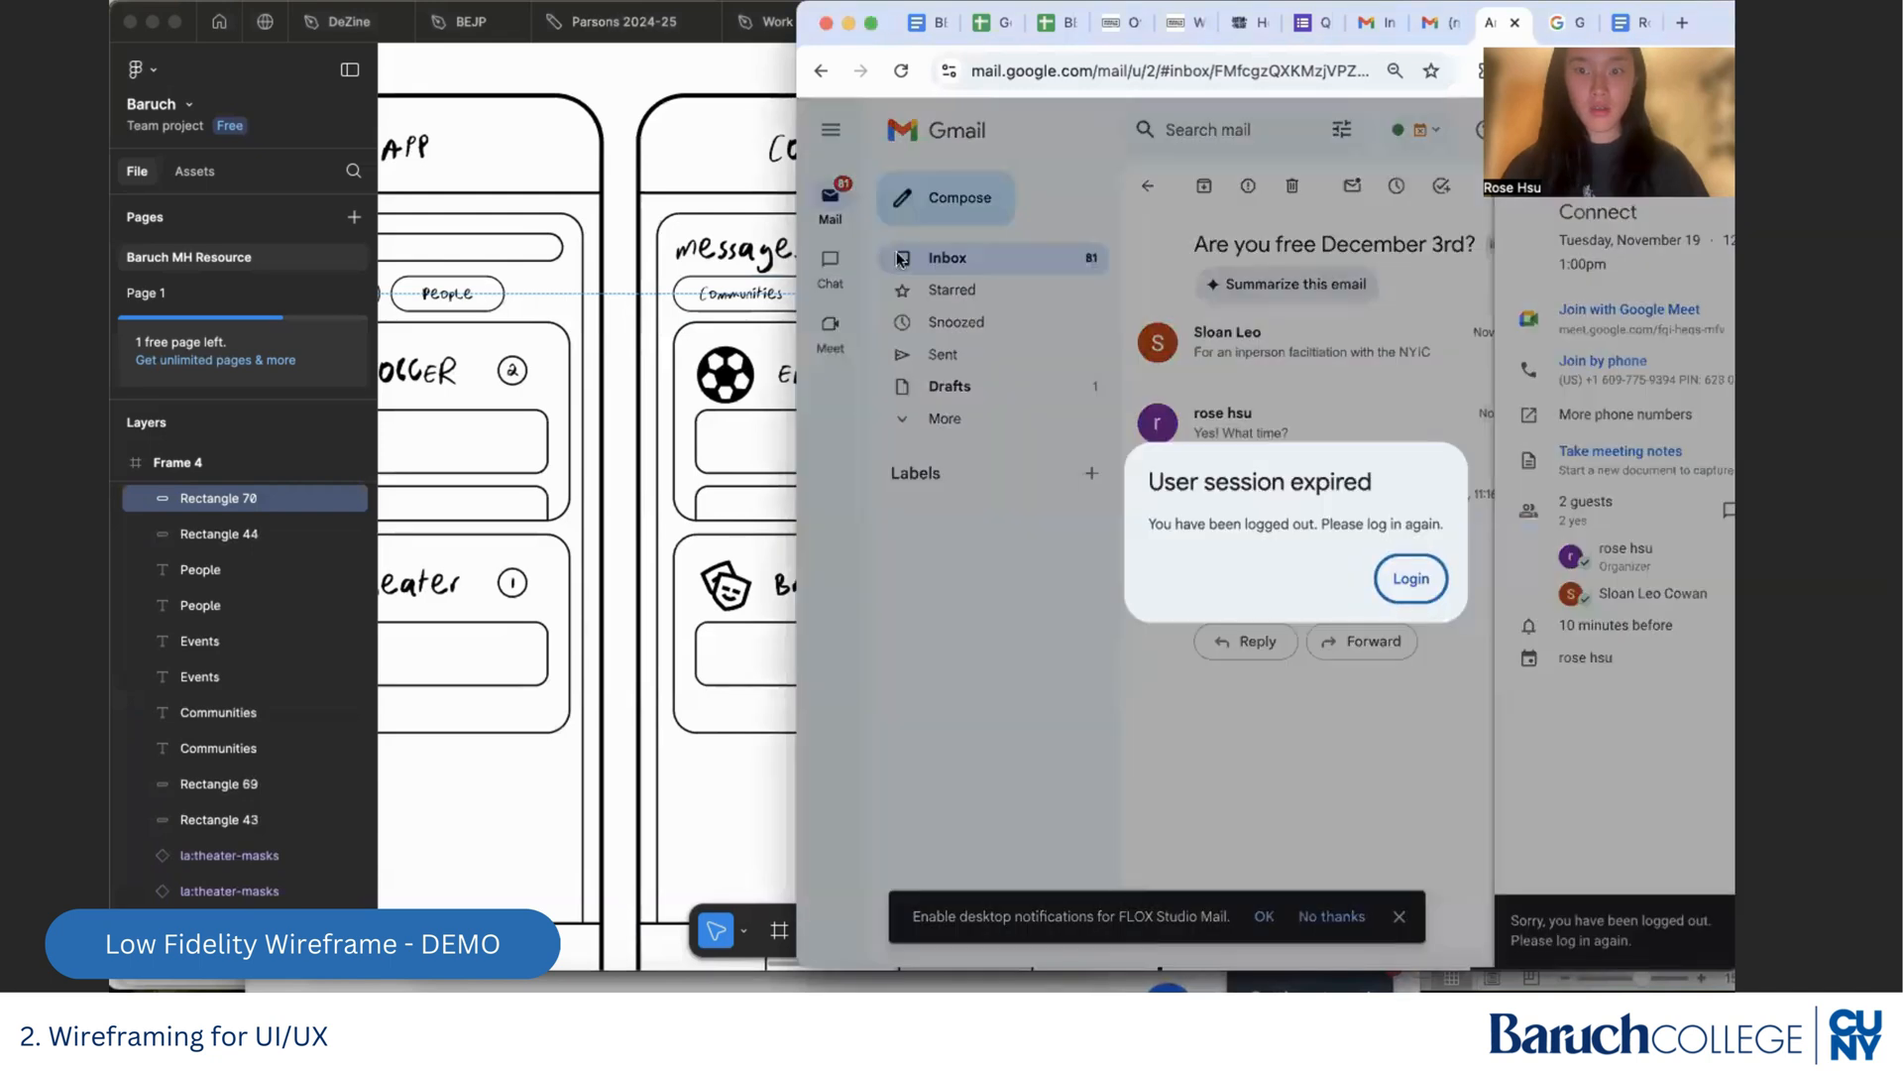
{"action": "left_click", "coordinate": [825, 24]}
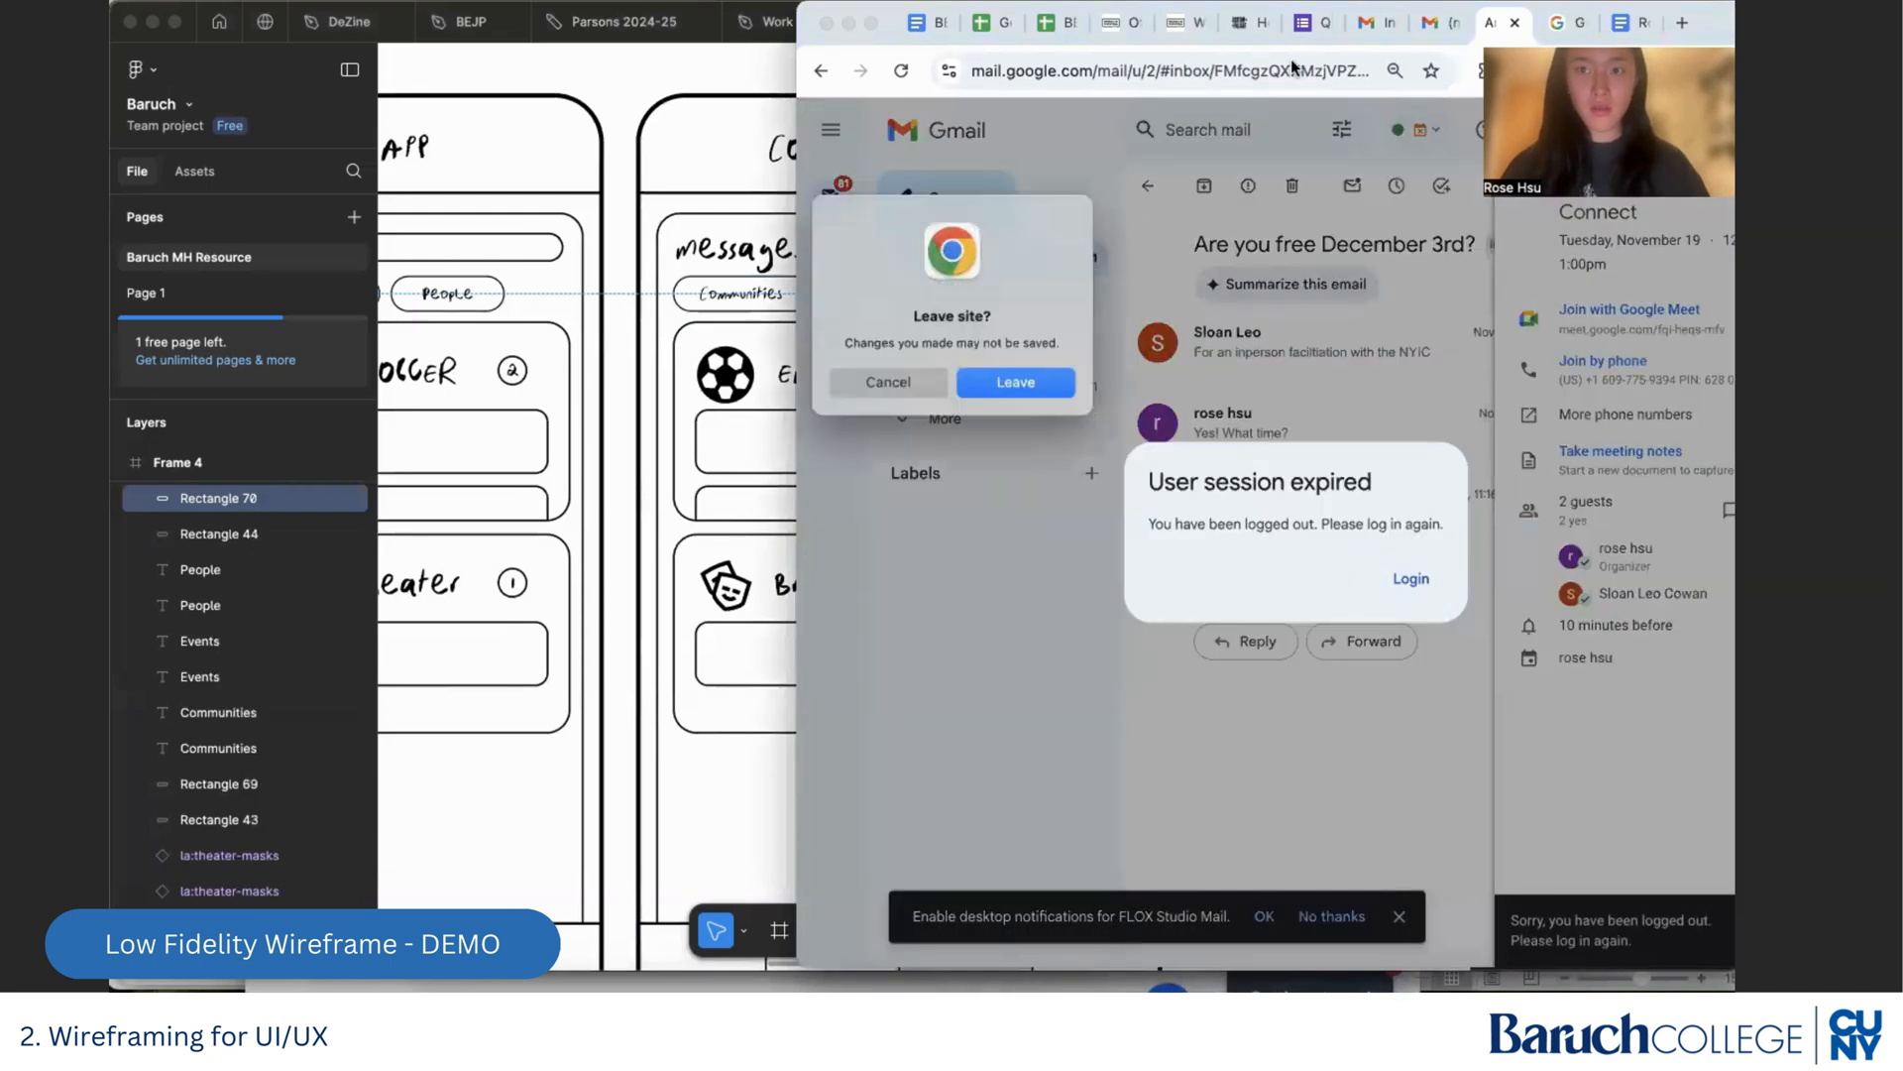
{"action": "left_click", "coordinate": [1018, 385]}
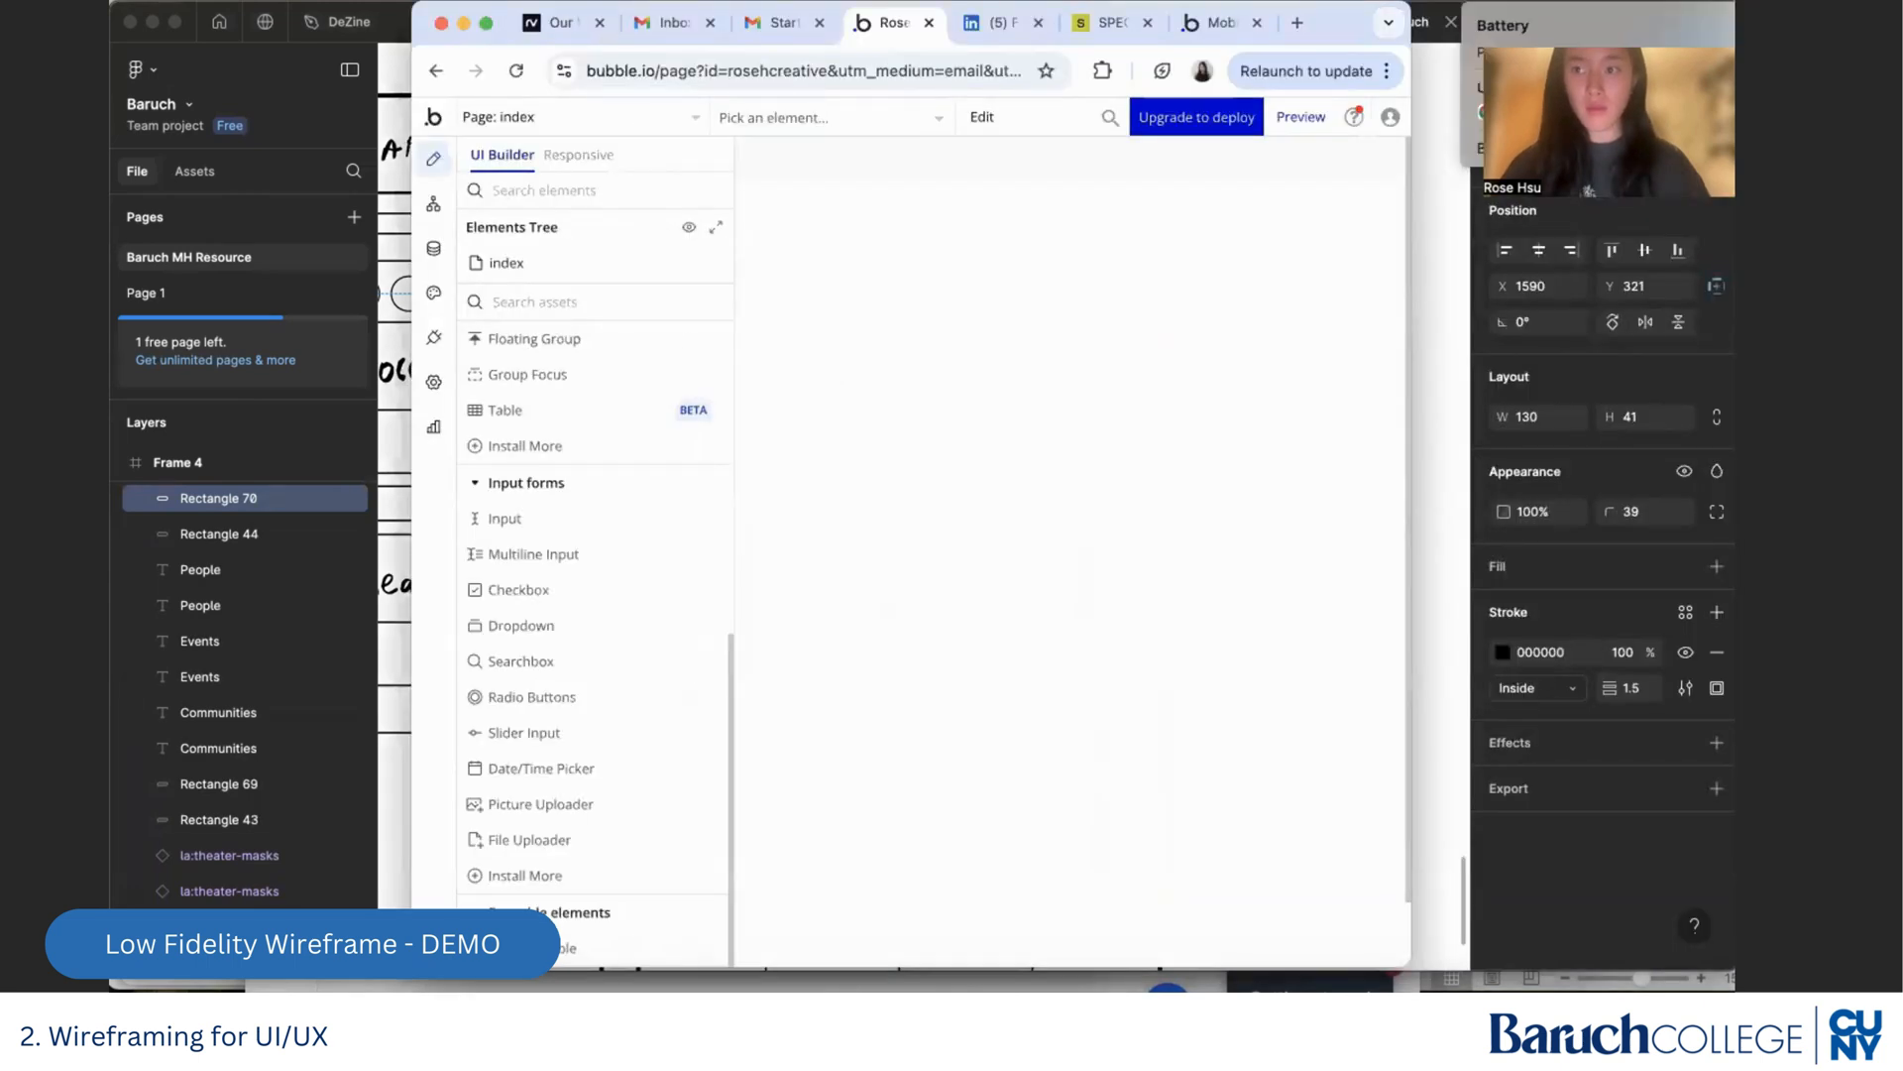
{"action": "double_click", "coordinate": [1082, 289]}
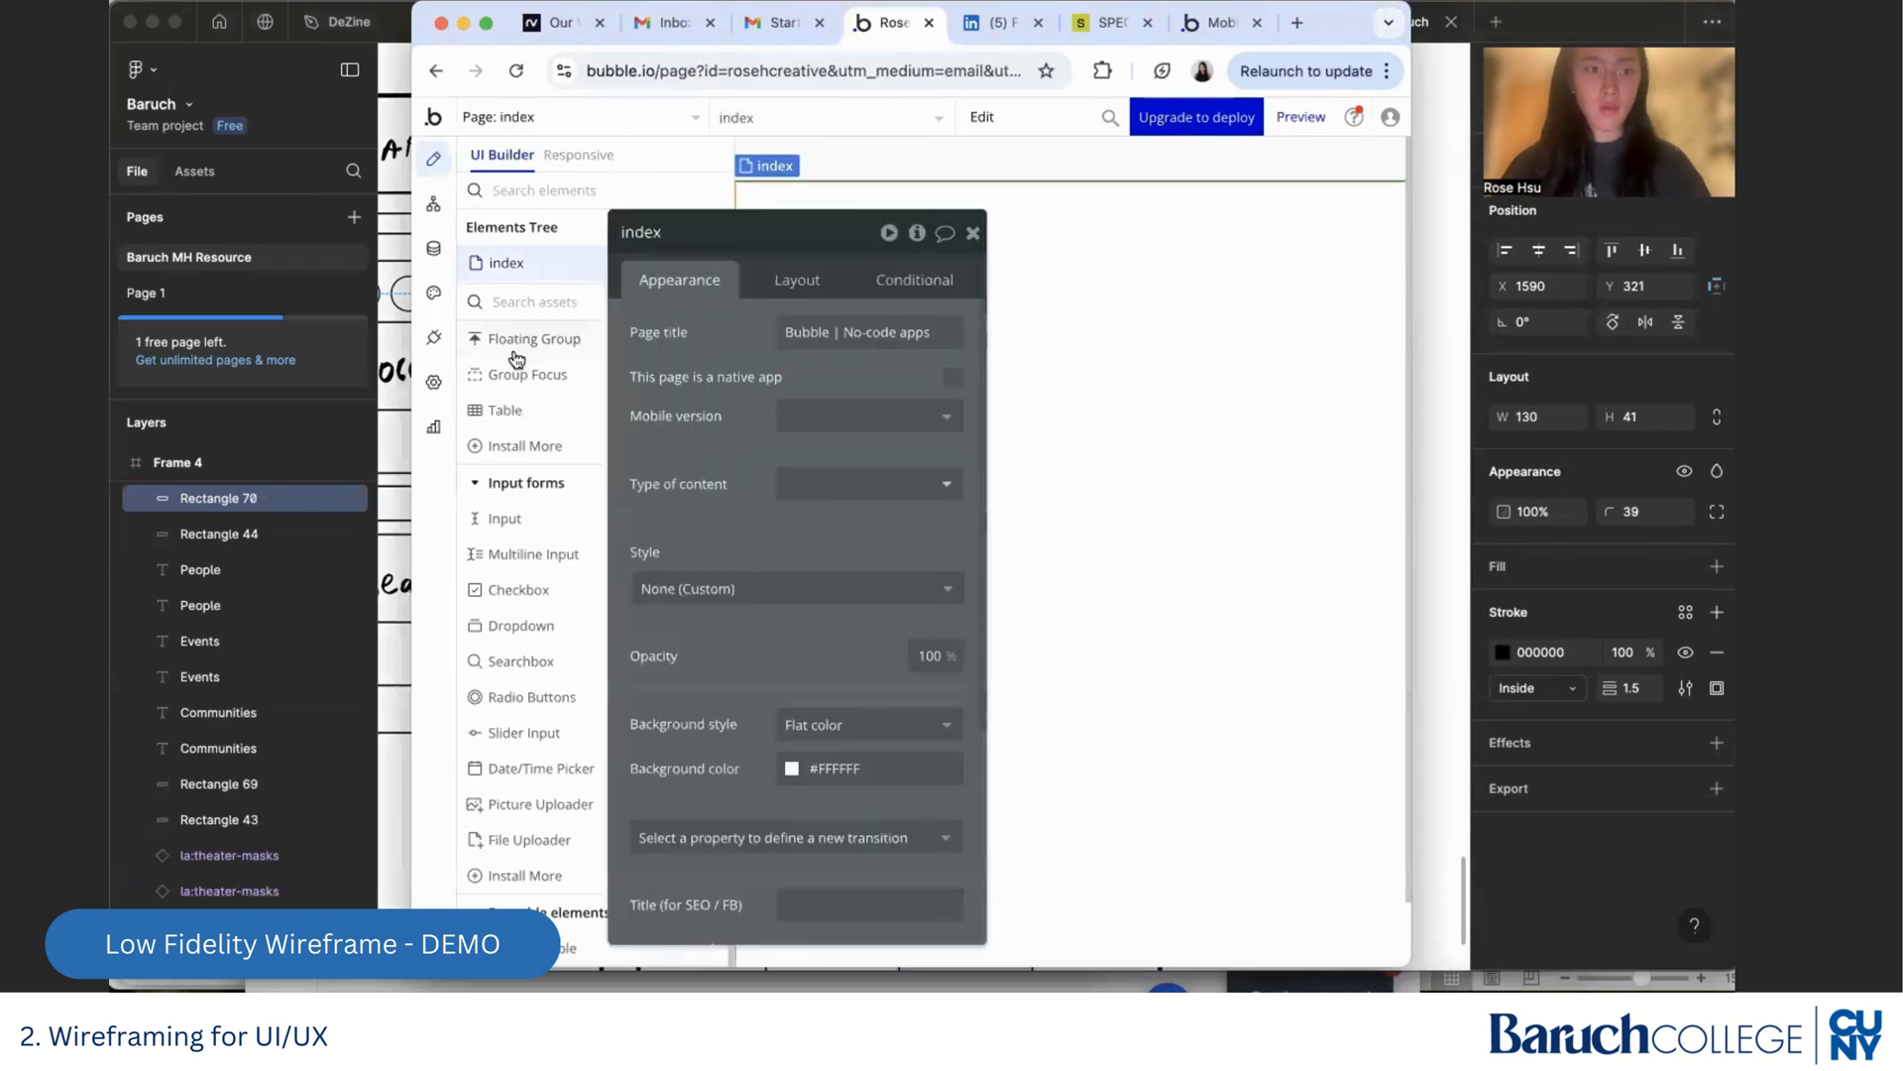
{"action": "left_click", "coordinate": [386, 441]}
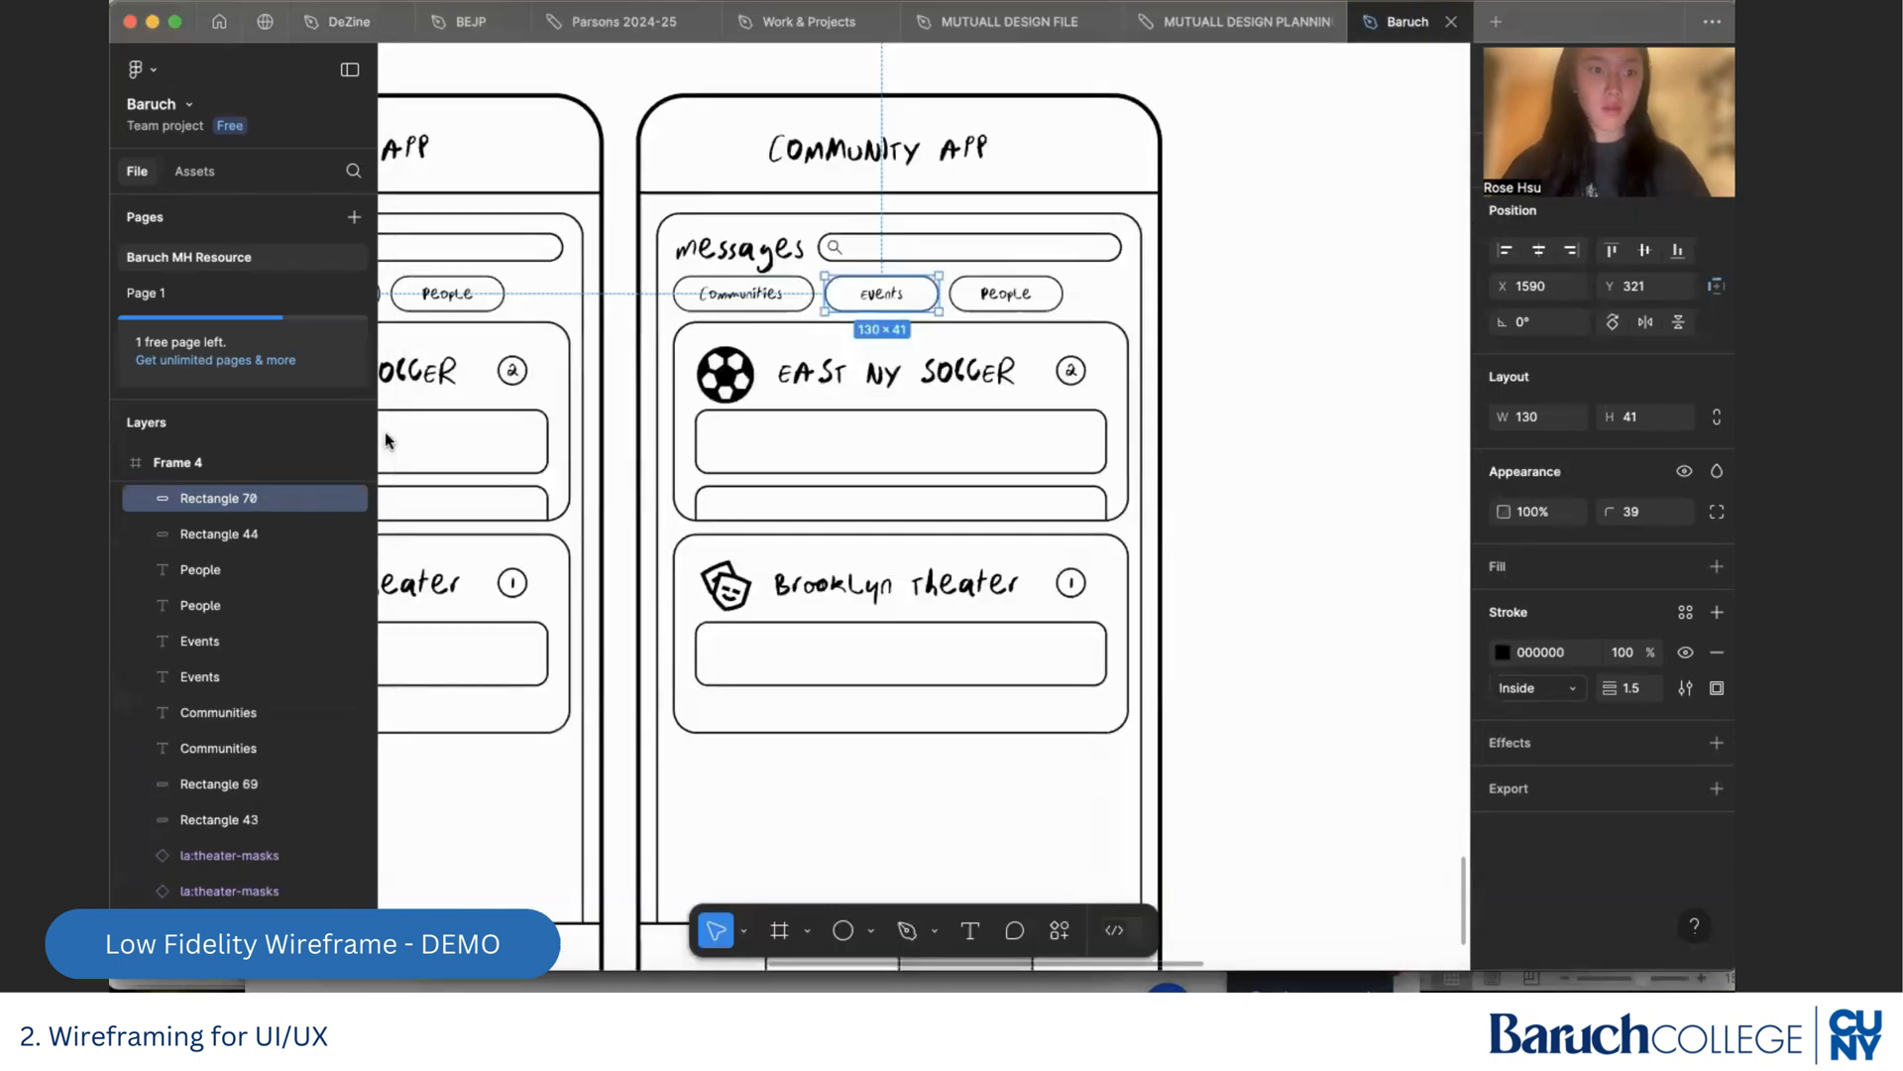
Add a grey D9D9D9 fill to the Events filter pill and send it to the back, behind its label
{"action": "left_click", "coordinate": [1718, 566]}
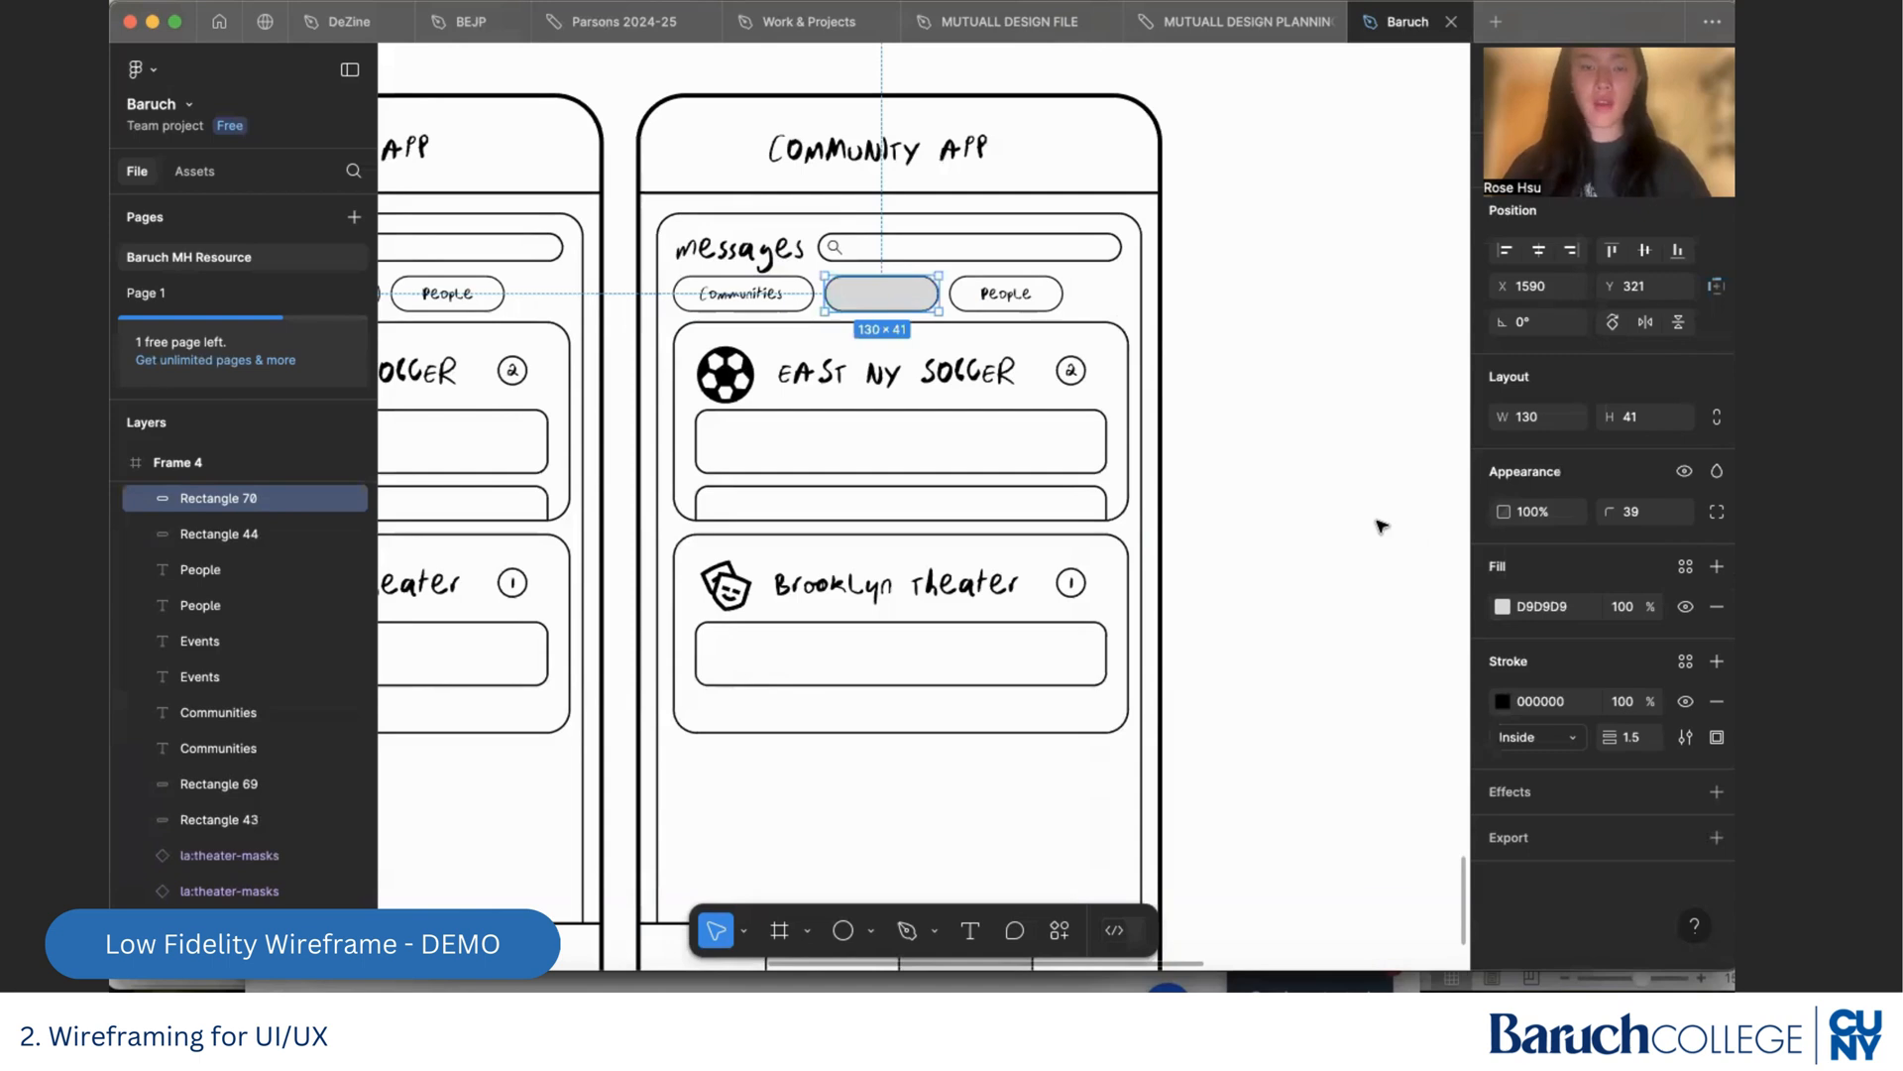
{"action": "right_click", "coordinate": [903, 299]}
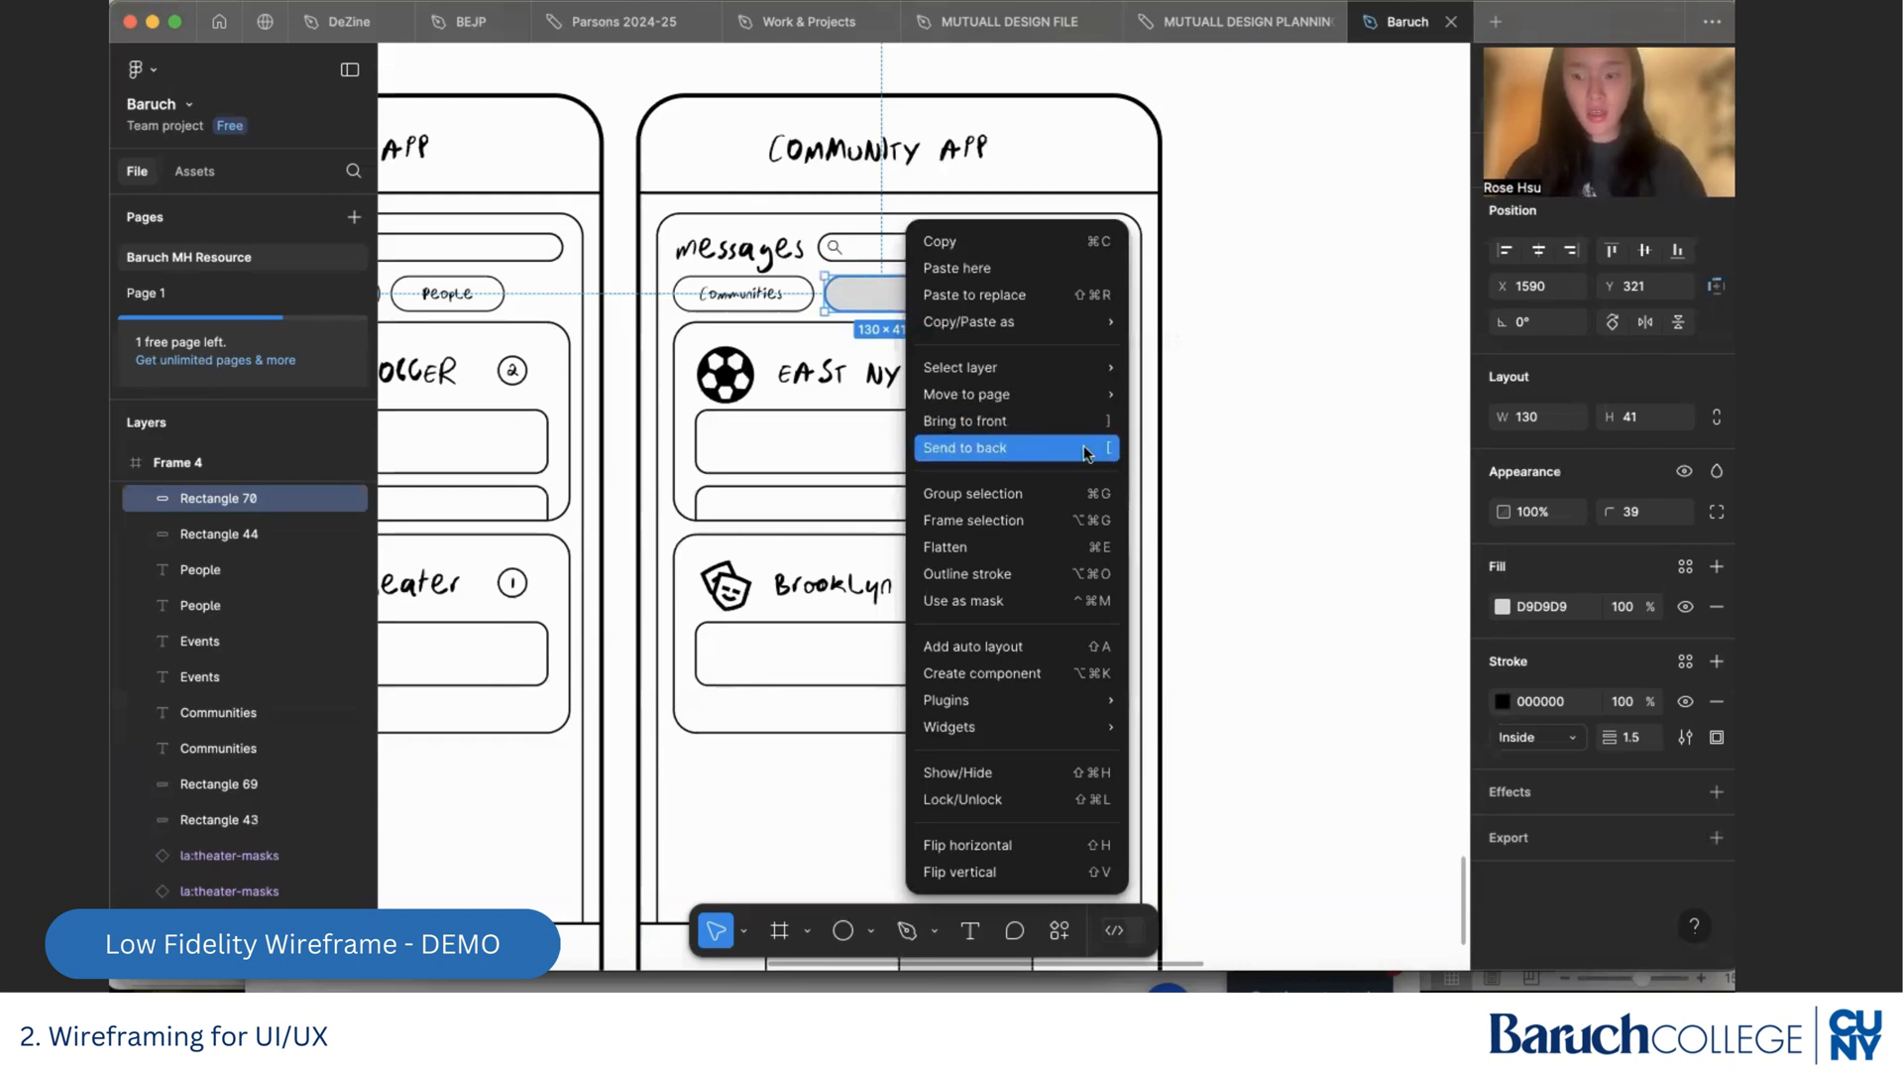
{"action": "left_click", "coordinate": [1365, 435]}
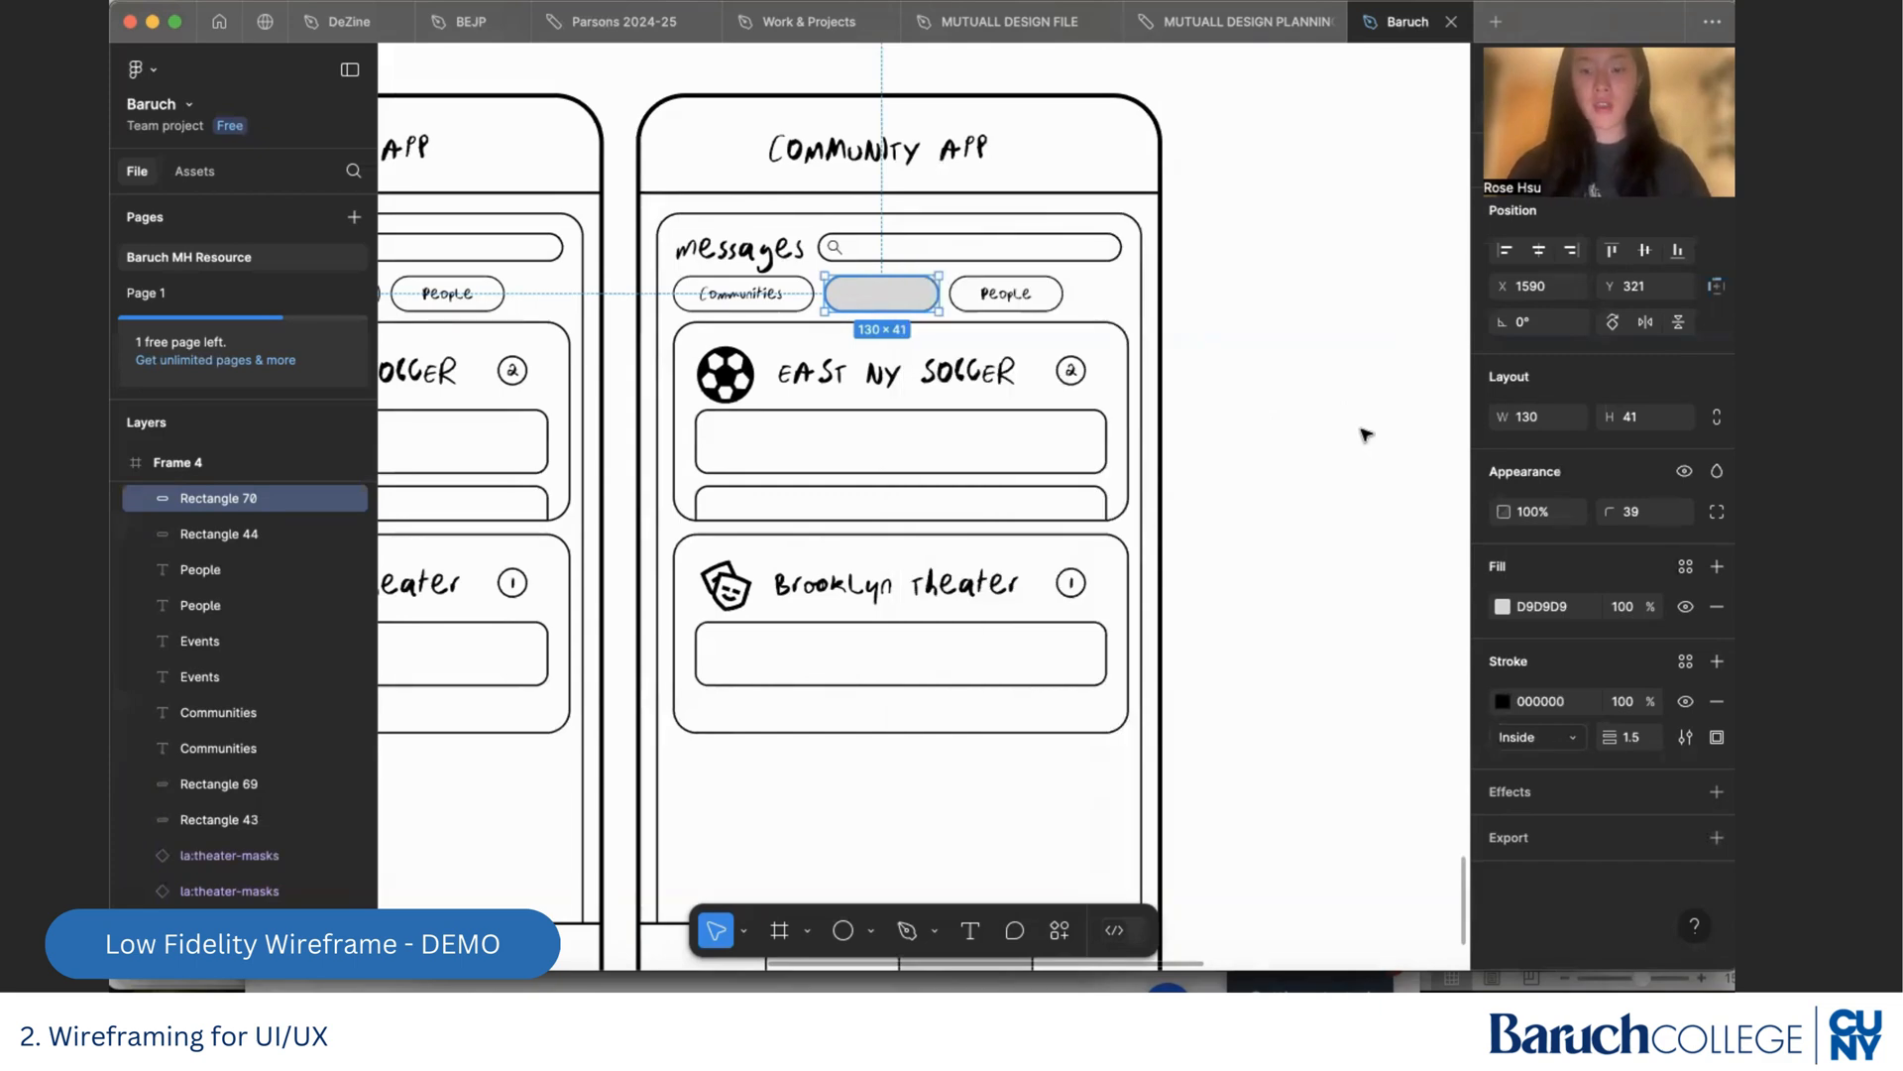
{"action": "key", "text": "bracketleft"}
{"action": "left_click", "coordinate": [1266, 415]}
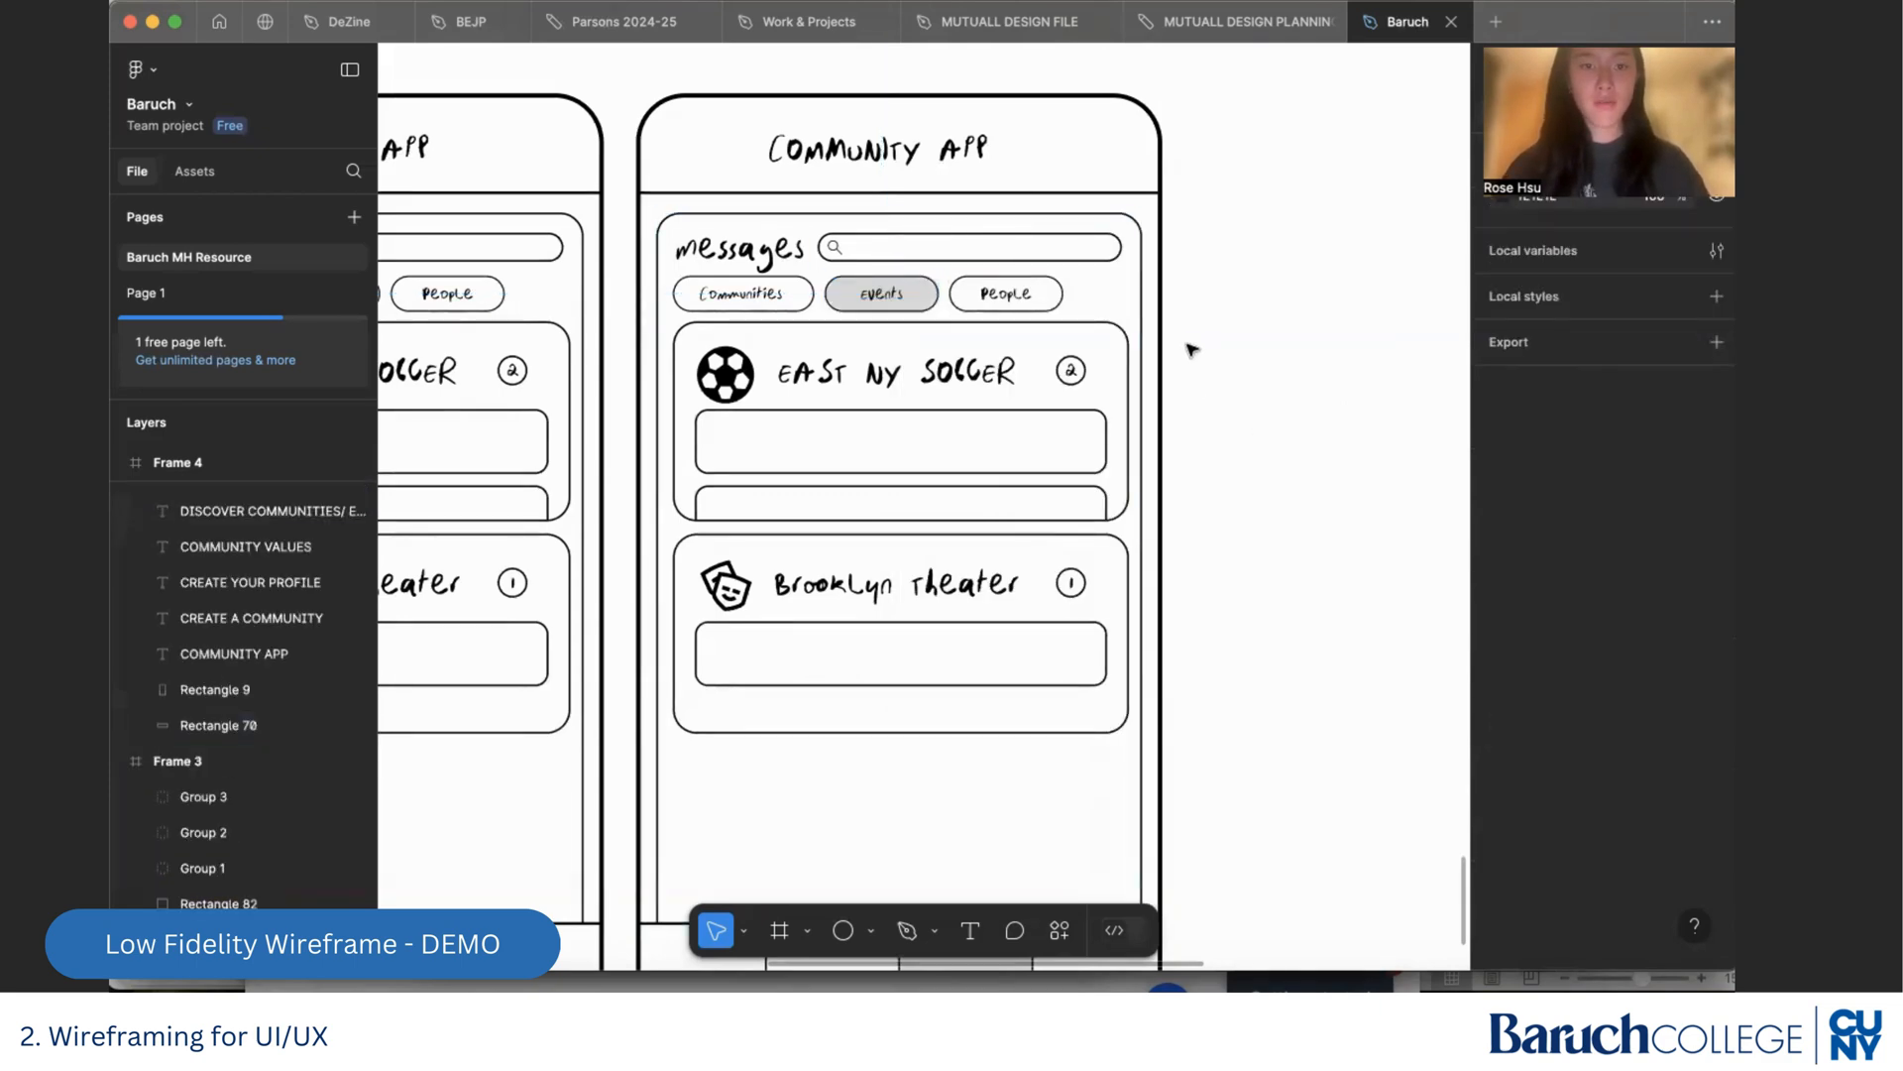
Change the soccer card's title in the duplicated Messages screen to "11/21 soccer game"
{"action": "scroll", "coordinate": [1191, 349], "scroll_direction": "down", "scroll_amount": 3}
{"action": "scroll", "coordinate": [1121, 365], "scroll_direction": "left", "scroll_amount": 3}
{"action": "scroll", "coordinate": [1121, 365], "scroll_direction": "up", "scroll_amount": 5}
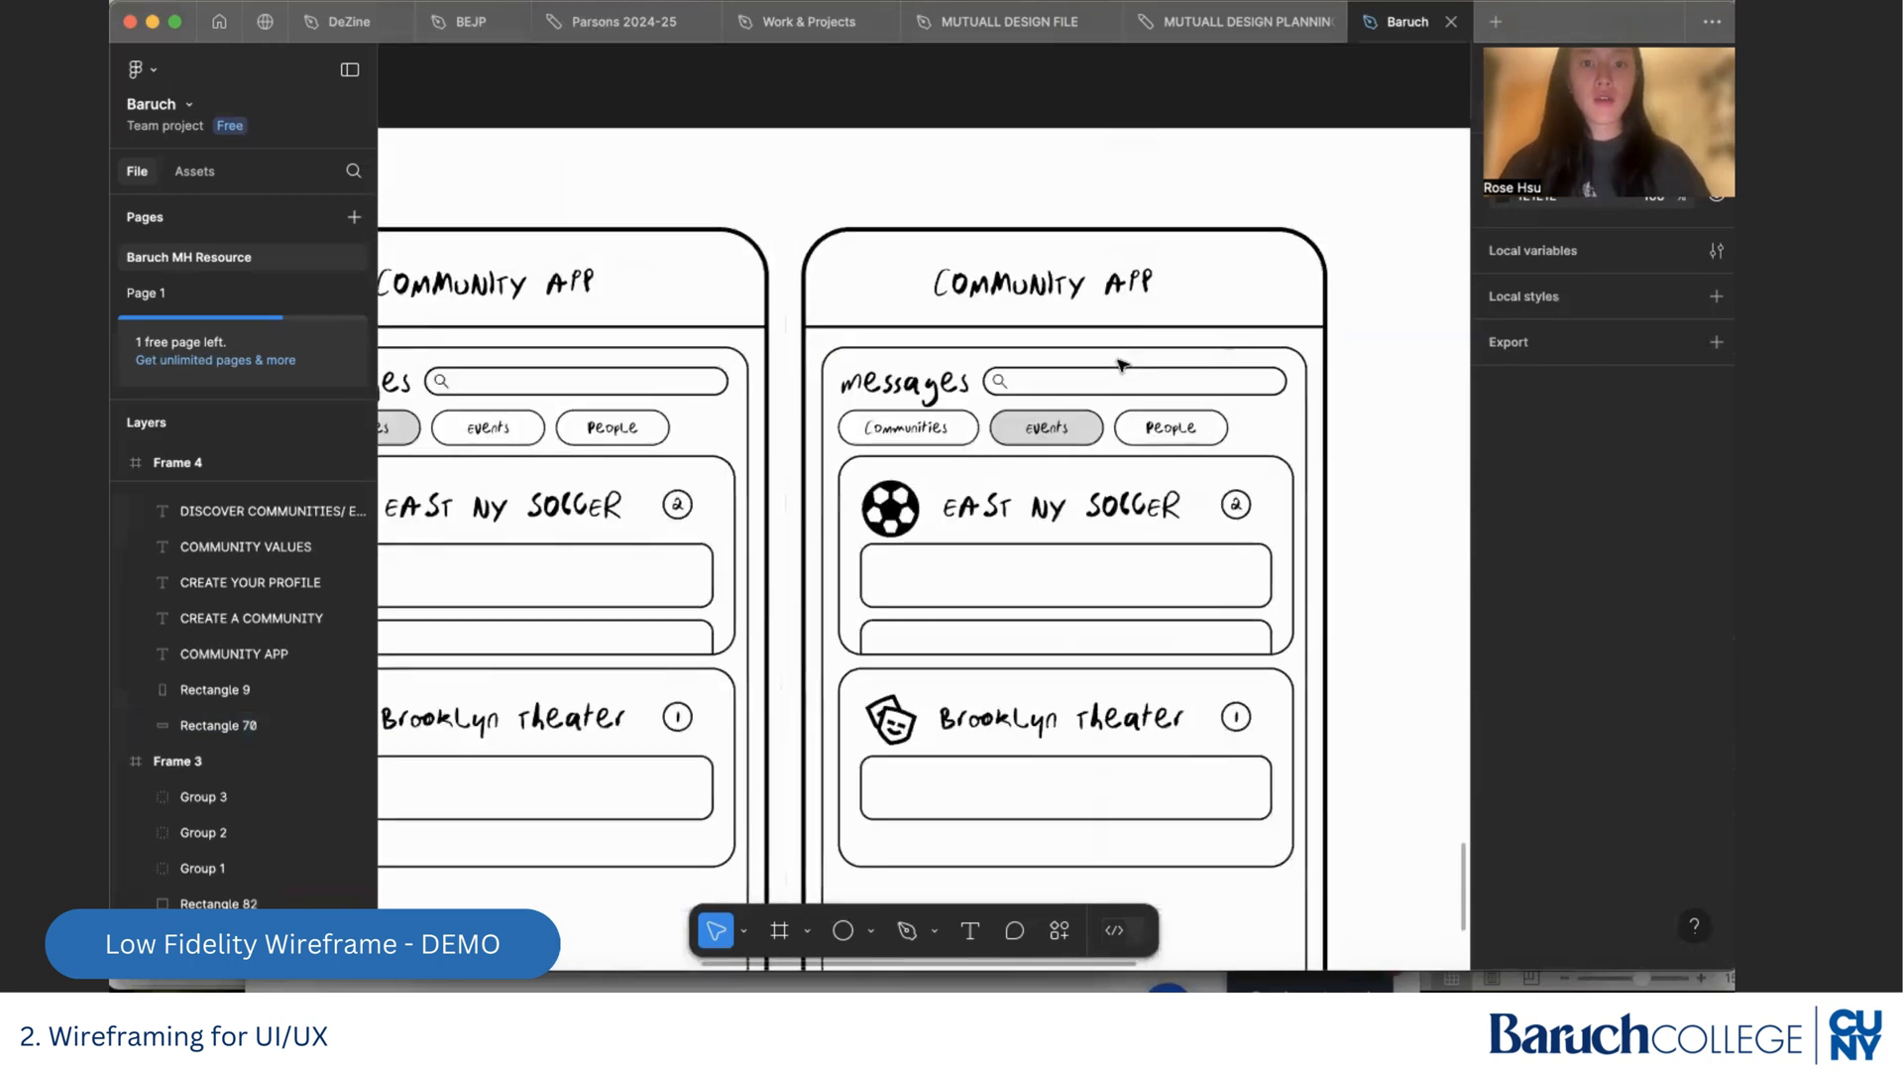
{"action": "scroll", "coordinate": [1121, 365], "scroll_direction": "down", "scroll_amount": 5}
{"action": "scroll", "coordinate": [1114, 492], "scroll_direction": "up", "scroll_amount": 6}
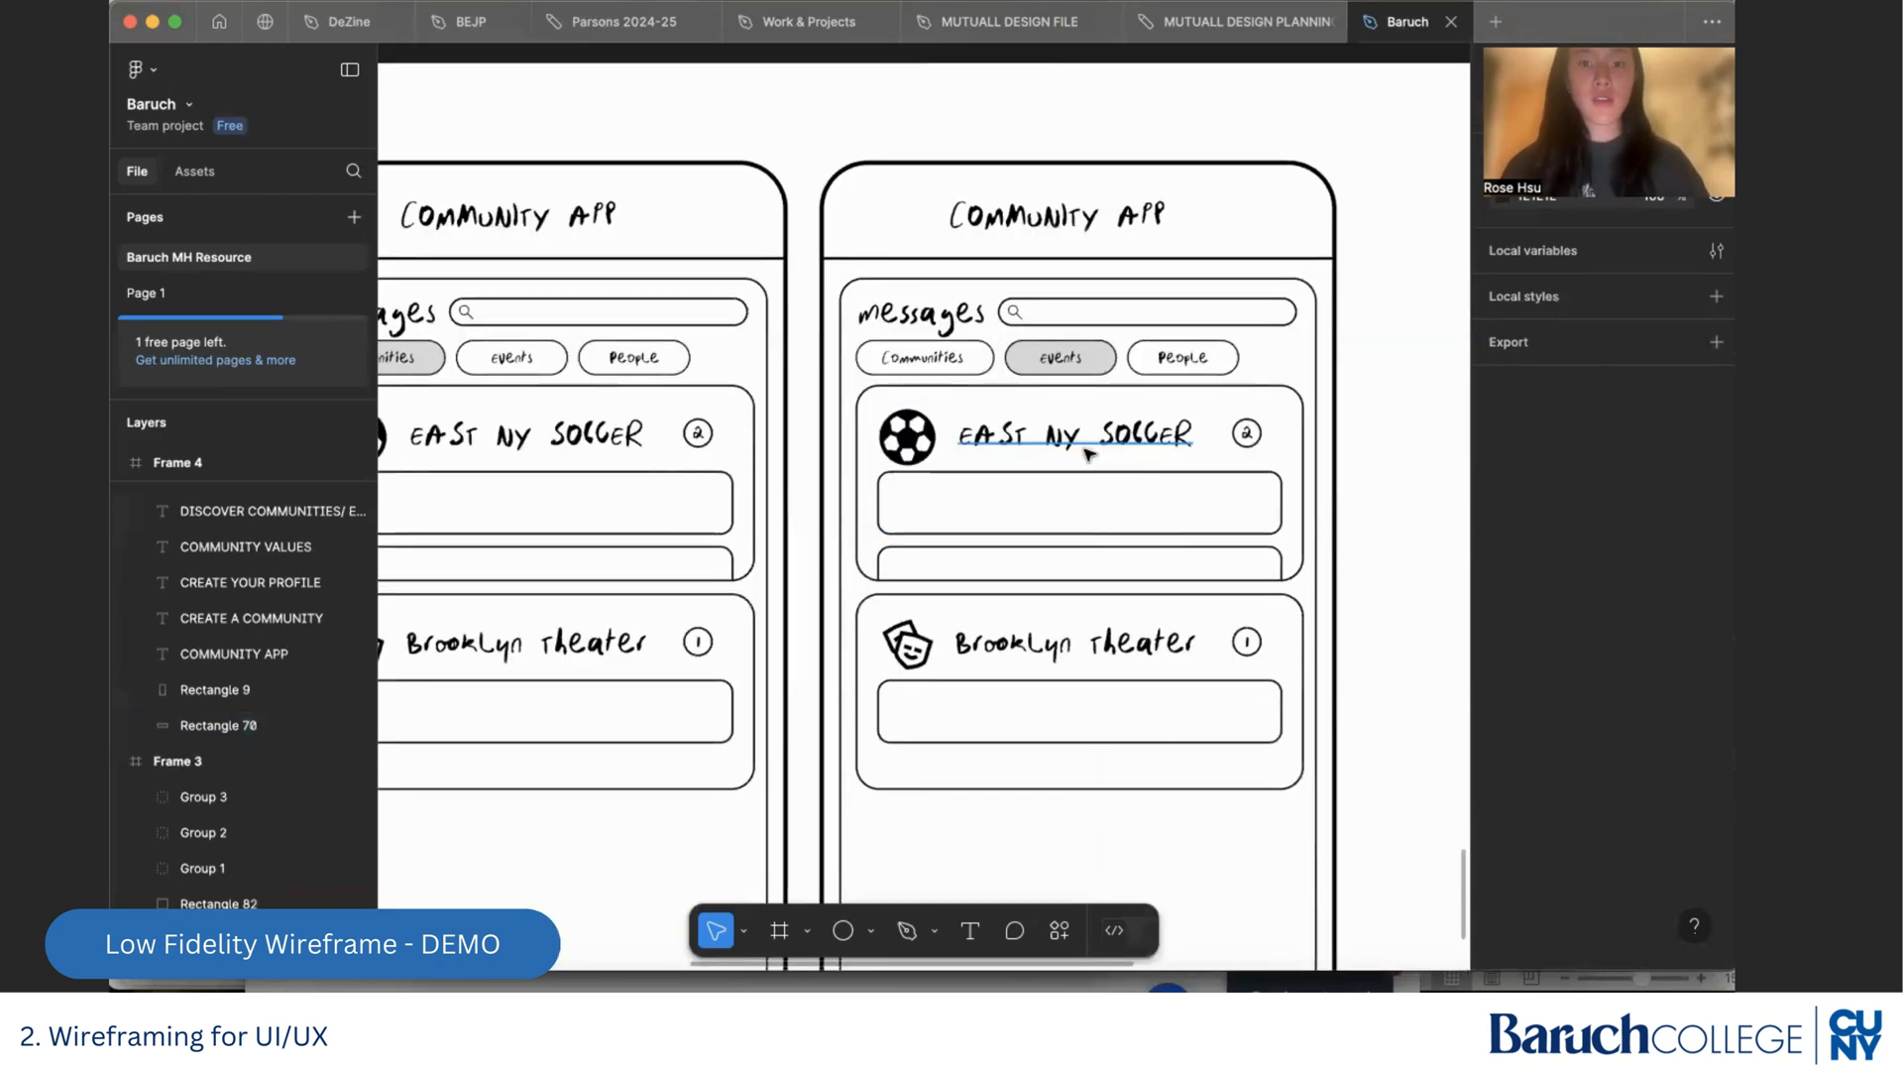
{"action": "double_click", "coordinate": [1084, 448]}
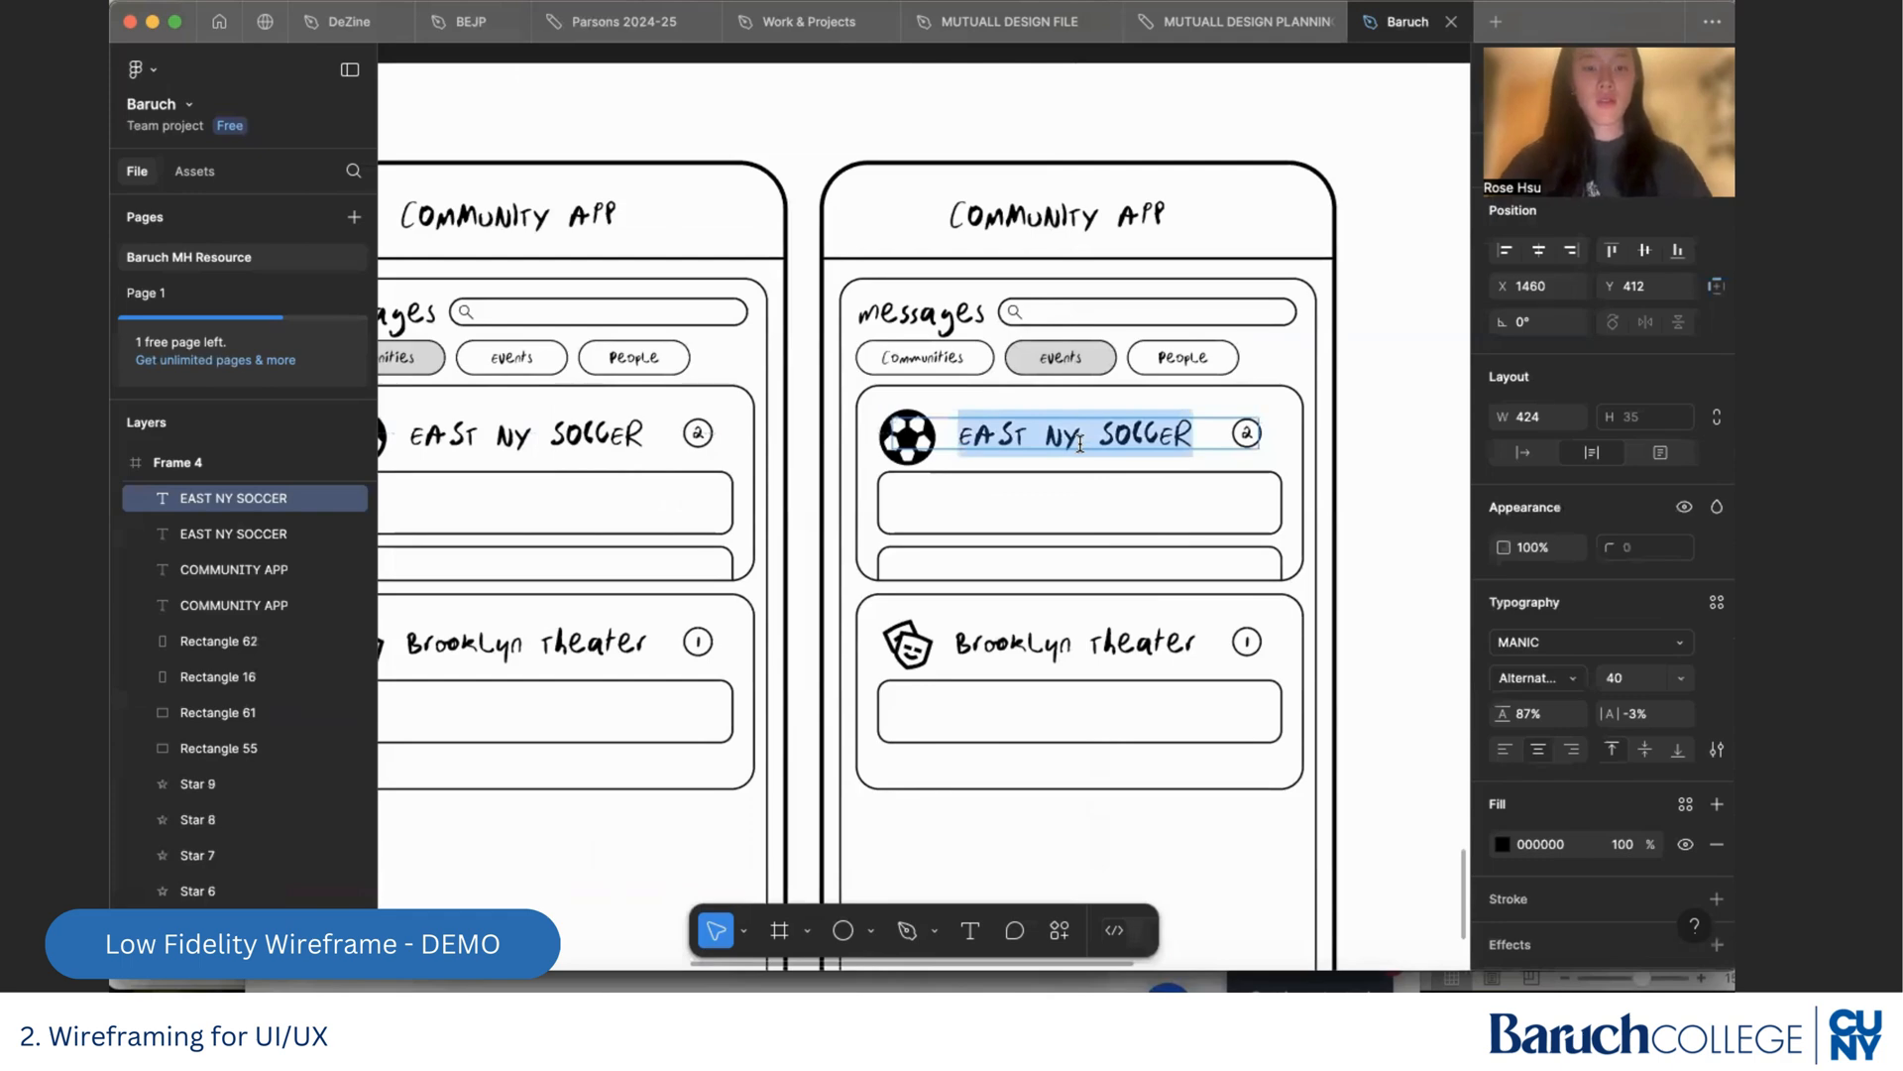
{"action": "type", "text": "11/21 socc"}
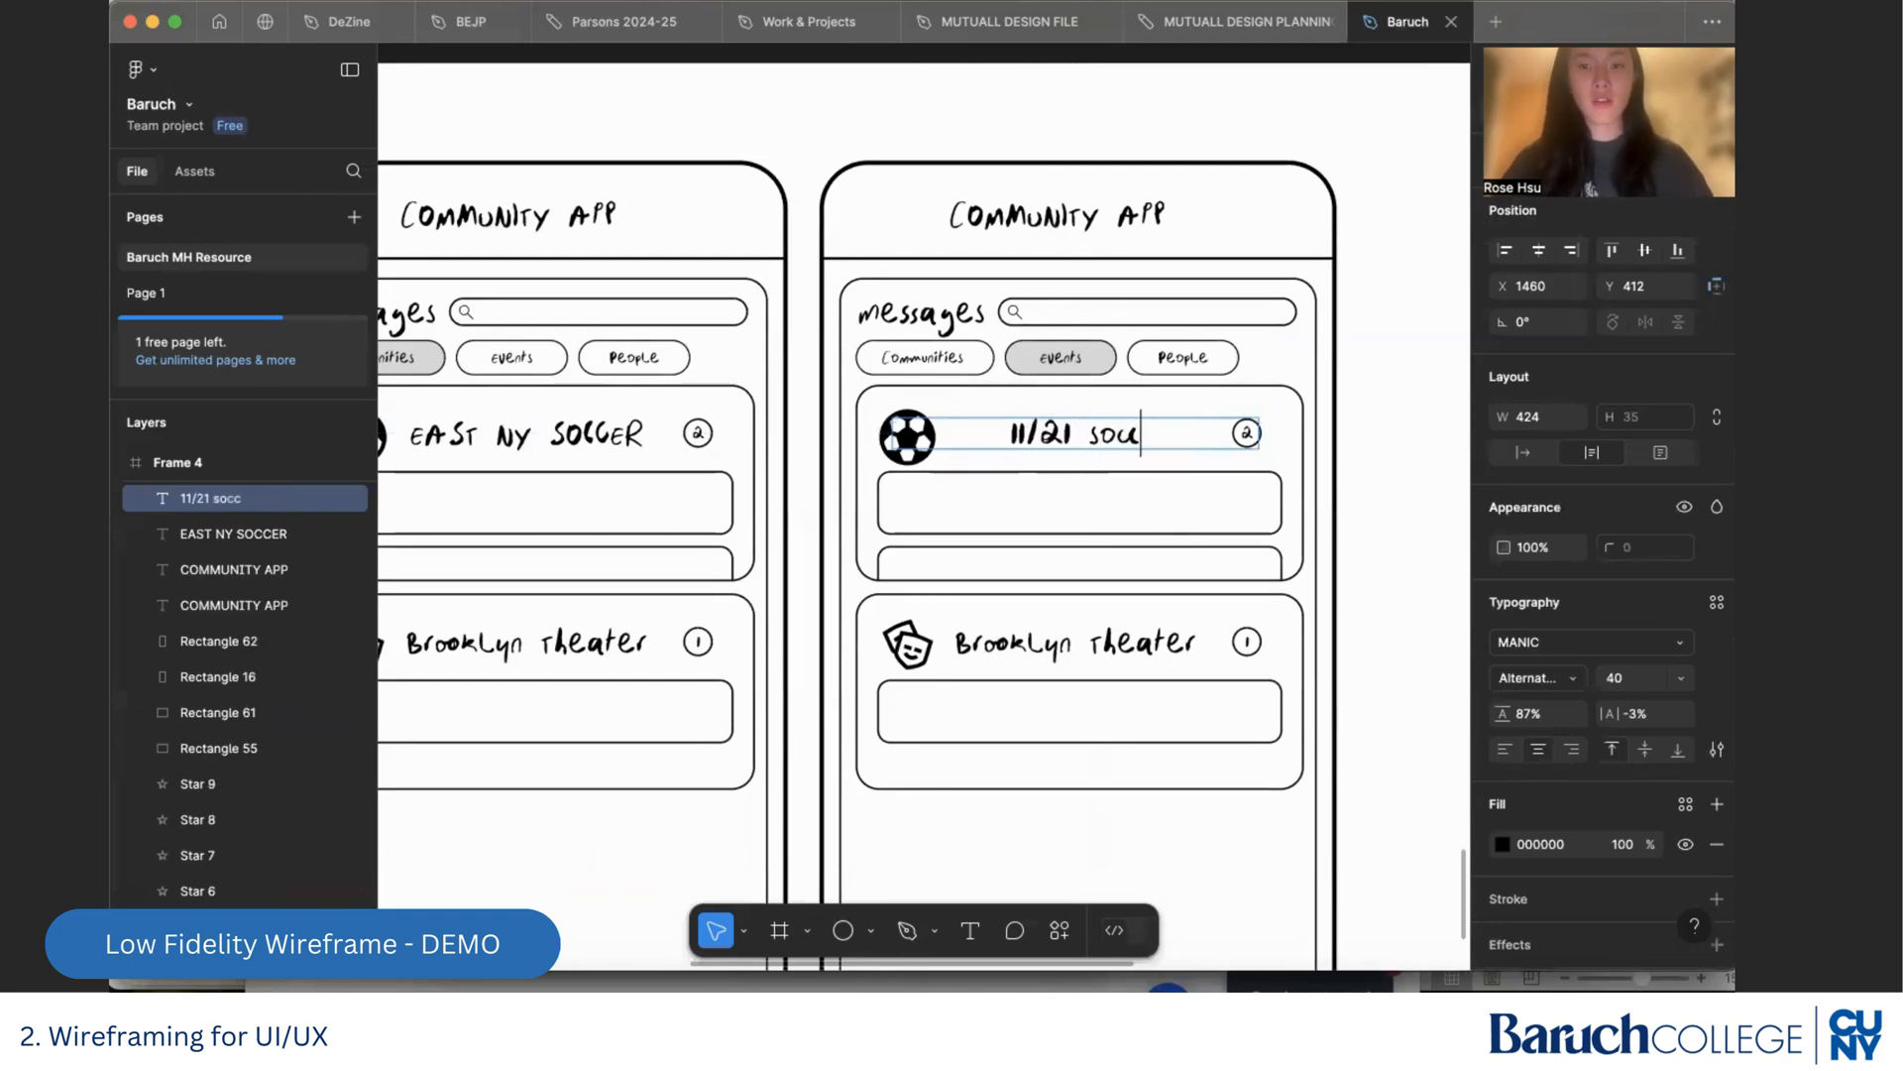
{"action": "type", "text": "er game"}
{"action": "scroll", "coordinate": [1386, 564], "scroll_direction": "down", "scroll_amount": 2}
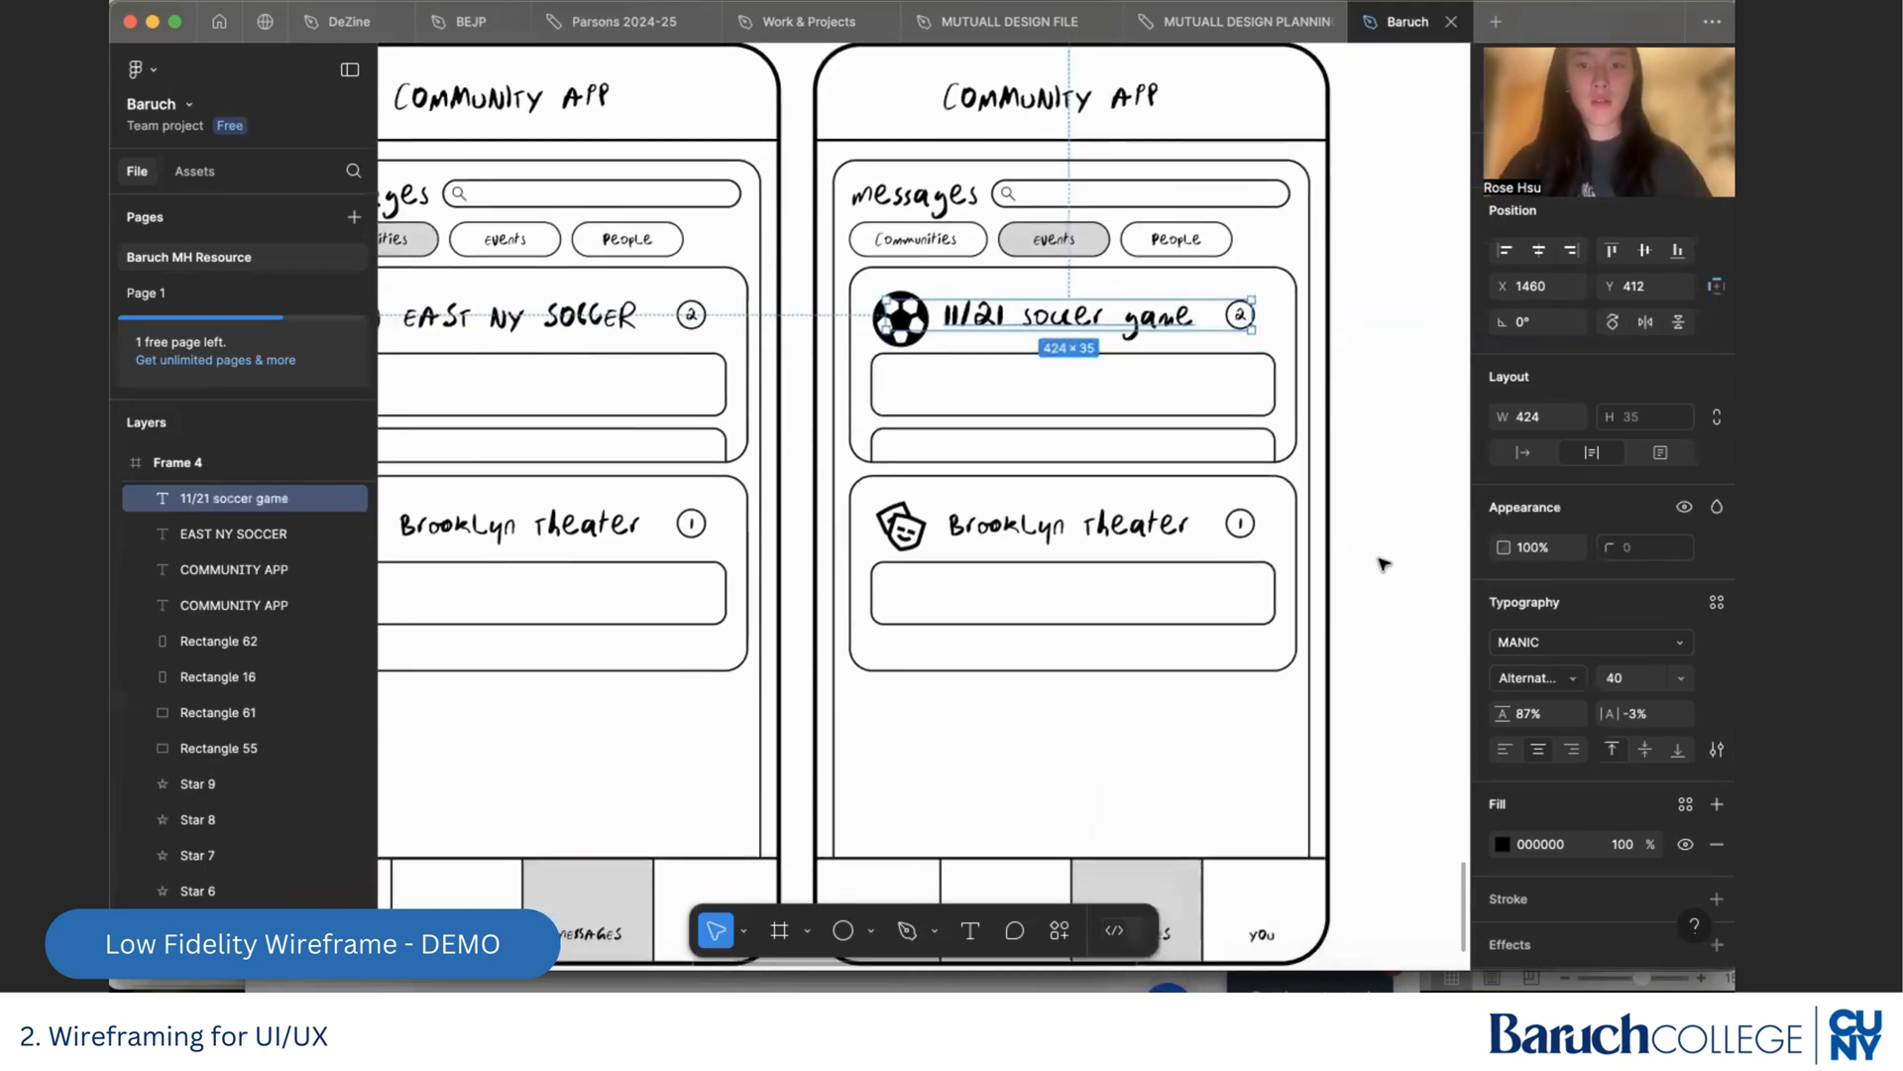
{"action": "left_click", "coordinate": [1386, 564]}
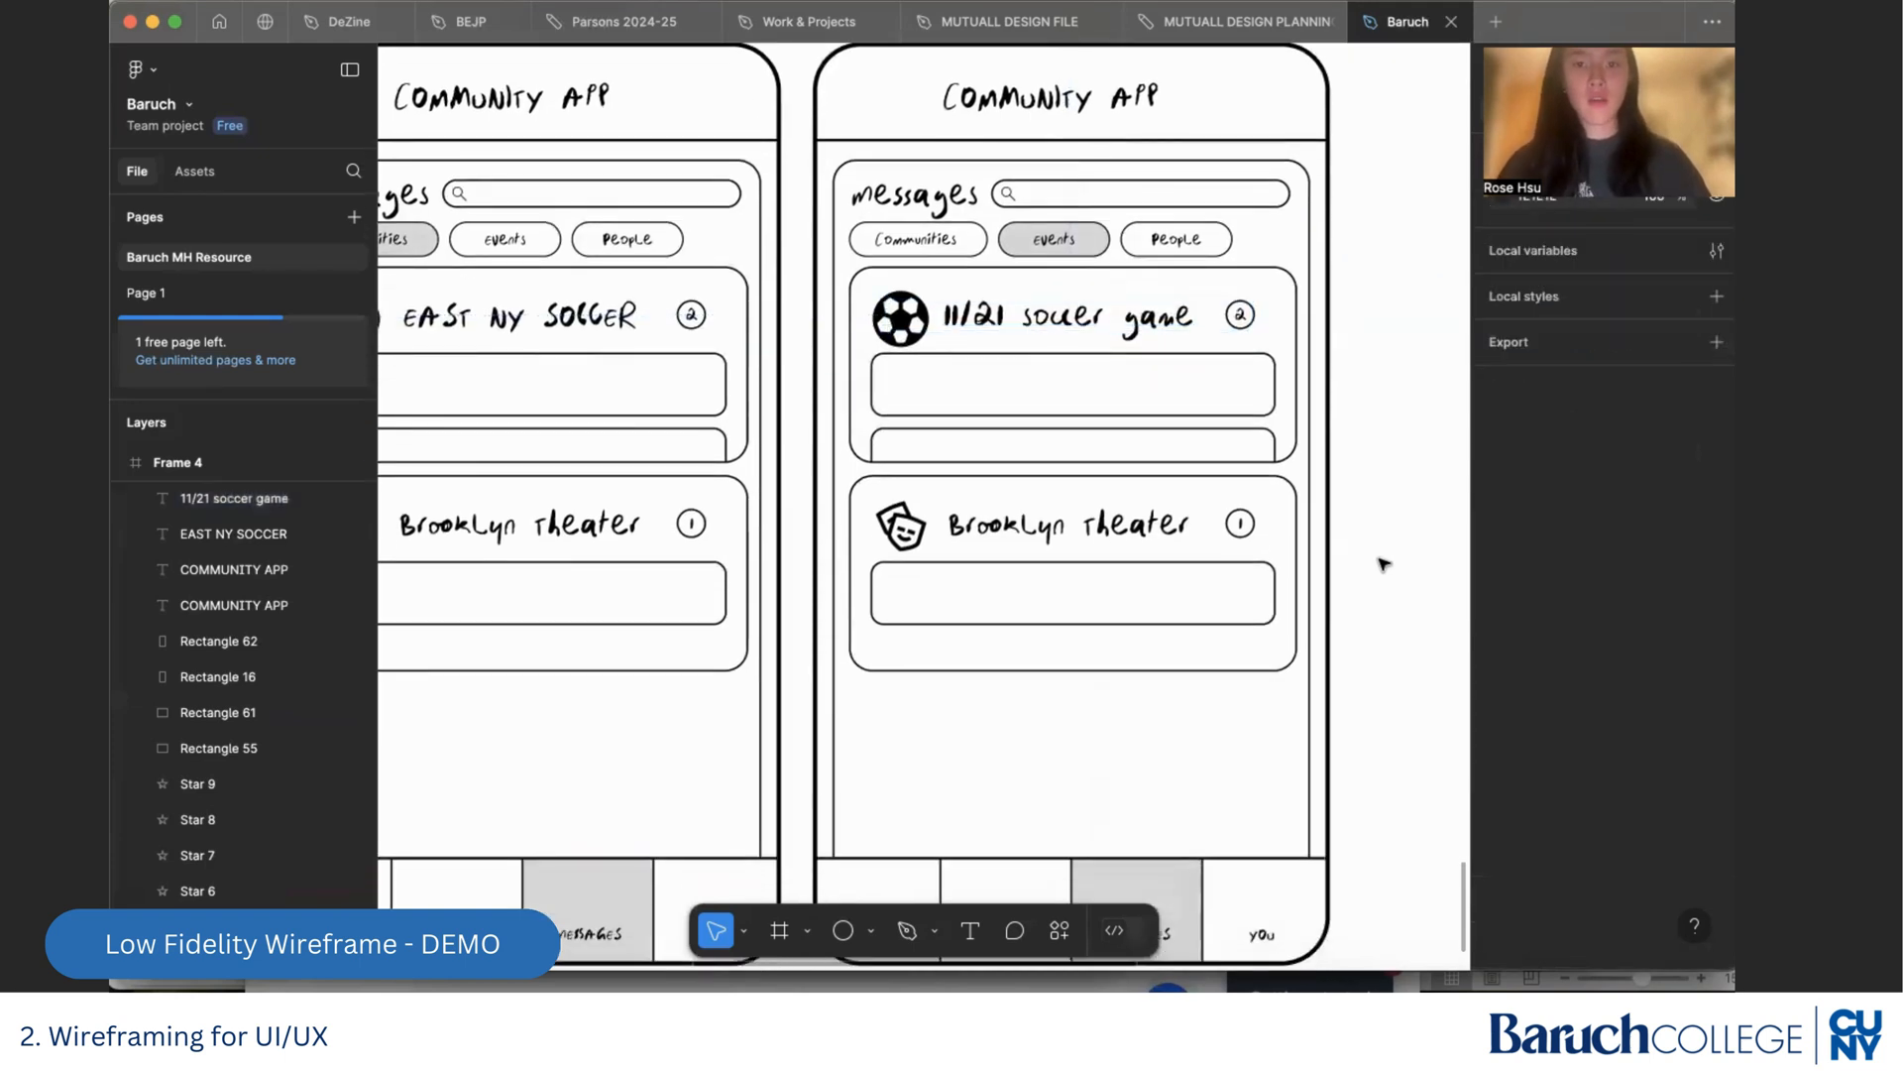
Change the theater card's title in the duplicated Messages screen to "12/1 Improv class"
{"action": "double_click", "coordinate": [1070, 535]}
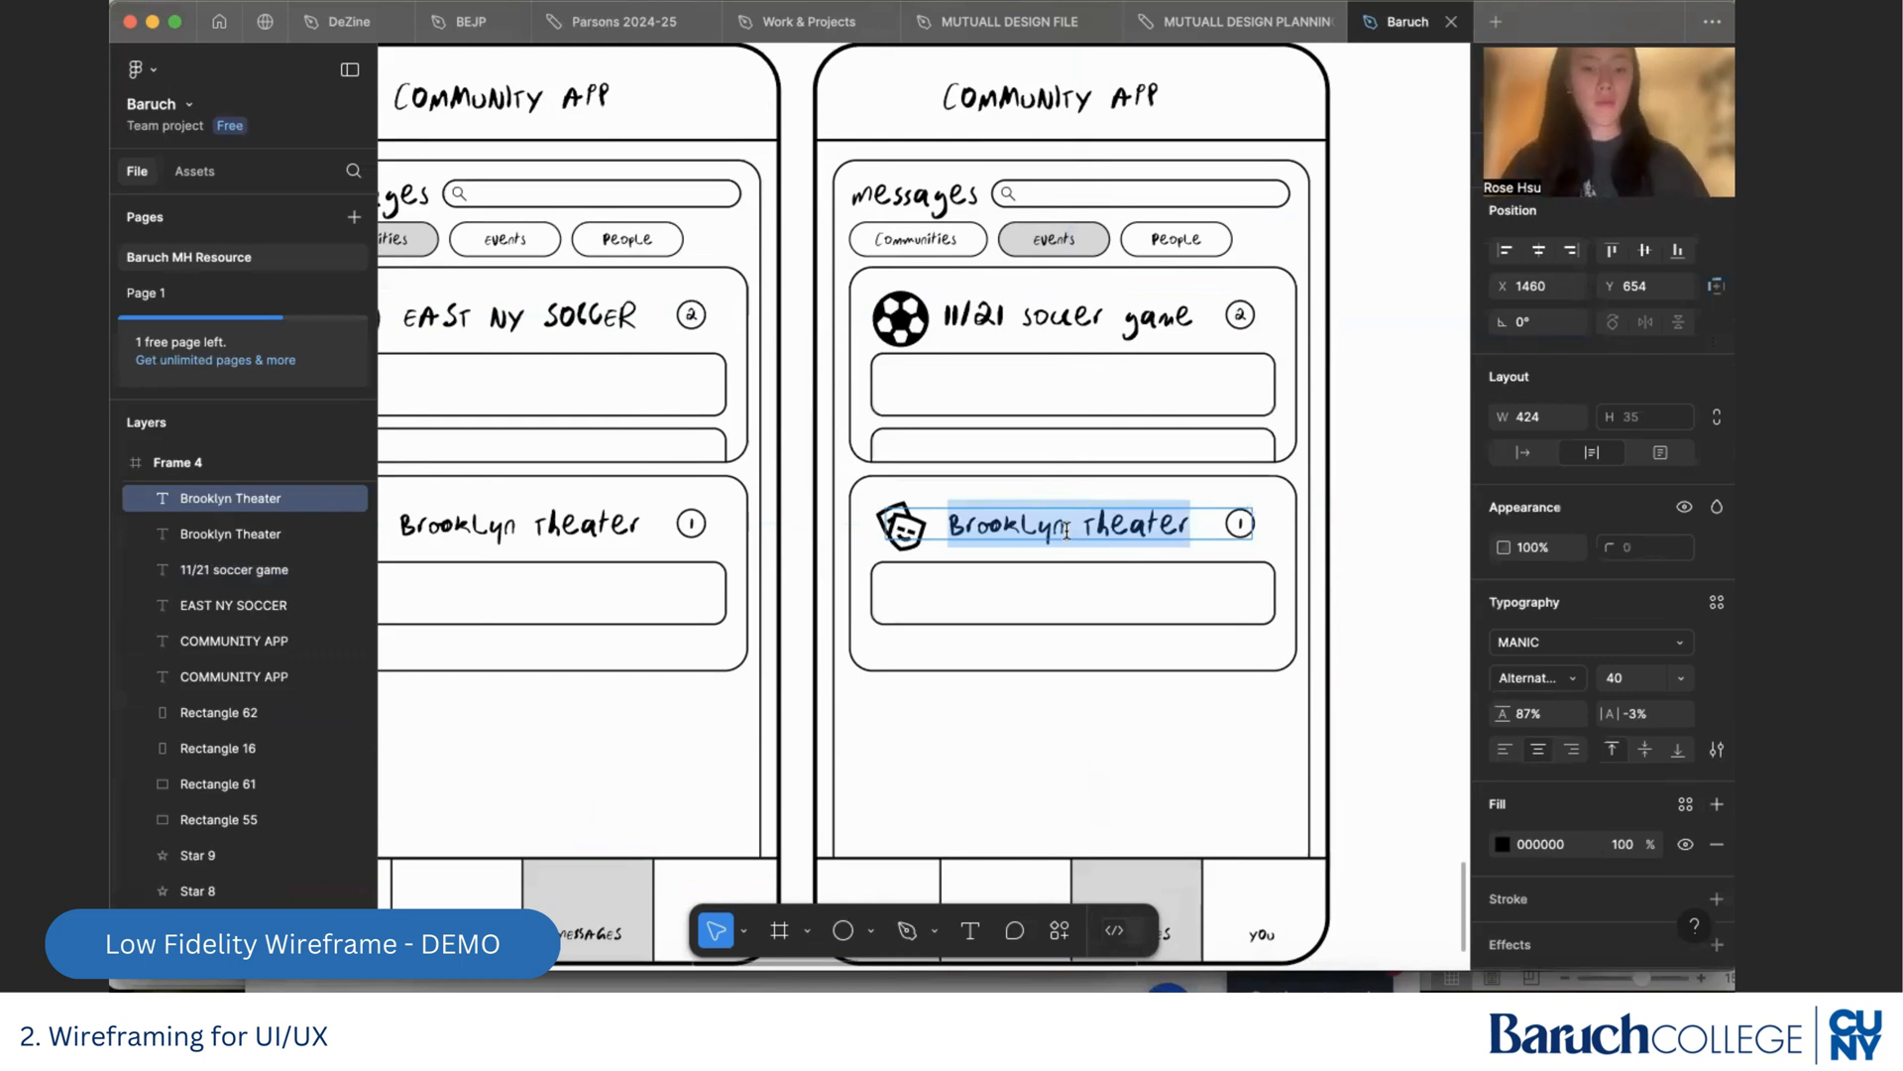
{"action": "type", "text": "Improve"}
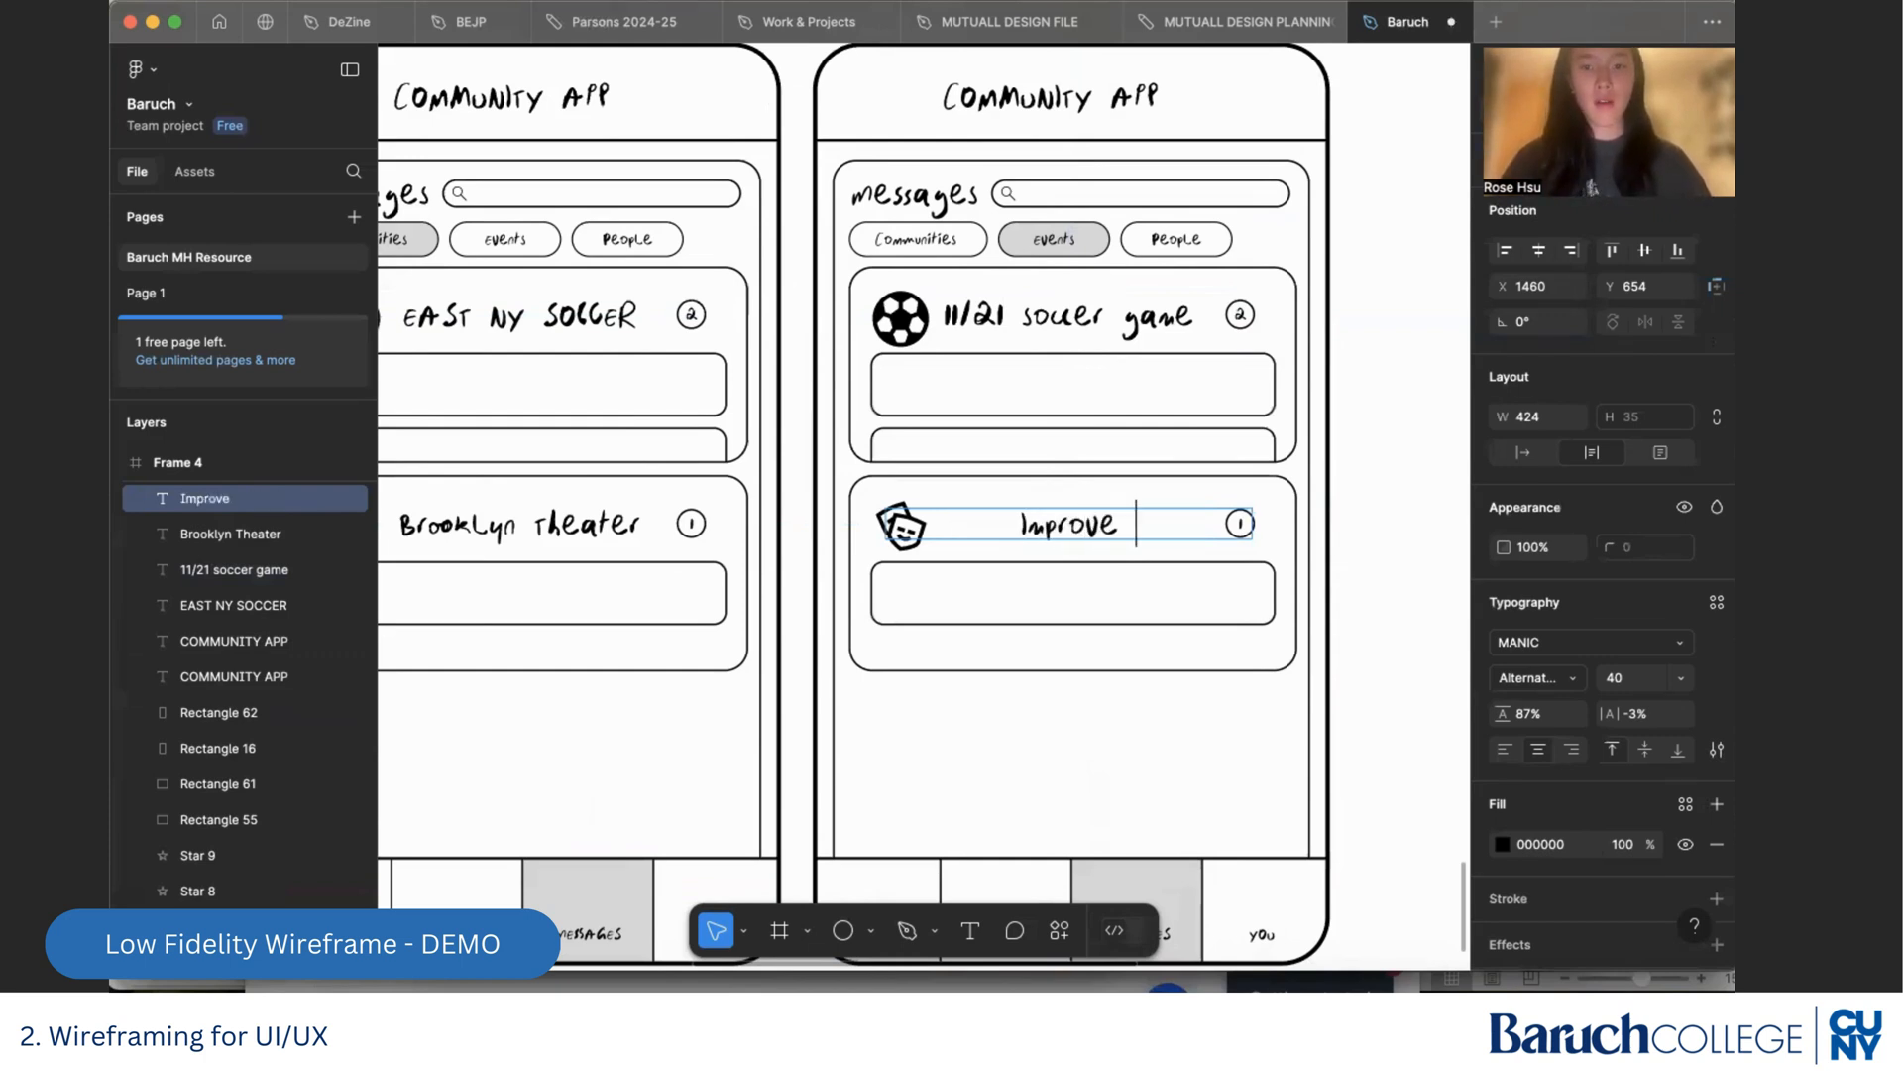
{"action": "key", "text": "BackSpace"}
{"action": "type", "text": "class"}
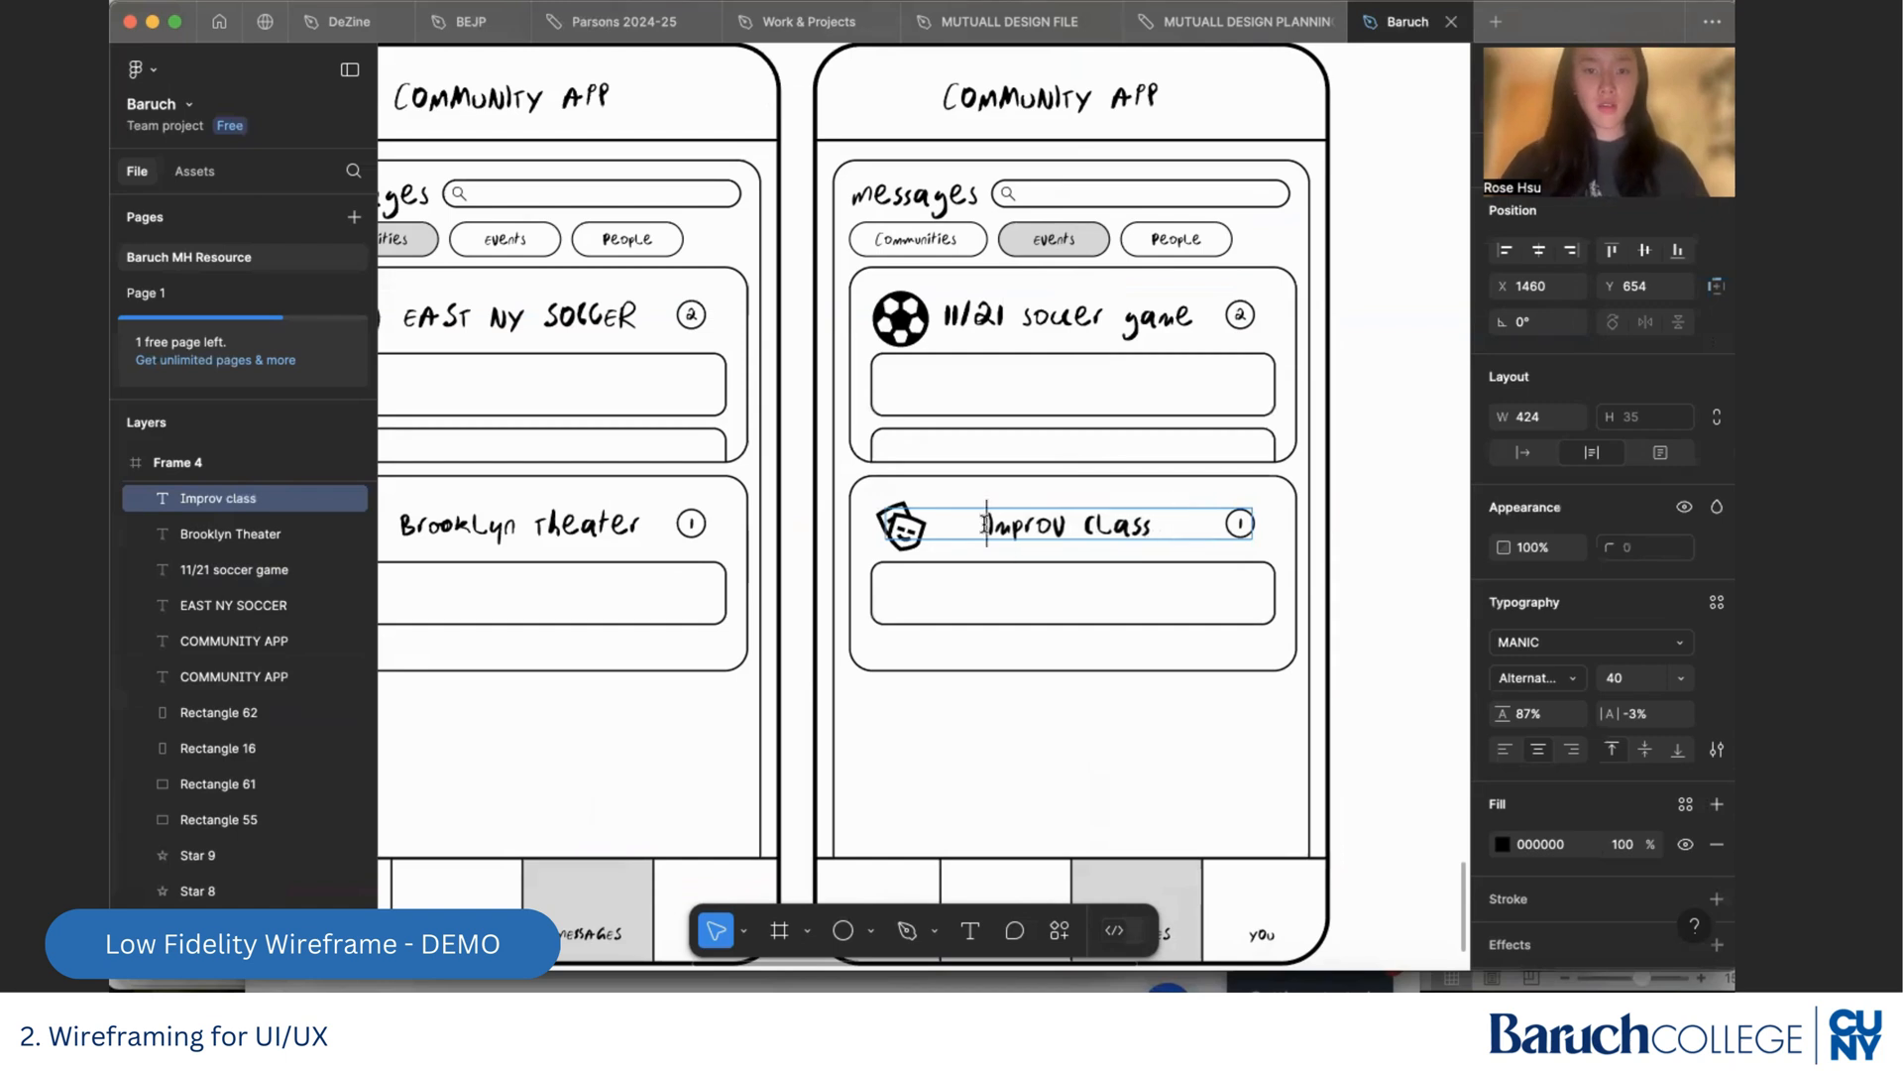
{"action": "type", "text": "12/1"}
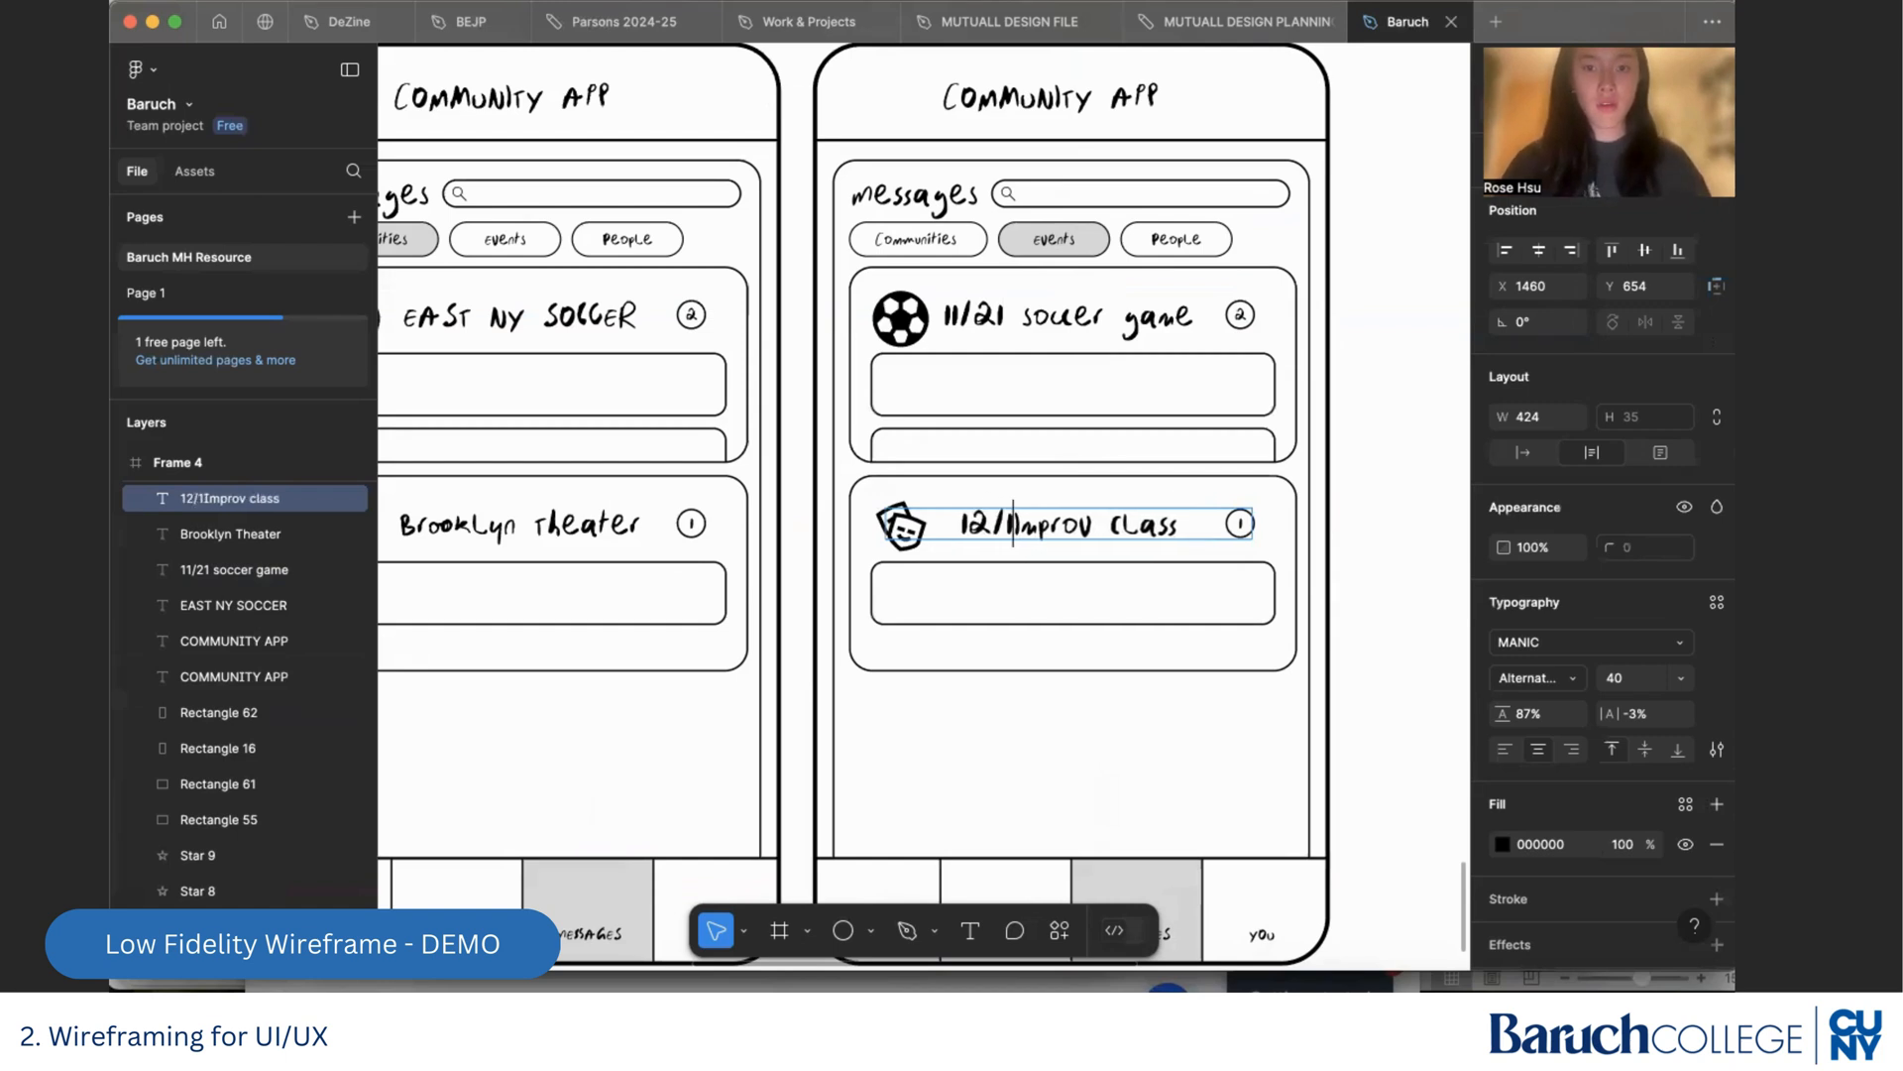
{"action": "left_click", "coordinate": [1370, 529]}
{"action": "scroll", "coordinate": [1370, 528], "scroll_direction": "down", "scroll_amount": 5}
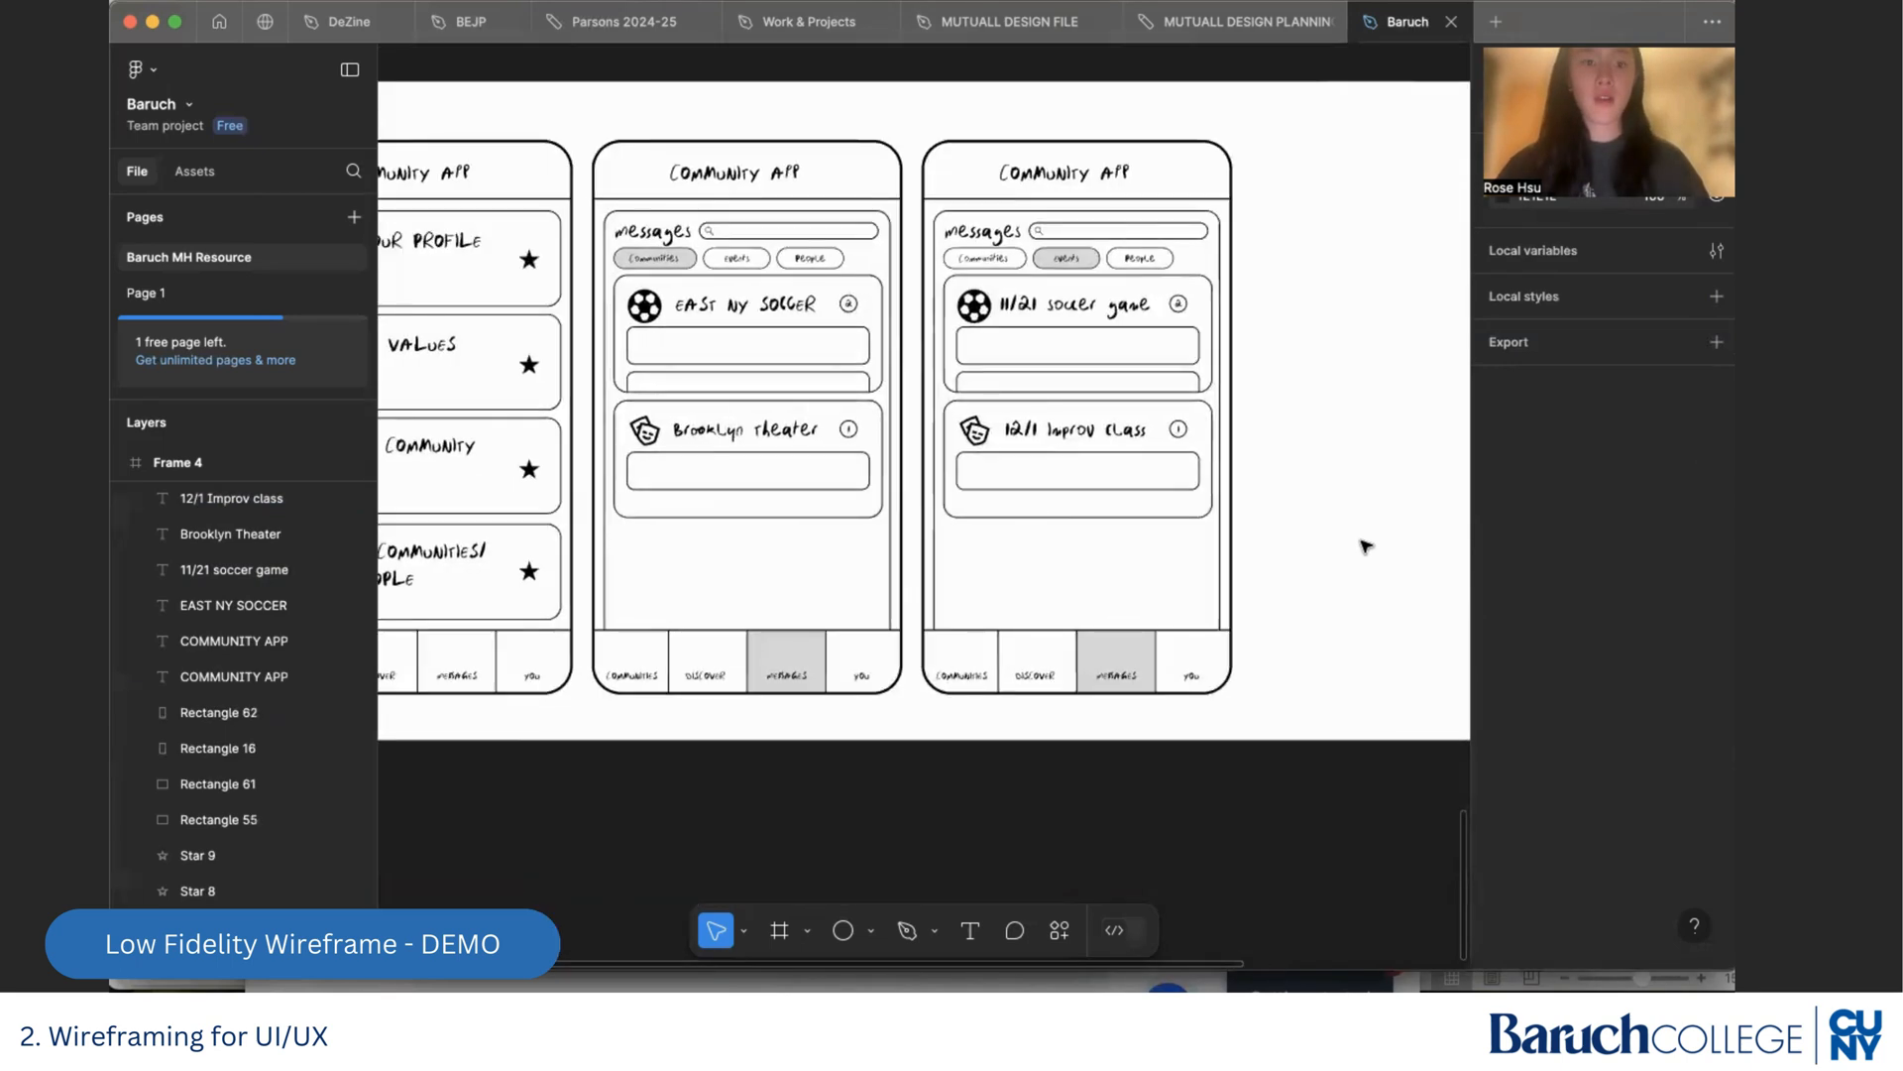
{"action": "scroll", "coordinate": [1189, 466], "scroll_direction": "right", "scroll_amount": 3}
{"action": "scroll", "coordinate": [1189, 466], "scroll_direction": "up", "scroll_amount": 1}
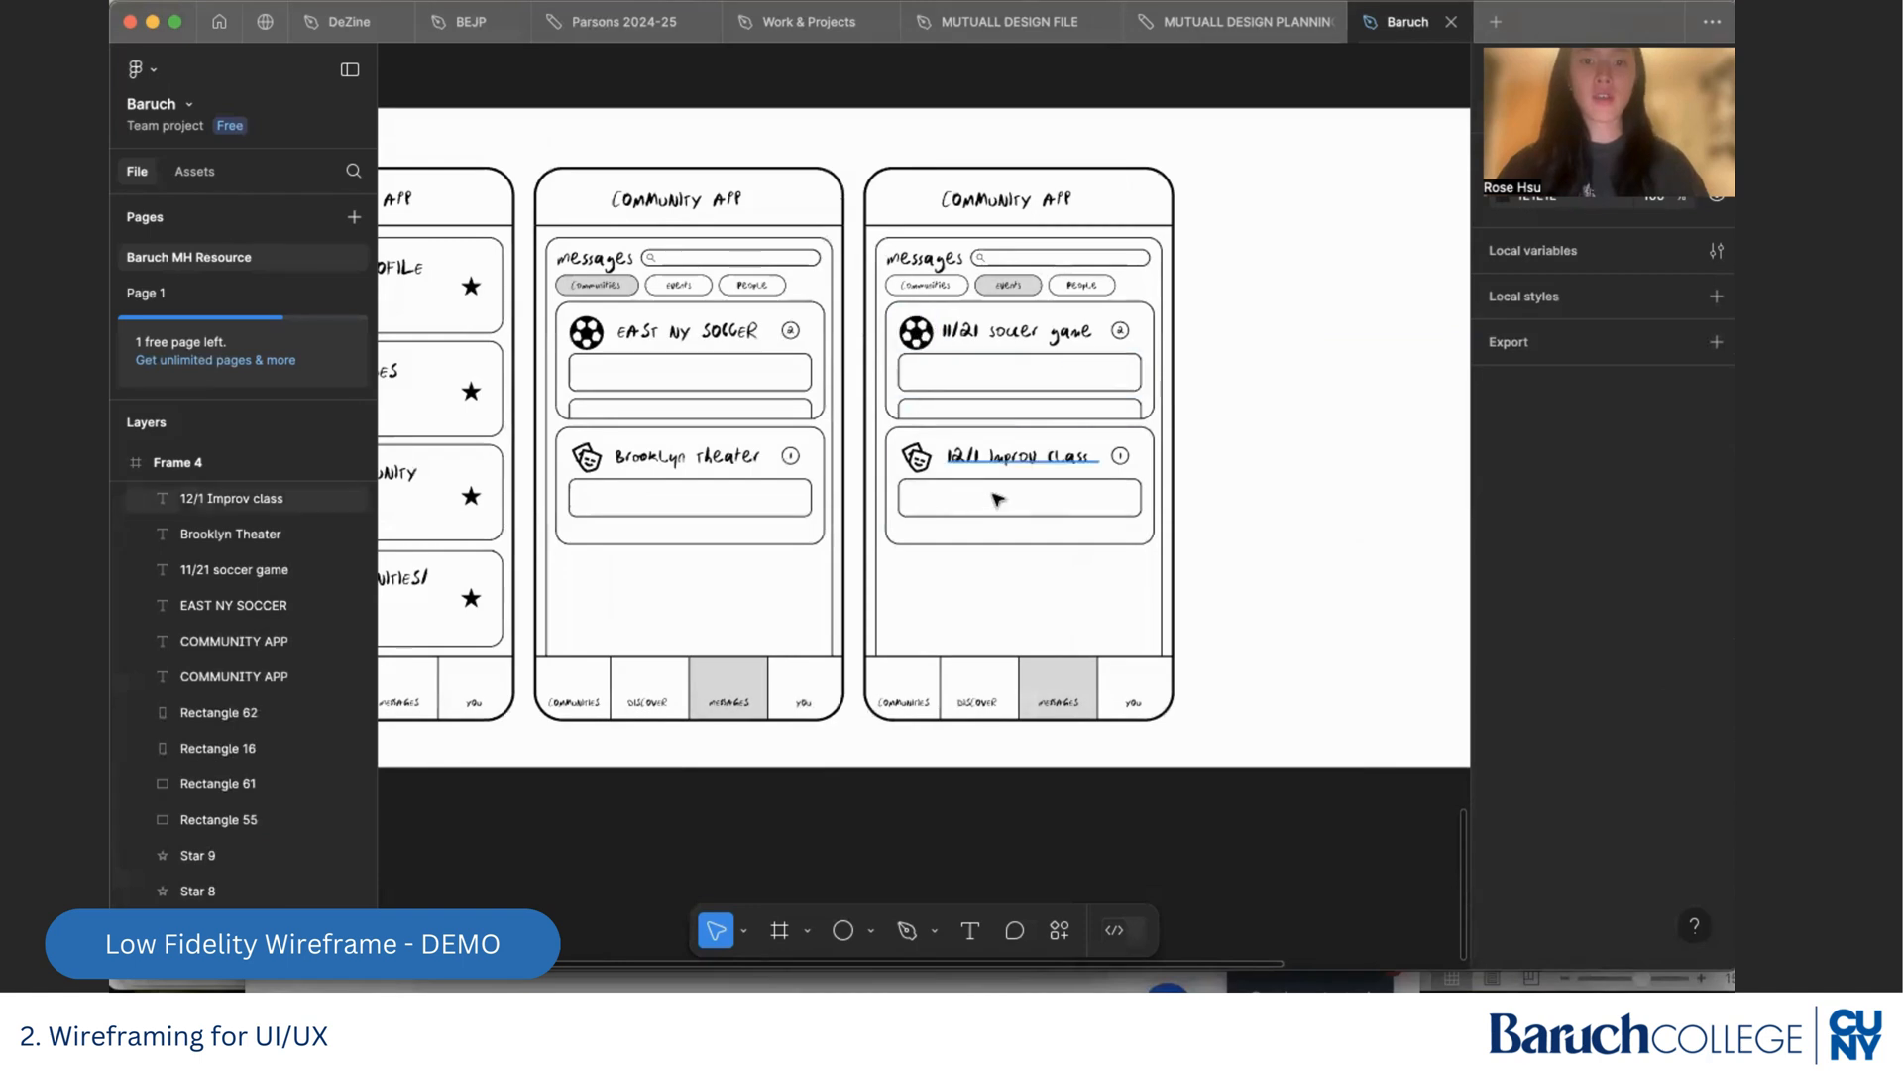
{"action": "scroll", "coordinate": [1124, 533], "scroll_direction": "right", "scroll_amount": 3}
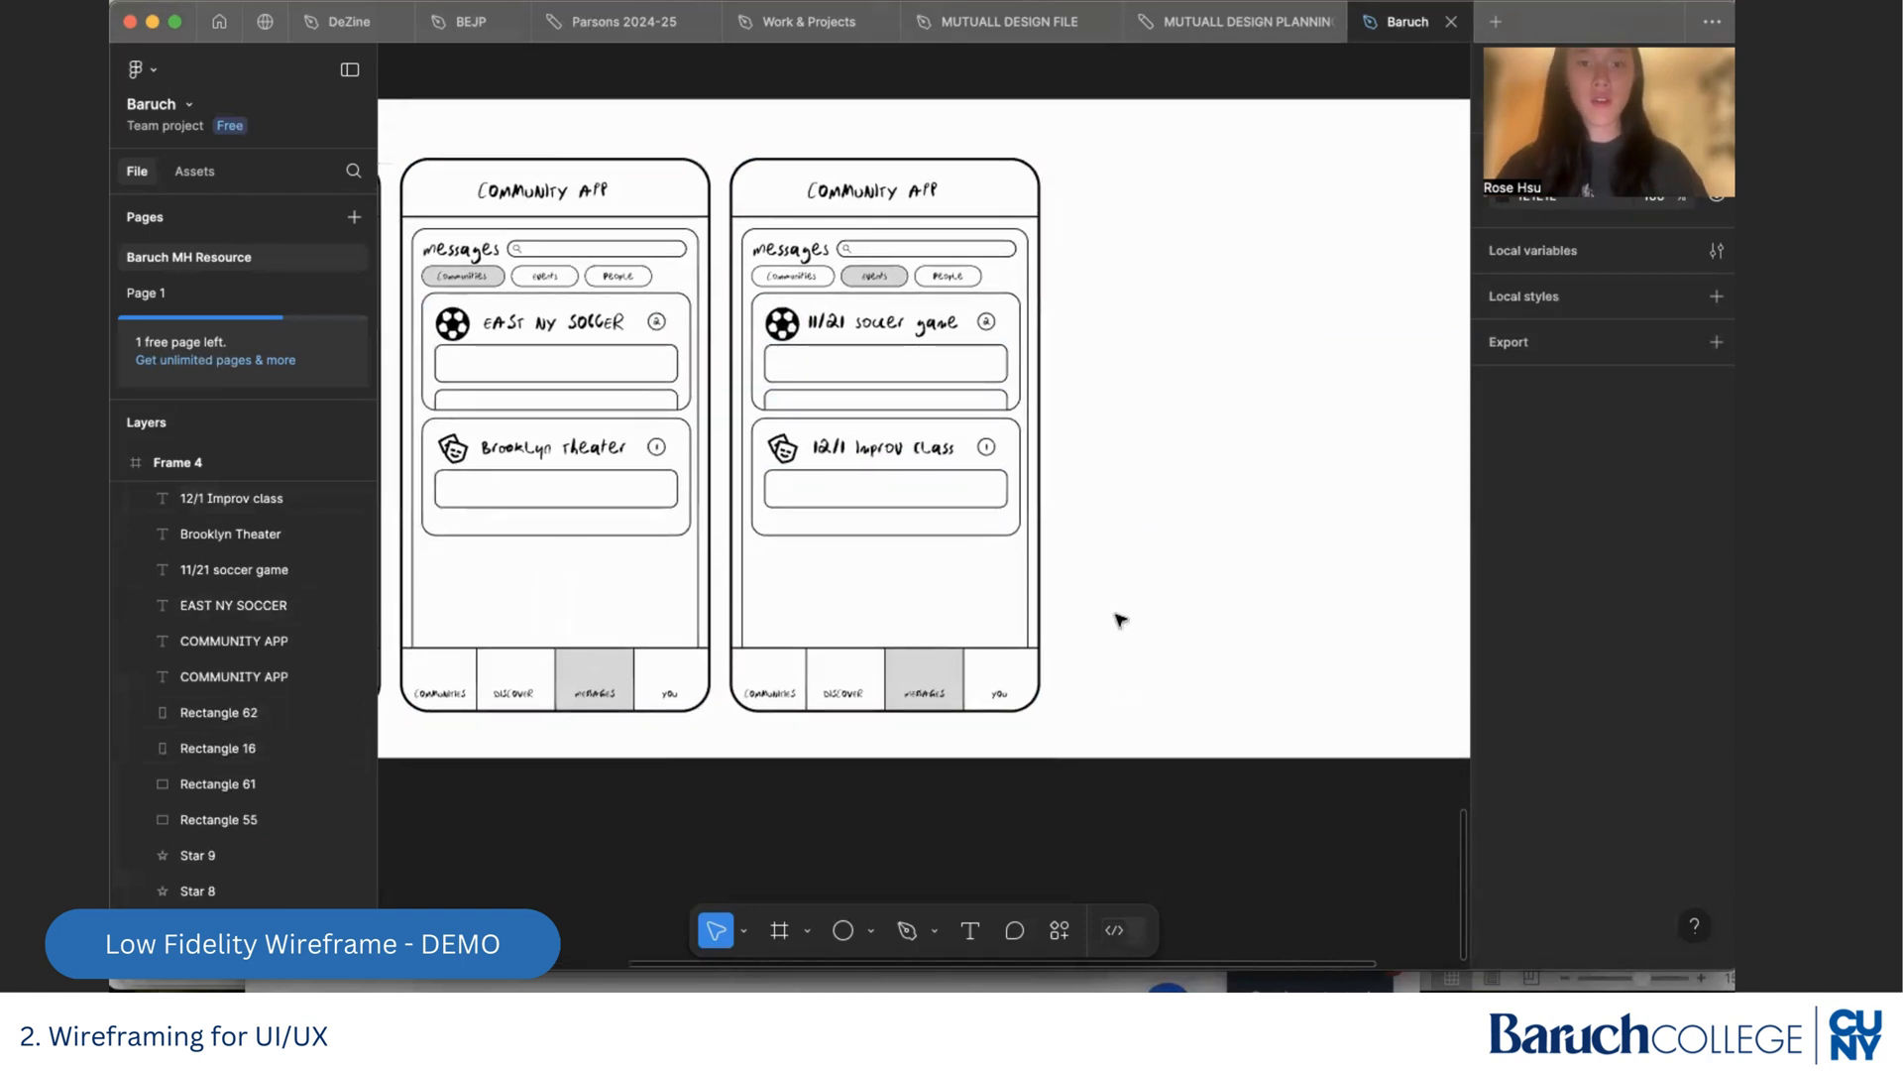
Duplicate the whole Events-filter Messages screen and place the copy beside it as the third Messages screen in Frame 4
{"action": "left_click_drag", "start_coordinate": [1070, 736], "coordinate": [722, 157]}
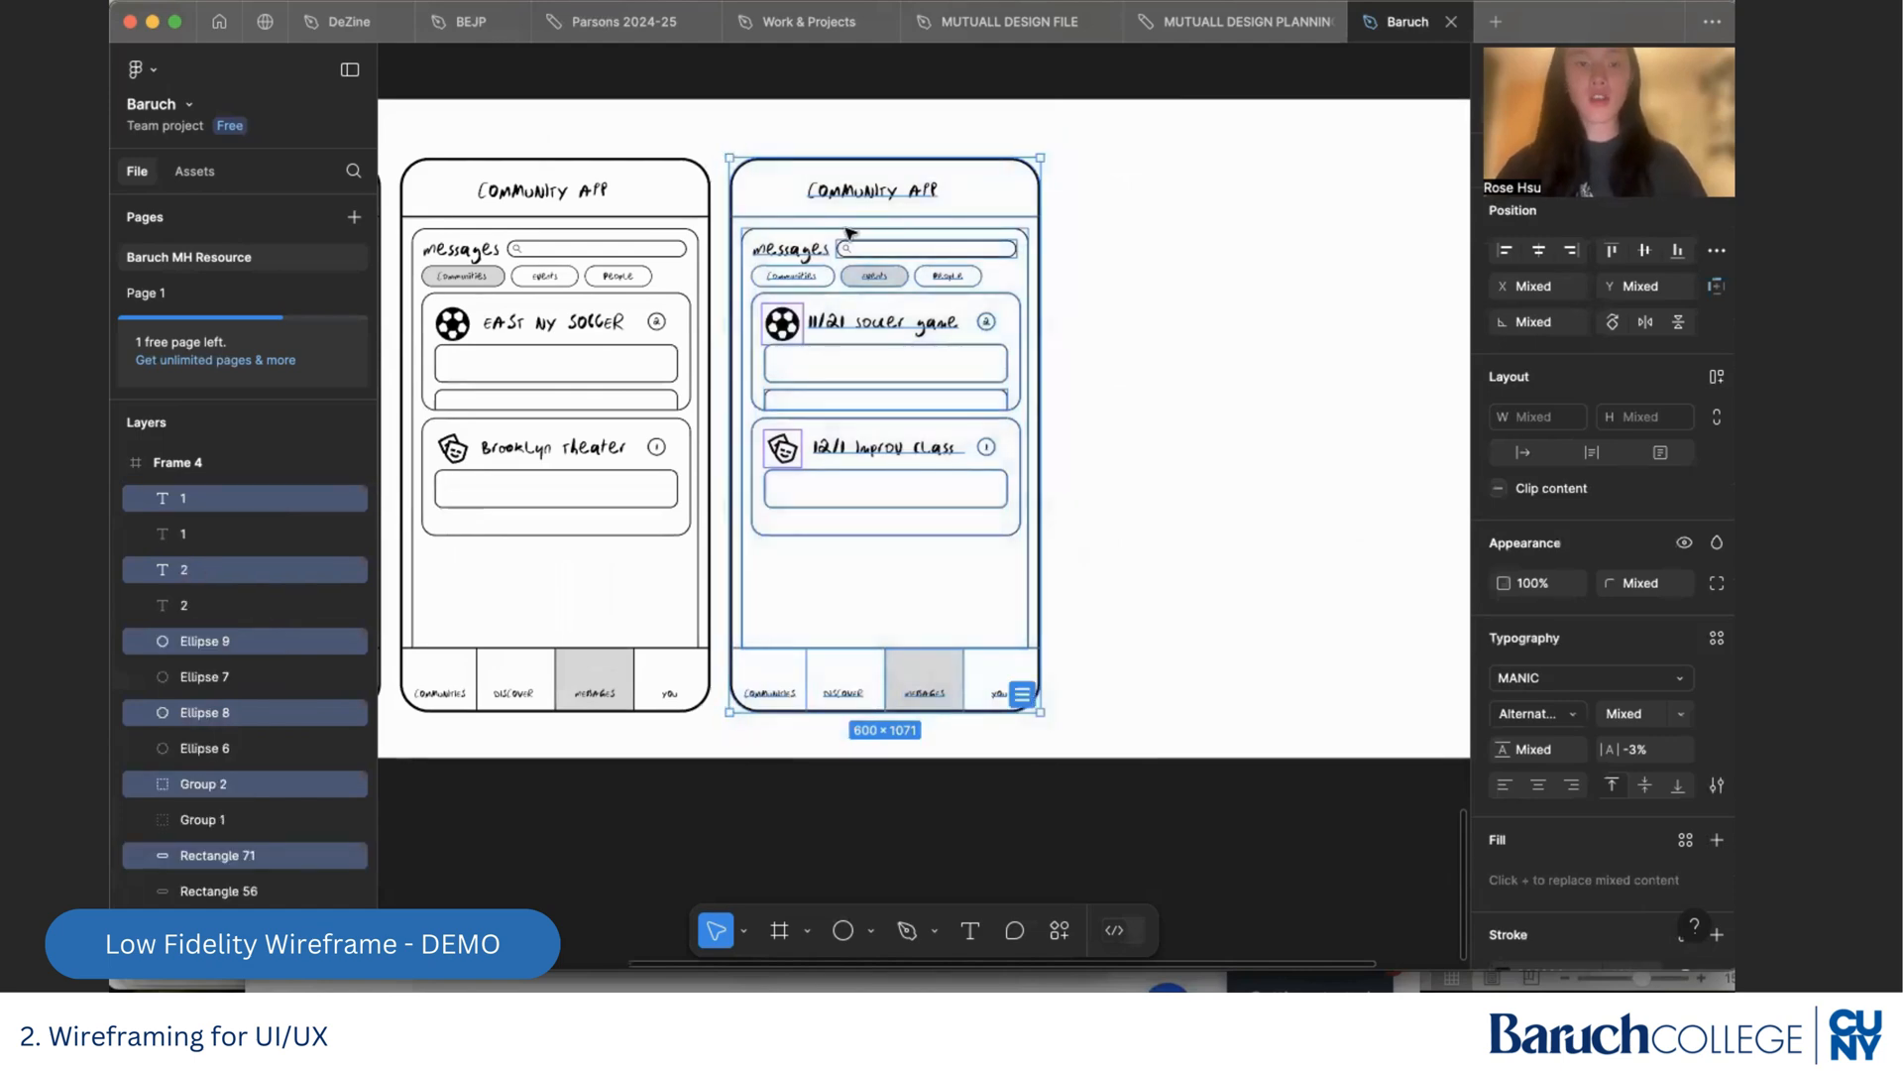
{"action": "left_click_drag", "start_coordinate": [850, 232], "coordinate": [1181, 272]}
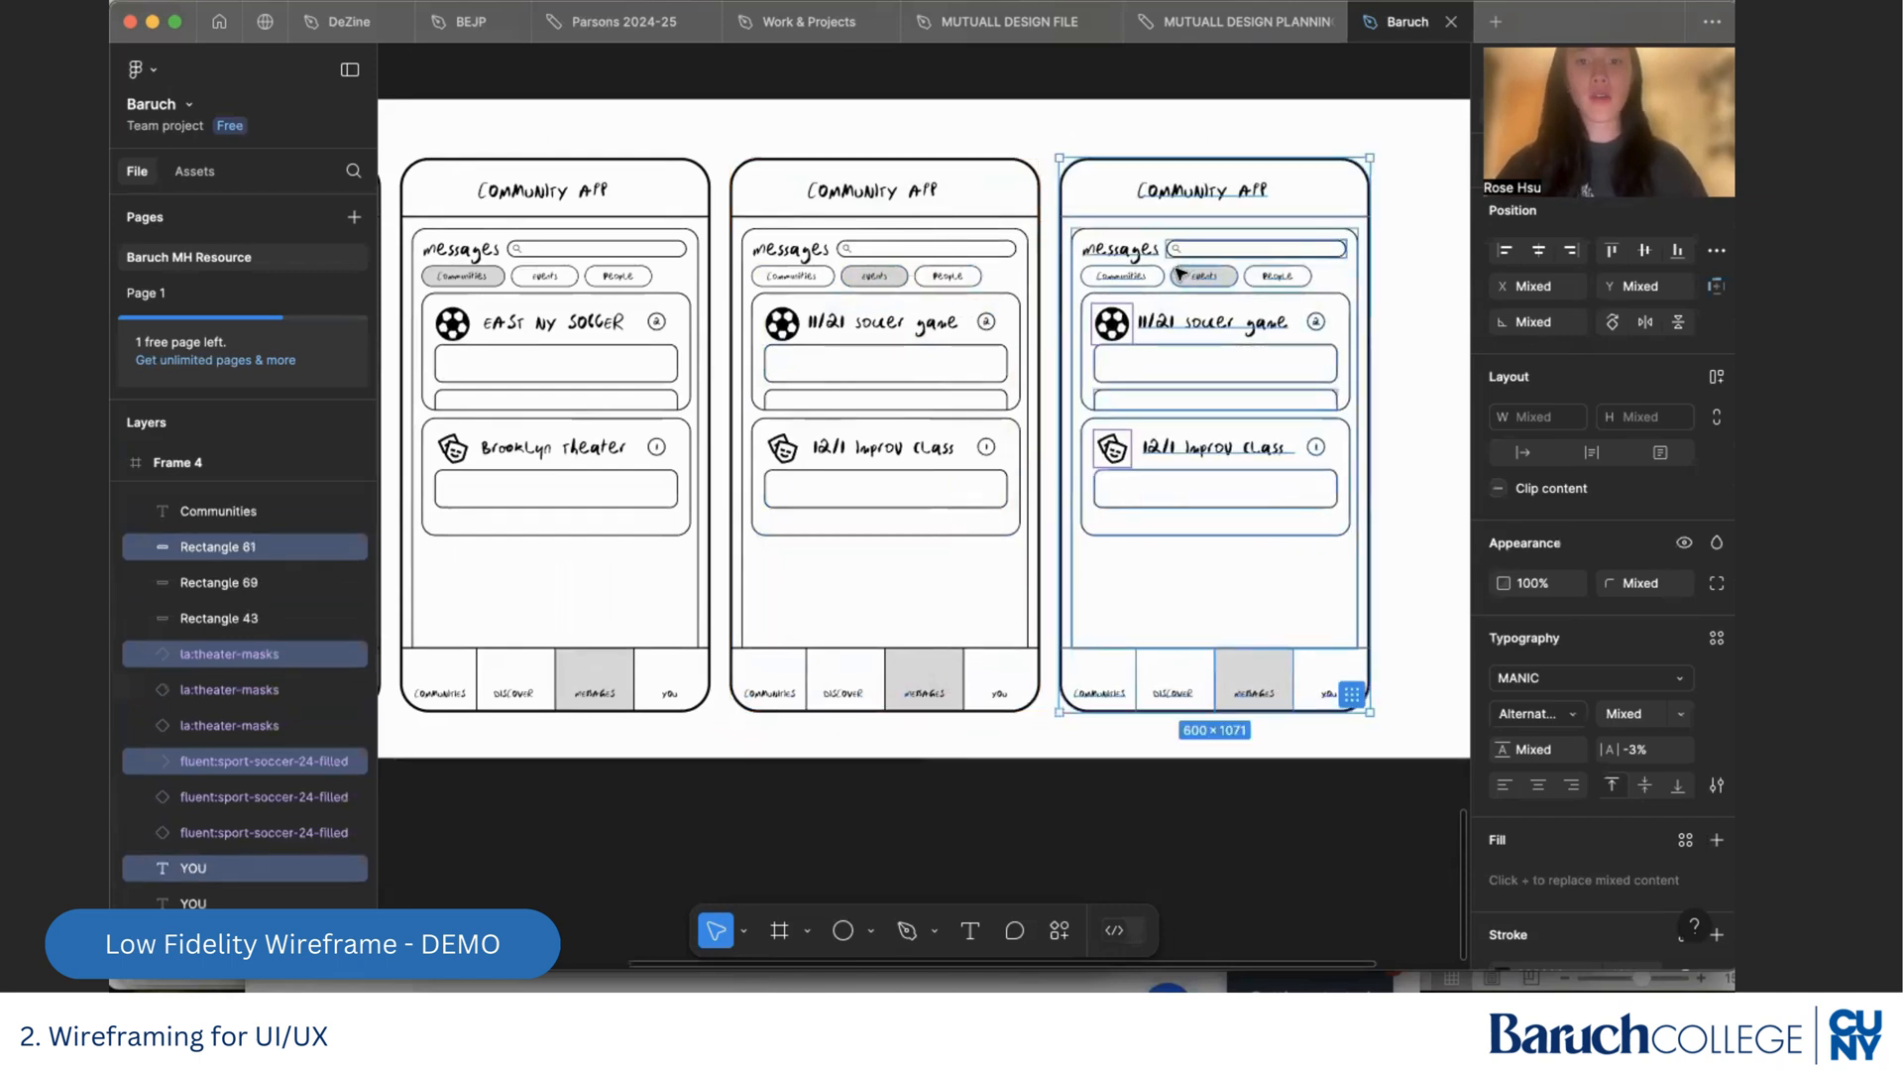
{"action": "left_click", "coordinate": [1406, 352]}
Delete the full message box and the soccer icon from the first card of the new Messages screen
{"action": "scroll", "coordinate": [1411, 357], "scroll_direction": "up", "scroll_amount": 5}
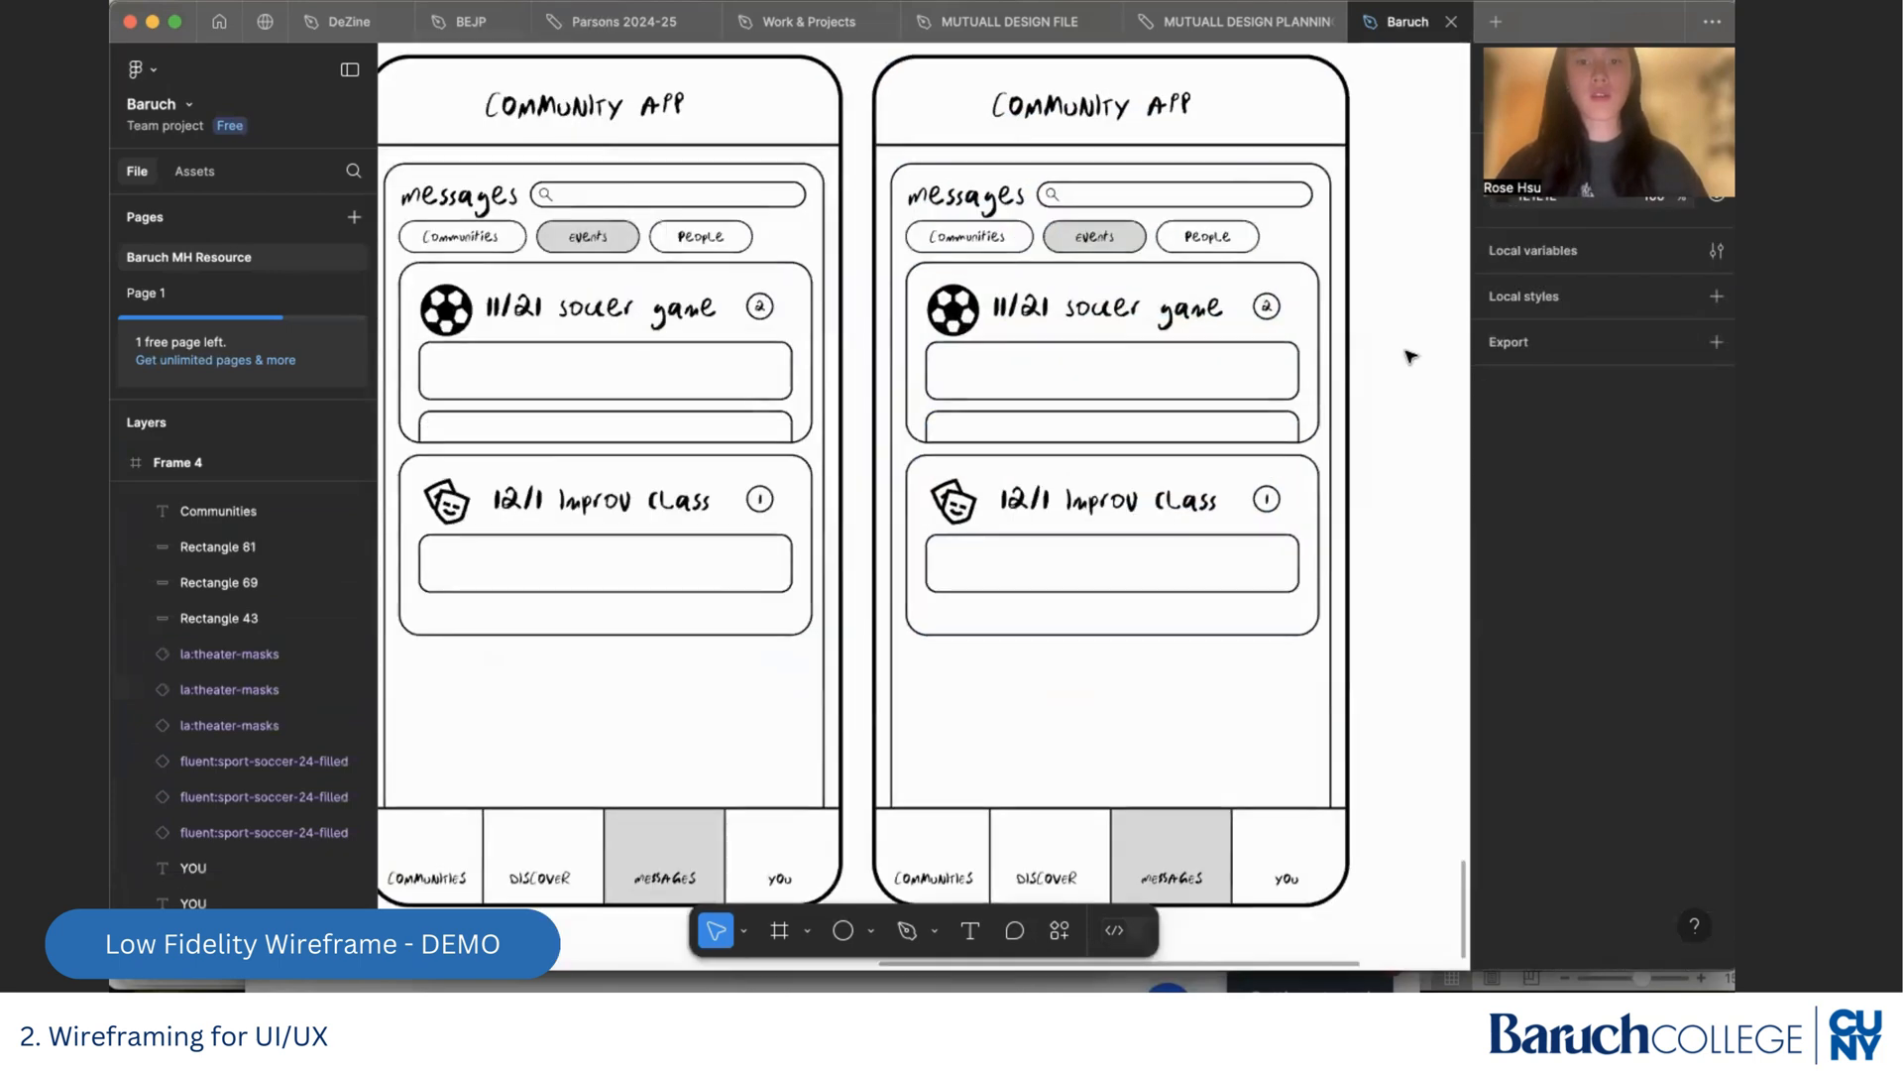
{"action": "scroll", "coordinate": [1412, 357], "scroll_direction": "down", "scroll_amount": 1}
{"action": "scroll", "coordinate": [1412, 356], "scroll_direction": "down", "scroll_amount": 1}
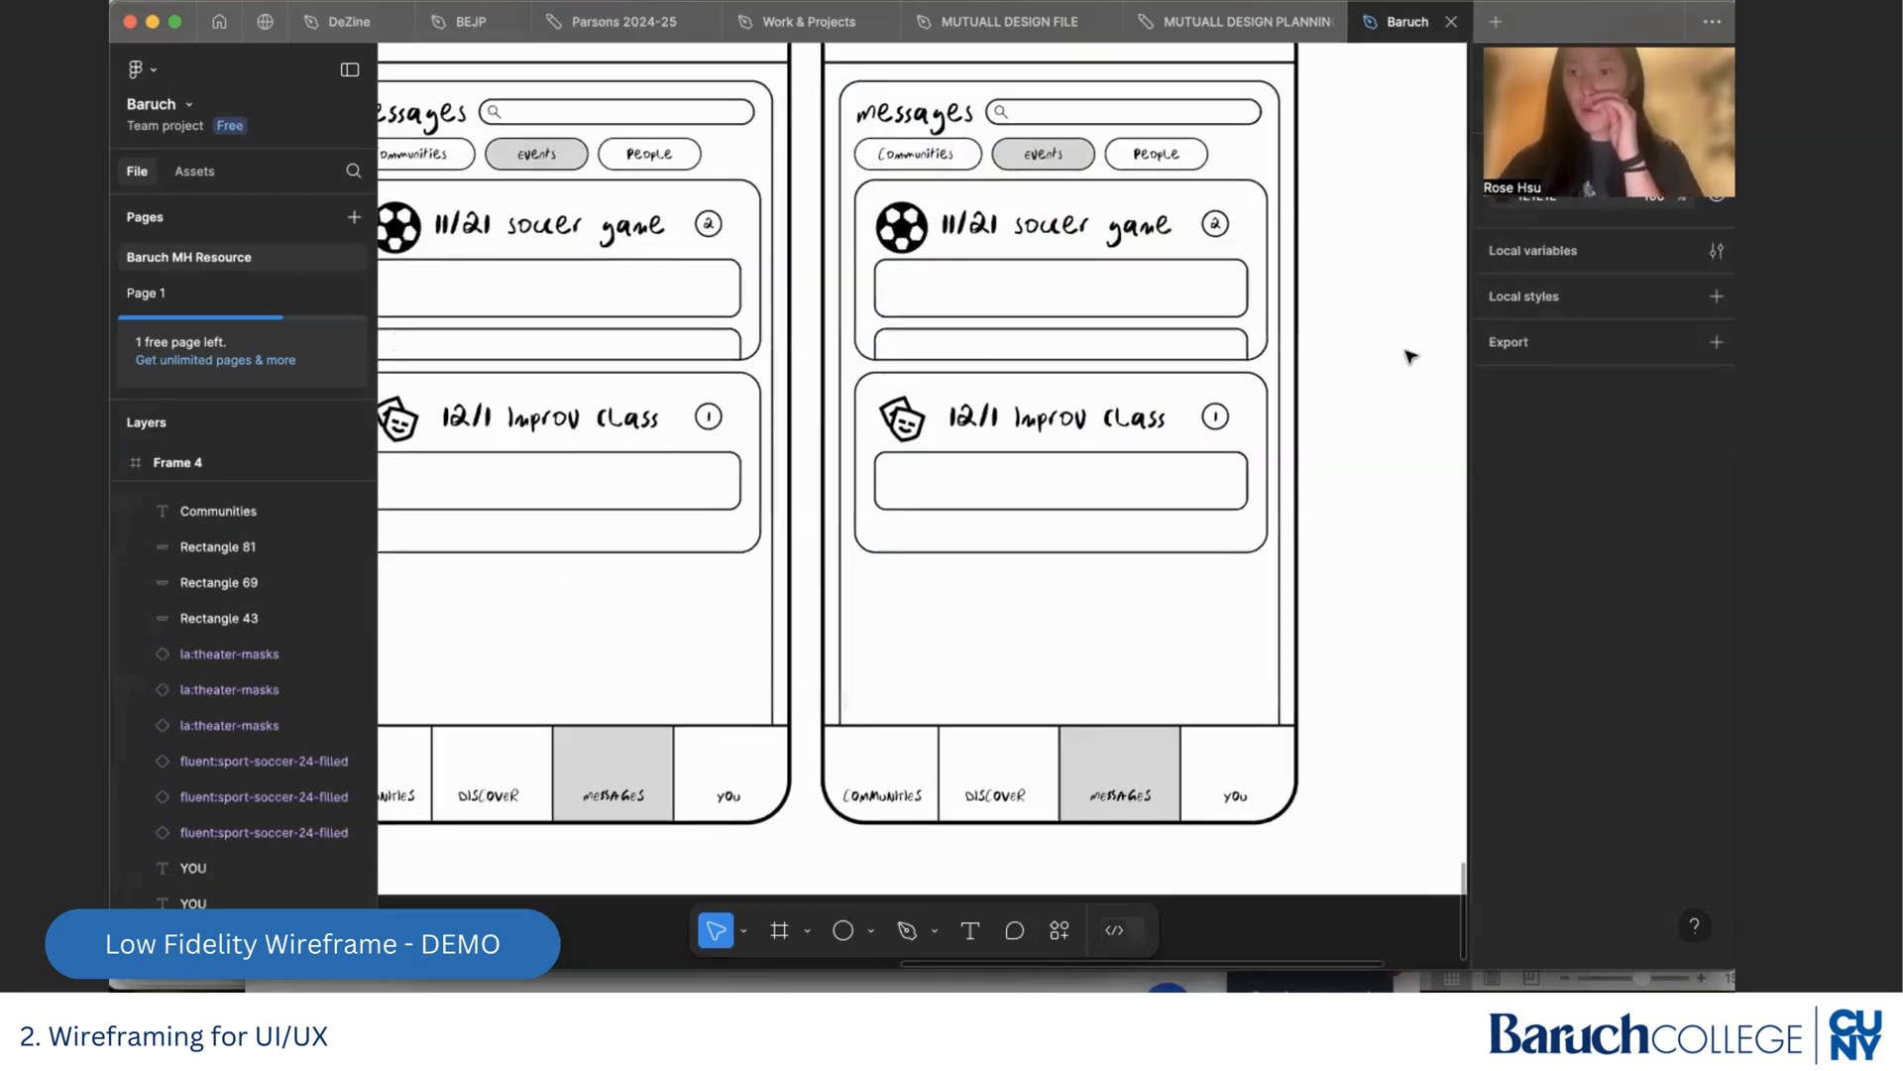
{"action": "scroll", "coordinate": [1412, 357], "scroll_direction": "left", "scroll_amount": 5}
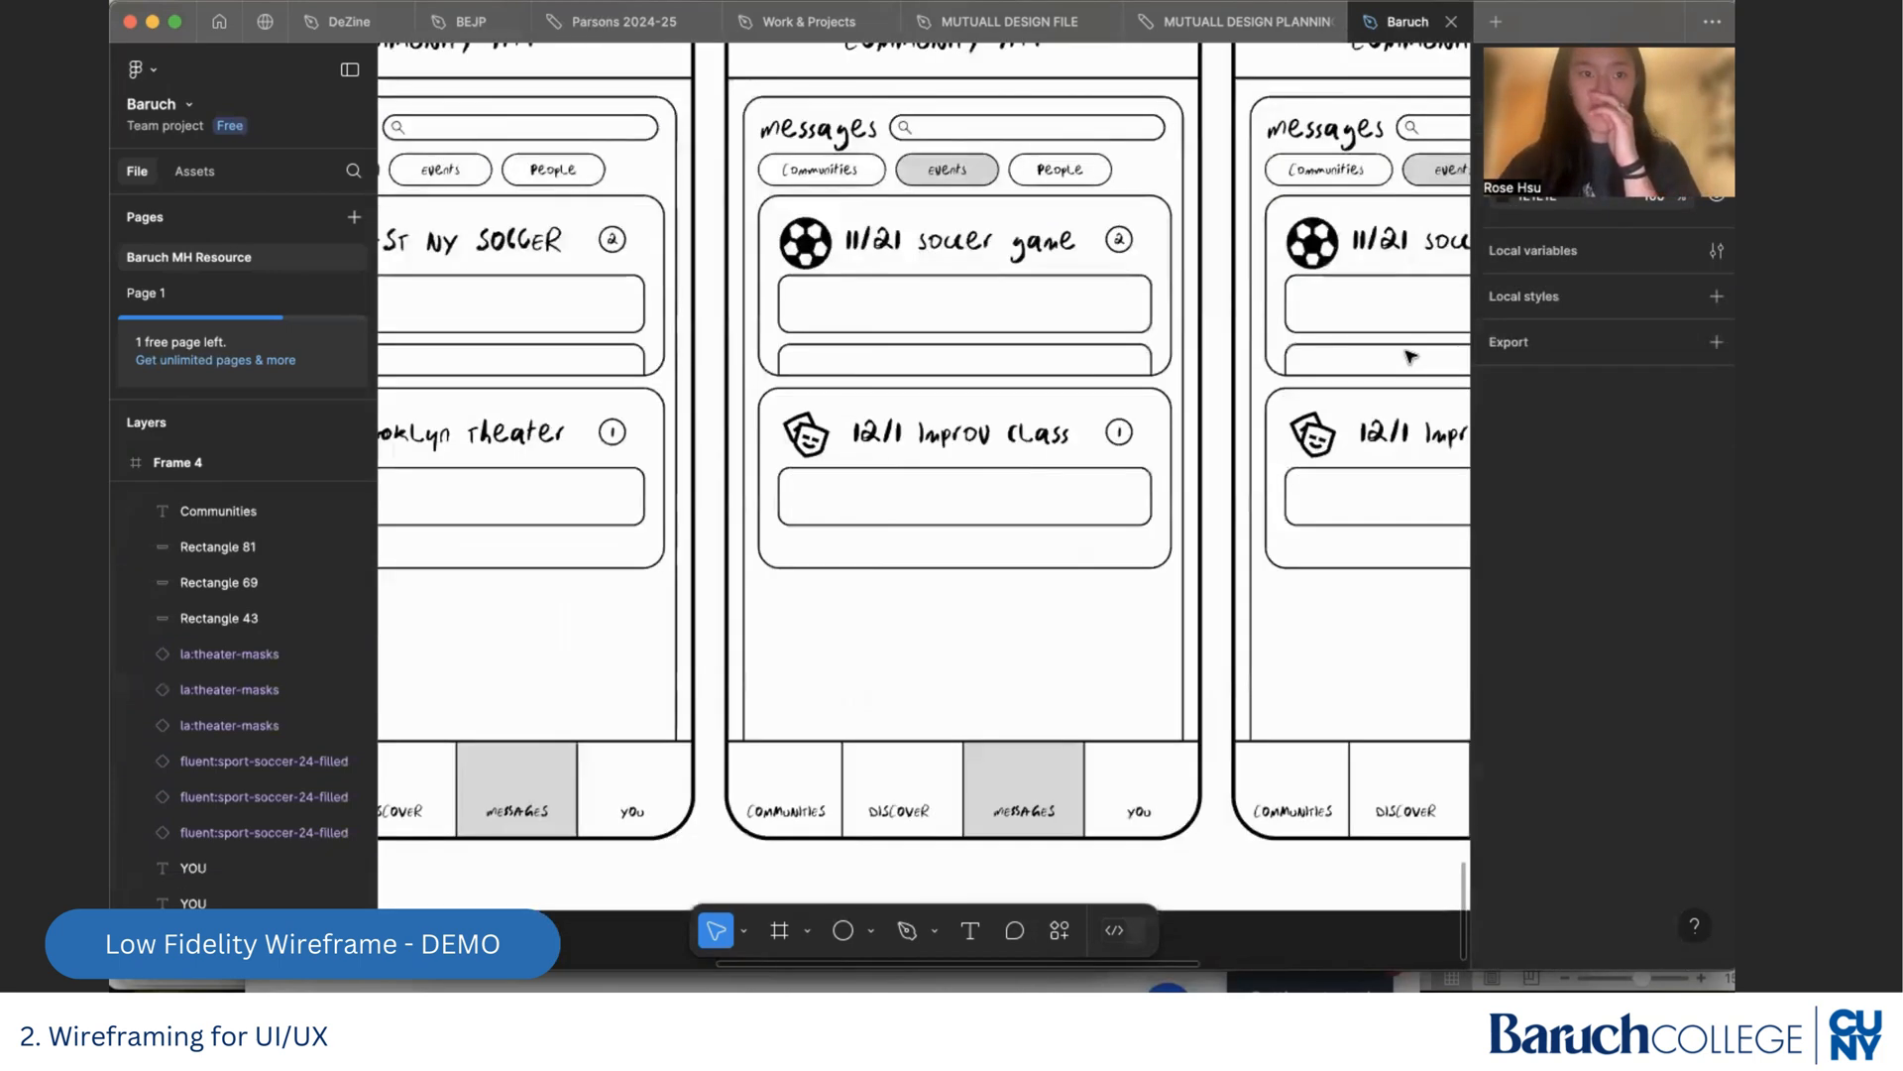
{"action": "scroll", "coordinate": [1412, 357], "scroll_direction": "left", "scroll_amount": 1}
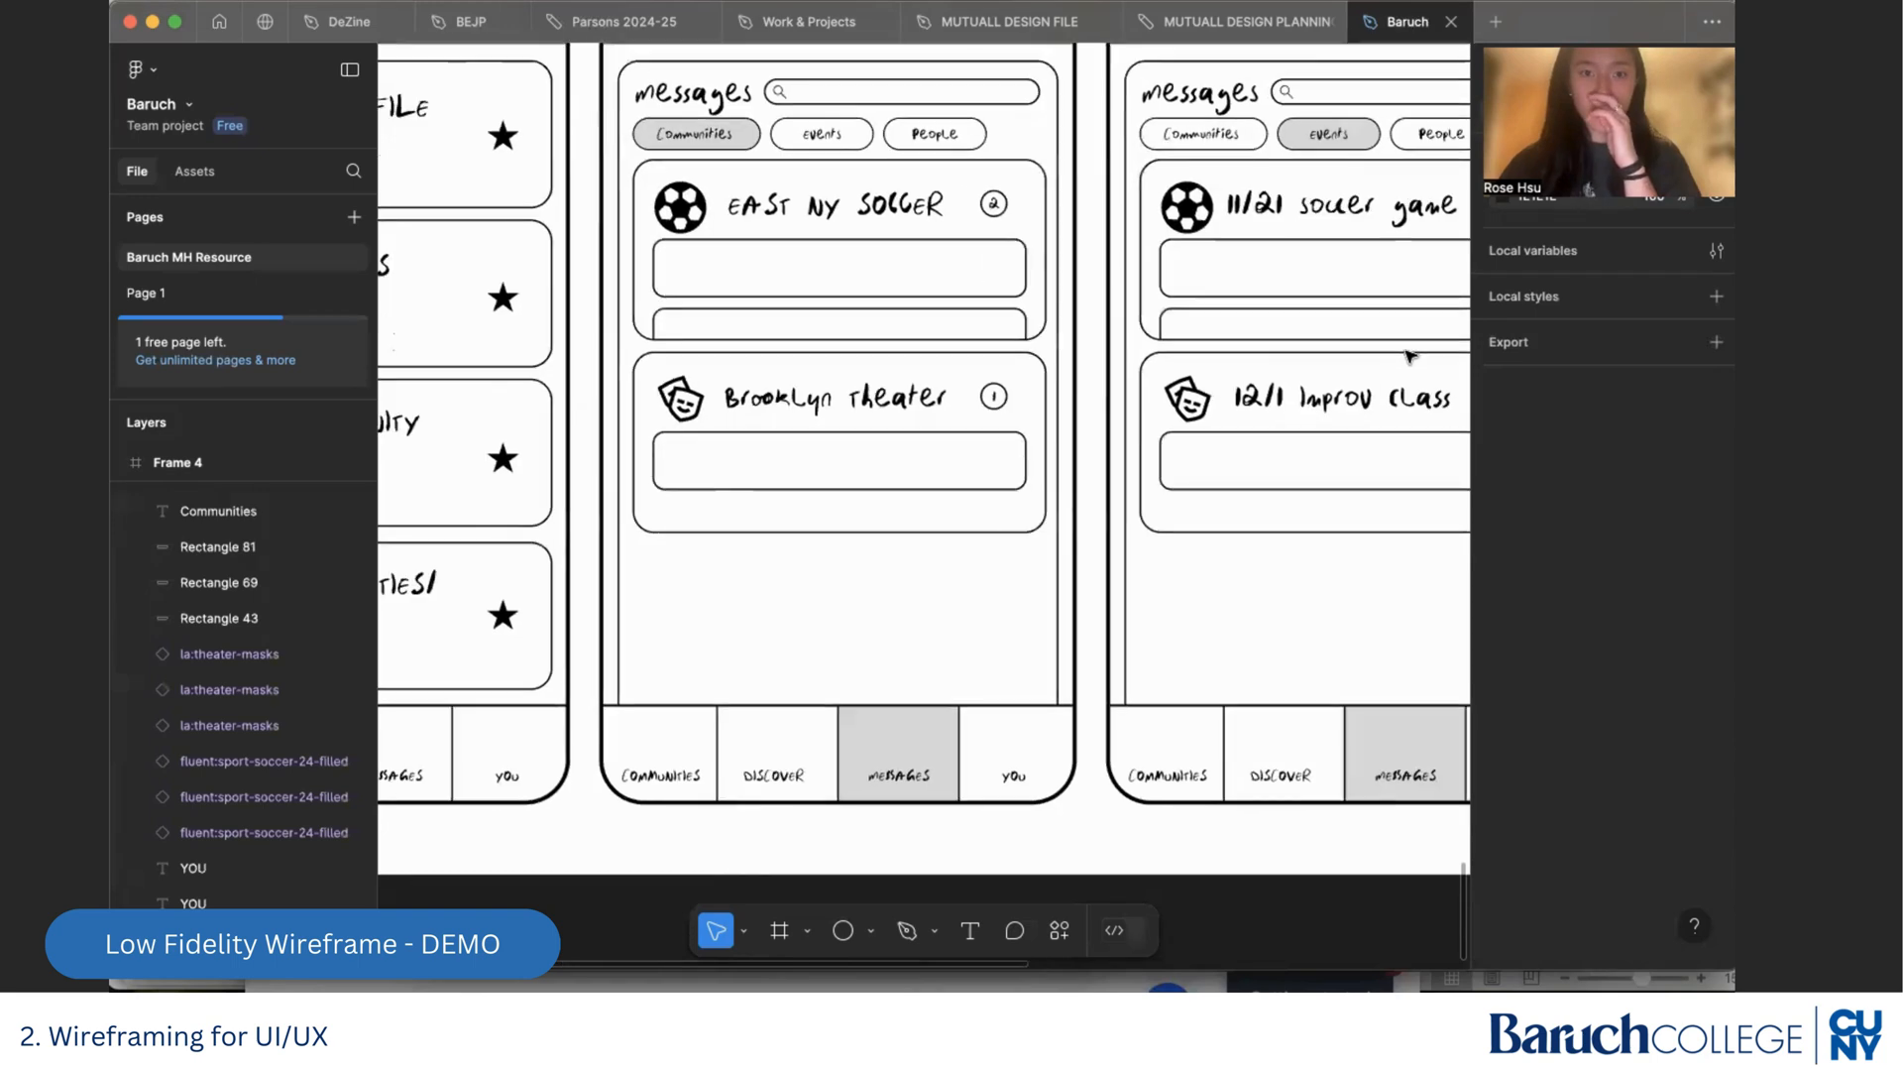
{"action": "scroll", "coordinate": [1412, 357], "scroll_direction": "right", "scroll_amount": 10}
{"action": "scroll", "coordinate": [1412, 357], "scroll_direction": "up", "scroll_amount": 2}
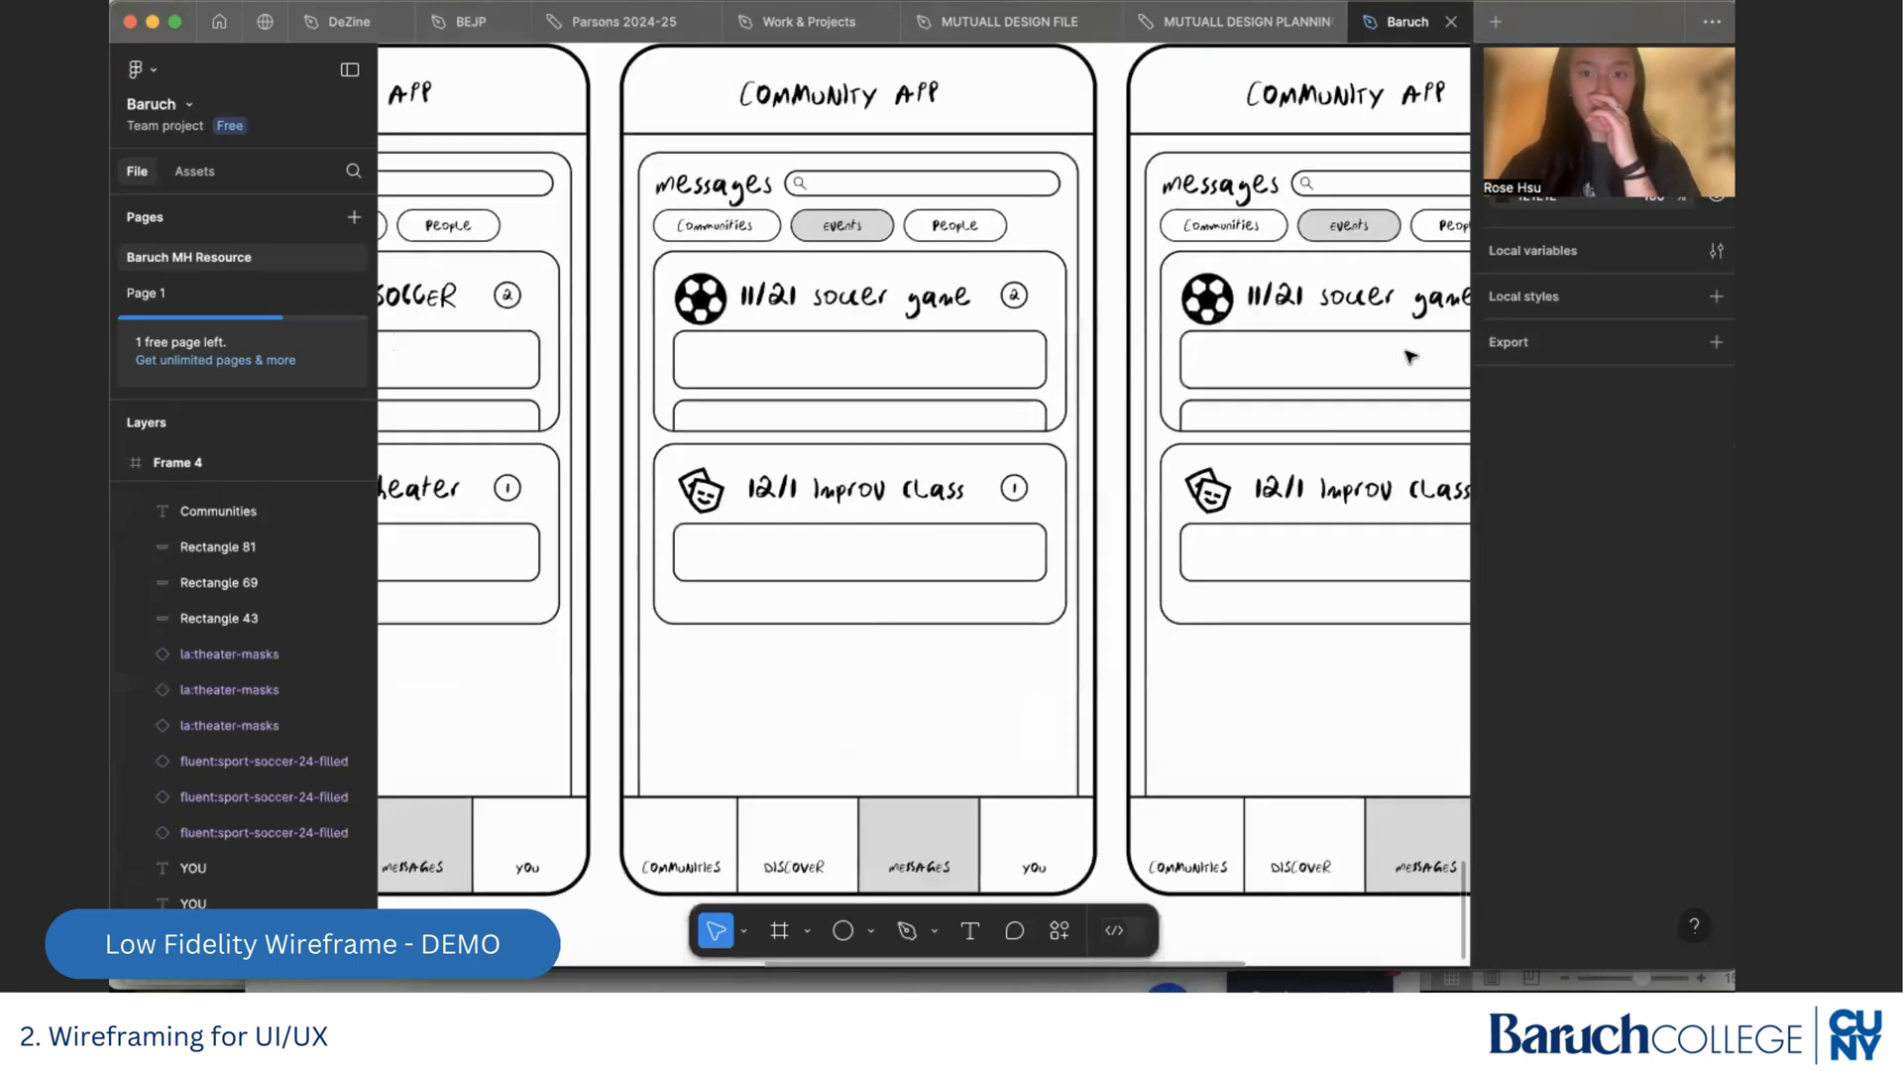
{"action": "scroll", "coordinate": [1412, 357], "scroll_direction": "right", "scroll_amount": 7}
{"action": "scroll", "coordinate": [1412, 357], "scroll_direction": "up", "scroll_amount": 1}
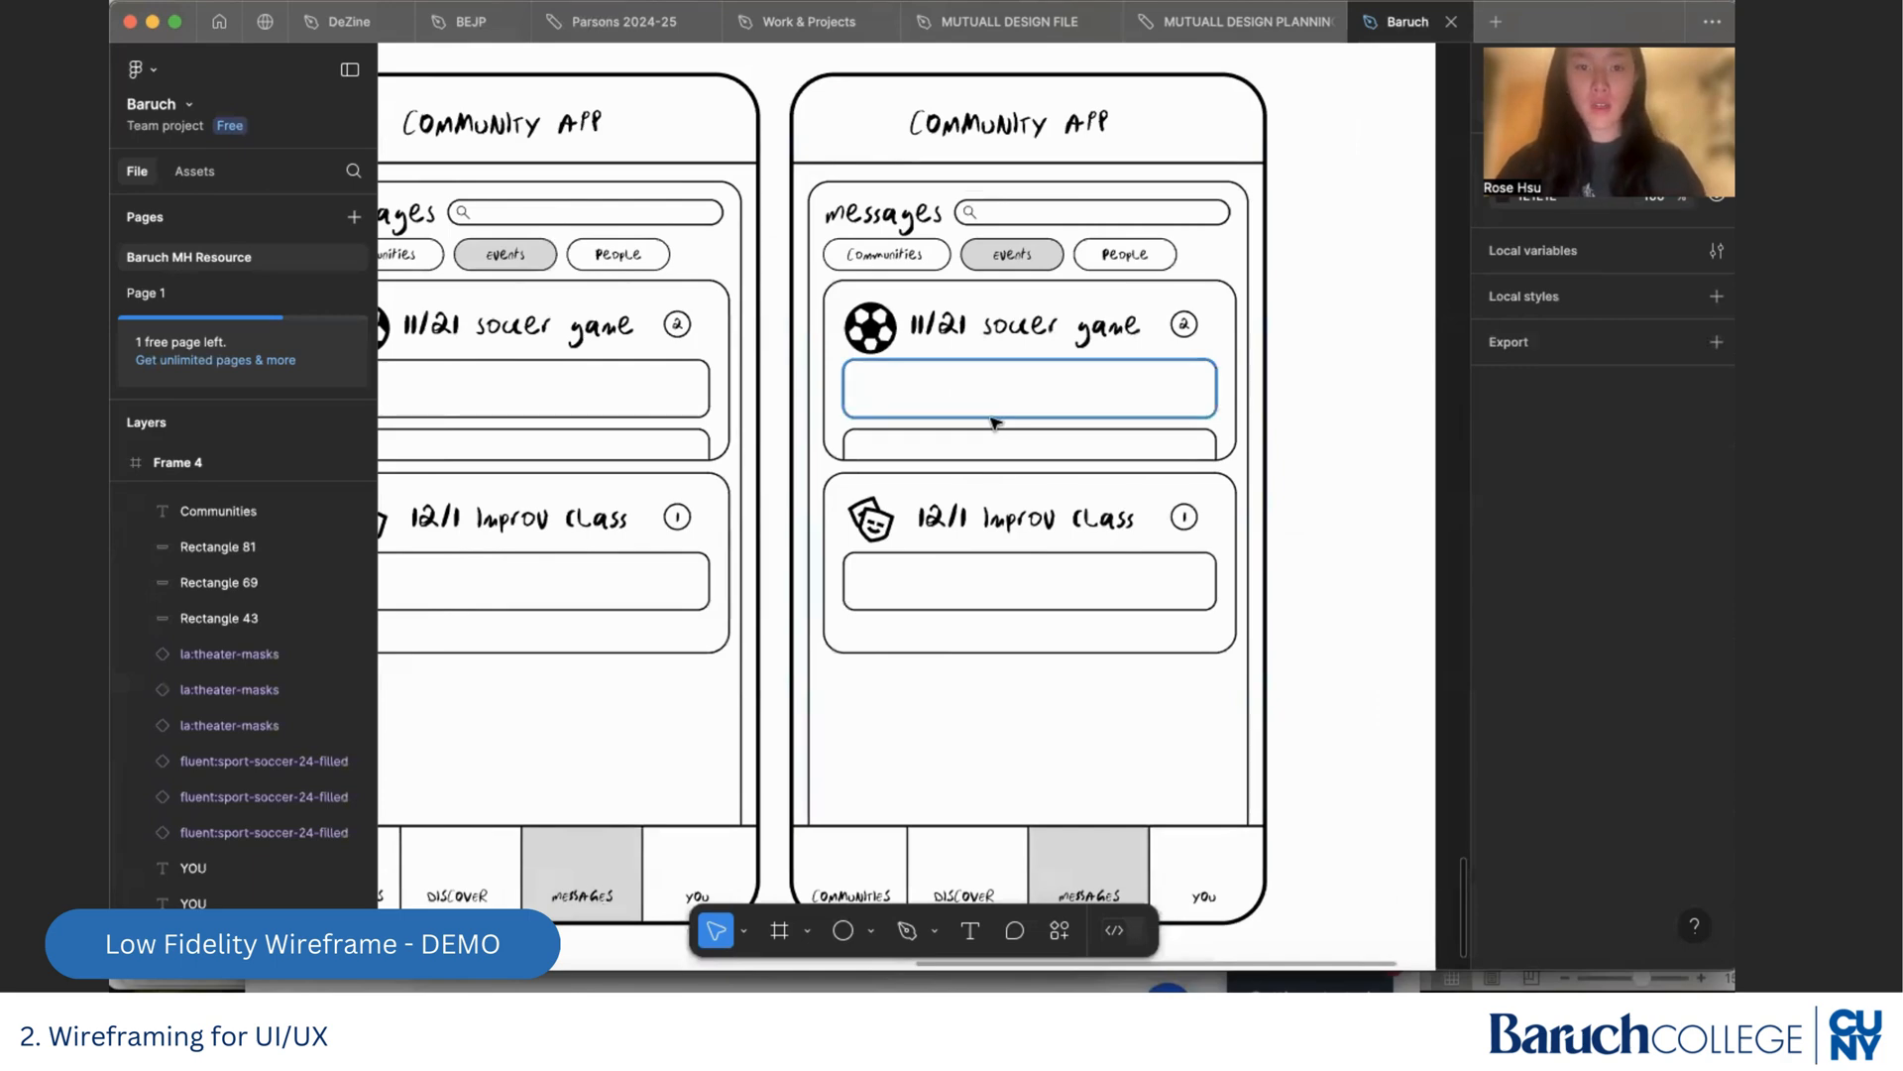
{"action": "left_click", "coordinate": [993, 420]}
{"action": "key", "text": "Delete"}
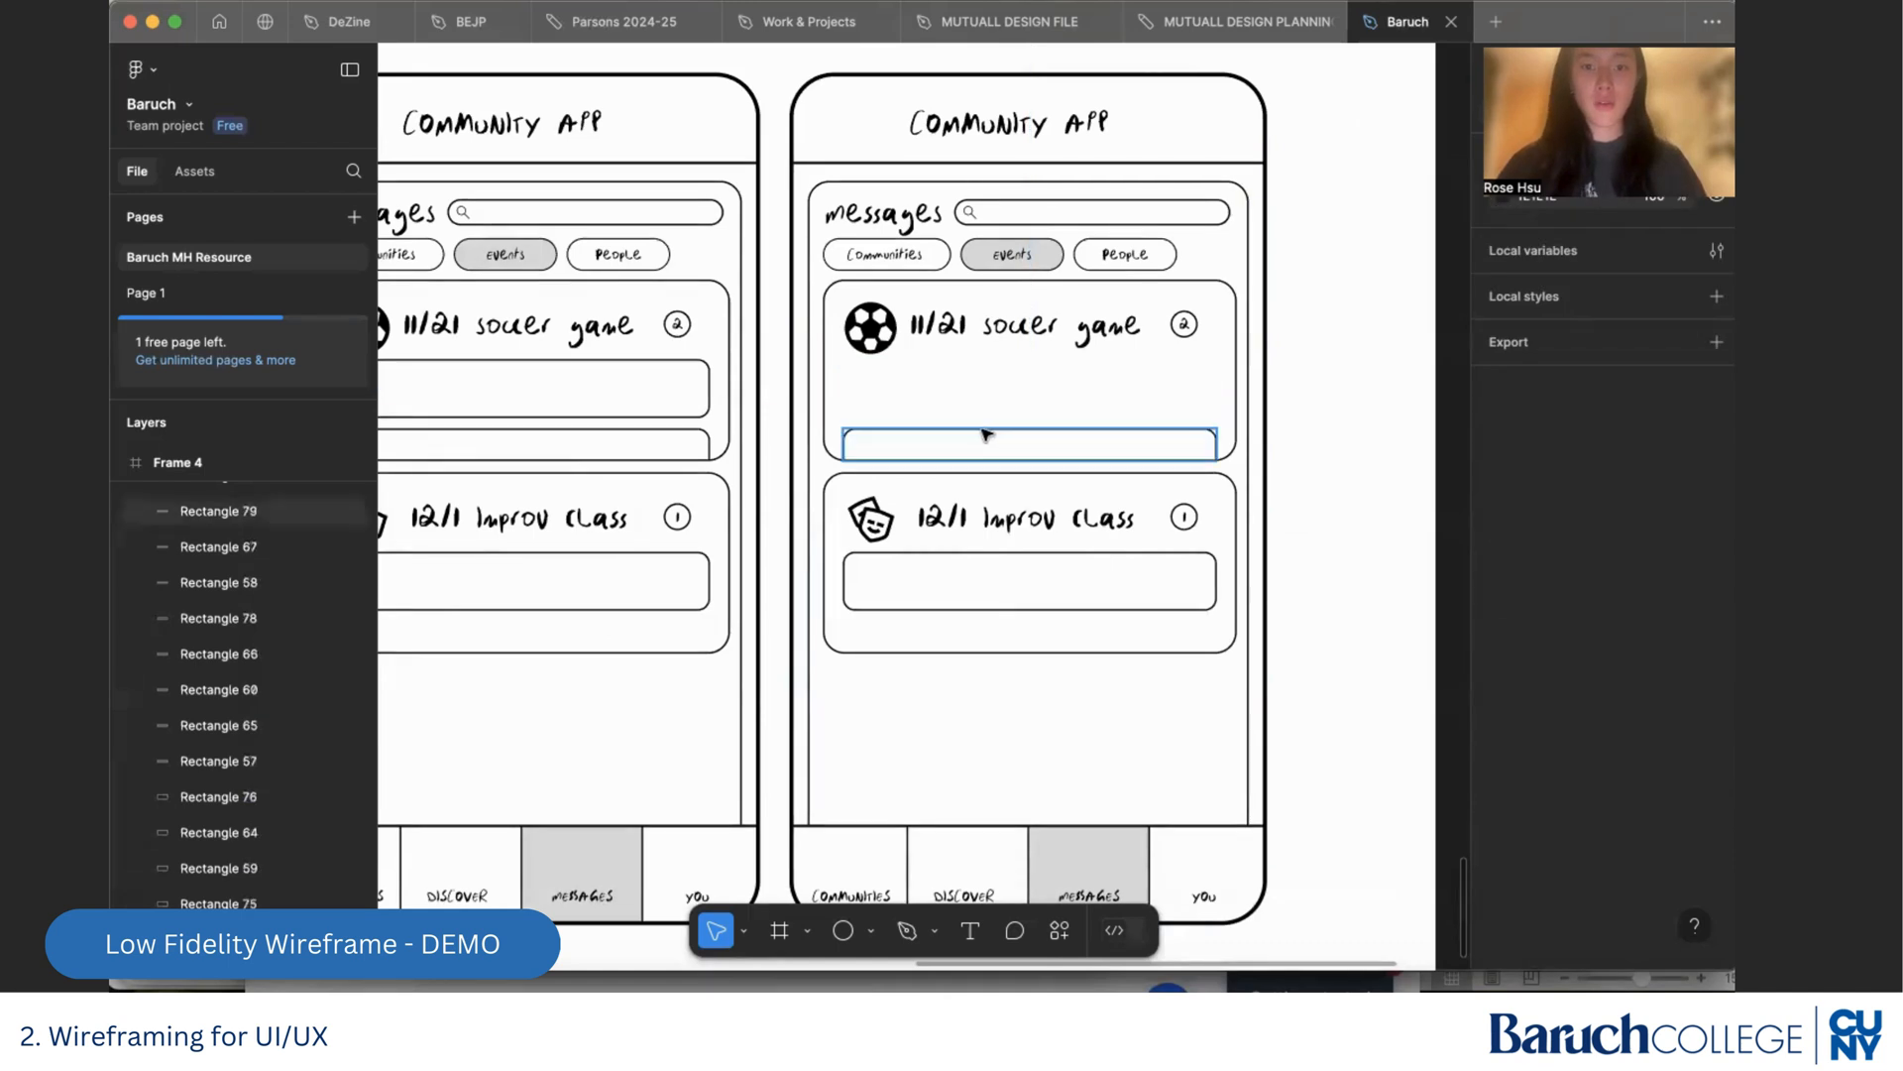
{"action": "left_click", "coordinate": [881, 345]}
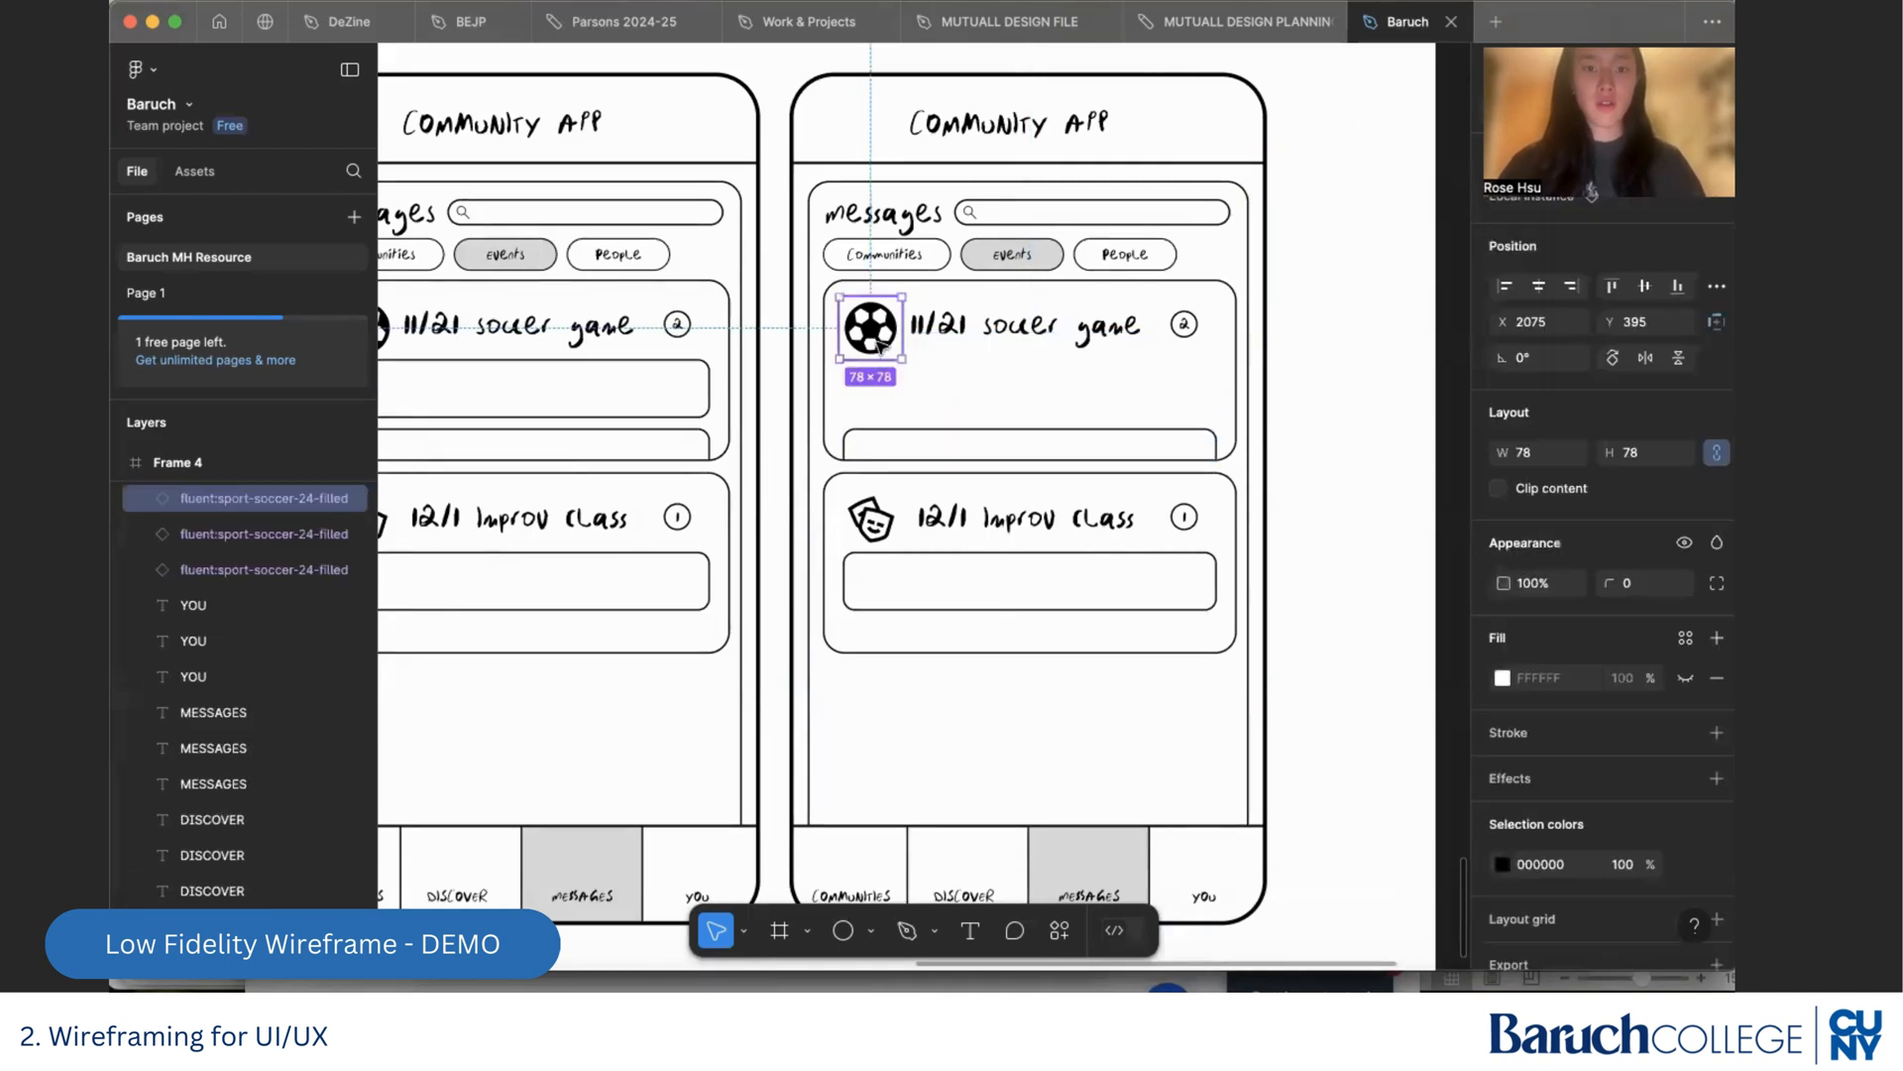
{"action": "key", "text": "Delete"}
Draw an avatar circle where the soccer icon was, with no fill and a black inside stroke of 2, and enlarge it slightly
{"action": "left_click", "coordinate": [843, 929]}
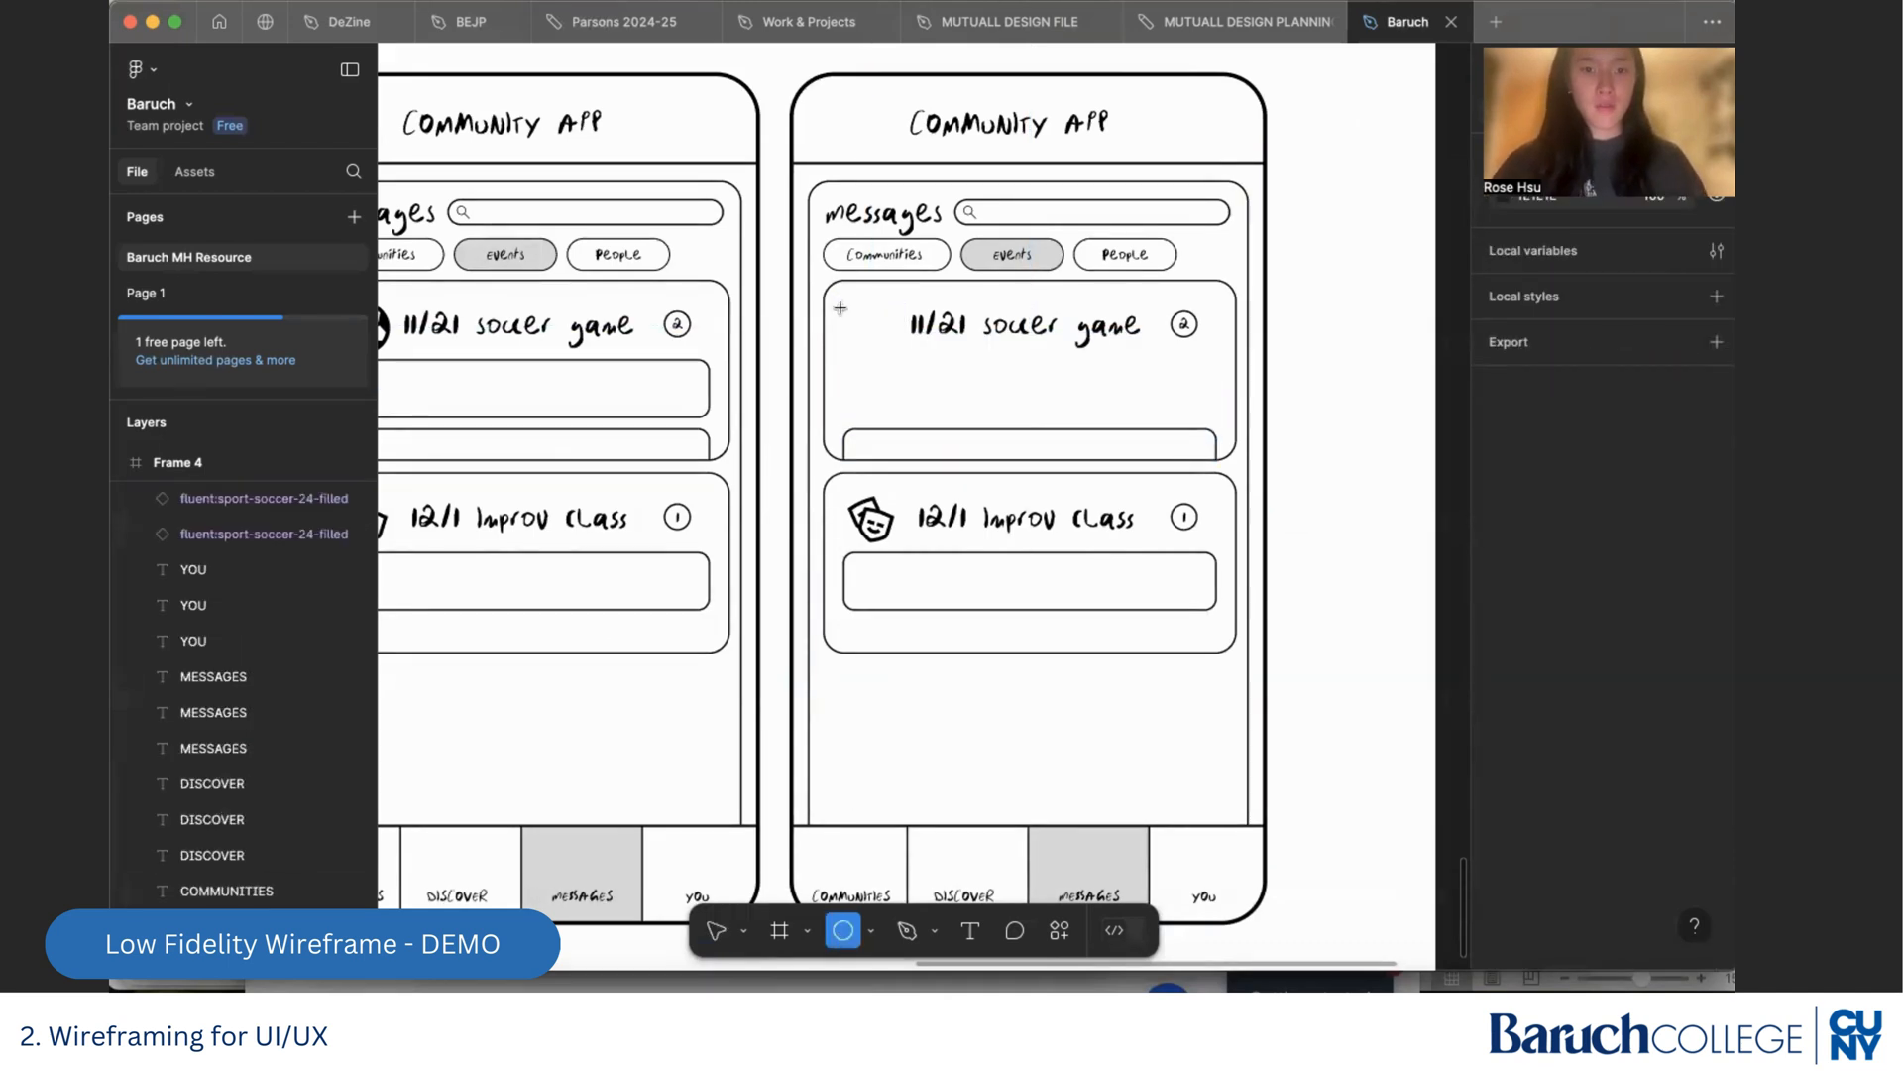
{"action": "left_click_drag", "start_coordinate": [856, 302], "coordinate": [908, 354]}
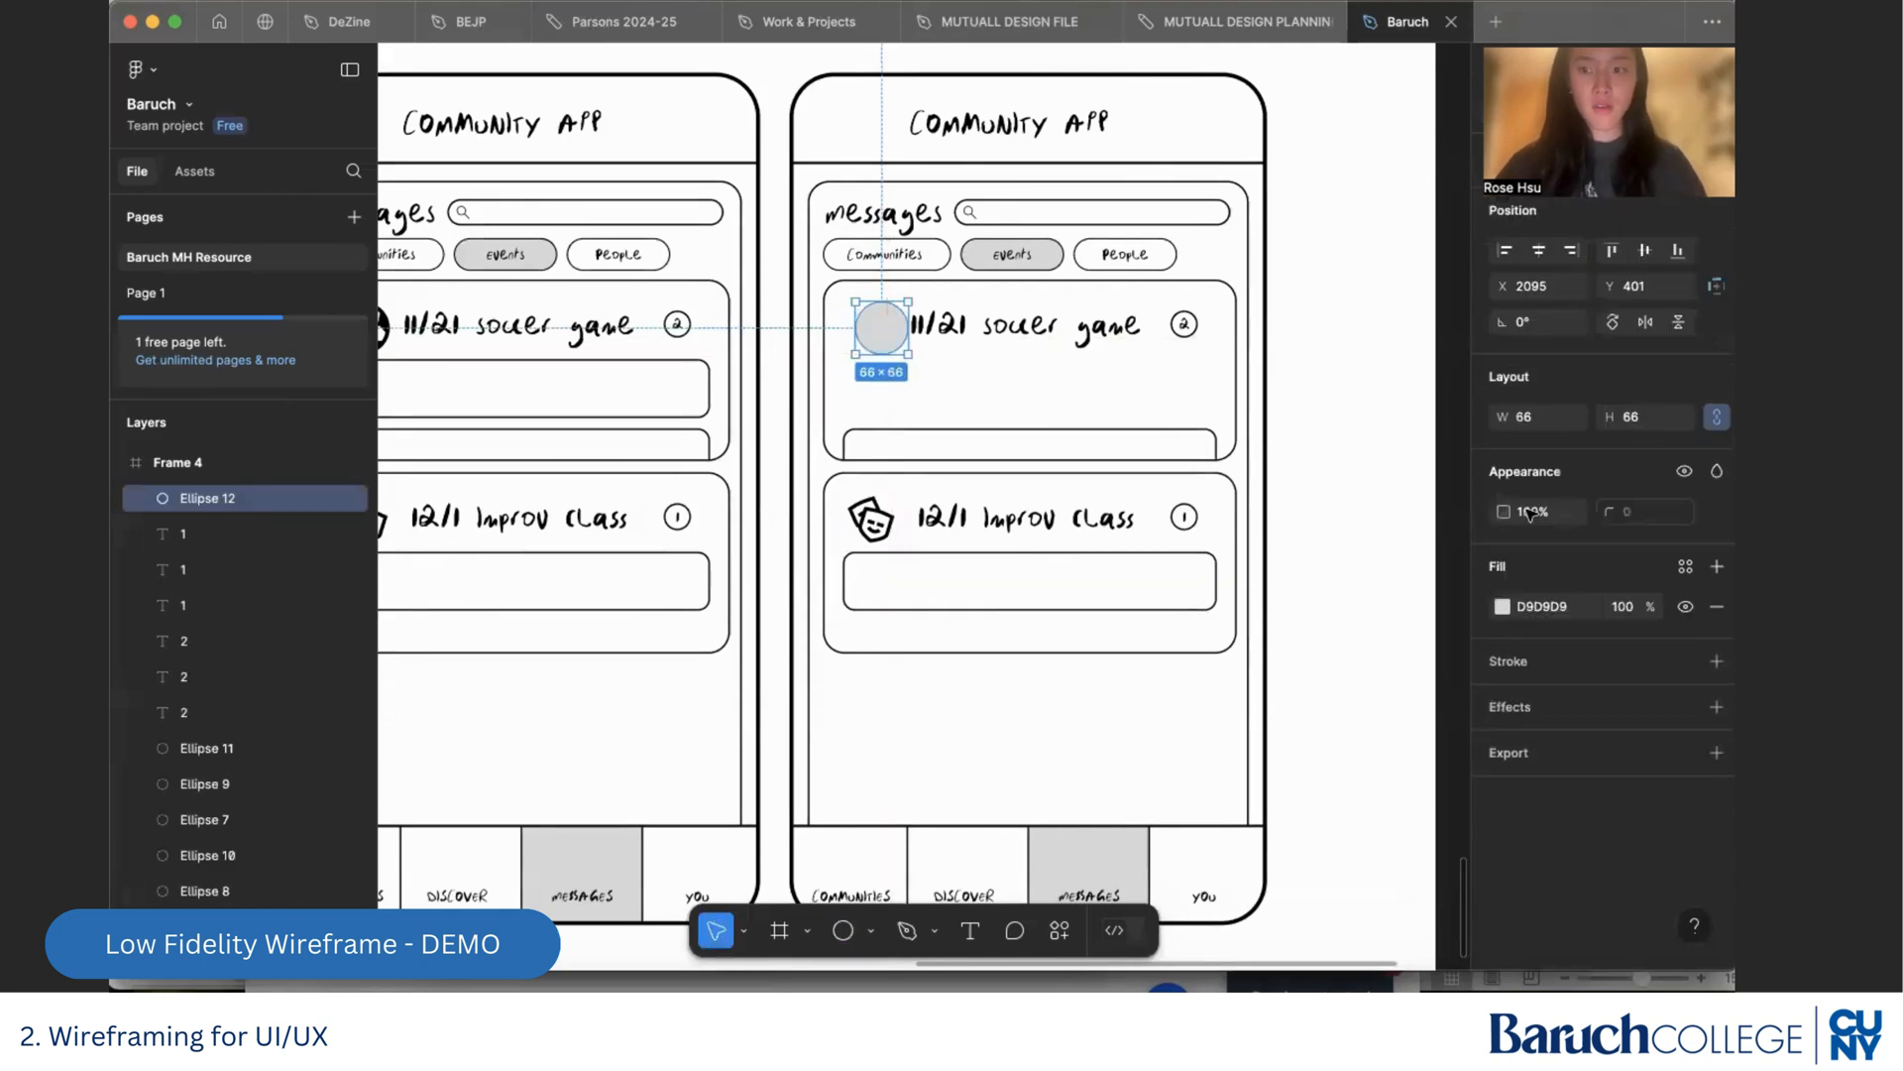
{"action": "left_click", "coordinate": [1717, 662]}
{"action": "left_click", "coordinate": [1717, 605]}
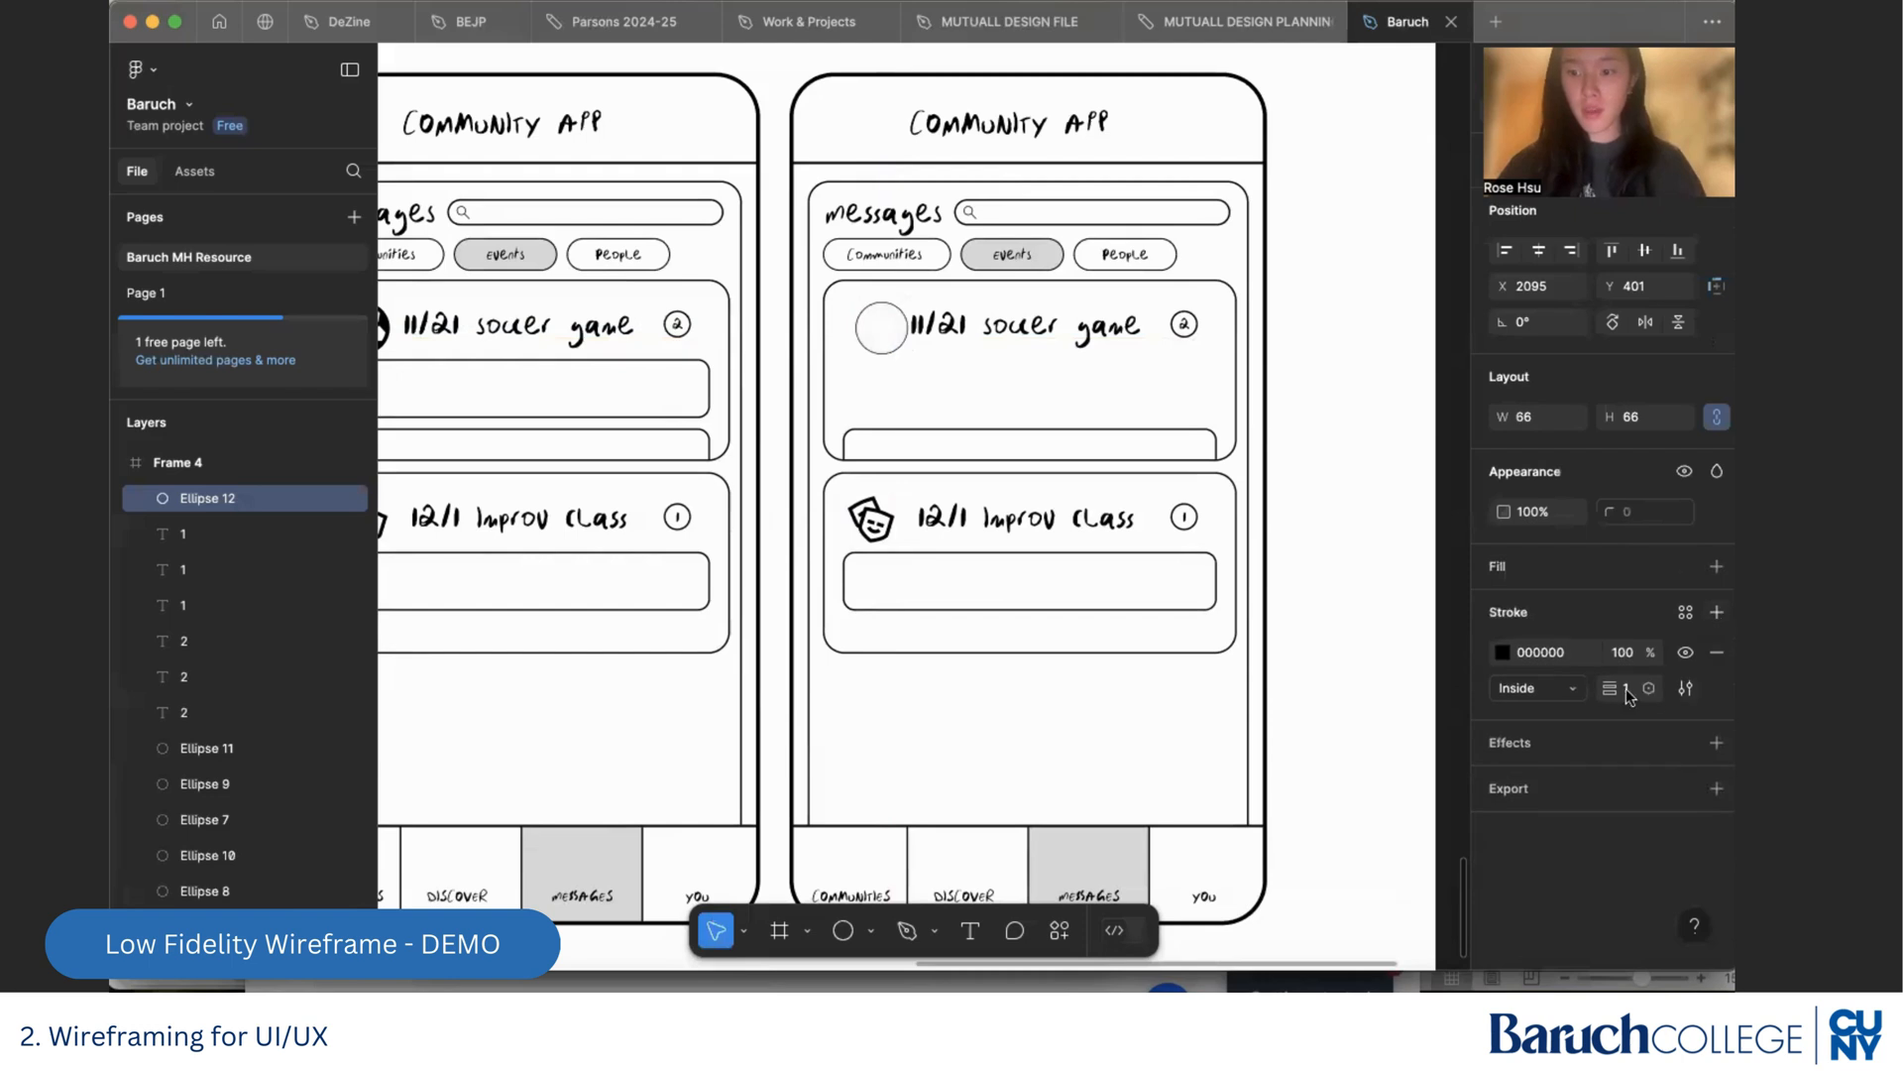
{"action": "left_click", "coordinate": [1627, 691]}
{"action": "type", "text": "2"}
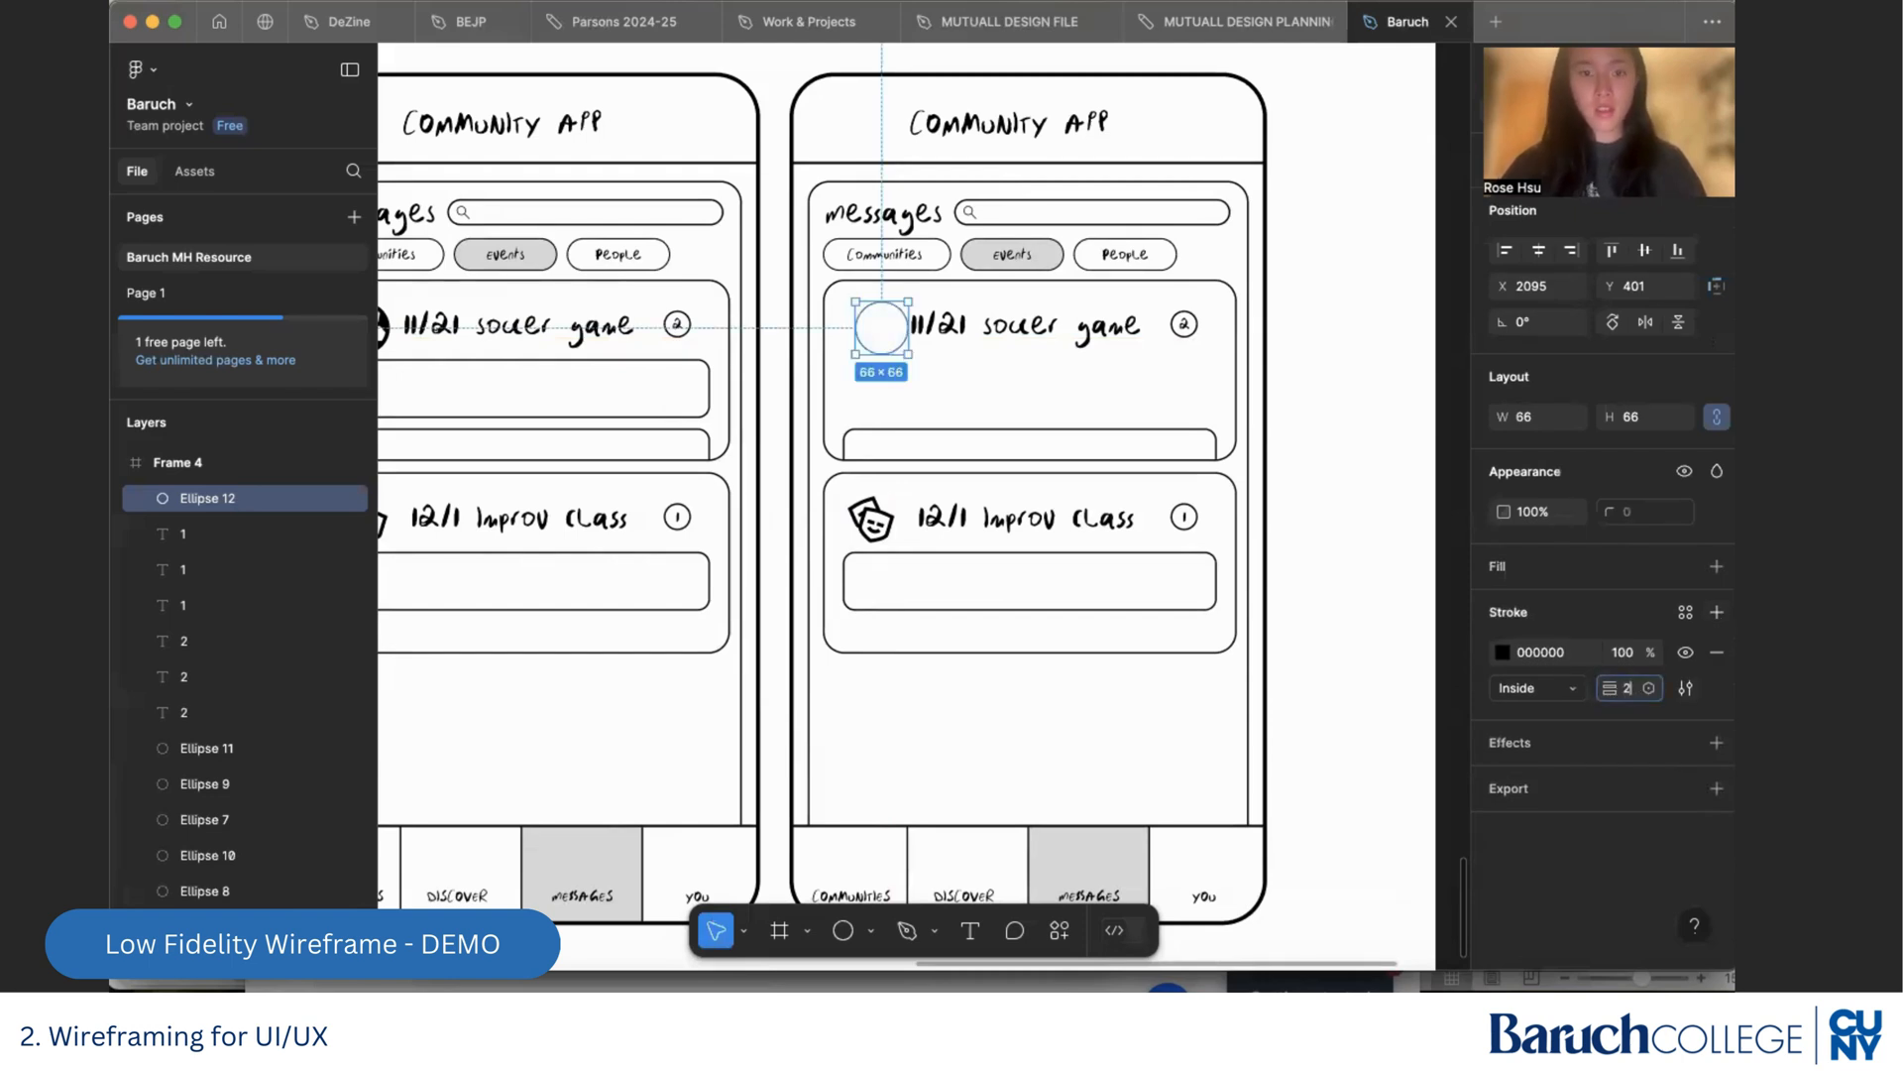
{"action": "key", "text": "Return"}
{"action": "left_click_drag", "start_coordinate": [885, 330], "coordinate": [913, 369]}
Delete the circled unread-count badge from the first card of the new Messages screen
{"action": "left_click", "coordinate": [1001, 327]}
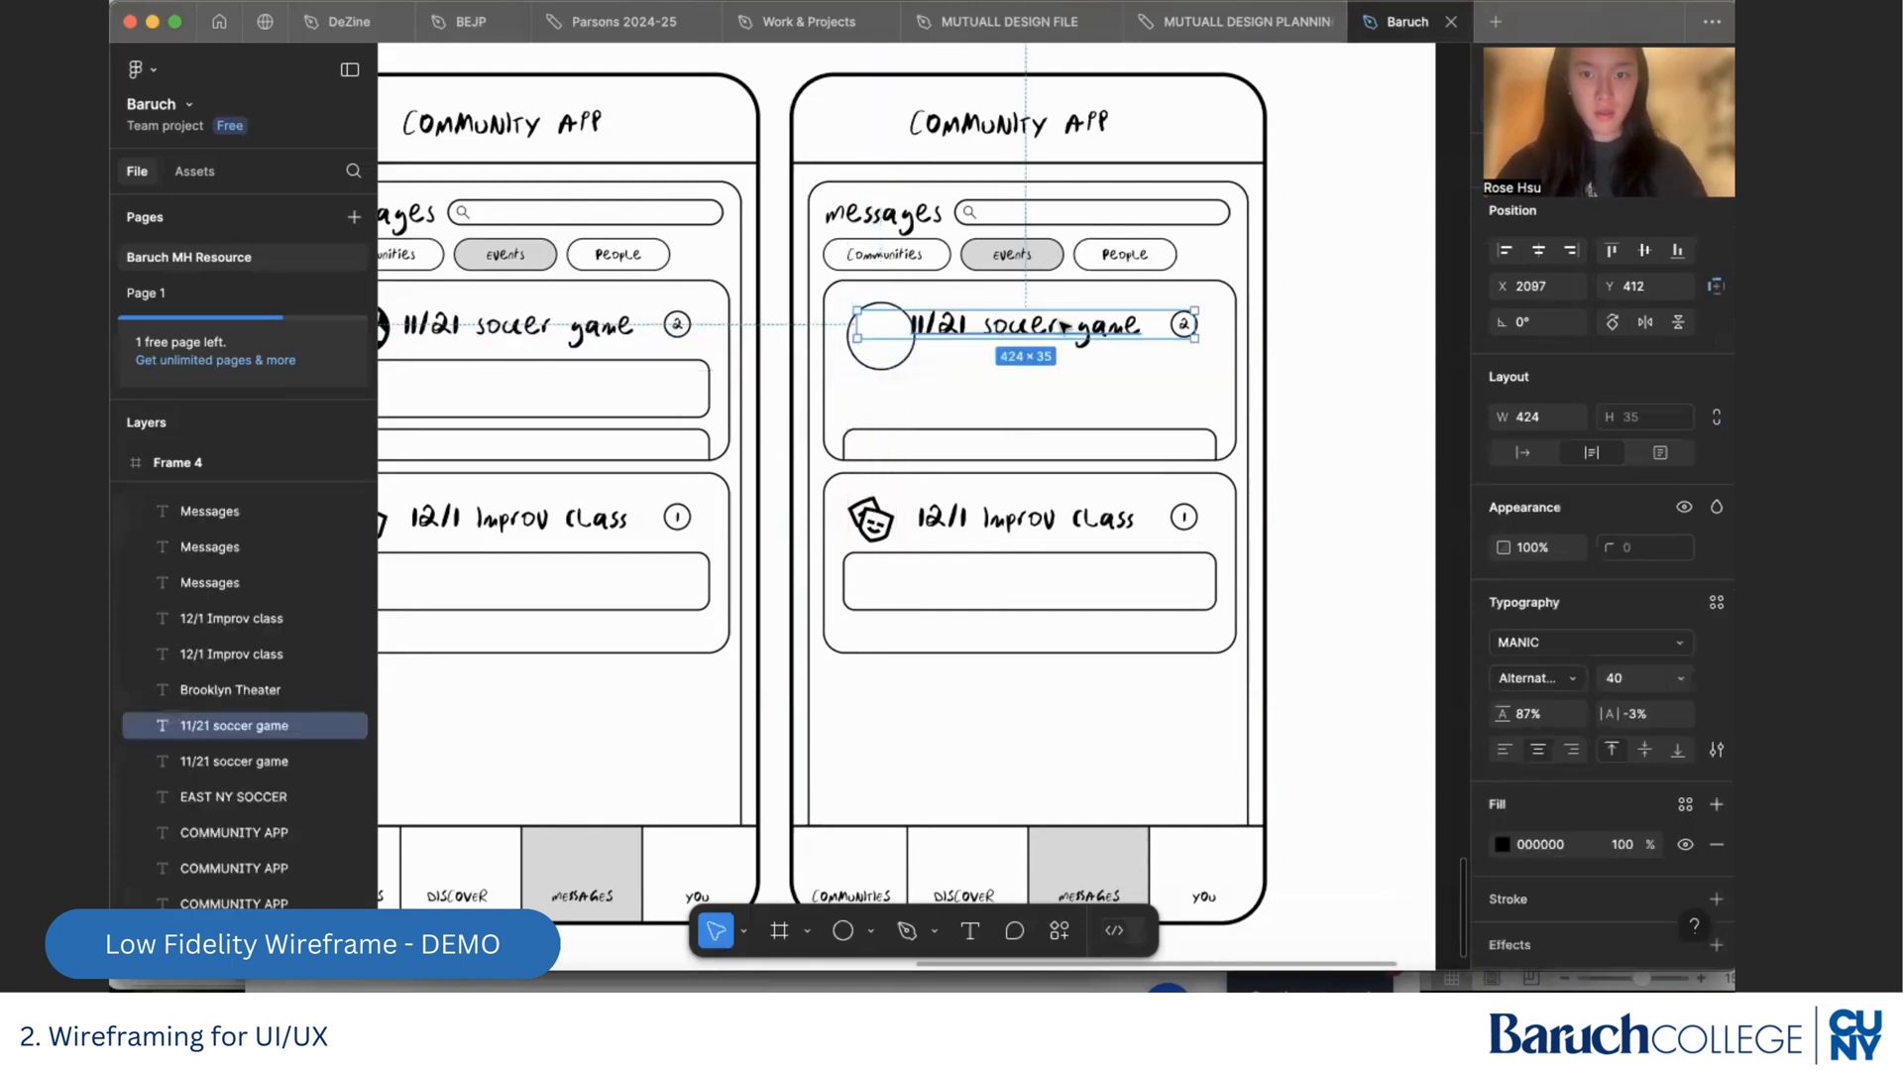
{"action": "left_click", "coordinate": [1229, 349]}
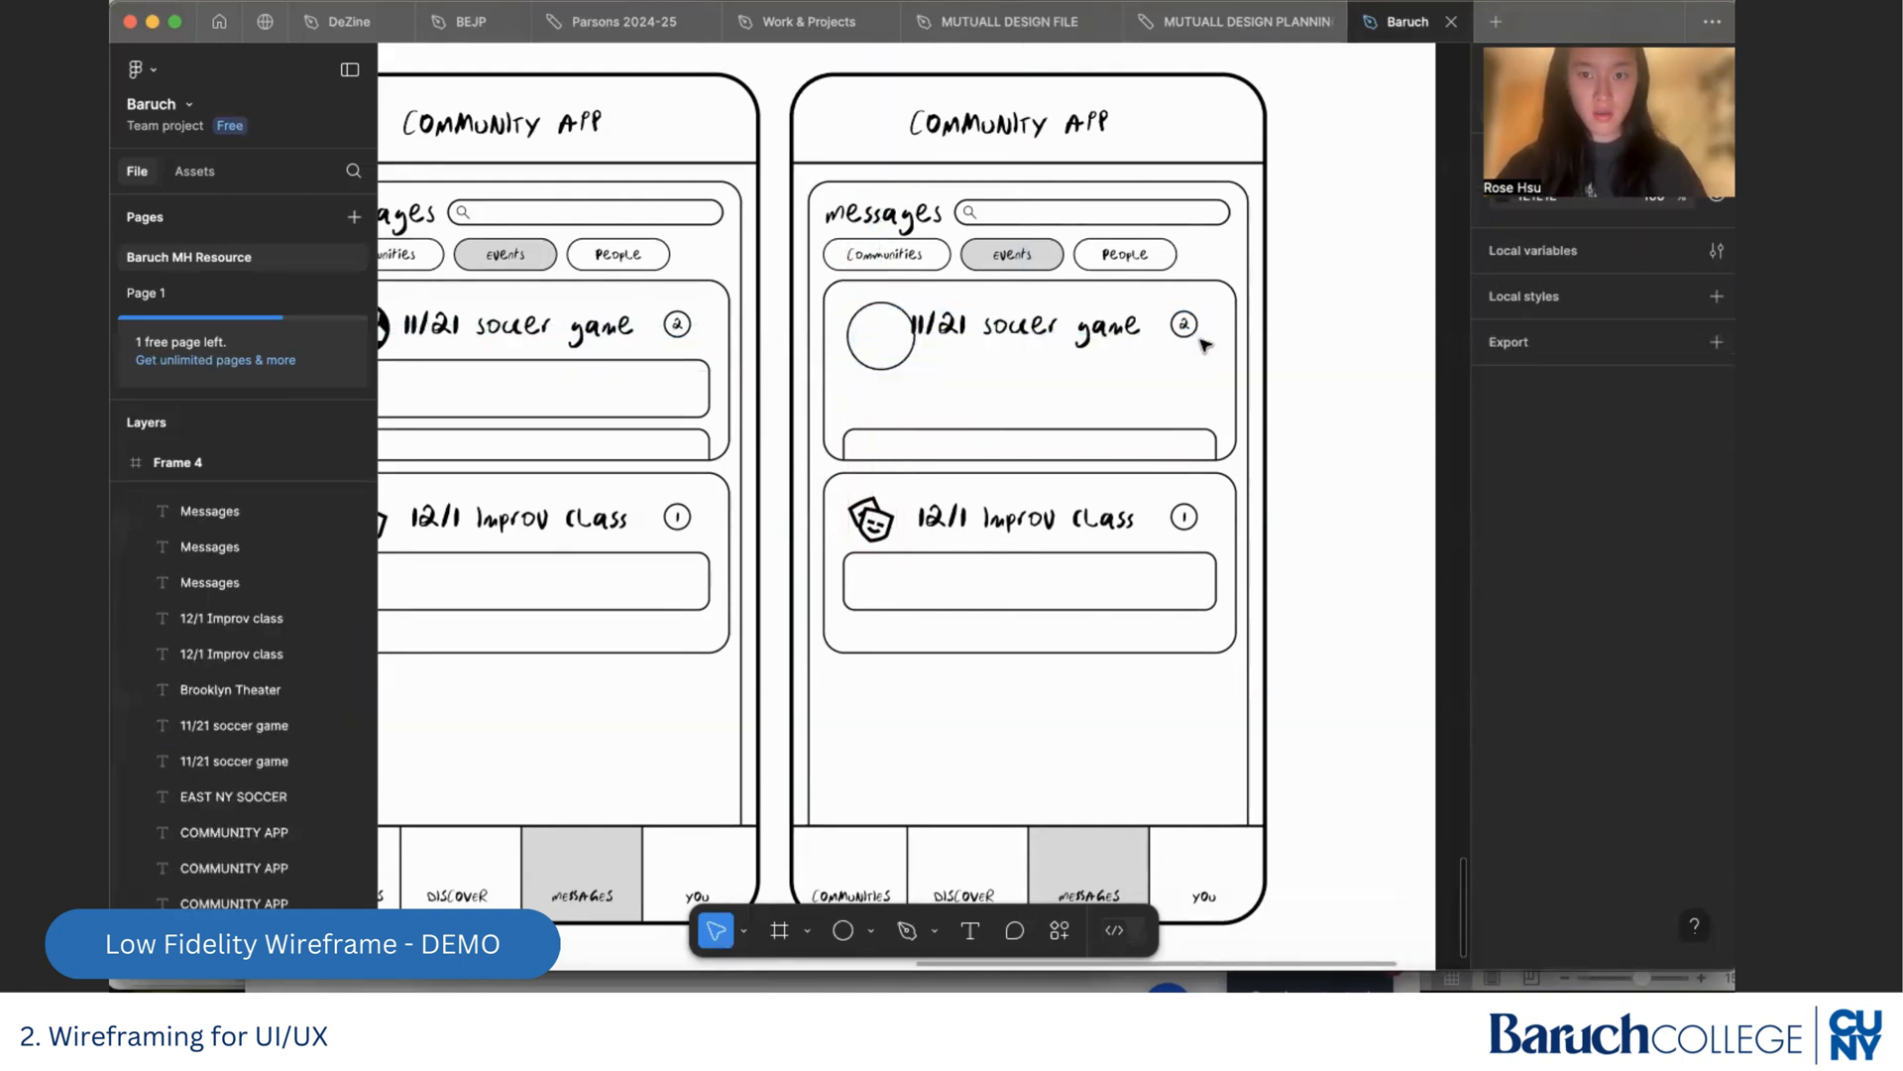
{"action": "left_click", "coordinate": [1183, 325]}
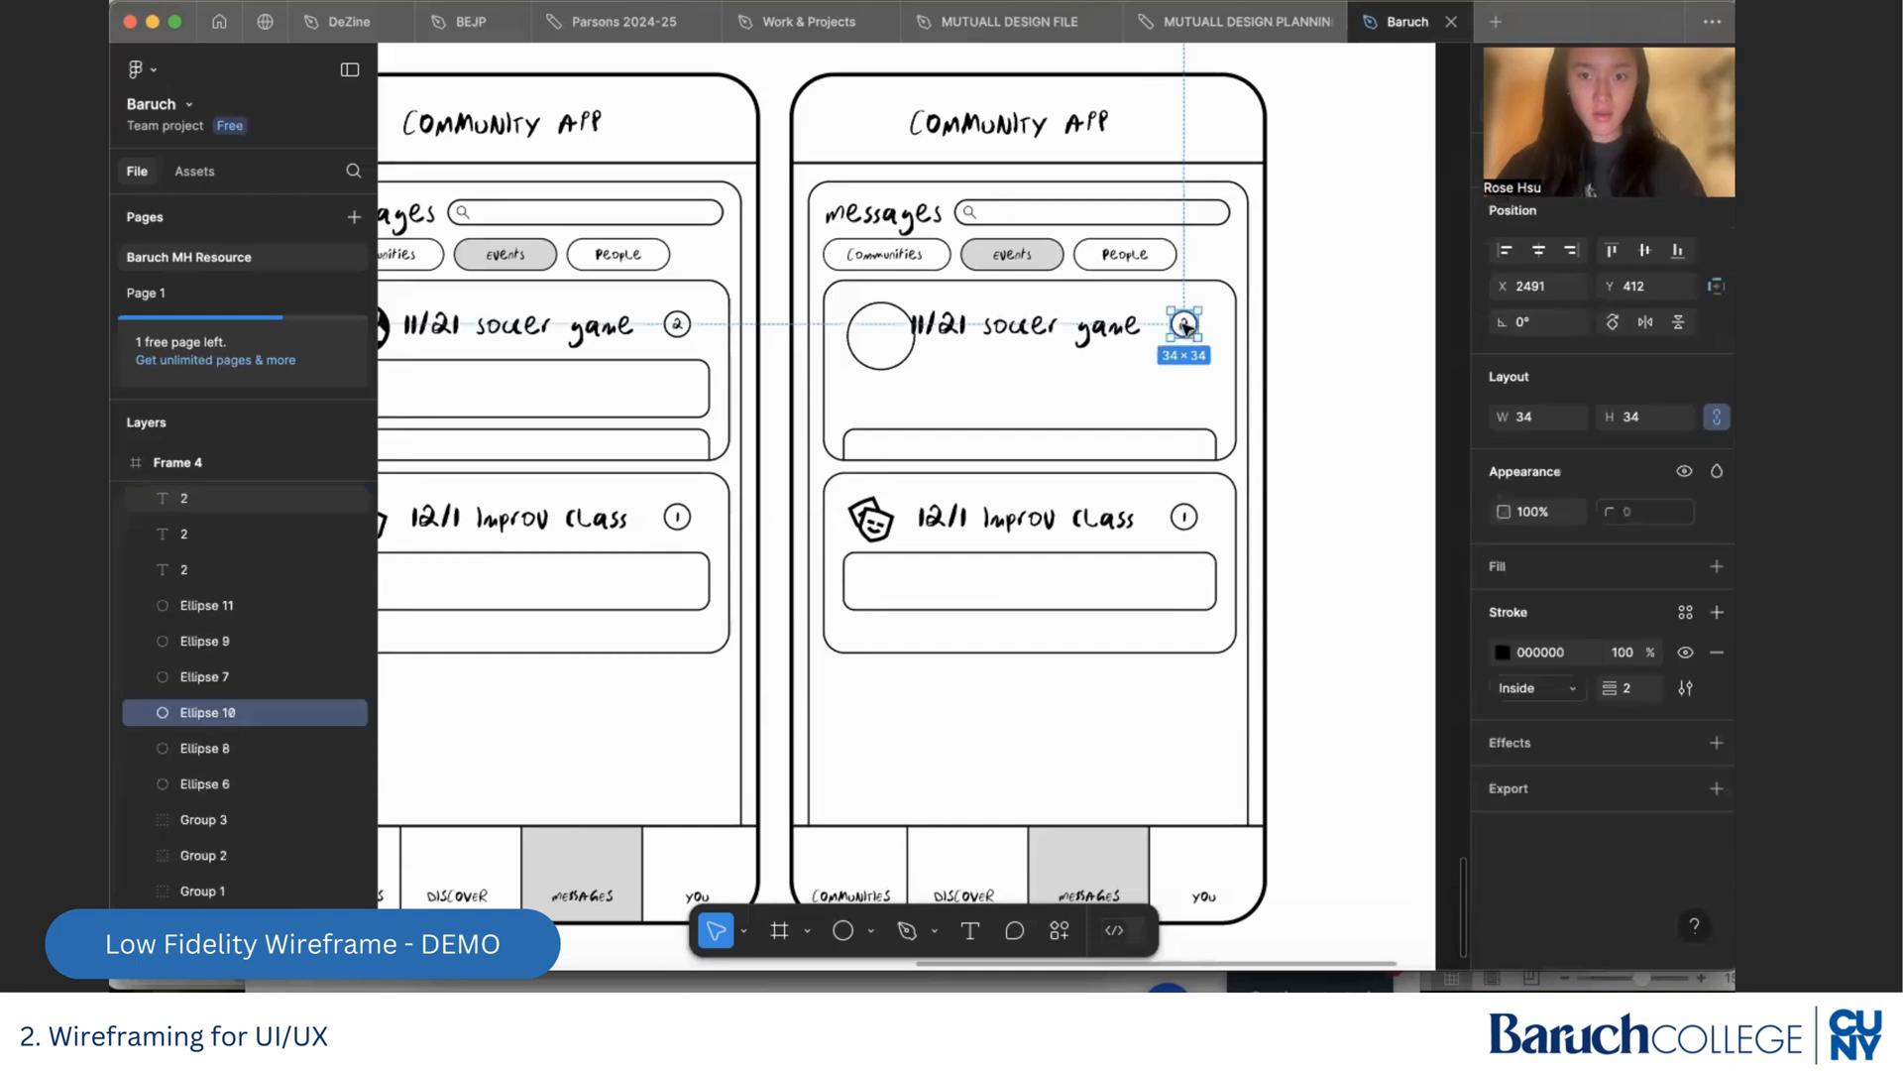
{"action": "left_click", "coordinate": [1184, 327], "text": "shift"}
{"action": "key", "text": "Delete"}
Replace the first card's title with a person's first name, left-aligned beside the avatar circle, and delete the leftover partial message box
{"action": "left_click_drag", "start_coordinate": [1074, 337], "coordinate": [1096, 340]}
{"action": "double_click", "coordinate": [1061, 317]}
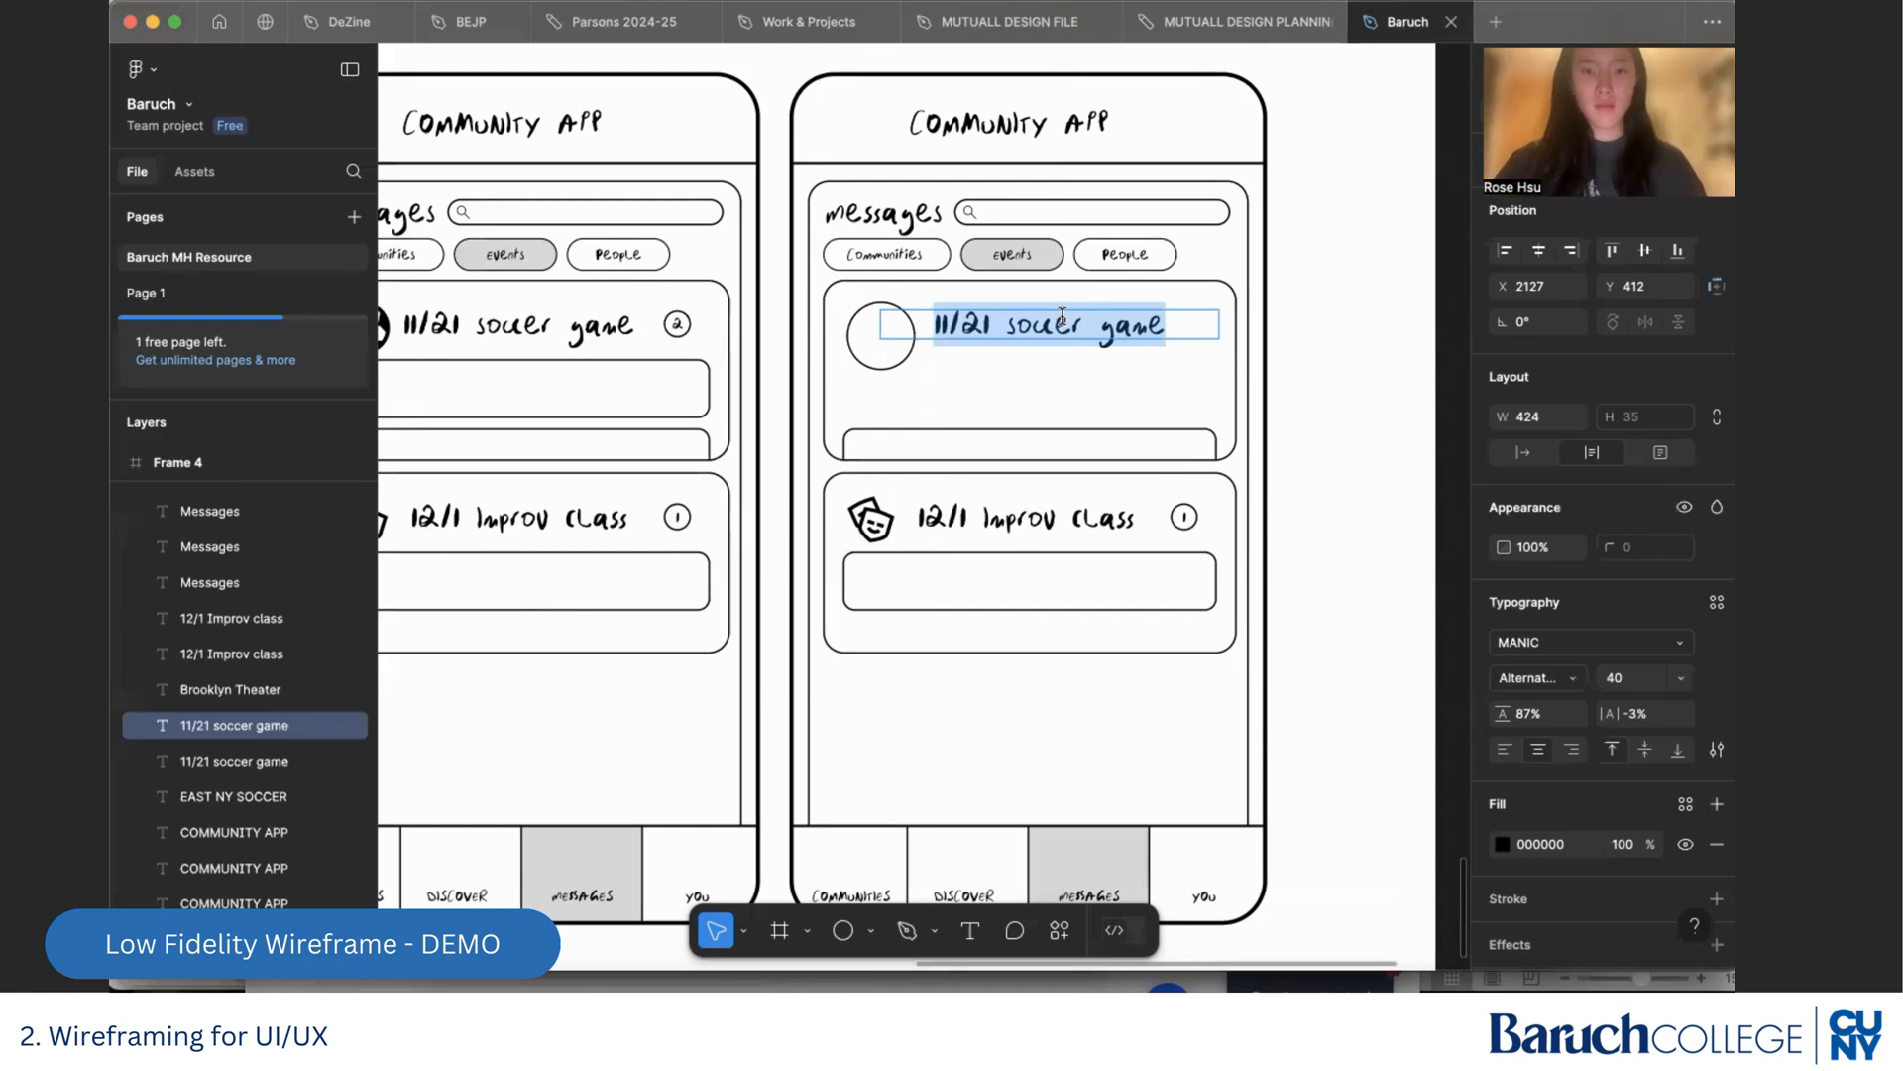
{"action": "type", "text": "Kai"}
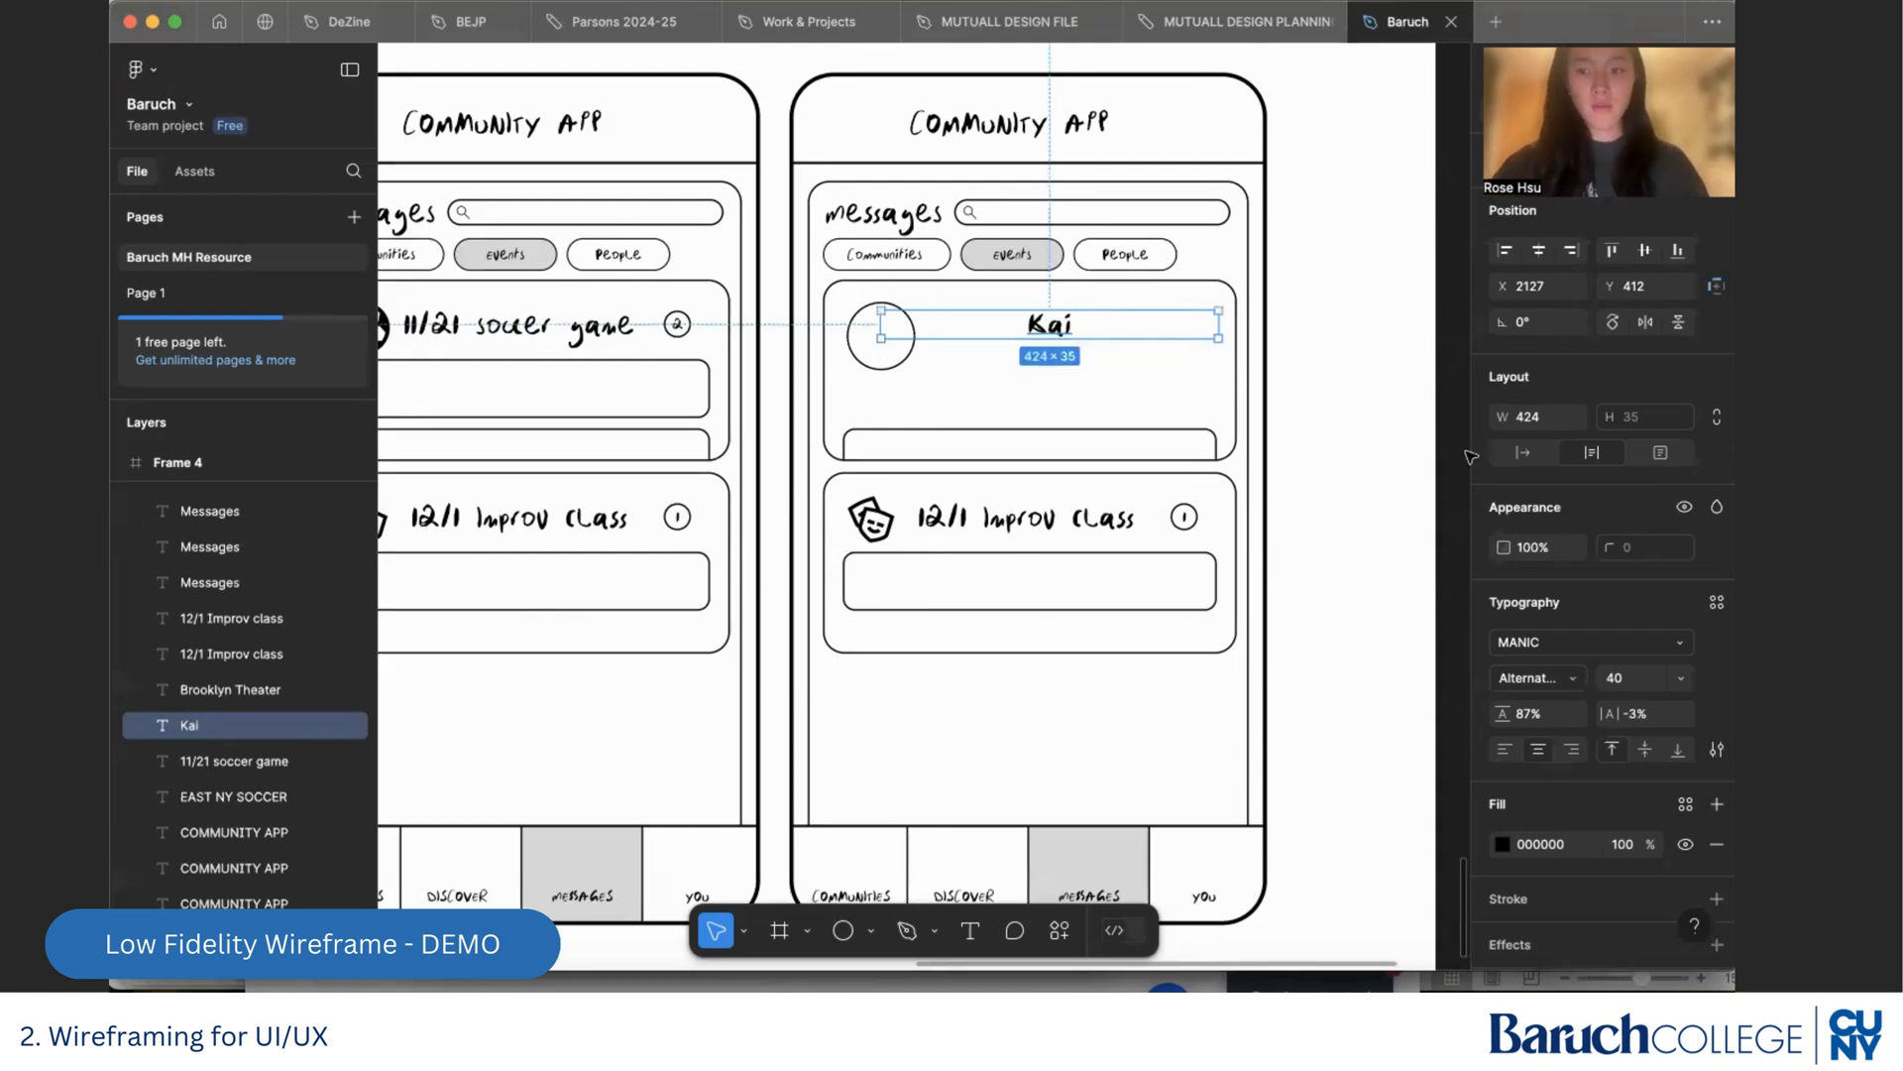
{"action": "left_click", "coordinate": [1504, 750]}
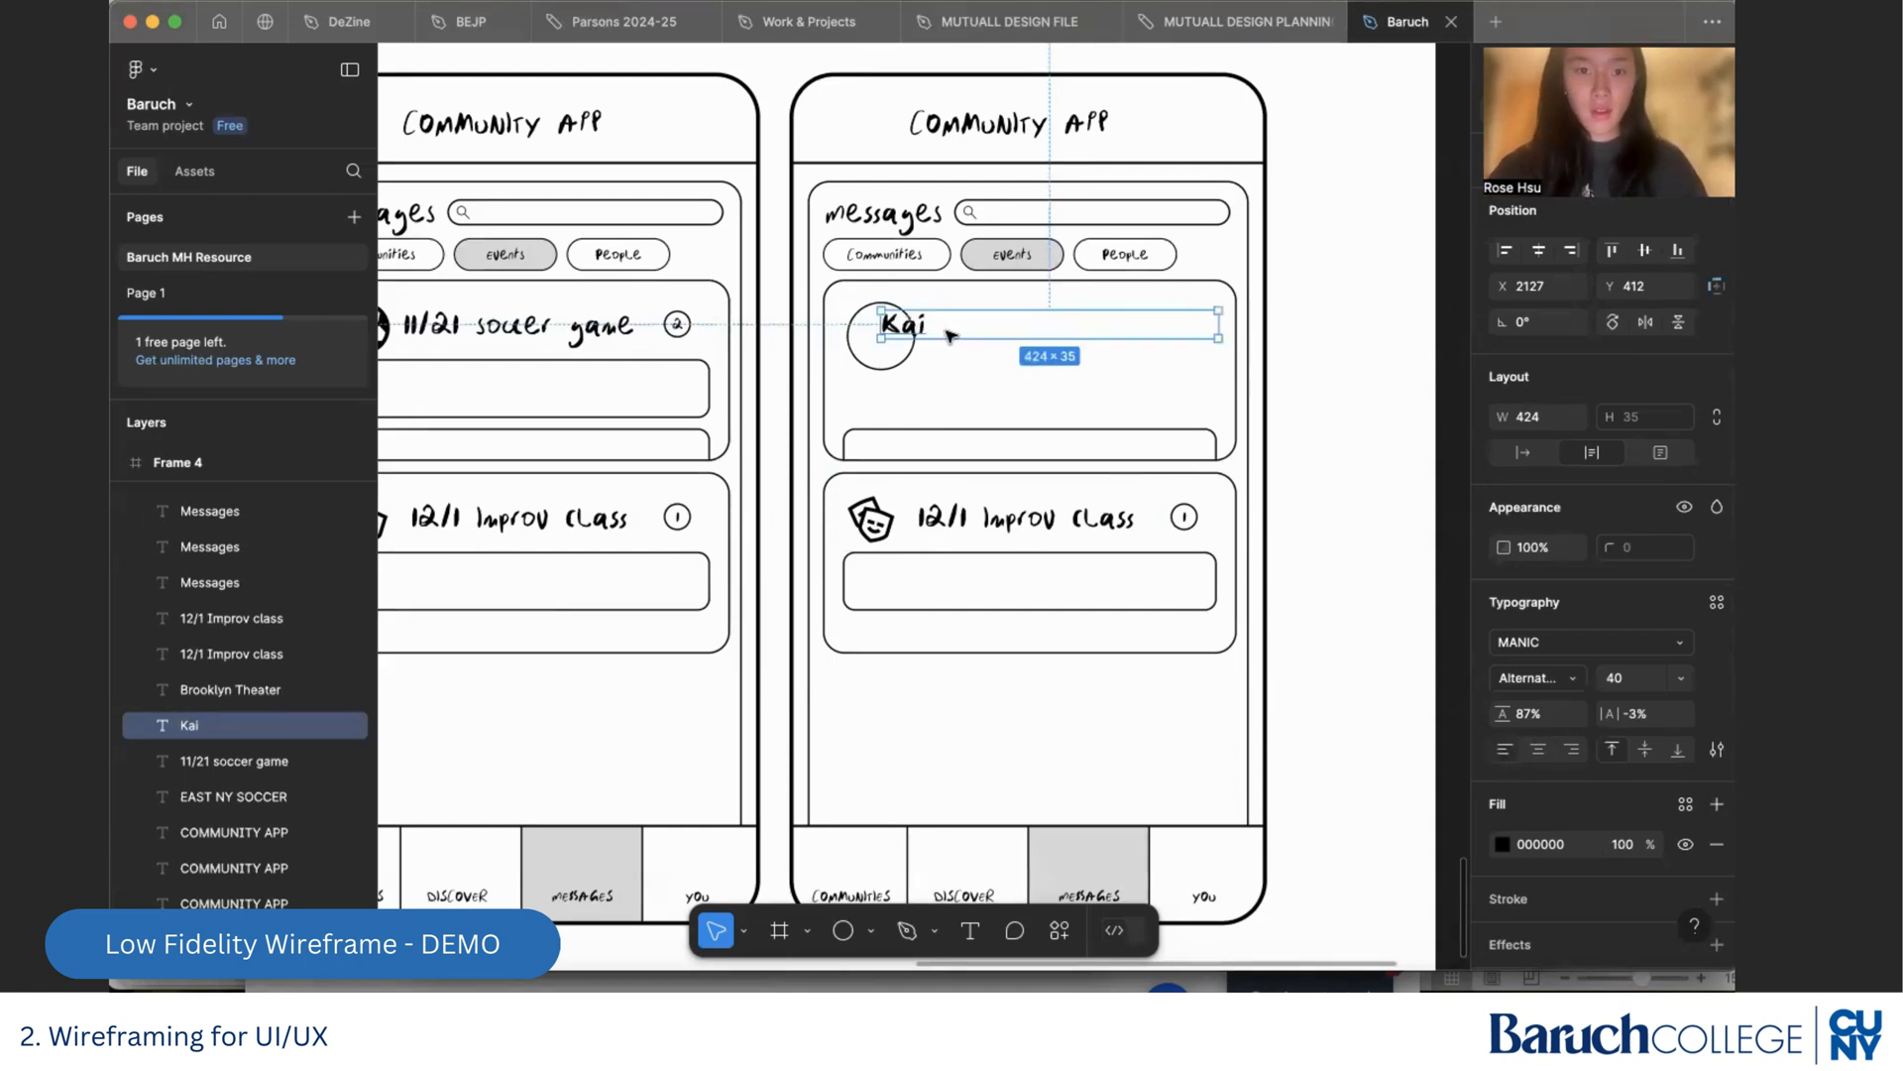
{"action": "left_click_drag", "start_coordinate": [950, 335], "coordinate": [999, 341]}
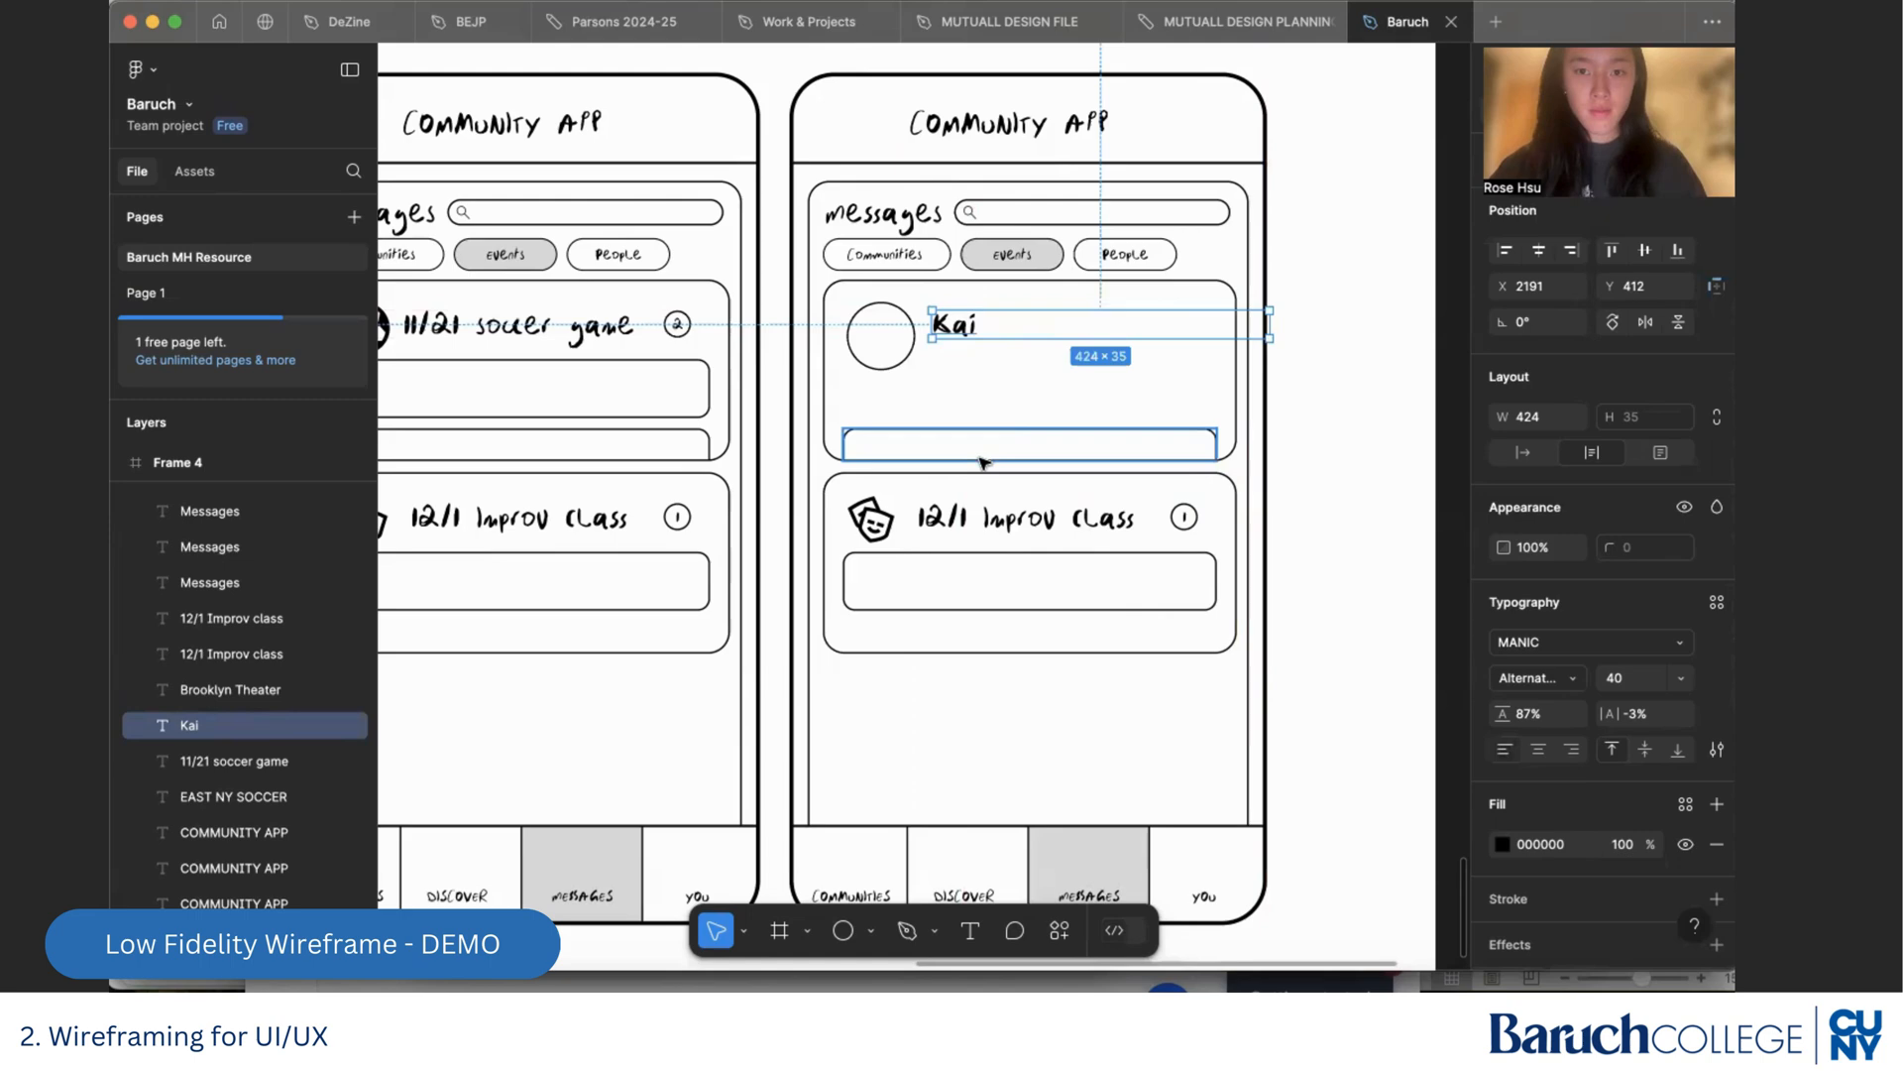
{"action": "left_click", "coordinate": [1103, 433]}
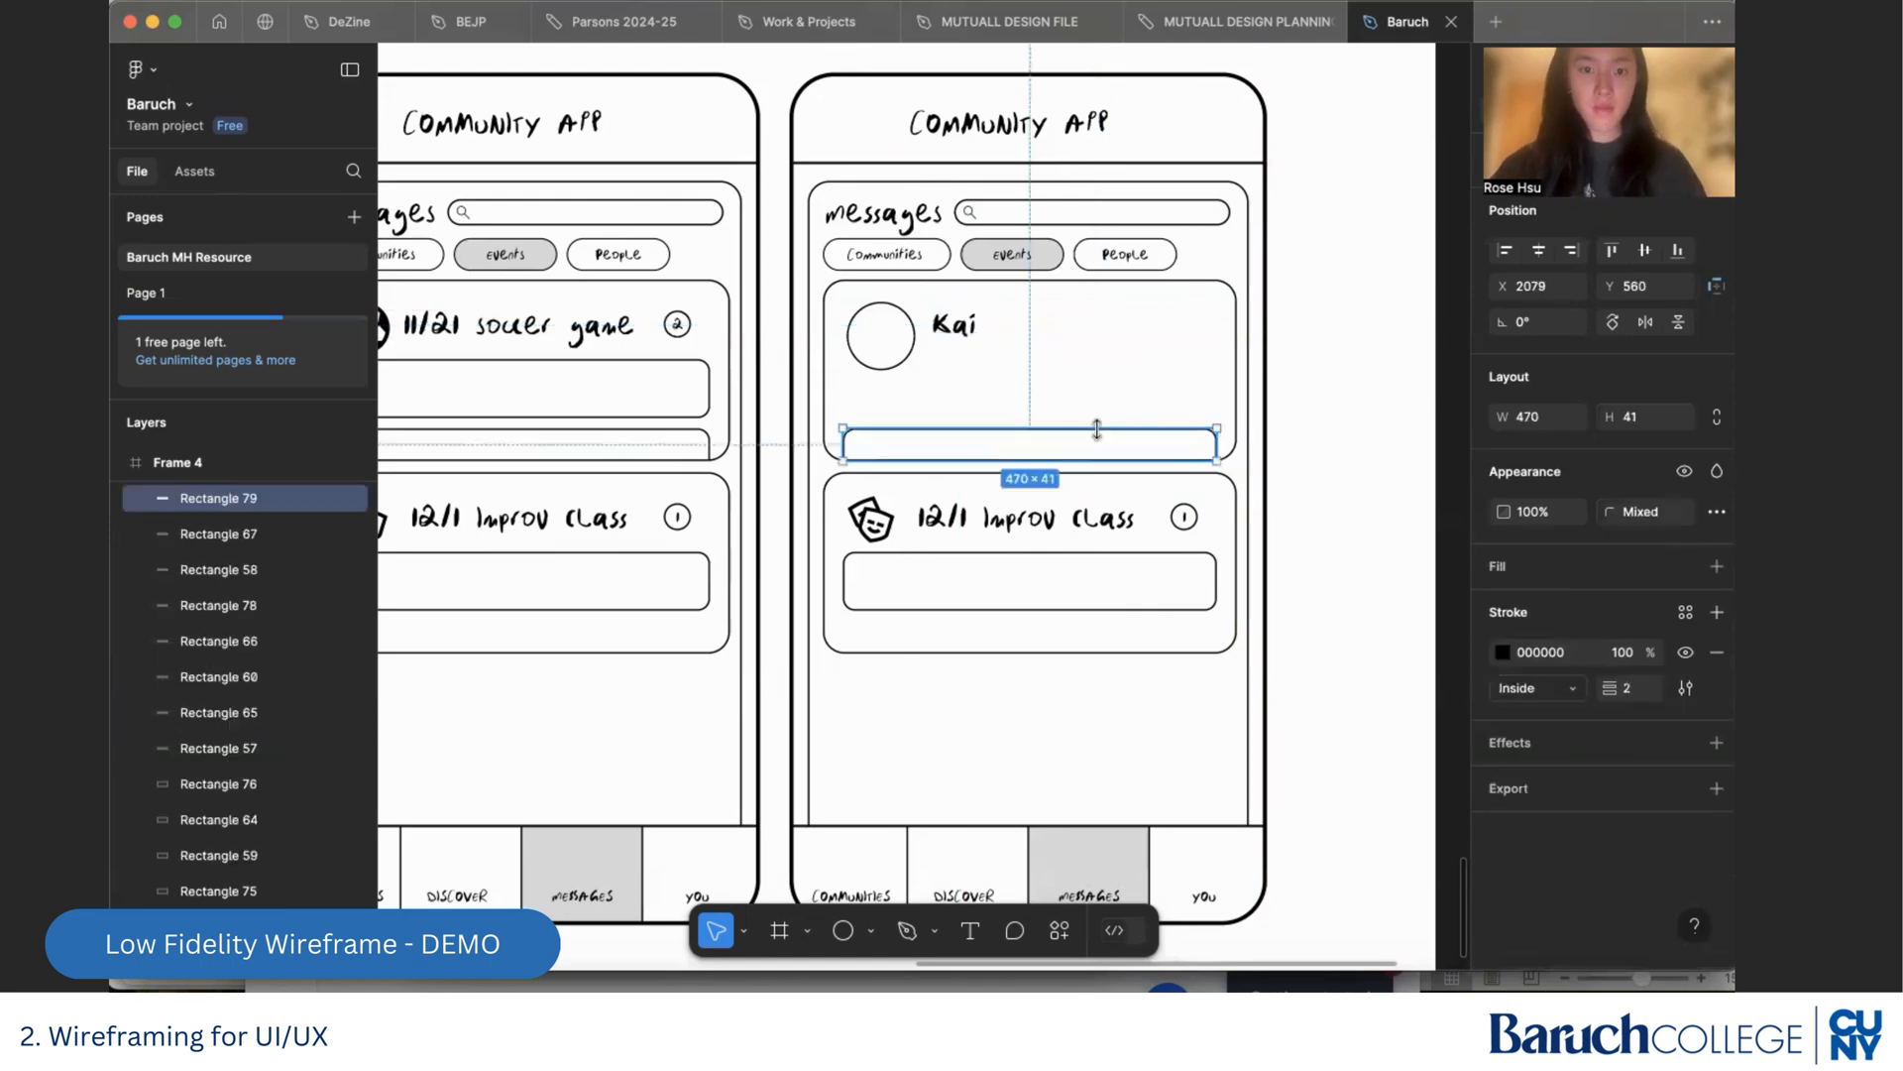
{"action": "key", "text": "Delete"}
Copy the three-line placeholder text from the Discover screen's first event card, place it under the name in the new card, and widen it to 358
{"action": "scroll", "coordinate": [1102, 433], "scroll_direction": "down", "scroll_amount": 3}
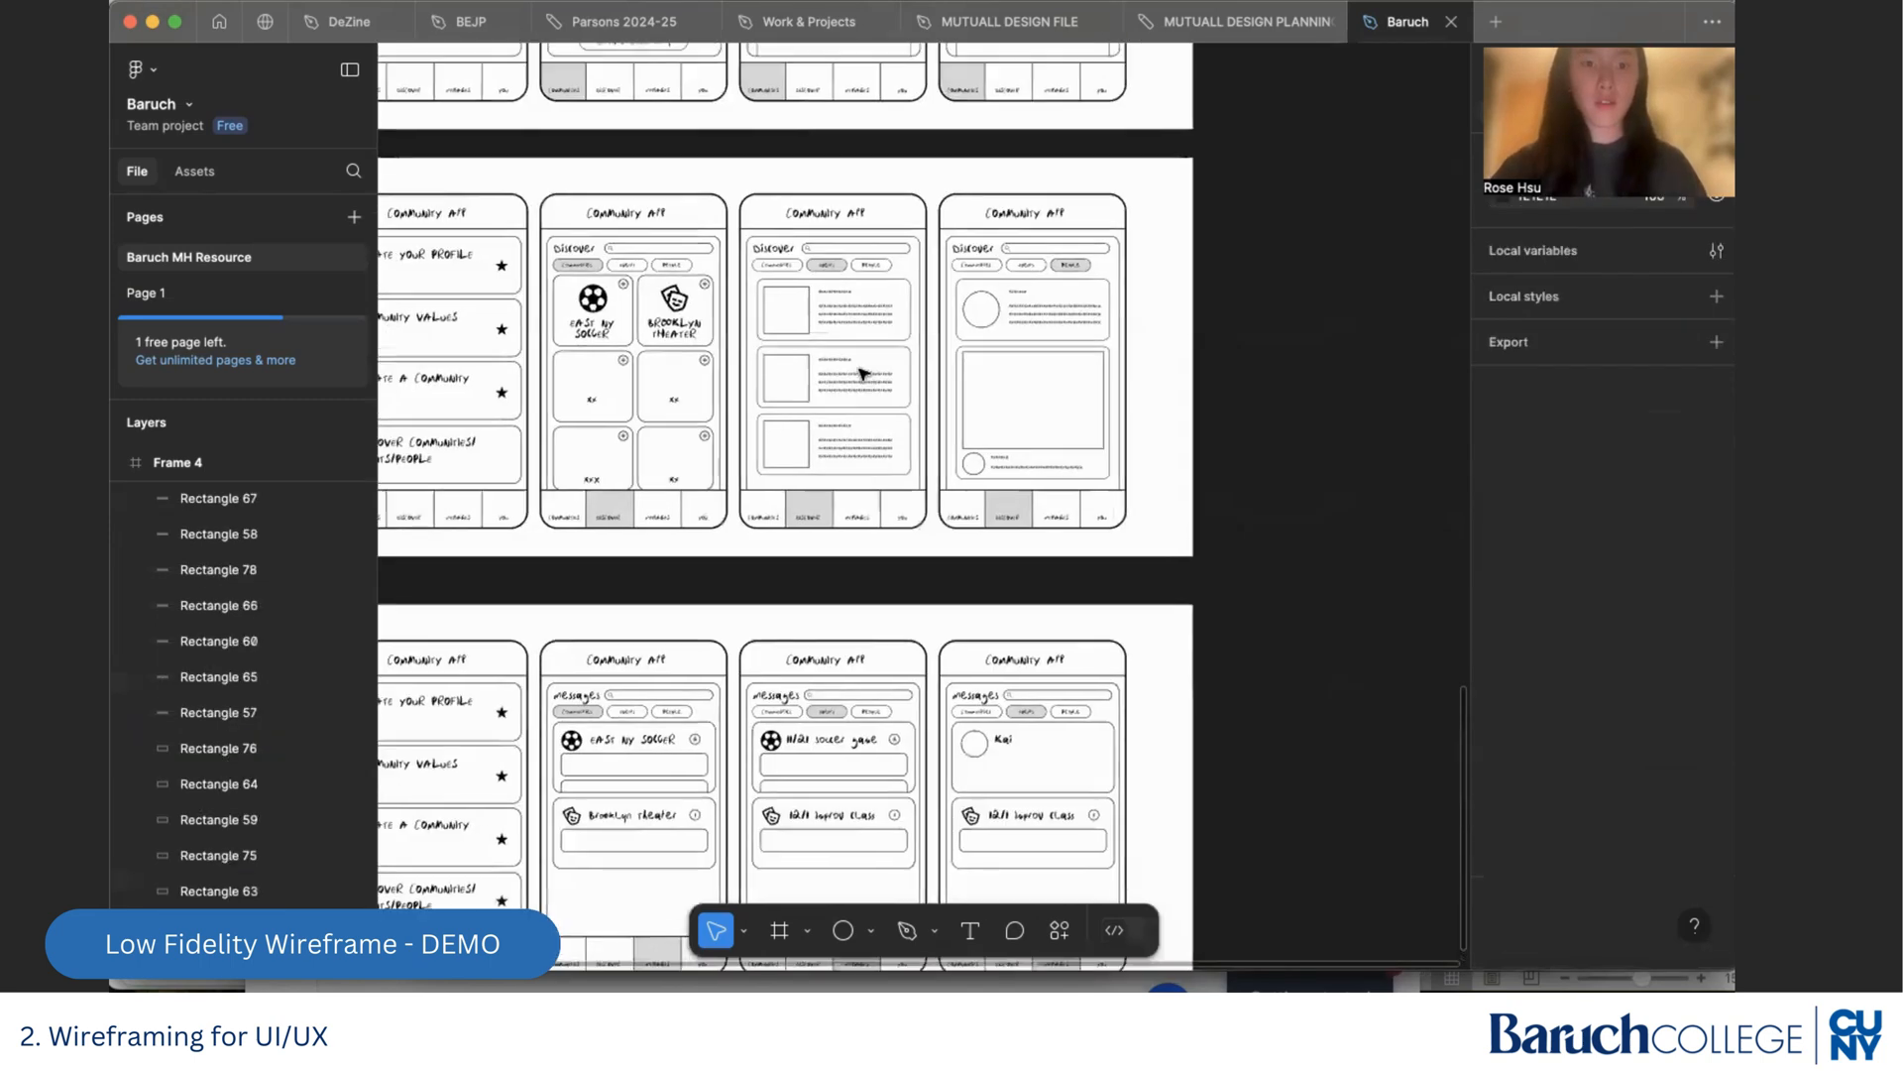
{"action": "scroll", "coordinate": [849, 351], "scroll_direction": "up", "scroll_amount": 5}
{"action": "left_click", "coordinate": [872, 270]}
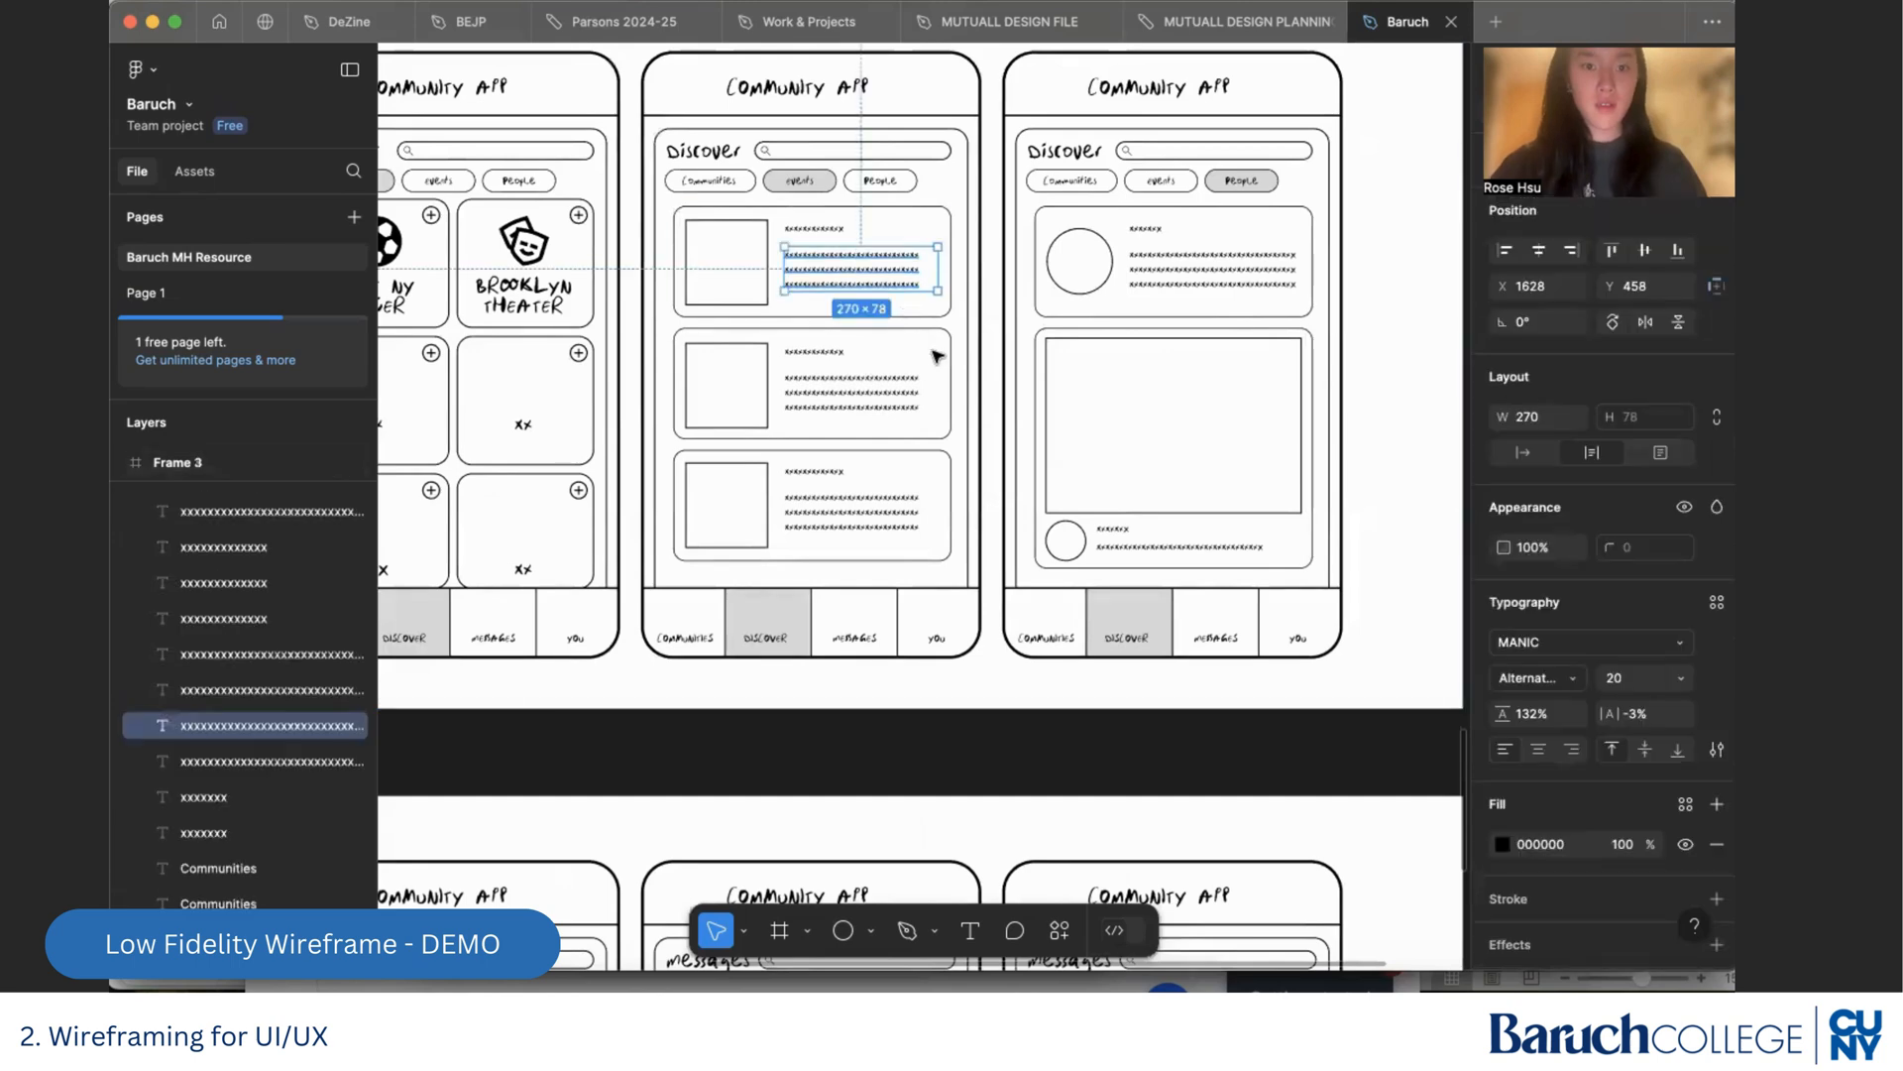
{"action": "scroll", "coordinate": [934, 354], "scroll_direction": "down", "scroll_amount": 6}
{"action": "scroll", "coordinate": [934, 354], "scroll_direction": "right", "scroll_amount": 3}
{"action": "left_click", "coordinate": [939, 436]}
{"action": "scroll", "coordinate": [940, 439], "scroll_direction": "up", "scroll_amount": 1}
{"action": "scroll", "coordinate": [940, 439], "scroll_direction": "up", "scroll_amount": 4}
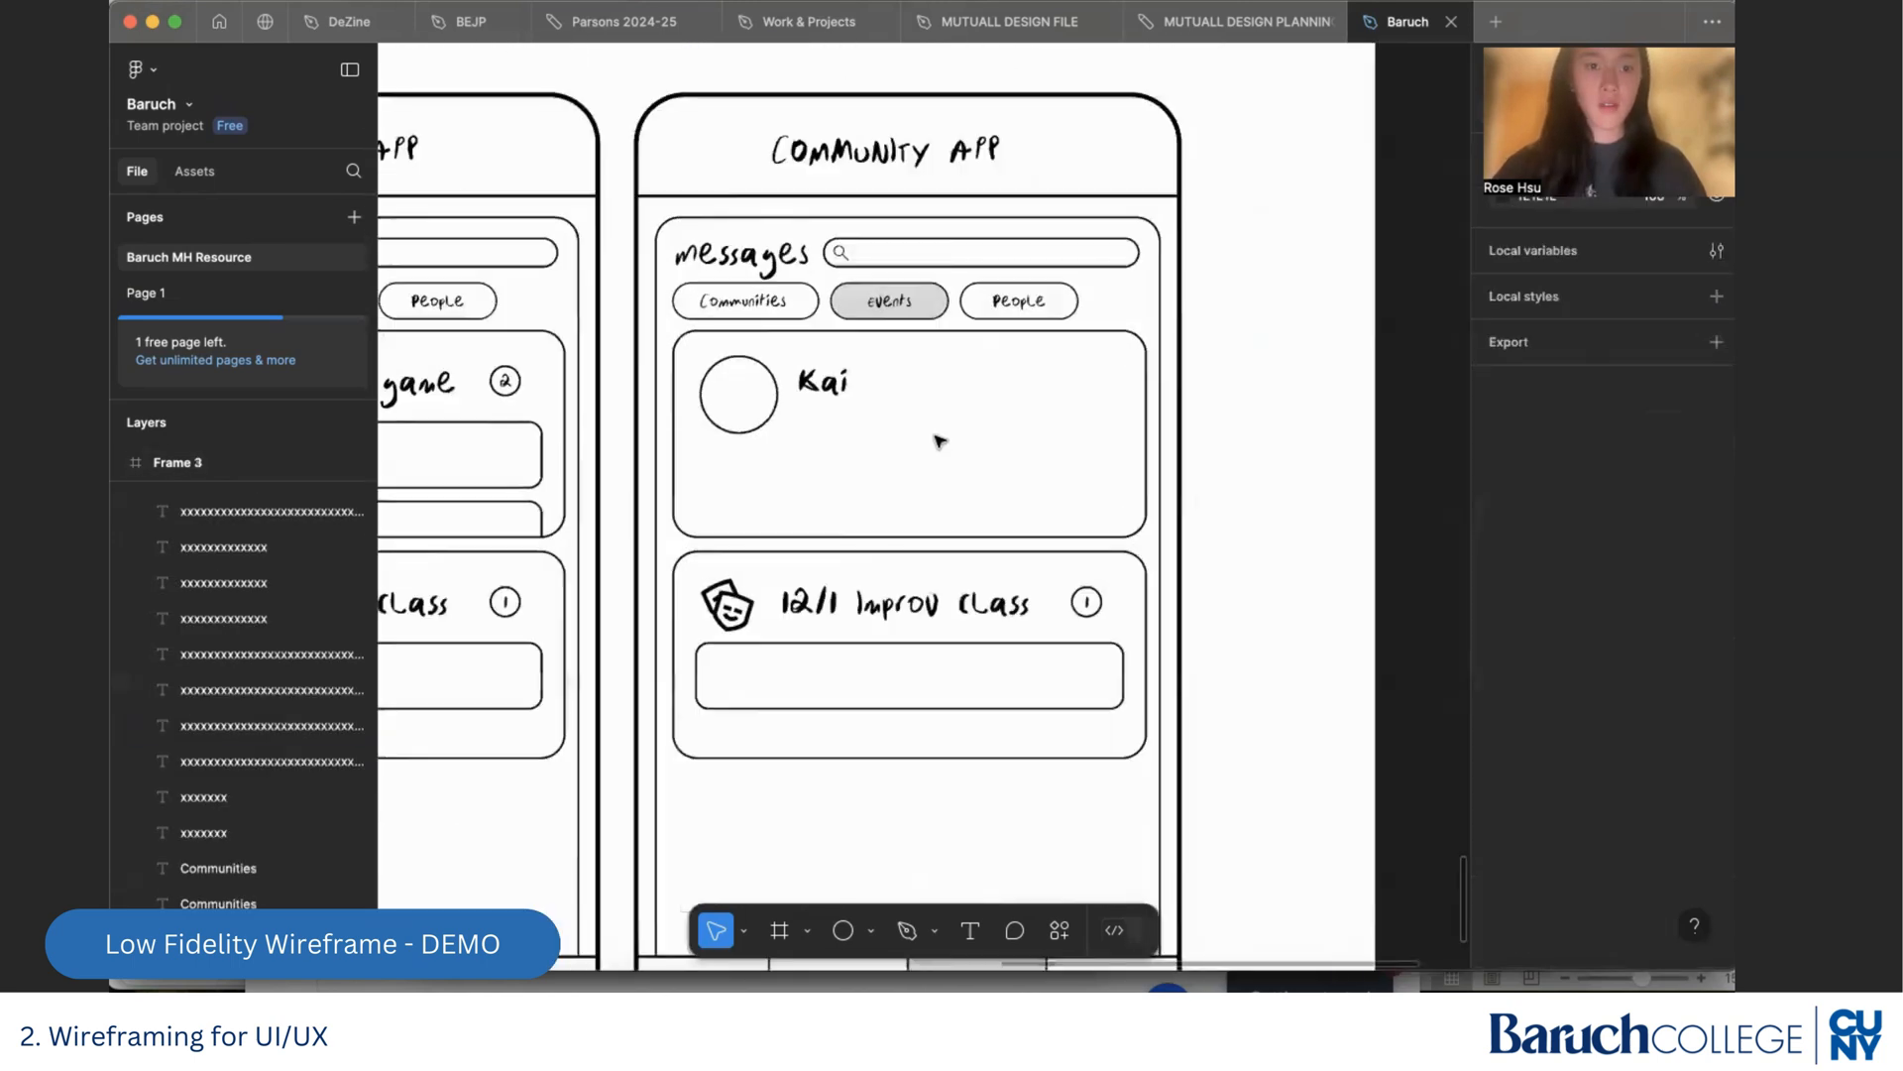
{"action": "scroll", "coordinate": [940, 439], "scroll_direction": "down", "scroll_amount": 4}
{"action": "scroll", "coordinate": [940, 439], "scroll_direction": "left", "scroll_amount": 10}
{"action": "left_click", "coordinate": [861, 175]}
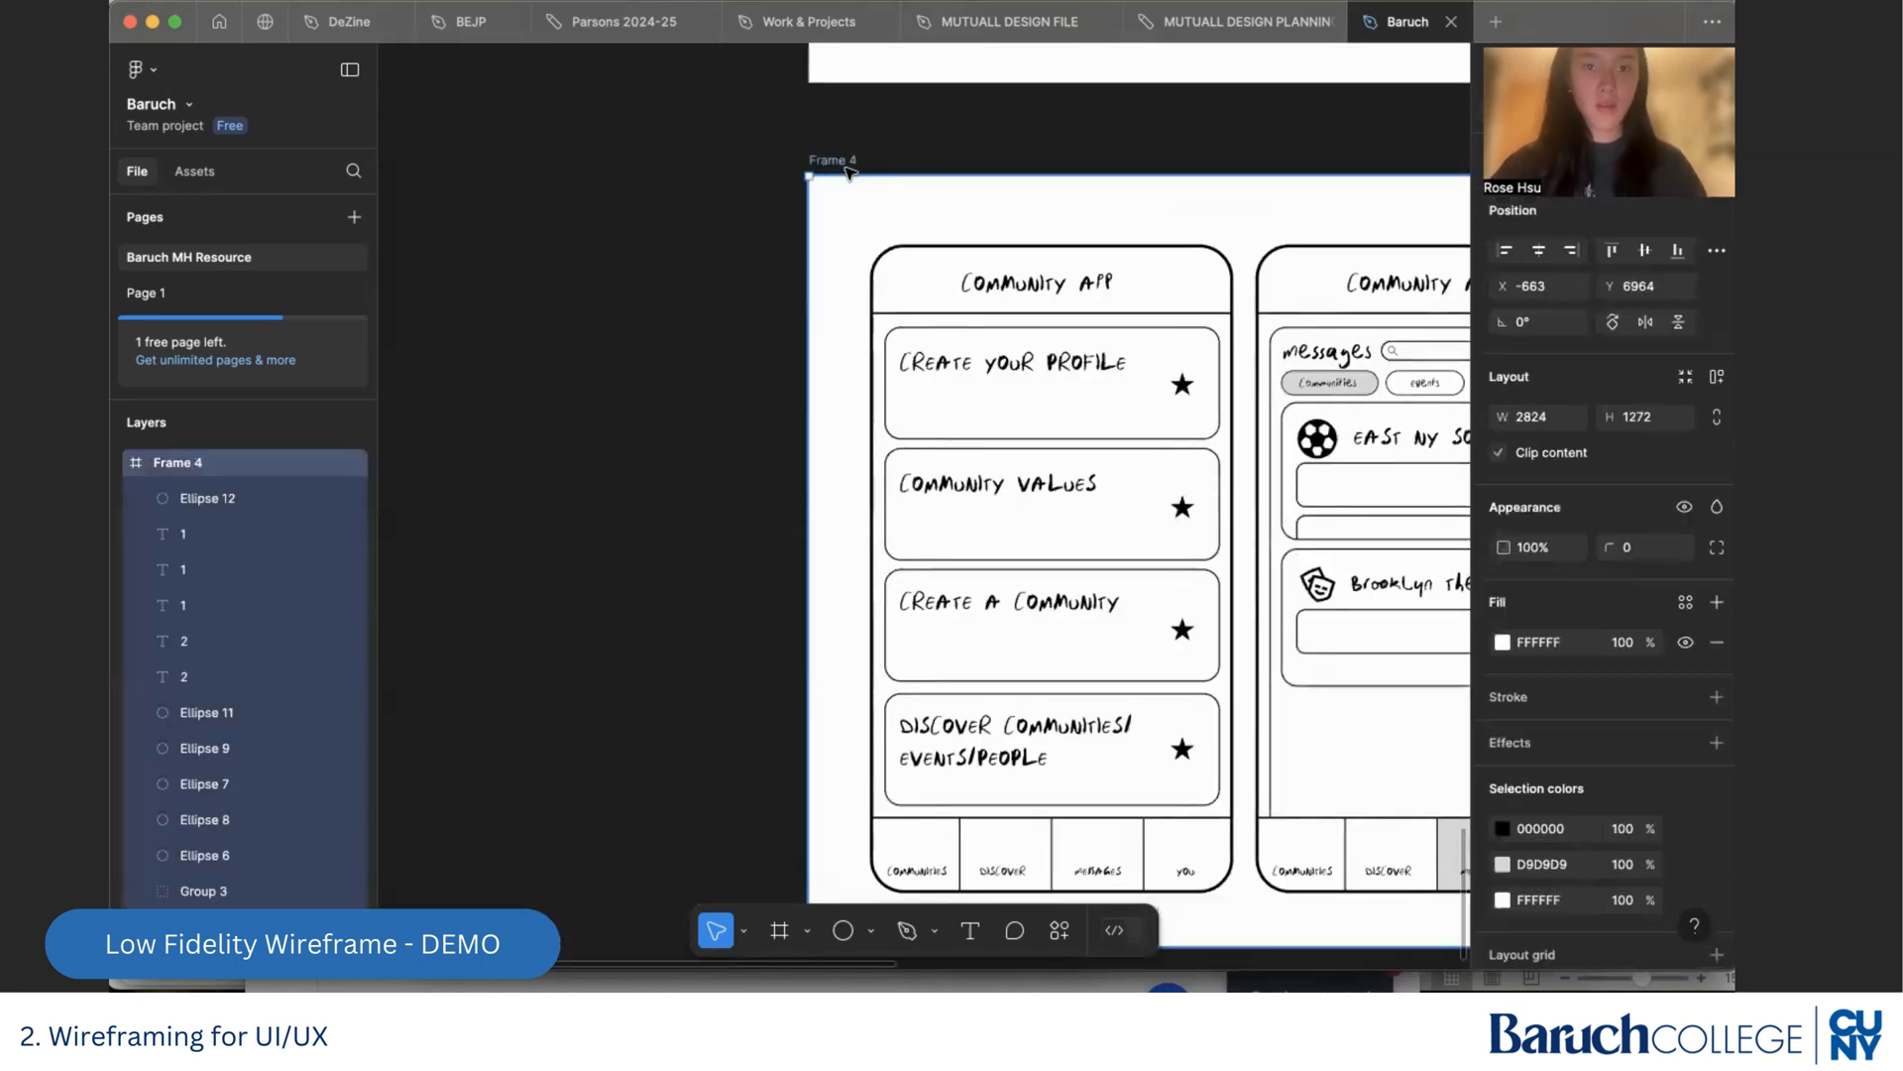
{"action": "scroll", "coordinate": [1163, 437], "scroll_direction": "right", "scroll_amount": 10}
{"action": "scroll", "coordinate": [1163, 437], "scroll_direction": "down", "scroll_amount": 1}
{"action": "scroll", "coordinate": [1163, 437], "scroll_direction": "right", "scroll_amount": 1}
{"action": "key", "text": "super+v"}
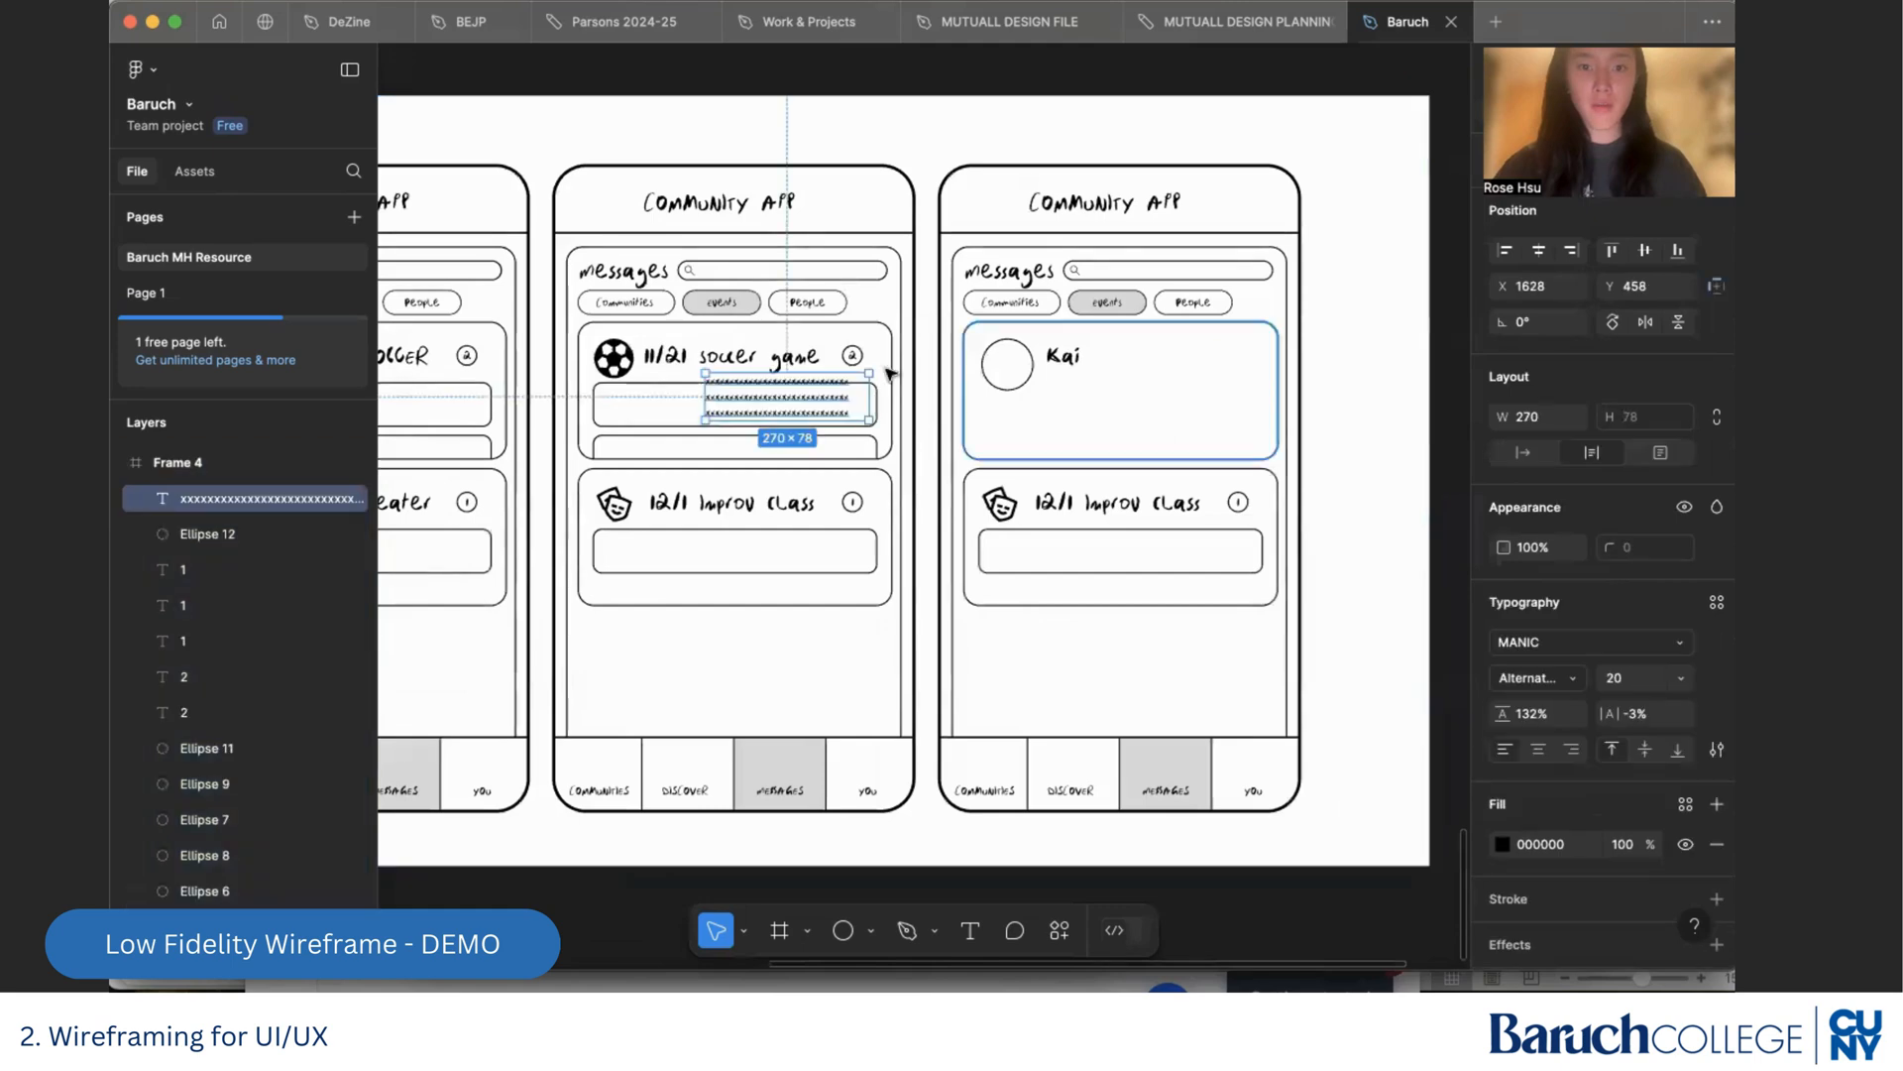
{"action": "left_click_drag", "start_coordinate": [806, 397], "coordinate": [1259, 397]}
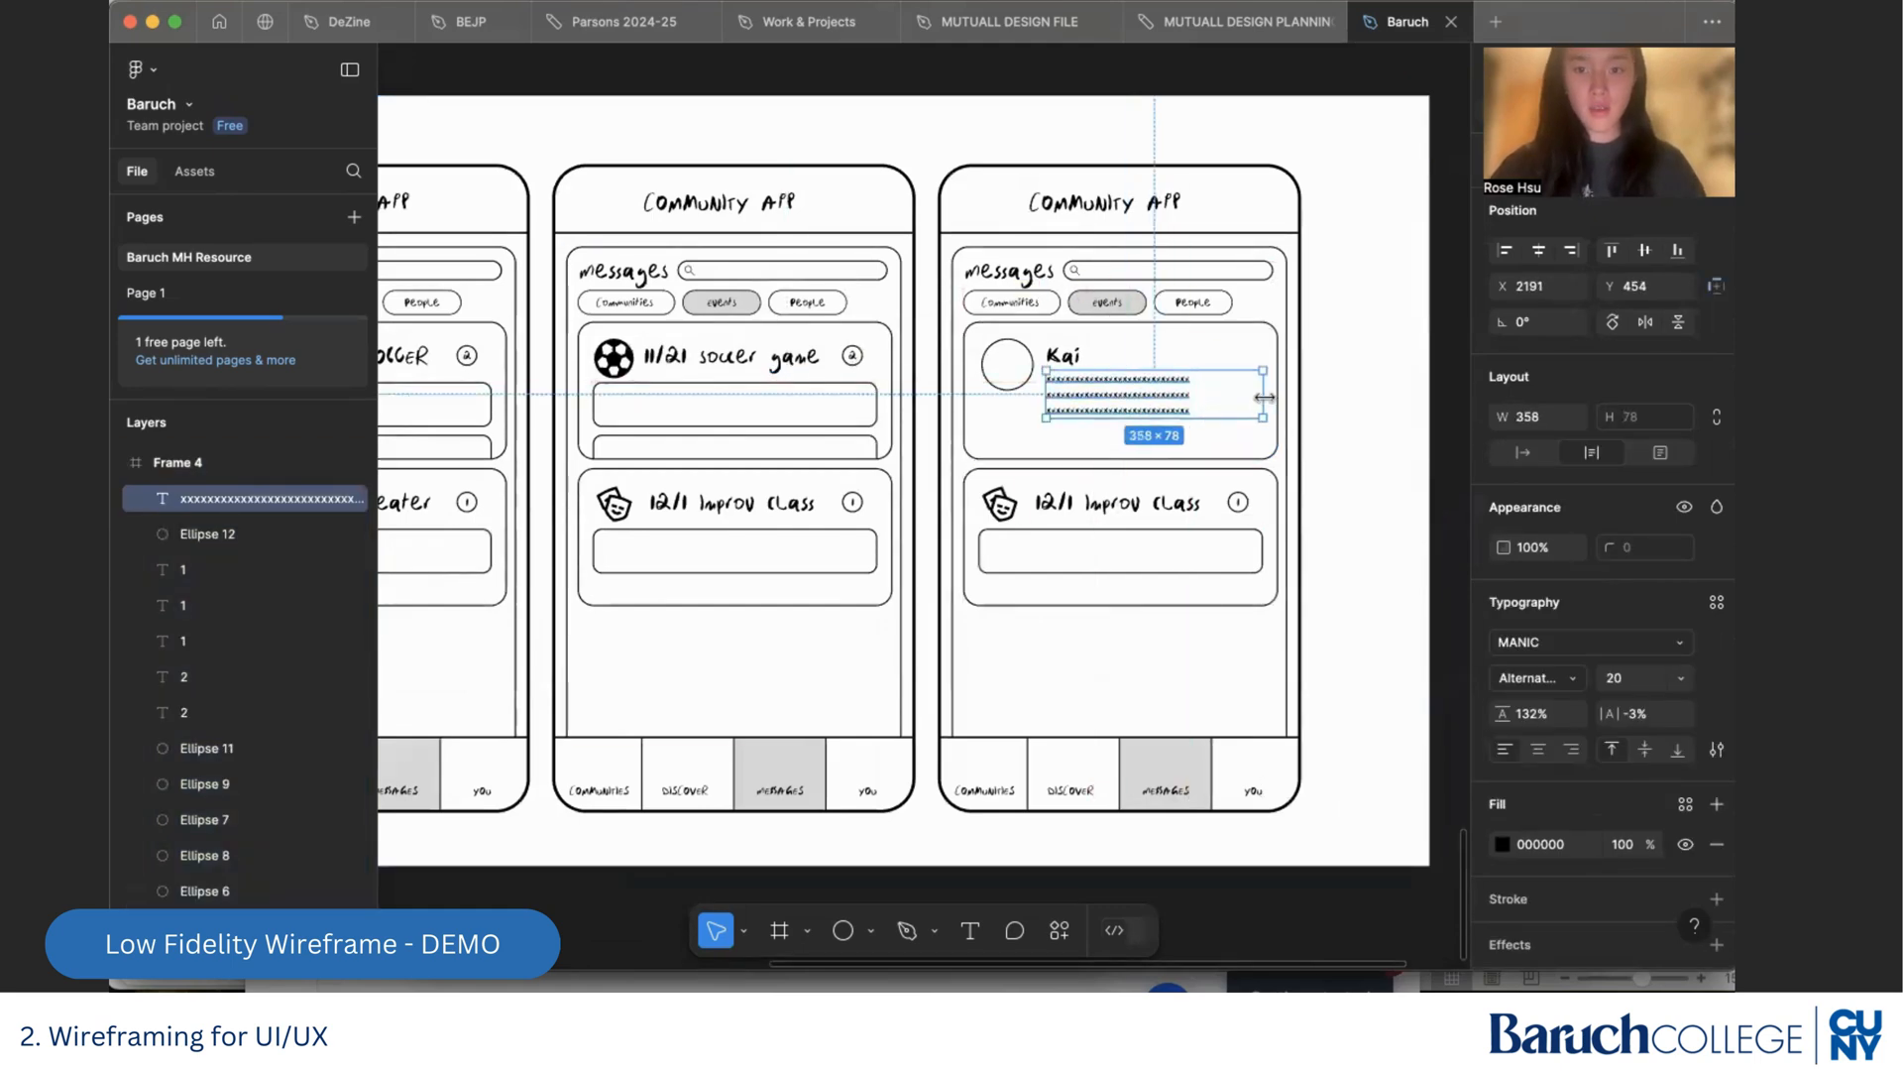
Remove the line breaks in the card's placeholder text so it fills two full-width lines
{"action": "scroll", "coordinate": [1261, 400], "scroll_direction": "up", "scroll_amount": 3}
{"action": "double_click", "coordinate": [962, 397]}
{"action": "left_click", "coordinate": [959, 396]}
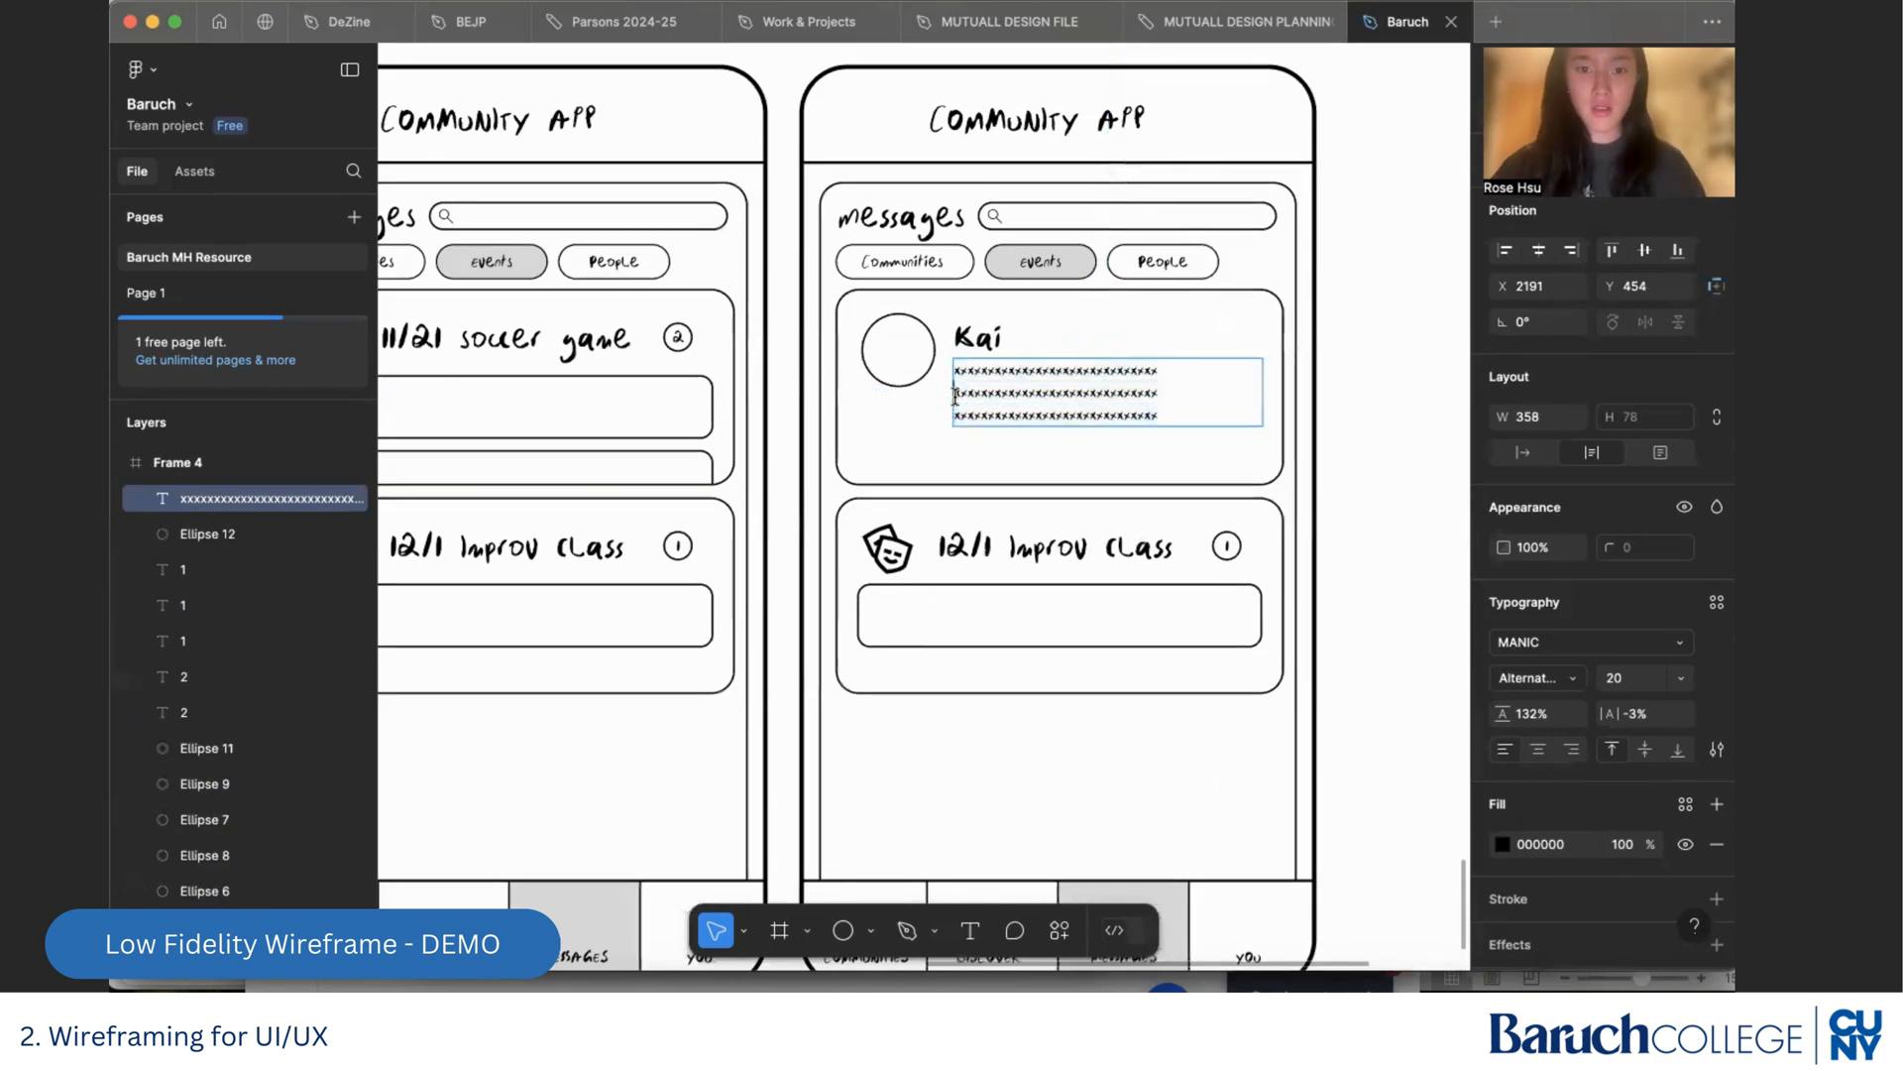
{"action": "key", "text": "BackSpace"}
{"action": "key", "text": "Return"}
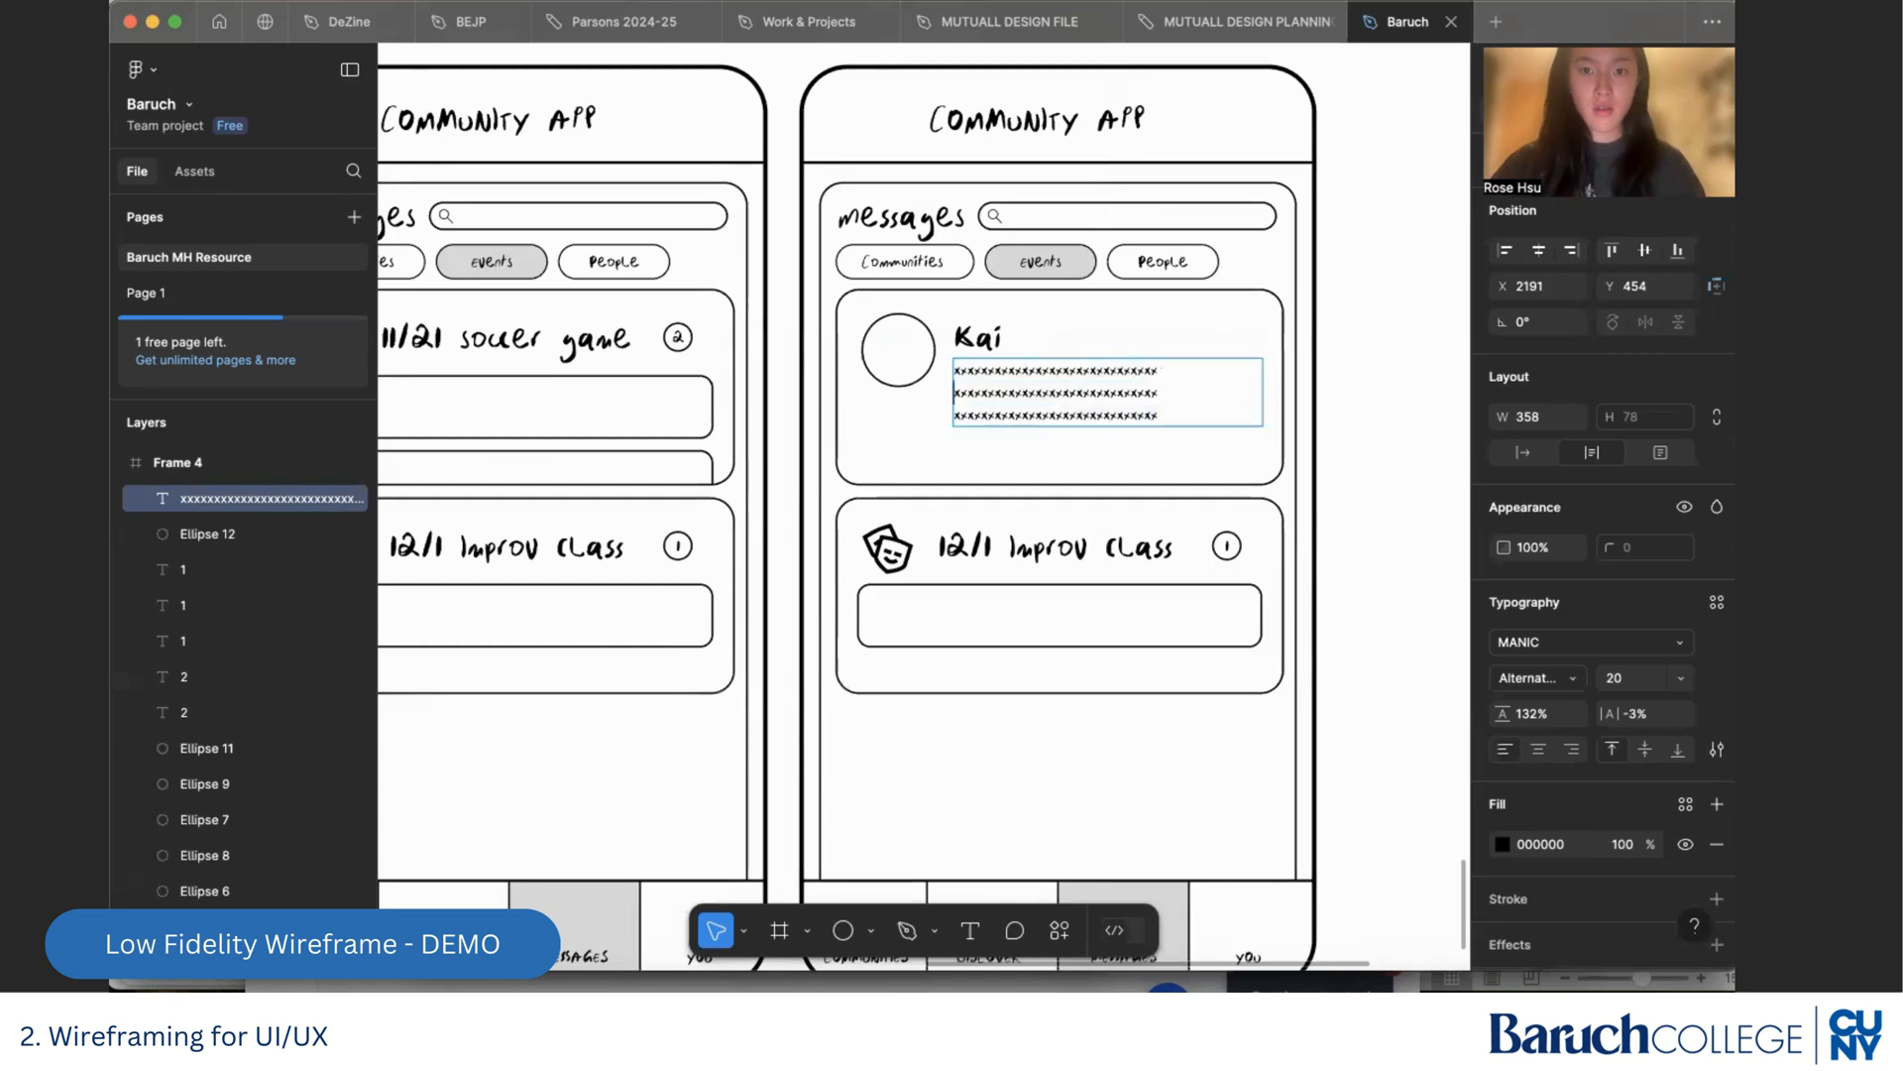
{"action": "key", "text": "BackSpace"}
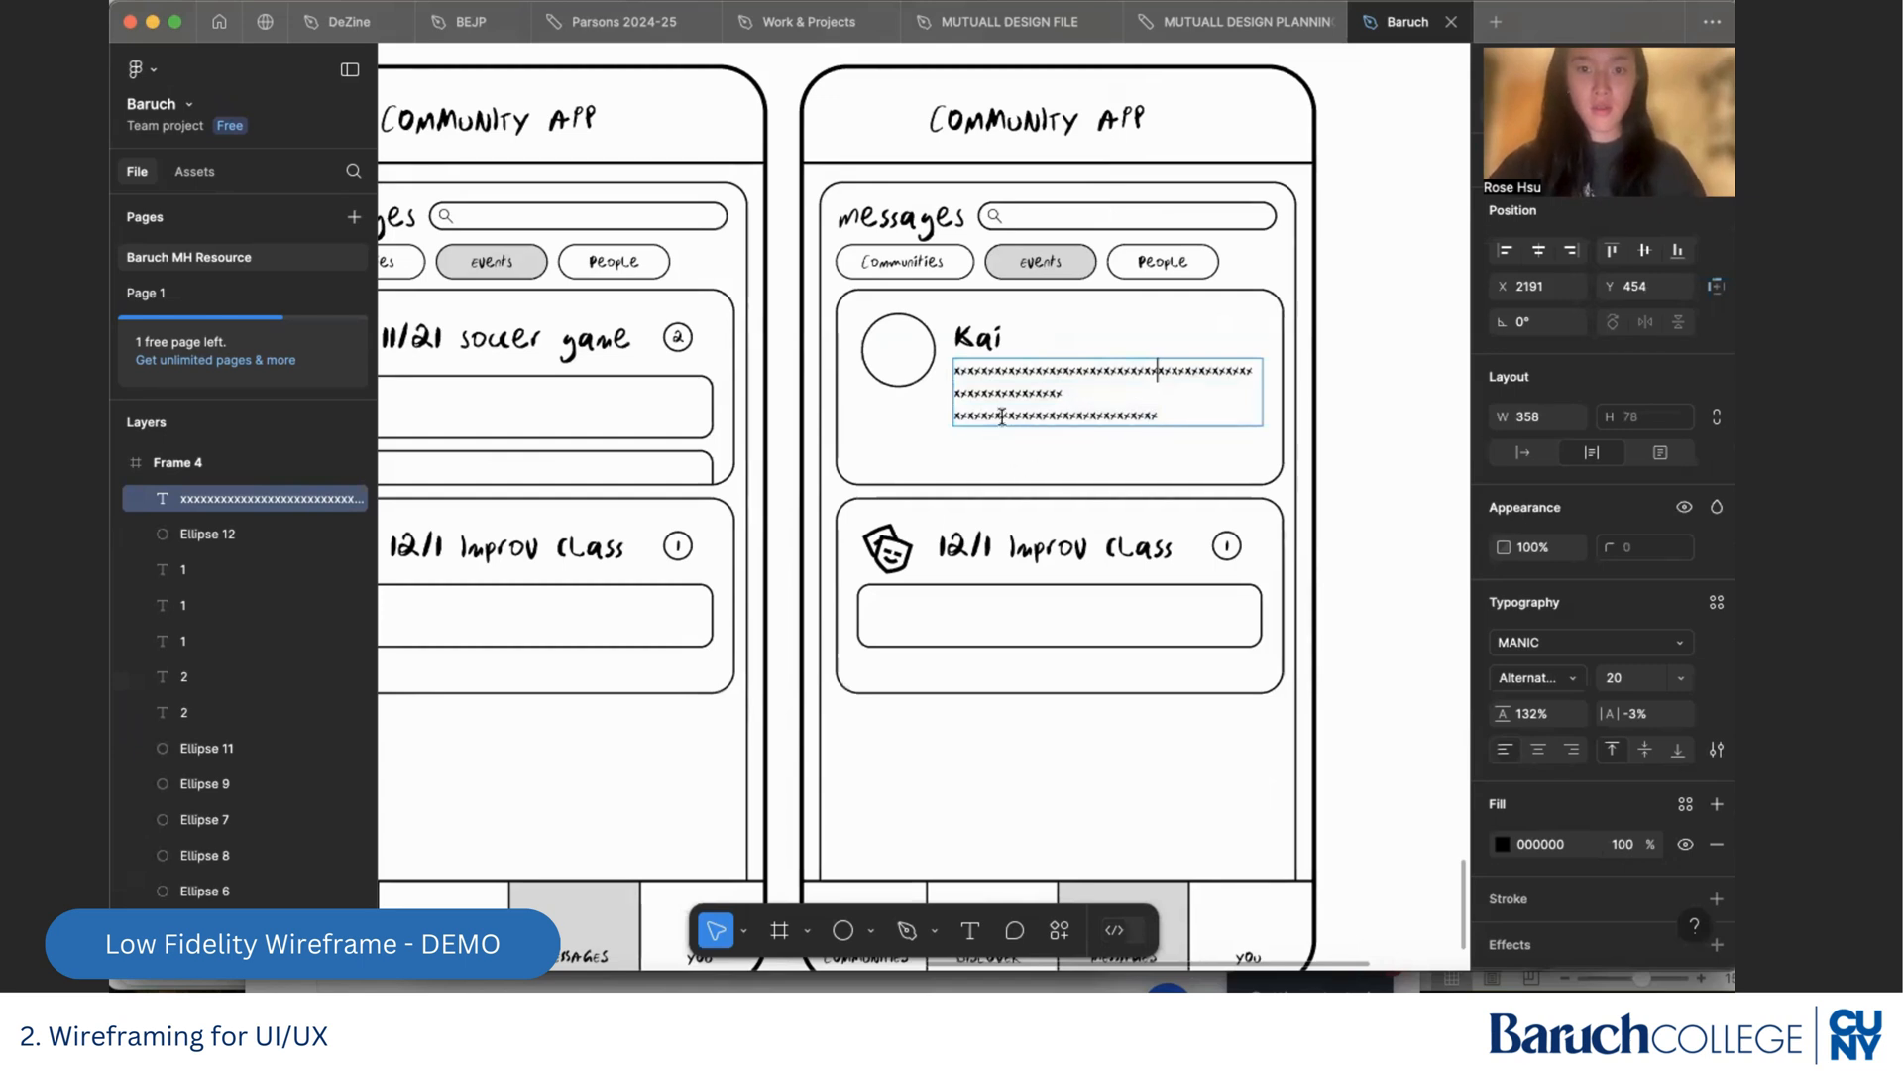
{"action": "left_click", "coordinate": [955, 417]}
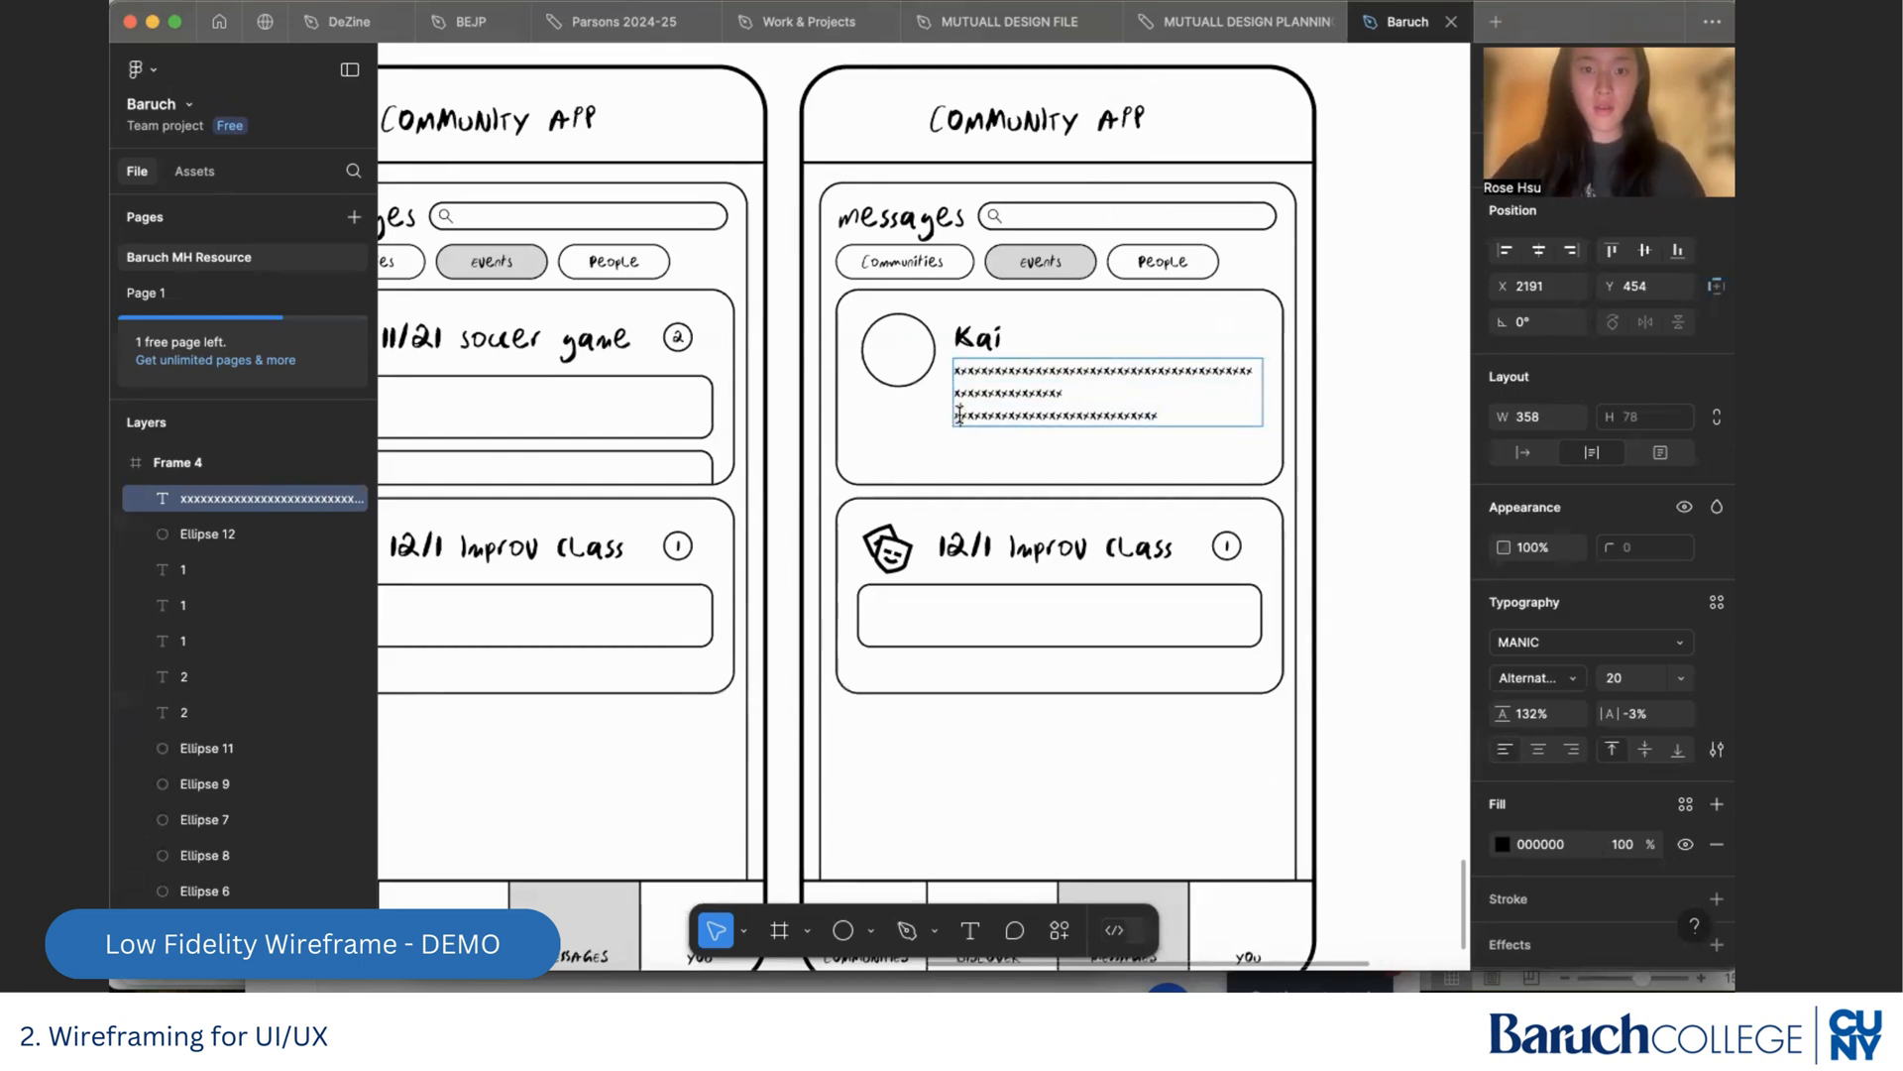
{"action": "key", "text": "BackSpace"}
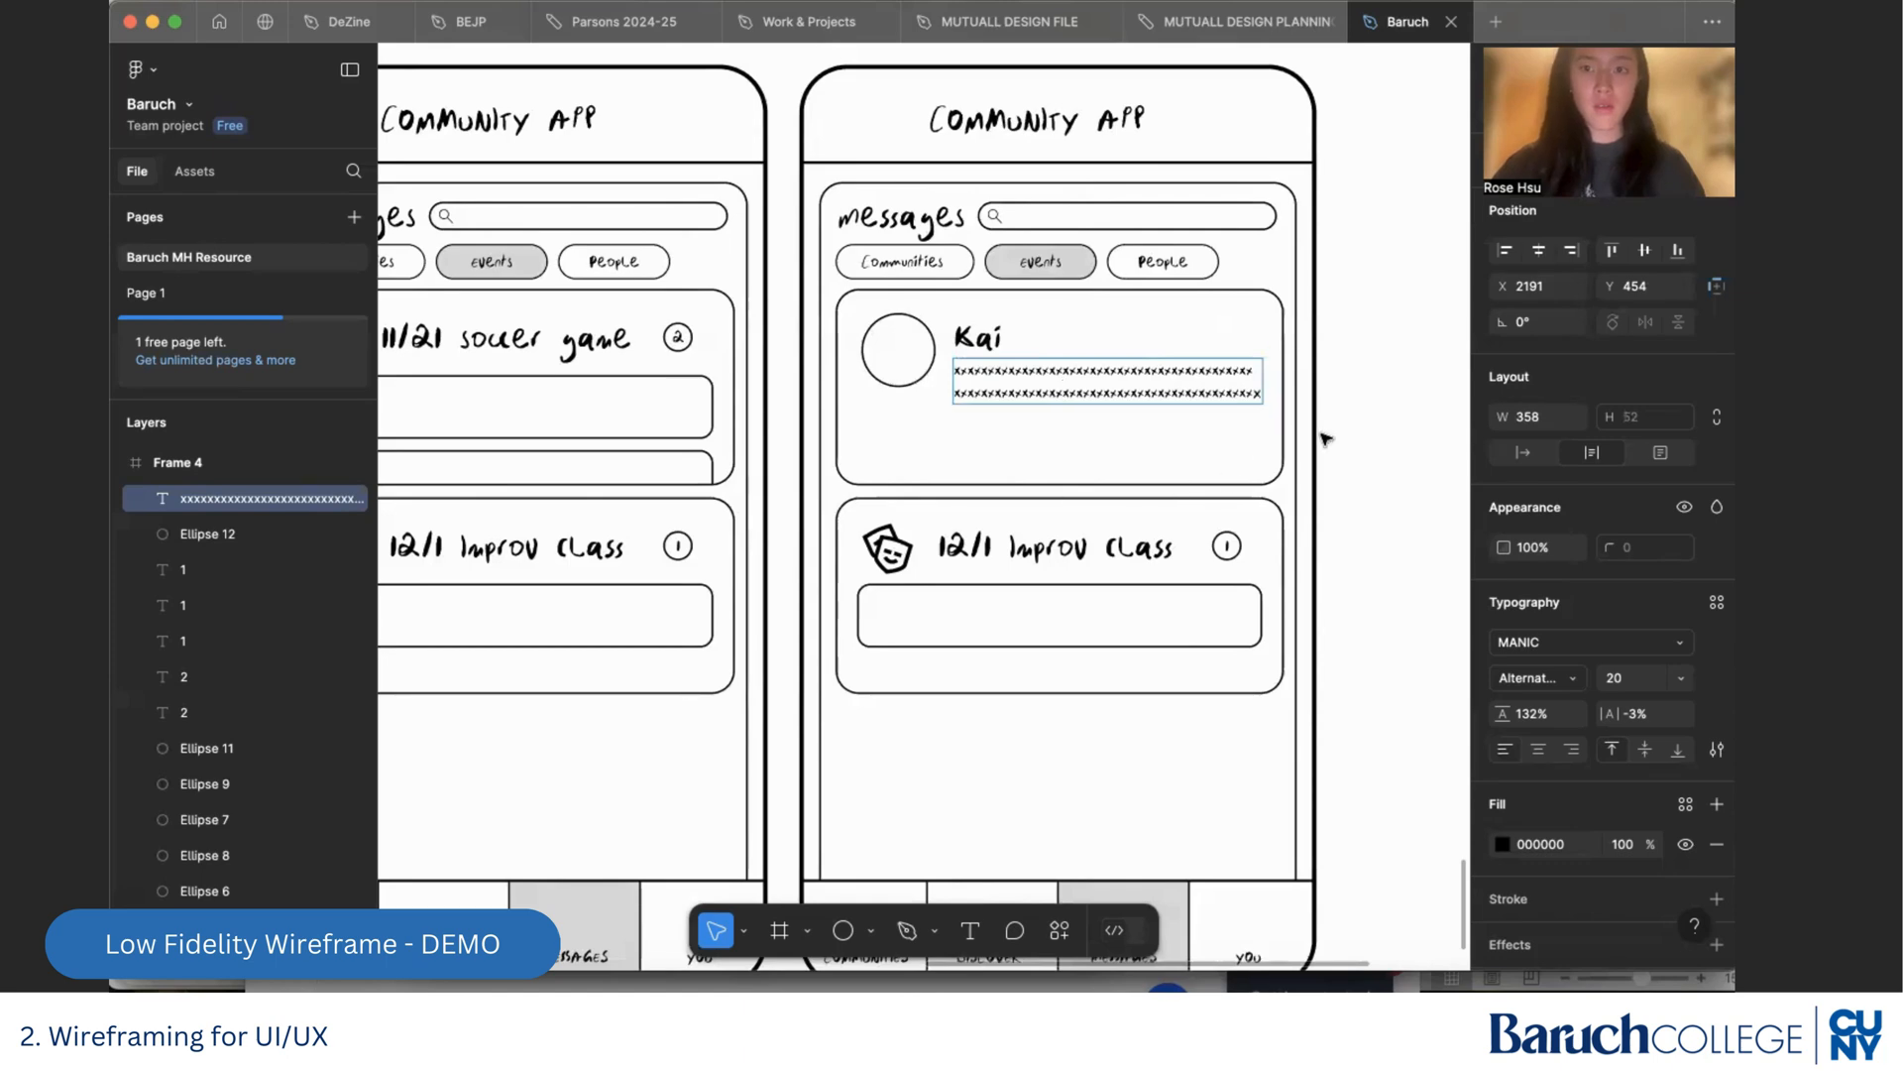
{"action": "key", "text": "Escape"}
Shorten the first card's outline from below so it fits closely around the avatar and text
{"action": "left_click", "coordinate": [1183, 484]}
{"action": "left_click_drag", "start_coordinate": [1181, 482], "coordinate": [1170, 421]}
{"action": "key", "text": "Escape"}
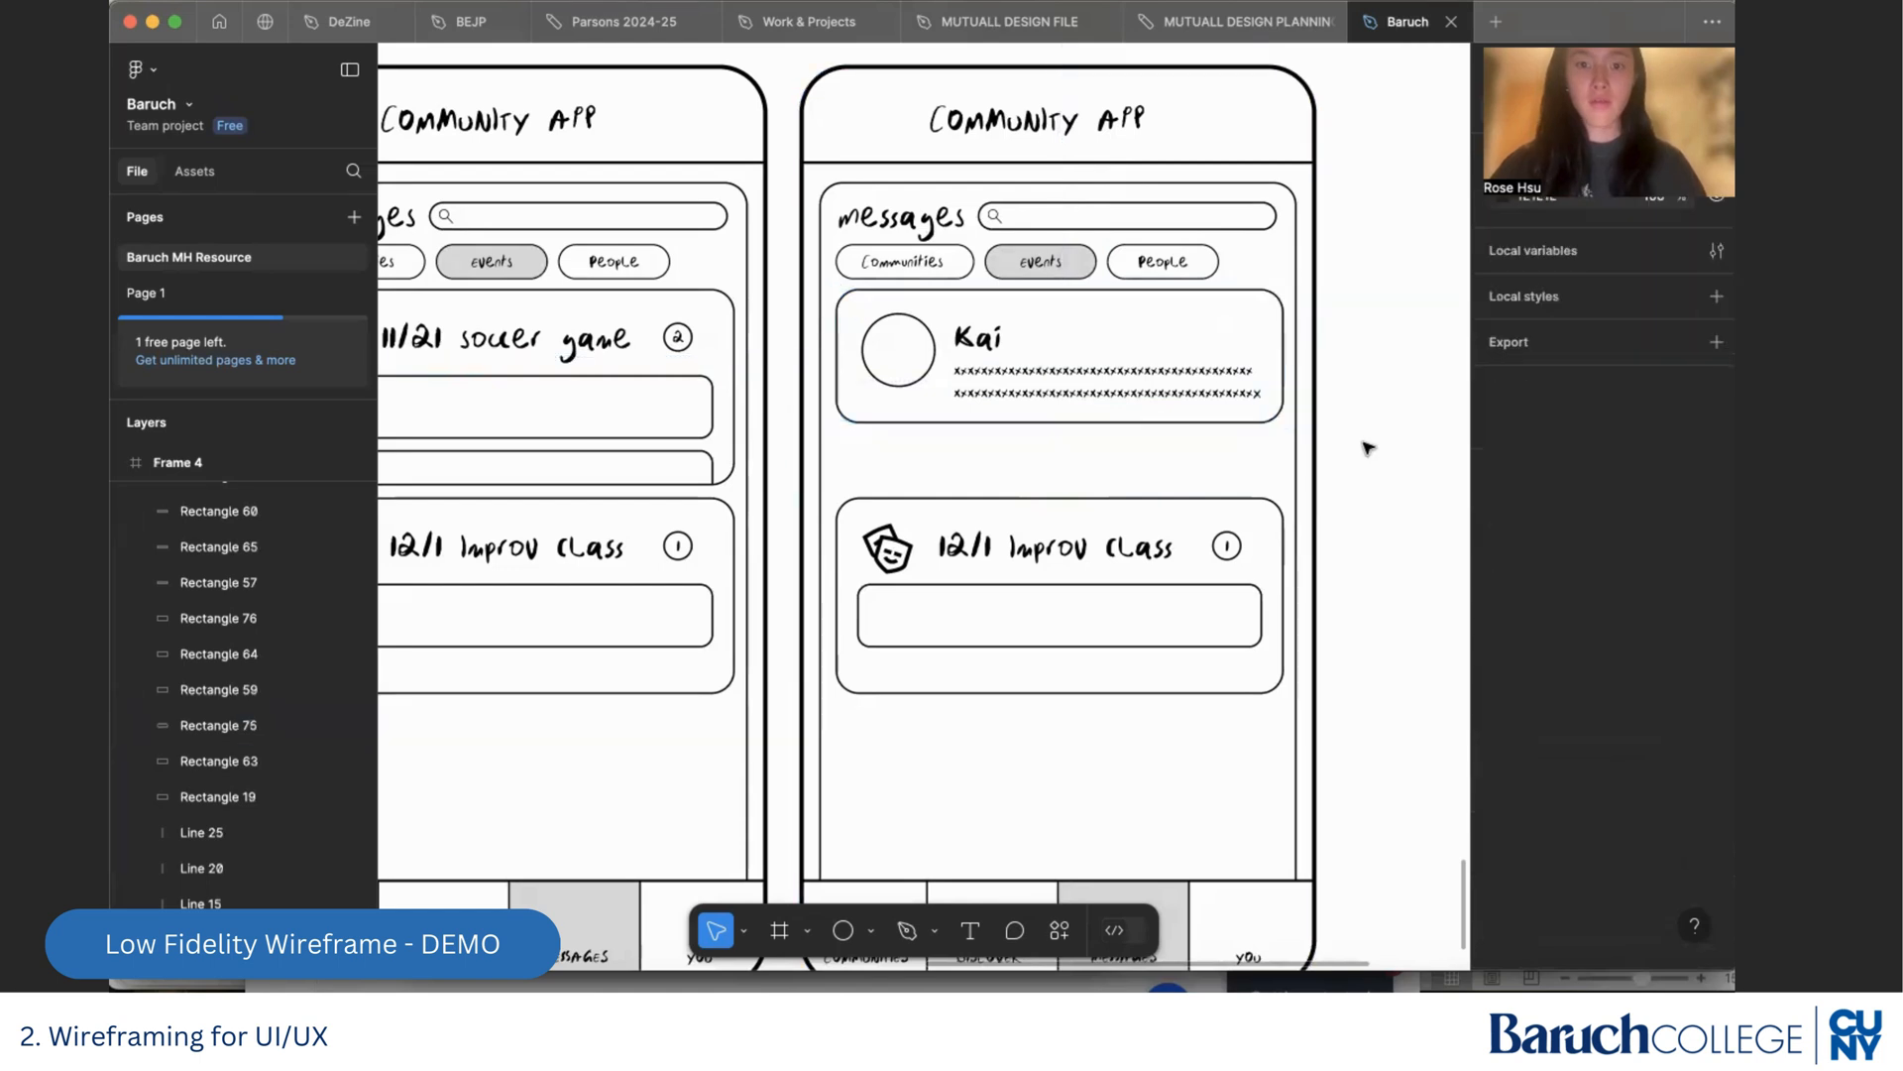
Delete the entire 12/1 Improv Class card, including its icon, title, counter and message box, from the rightmost Messages screen
{"action": "scroll", "coordinate": [1174, 594], "scroll_direction": "down", "scroll_amount": 3}
{"action": "left_click_drag", "start_coordinate": [1223, 589], "coordinate": [793, 351]}
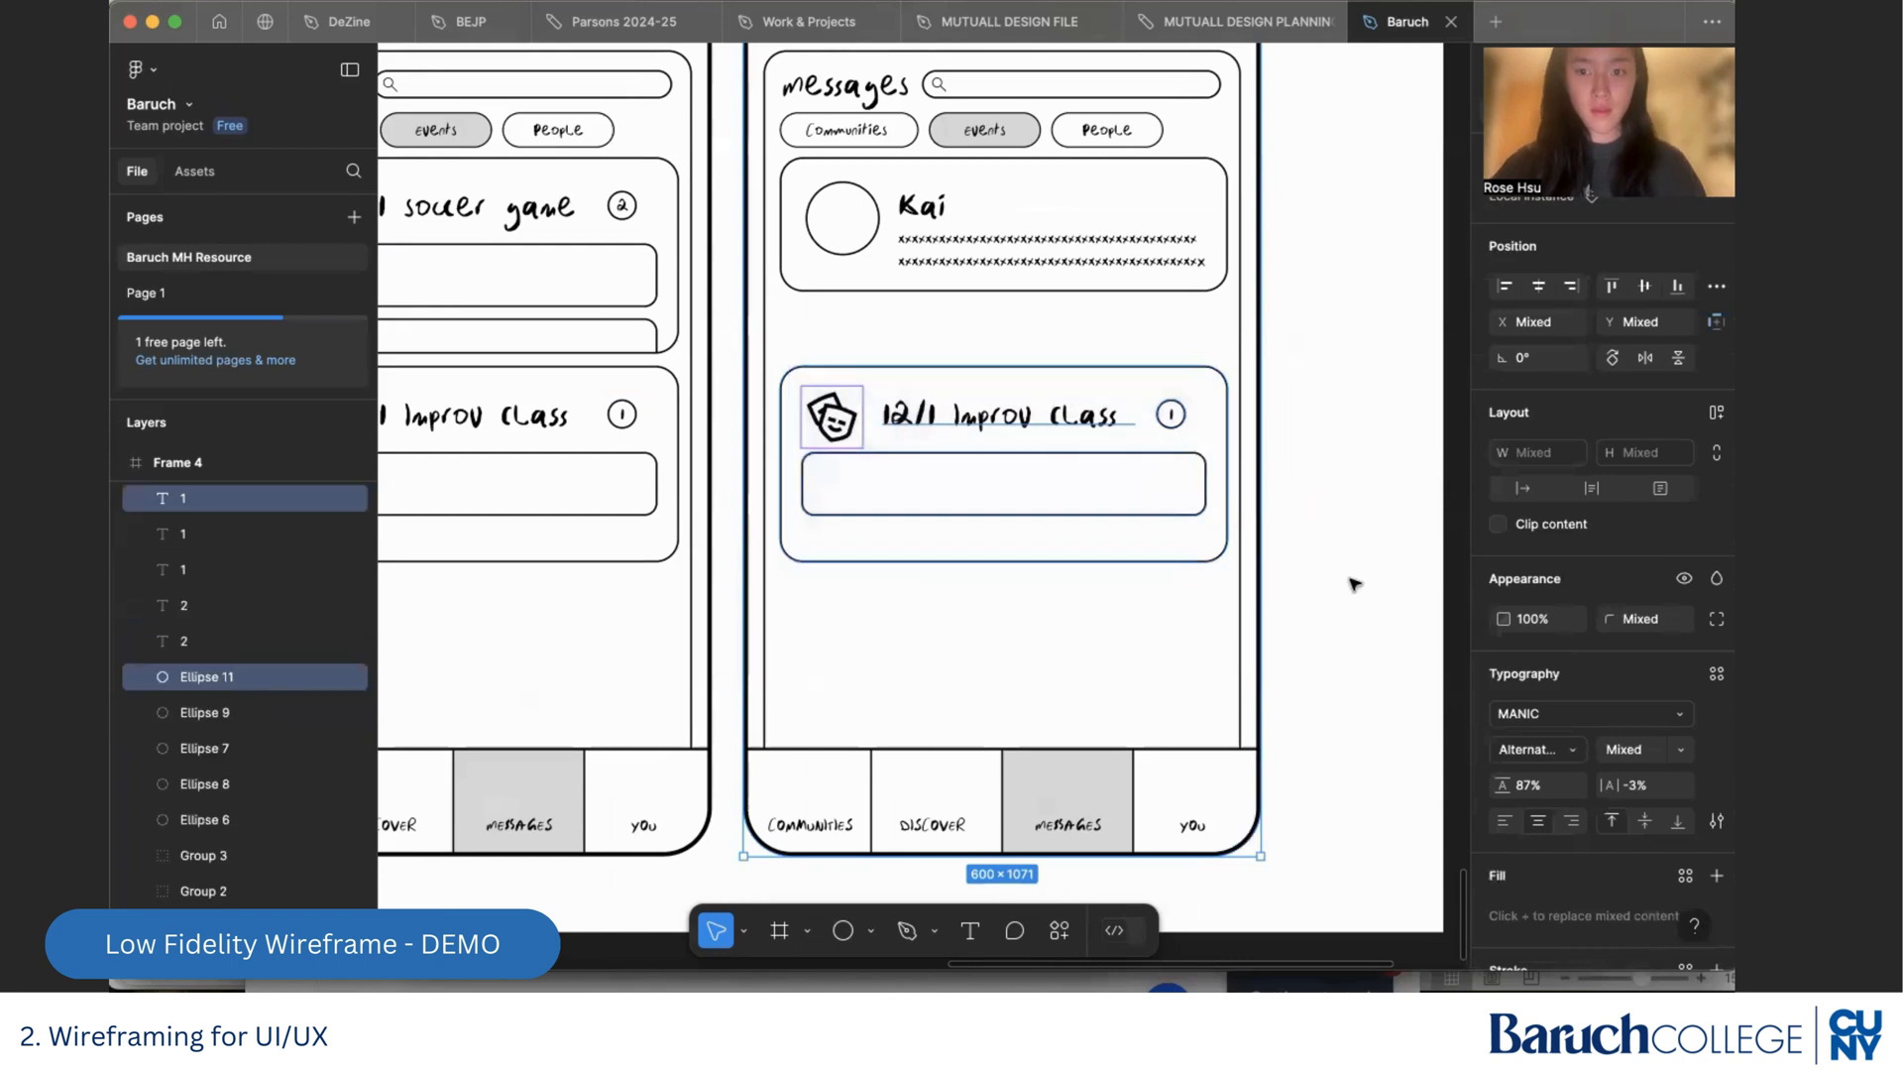
{"action": "left_click", "coordinate": [1244, 838]}
{"action": "key", "text": "ctrl+z"}
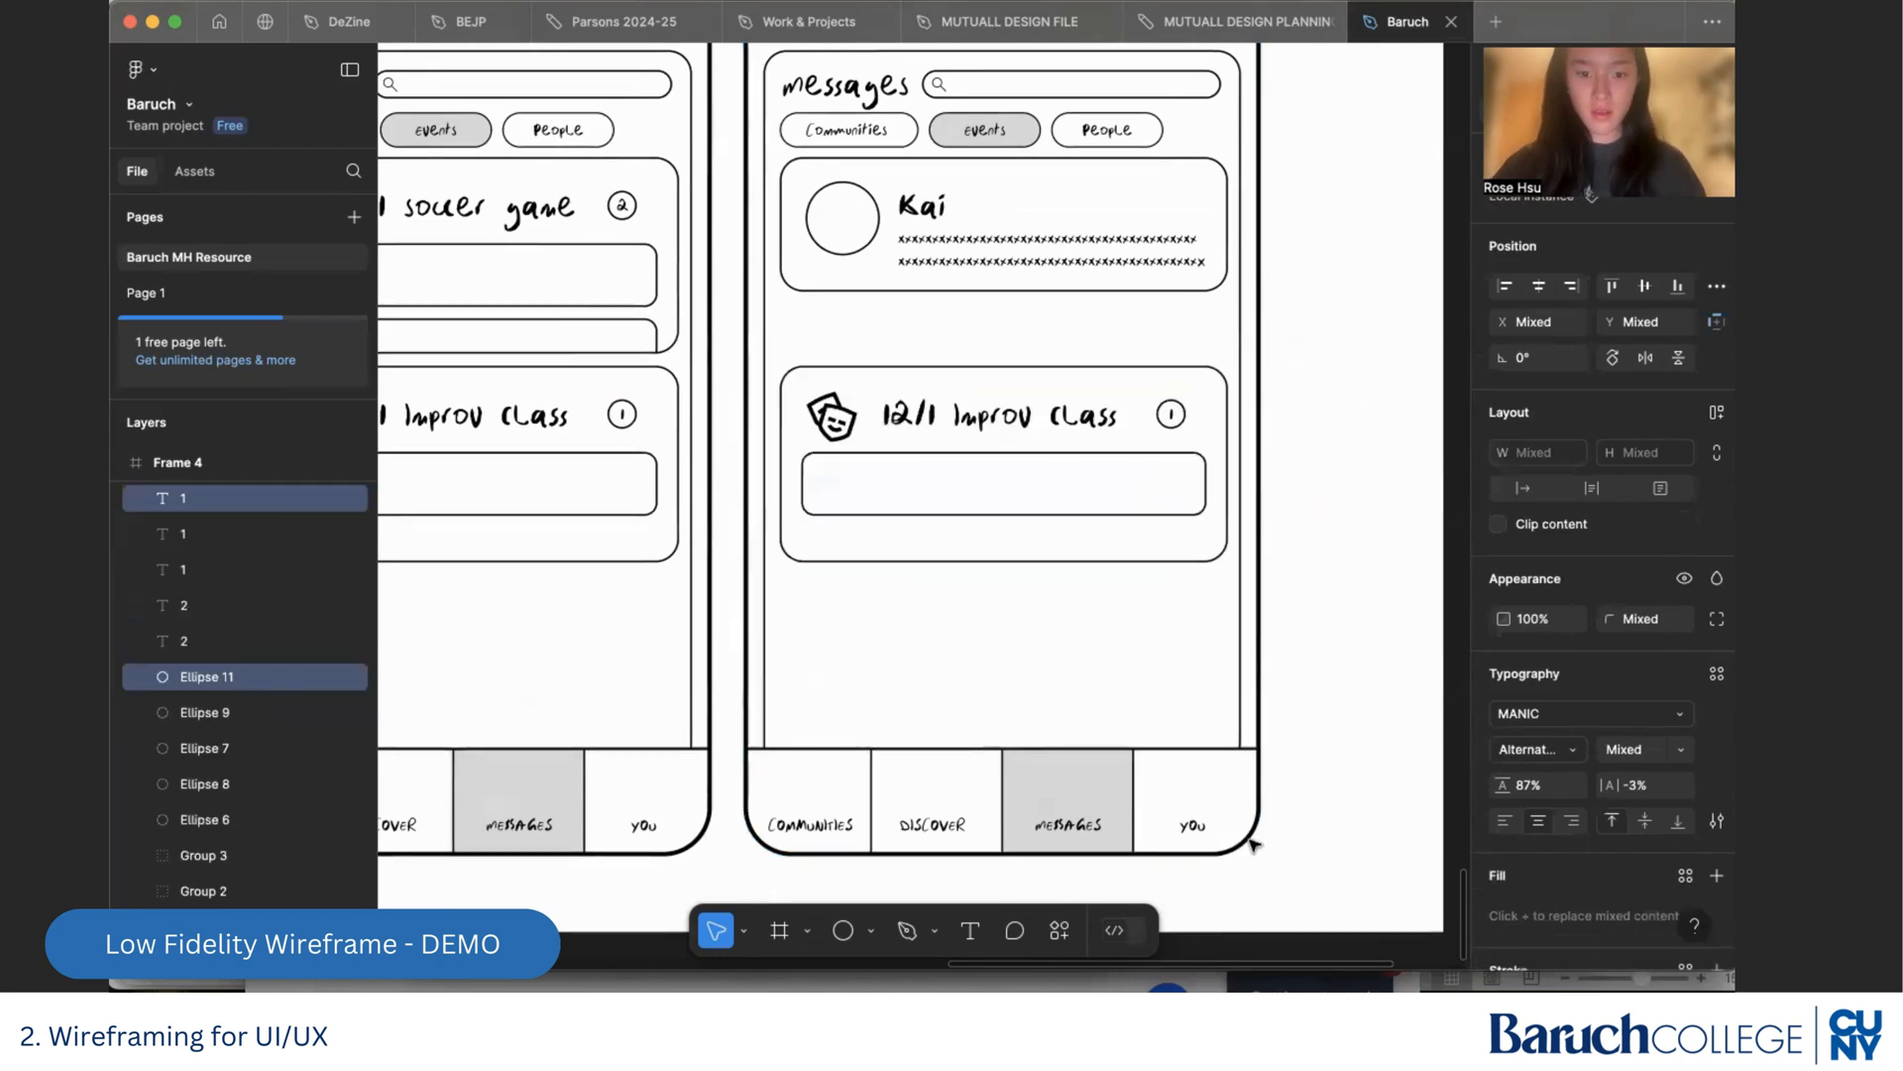
{"action": "left_click", "coordinate": [765, 847], "text": "shift"}
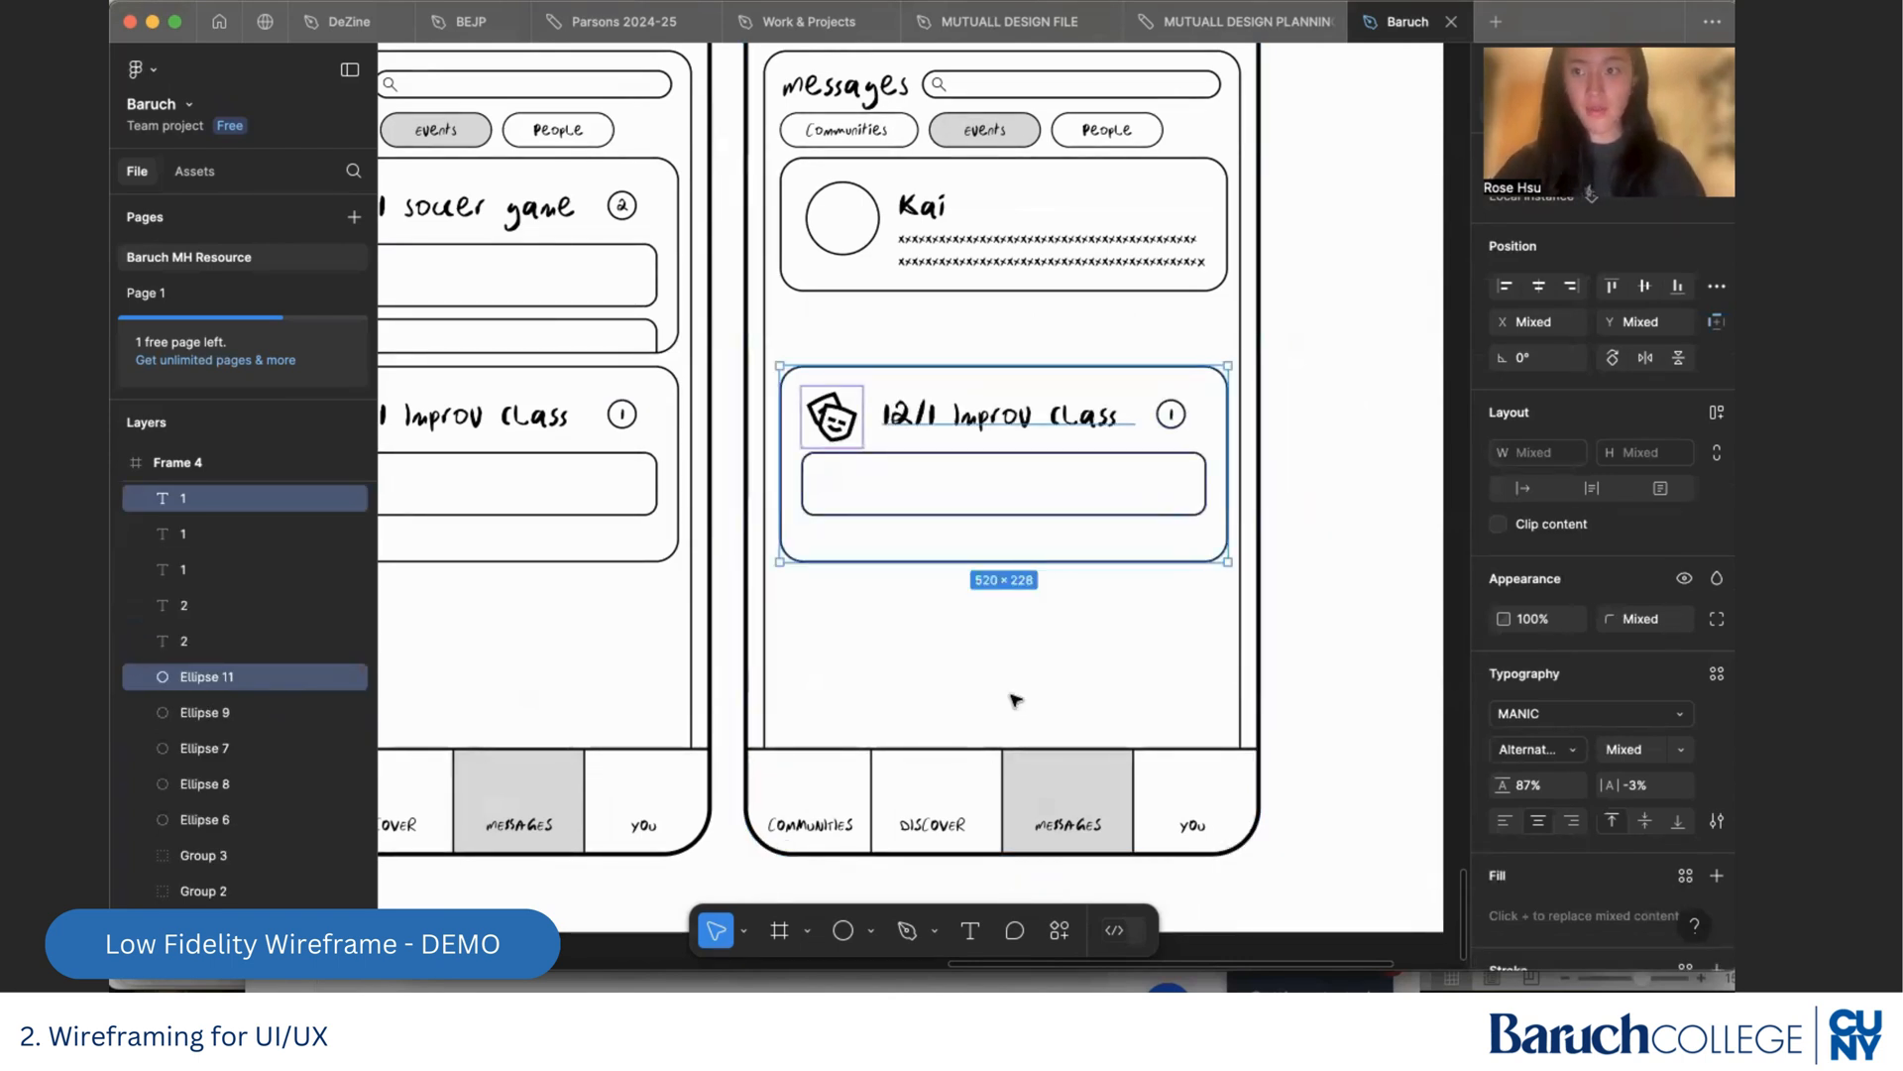
{"action": "key", "text": "BackSpace"}
{"action": "scroll", "coordinate": [1145, 401], "scroll_direction": "up", "scroll_amount": 2}
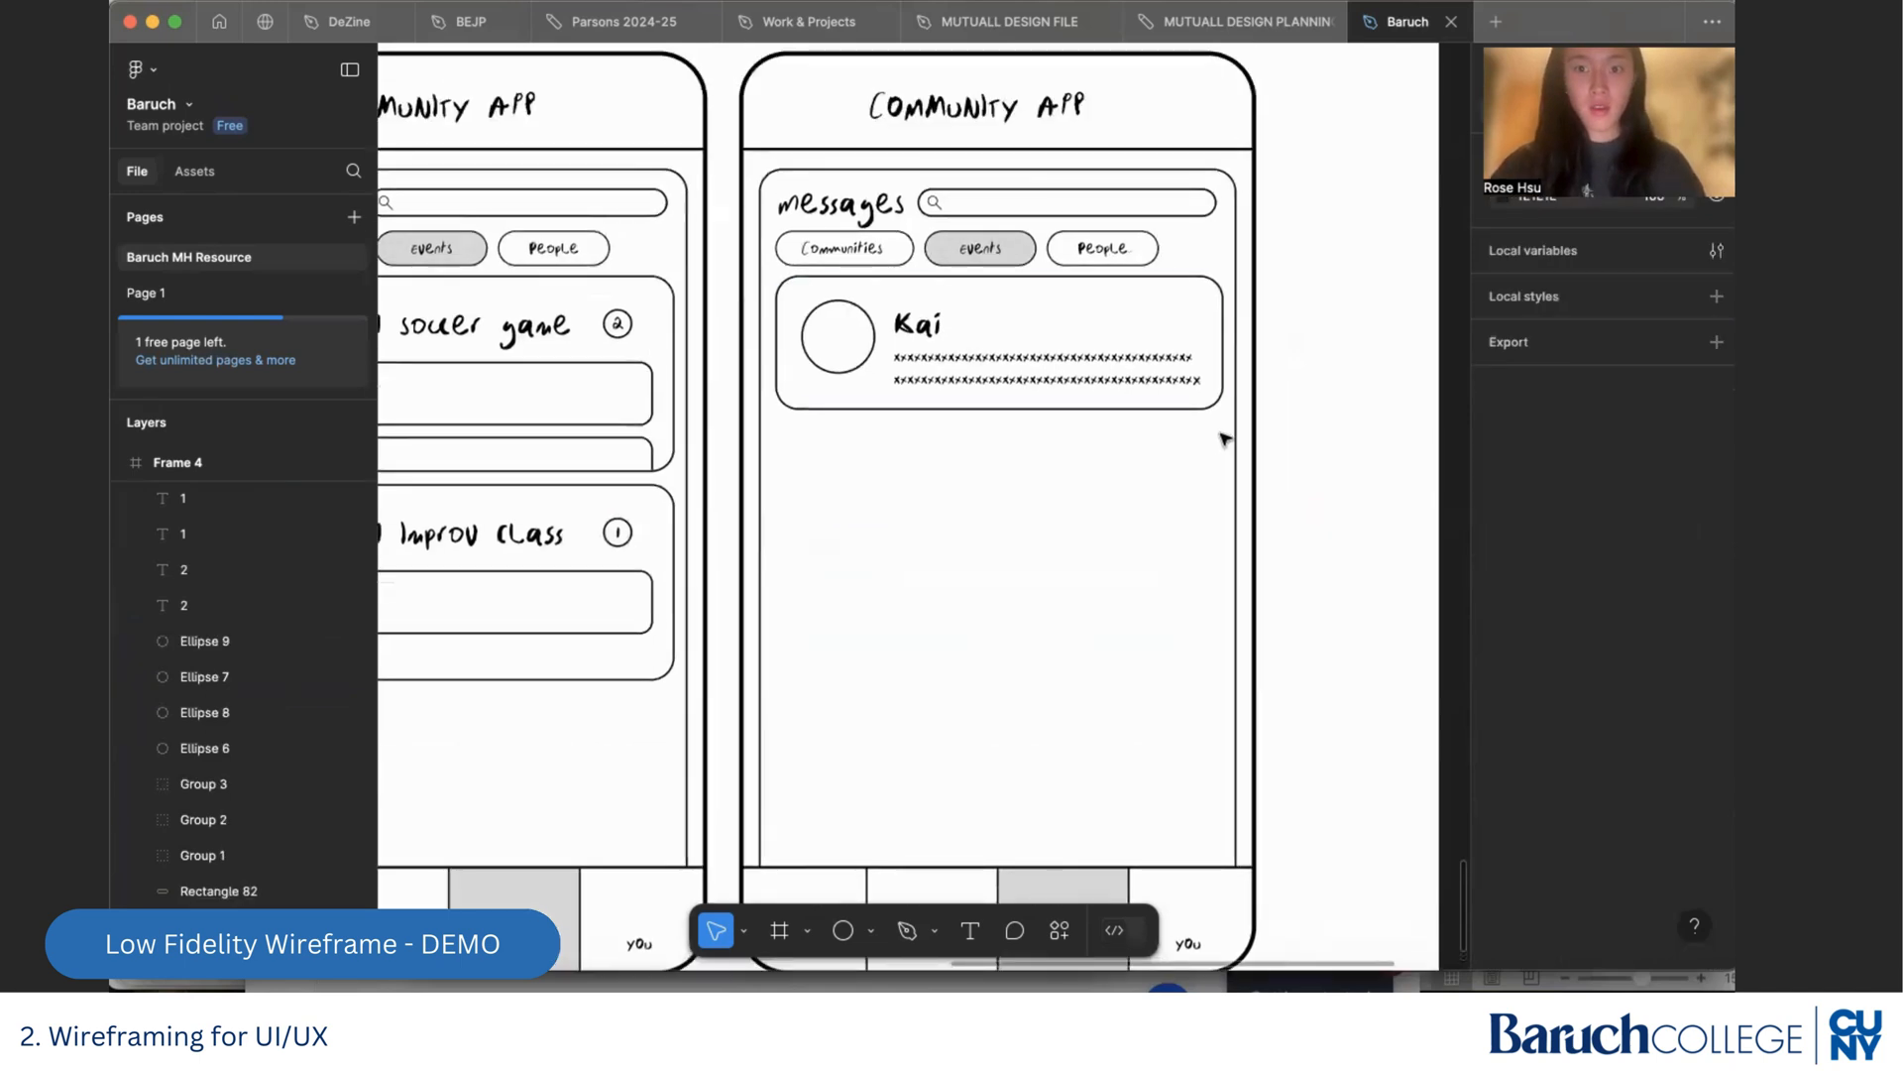
{"action": "left_click_drag", "start_coordinate": [1219, 424], "coordinate": [797, 275]}
{"action": "left_click_drag", "start_coordinate": [838, 347], "coordinate": [854, 486]}
{"action": "key", "text": "super+z"}
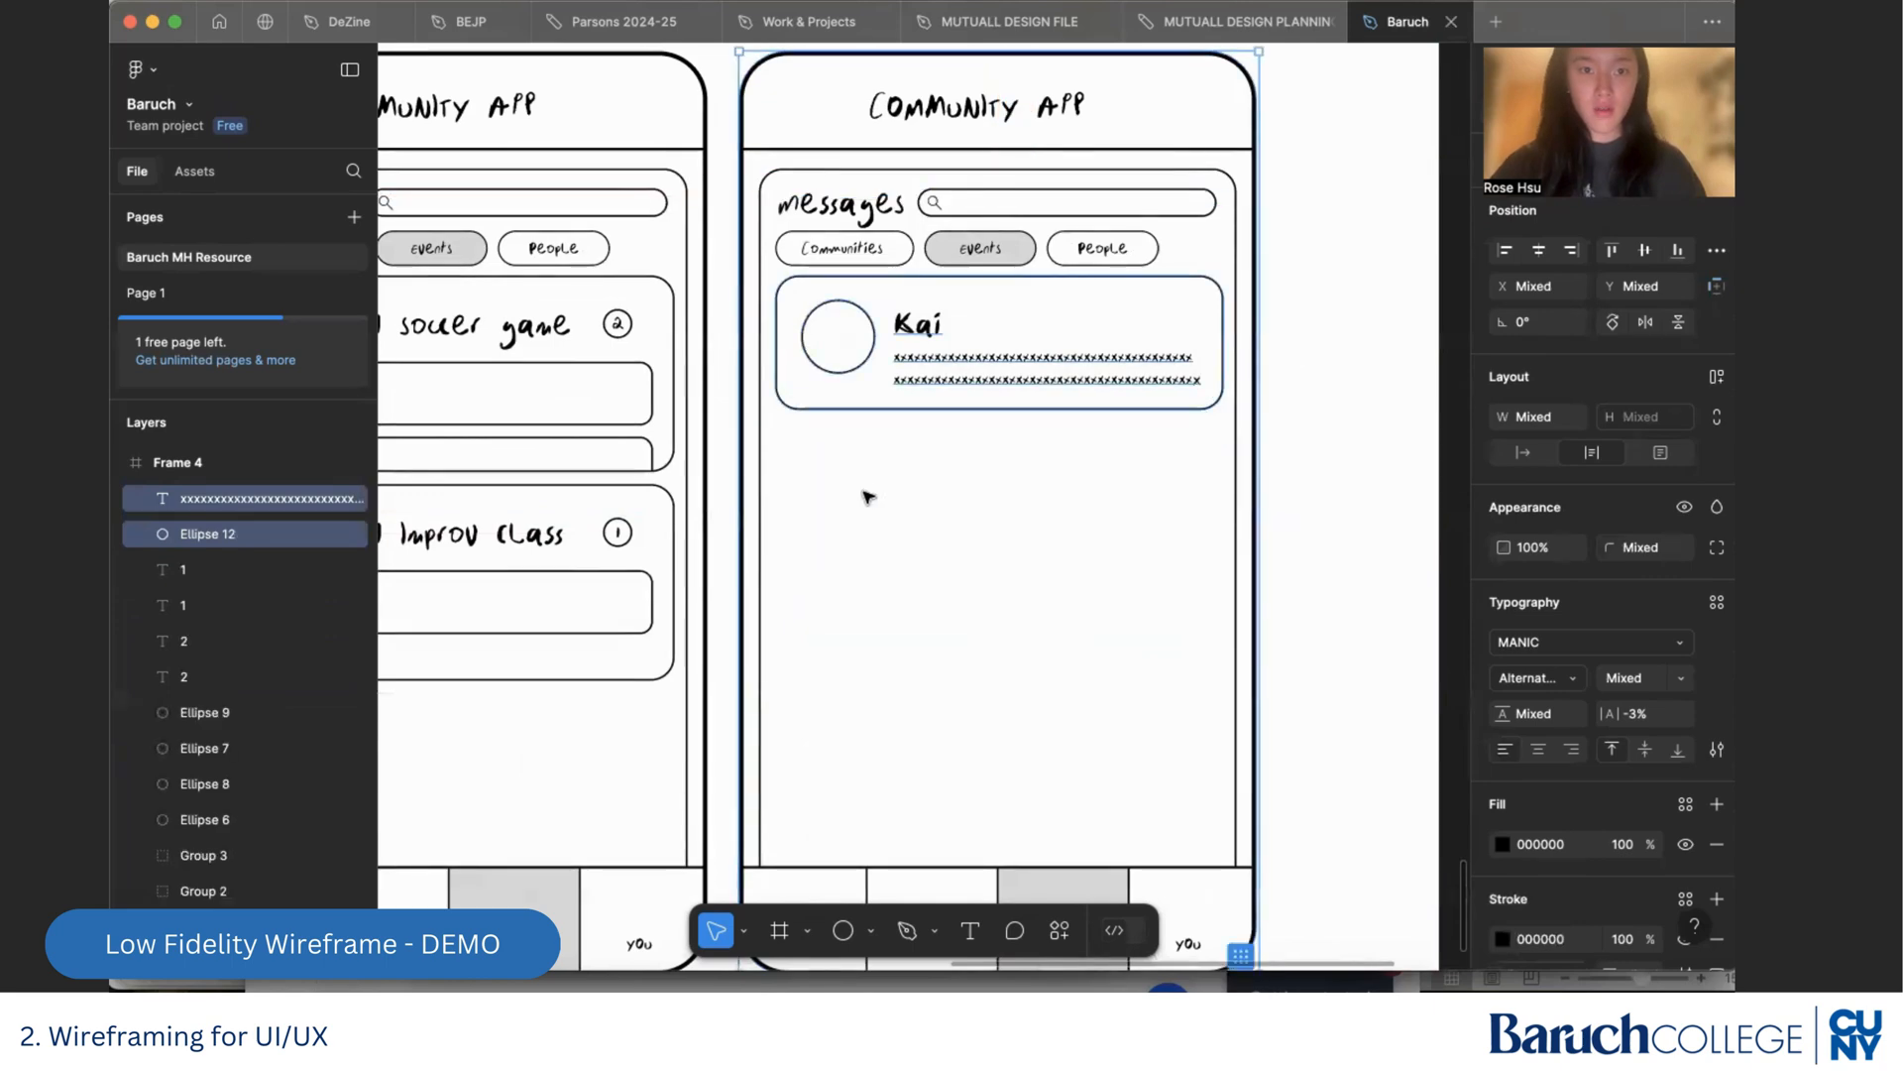
{"action": "left_click", "coordinate": [781, 530]}
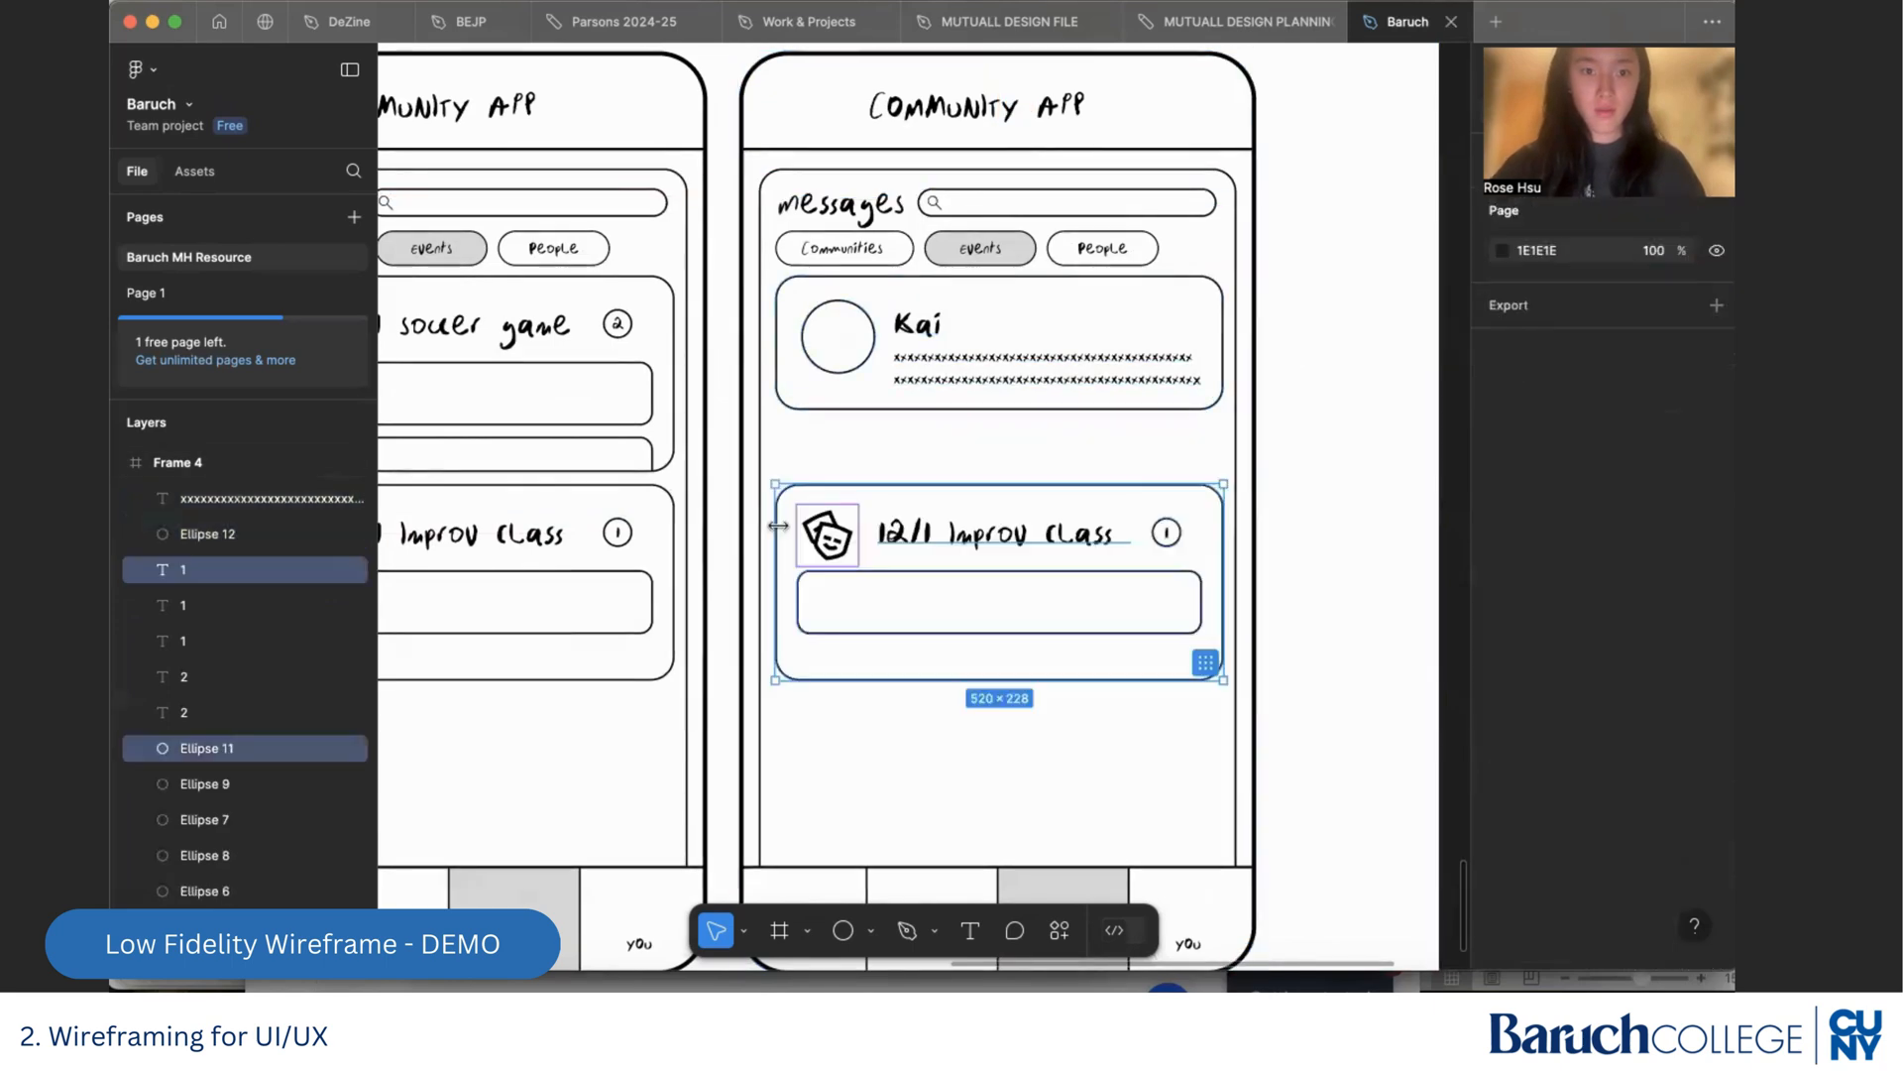
{"action": "key", "text": "super+v"}
{"action": "key", "text": "super+z"}
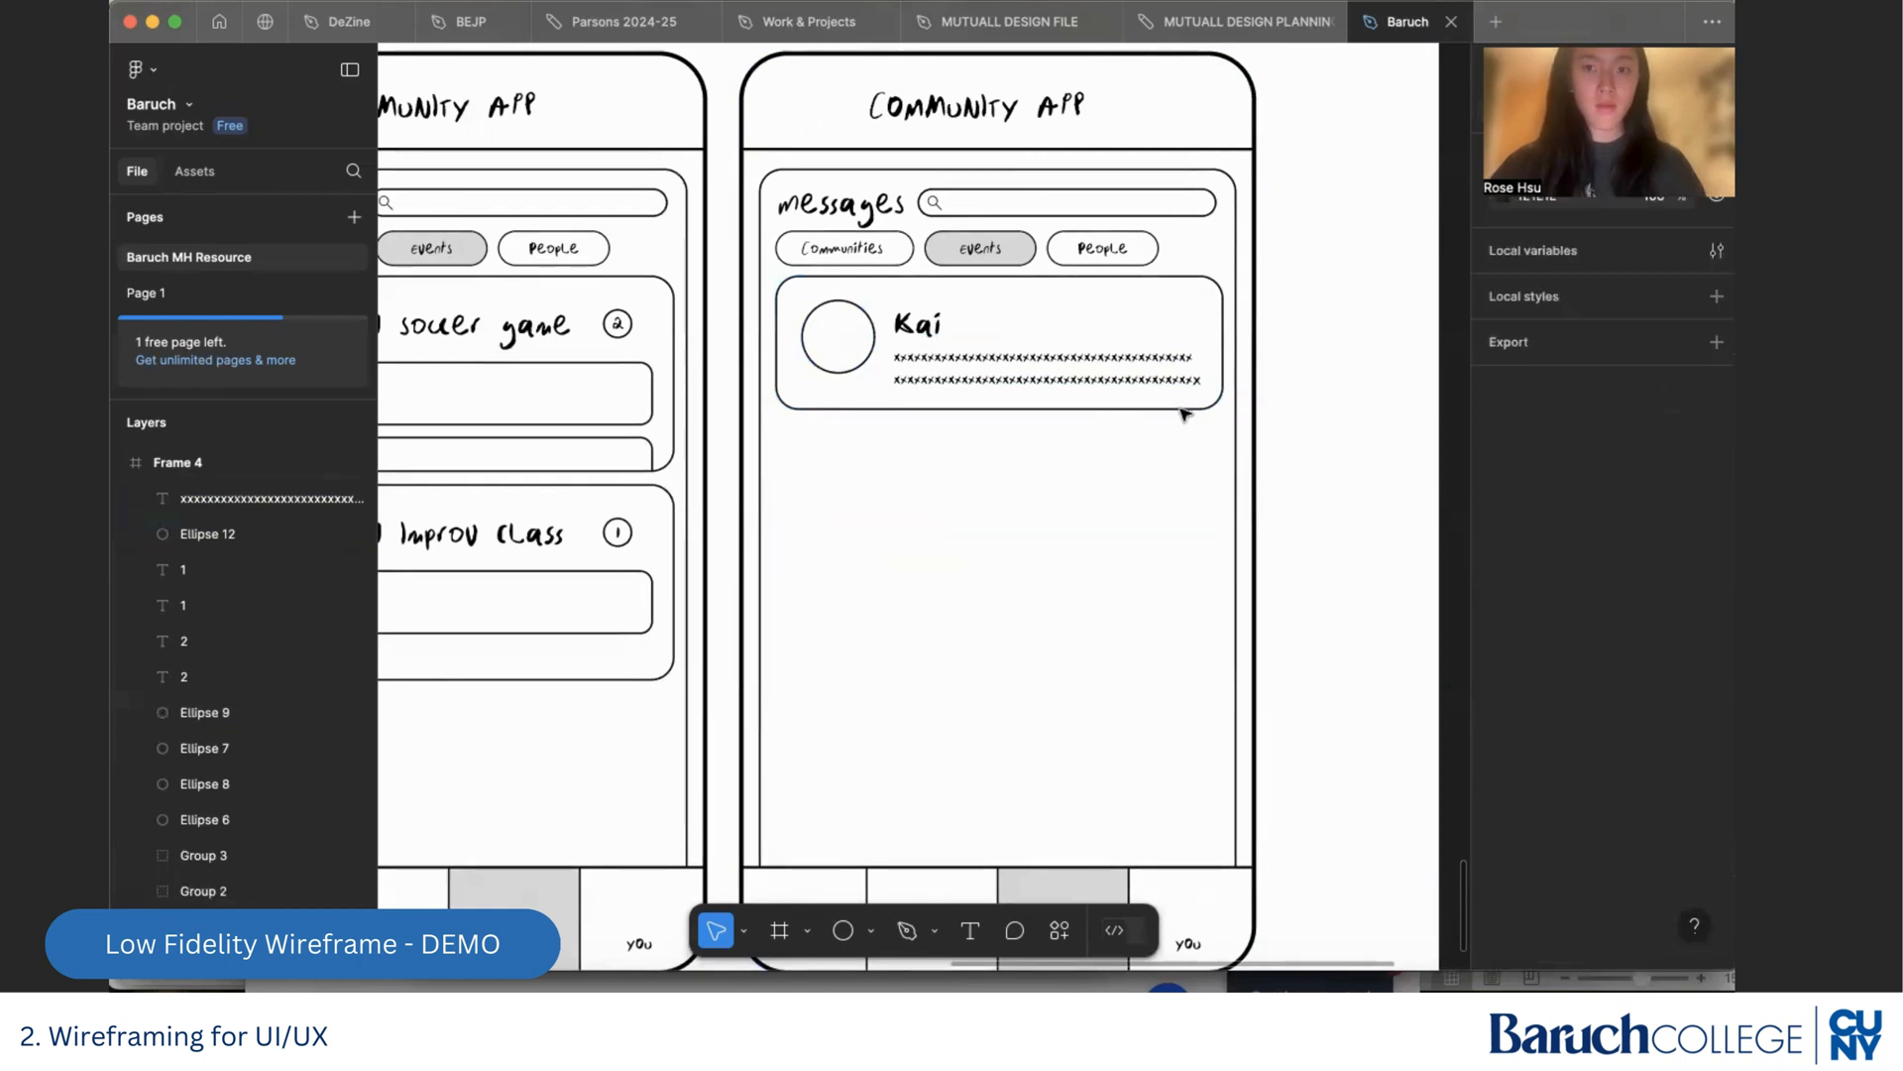
Duplicate the complete avatar message card twice, without the phone outline, stacking the copies evenly below the first card
{"action": "left_click_drag", "start_coordinate": [1216, 421], "coordinate": [778, 273]}
{"action": "left_click", "coordinate": [756, 72], "text": "shift"}
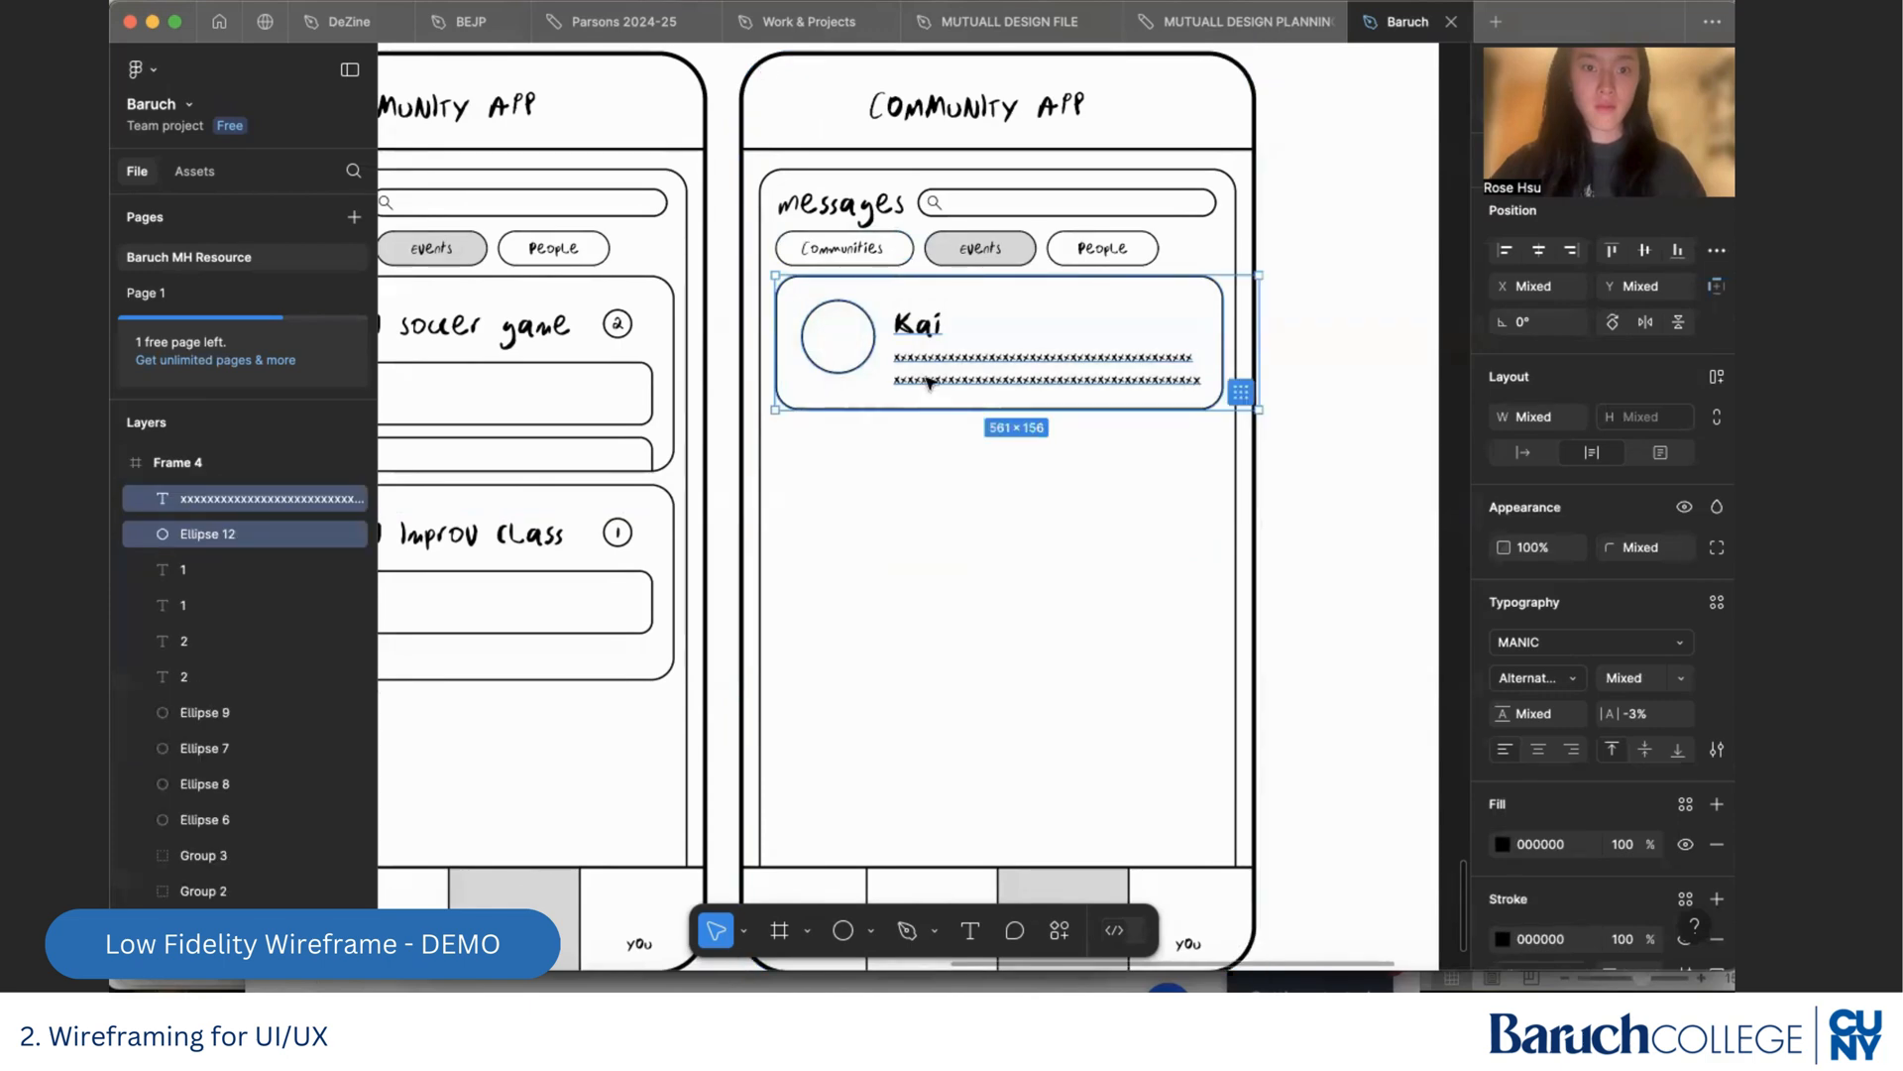
{"action": "left_click_drag", "start_coordinate": [920, 358], "coordinate": [942, 661]}
{"action": "left_click", "coordinate": [1297, 805]}
{"action": "scroll", "coordinate": [1289, 793], "scroll_direction": "down", "scroll_amount": 5}
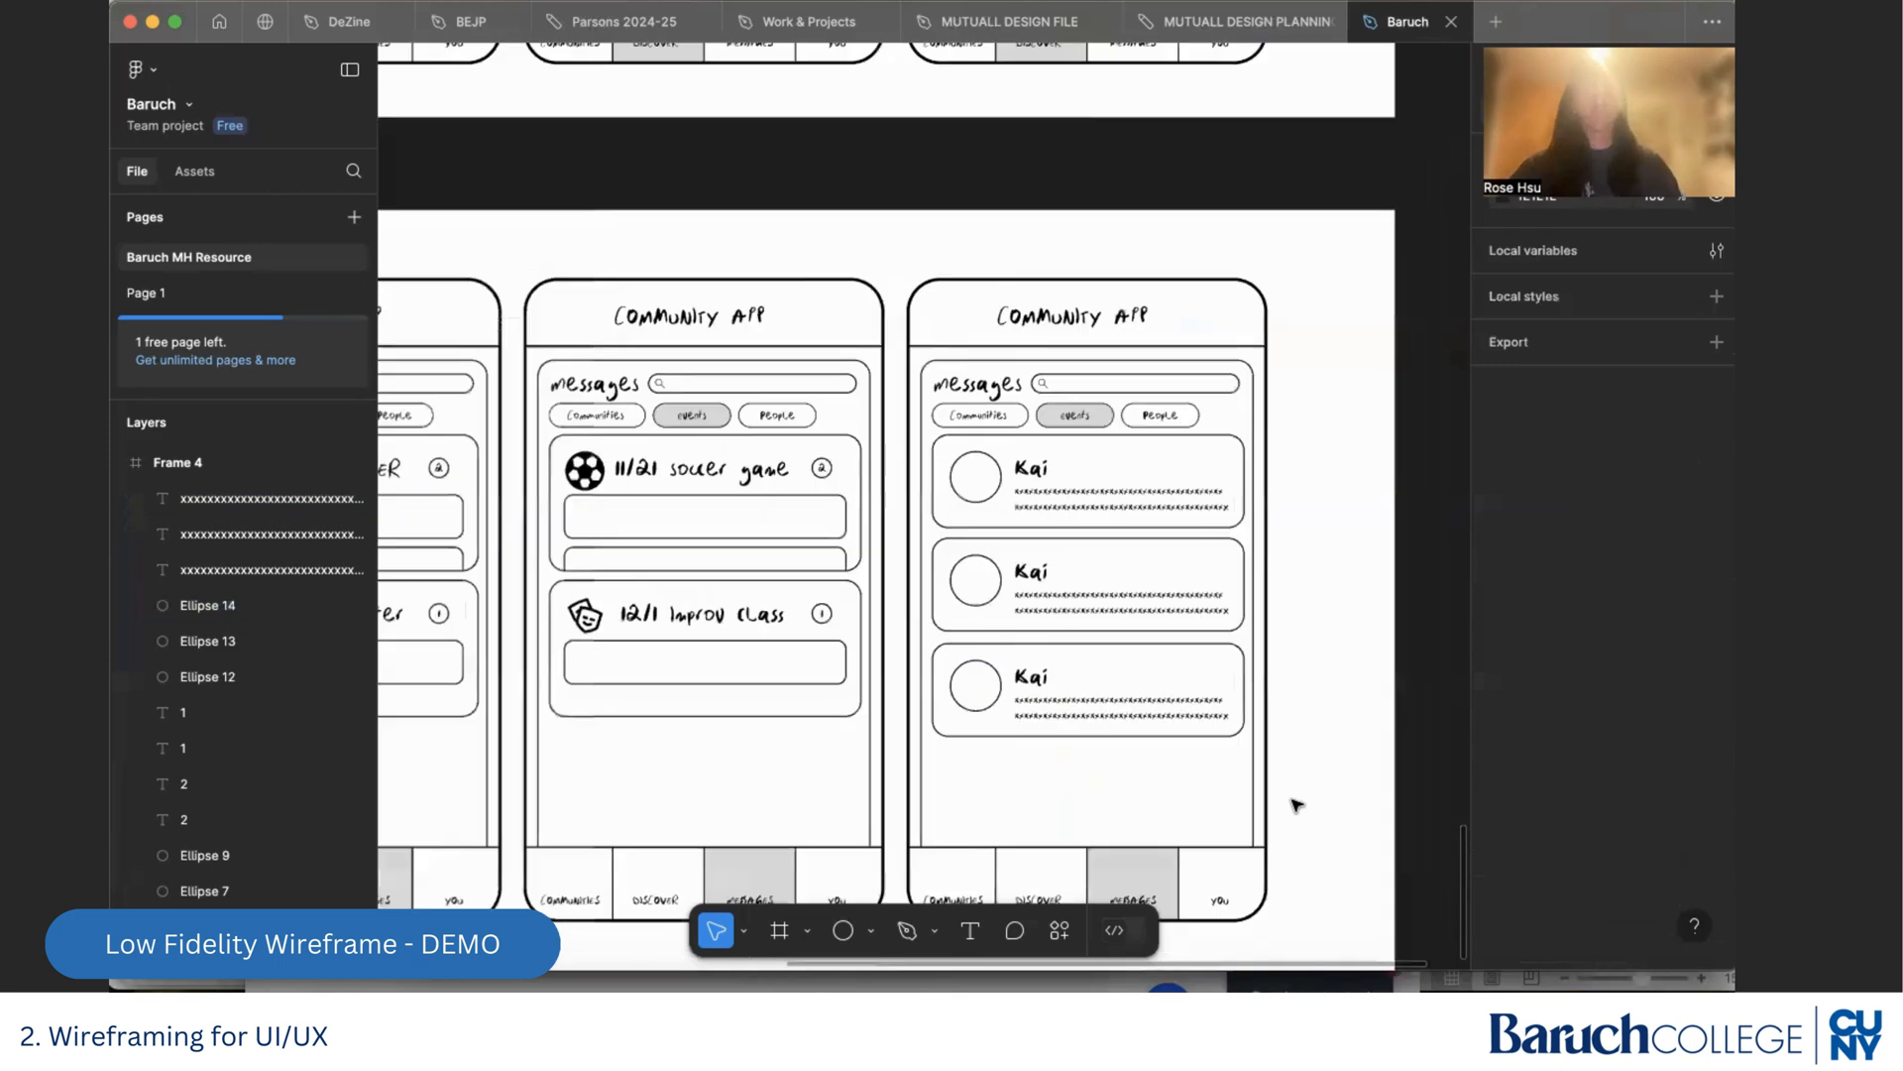
Replace the names on the second and third message cards with two different first names
{"action": "scroll", "coordinate": [1087, 580], "scroll_direction": "up", "scroll_amount": 10}
{"action": "double_click", "coordinate": [963, 578]}
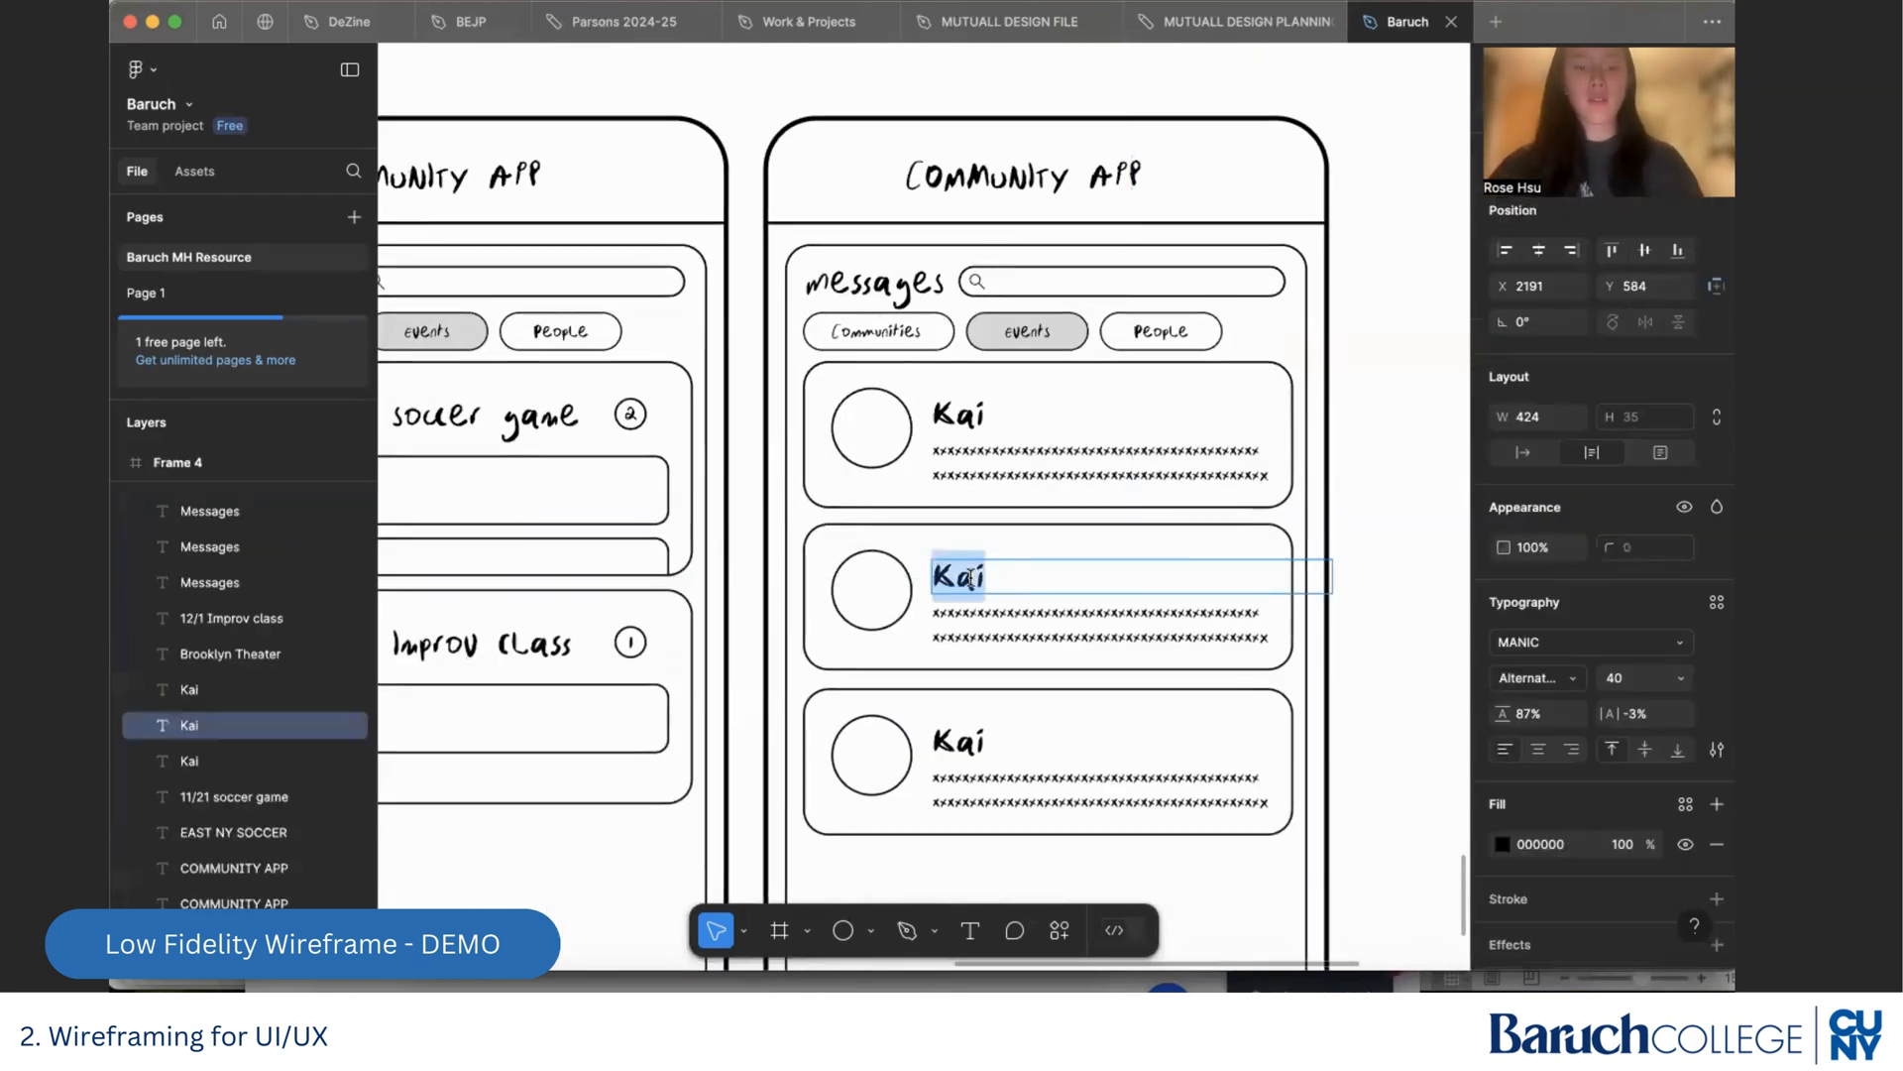
{"action": "type", "text": "Sarah"}
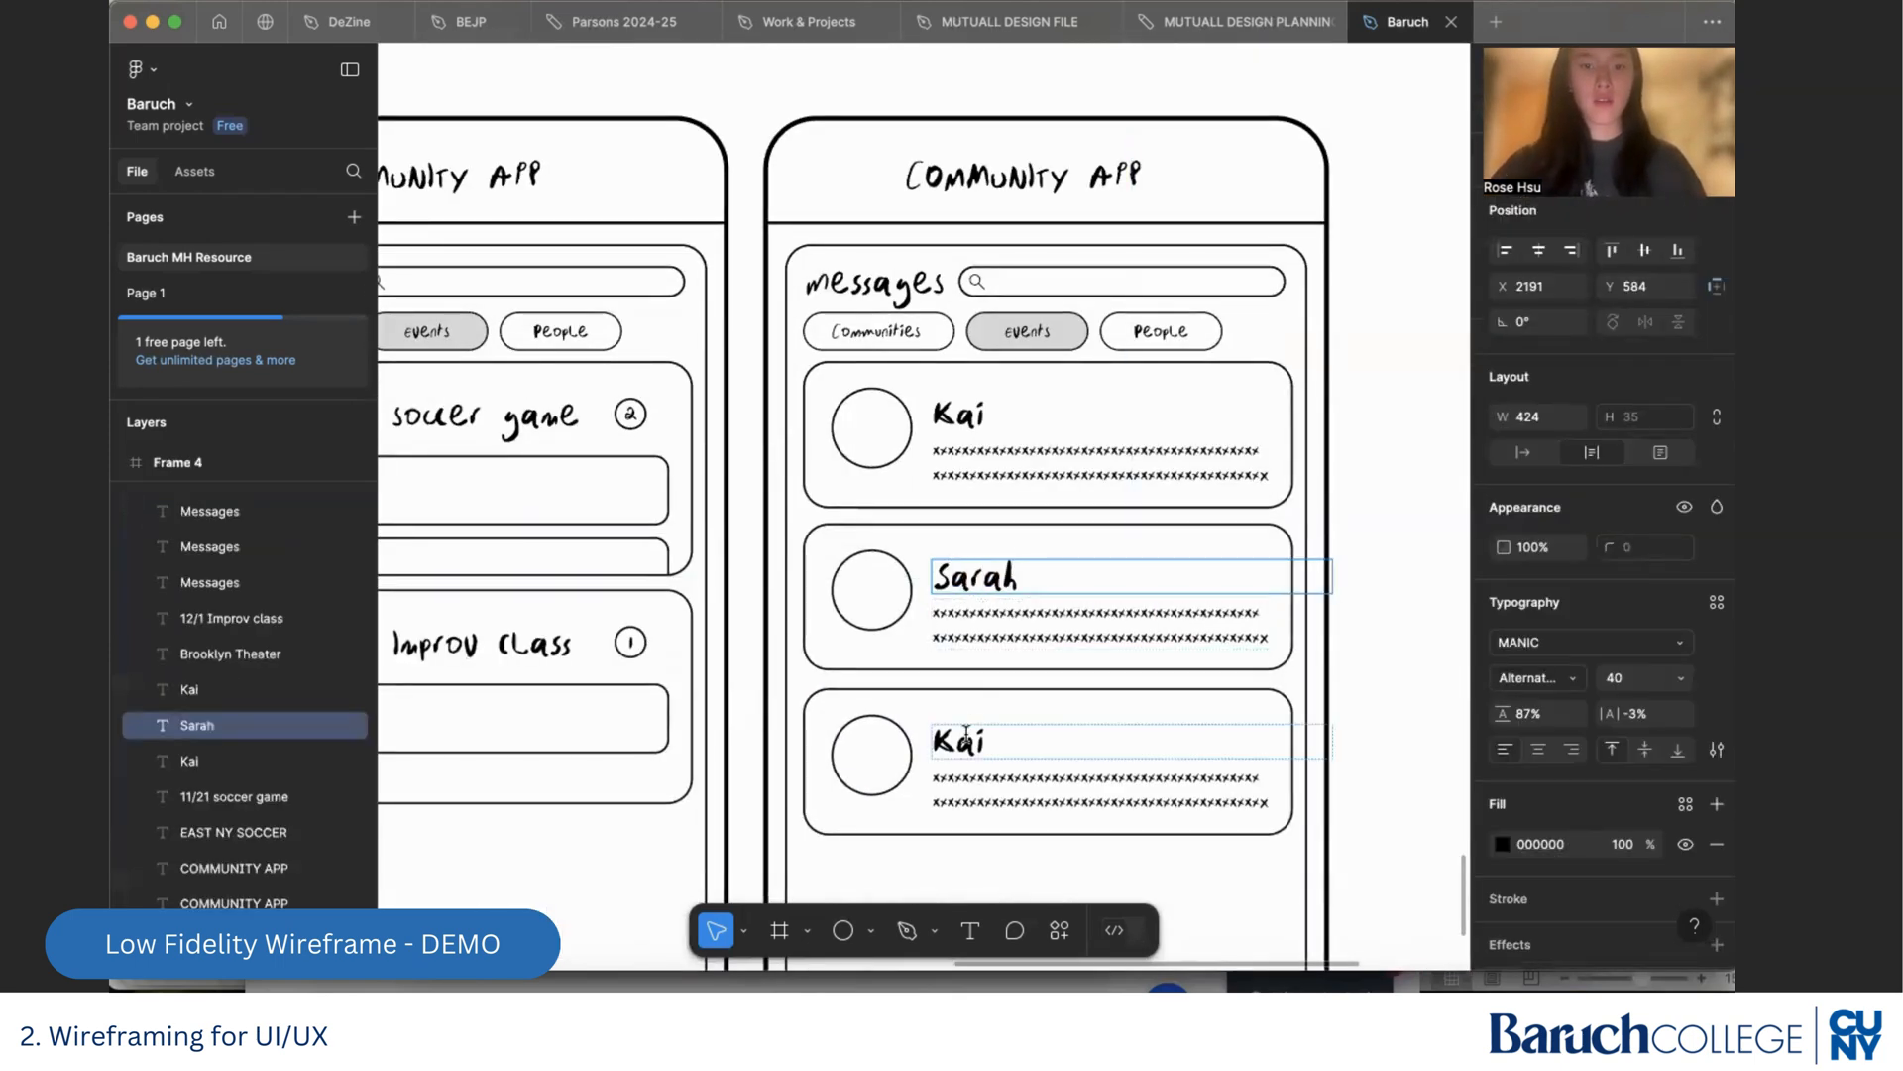
{"action": "double_click", "coordinate": [966, 737]}
{"action": "type", "text": "Molly"}
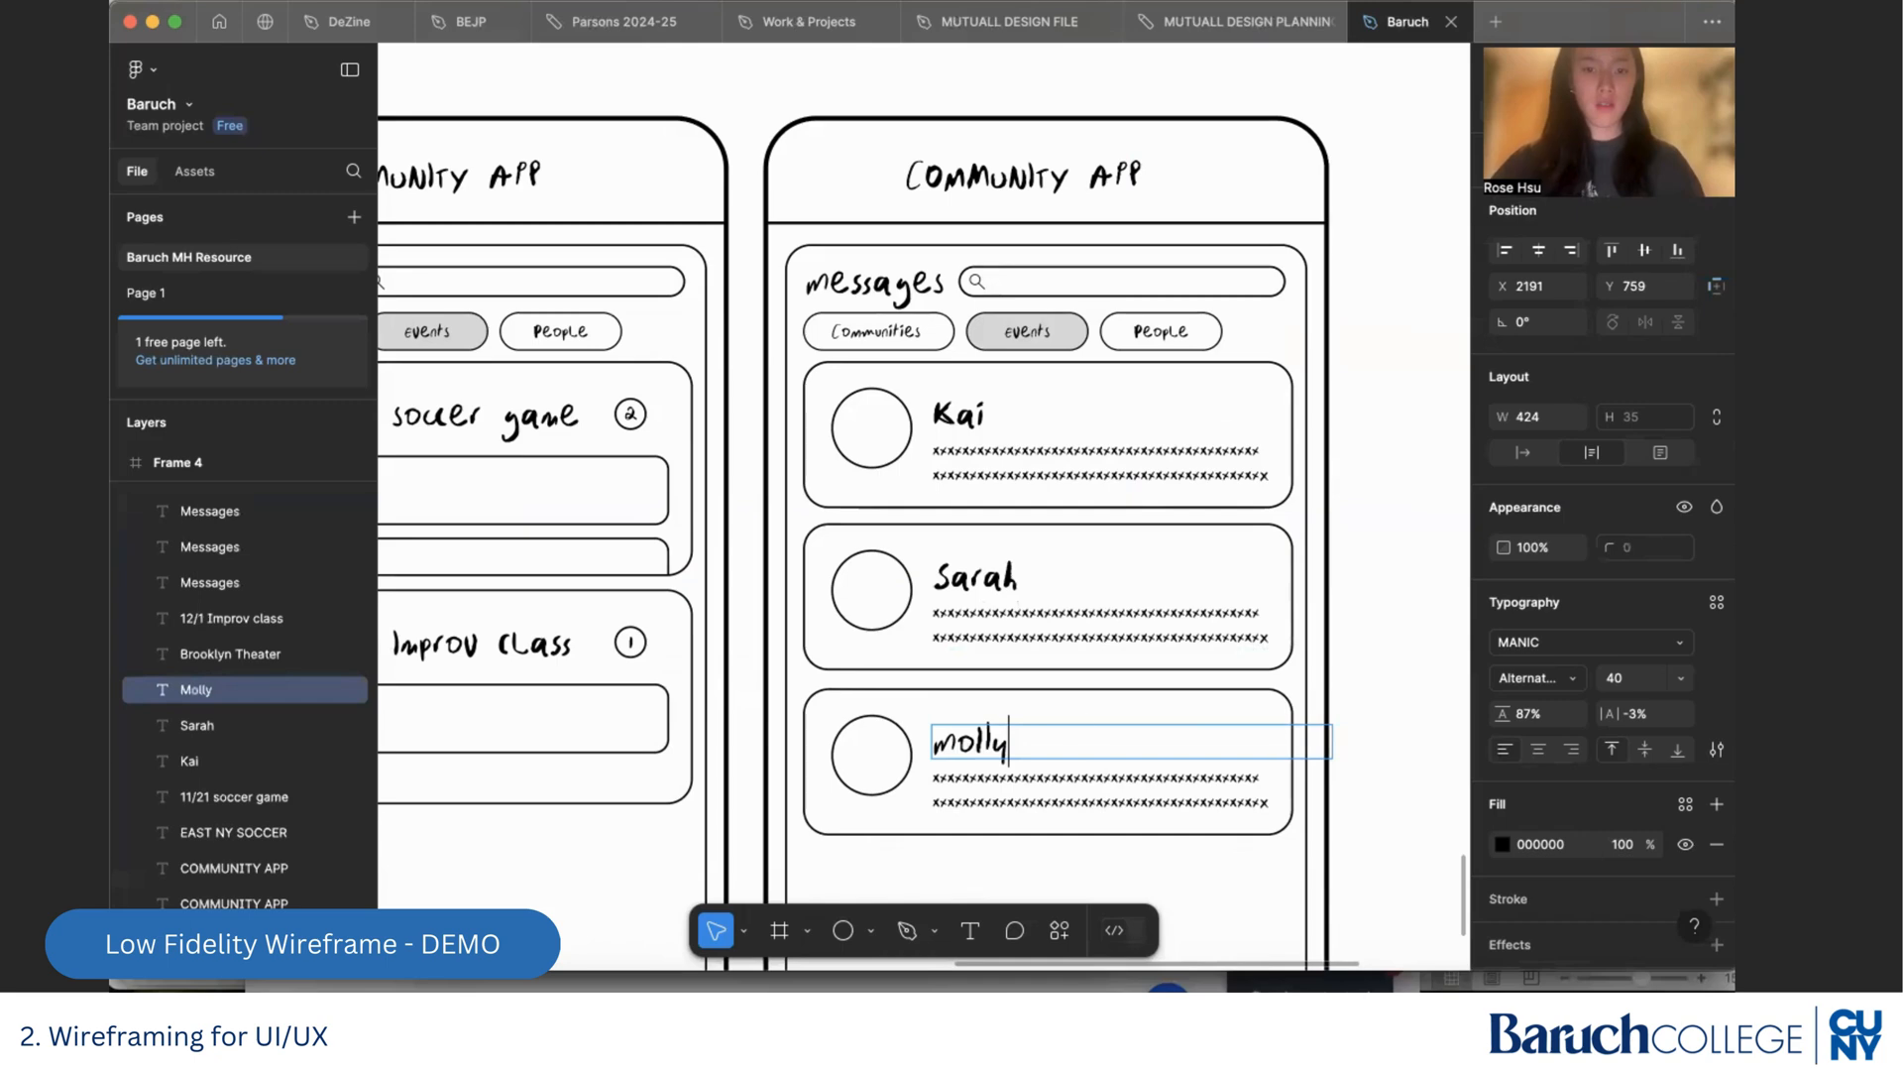
{"action": "key", "text": "Escape"}
{"action": "left_click", "coordinate": [1449, 662]}
Review the wireframe screens across the frames against the potential features listed in the UI/UX Design Process chart
{"action": "scroll", "coordinate": [1437, 667], "scroll_direction": "down", "scroll_amount": 5}
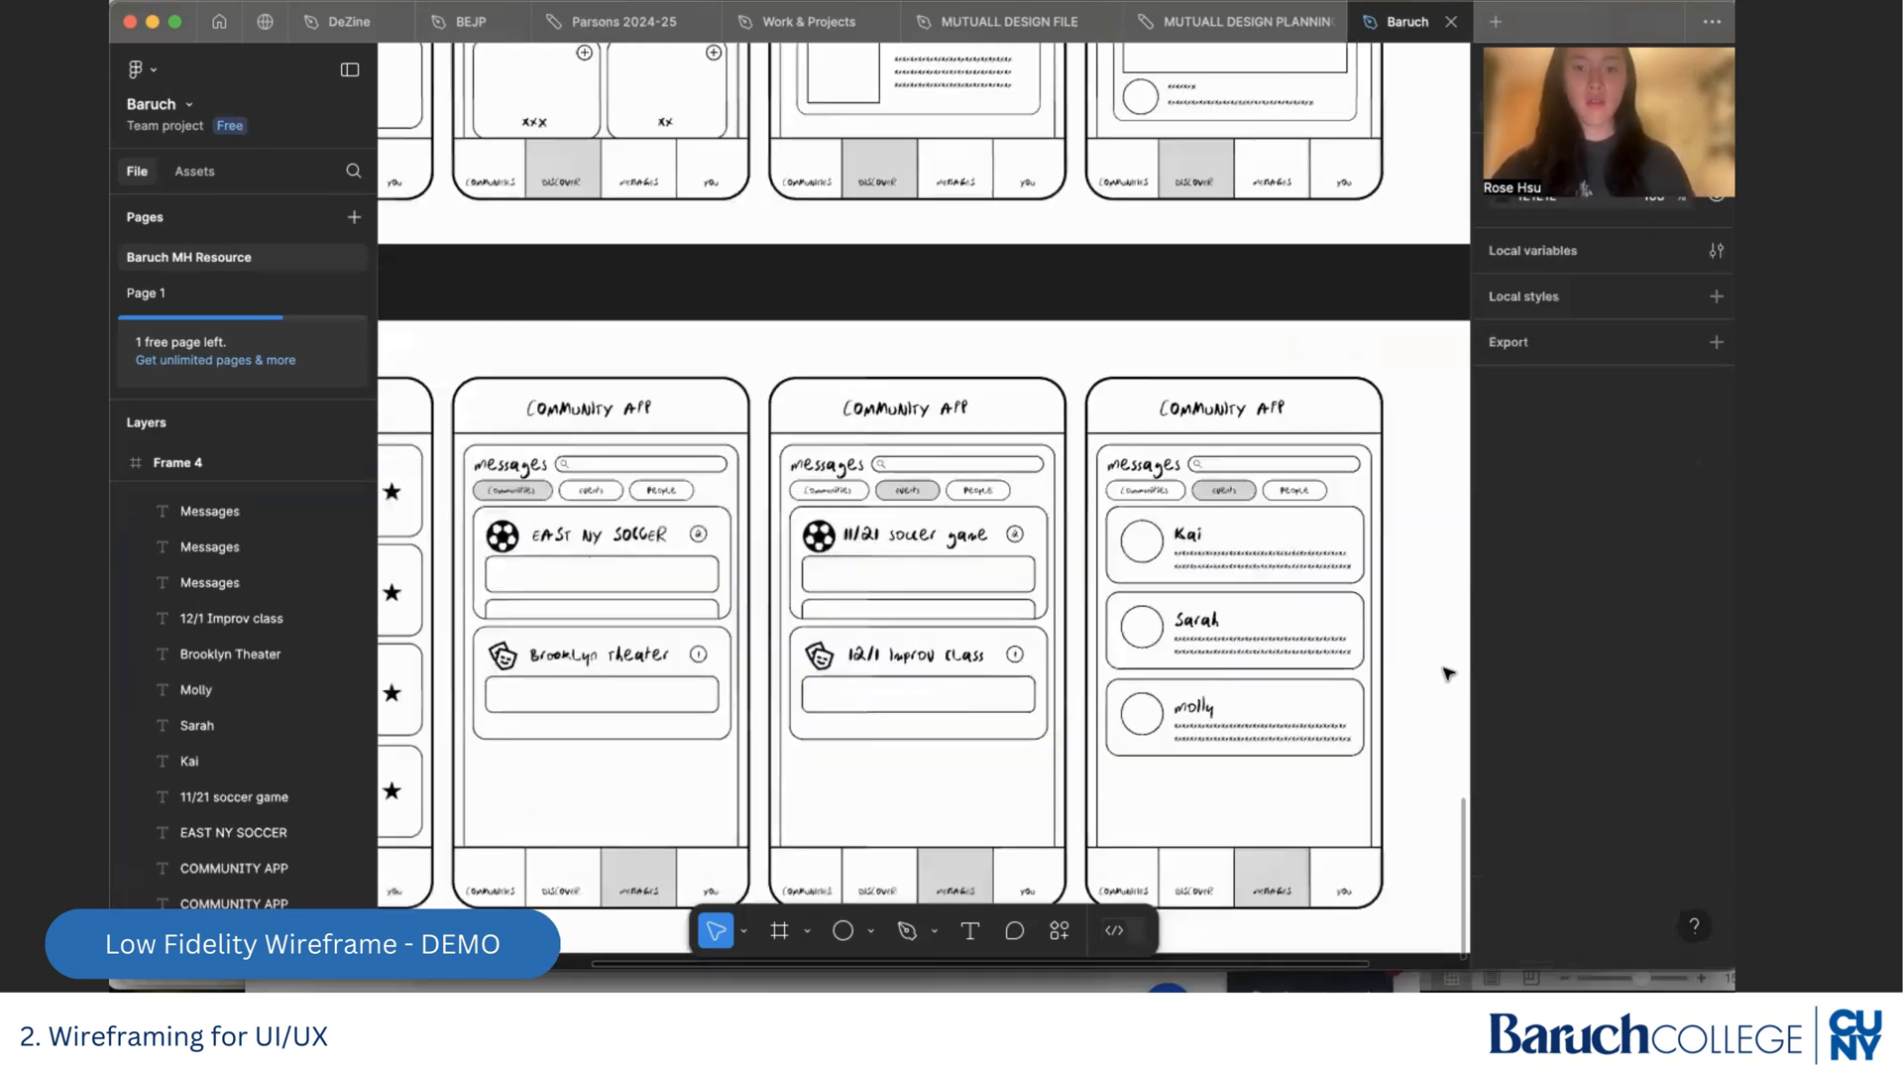
{"action": "scroll", "coordinate": [1412, 675], "scroll_direction": "down", "scroll_amount": 1}
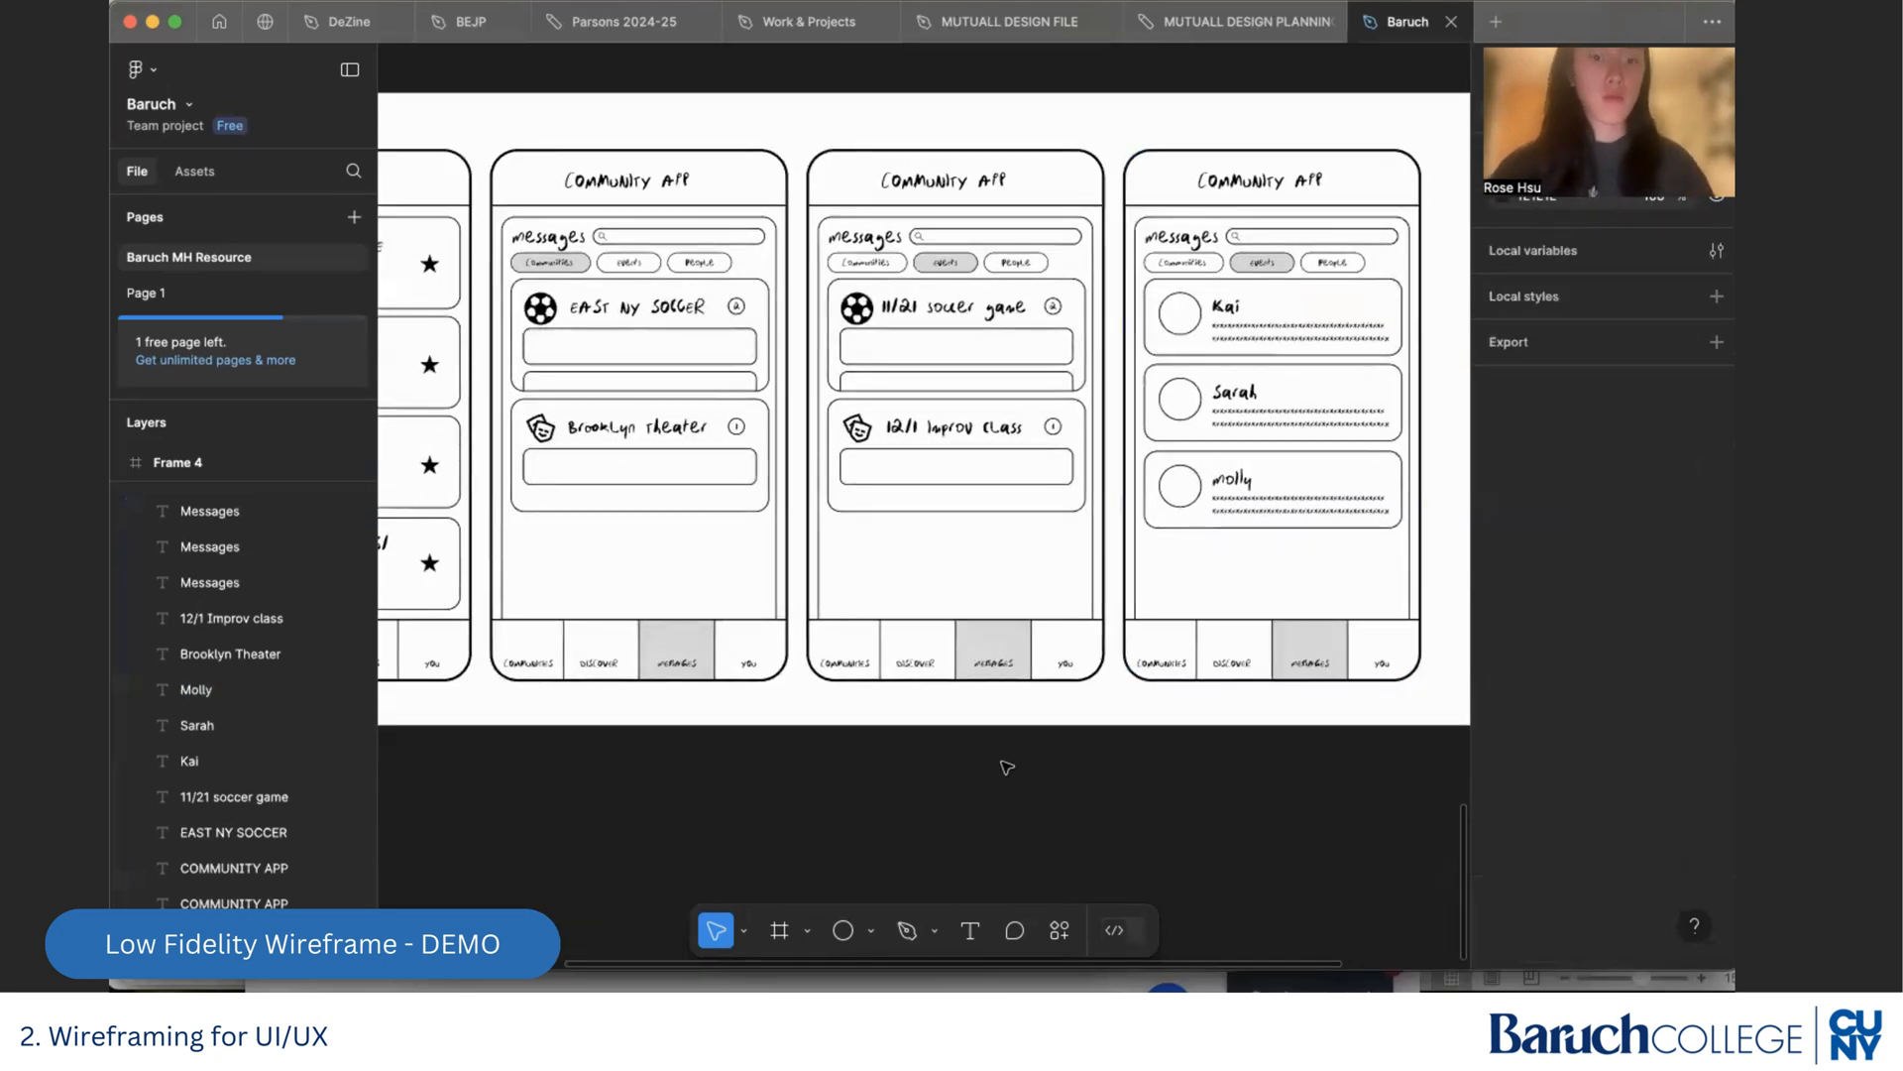
{"action": "scroll", "coordinate": [964, 763], "scroll_direction": "down", "scroll_amount": 5}
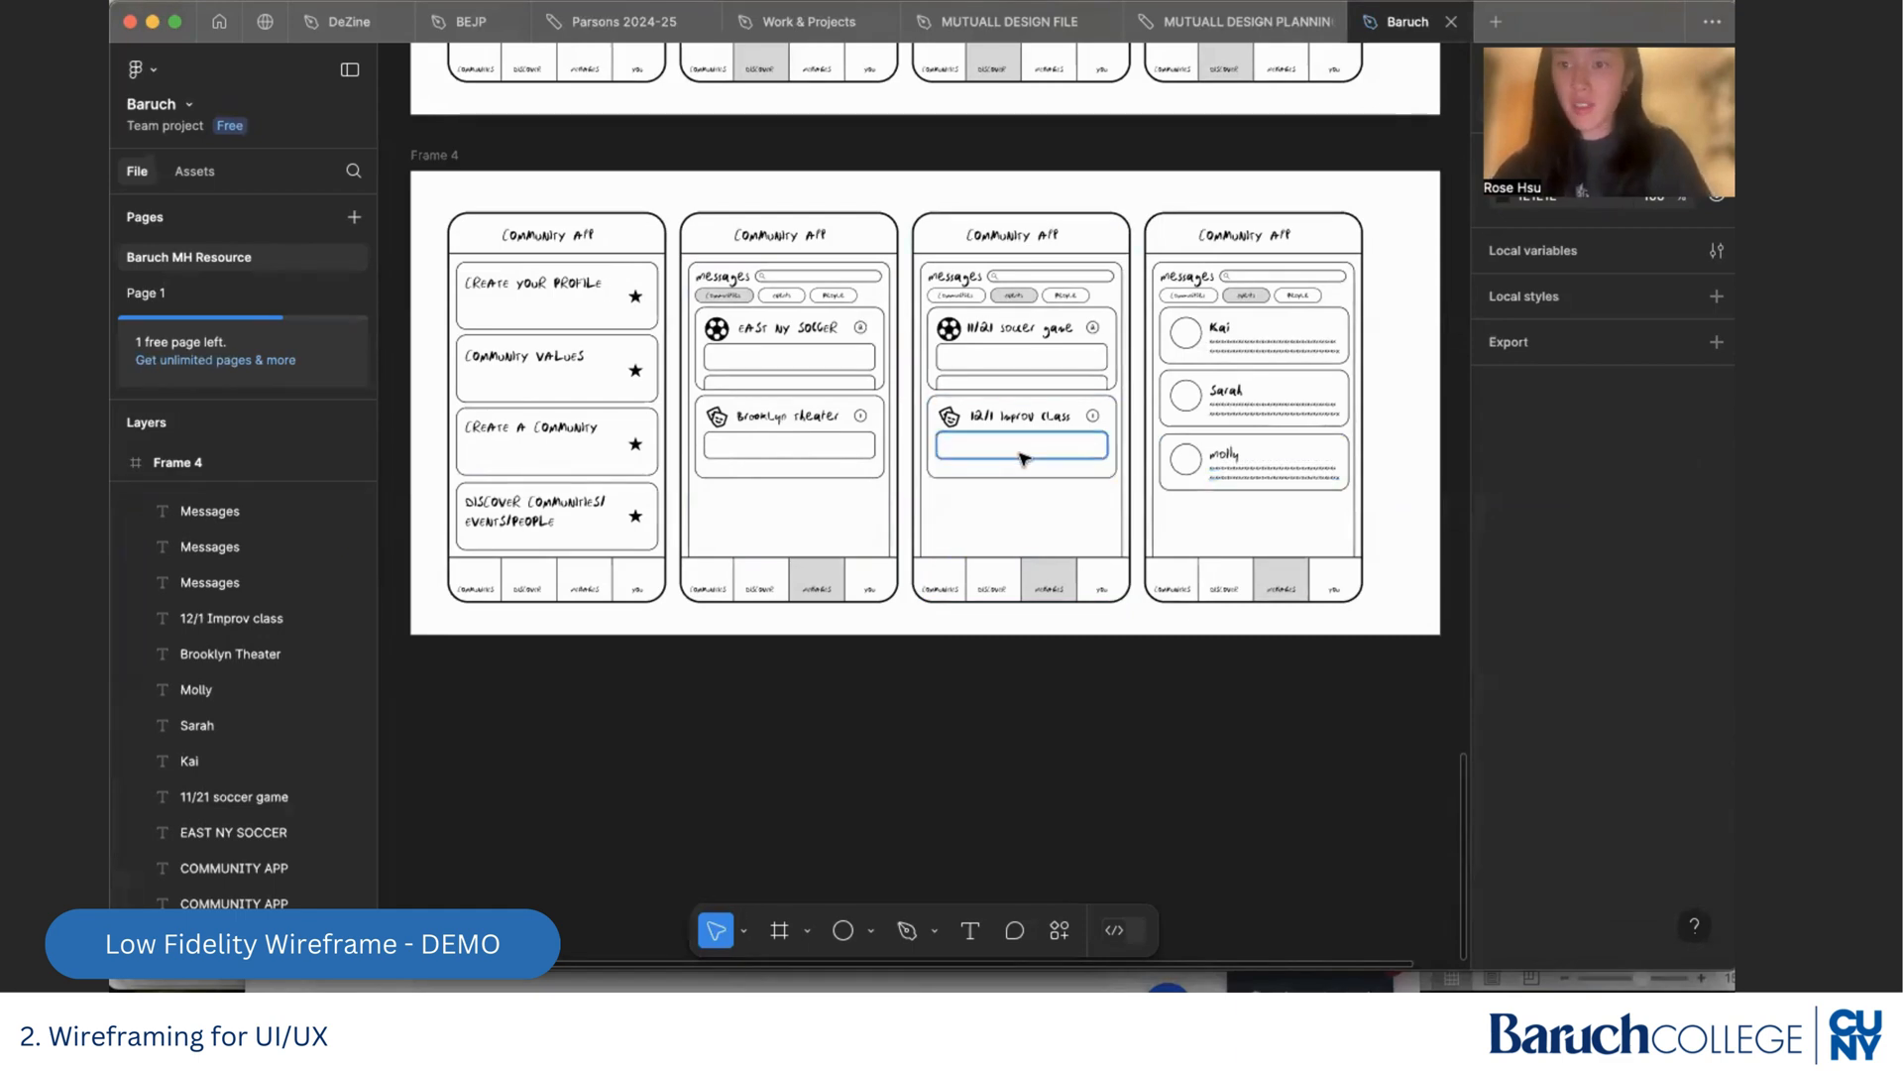
{"action": "scroll", "coordinate": [938, 481], "scroll_direction": "up", "scroll_amount": 3}
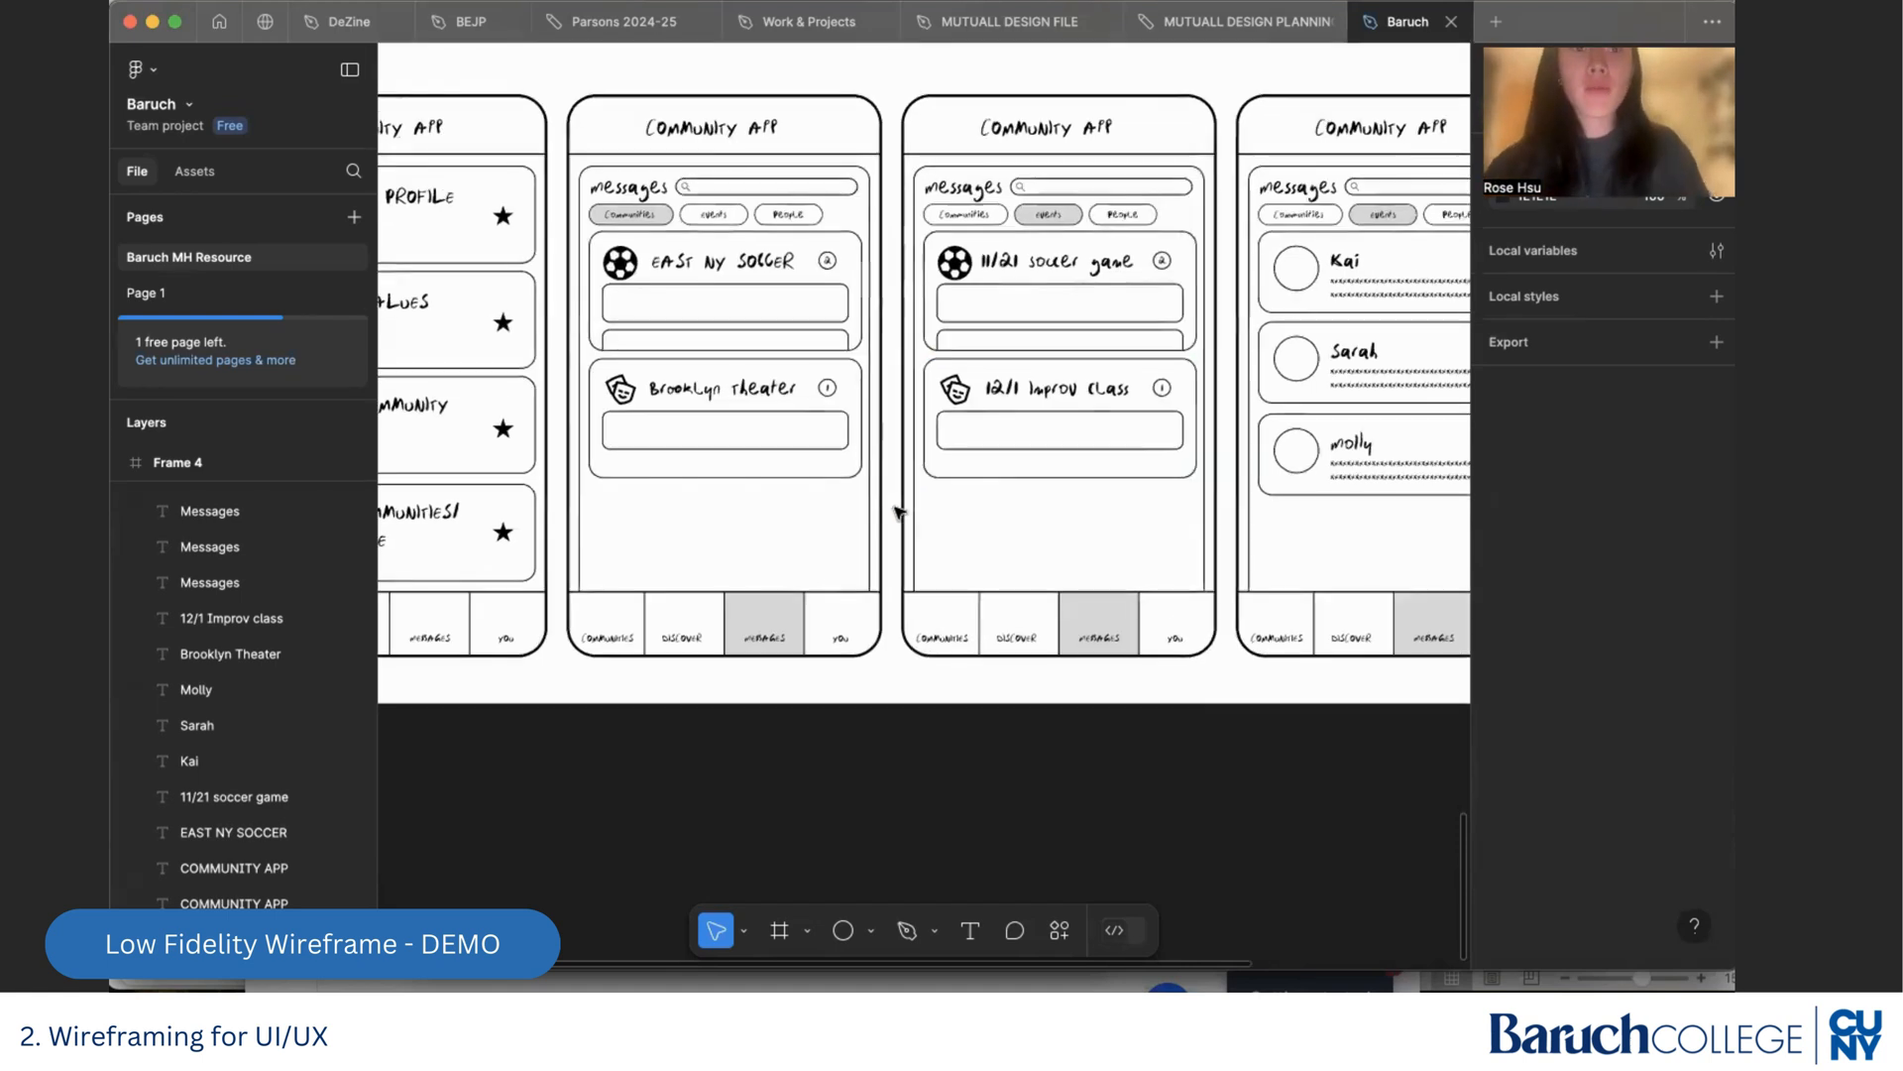
{"action": "scroll", "coordinate": [897, 511], "scroll_direction": "up", "scroll_amount": 1}
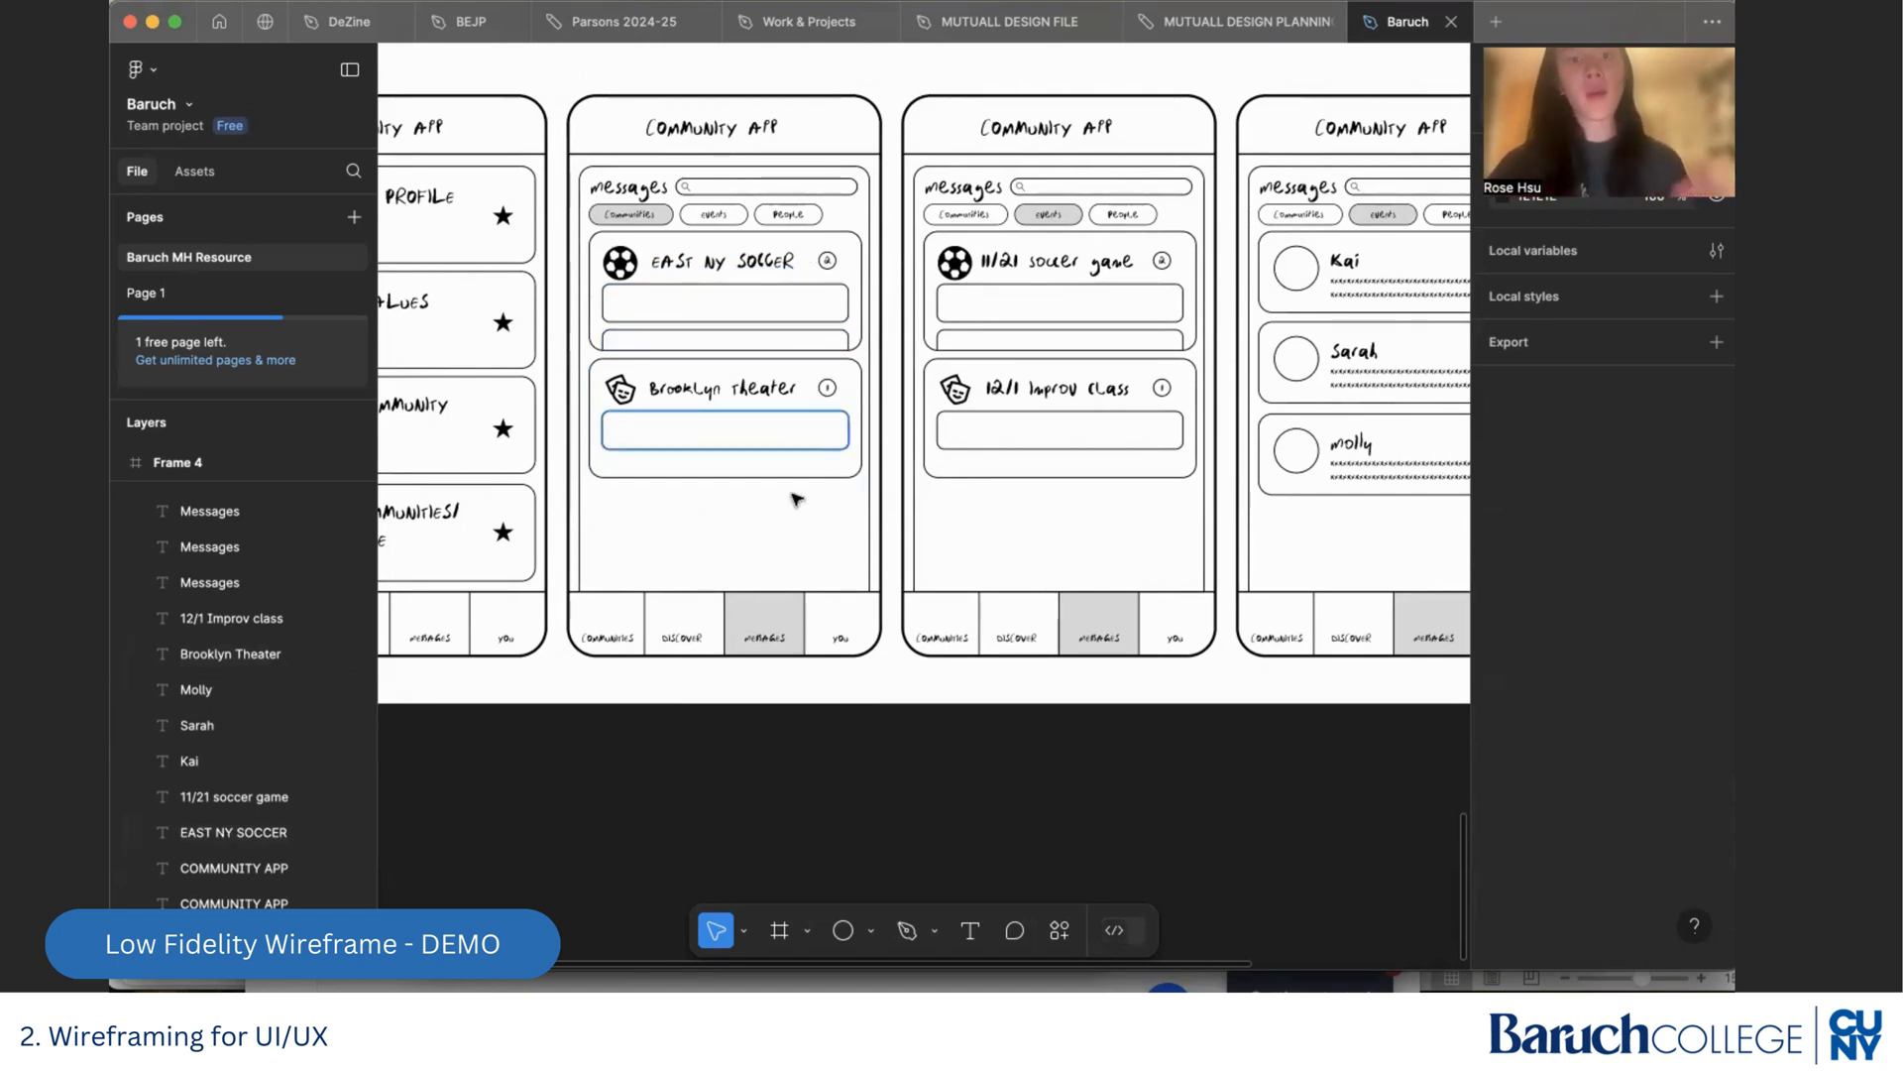
{"action": "scroll", "coordinate": [782, 538], "scroll_direction": "down", "scroll_amount": 3}
{"action": "scroll", "coordinate": [781, 537], "scroll_direction": "up", "scroll_amount": 6}
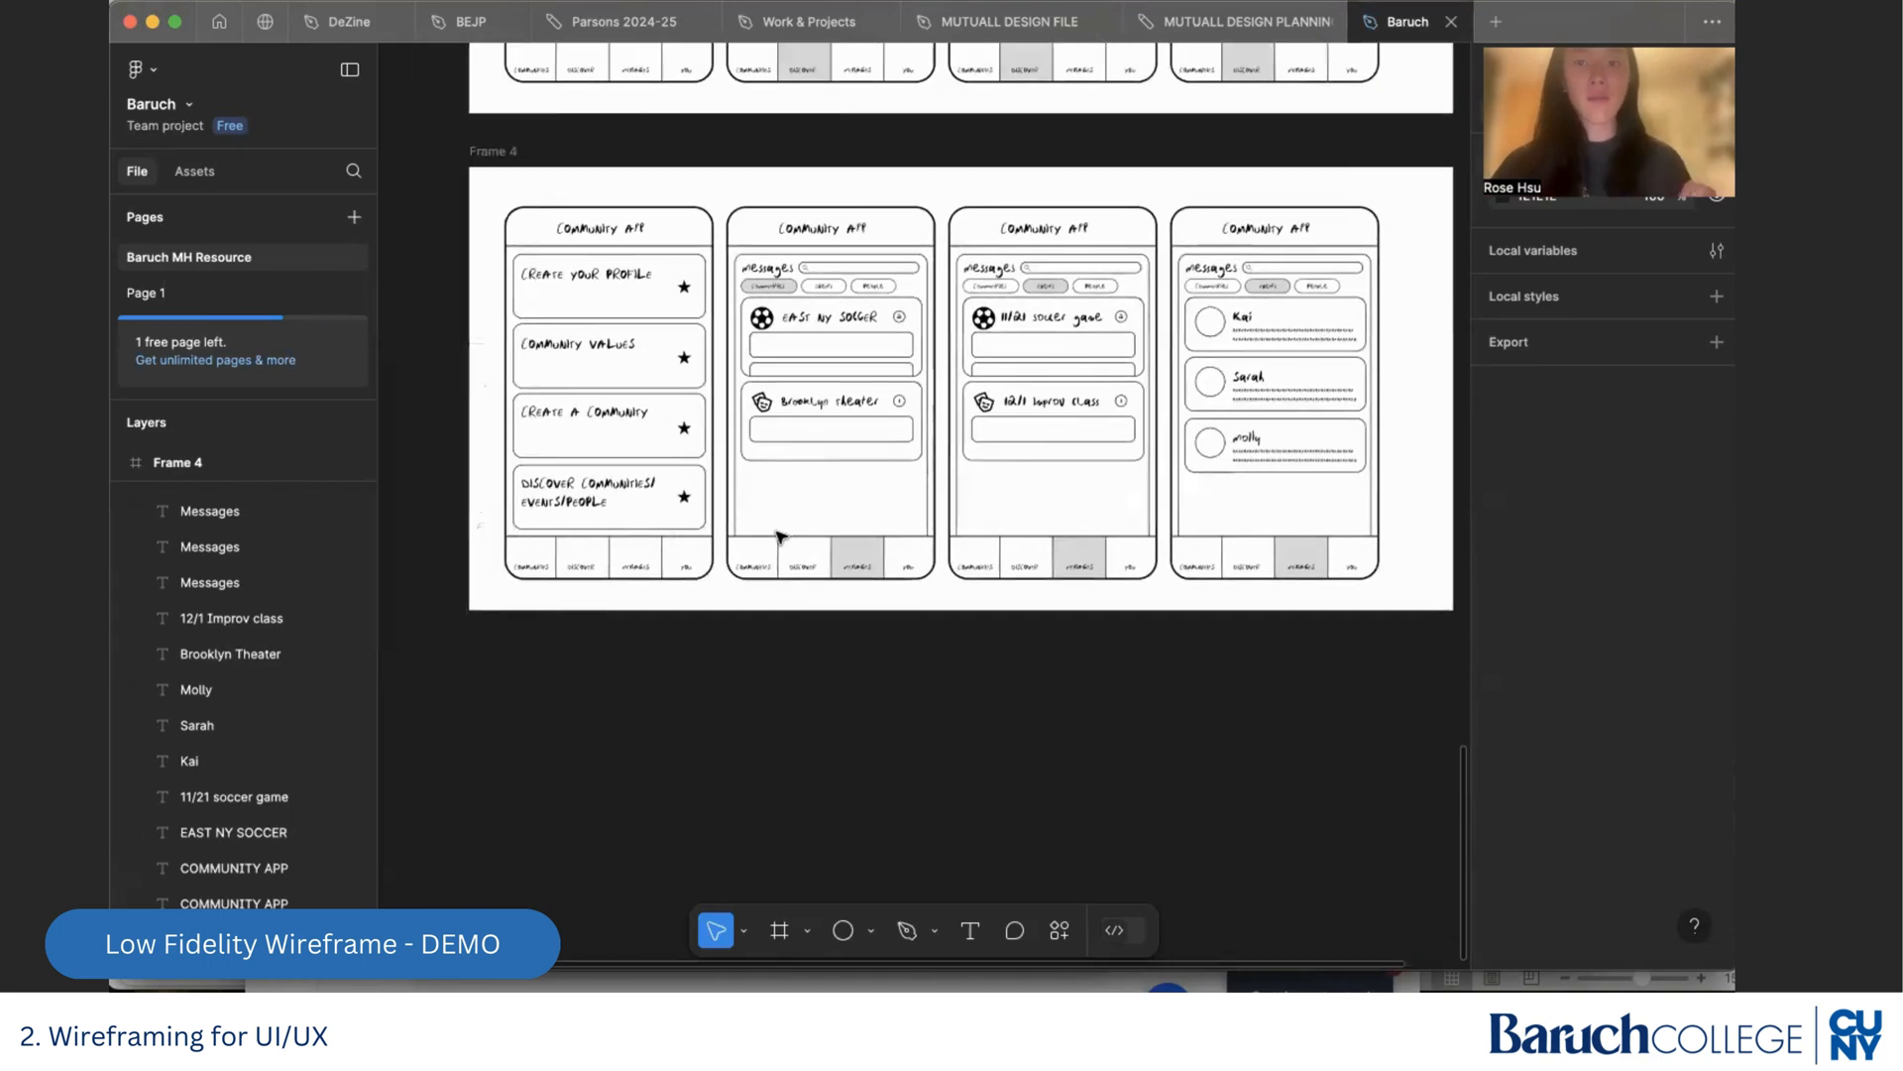
{"action": "scroll", "coordinate": [782, 537], "scroll_direction": "up", "scroll_amount": 10}
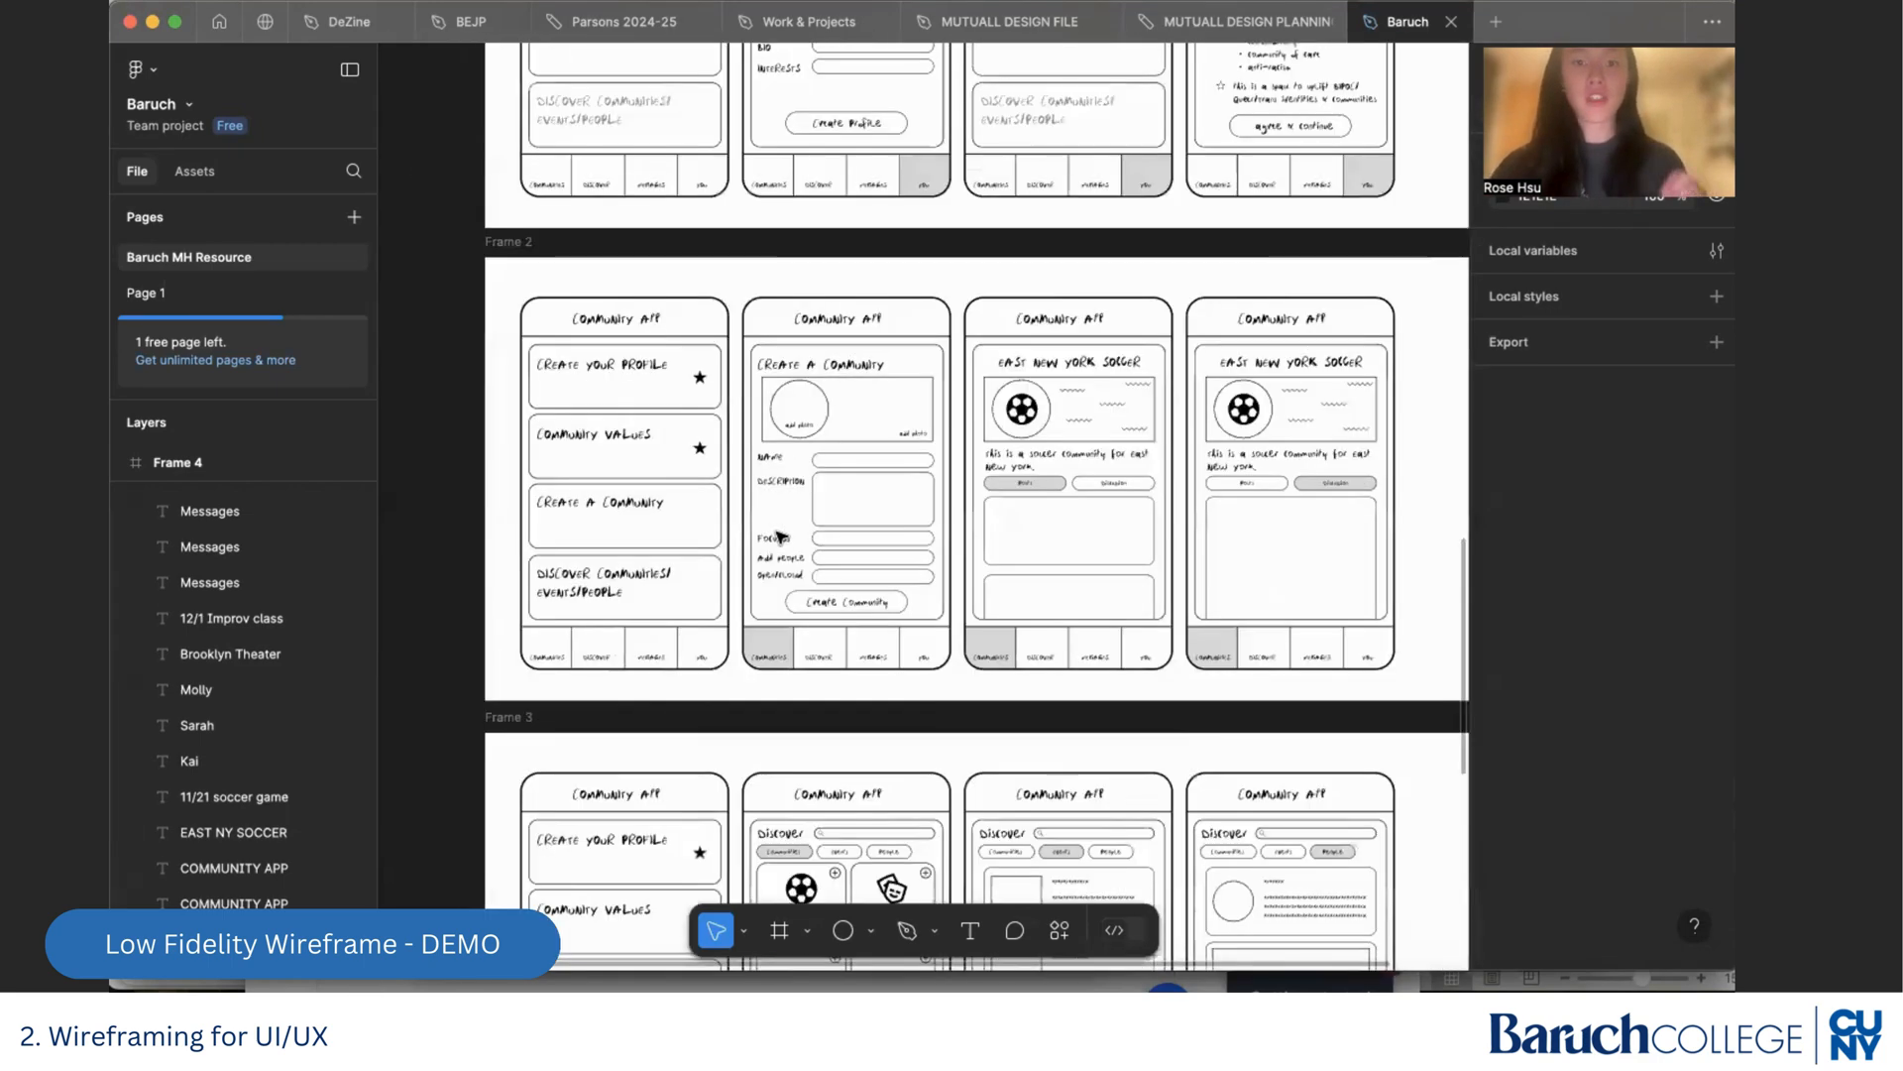
{"action": "scroll", "coordinate": [781, 538], "scroll_direction": "up", "scroll_amount": 3}
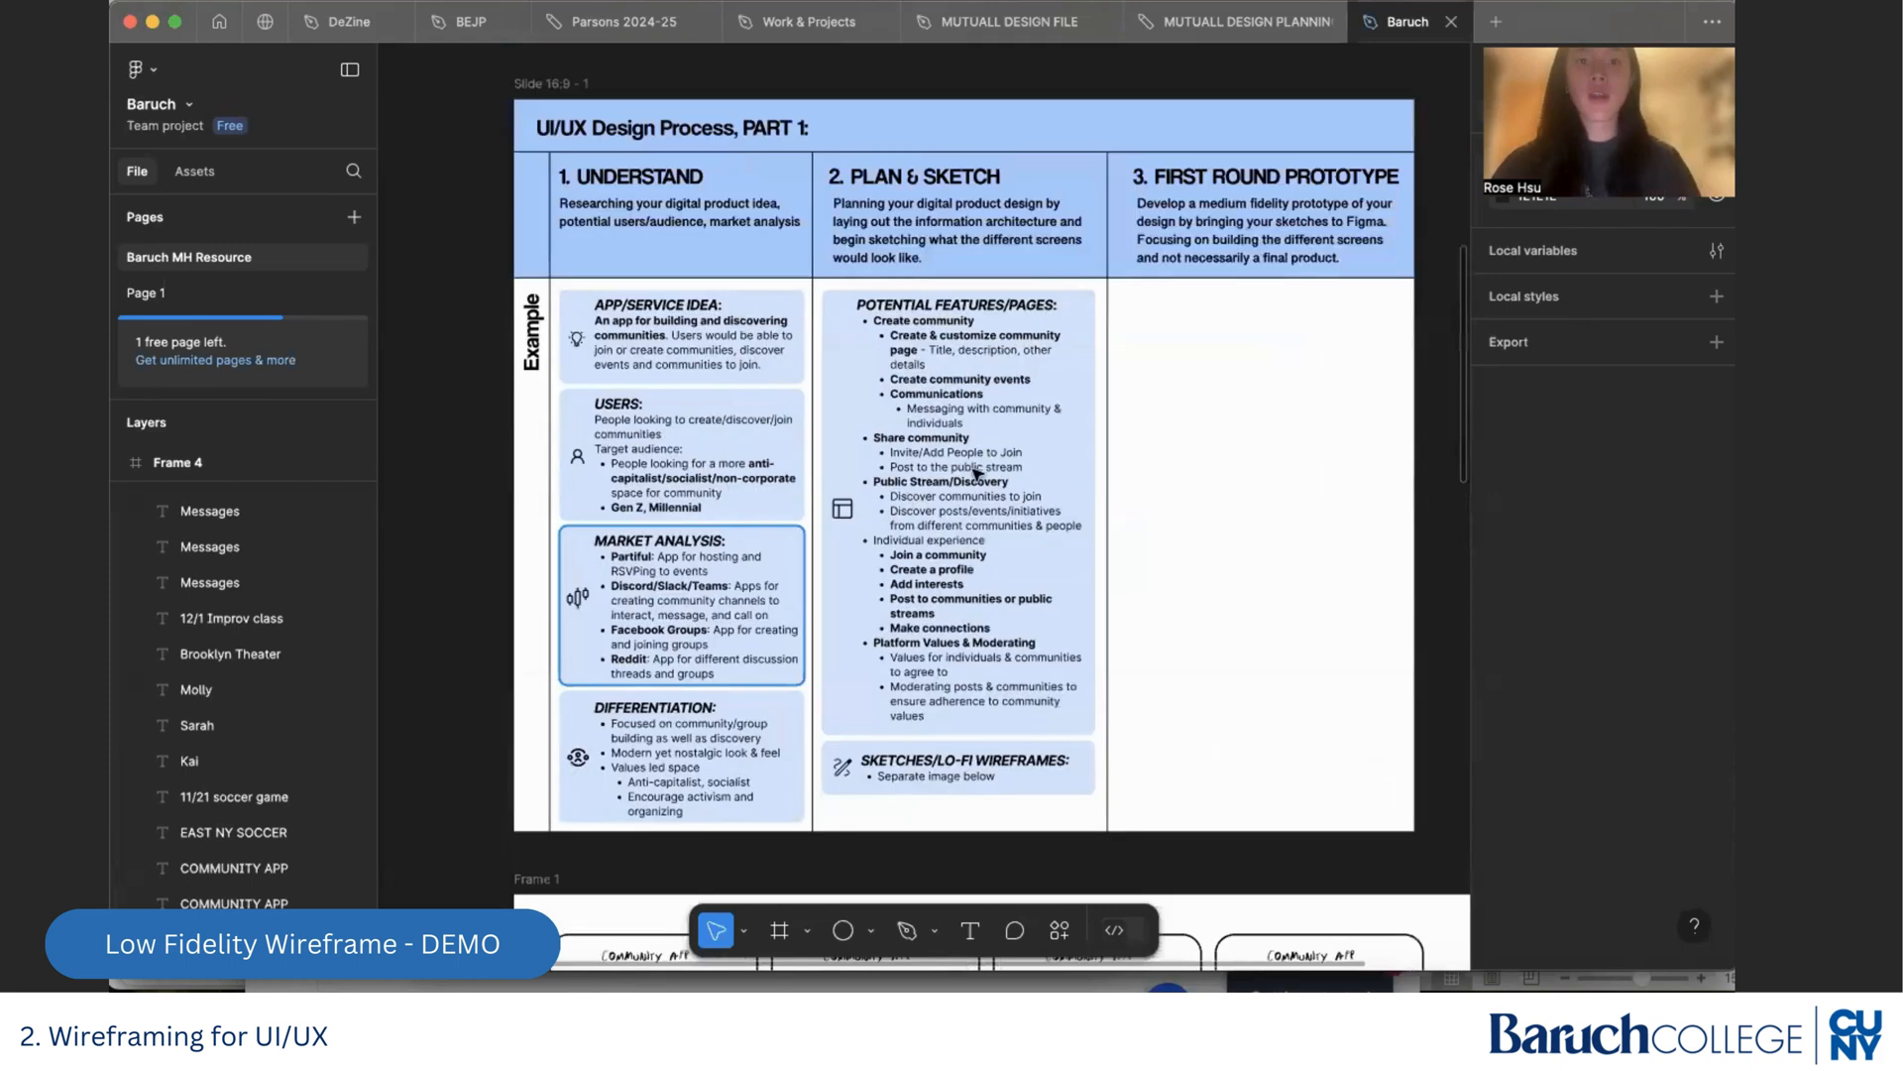
{"action": "scroll", "coordinate": [968, 800], "scroll_direction": "down", "scroll_amount": 3}
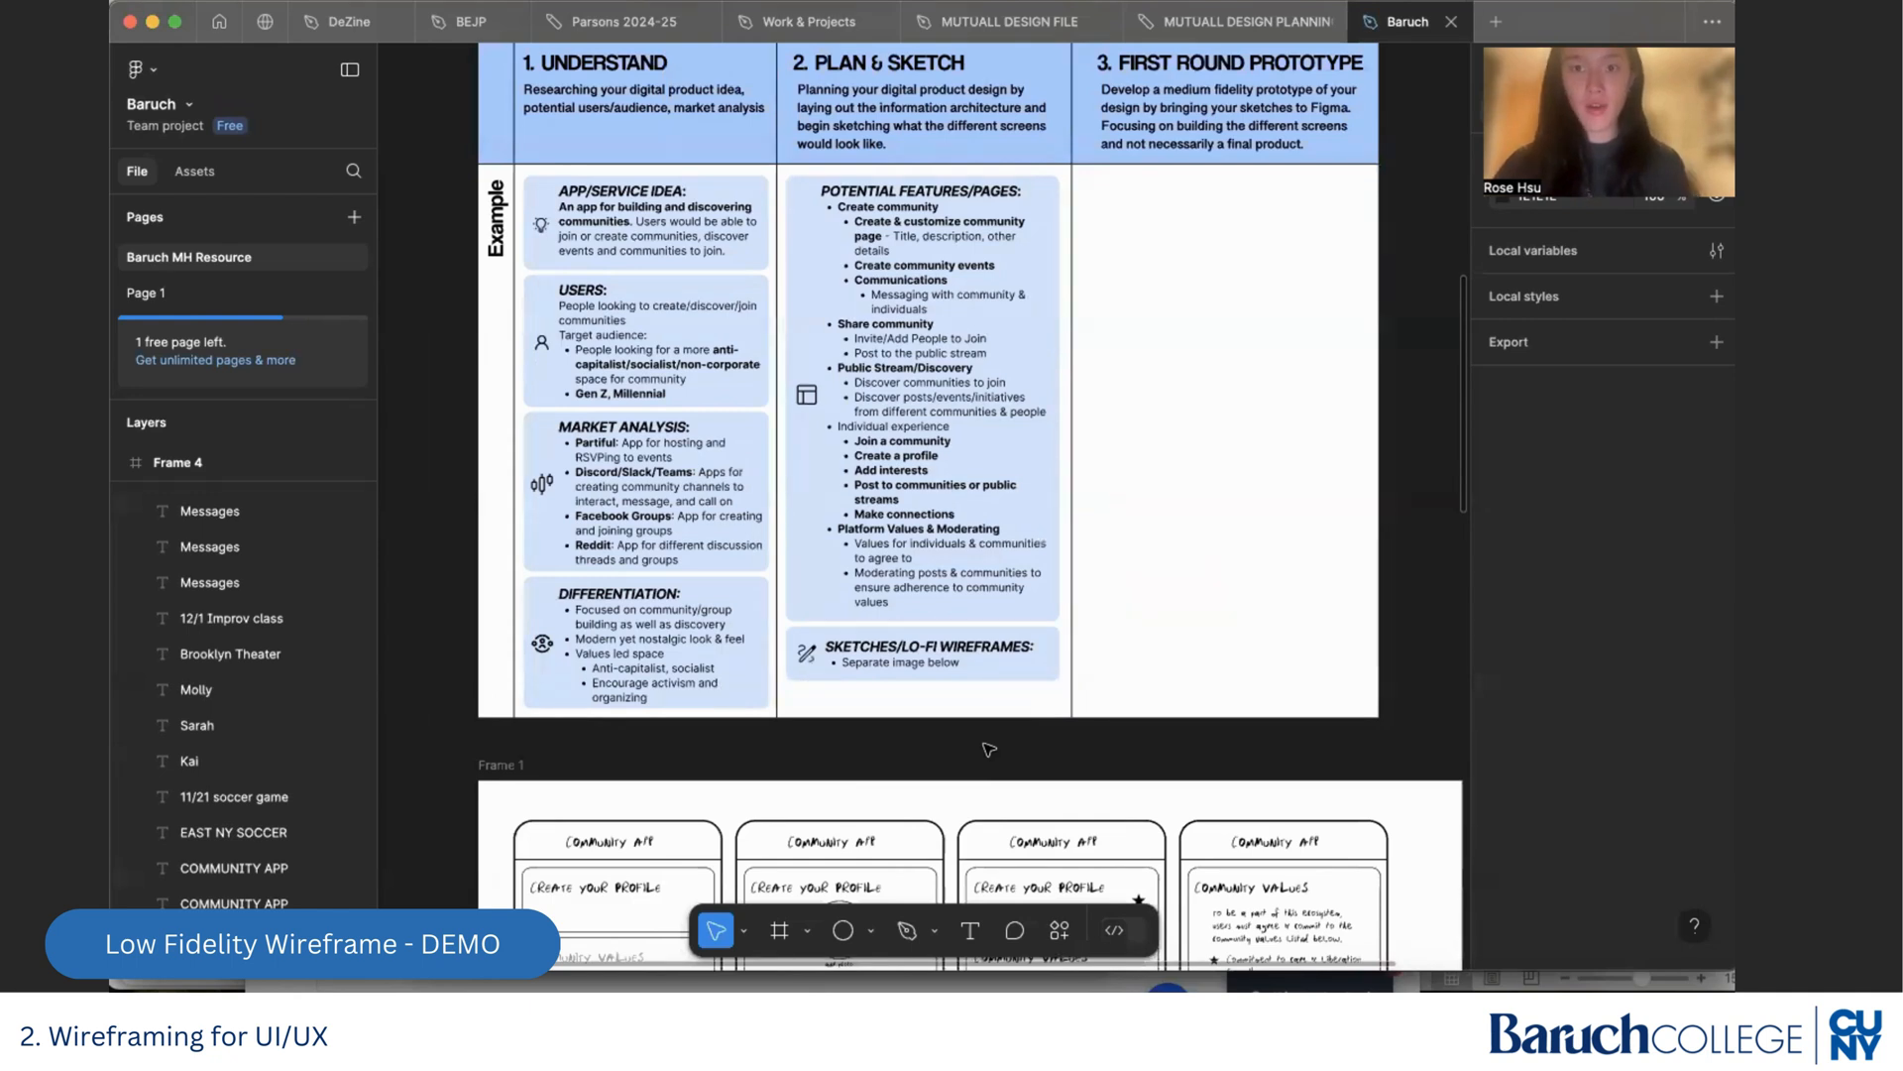
{"action": "scroll", "coordinate": [1284, 263], "scroll_direction": "up", "scroll_amount": 2}
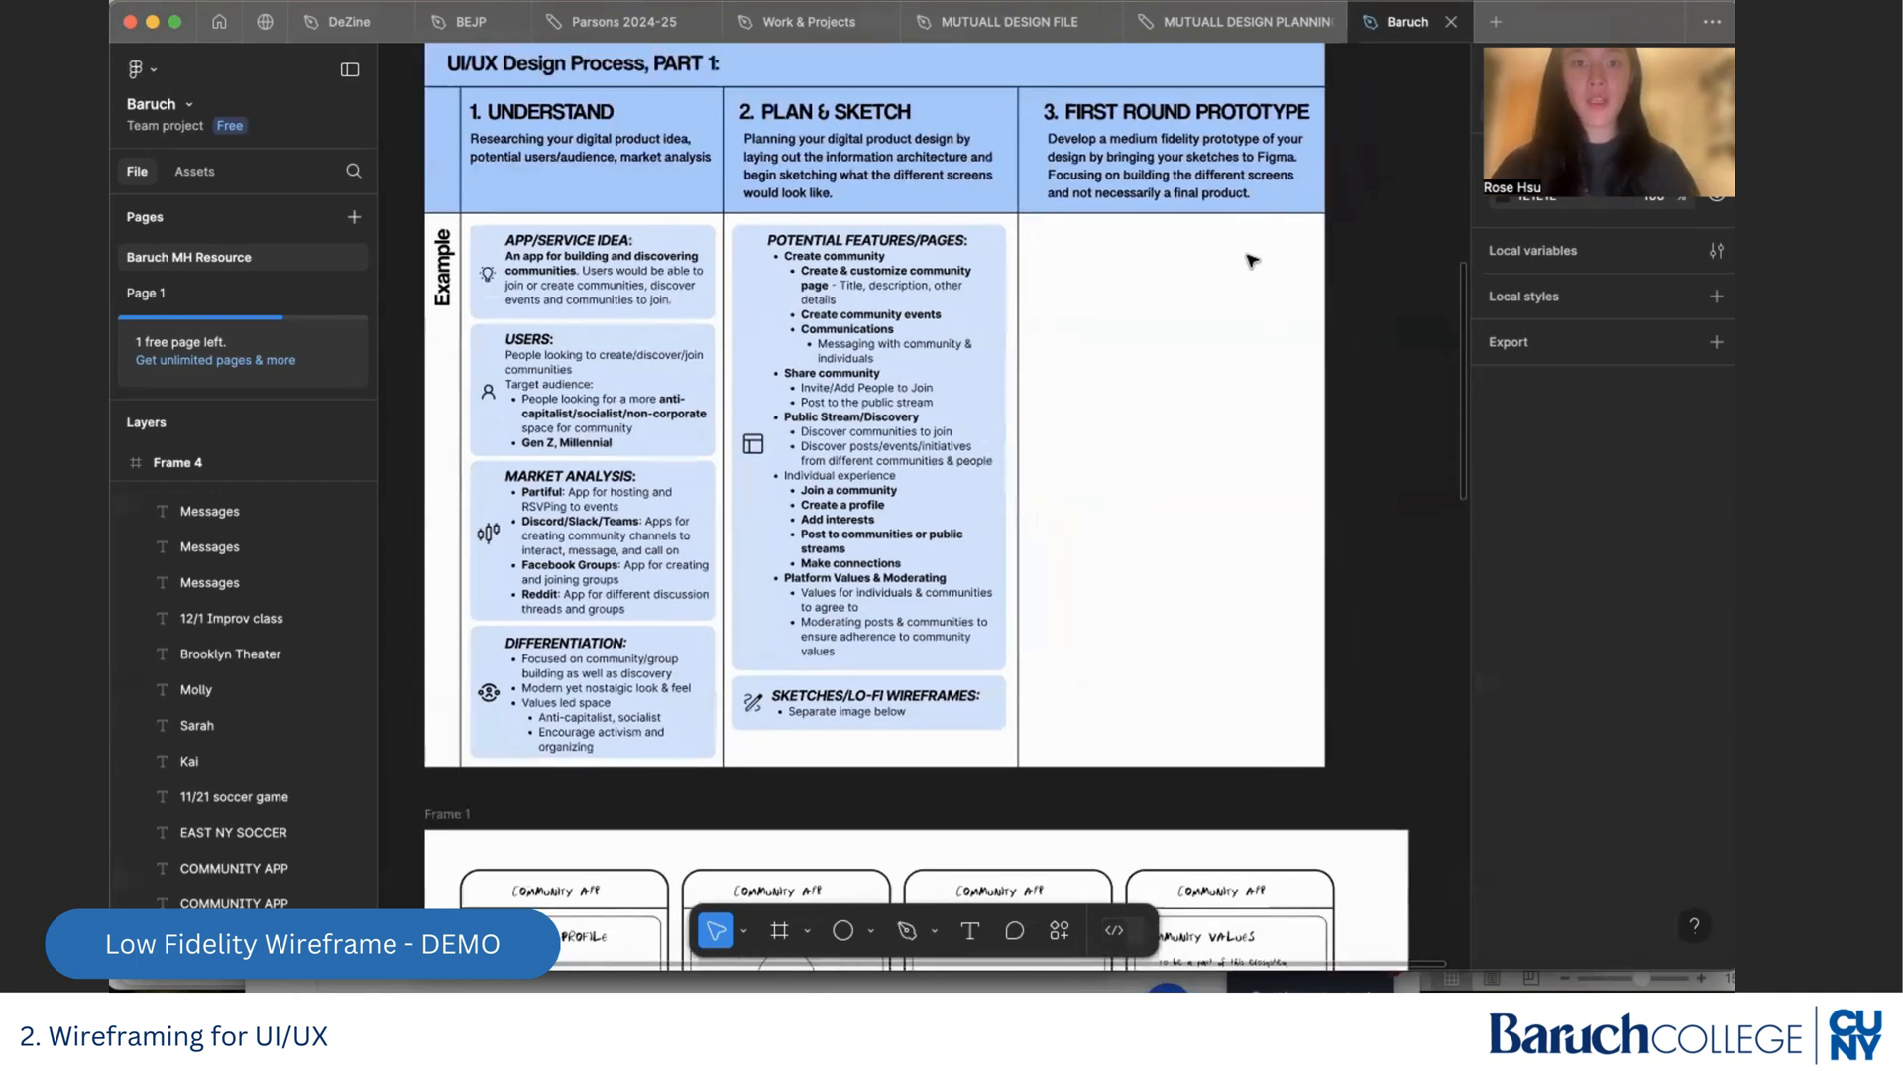
{"action": "scroll", "coordinate": [1279, 262], "scroll_direction": "down", "scroll_amount": 5}
{"action": "scroll", "coordinate": [1254, 264], "scroll_direction": "down", "scroll_amount": 15}
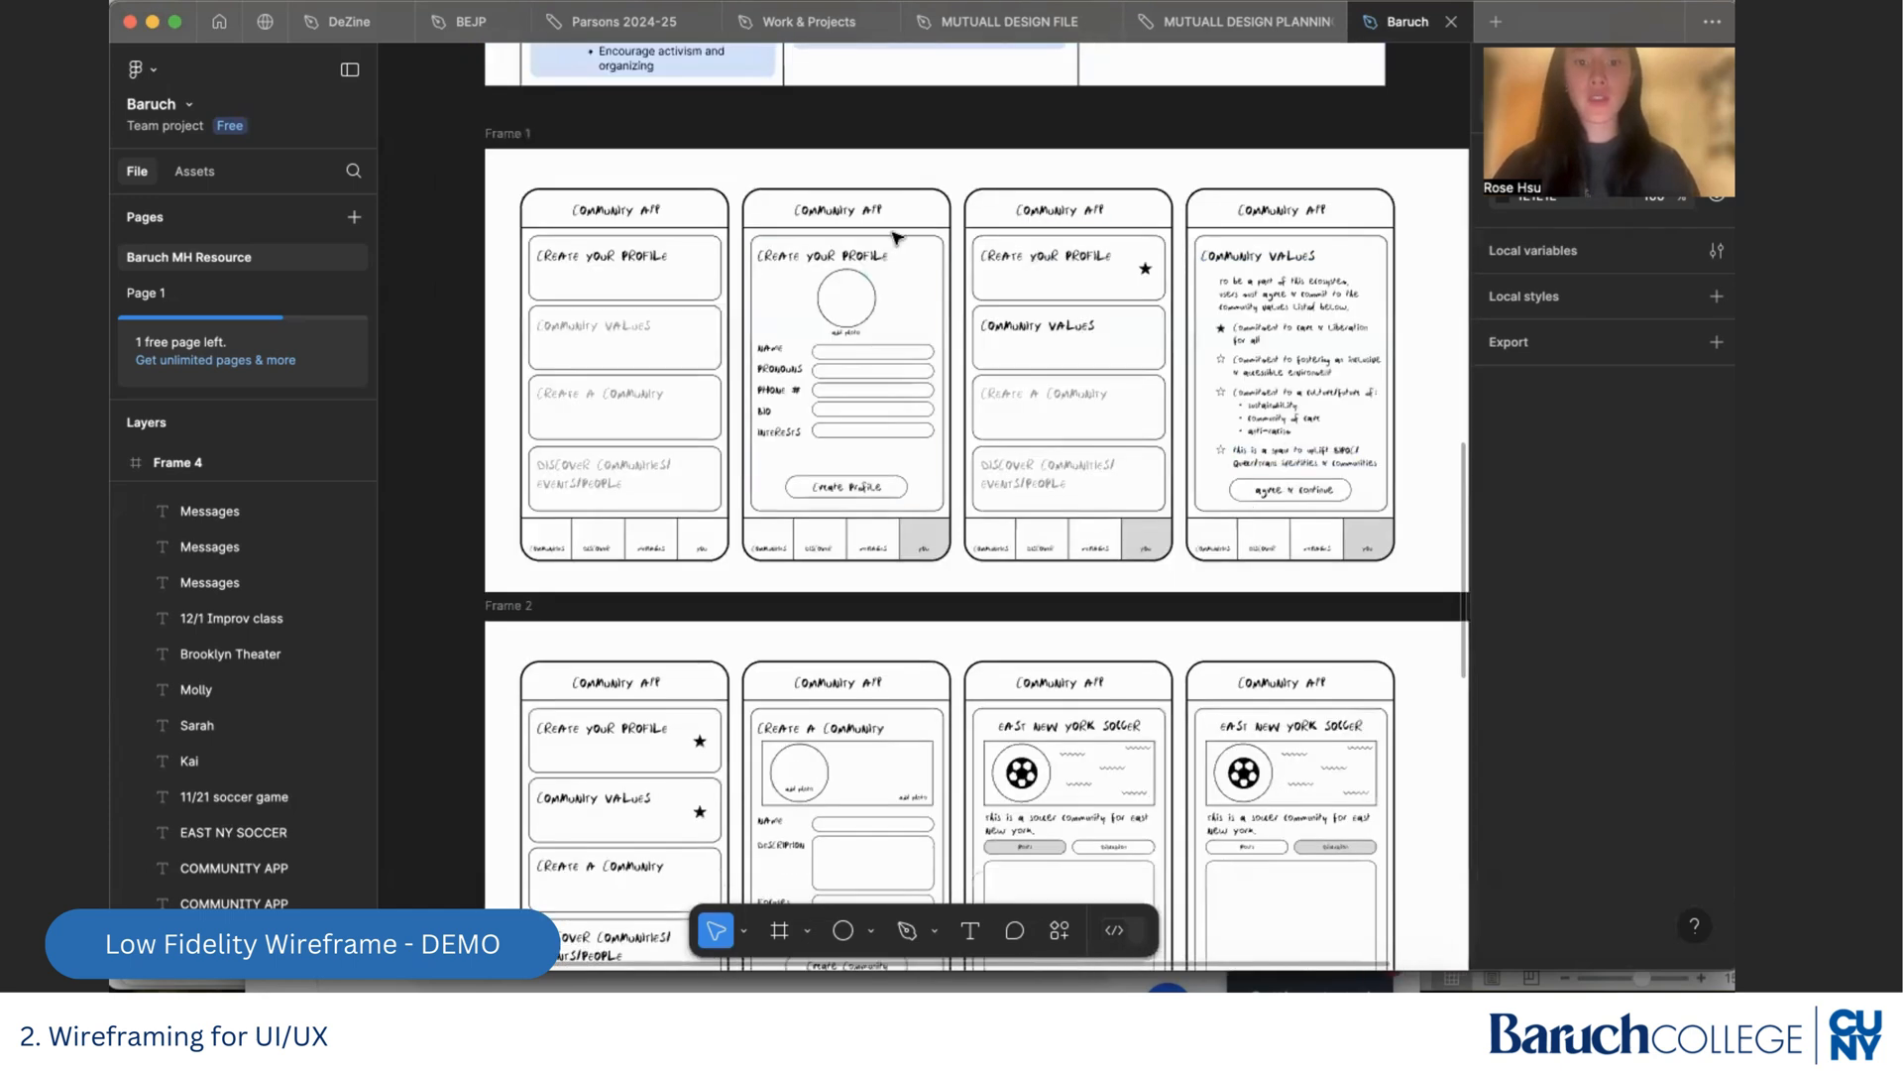